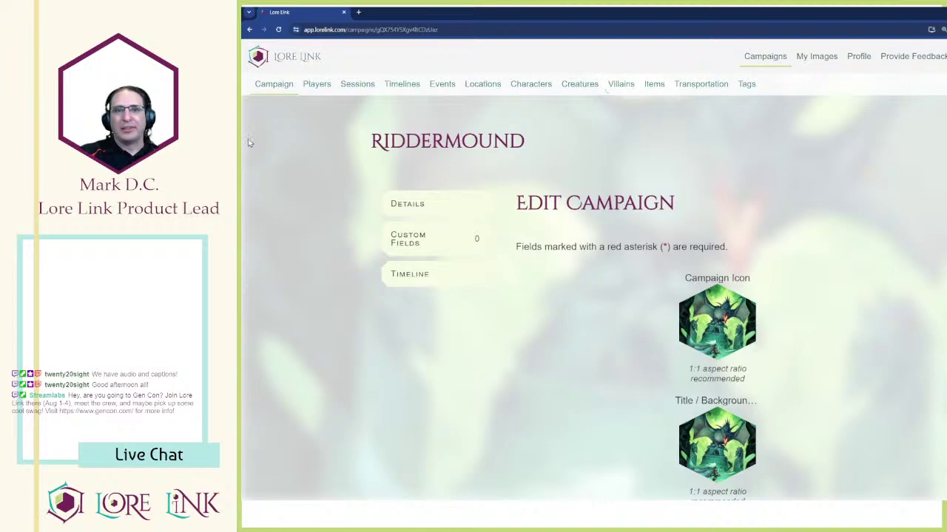
# - Leave the Riddermound campaign editor and open the My Campaigns list
pyautogui.click(292, 59)
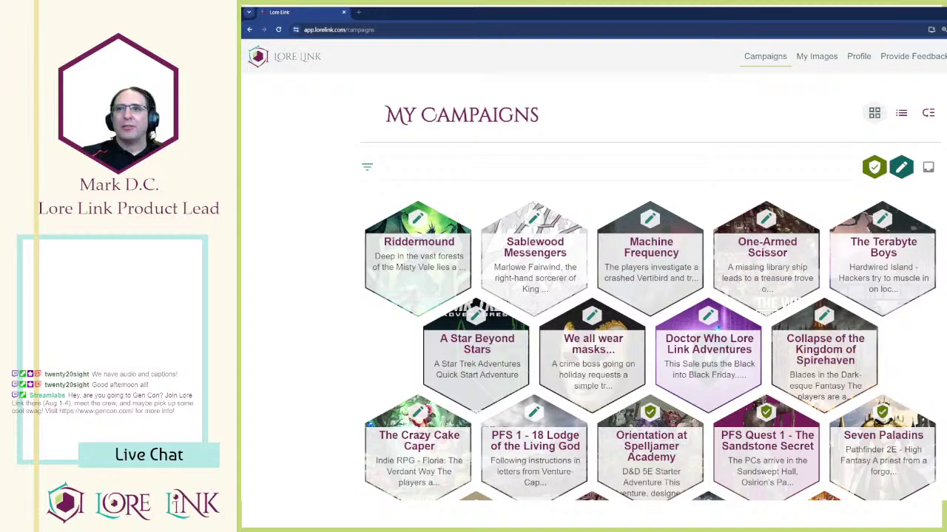
# - Switch to Adobe Acrobat and page through DB_Rules_v2.pdf to examine its contents and preface spread
pyautogui.hotkey('alt', 'Tab')
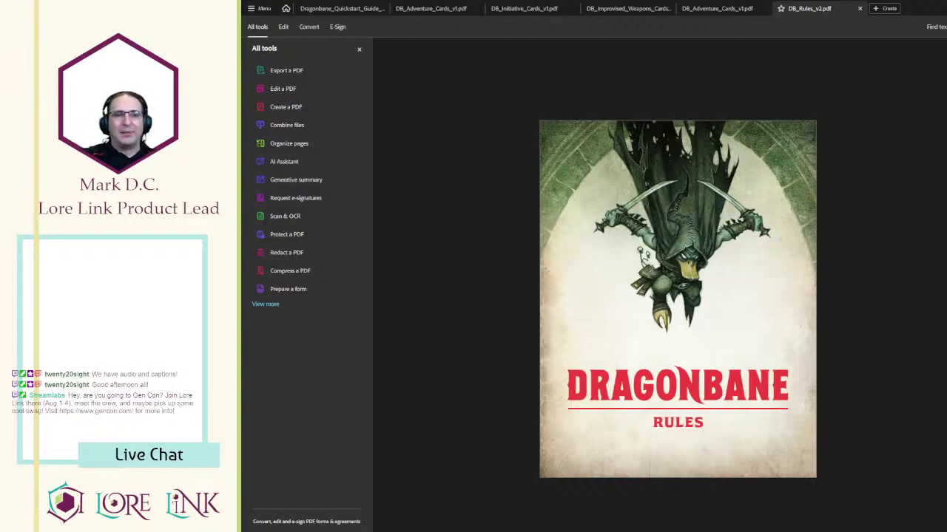
pyautogui.press('pagedown')
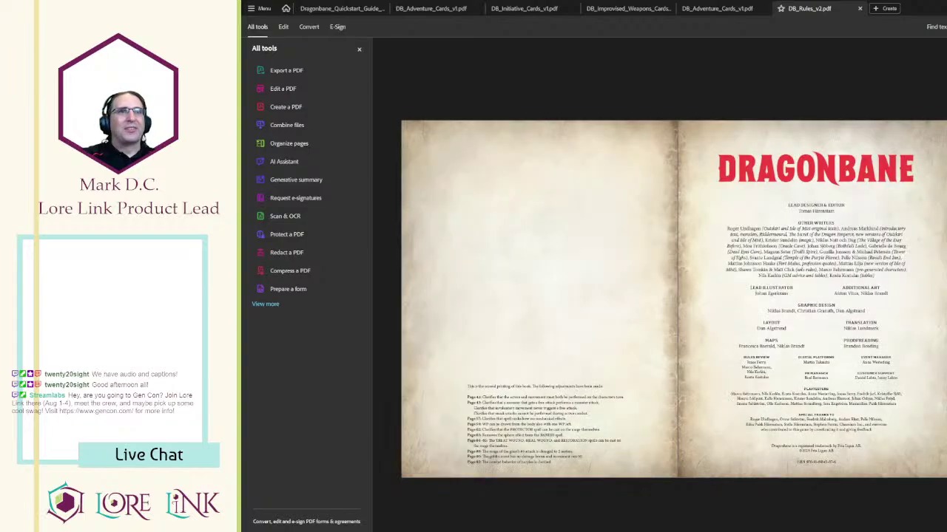
pyautogui.press('pagedown')
pyautogui.press('pagedown')
pyautogui.press('pageup')
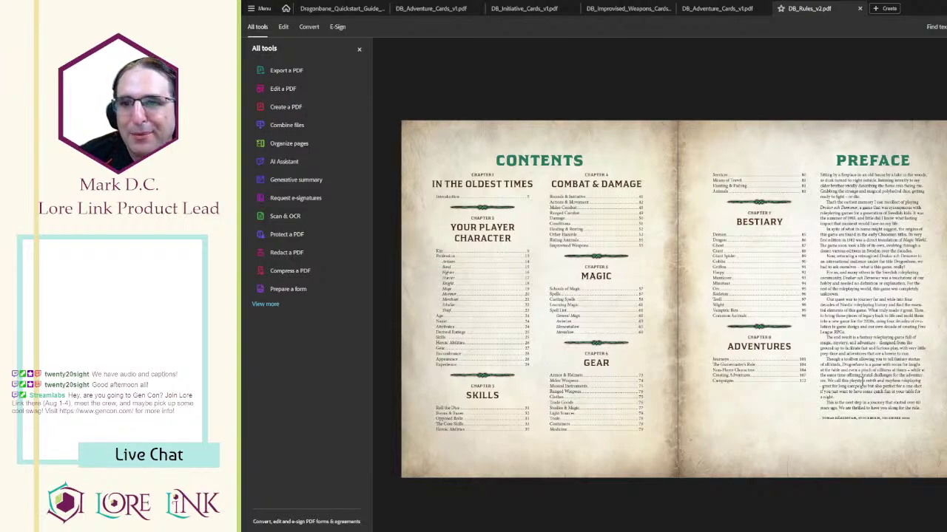
pyautogui.moveTo(865, 381); pyautogui.dragTo(923, 385)
pyautogui.click(922, 385)
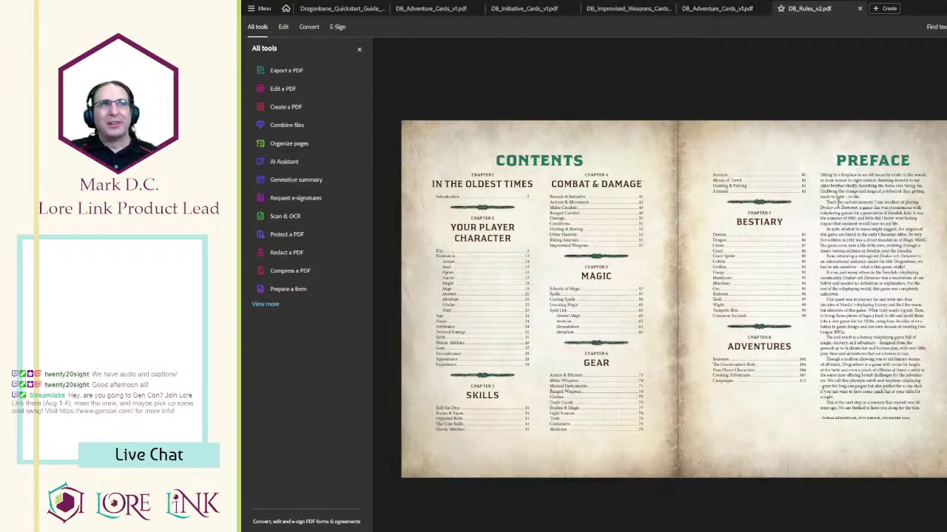
# - Browse forward and back through the adventure cards in DB_Adventure_Cards_v1.pdf, including Riddermound, Temple of the Purple Flame and The Isle of Mist
pyautogui.click(725, 14)
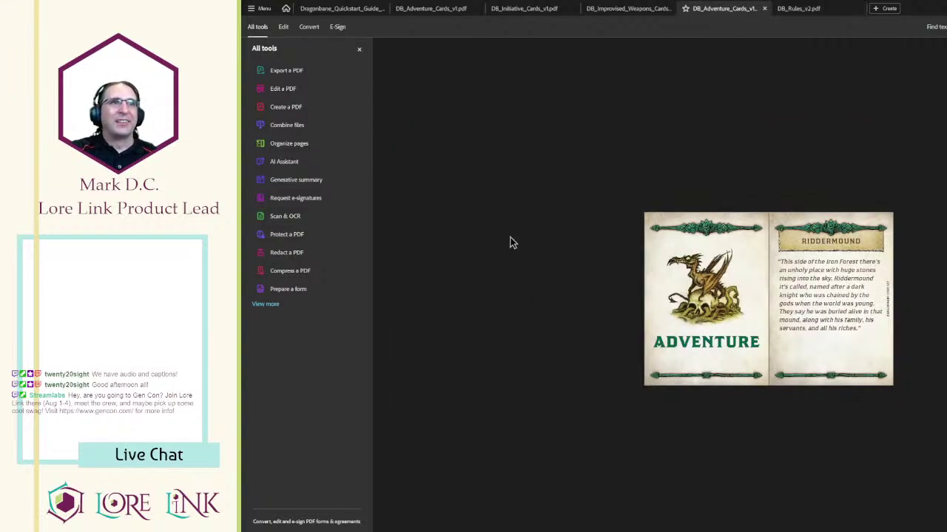
pyautogui.press('Right')
pyautogui.press('Right')
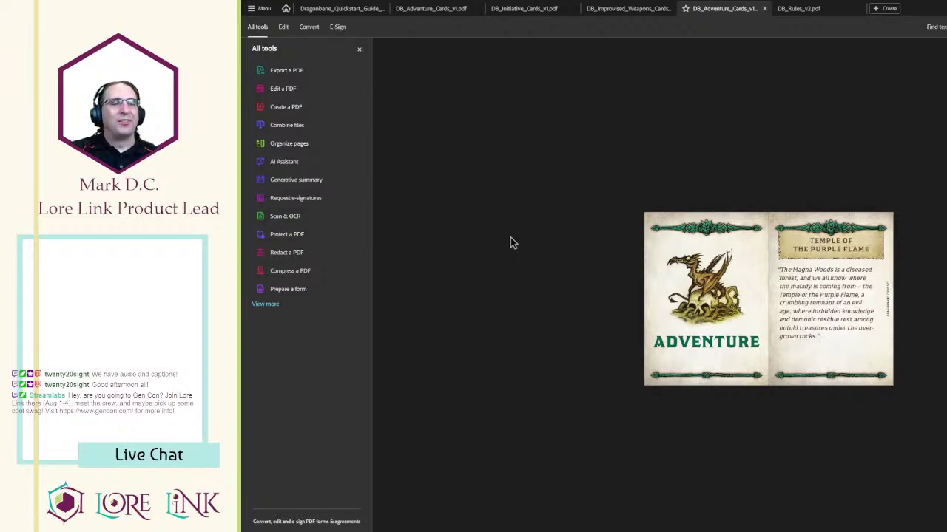
pyautogui.press('Right')
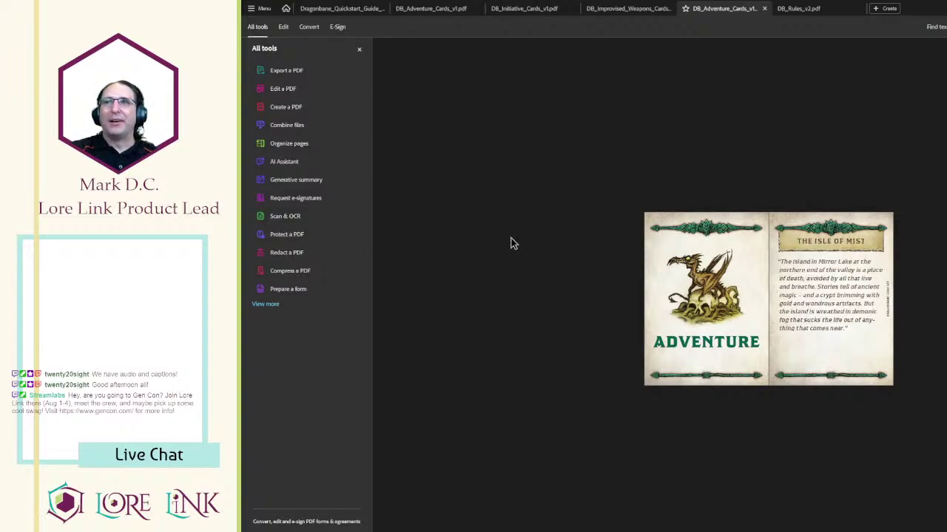
pyautogui.press('Right')
pyautogui.press('Right')
pyautogui.press('Right')
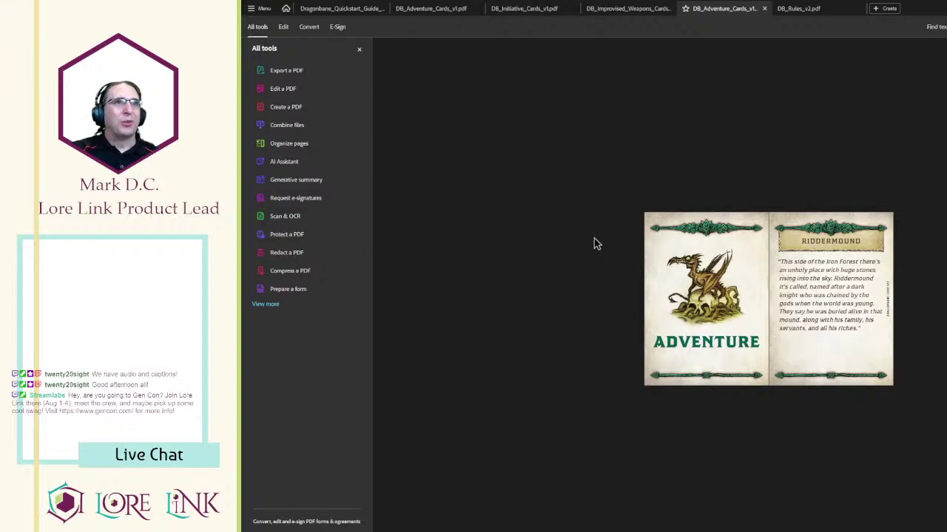
pyautogui.press('Left')
pyautogui.press('Left')
pyautogui.press('Left')
pyautogui.press('Left')
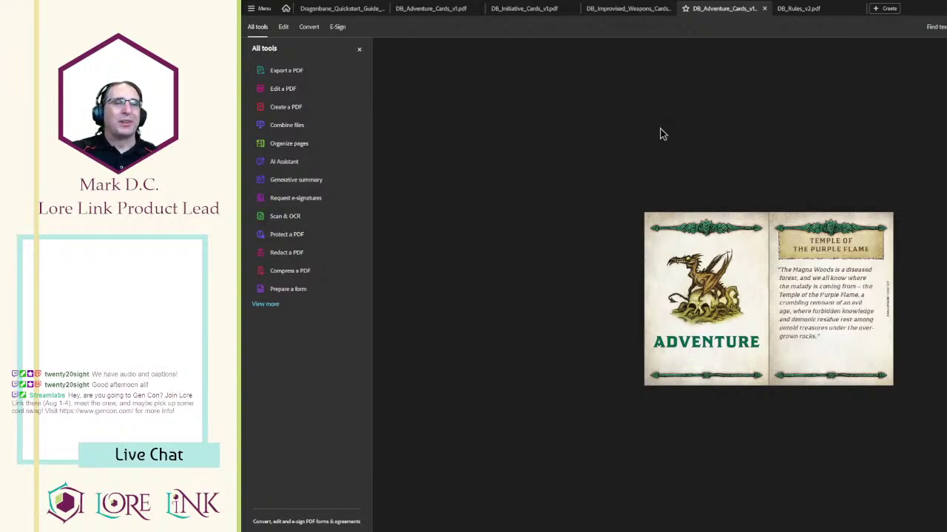
# - Examine the inn cards in the improvised weapons PDF, from Rummaging Pig through Chandelier to Wine Bottle
pyautogui.click(585, 9)
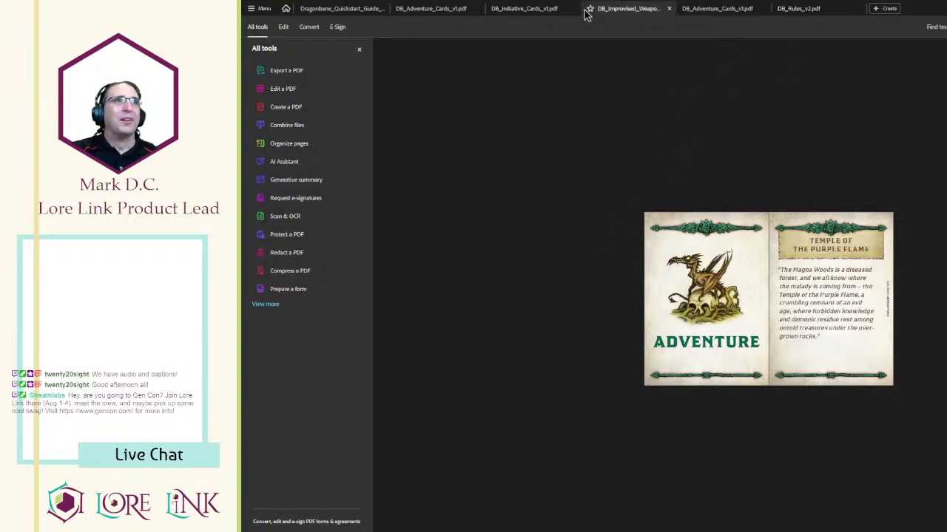
pyautogui.press('Right')
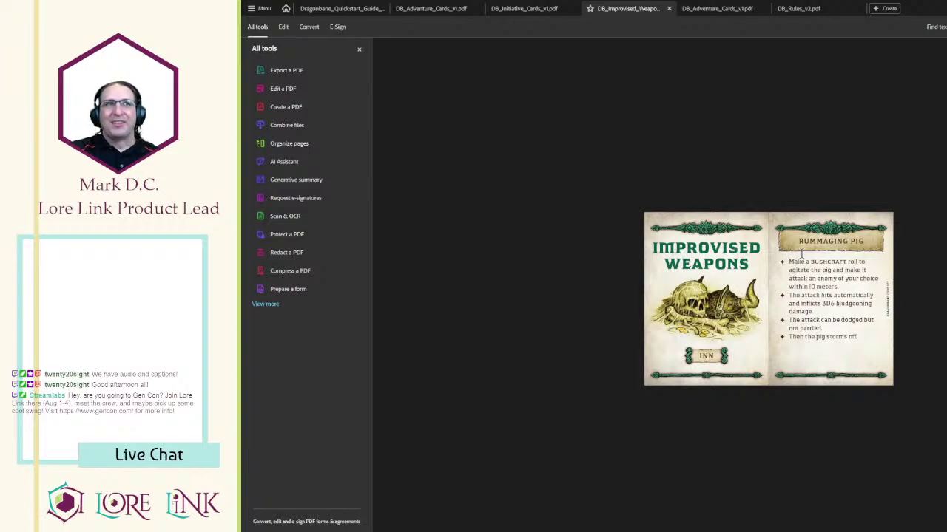
pyautogui.click(816, 241)
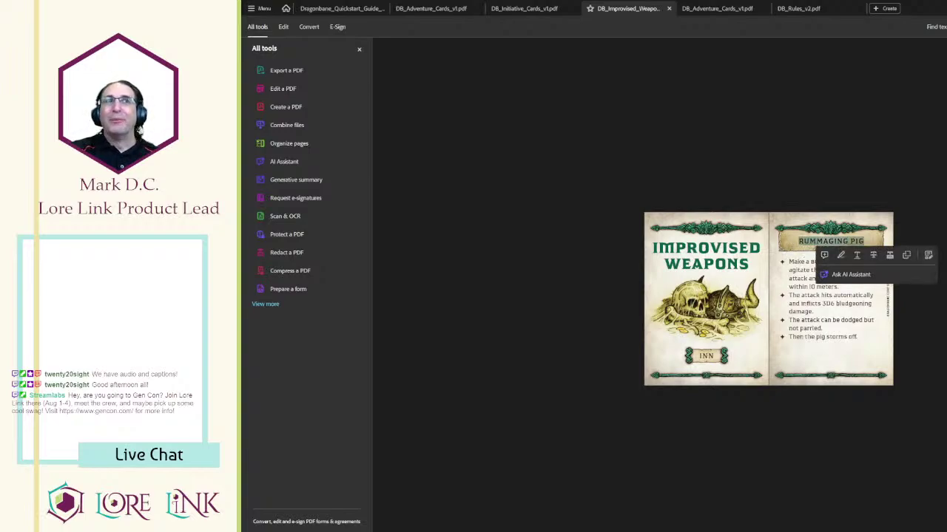
pyautogui.press('Escape')
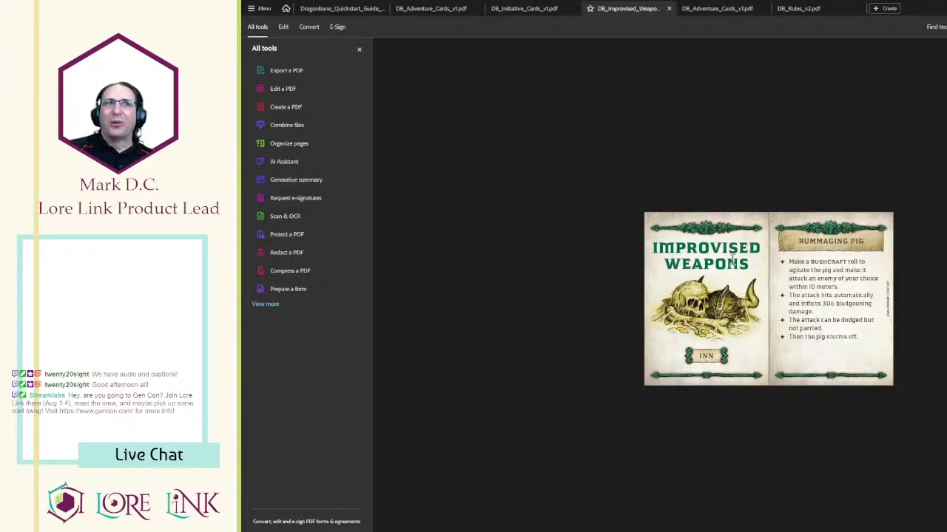
pyautogui.scroll(-2, 754, 121)
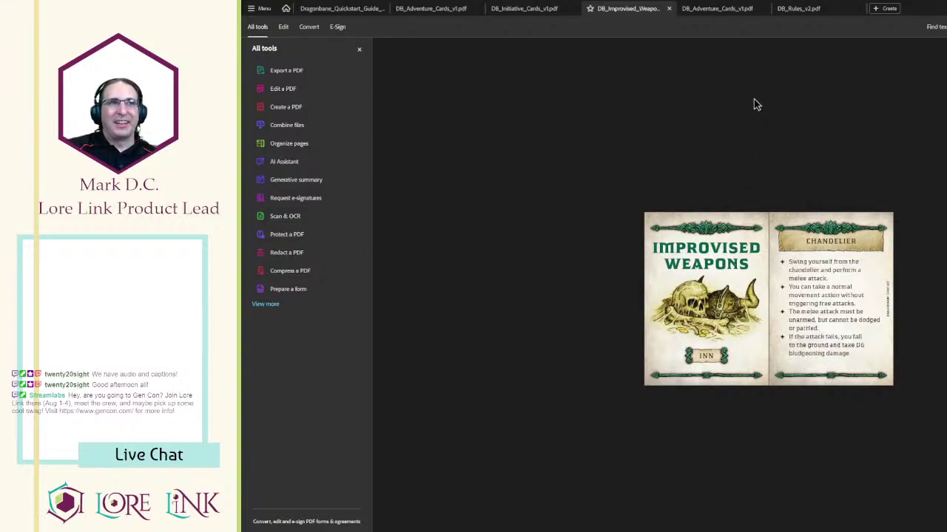
pyautogui.scroll(-3, 747, 116)
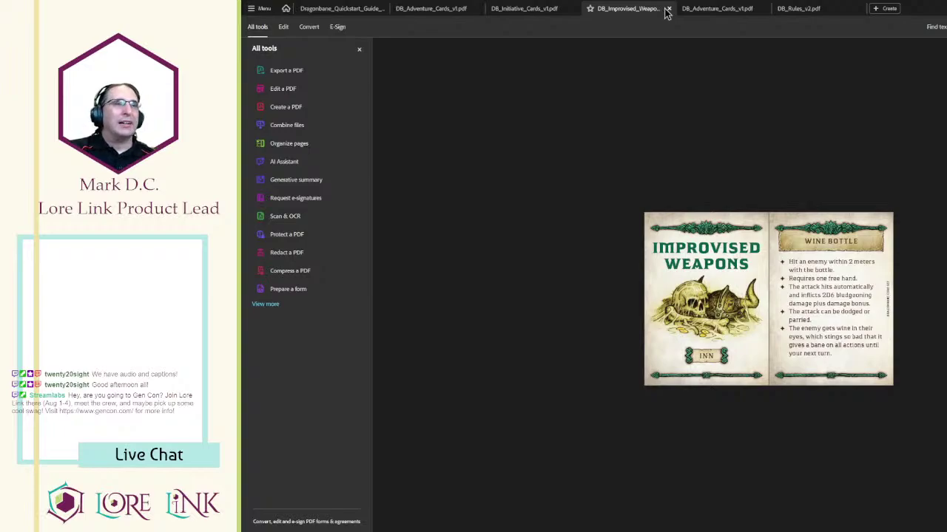
# - Show the Dragonbane Quickstart Guide PDF and go back to its cover page
pyautogui.click(340, 16)
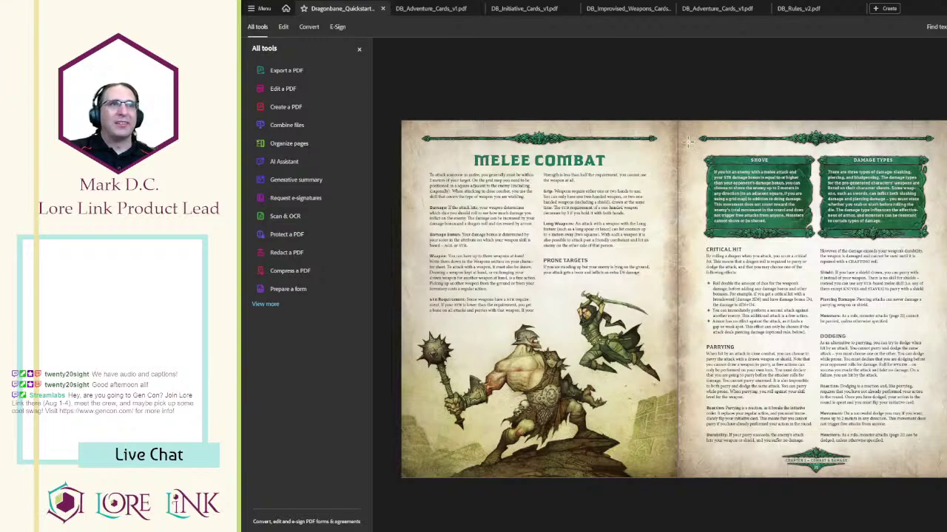
pyautogui.scroll(6, 733, 142)
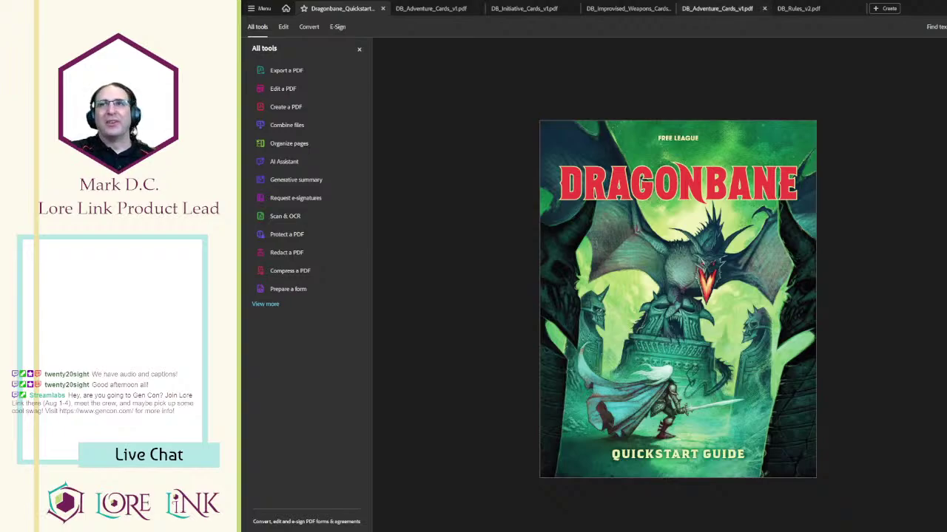
# - Glance at the other open card PDFs and look through the initiative cards from 1 to 10
pyautogui.click(726, 13)
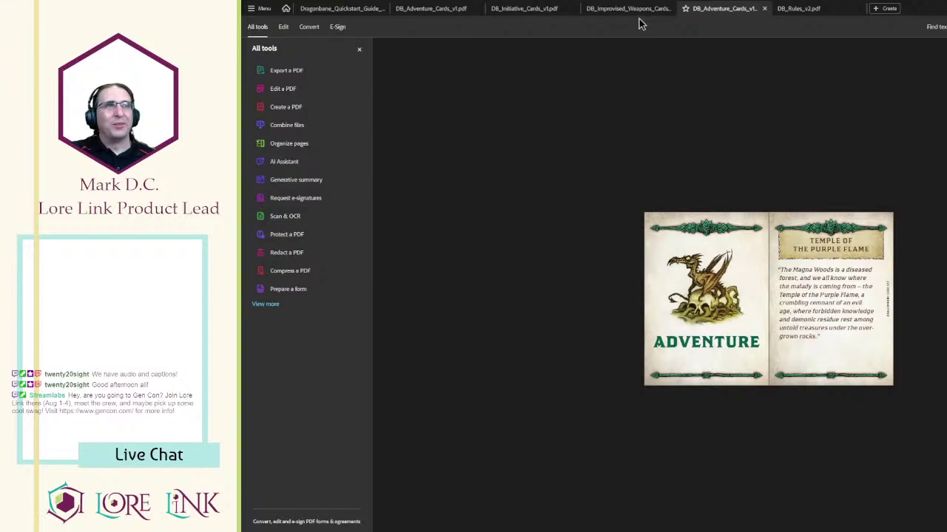
pyautogui.click(639, 15)
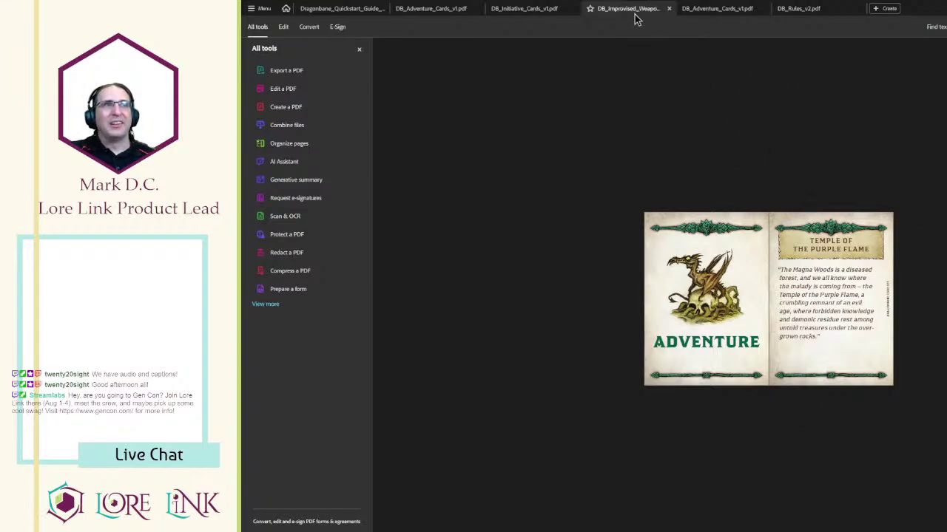
pyautogui.click(528, 8)
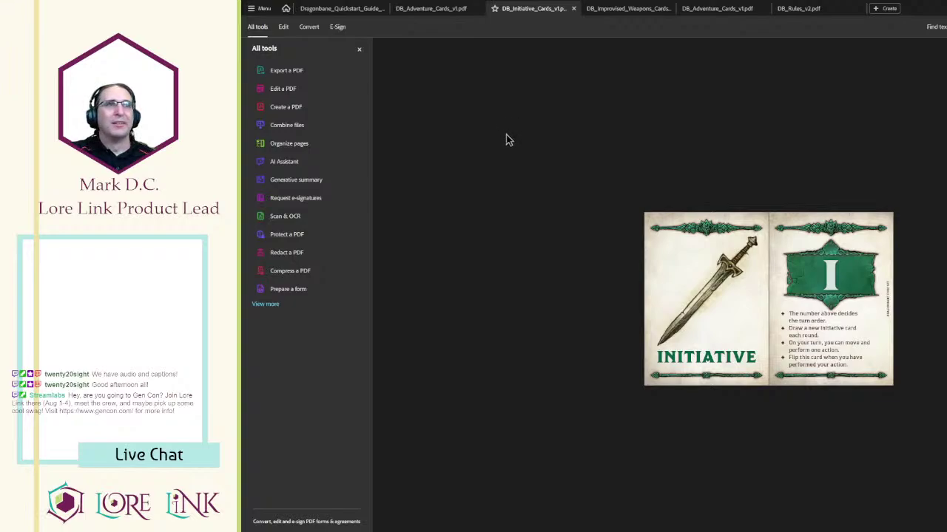
pyautogui.scroll(-1, 571, 174)
pyautogui.scroll(-8, 572, 151)
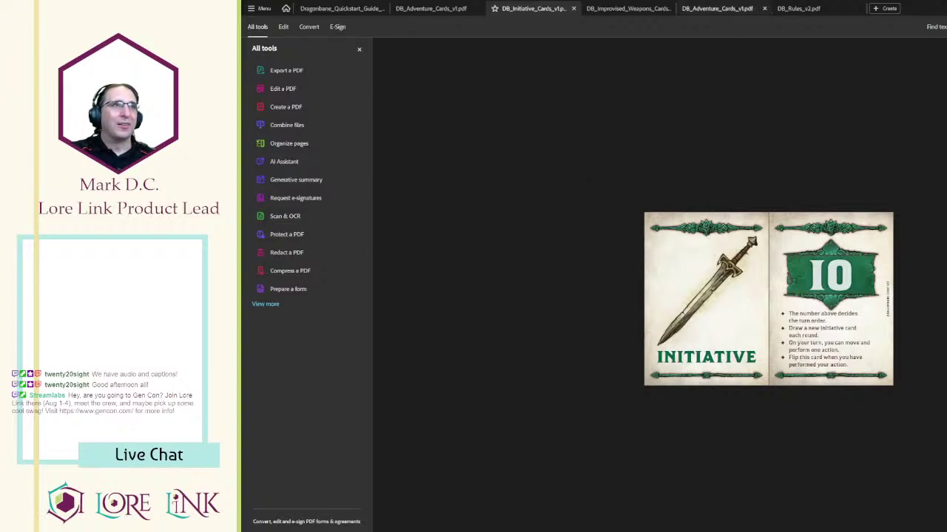
# - Close the duplicate copy of DB_Adventure_Cards_v1.pdf located before the initiative cards document
pyautogui.click(404, 8)
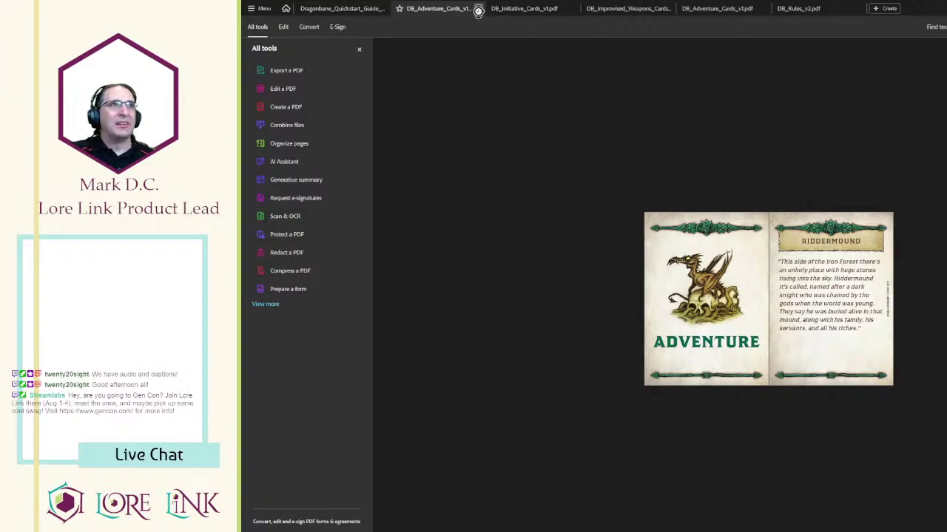
pyautogui.click(478, 8)
# - Read the Quickstart Guide from its cover through the Introduction and Basic Rules to the Combat & Damage chapter
pyautogui.click(361, 9)
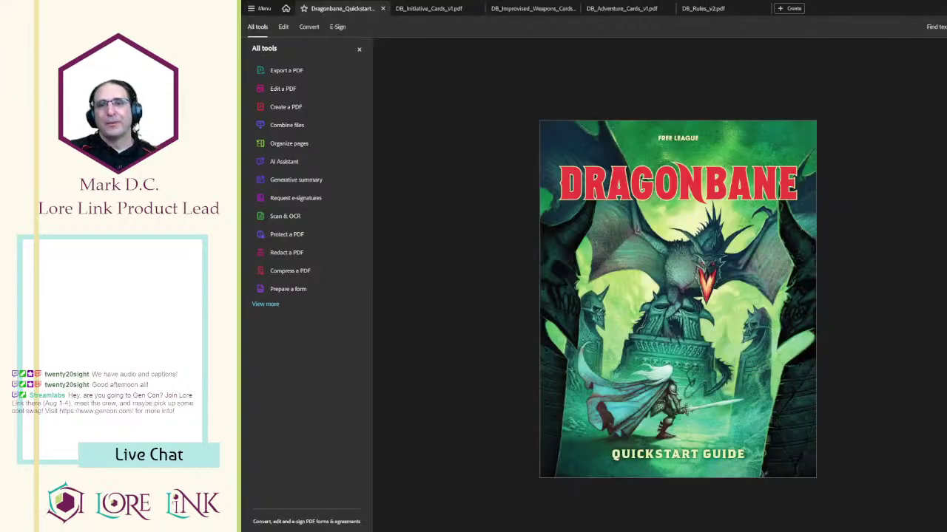
pyautogui.scroll(-2, 885, 361)
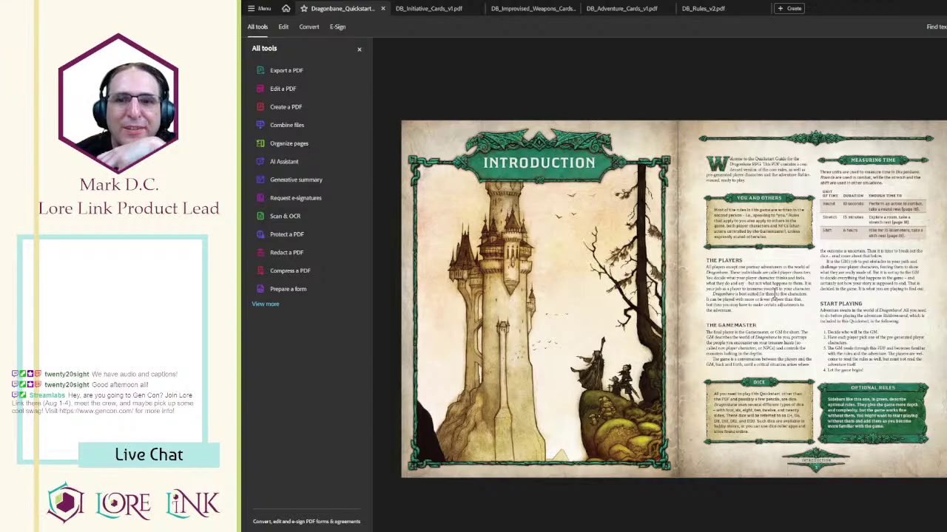
pyautogui.scroll(-1, 774, 296)
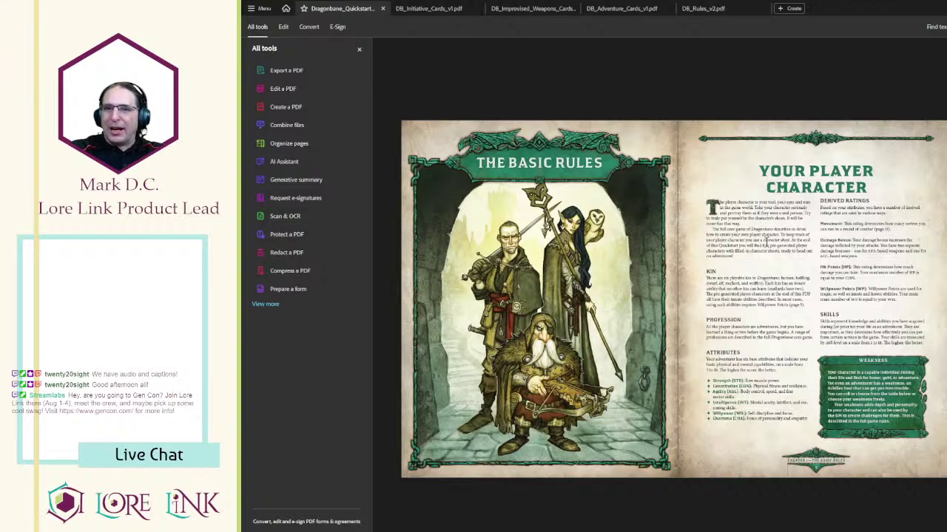
pyautogui.scroll(-1, 733, 316)
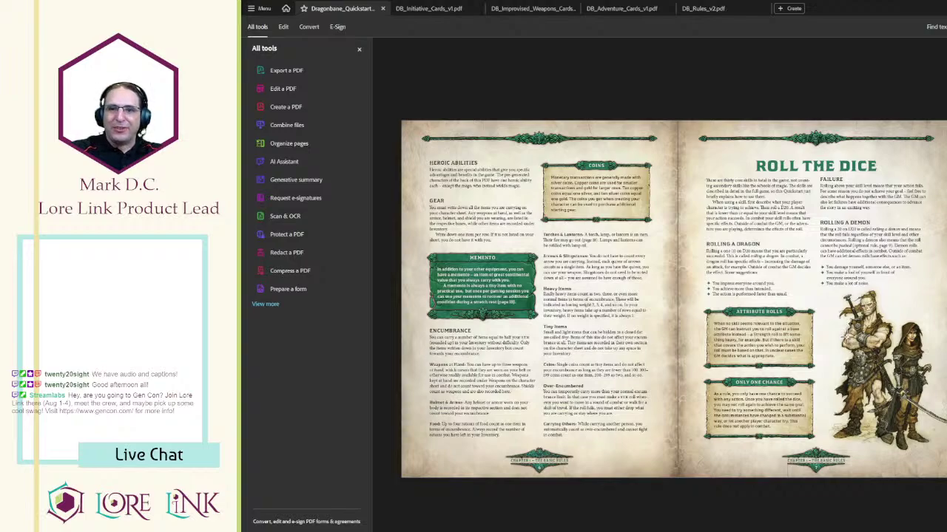
pyautogui.scroll(-3, 808, 321)
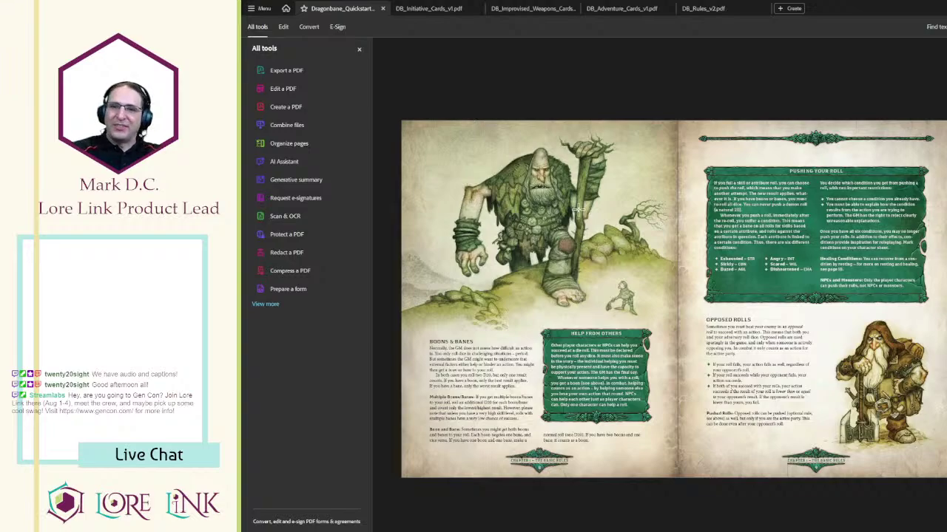
pyautogui.press('Right')
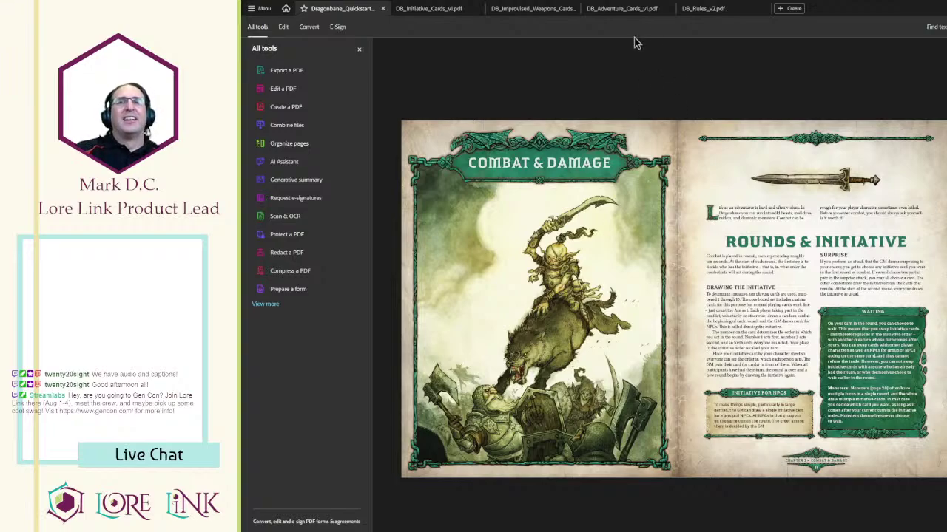
# - Skim the Quickstart Guide's spells, Riddermound adventure and pre-generated characters to the last page, and return to The Wight's monster page
pyautogui.scroll(-4, 666, 100)
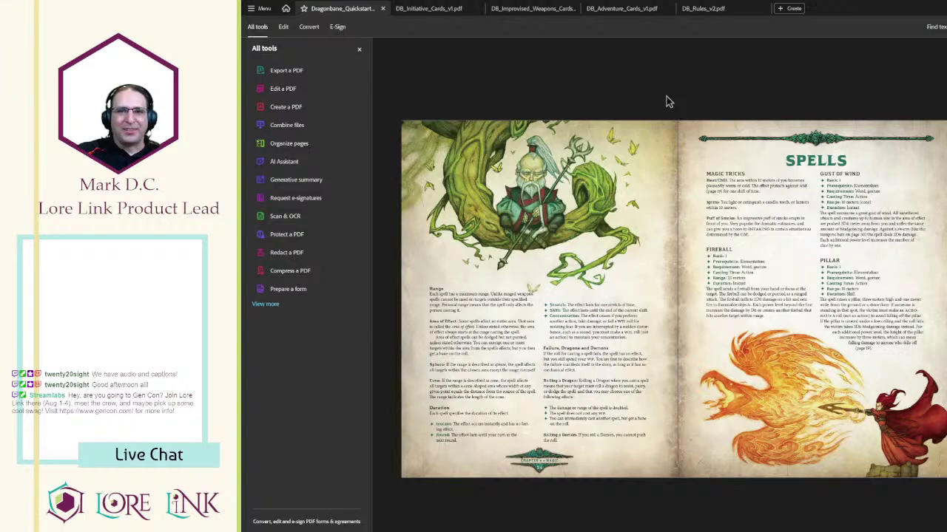
pyautogui.scroll(-5, 666, 101)
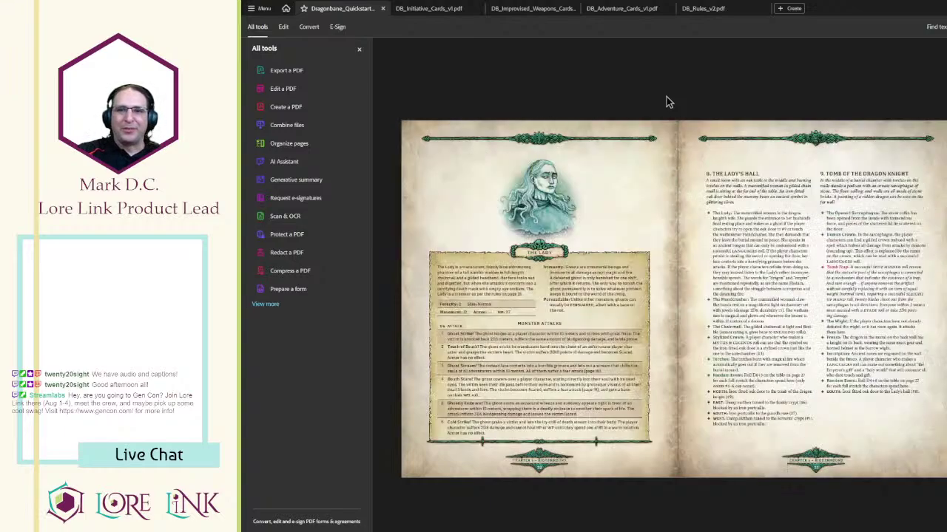
pyautogui.scroll(-3, 668, 102)
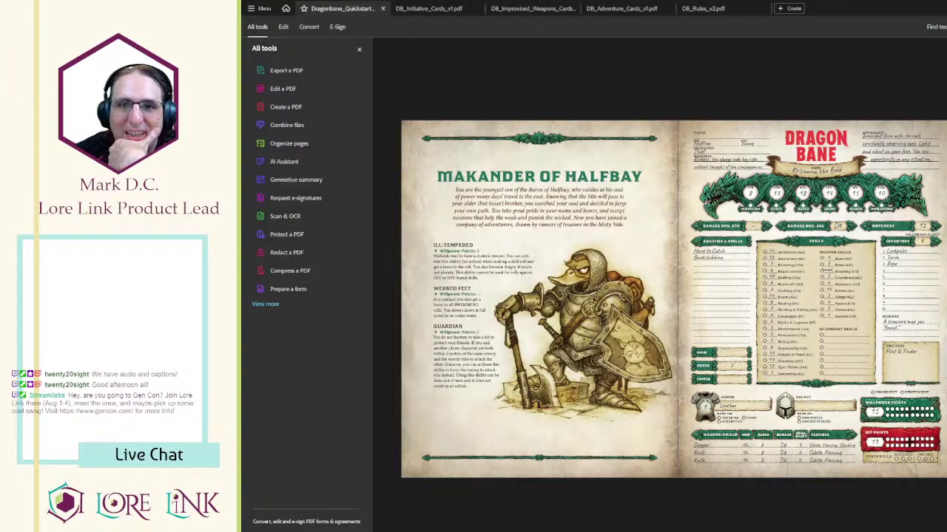
pyautogui.scroll(-4, 556, 280)
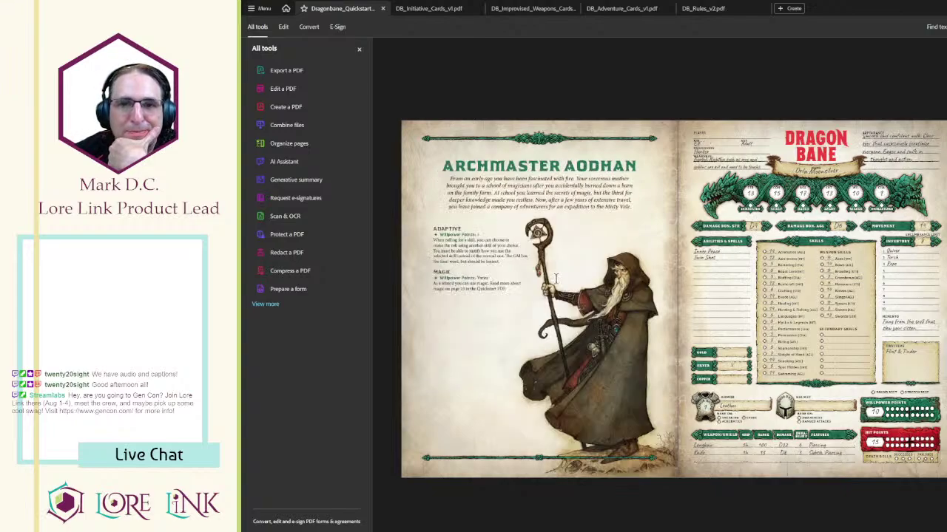
pyautogui.scroll(-3, 778, 290)
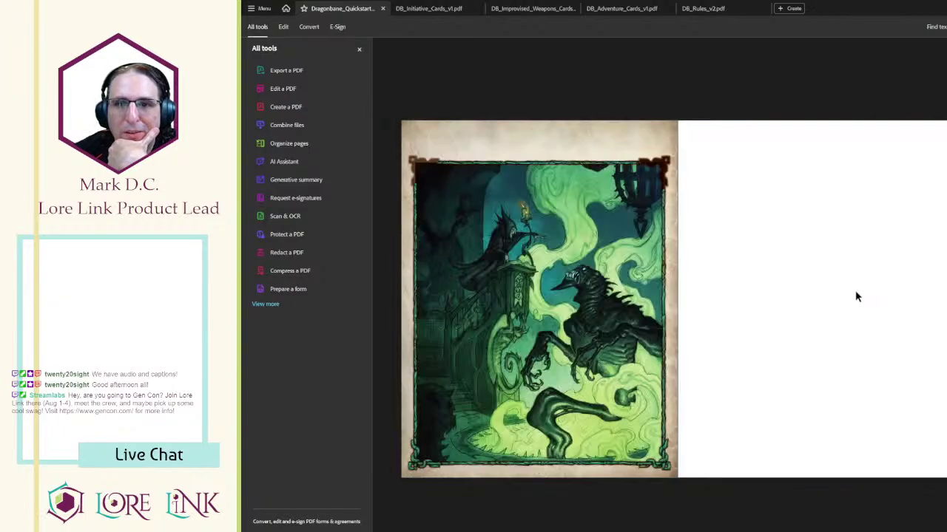
pyautogui.scroll(5, 673, 296)
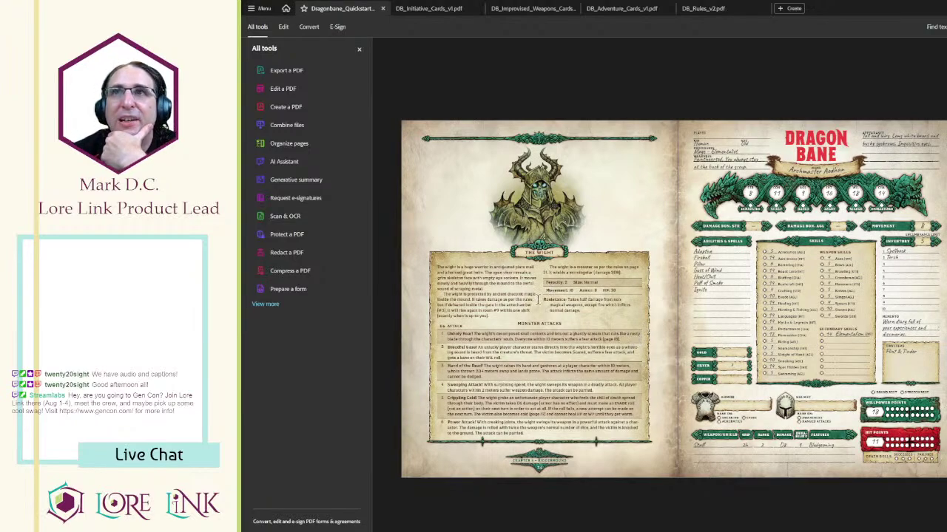
# - Check the armor value in The Wight's stat block and the weapon row on Archmaster Aodhan's character sheet
pyautogui.doubleClick(588, 291)
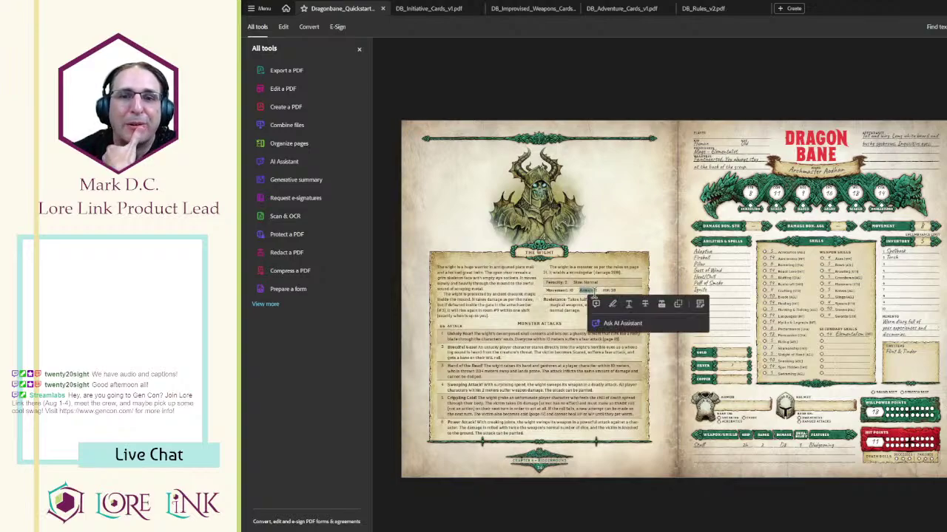
pyautogui.click(594, 293)
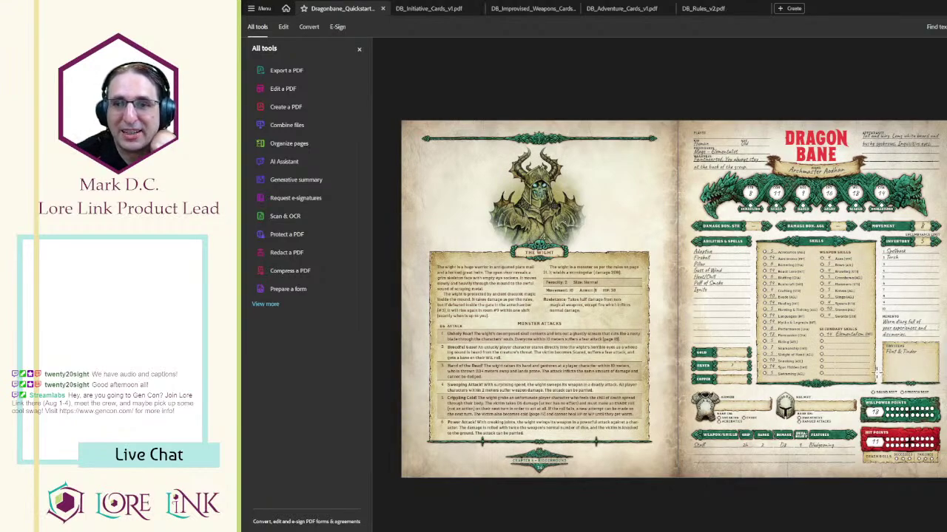
pyautogui.click(783, 444)
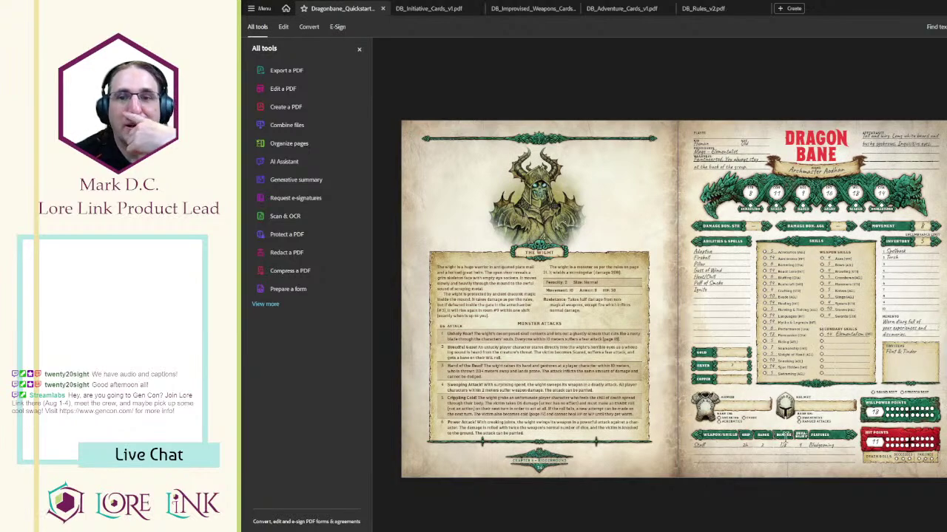
# - Browse the pre-generated characters from Archmaster Aodhan to Makander of Halfbay, and examine Orla Moonsilver's page with Makander's sheet
pyautogui.scroll(-2, 818, 373)
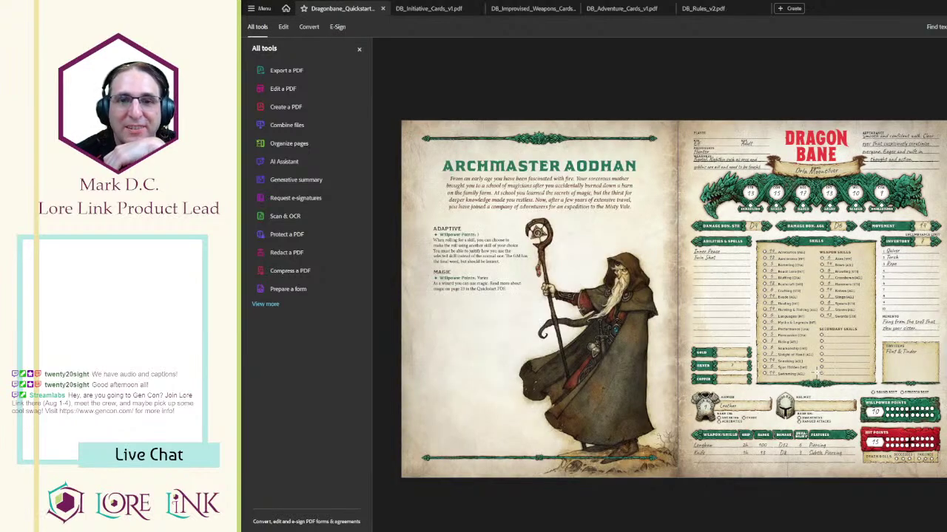
pyautogui.scroll(-4, 818, 370)
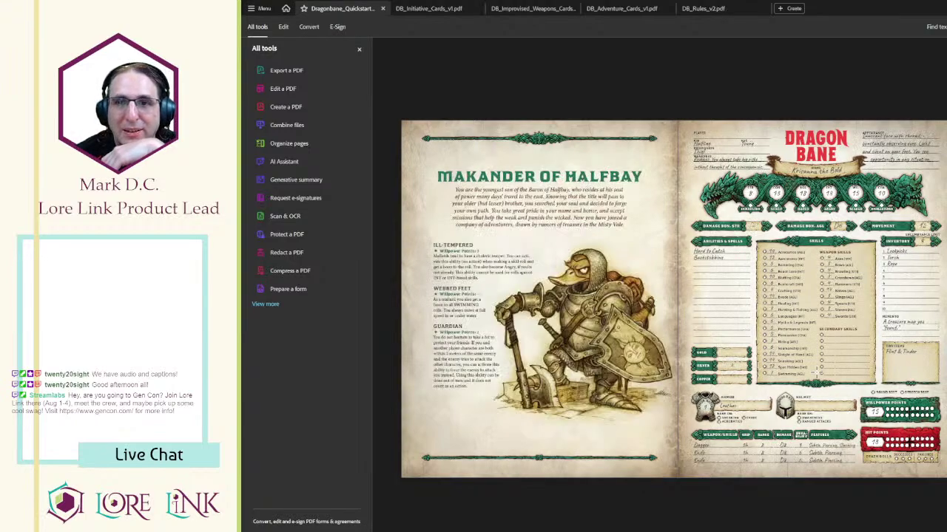
pyautogui.scroll(1, 821, 405)
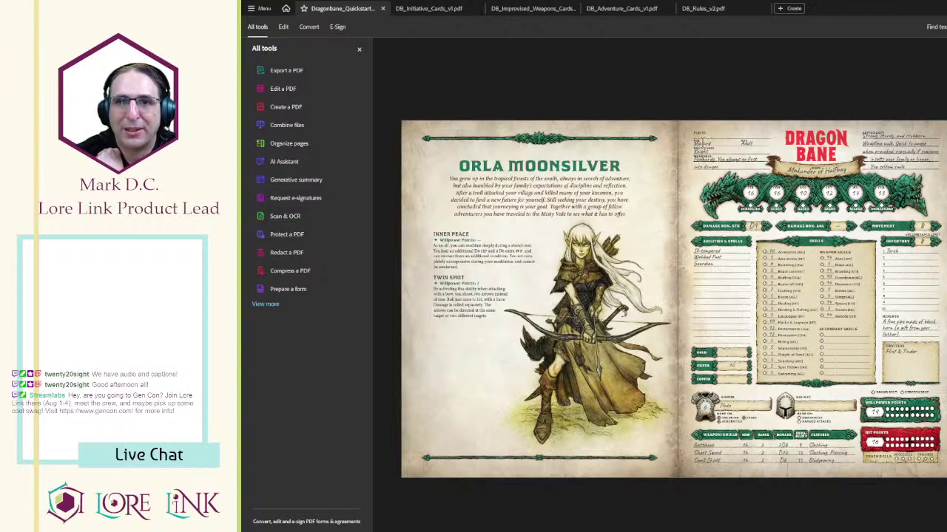
pyautogui.scroll(-1, 777, 155)
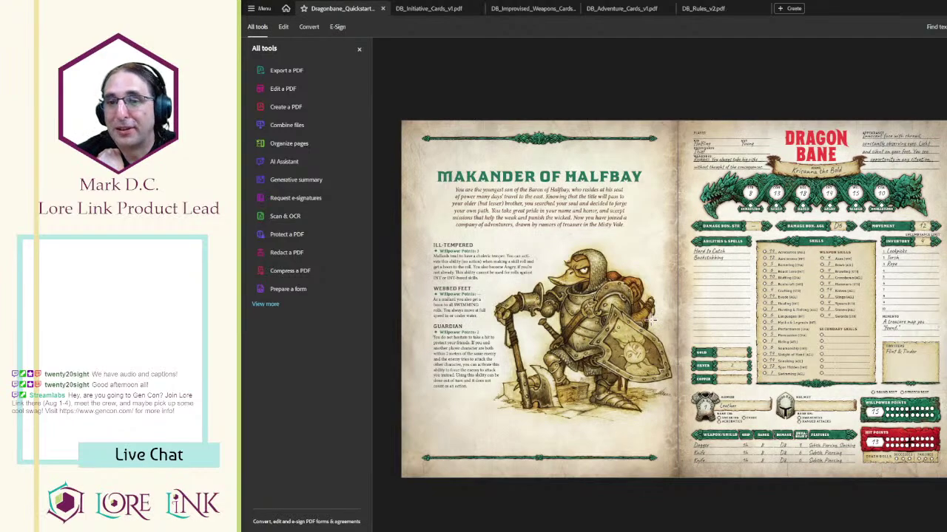
pyautogui.scroll(1, 647, 319)
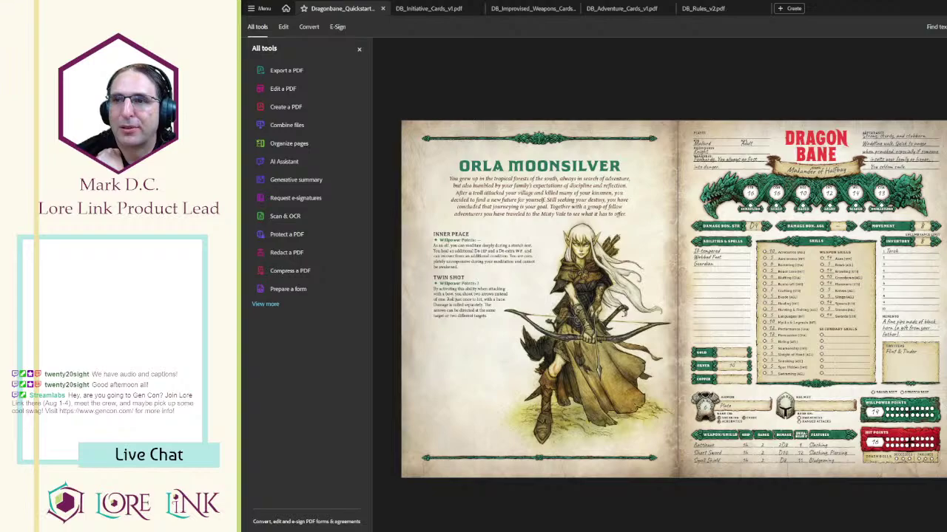
pyautogui.hotkey('ctrl', '=')
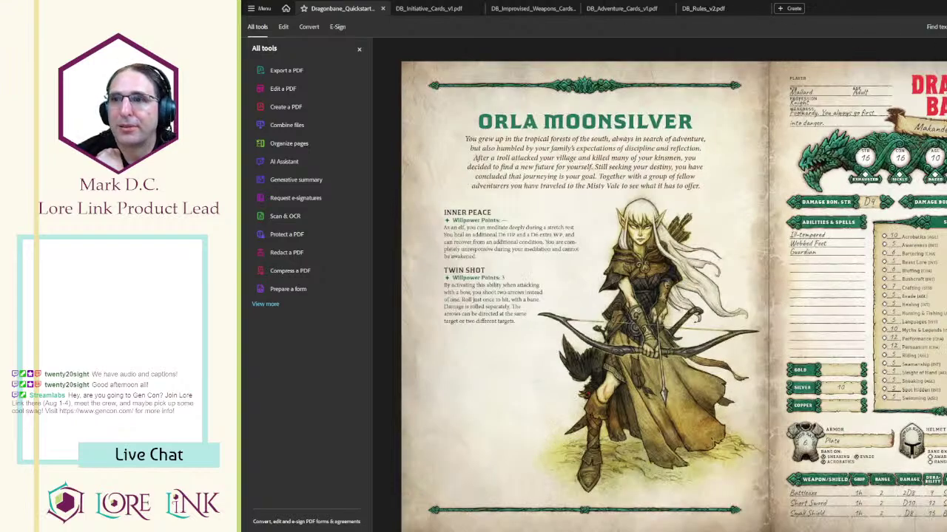
pyautogui.hotkey('ctrl', '-')
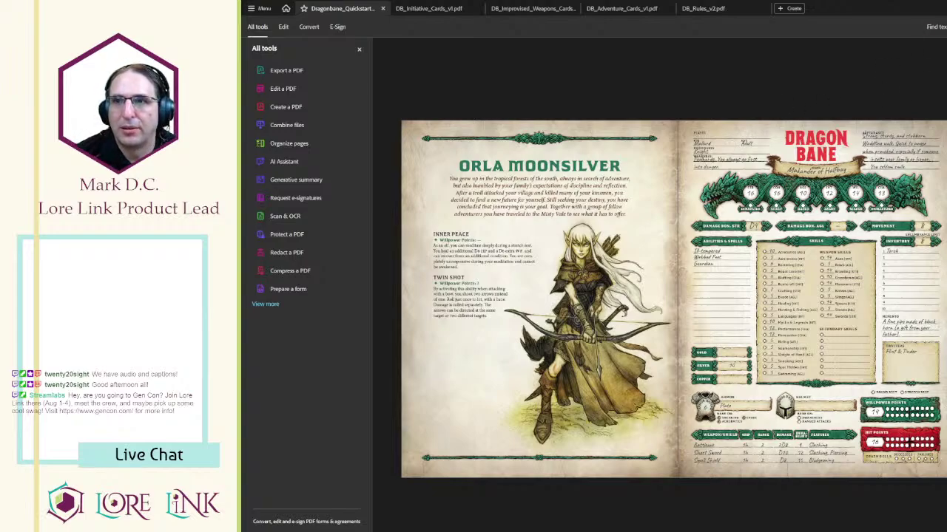
# - Open the text search and view the Orla Moonsilver and Archmaster Aodhan spreads at different magnifications
pyautogui.click(935, 27)
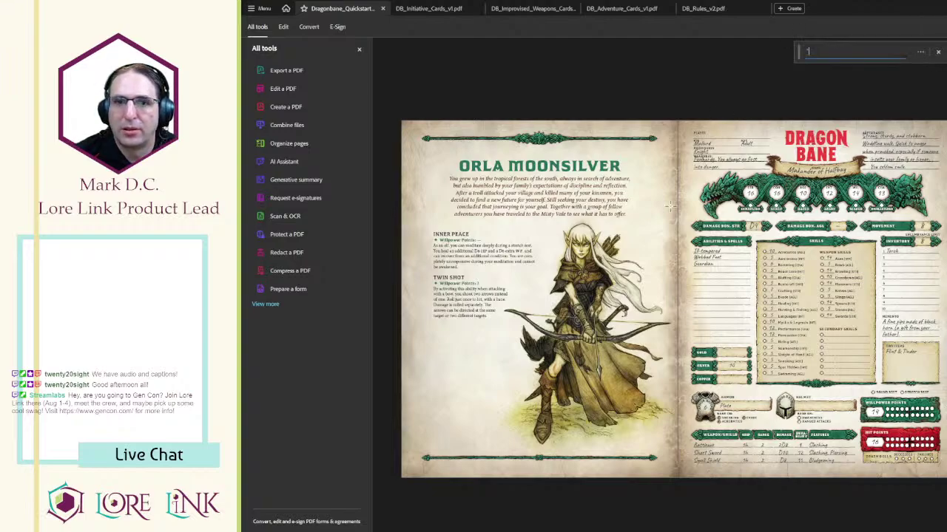
pyautogui.scroll(5, 654, 386)
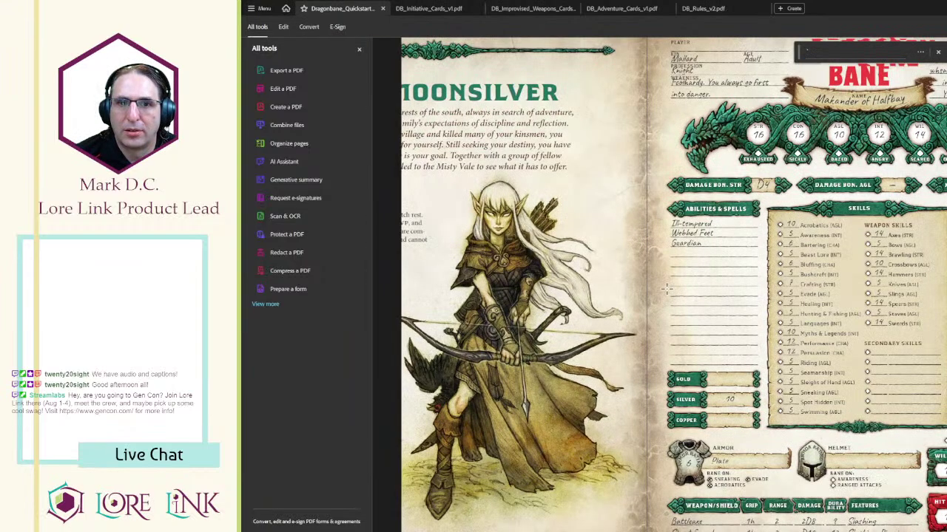
pyautogui.scroll(-5, 667, 288)
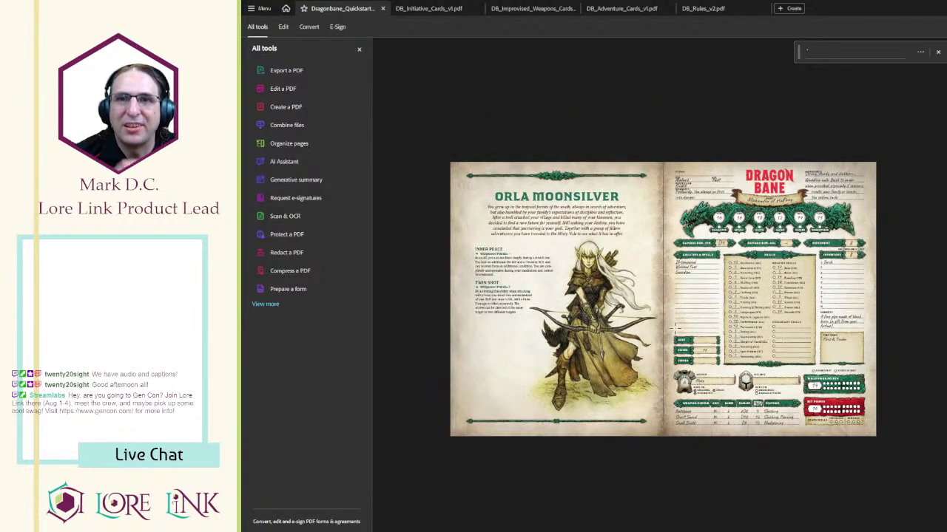
pyautogui.scroll(-1, 676, 327)
pyautogui.scroll(1, 675, 327)
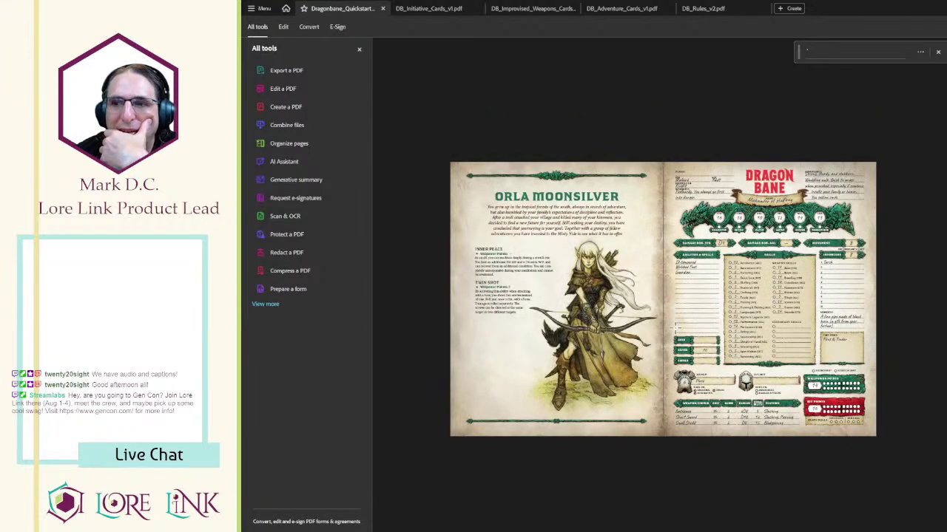
pyautogui.scroll(1, 675, 327)
pyautogui.scroll(-2, 676, 327)
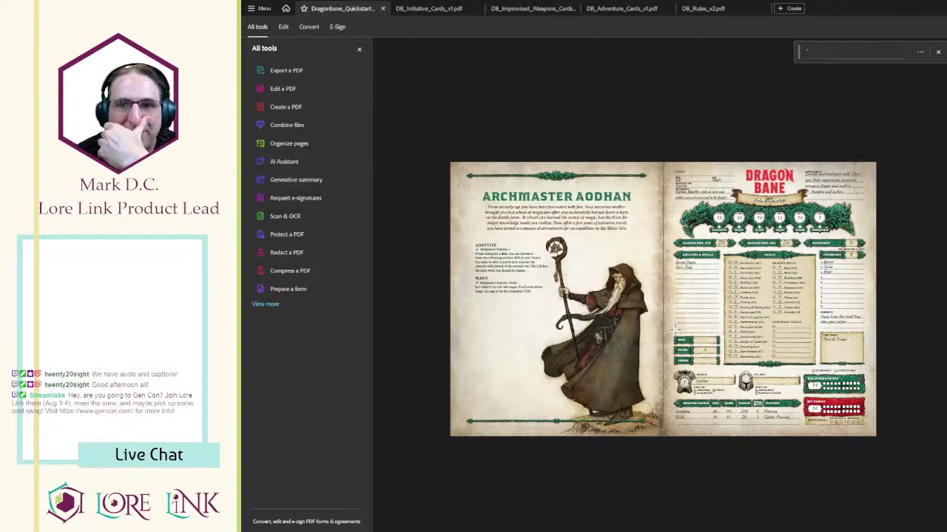
pyautogui.scroll(2, 836, 318)
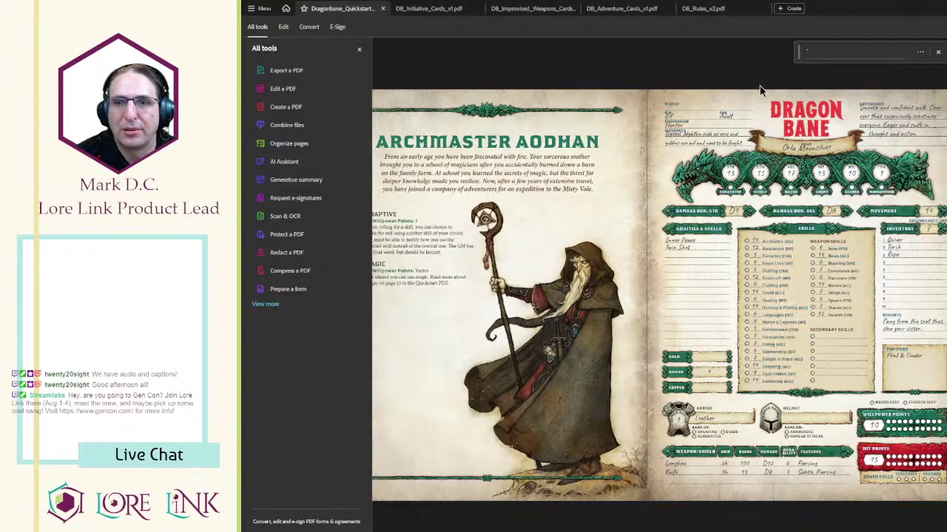
pyautogui.scroll(1, 760, 86)
pyautogui.scroll(-1, 760, 85)
pyautogui.scroll(-1, 762, 87)
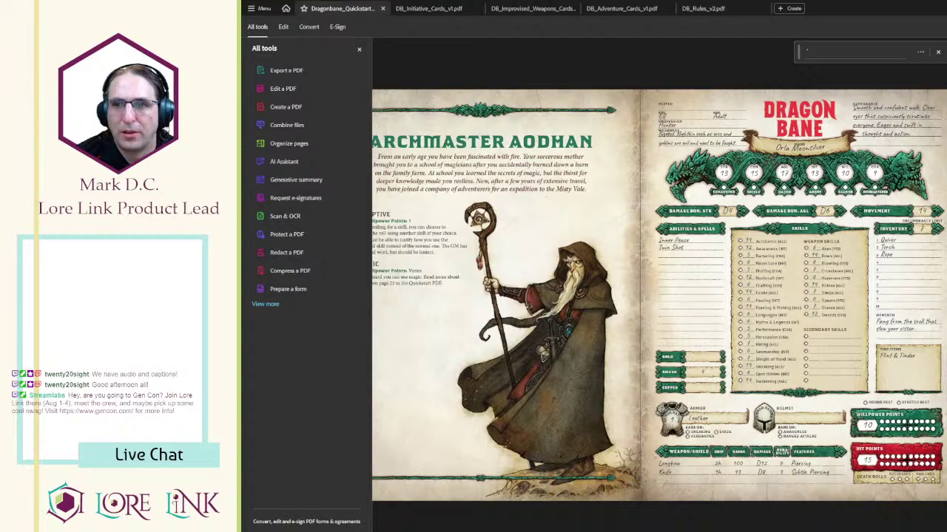
pyautogui.click(937, 289)
pyautogui.click(937, 289)
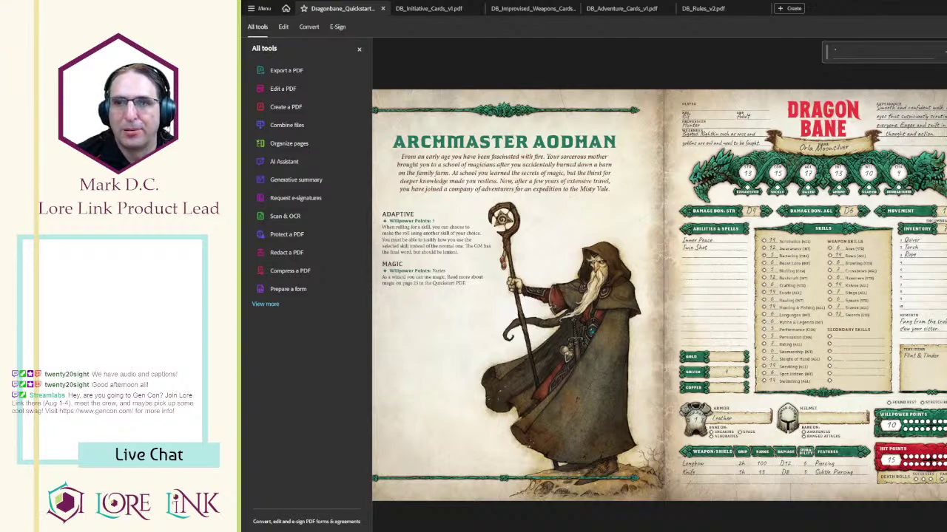
# - Read the Ill-Tempered, Webbed Feet and Guardian abilities on Makander of Halfbay's page
pyautogui.scroll(-2, 849, 285)
pyautogui.scroll(1, 849, 284)
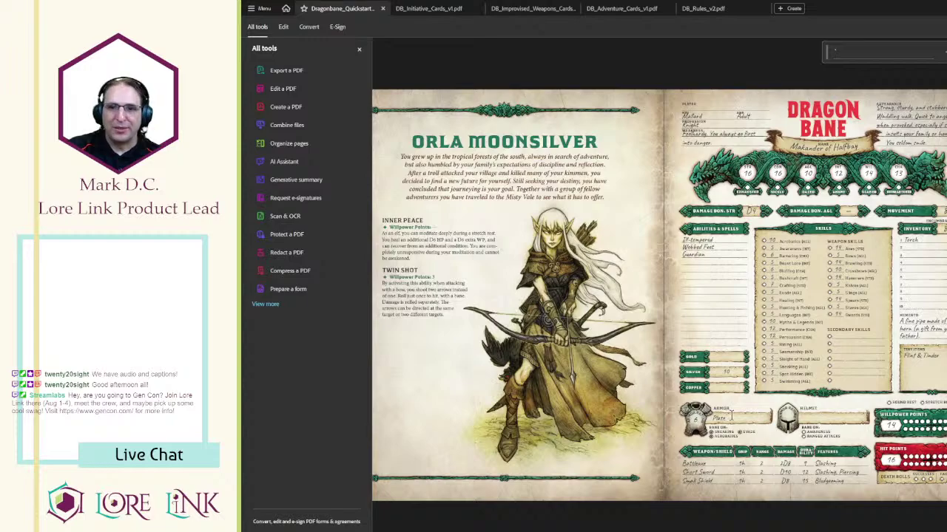
pyautogui.scroll(-2, 730, 416)
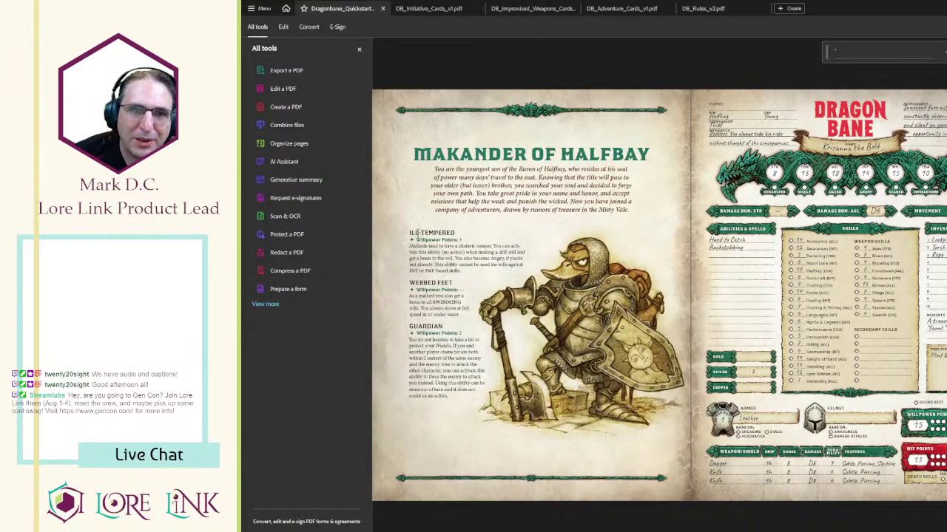
pyautogui.moveTo(416, 233); pyautogui.dragTo(607, 285)
pyautogui.click(504, 246)
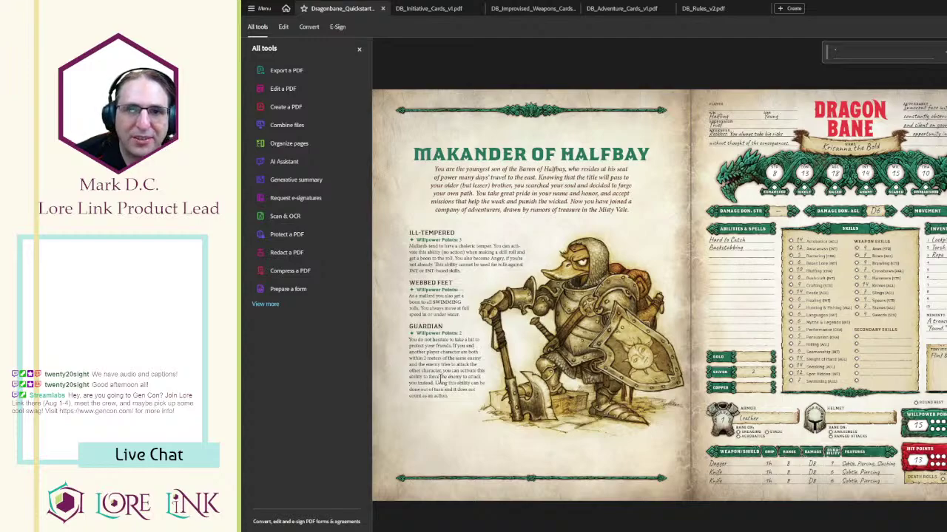
pyautogui.moveTo(411, 231); pyautogui.dragTo(481, 246)
pyautogui.click(453, 281)
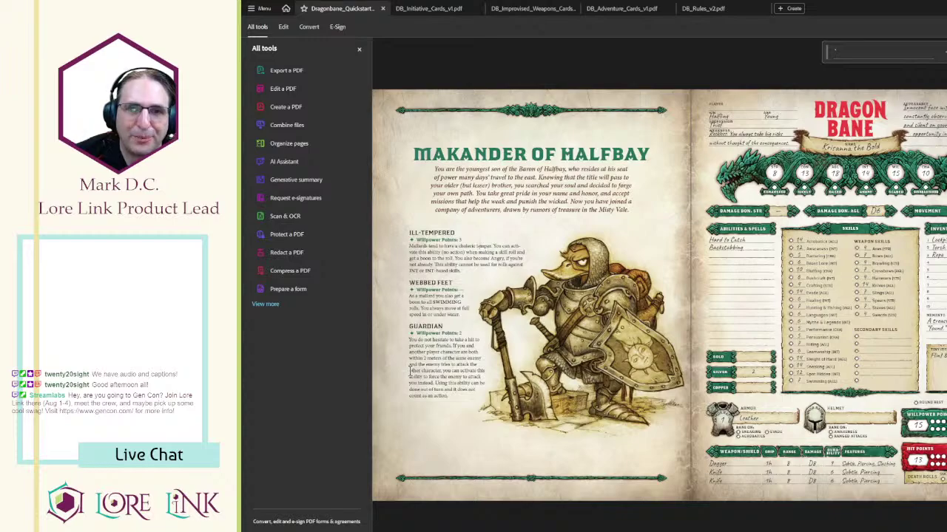
pyautogui.moveTo(428, 326); pyautogui.dragTo(488, 397)
pyautogui.click(440, 395)
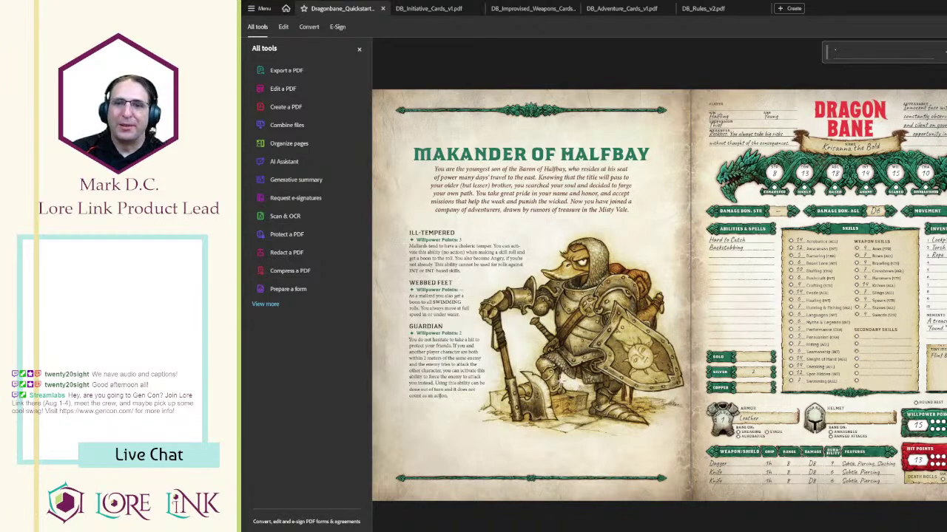
# - Examine the character sheets of Krisanna the Bold and Makander of Halfbay up close, including their attributes, conditions and skills
pyautogui.scroll(-2, 603, 358)
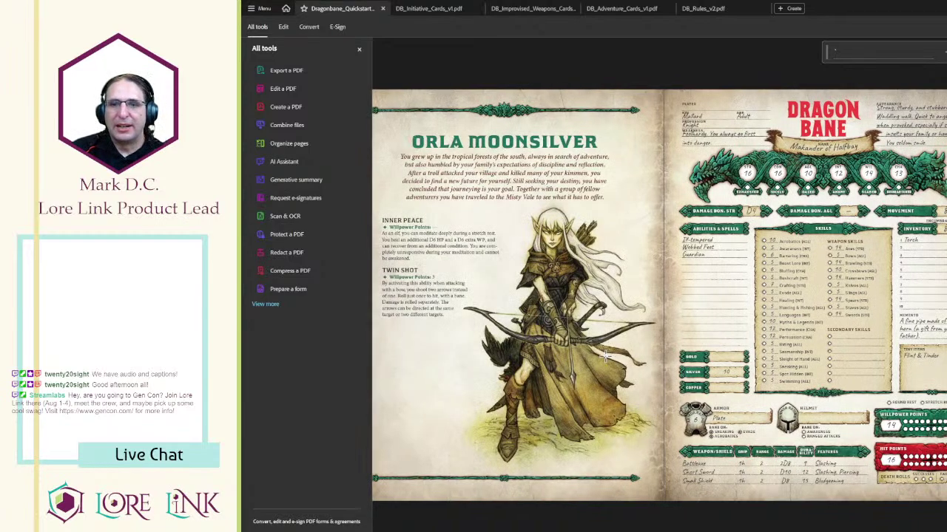
pyautogui.scroll(2, 603, 358)
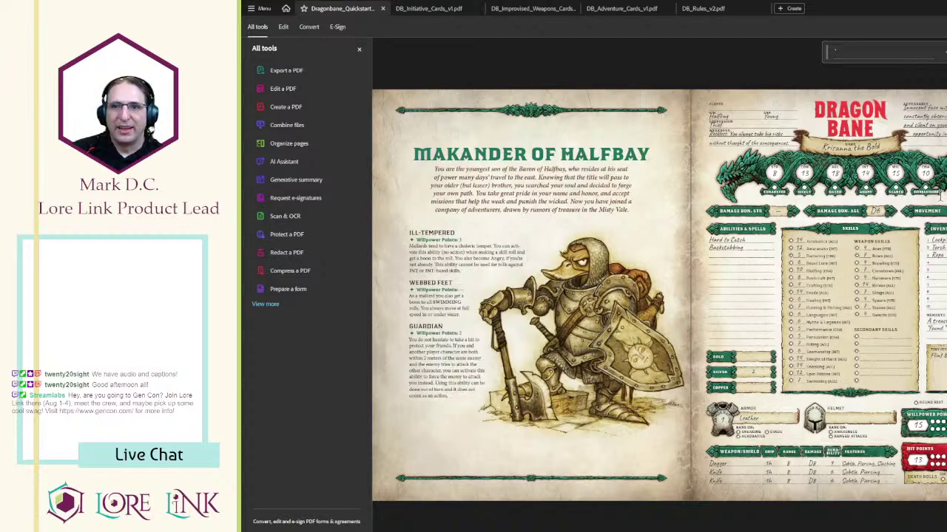
pyautogui.scroll(1, 899, 222)
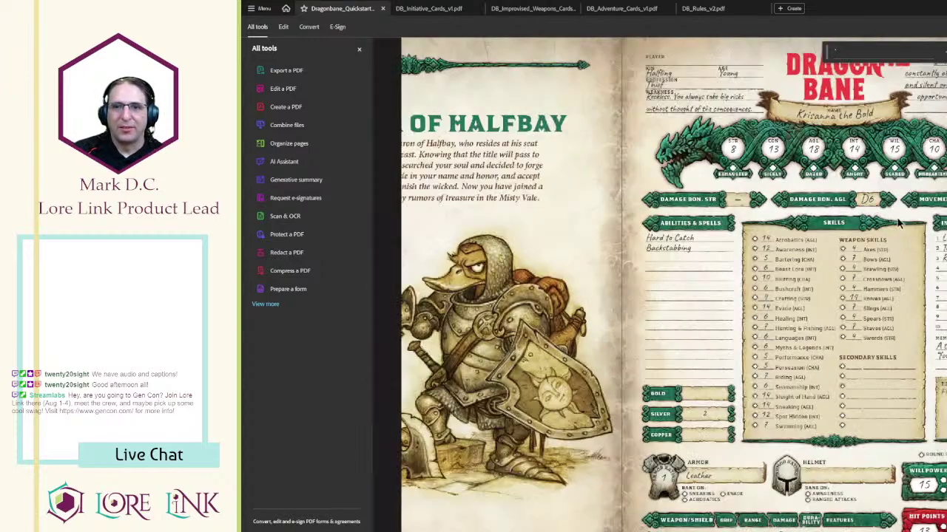
pyautogui.scroll(3, 900, 222)
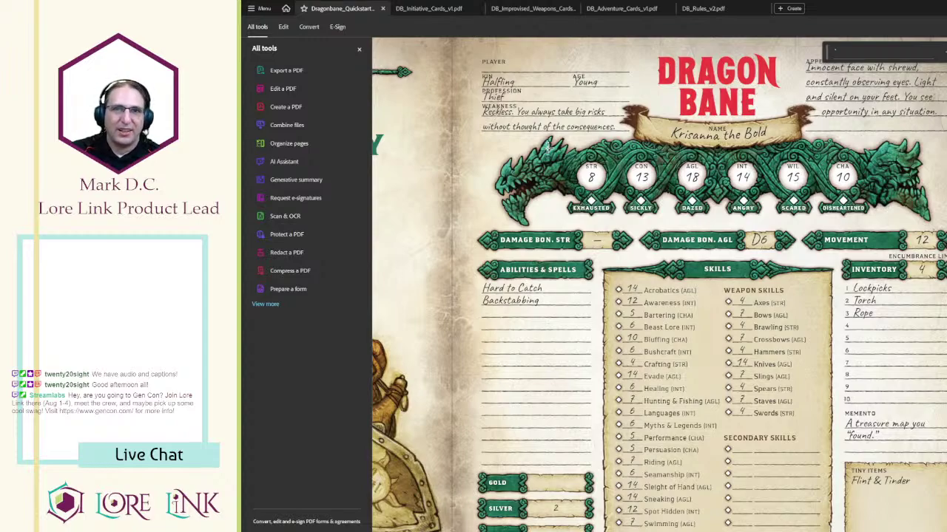
pyautogui.hscroll(-5, 682, 193)
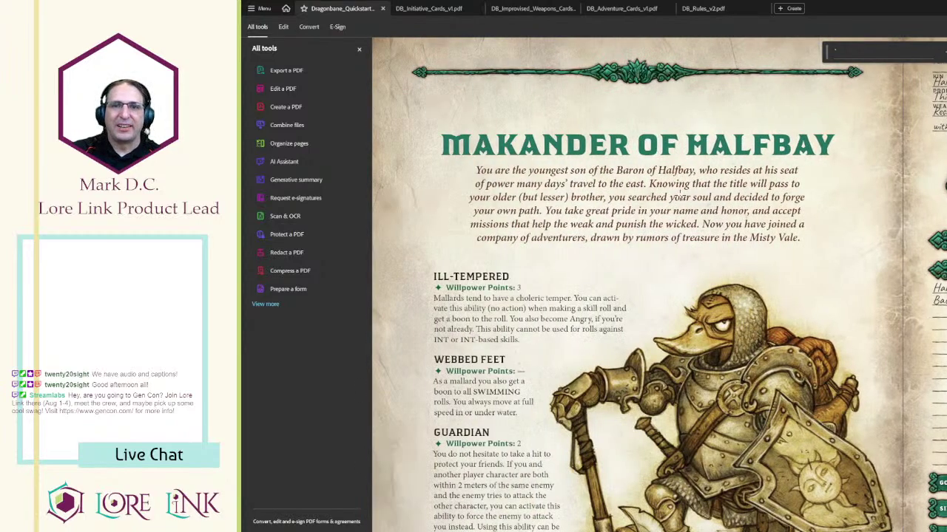
pyautogui.hscroll(4, 681, 196)
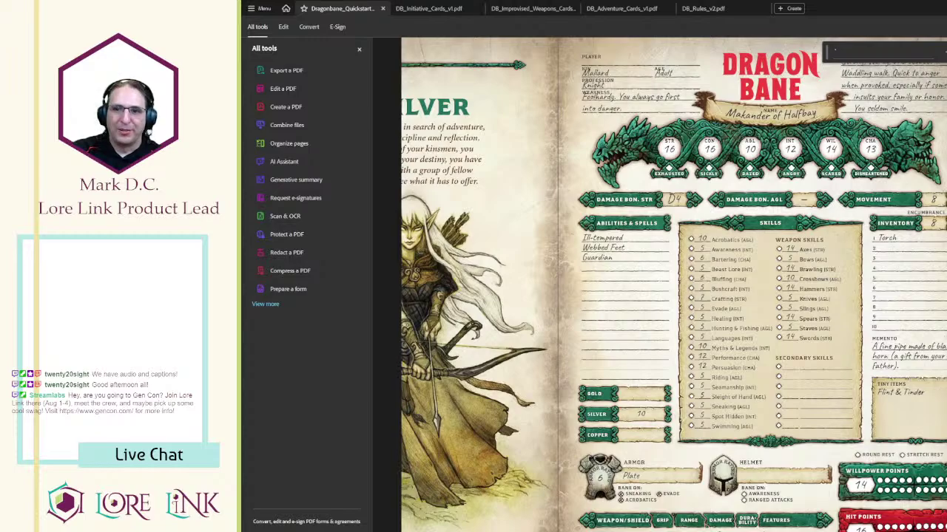
# - Go back through the combat and dice-rolling rules to the Boons & Banes spread and examine the rules for pushing a roll
pyautogui.scroll(20, 674, 285)
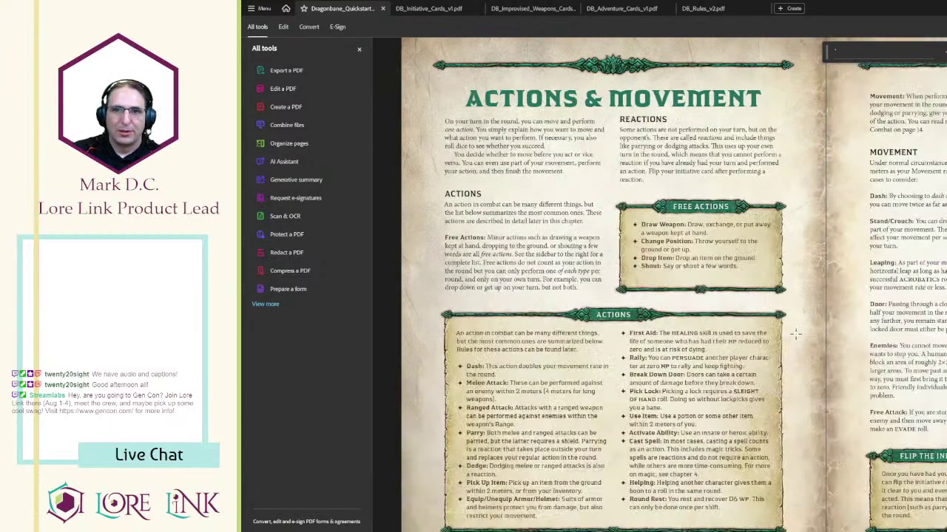
pyautogui.scroll(5, 759, 345)
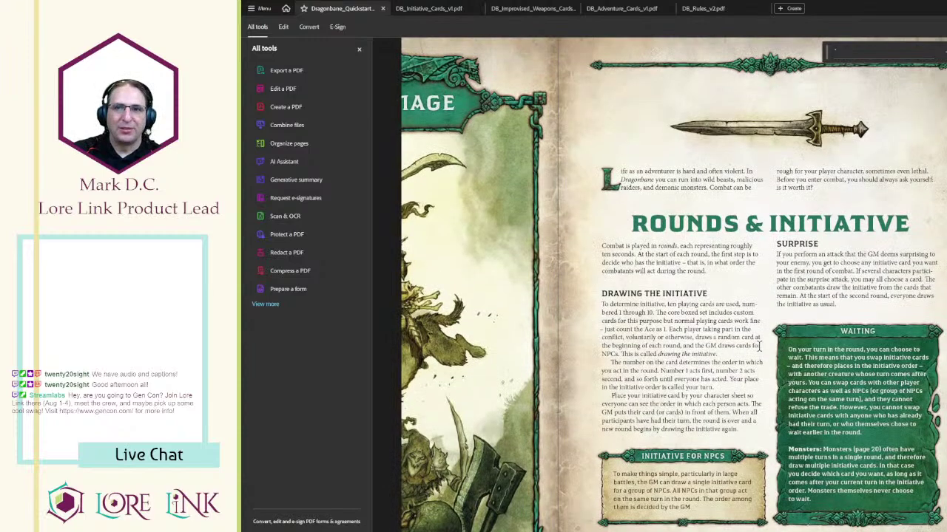
pyautogui.scroll(5, 758, 345)
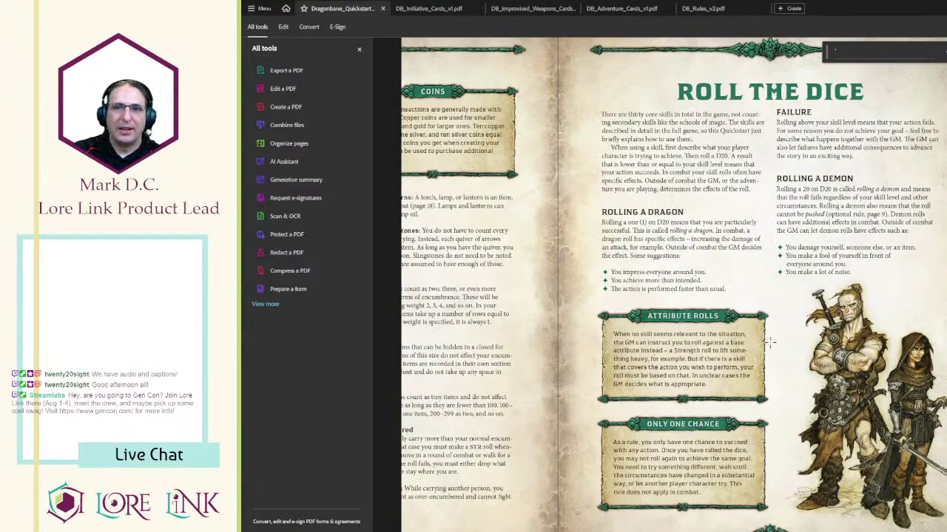
pyautogui.scroll(-5, 771, 348)
pyautogui.moveTo(684, 322); pyautogui.dragTo(879, 203)
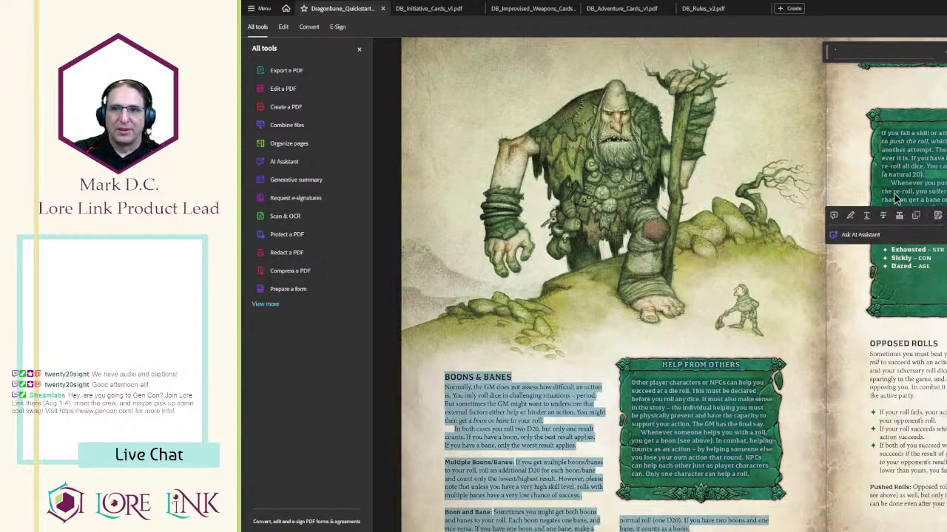
pyautogui.click(936, 153)
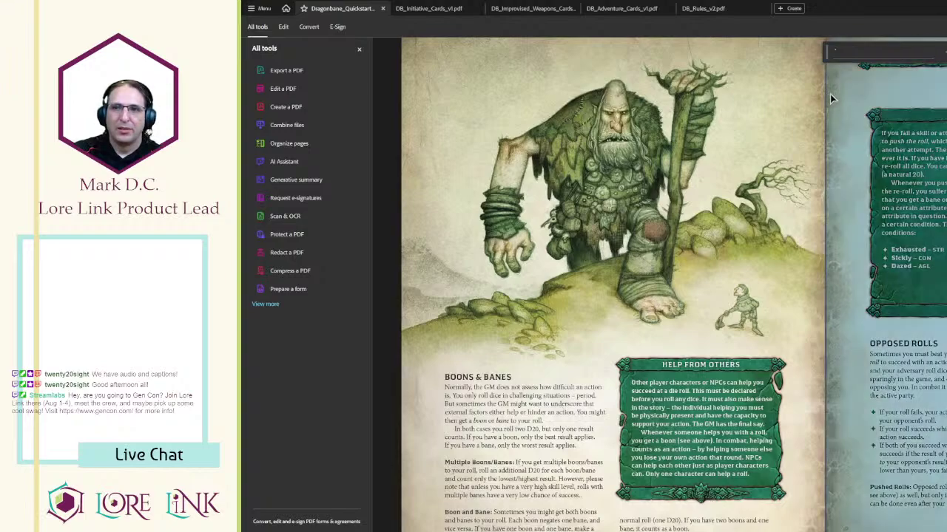
pyautogui.click(706, 101)
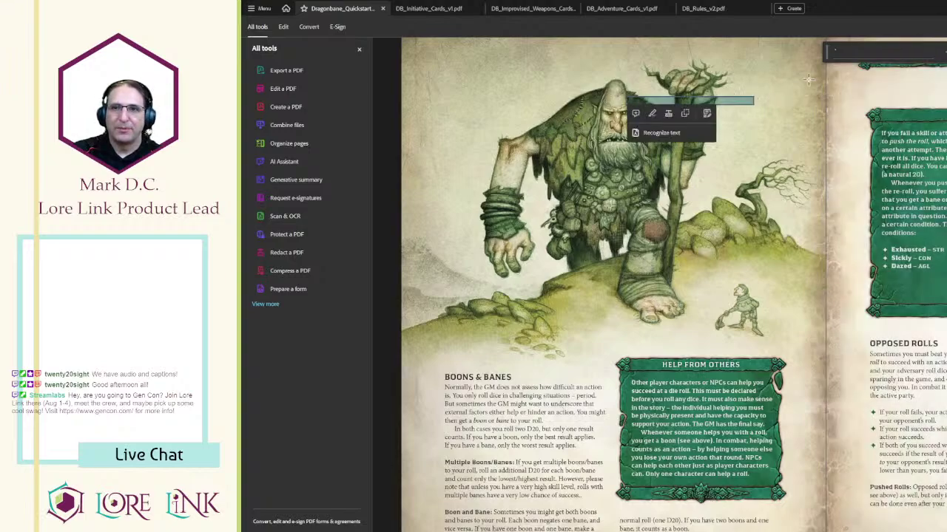
# - Read the Pushing Your Roll rules in the Quickstart Guide, including the six conditions and the restriction for NPCs and monsters
pyautogui.hscroll(2, 922, 124)
pyautogui.hscroll(6, 922, 123)
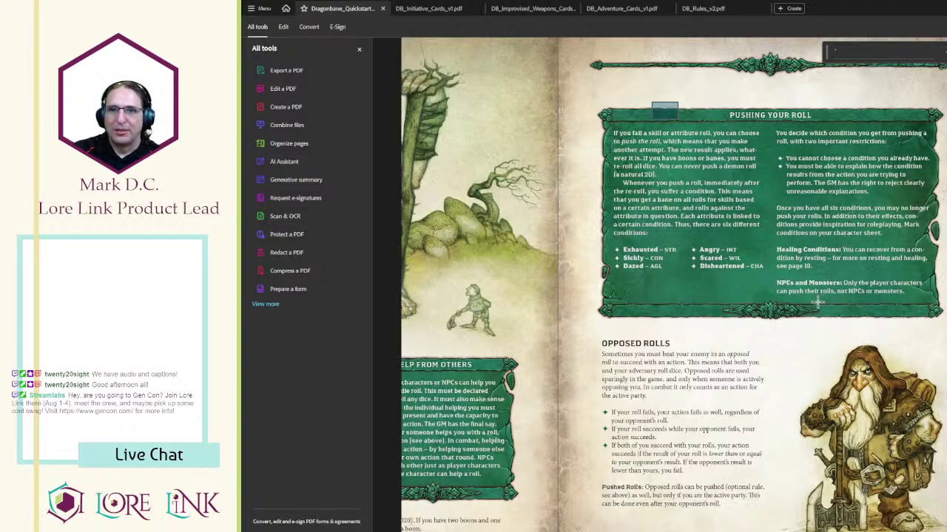
pyautogui.moveTo(774, 211)
pyautogui.mouseDown()
pyautogui.moveTo(818, 216)
pyautogui.moveTo(773, 204)
pyautogui.mouseUp()
pyautogui.click(837, 281)
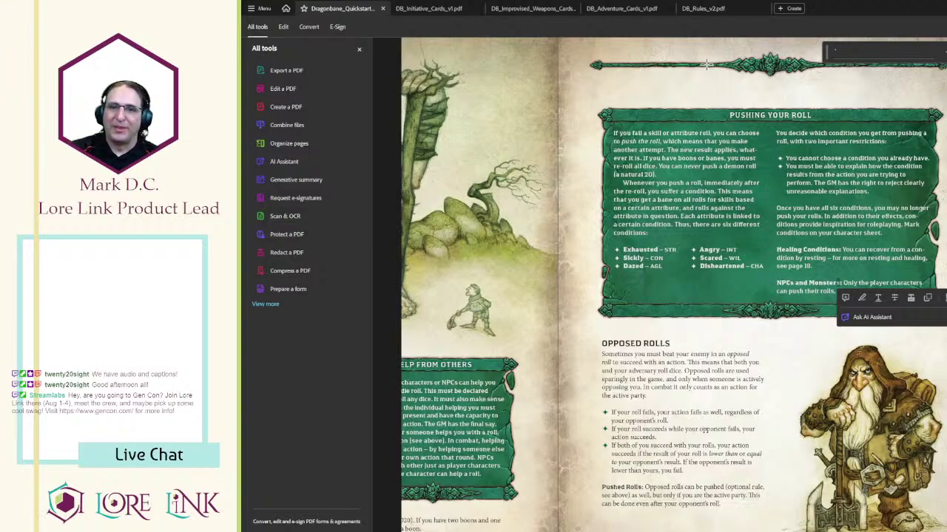
# - Move past Melee Combat to the Healing & Resting page and read the stretch rest and shift rest rules
pyautogui.scroll(-15, 845, 260)
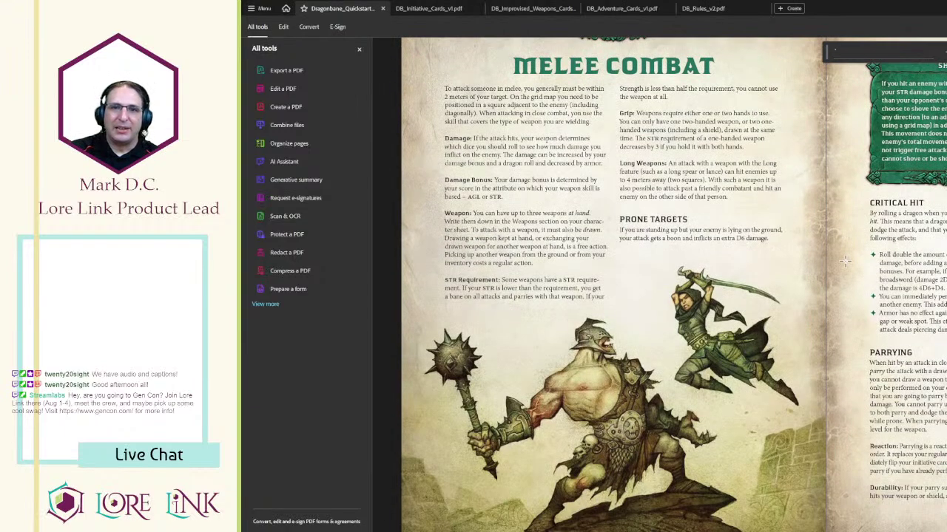
pyautogui.scroll(-5, 845, 260)
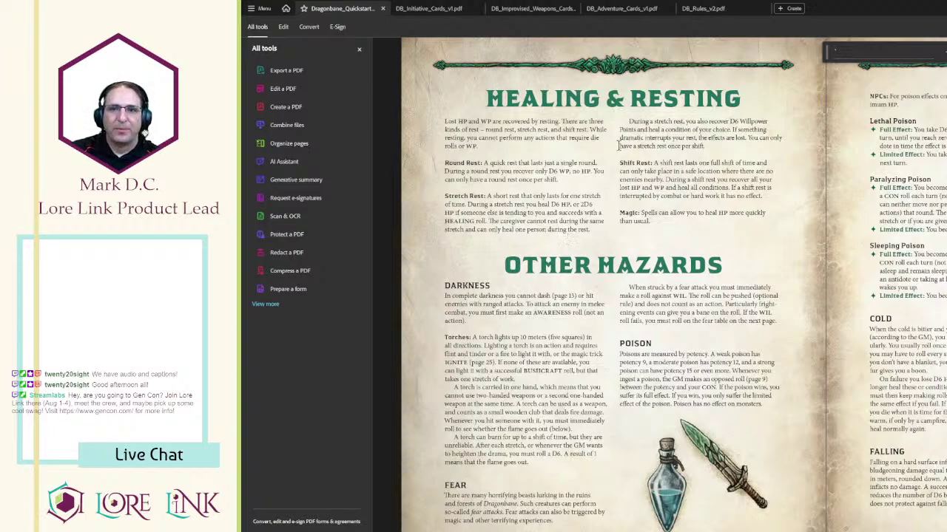
pyautogui.moveTo(637, 130)
pyautogui.mouseDown()
pyautogui.moveTo(734, 104)
pyautogui.moveTo(735, 138)
pyautogui.mouseUp()
pyautogui.click(728, 141)
pyautogui.moveTo(654, 163); pyautogui.dragTo(746, 197)
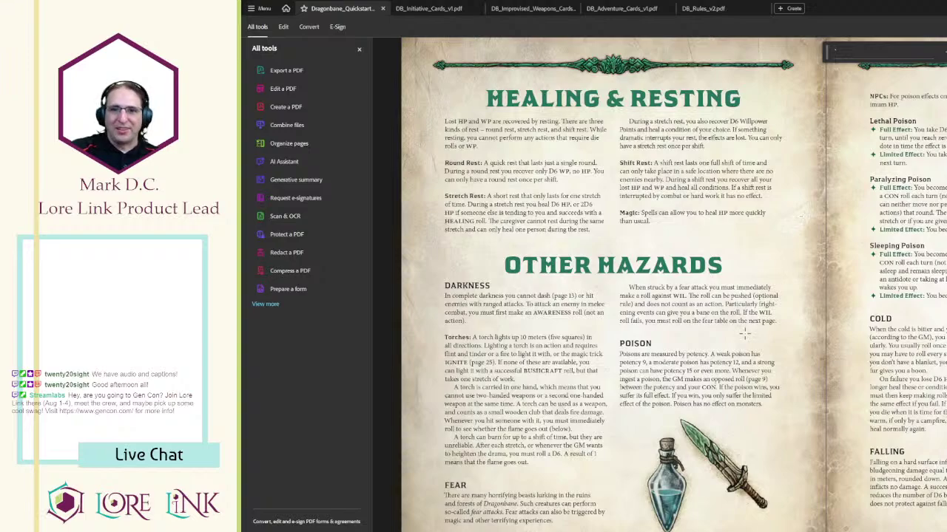
# - Browse through the Magic and Monsters chapters and the Riddermound adventure introduction to the Giant Spider page
pyautogui.scroll(-5, 743, 333)
pyautogui.scroll(-3, 736, 323)
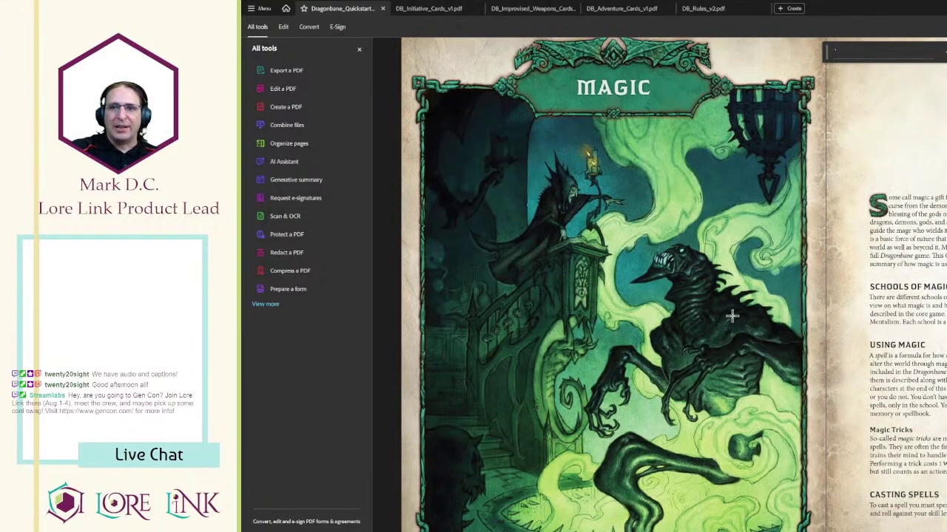
pyautogui.scroll(3, 732, 315)
pyautogui.scroll(-1, 732, 315)
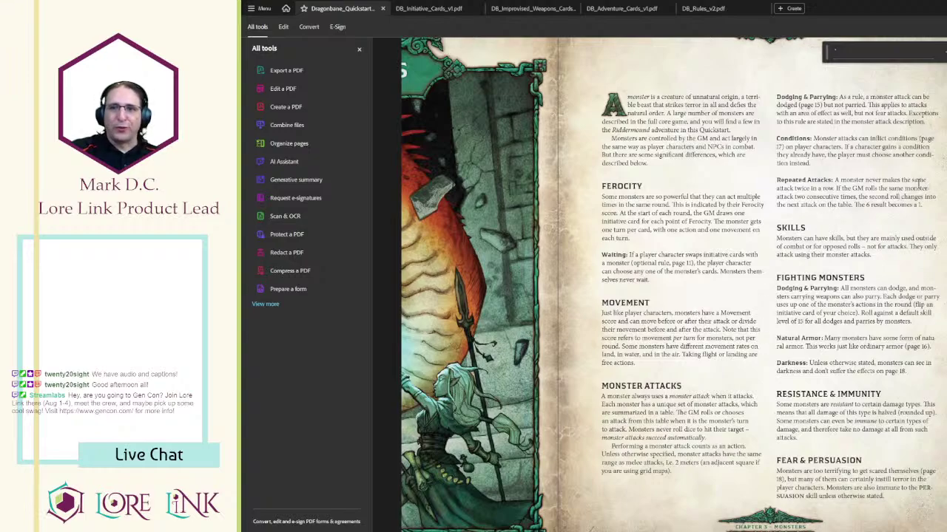
pyautogui.scroll(-3, 758, 255)
pyautogui.scroll(-3, 758, 256)
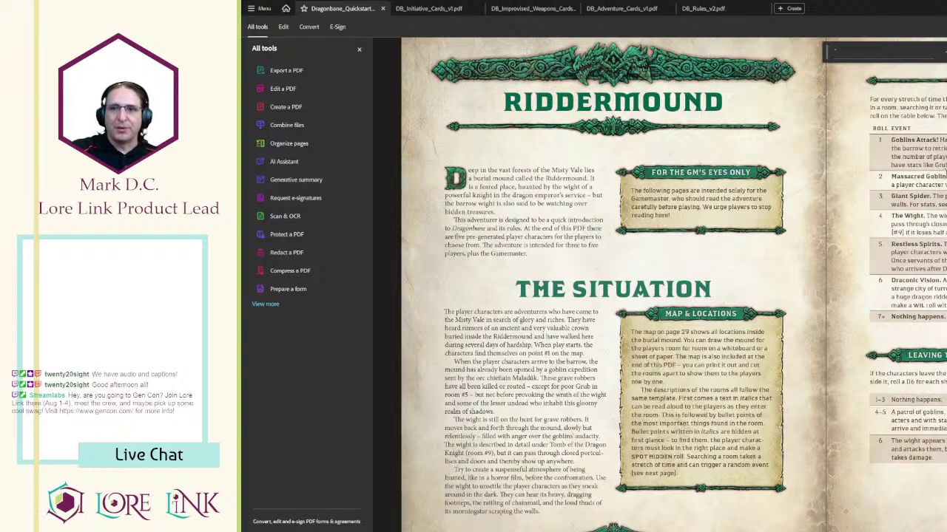
pyautogui.scroll(-3, 861, 175)
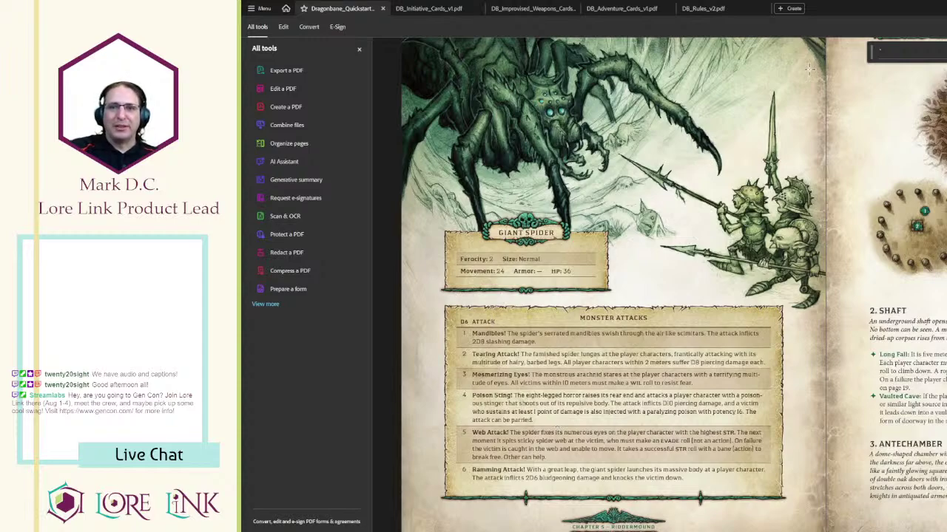
# - Examine the Giant Spider's stat block and its D6 monster attack table
pyautogui.doubleClick(497, 271)
pyautogui.click(527, 259)
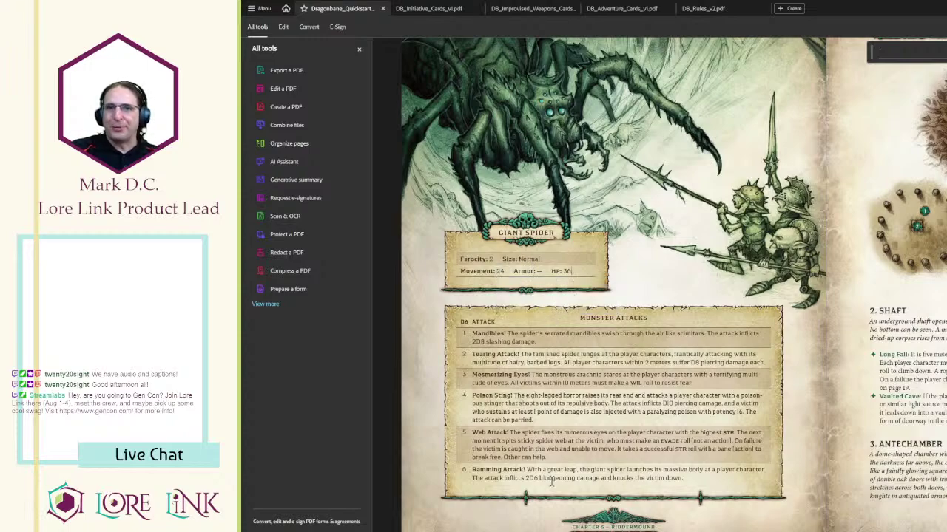
pyautogui.moveTo(460, 334); pyautogui.dragTo(629, 449)
pyautogui.click(628, 448)
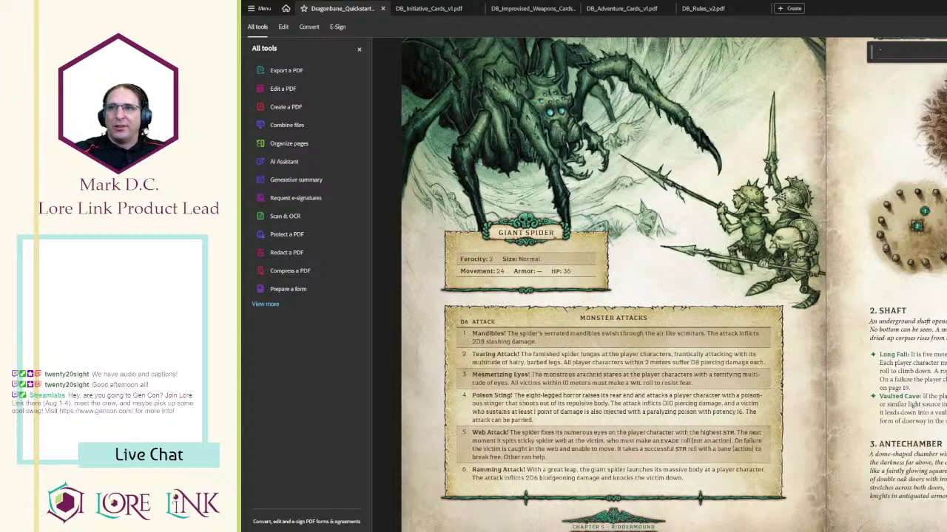
# - Switch to Lore Link, open the Riddermound campaign and review its images, status, name, system and description
pyautogui.hotkey('alt', 'Tab')
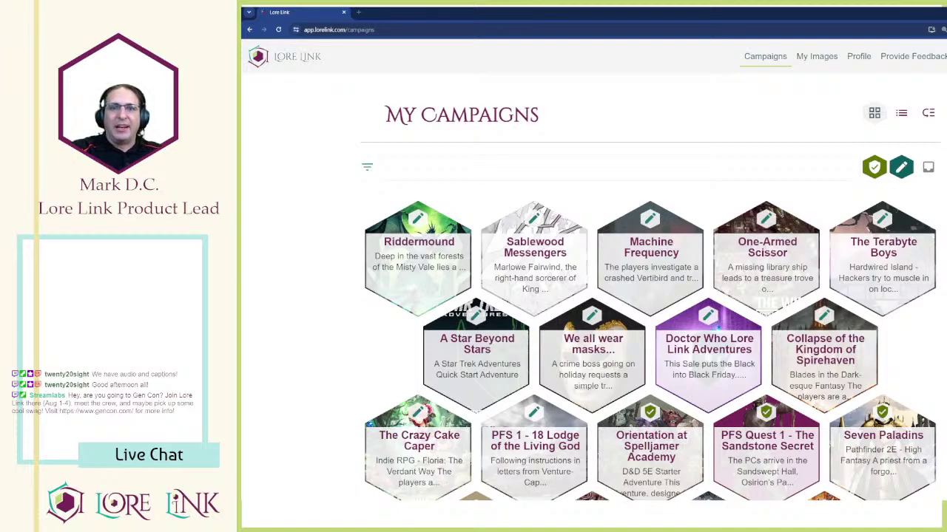
pyautogui.click(388, 256)
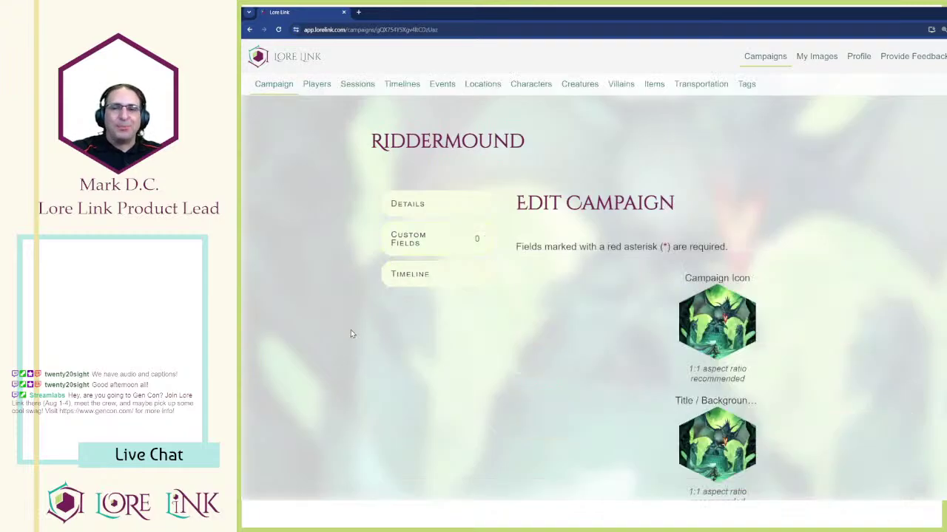
pyautogui.scroll(-5, 293, 266)
pyautogui.scroll(5, 293, 265)
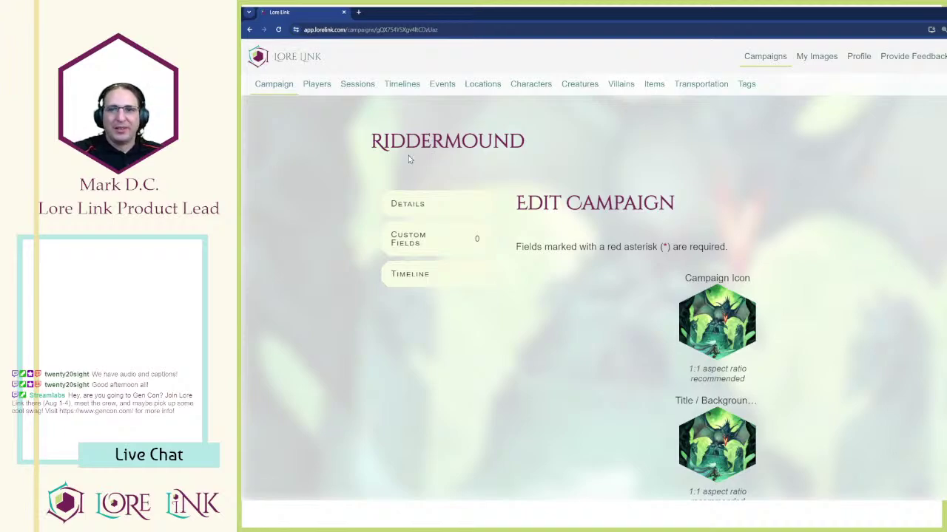
pyautogui.scroll(-5, 399, 160)
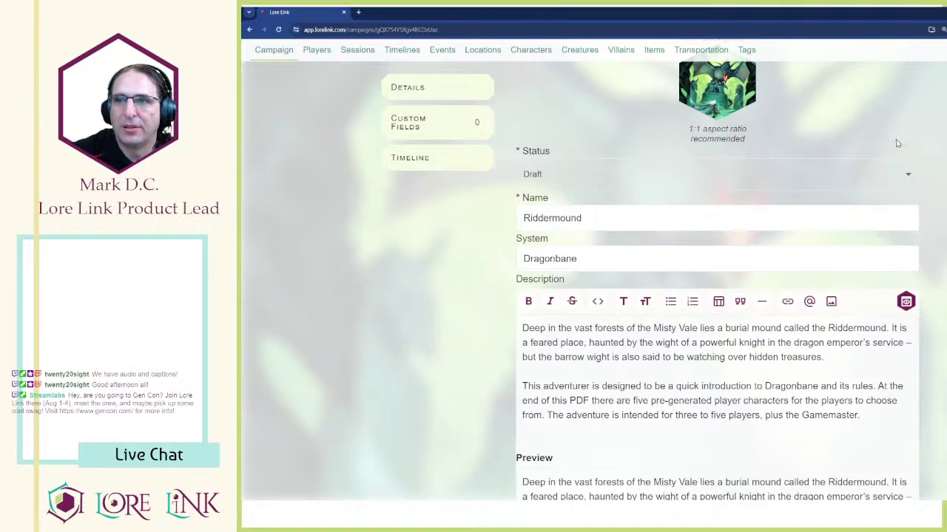
pyautogui.scroll(5, 843, 128)
# - Open the Dragonbane folder in the image library and look over its monster, cover and map images
pyautogui.click(816, 57)
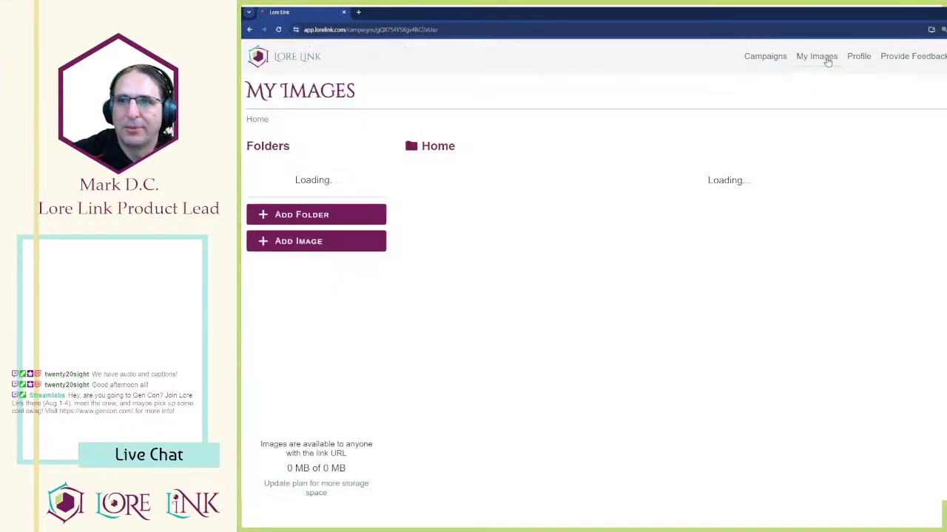
pyautogui.scroll(-5, 294, 379)
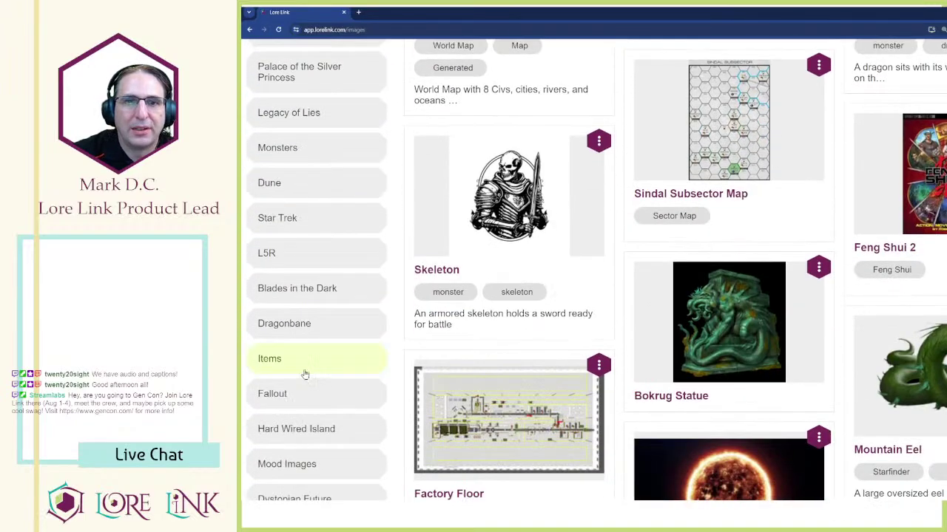
pyautogui.click(307, 326)
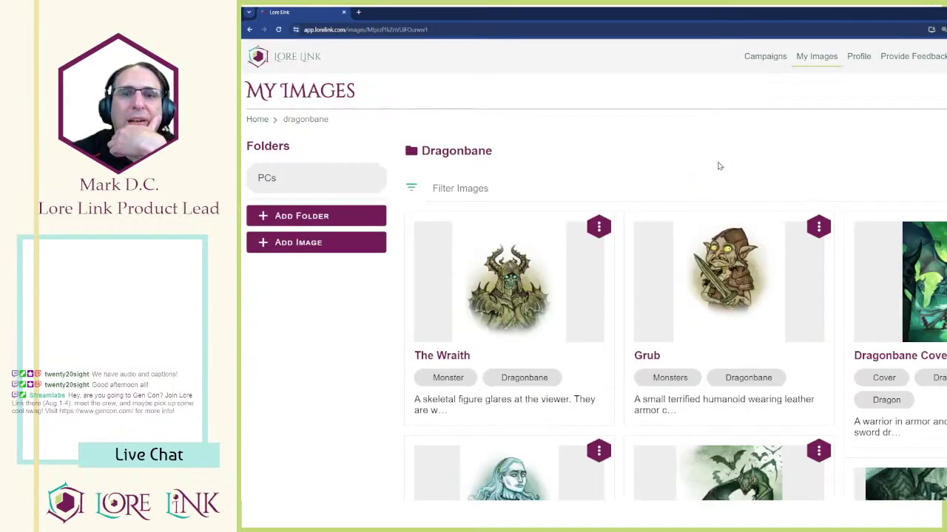
pyautogui.scroll(-5, 703, 177)
pyautogui.scroll(3, 686, 194)
pyautogui.scroll(-3, 456, 281)
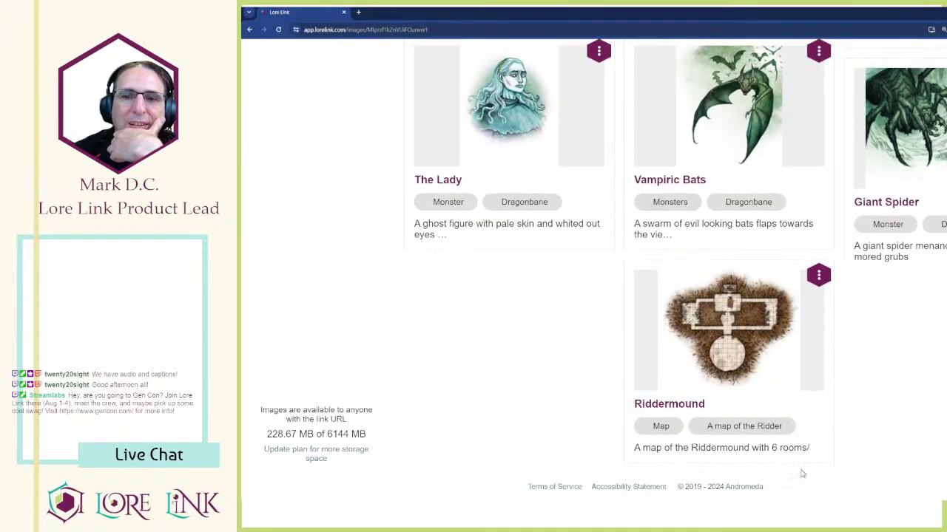
pyautogui.scroll(3, 456, 281)
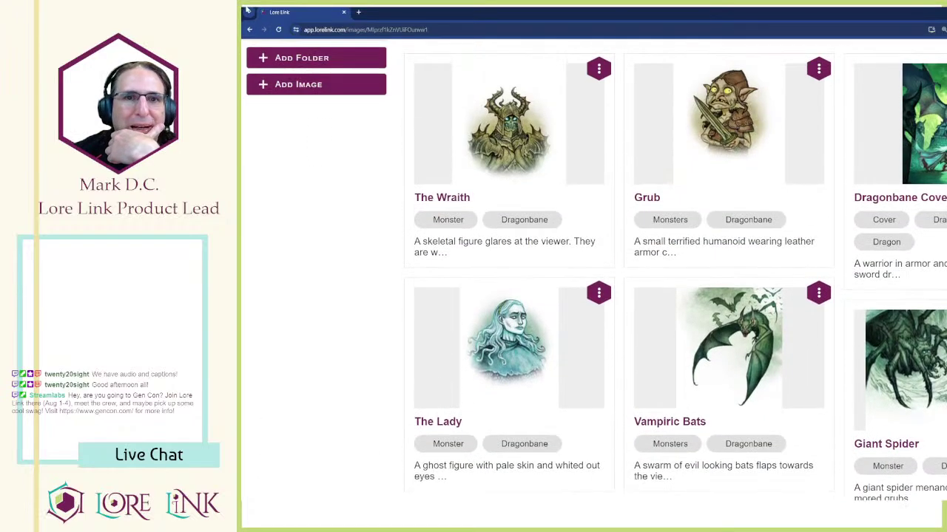
# - Start a new image entry in the Dragonbane folder and name it "Riddermount Exterior"
pyautogui.click(303, 84)
pyautogui.tripleClick(858, 111)
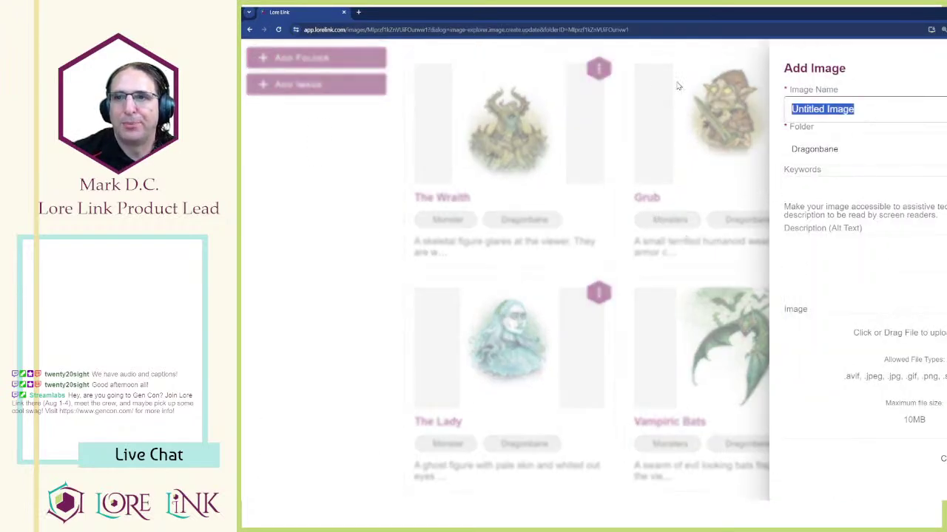
pyautogui.write('M')
pyautogui.press('BackSpace')
pyautogui.write('Moun')
pyautogui.press('BackSpace')
pyautogui.press('BackSpace')
pyautogui.press('BackSpace')
pyautogui.press('BackSpace')
pyautogui.write('Riddermopu')
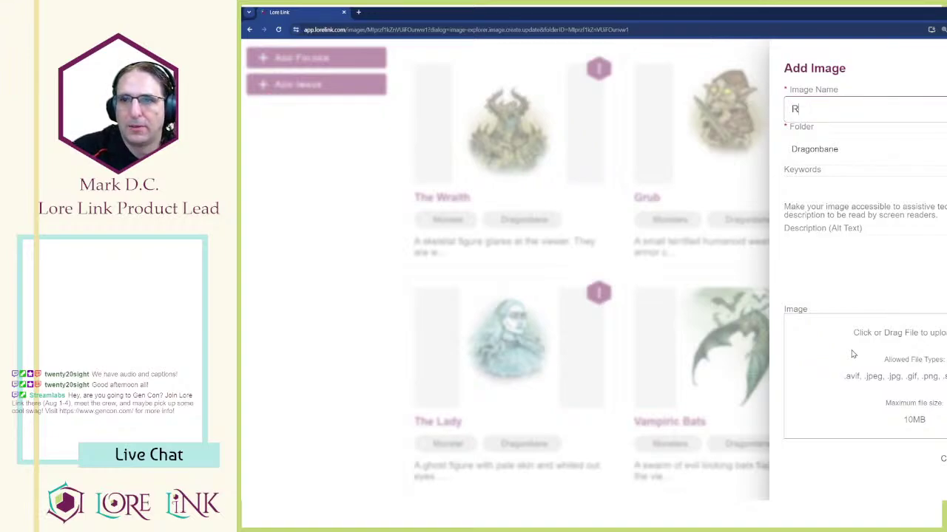
pyautogui.press('BackSpace')
pyautogui.press('BackSpace')
pyautogui.write('unt')
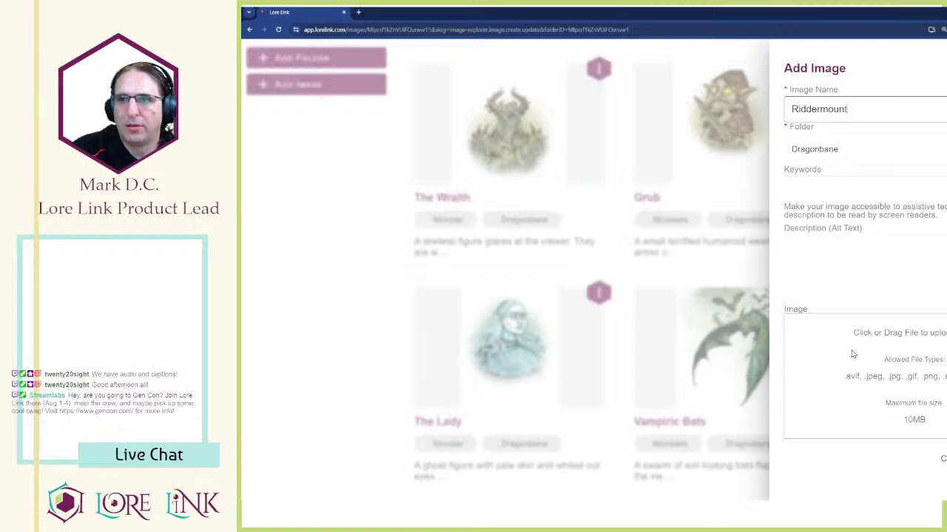
pyautogui.write(' Exterior')
pyautogui.press('BackSpace')
pyautogui.press('BackSpace')
pyautogui.press('BackSpace')
pyautogui.press('BackSpace')
pyautogui.press('BackSpace')
pyautogui.press('BackSpace')
pyautogui.write('terior')
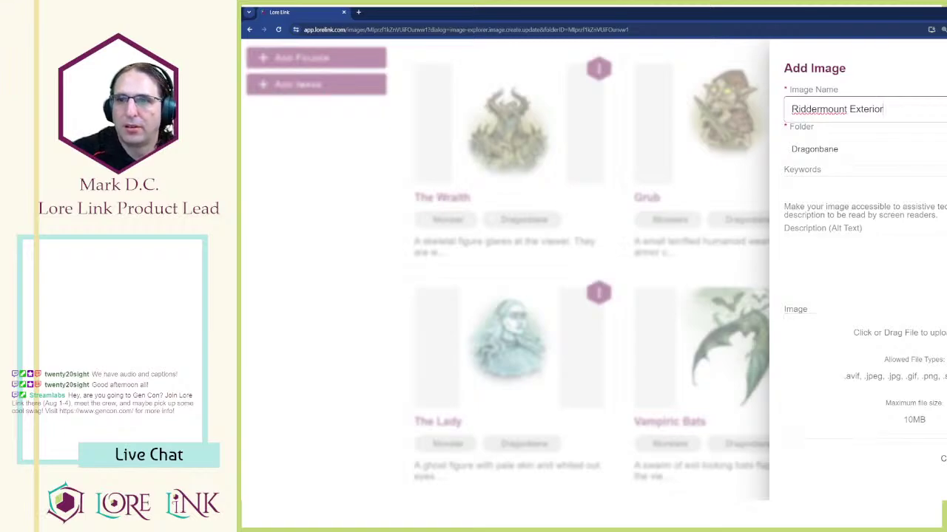
# - Add the keywords Map and Dragonbane to the new image entry
pyautogui.click(800, 189)
pyautogui.write('Map')
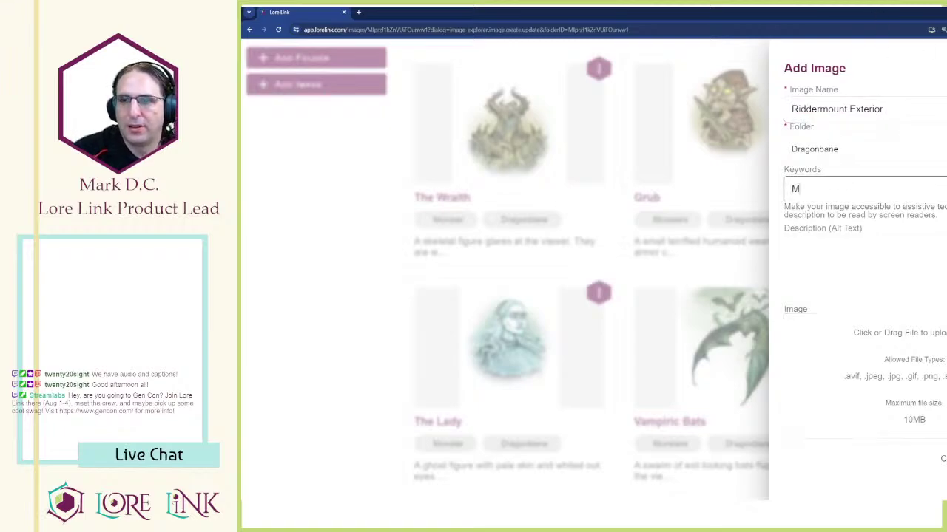
pyautogui.press('Return')
pyautogui.write('Dr')
pyautogui.write('ane')
pyautogui.press('Return')
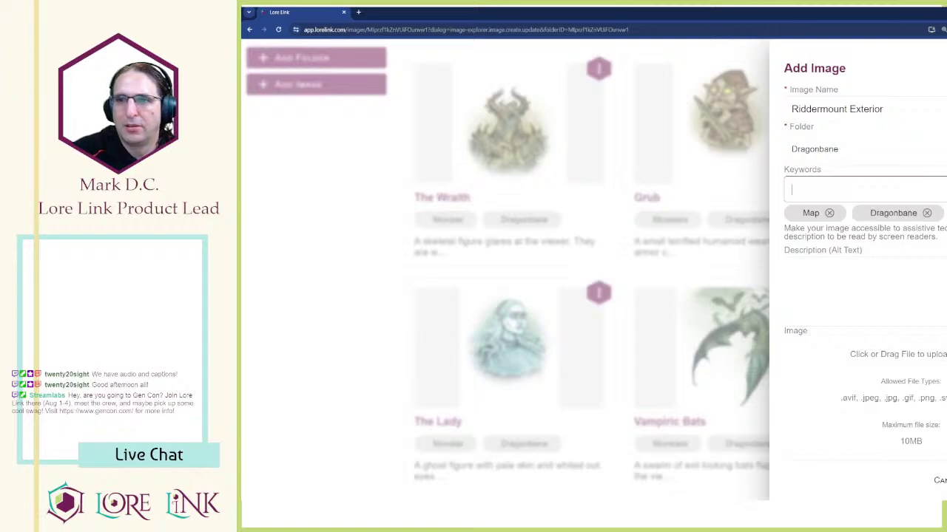
# - Write alt text beginning "A ring of stones surrounds a stone" and ending "entrance to the Riddermound", checking the source map while writing
pyautogui.click(835, 290)
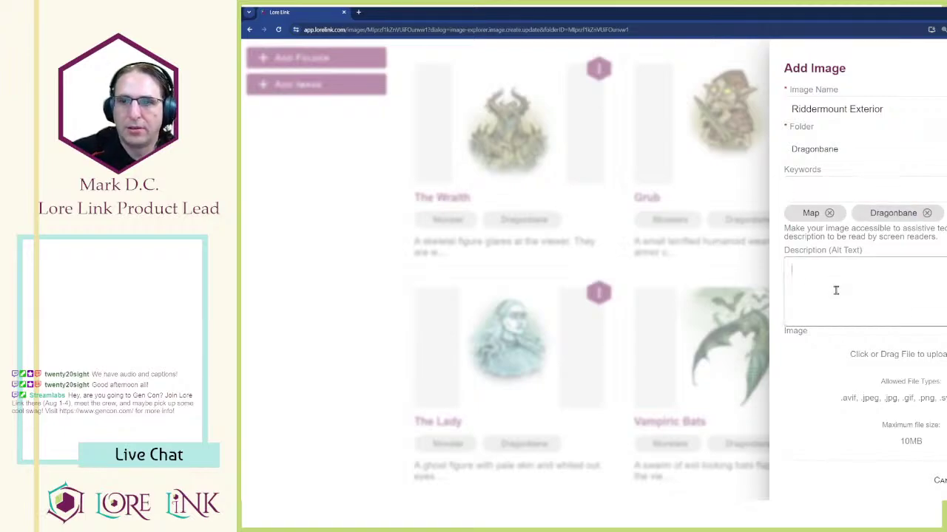
pyautogui.hotkey('alt', 'Tab')
pyautogui.write('A')
pyautogui.hotkey('alt', 'Tab')
pyautogui.write('ring')
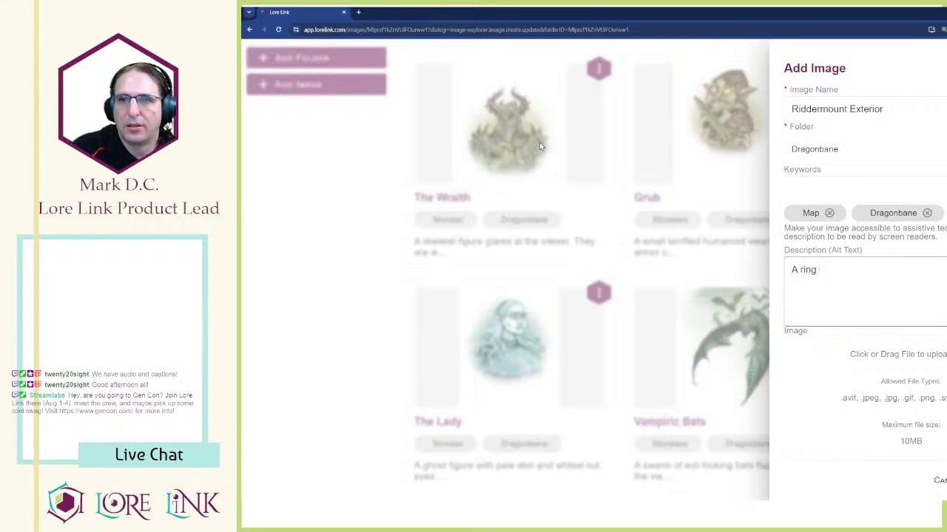
pyautogui.write(' of stones surrounds')
pyautogui.hotkey('alt', 'Tab')
pyautogui.hotkey('alt', 'Tab')
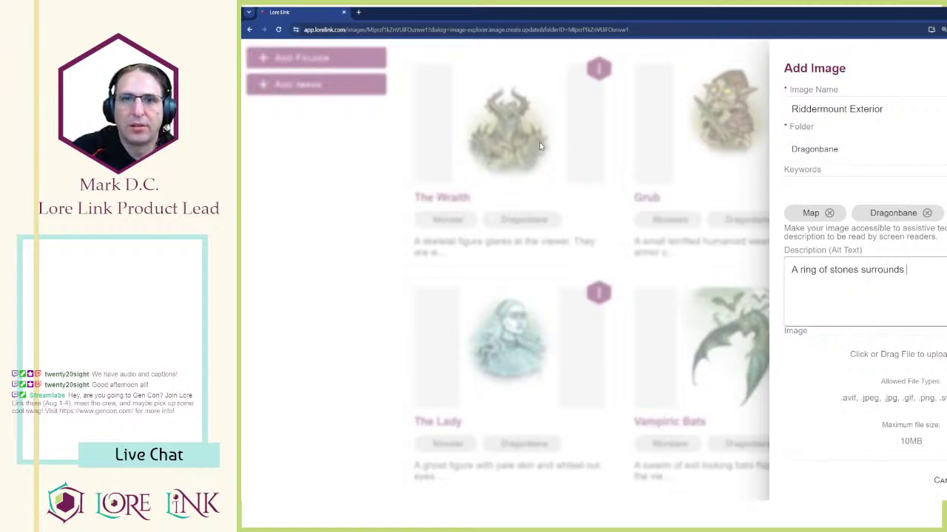
pyautogui.write('andstobn')
pyautogui.press('BackSpace')
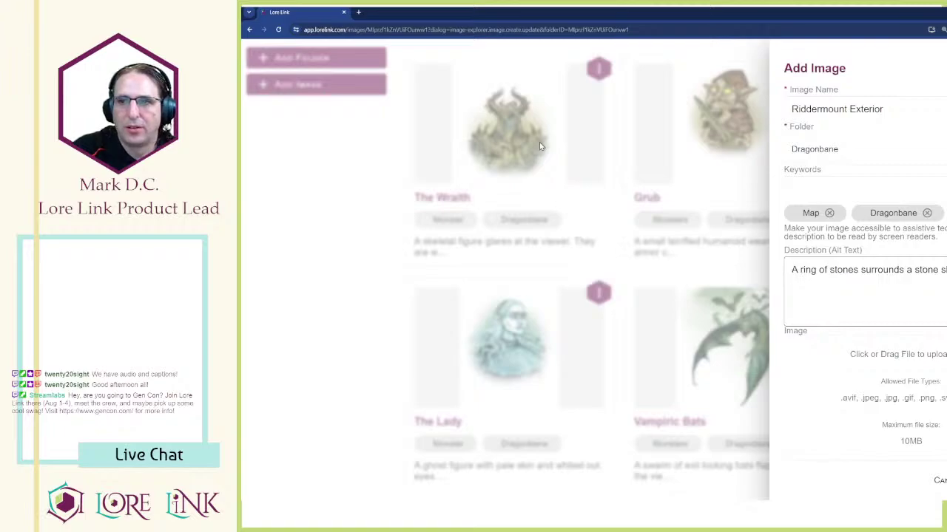
pyautogui.write('entrance to')
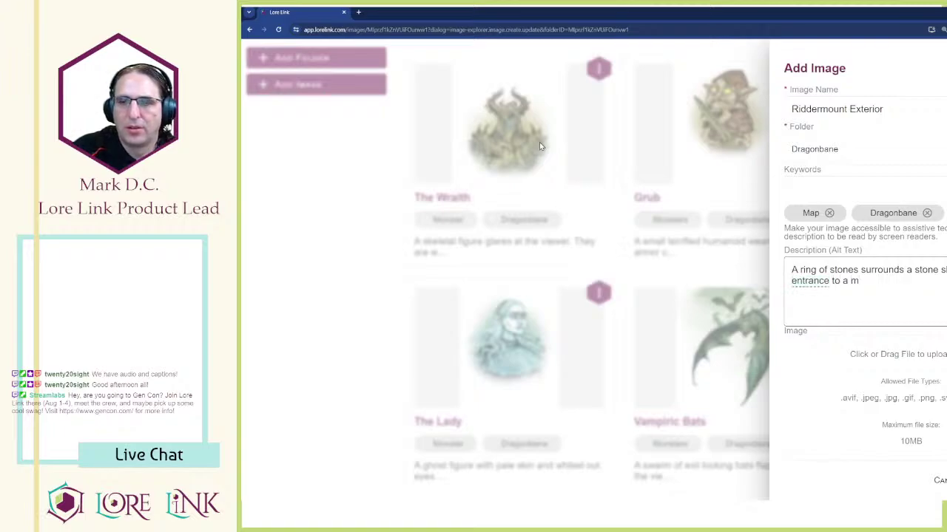
pyautogui.write(' the Riddermound')
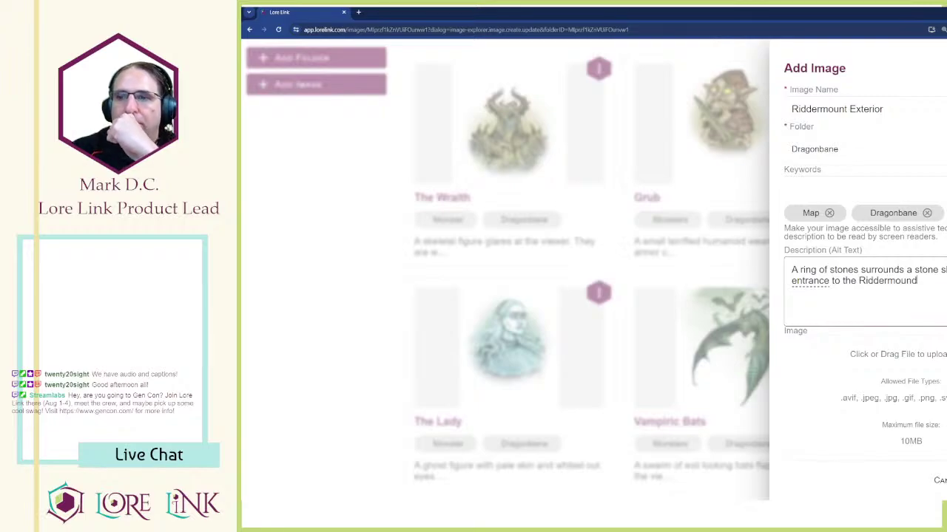
# - Try to attach the exterior map picture to the new image entry, and remove the attached file
pyautogui.click(850, 366)
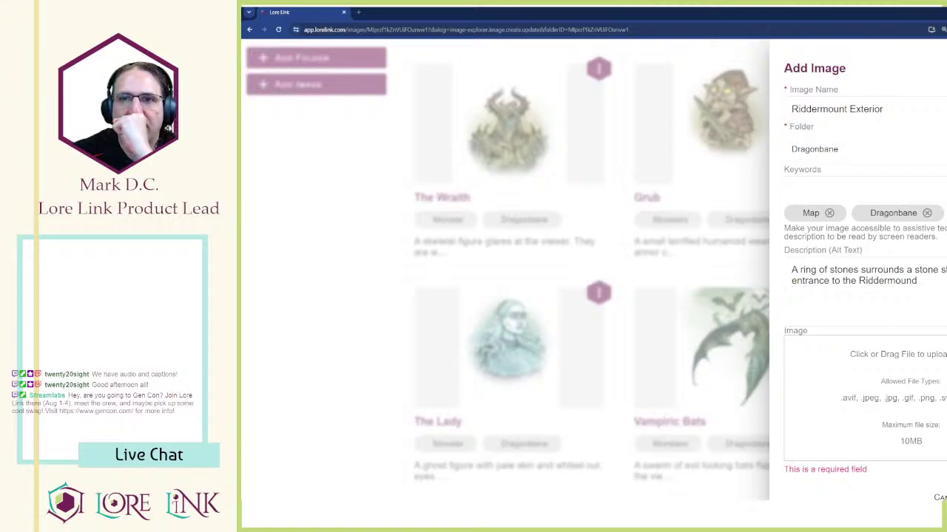
pyautogui.moveTo(807, 482); pyautogui.dragTo(851, 415)
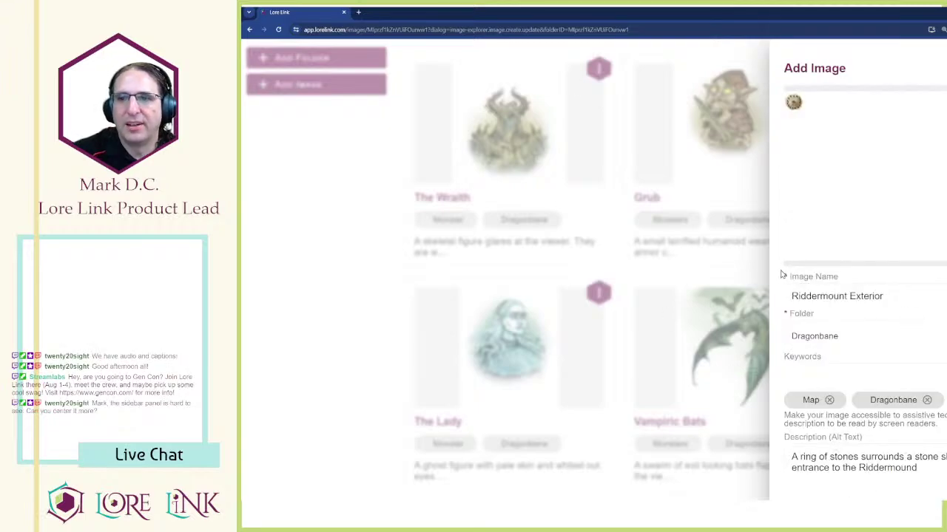
pyautogui.click(843, 446)
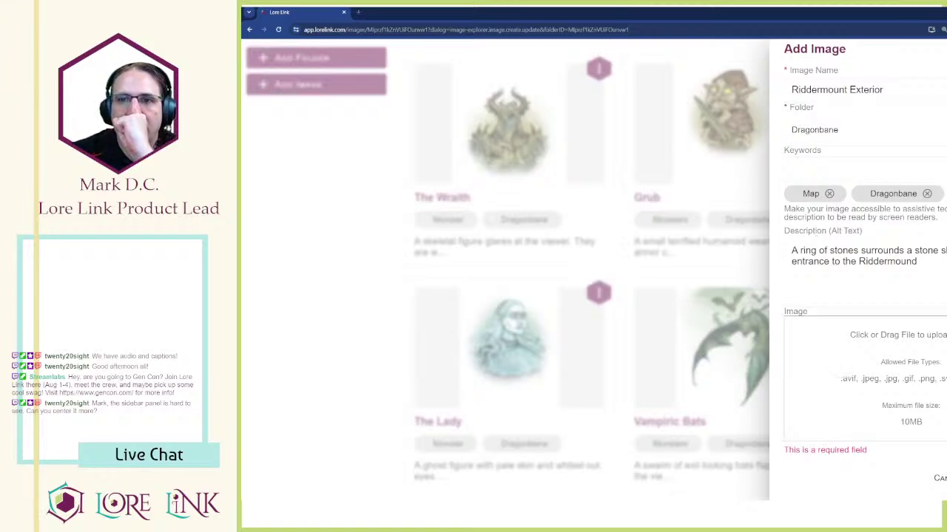
pyautogui.scroll(1, 889, 303)
pyautogui.scroll(-1, 889, 302)
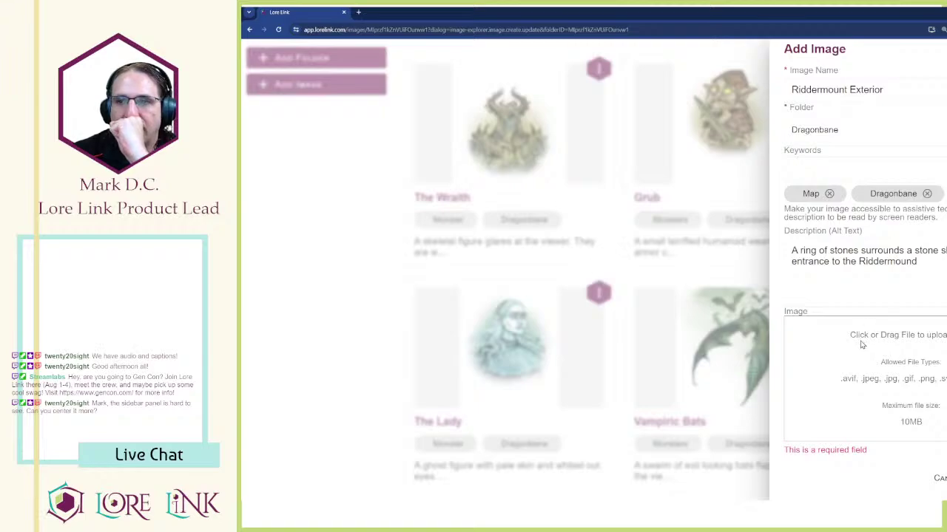
pyautogui.scroll(1, 862, 340)
pyautogui.scroll(-1, 876, 270)
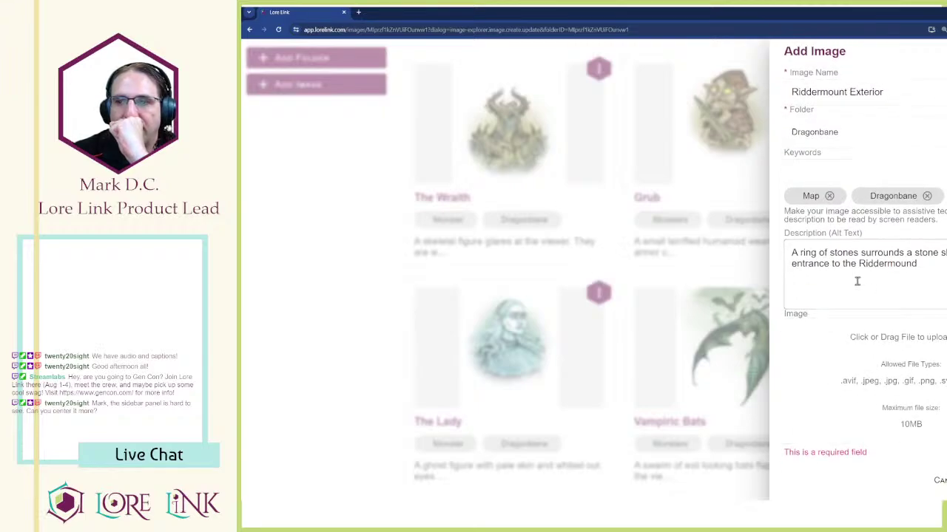
pyautogui.scroll(1, 855, 279)
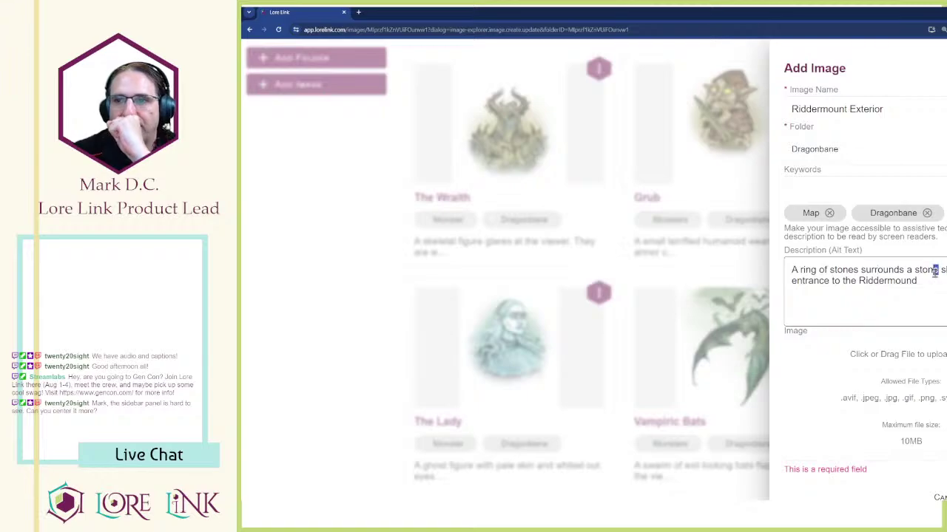
# - Copy the alt text, discard this entry, and reuse the text in a fresh image entry in the Dragonbane folder
pyautogui.moveTo(933, 281); pyautogui.dragTo(687, 283)
pyautogui.moveTo(937, 287); pyautogui.dragTo(670, 241)
pyautogui.scroll(-1, 784, 225)
pyautogui.click(938, 478)
pyautogui.click(316, 85)
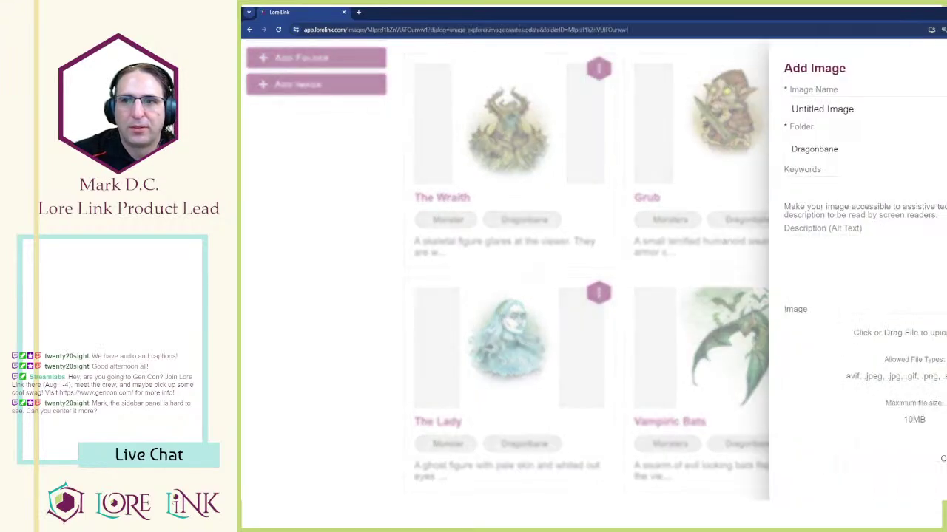
pyautogui.click(850, 249)
pyautogui.hotkey('ctrl', 'v')
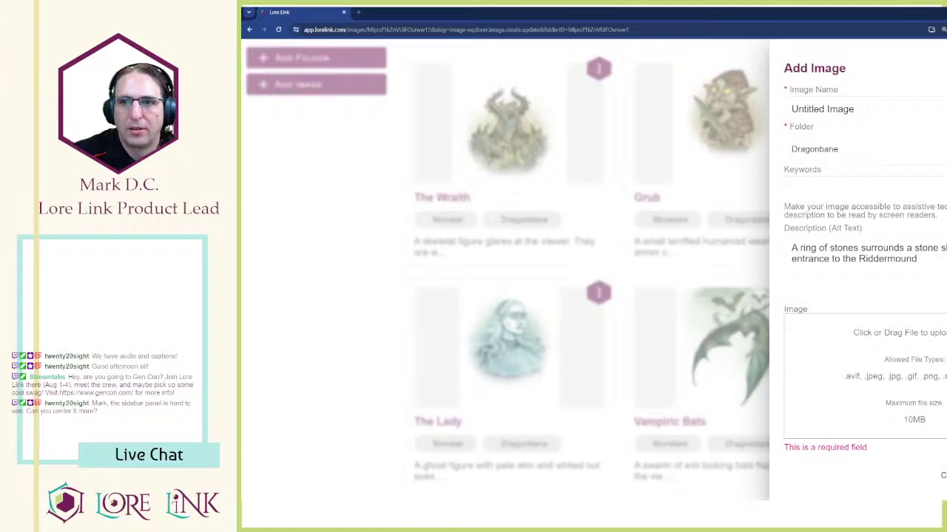
# - Attach Mound.png to the new image entry and name it "Riddermound Exterior"
pyautogui.scroll(-3, 848, 255)
pyautogui.scroll(2, 861, 320)
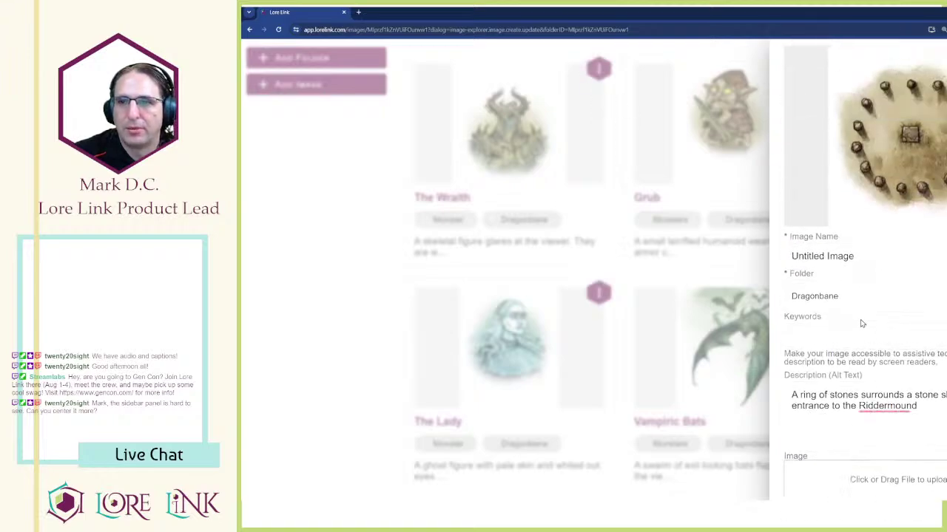
pyautogui.tripleClick(858, 256)
pyautogui.write('Riddermound Exty')
pyautogui.press('BackSpace')
pyautogui.write('erior')
# - Add the keywords Map and Dragonbane to the Riddermound Exterior image and save the entry
pyautogui.press('Tab')
pyautogui.press('Tab')
pyautogui.write('Map')
pyautogui.press('Return')
pyautogui.write('Dragonbane')
pyautogui.press('Return')
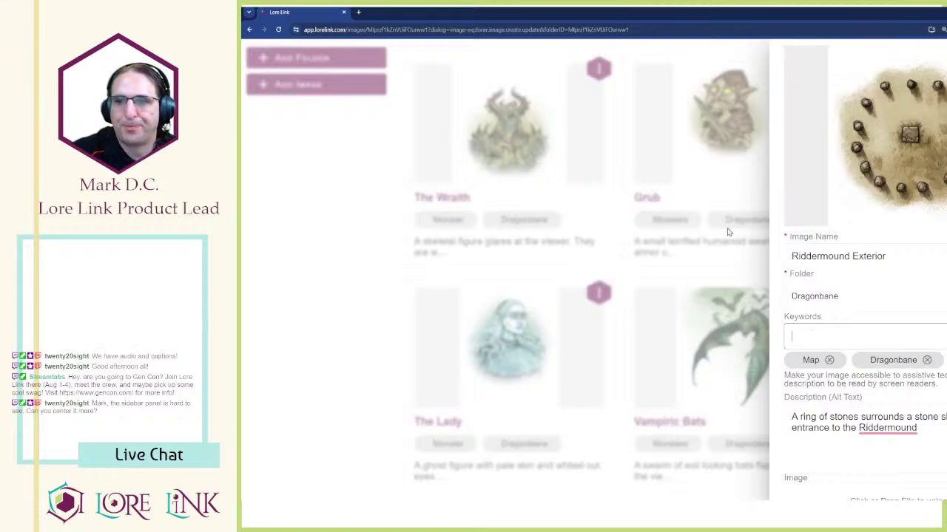
pyautogui.scroll(-1, 937, 221)
pyautogui.scroll(-1, 937, 221)
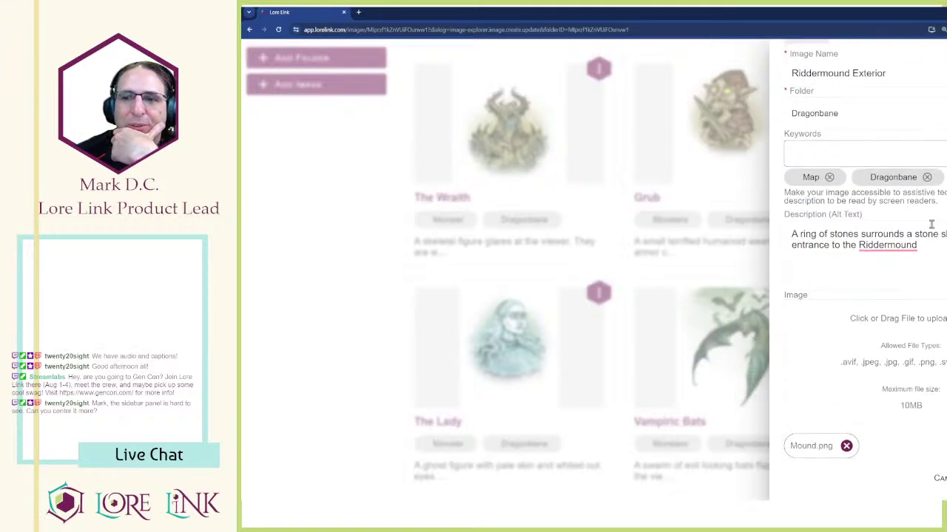
pyautogui.click(945, 478)
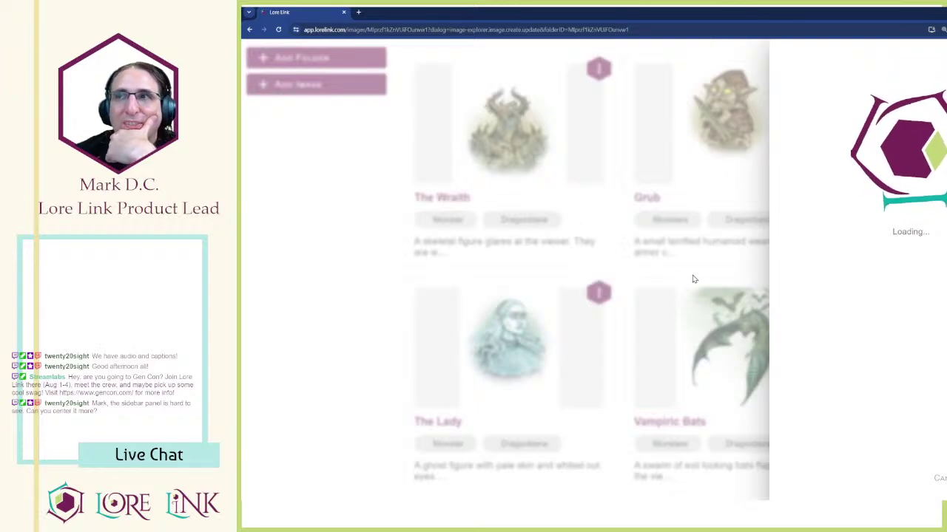
# - Look over the images in the Dragonbane folder, including the exterior map and the Riddermound map
pyautogui.scroll(-2, 696, 254)
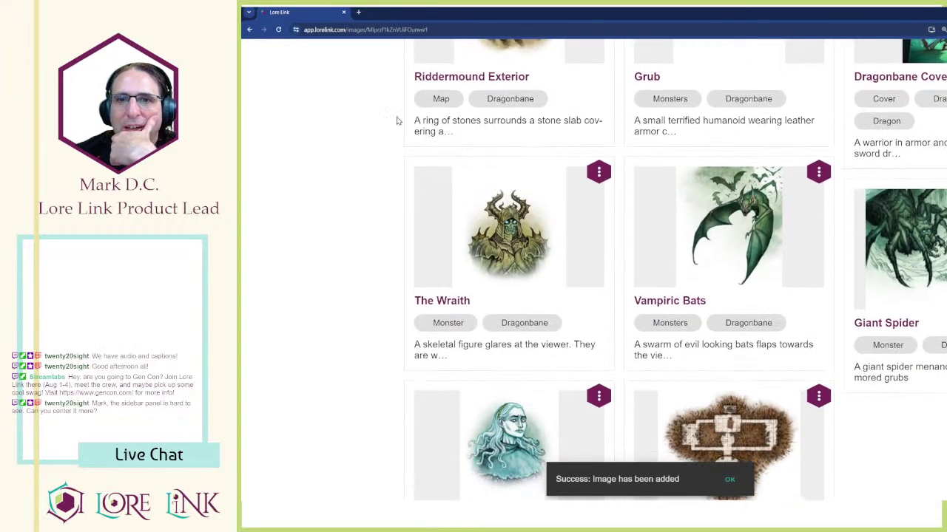
pyautogui.scroll(-1, 826, 309)
pyautogui.scroll(-1, 826, 309)
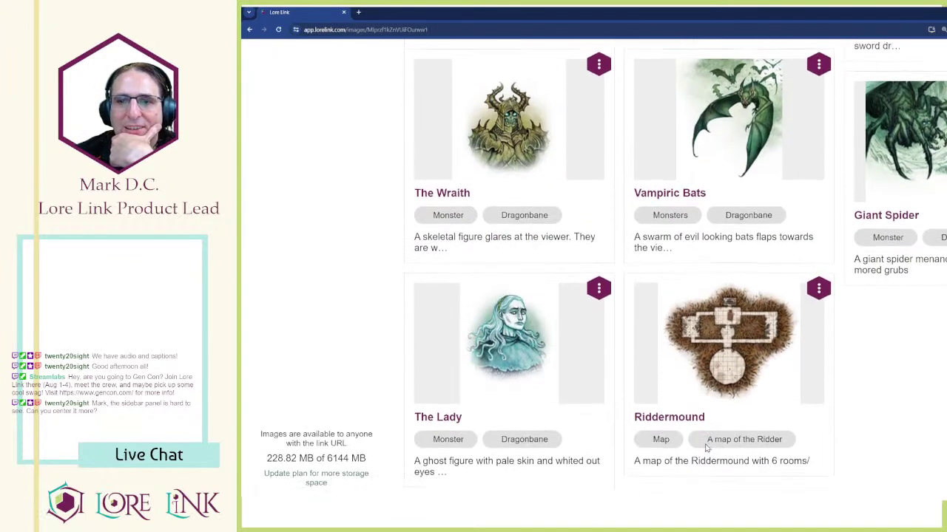
pyautogui.click(660, 415)
pyautogui.scroll(5, 931, 343)
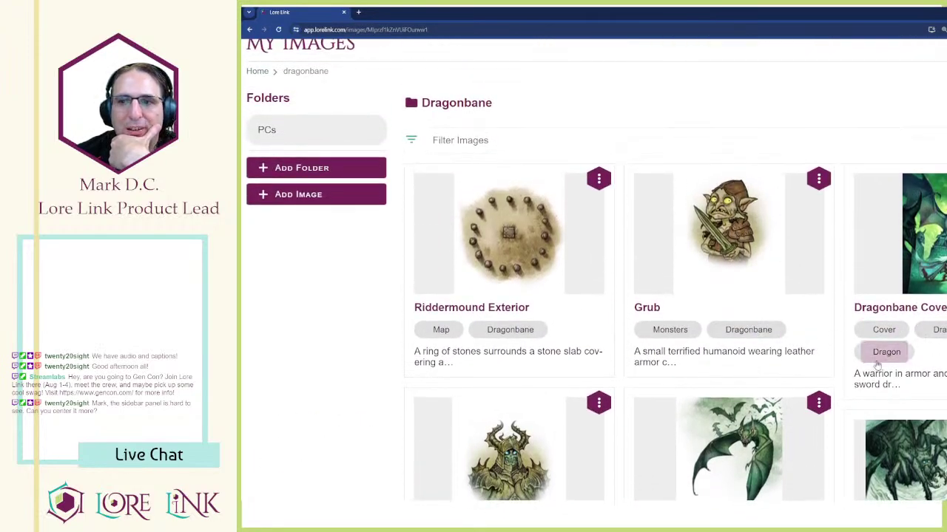
pyautogui.scroll(-2, 636, 277)
pyautogui.scroll(-4, 820, 279)
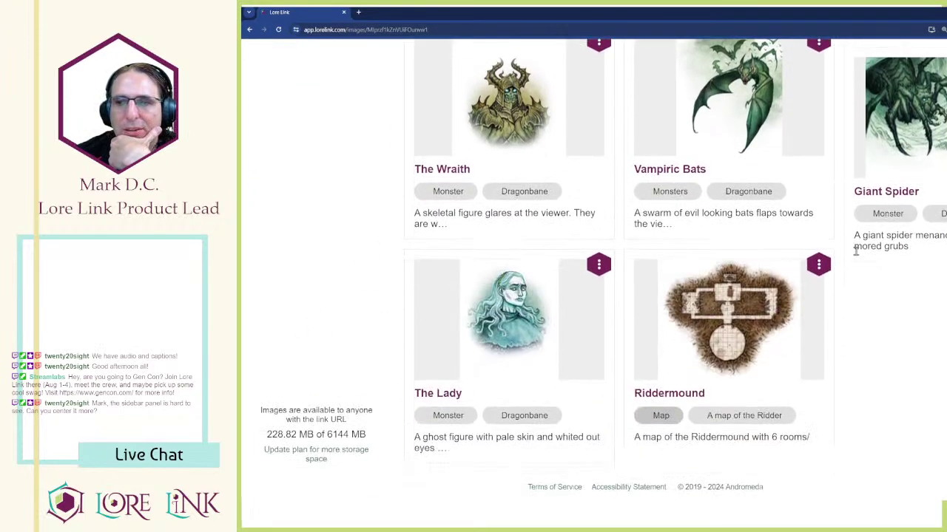
pyautogui.scroll(3, 887, 314)
pyautogui.scroll(3, 302, 207)
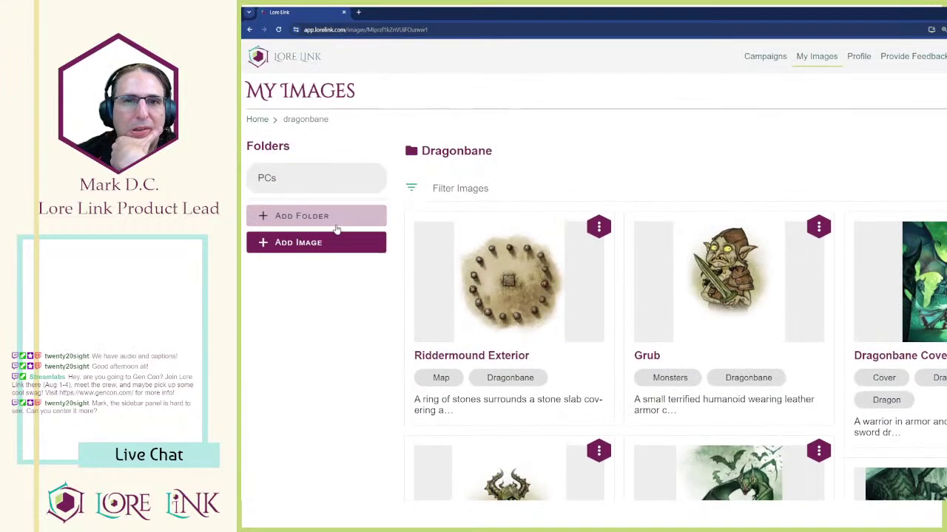
# - Open the Riddermound campaign from the campaign list and go to its locations hierarchy
pyautogui.click(761, 57)
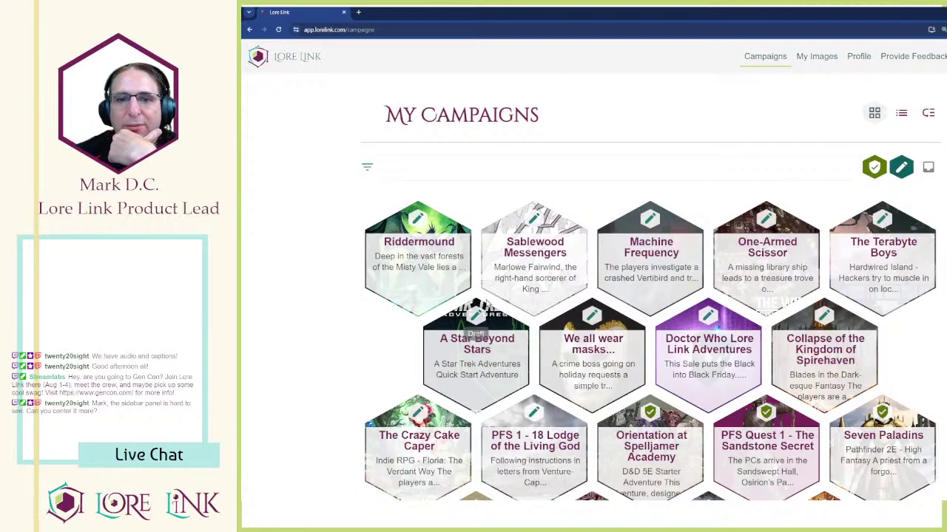
pyautogui.click(422, 265)
pyautogui.scroll(-7, 840, 410)
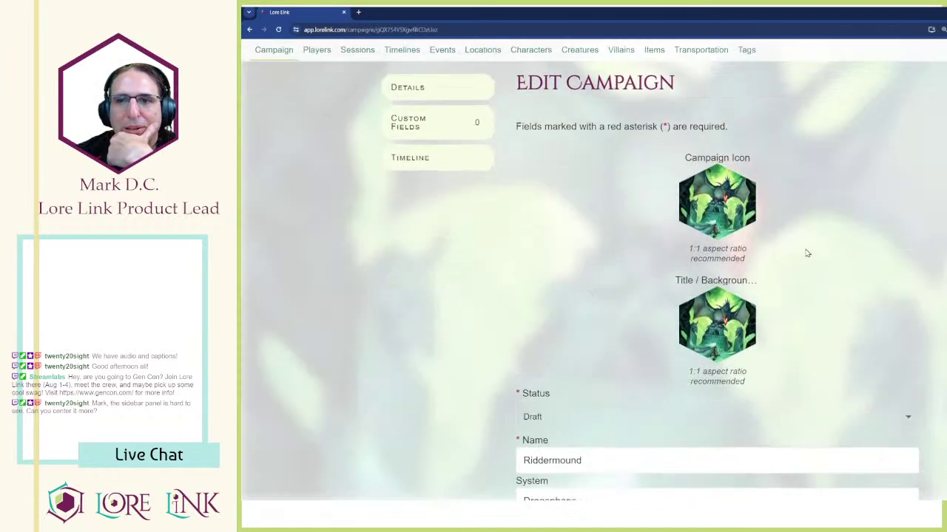
pyautogui.scroll(-3, 636, 162)
pyautogui.scroll(3, 466, 74)
pyautogui.click(468, 49)
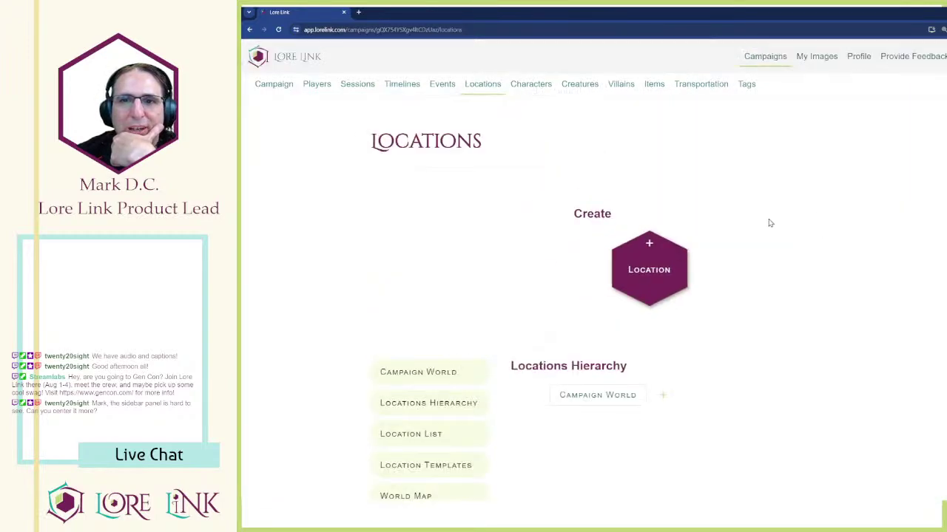
pyautogui.scroll(-3, 739, 187)
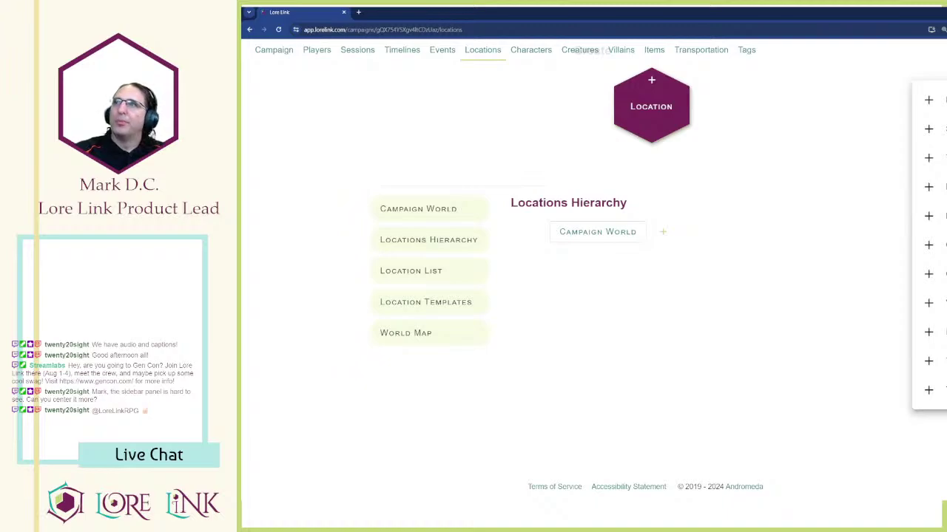
# - Resize the browser window so the whole side panel fits in view, using a new event form that is closed unsaved
pyautogui.click(929, 186)
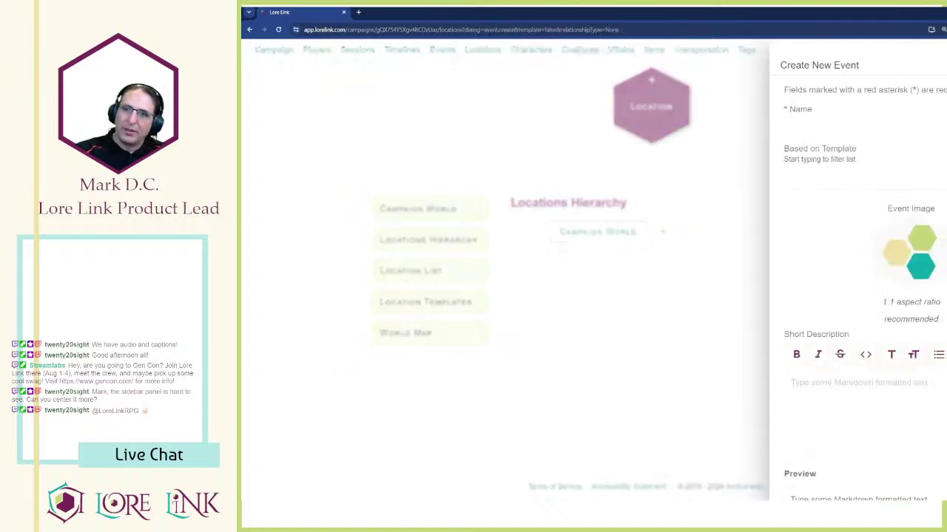
pyautogui.doubleClick(873, 22)
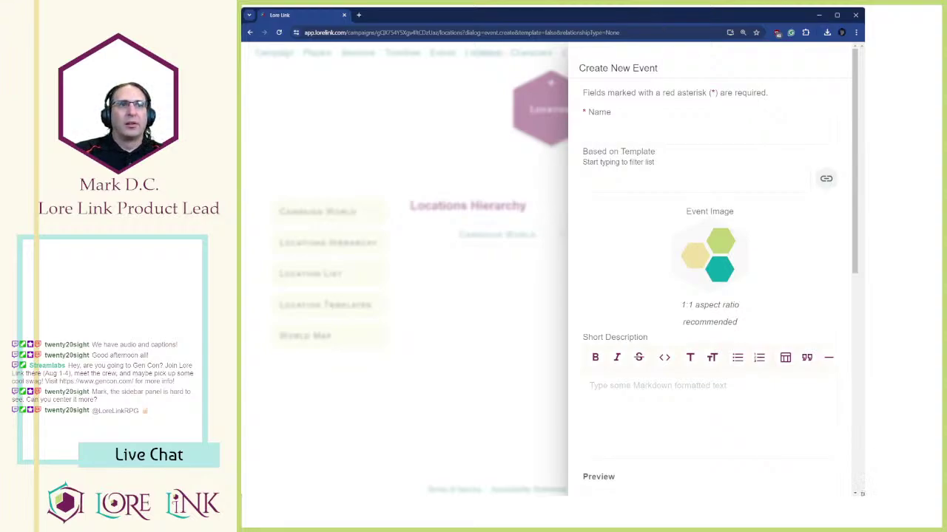
pyautogui.moveTo(859, 494); pyautogui.dragTo(946, 525)
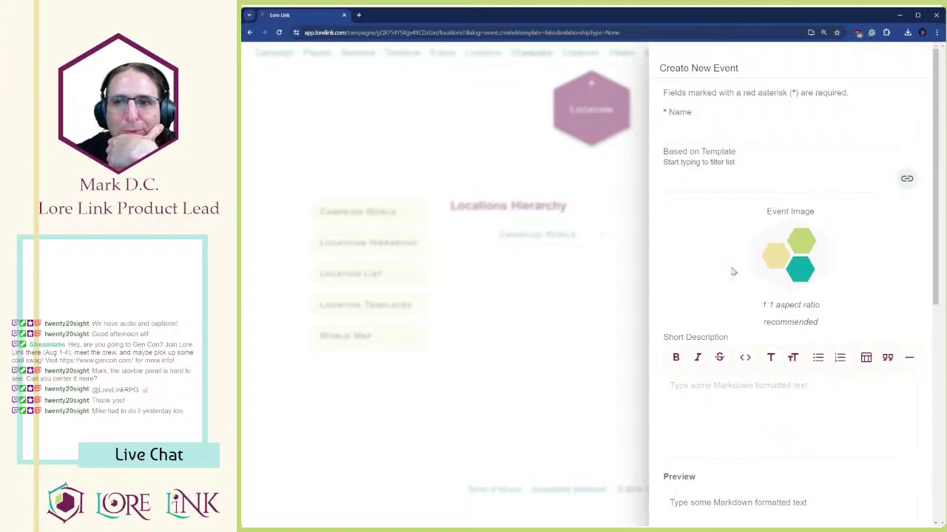
pyautogui.click(458, 79)
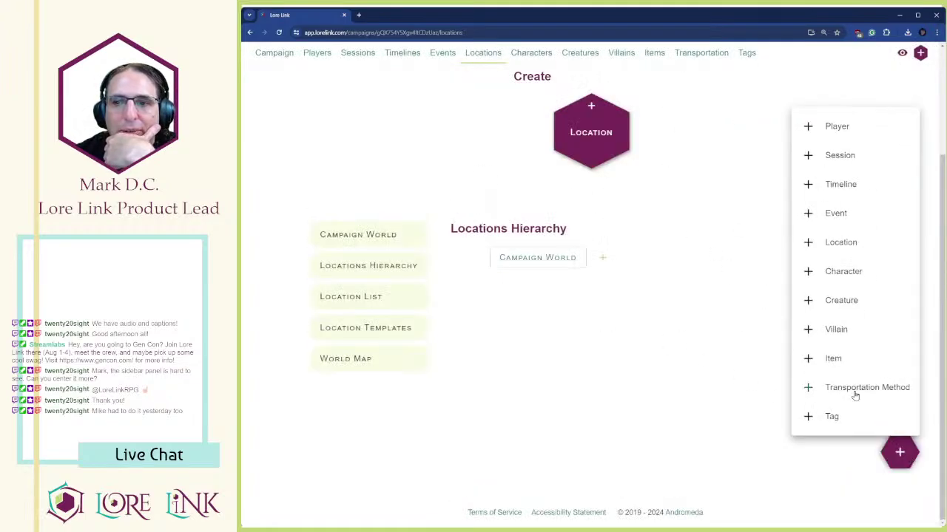
# - Start a new location under Campaign World and name it "1 - The Burial Mound"
pyautogui.click(607, 126)
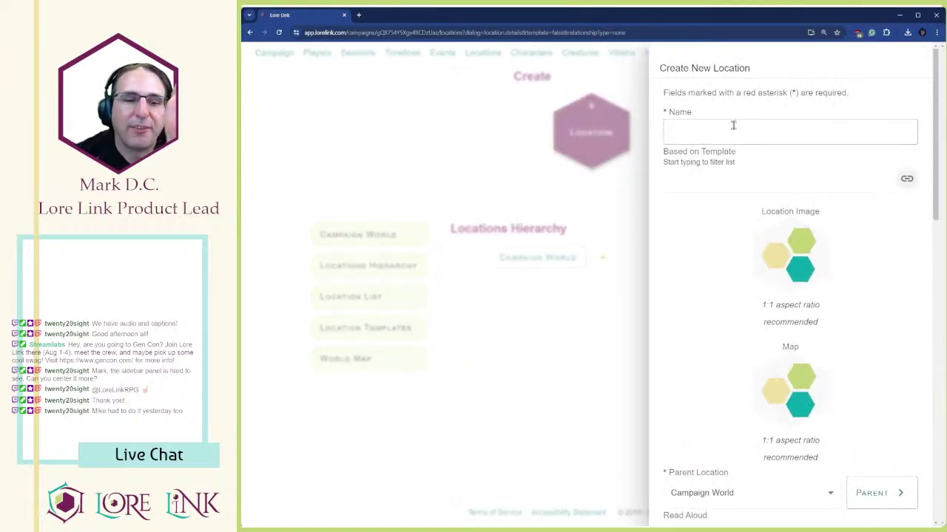
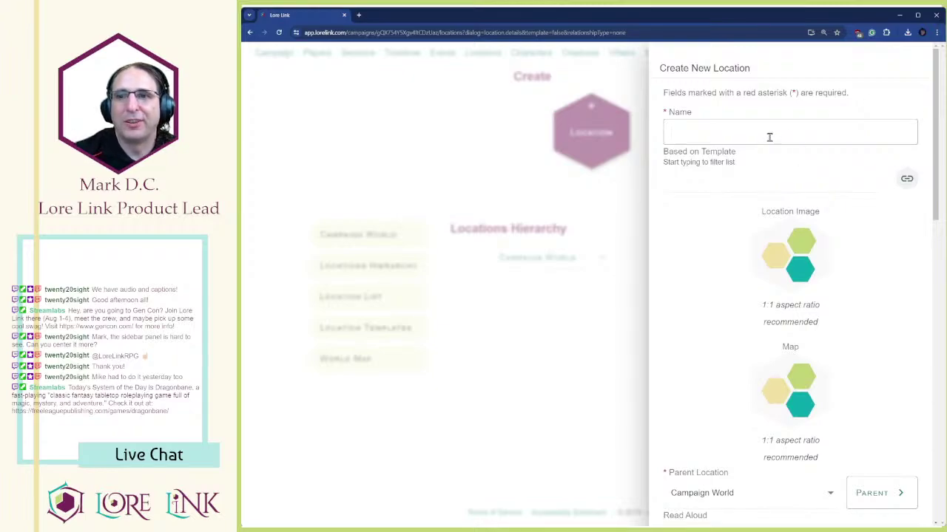
pyautogui.write('Ridder')
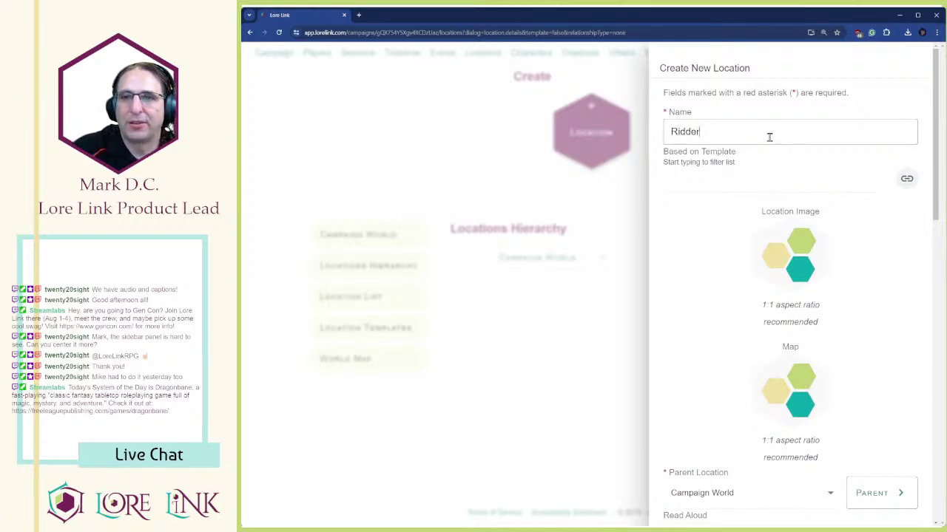
pyautogui.write('mound')
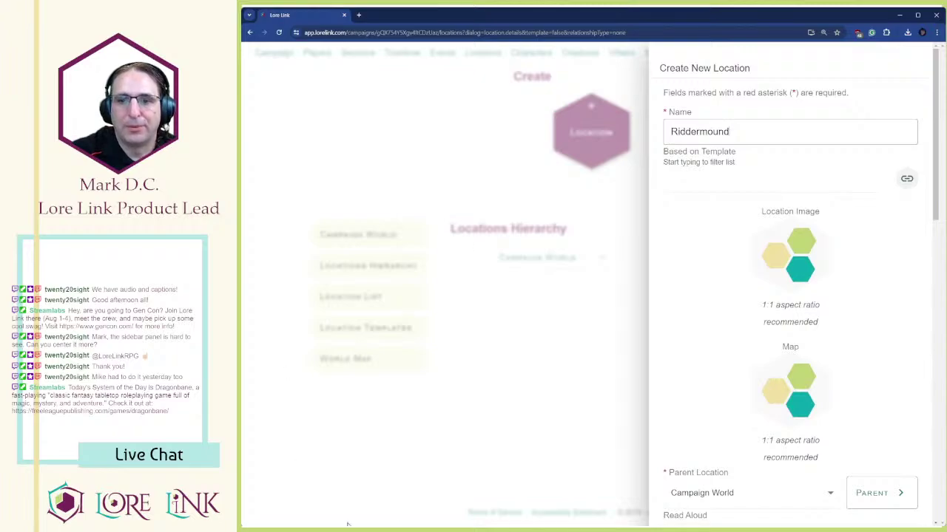
pyautogui.hotkey('alt', 'Tab')
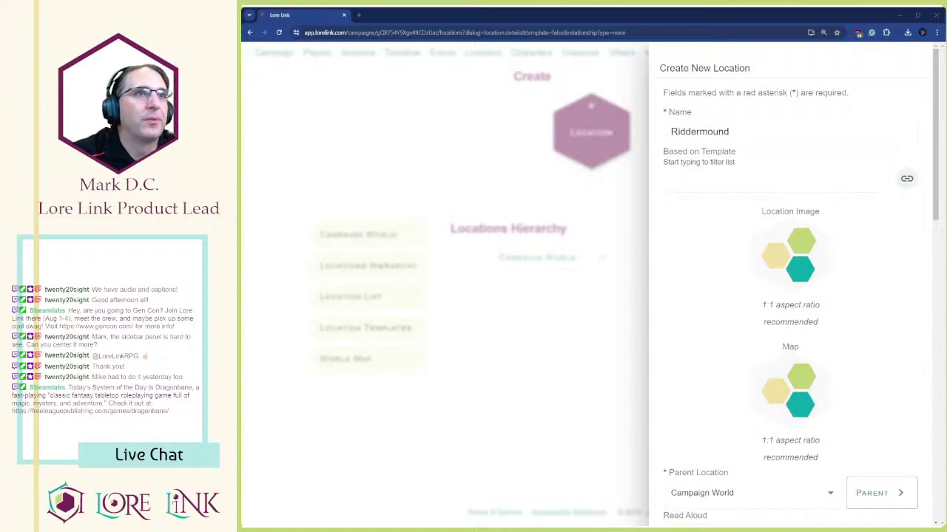
pyautogui.click(764, 129)
pyautogui.hotkey('ctrl', 'a')
pyautogui.write('The Burial Mound')
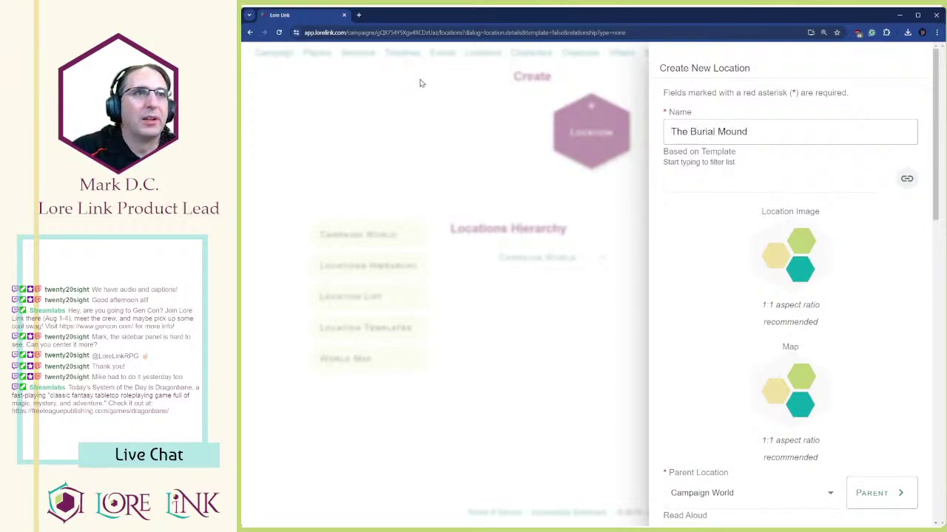
pyautogui.press('Home')
pyautogui.write('1 -')
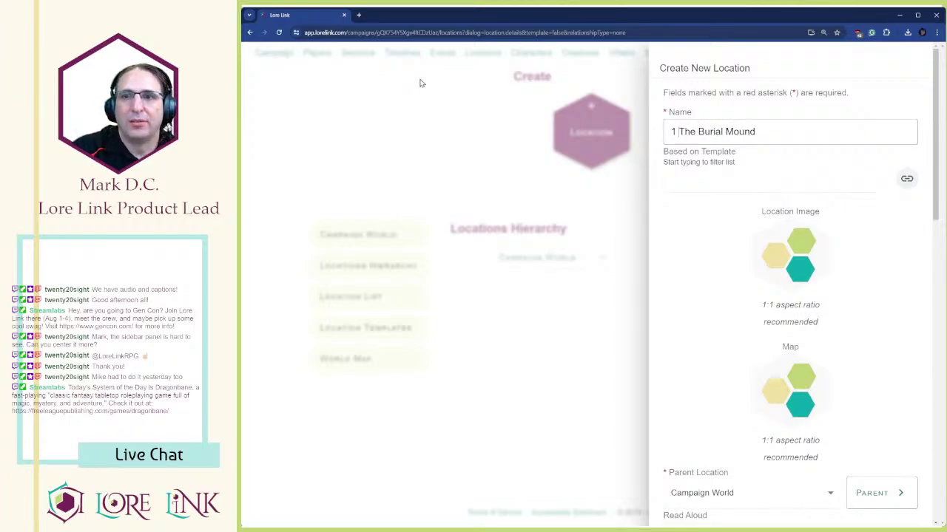
pyautogui.hotkey('ctrl', 'a')
pyautogui.click(795, 147)
# - Look over the new location's map, parent location, read-aloud and description fields
pyautogui.scroll(-5, 718, 218)
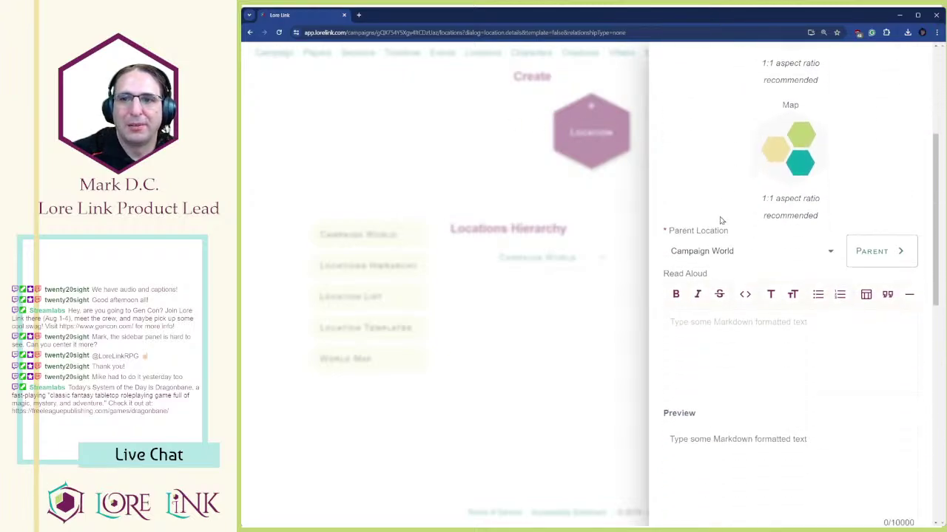
pyautogui.scroll(5, 718, 197)
pyautogui.click(678, 127)
pyautogui.scroll(-5, 761, 169)
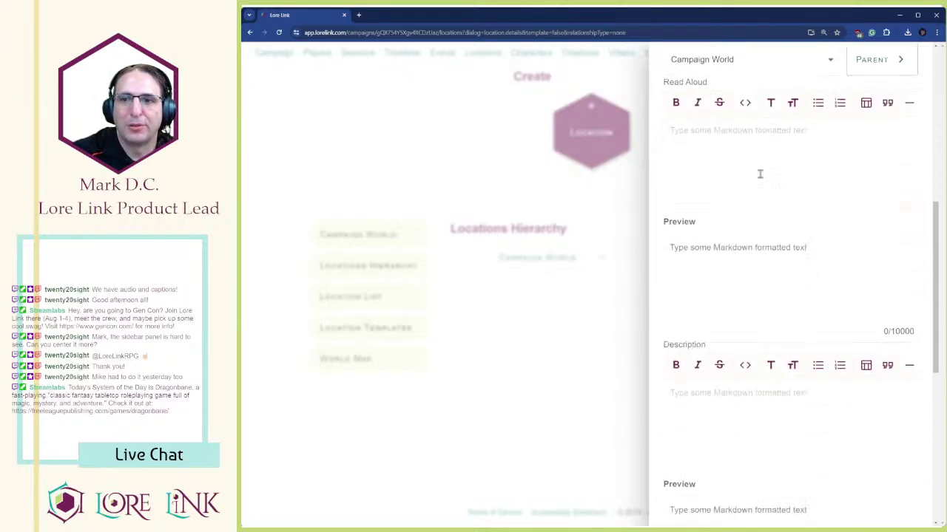
pyautogui.scroll(2, 735, 165)
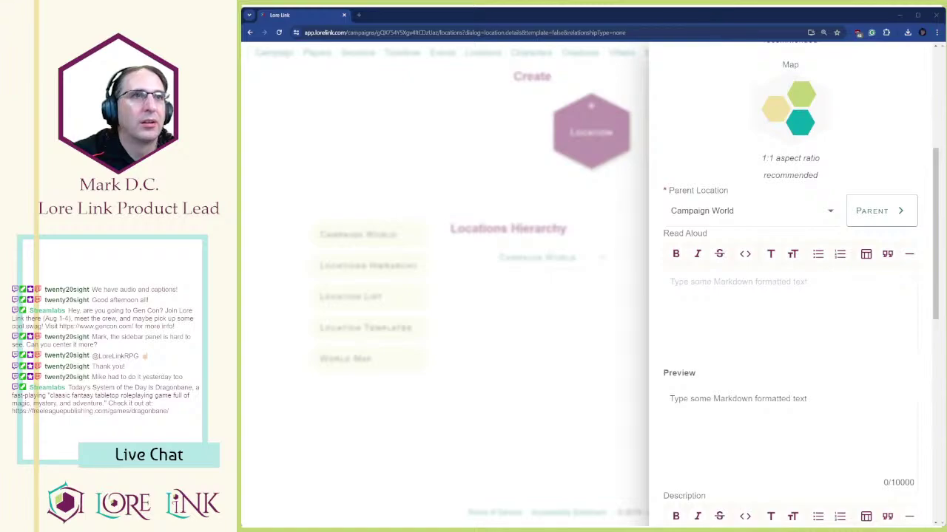
# - Fill the location's read-aloud text with the passage starting "A hill crowned by tall standing stones rises in a glade"
pyautogui.click(754, 305)
pyautogui.write('hill crowned by tall standing stones rises in a glade in the middle of the forest. The place is strangely quiet. However, you notice a faint but ominous odor.')
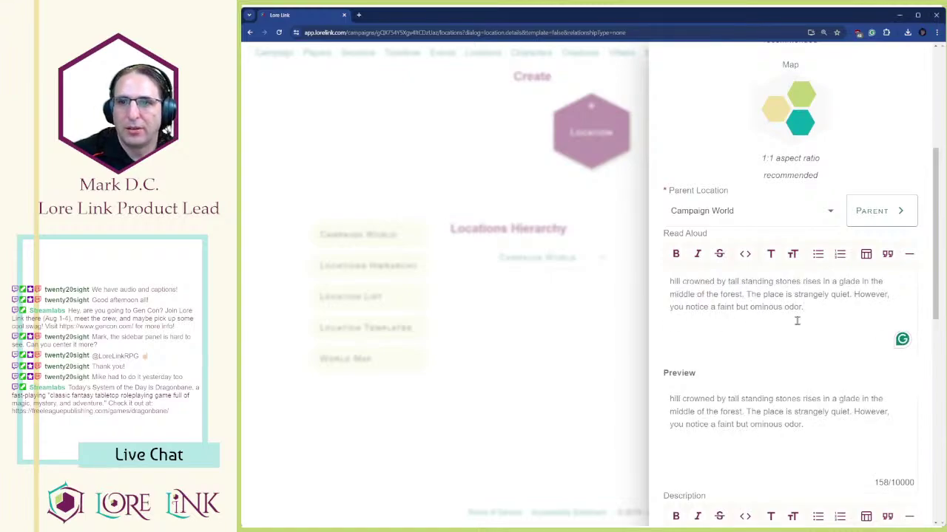
pyautogui.write('A')
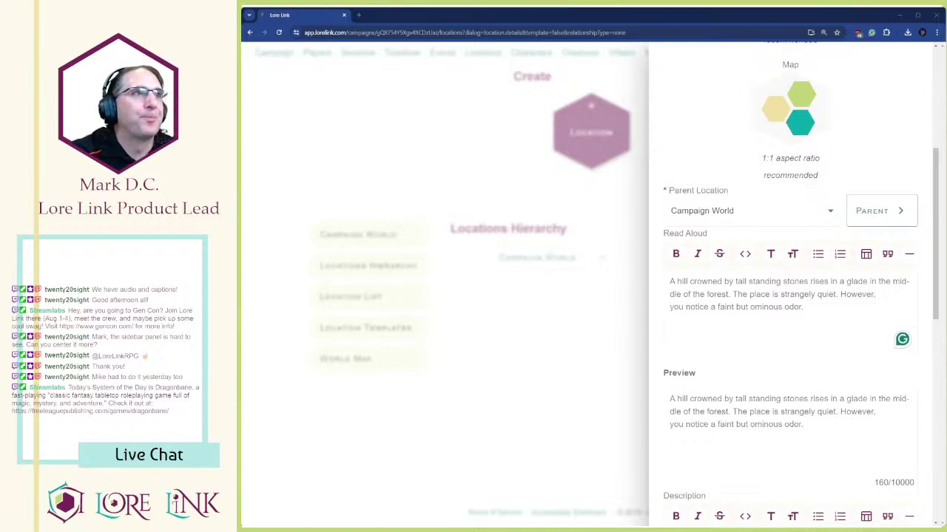
# - Replace the read-aloud text with the same passage without the stray line break after "However,"
pyautogui.moveTo(811, 331); pyautogui.dragTo(786, 302)
pyautogui.hotkey('ctrl', 'a')
pyautogui.hotkey('ctrl', 'c')
pyautogui.press('BackSpace')
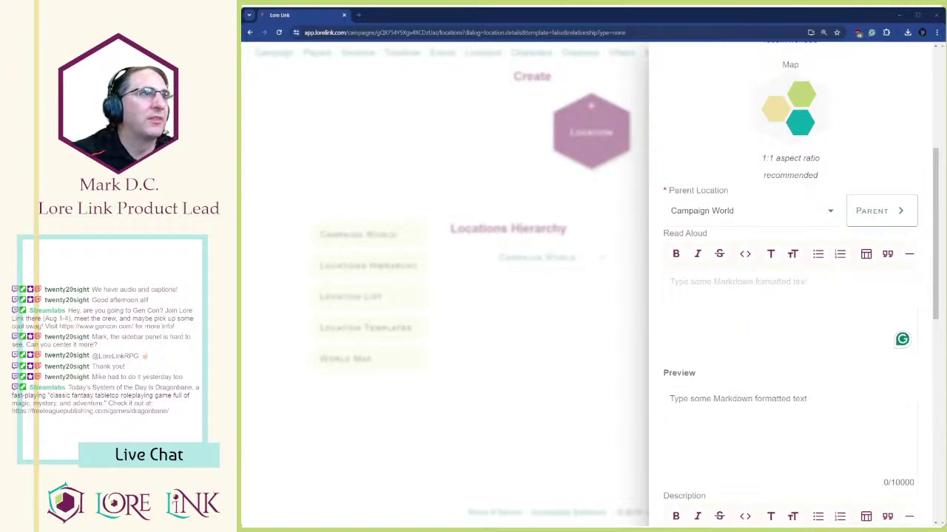
pyautogui.hotkey('ctrl', 'v')
pyautogui.scroll(-2, 766, 244)
pyautogui.scroll(-1, 677, 142)
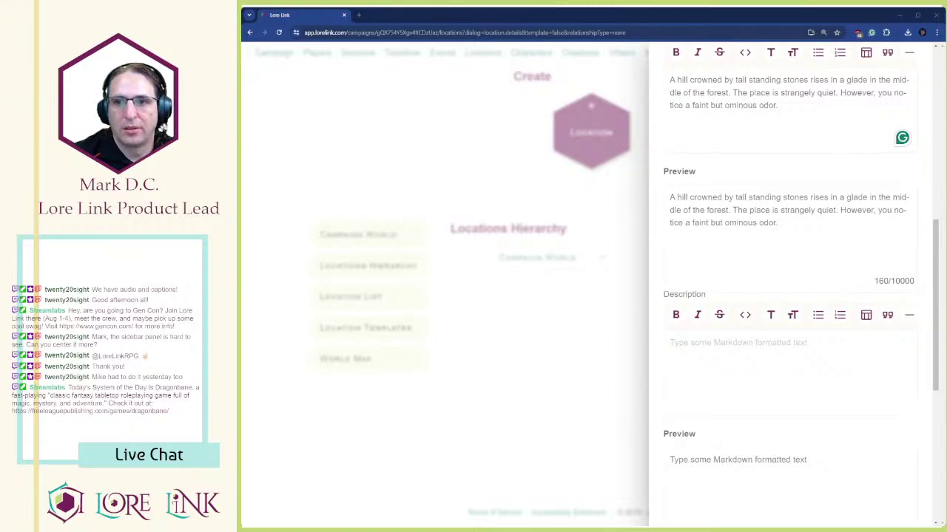
pyautogui.click(777, 105)
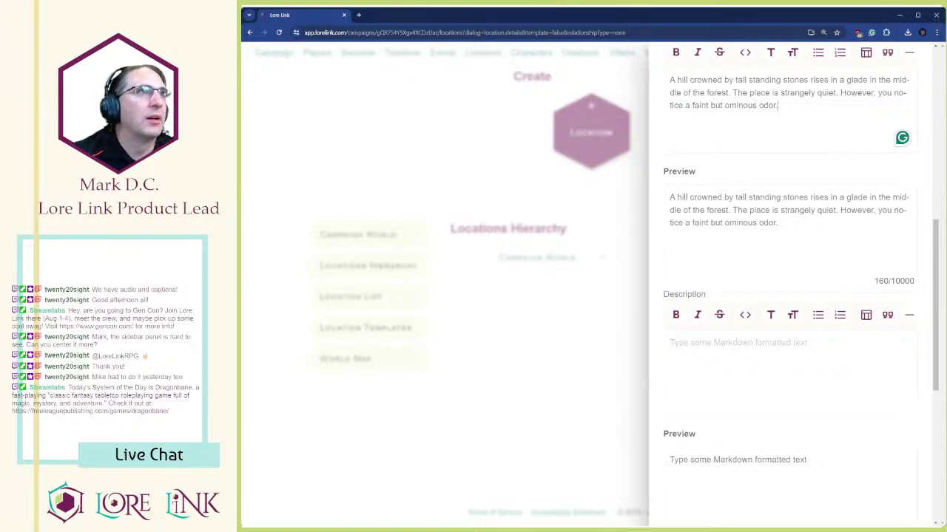
# - Fill the location's description with the "Stone Slab" and "Tracks and Droppings" paragraphs from the quickstart guide
pyautogui.hotkey('alt', 'Tab')
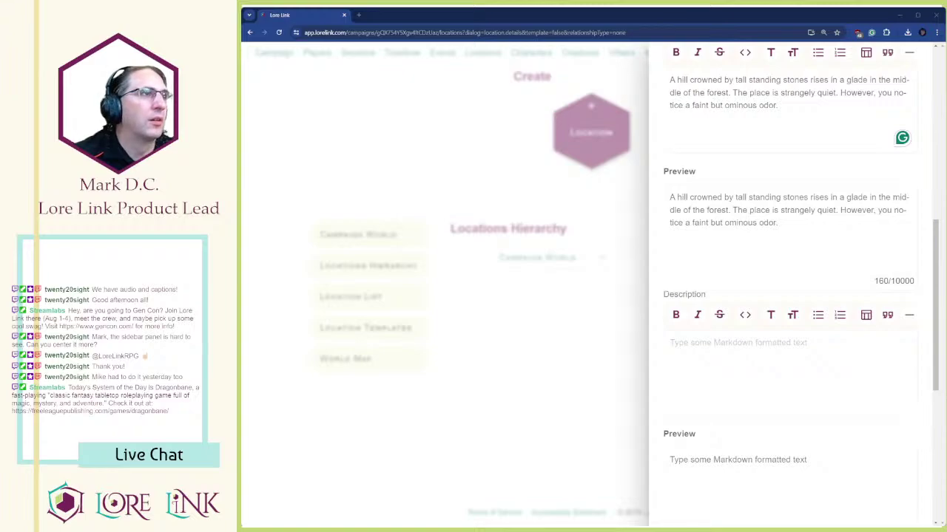
pyautogui.click(725, 390)
pyautogui.write('✦ Stone Slab: A roughly hewn, square-shaped slab of stone, 2×2 meters in size, is embedded in the earth at the top of the hill. It has been slightly moved from its original position, and a small gap on one side reveals some form of cavity underneath it. The stone slab is heavy, but pushing it aside requires no die roll.  ✦ Tracks and Droppings: Clear footprints can be seen in the grass of the hill. A player character who succeeds with a BUSHCRAFT roll also identifies small piles of wolf droppings and goblin excrement. The odor is coming from the latter.')
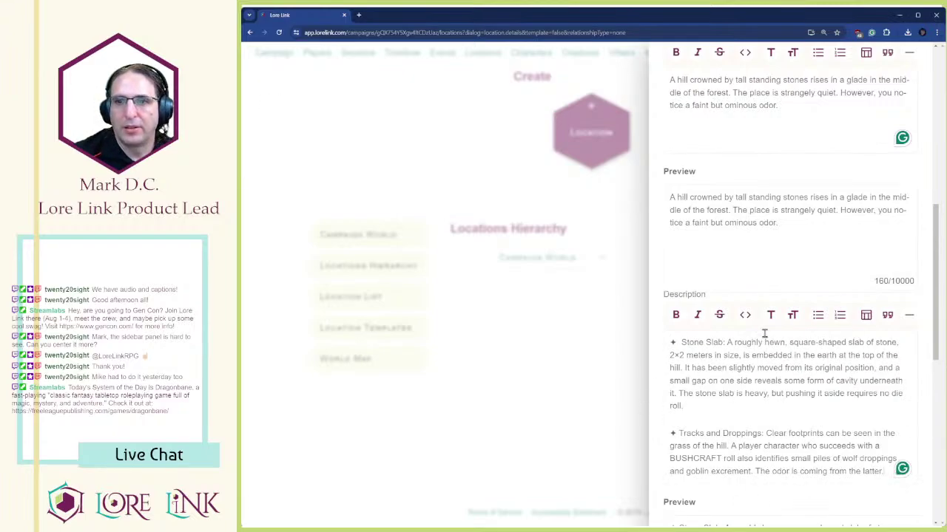
pyautogui.scroll(-2, 770, 343)
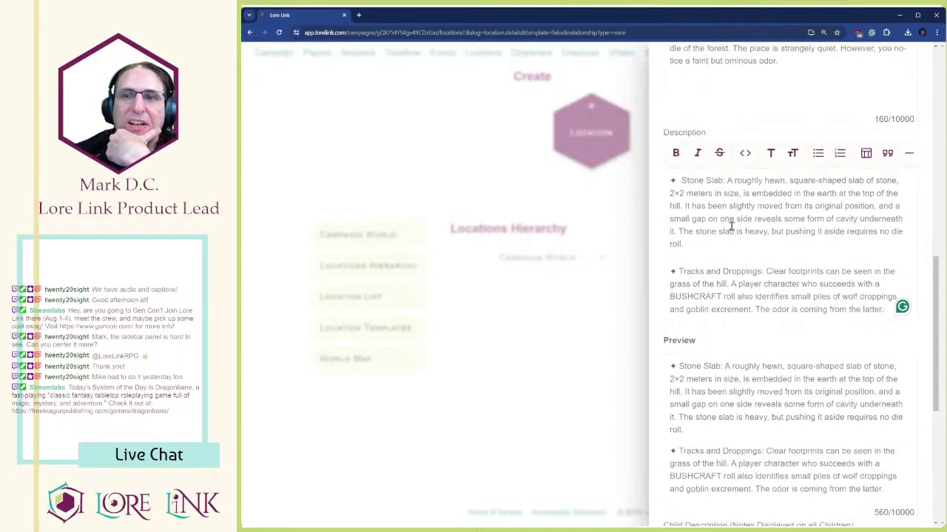
pyautogui.scroll(-1, 736, 211)
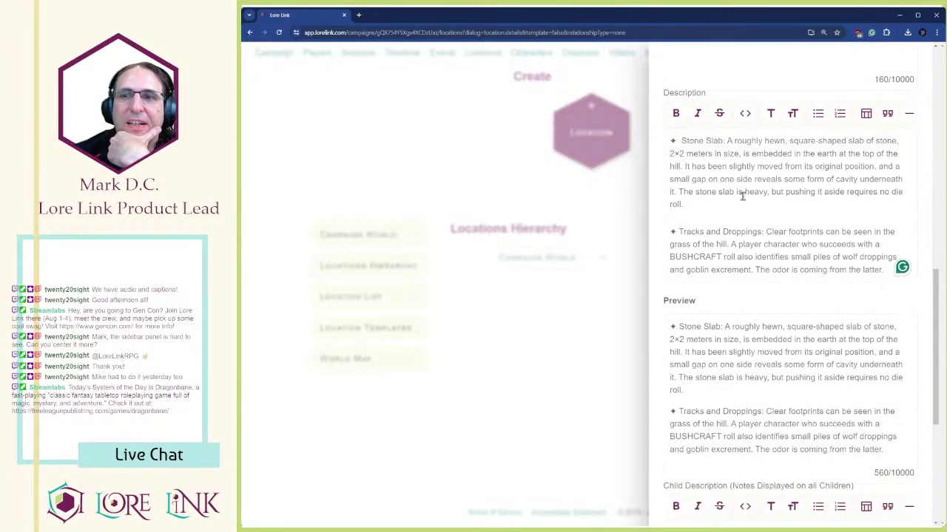
# - Try to bold the "Stone Slab" lead-in of the description's first paragraph
pyautogui.click(727, 143)
pyautogui.hotkey('shift', 'Home')
pyautogui.hotkey('shift', 'Right')
pyautogui.hotkey('shift', 'Right')
pyautogui.hotkey('ctrl', 'b')
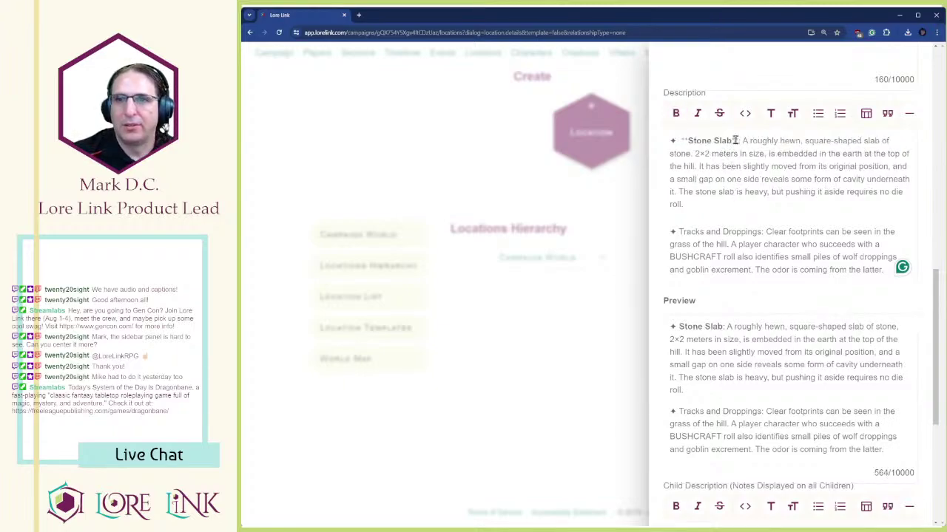
pyautogui.press('BackSpace')
pyautogui.press('BackSpace')
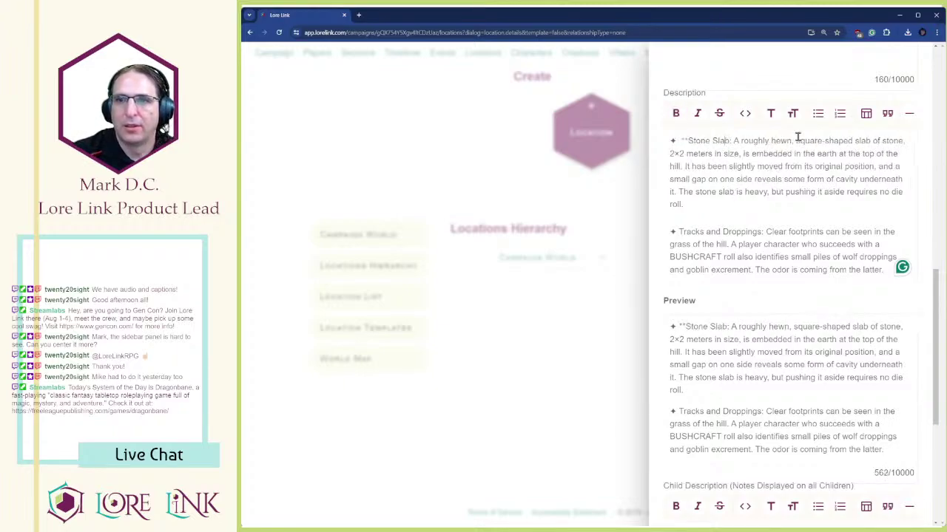
pyautogui.press('BackSpace')
pyautogui.press('BackSpace')
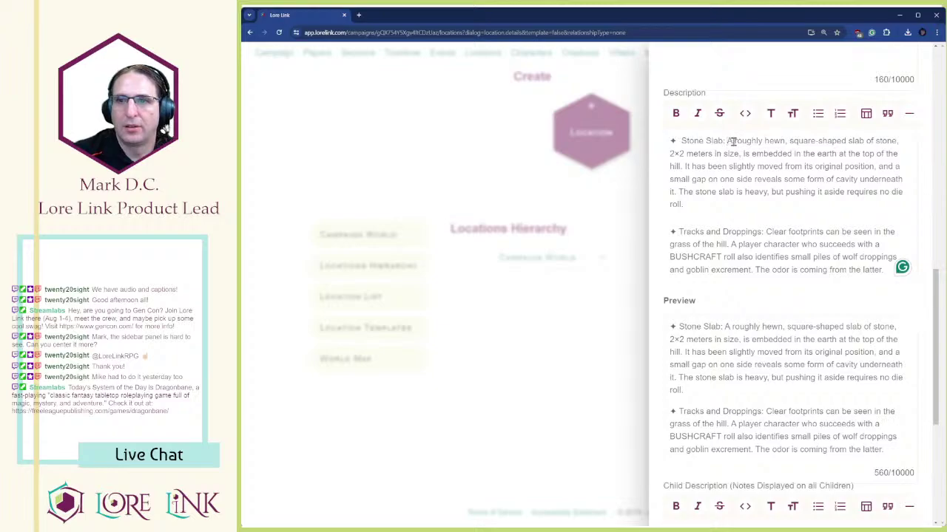
# - Remove the star bullet before "Stone Slab" and the colon after it in the description
pyautogui.press('BackSpace')
pyautogui.press('Home')
pyautogui.press('Delete')
pyautogui.press('Delete')
pyautogui.press('Delete')
# - Try "Stone Slab" as a level-three heading on its own line above its paragraph
pyautogui.hotkey('shift', 'Right')
pyautogui.hotkey('shift', 'Right')
pyautogui.hotkey('shift', 'Right')
pyautogui.hotkey('shift', 'Right')
pyautogui.hotkey('shift', 'Right')
pyautogui.hotkey('shift', 'Right')
pyautogui.hotkey('shift', 'Right')
pyautogui.hotkey('shift', 'Right')
pyautogui.hotkey('shift', 'Right')
pyautogui.hotkey('shift', 'Right')
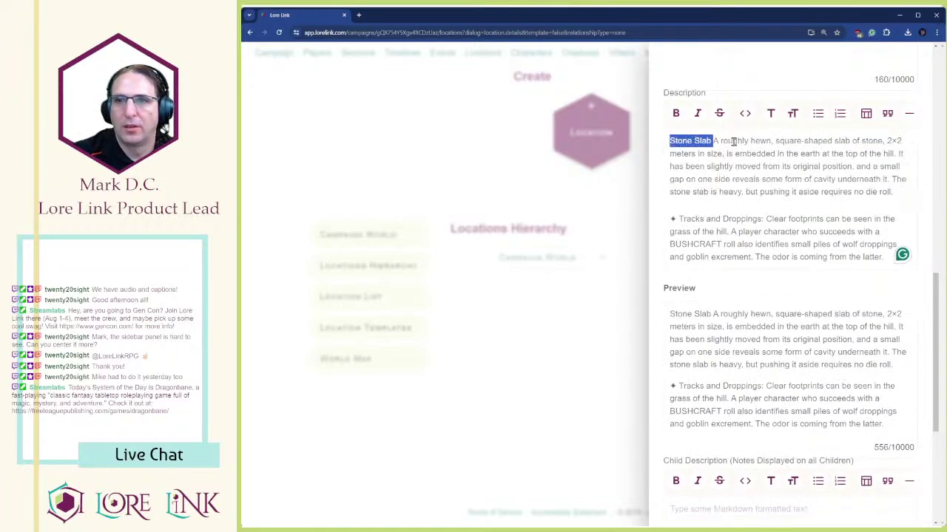
pyautogui.click(793, 114)
pyautogui.click(793, 115)
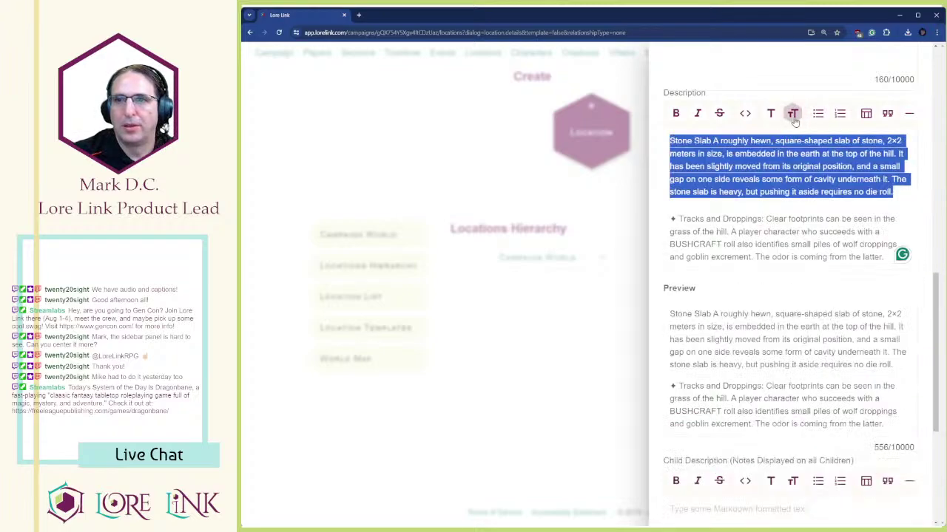
pyautogui.click(676, 153)
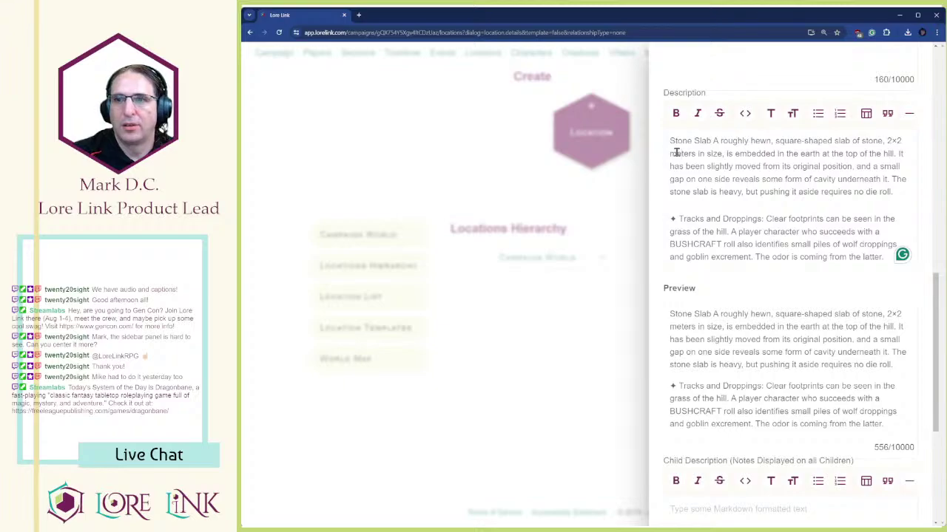
pyautogui.hotkey('ctrl', 'h')
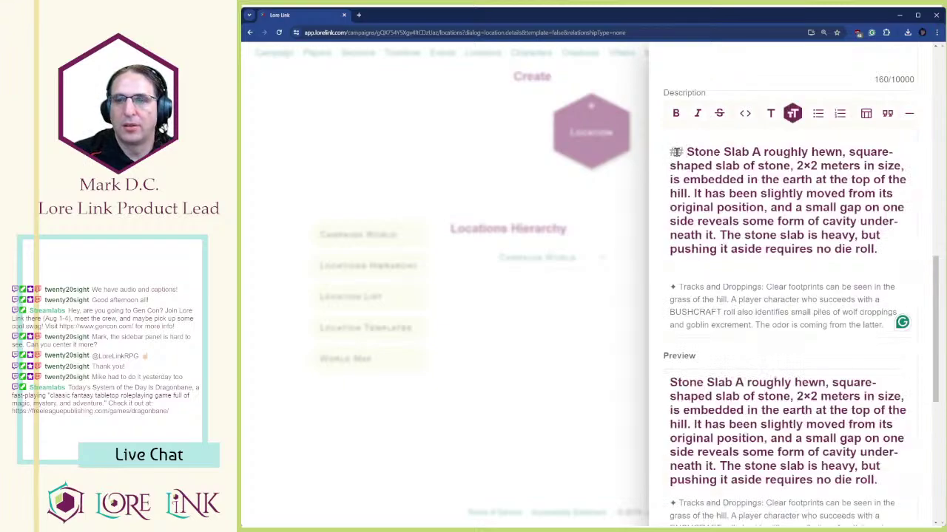
pyautogui.press('BackSpace')
pyautogui.write('##')
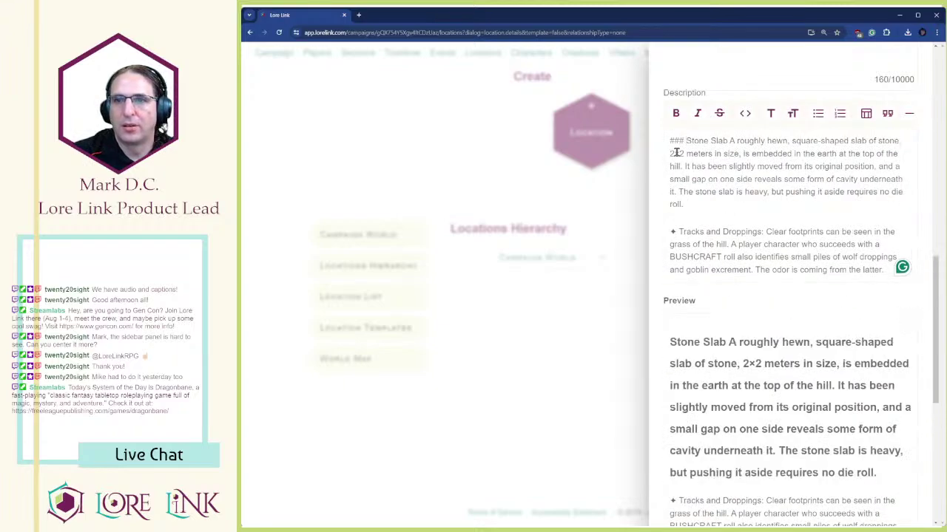
pyautogui.press('Return')
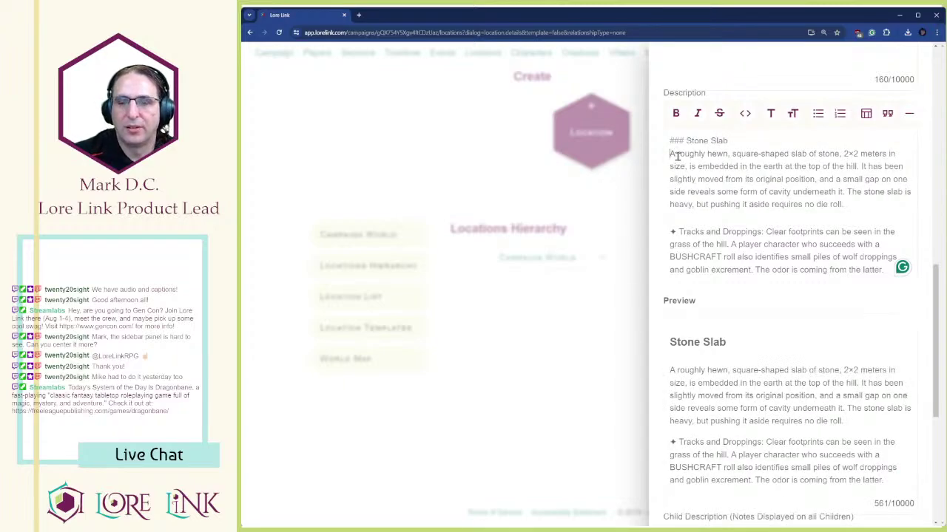
# - Remove the heading marks from "Stone Slab" and rejoin it with its paragraph
pyautogui.scroll(-1, 708, 162)
pyautogui.scroll(1, 709, 161)
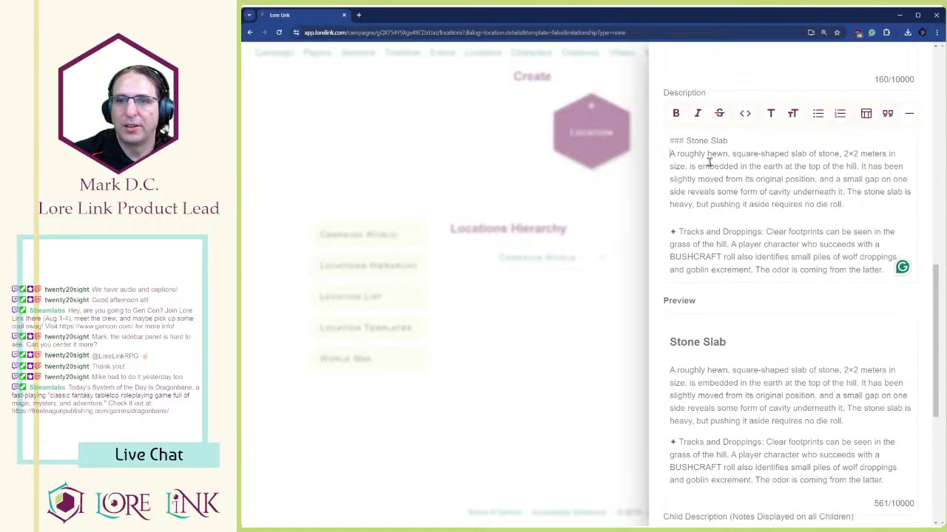
pyautogui.moveTo(763, 140); pyautogui.dragTo(776, 181)
pyautogui.click(744, 155)
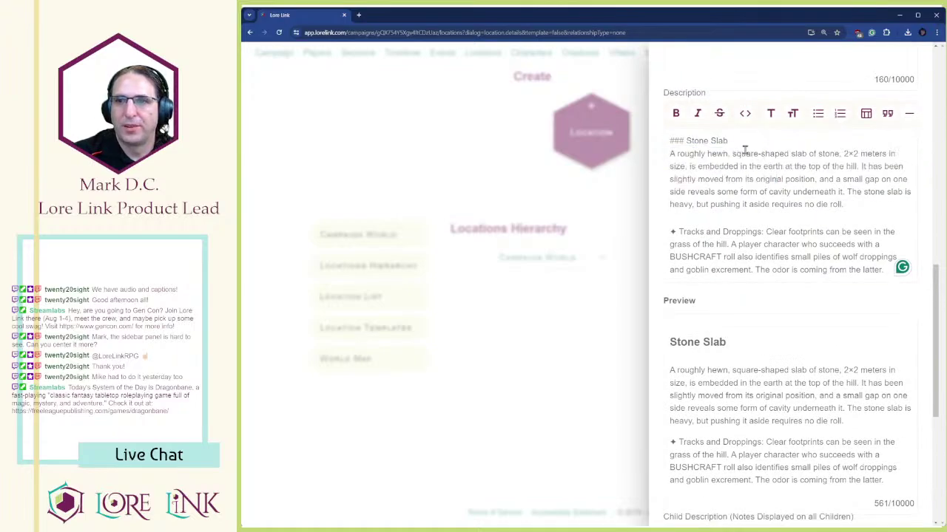
pyautogui.press('BackSpace')
pyautogui.press('BackSpace')
pyautogui.press('BackSpace')
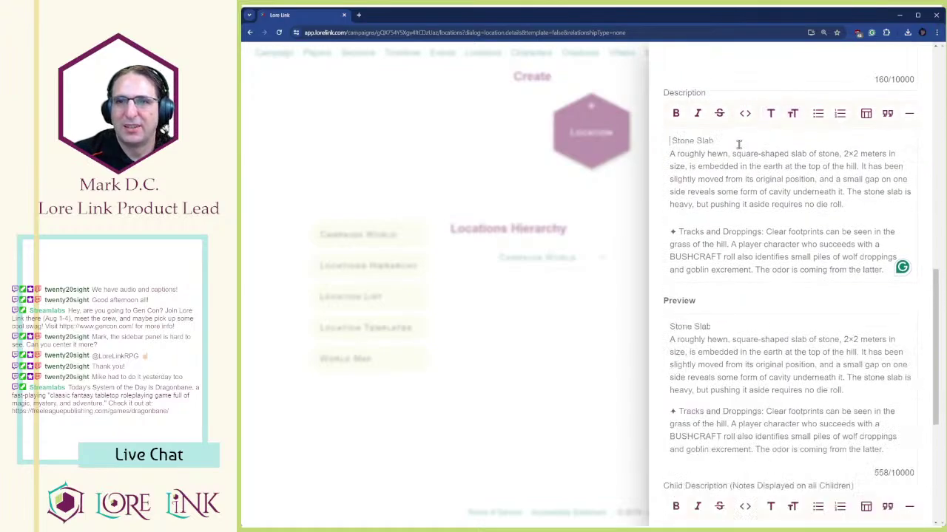
pyautogui.press('BackSpace')
pyautogui.press('BackSpace')
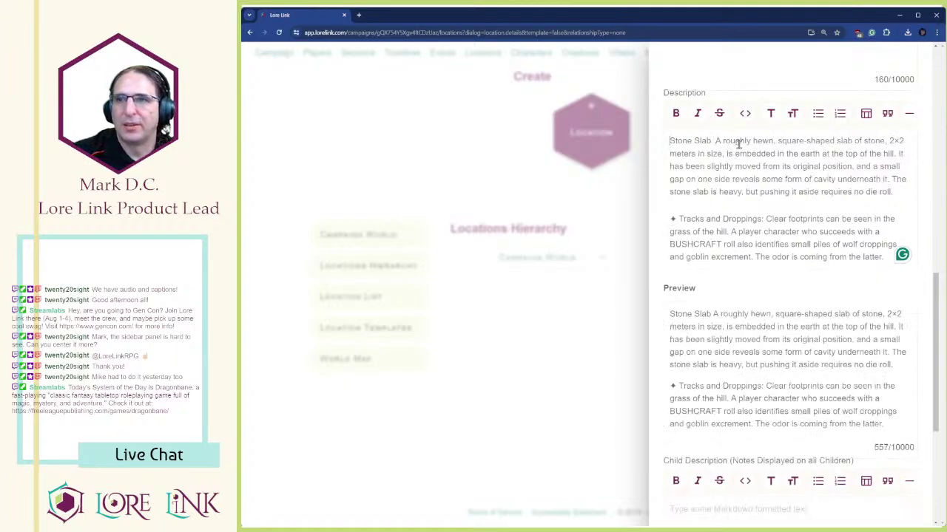
# - Copy the star bullet from "Tracks and Droppings" to the start of the description and make "Stone Slab" bold
pyautogui.click(714, 219)
pyautogui.press('Home')
pyautogui.hotkey('shift', 'Right')
pyautogui.hotkey('shift', 'Right')
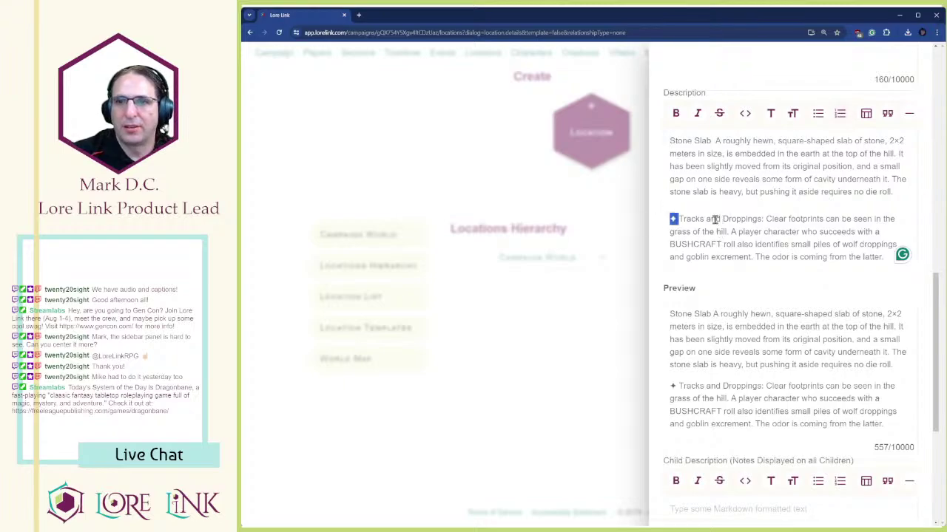
pyautogui.hotkey('ctrl', 'c')
pyautogui.hotkey('ctrl', 'Home')
pyautogui.hotkey('ctrl', 'v')
pyautogui.hotkey('ctrl', 'shift', 'Right')
pyautogui.hotkey('ctrl', 'shift', 'Right')
pyautogui.hotkey('ctrl', 'b')
pyautogui.press('Right')
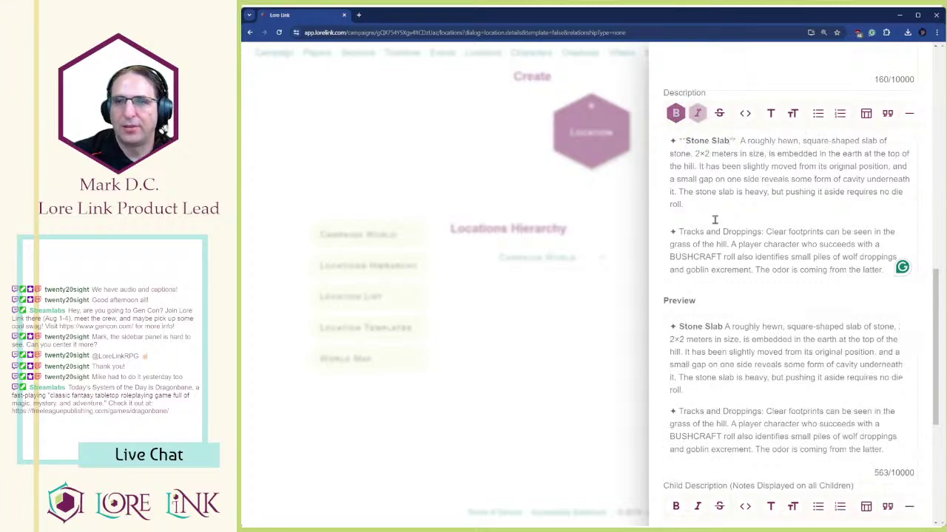
pyautogui.click(746, 167)
pyautogui.scroll(-1, 754, 162)
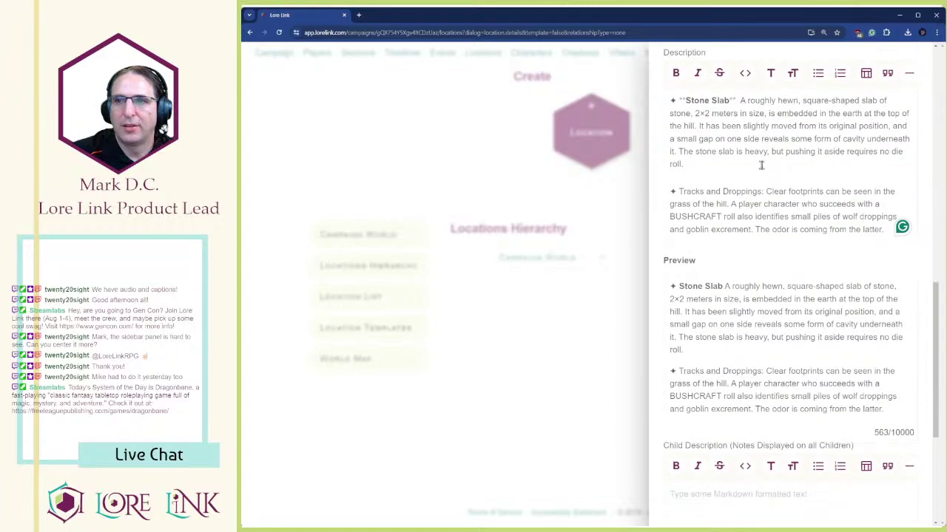
pyautogui.moveTo(743, 135); pyautogui.dragTo(745, 161)
pyautogui.click(745, 161)
pyautogui.scroll(-2, 728, 111)
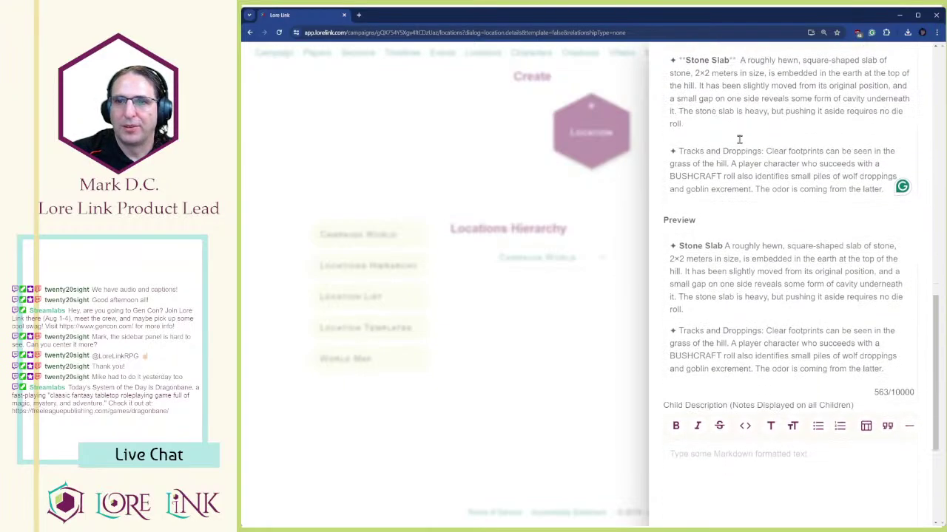
pyautogui.moveTo(730, 107); pyautogui.dragTo(760, 134)
pyautogui.click(761, 135)
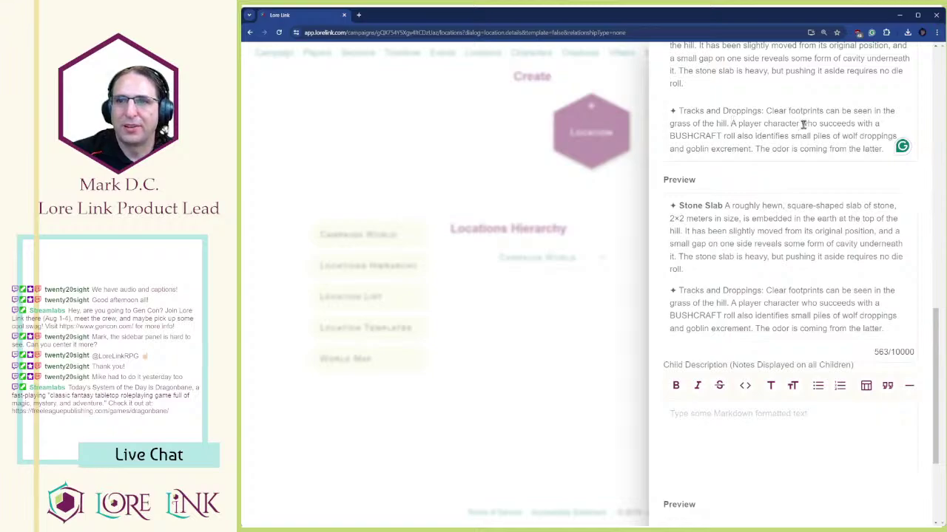
# - Italicize the word "BUSHCRAFT" in the description's "Tracks and Droppings" paragraph
pyautogui.scroll(-1, 799, 122)
pyautogui.doubleClick(697, 96)
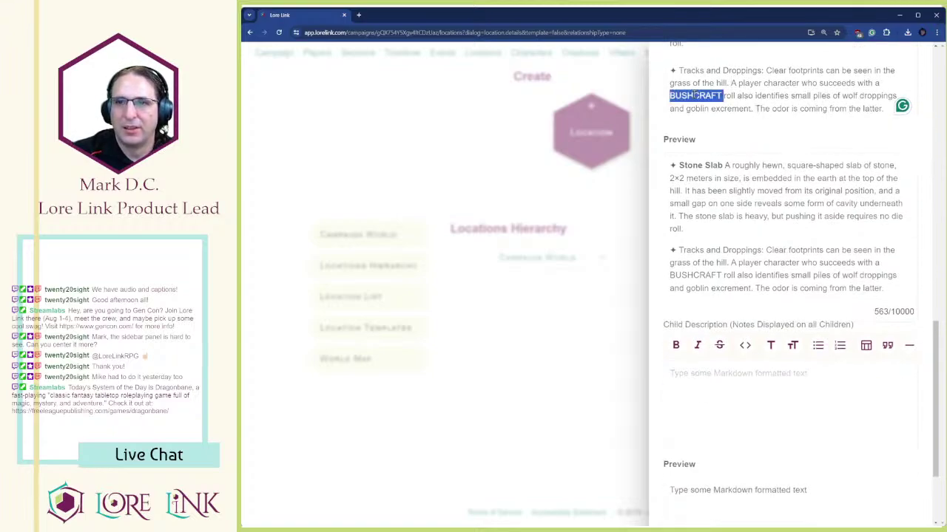
pyautogui.hotkey('ctrl', 'i')
pyautogui.scroll(2, 702, 96)
pyautogui.click(740, 118)
pyautogui.scroll(-2, 784, 192)
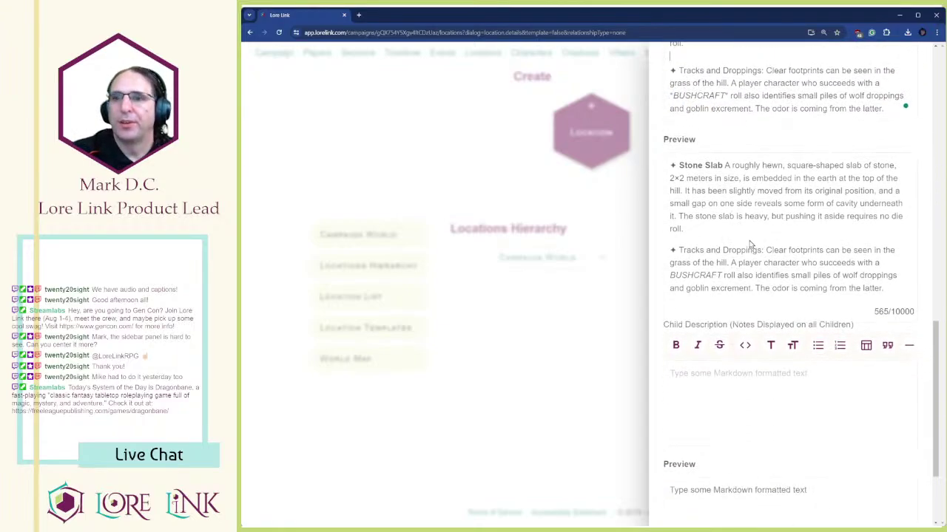
# - Look over the formatted description, the location's image and map fields, and the child description field
pyautogui.scroll(3, 821, 122)
pyautogui.scroll(1, 803, 135)
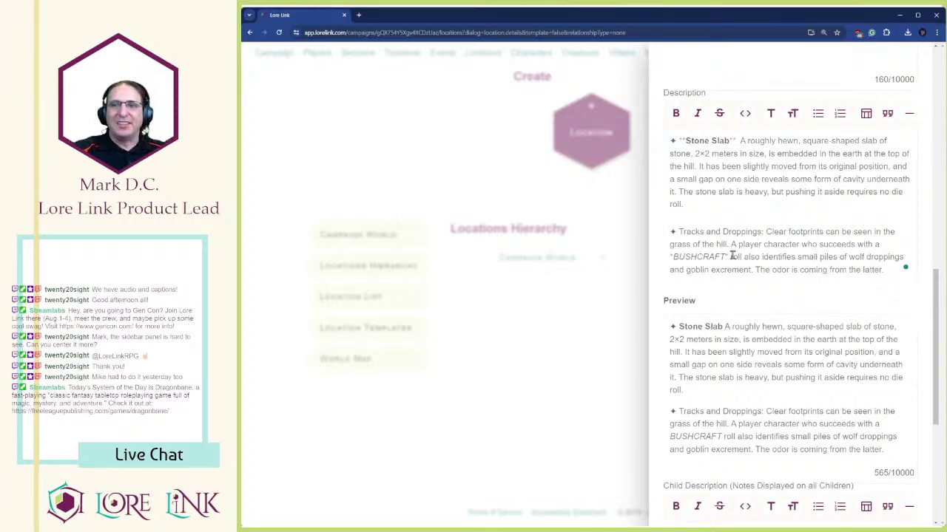
pyautogui.moveTo(730, 255); pyautogui.dragTo(635, 261)
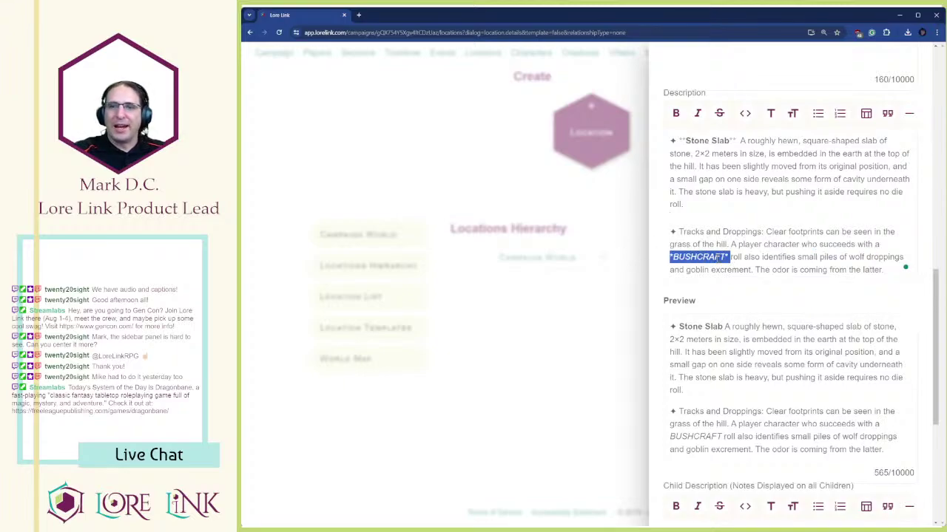
pyautogui.click(787, 245)
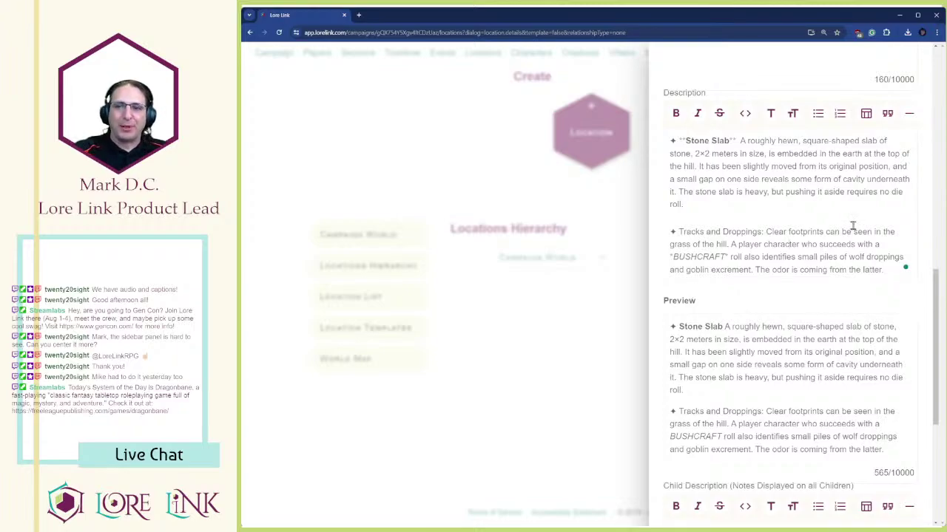
pyautogui.scroll(-5, 851, 226)
pyautogui.scroll(10, 812, 272)
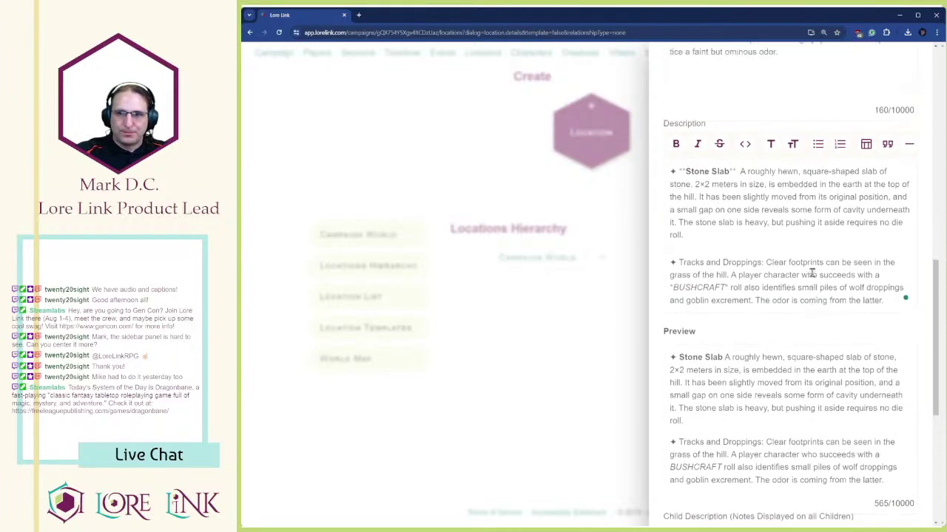
pyautogui.scroll(3, 807, 260)
pyautogui.scroll(-10, 744, 208)
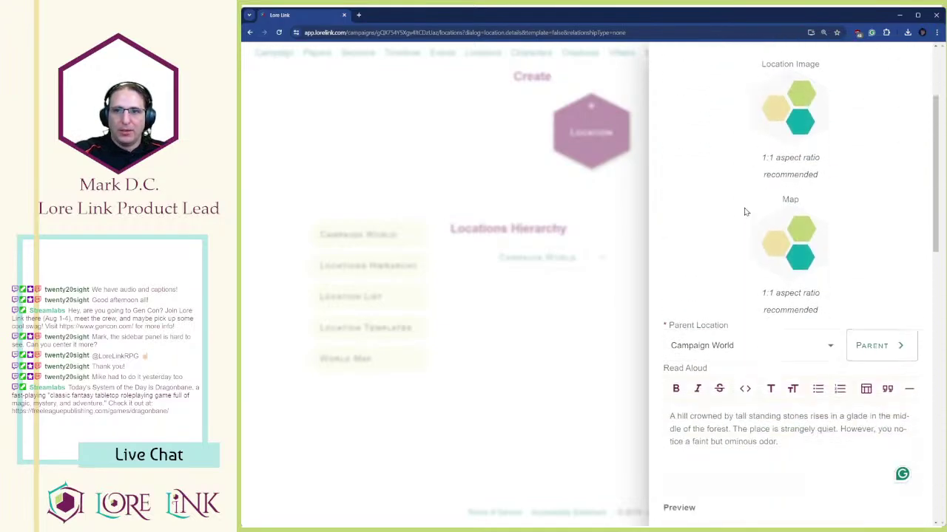
pyautogui.scroll(-5, 744, 208)
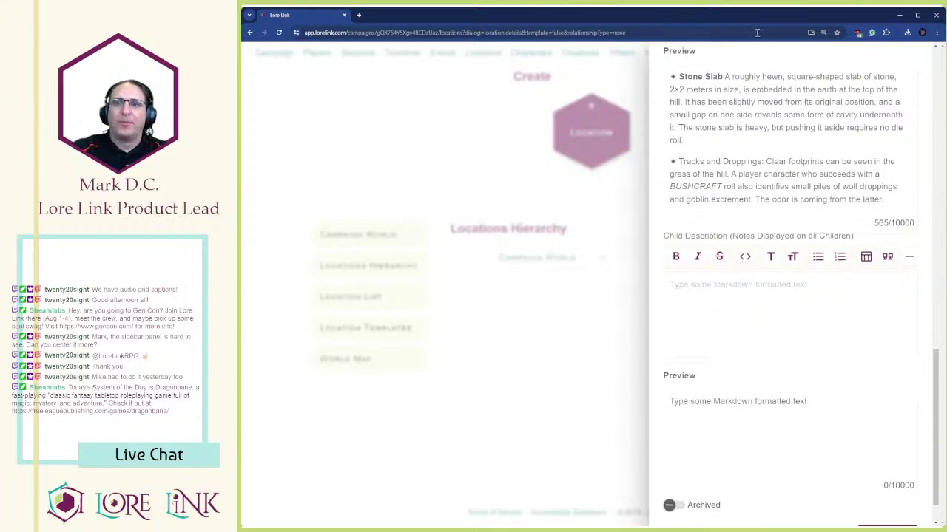
# - Review the formatted description and save the new location "1 - The Burial Mound"
pyautogui.scroll(1, 732, 325)
pyautogui.scroll(-1, 739, 312)
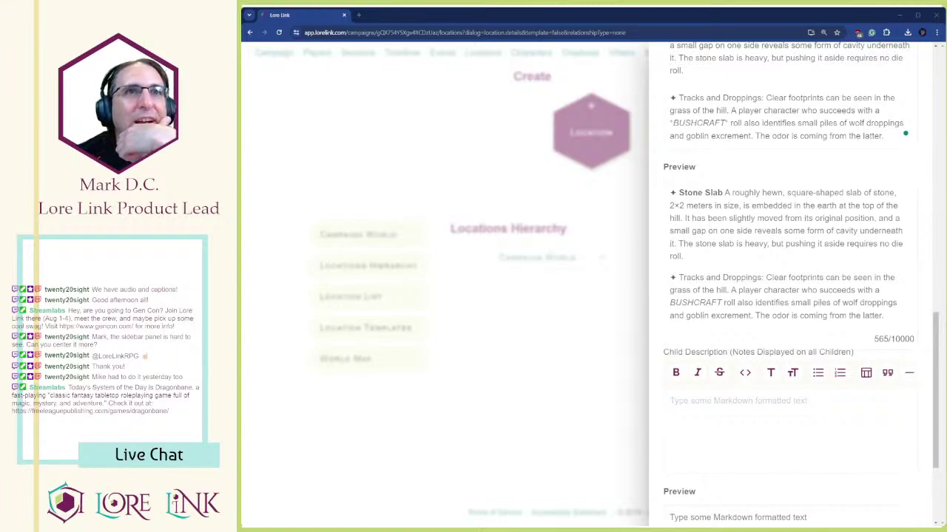
pyautogui.scroll(3, 791, 274)
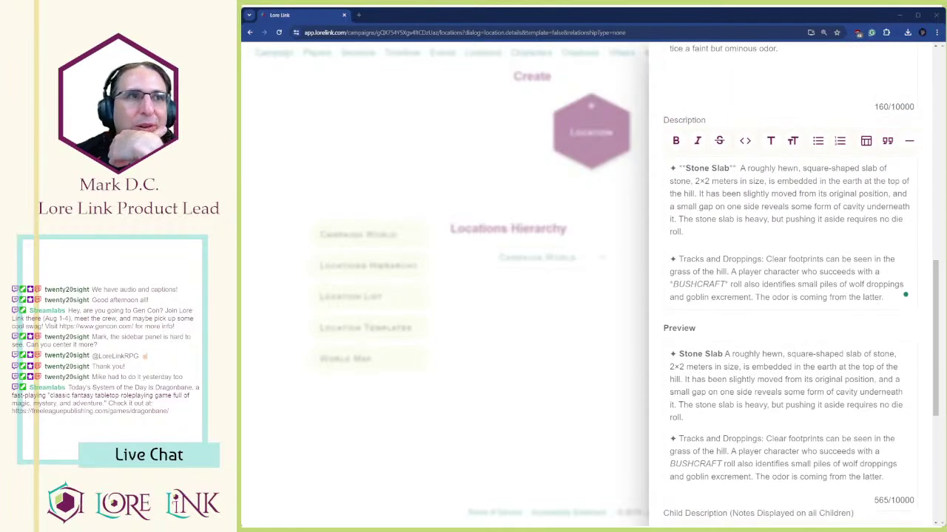
pyautogui.scroll(-2, 791, 296)
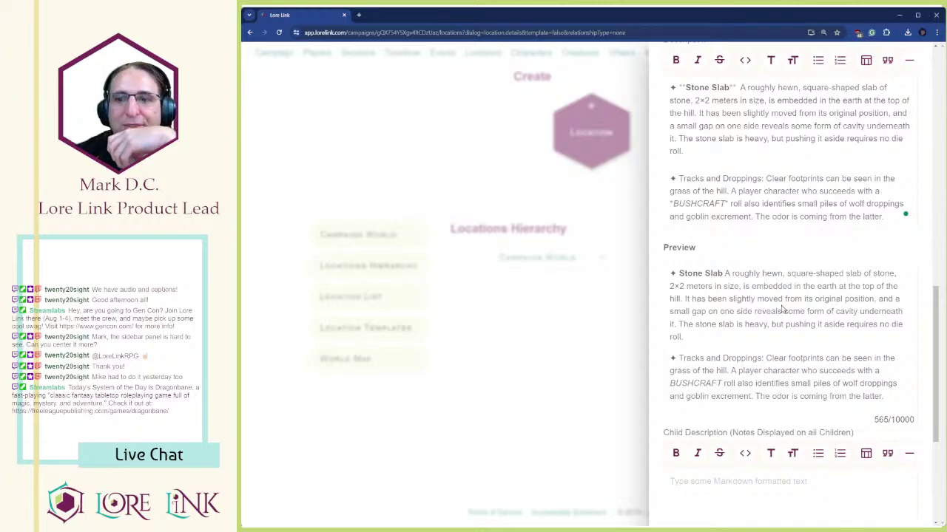
pyautogui.scroll(-4, 780, 289)
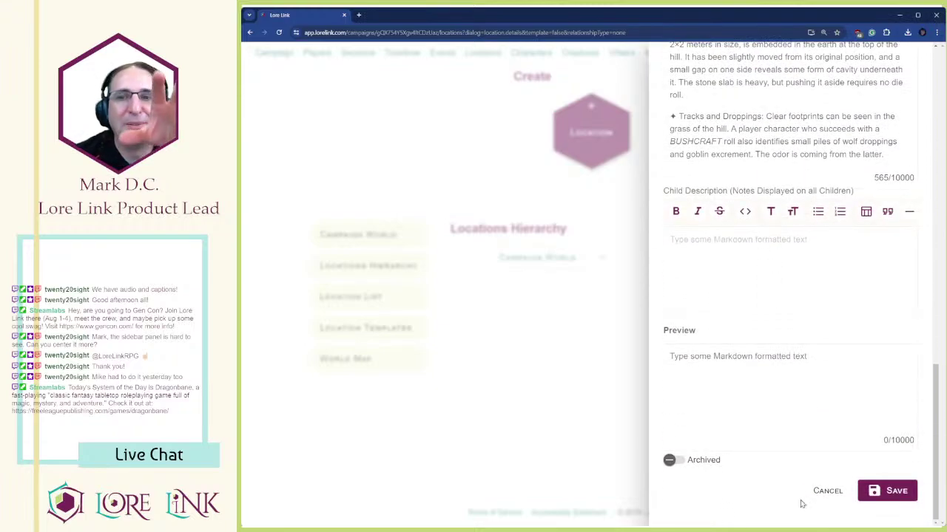
pyautogui.click(869, 491)
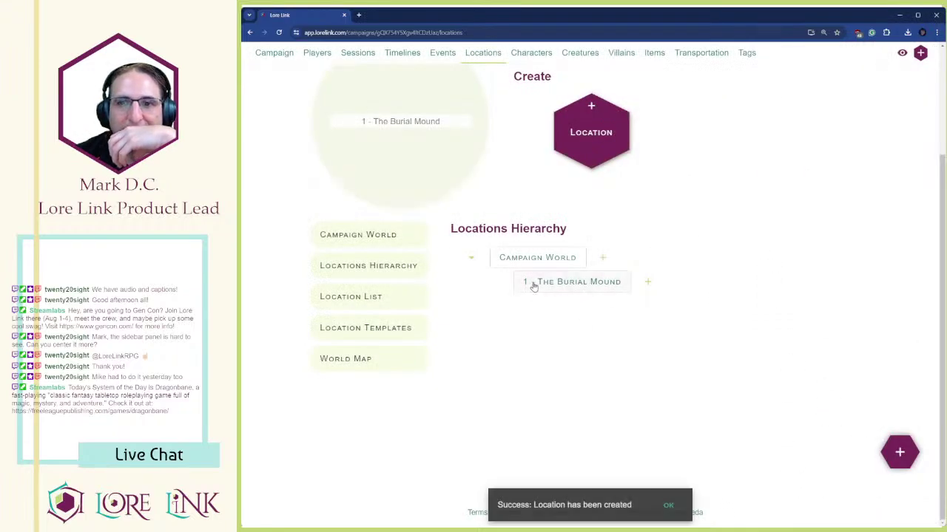
# - Create and save a new location named "Riddermound" under Campaign World
pyautogui.click(604, 258)
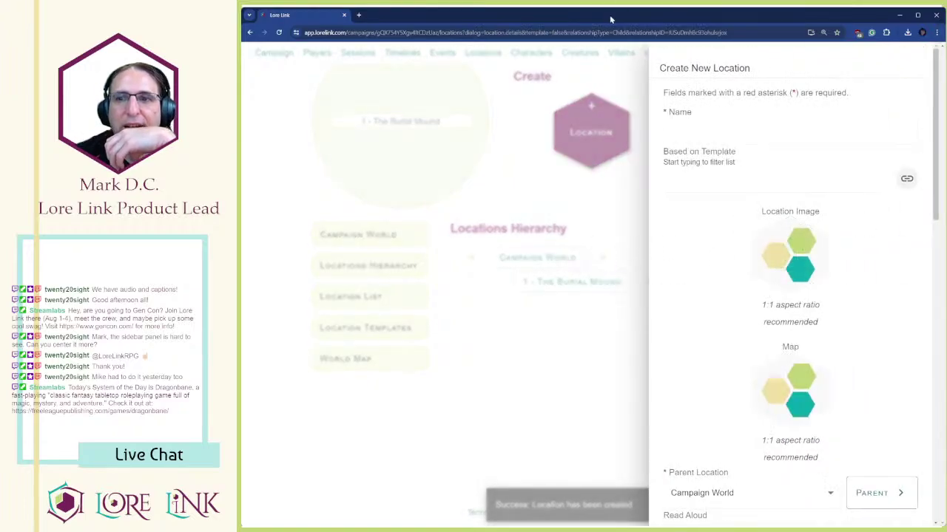
pyautogui.write('Riddermound')
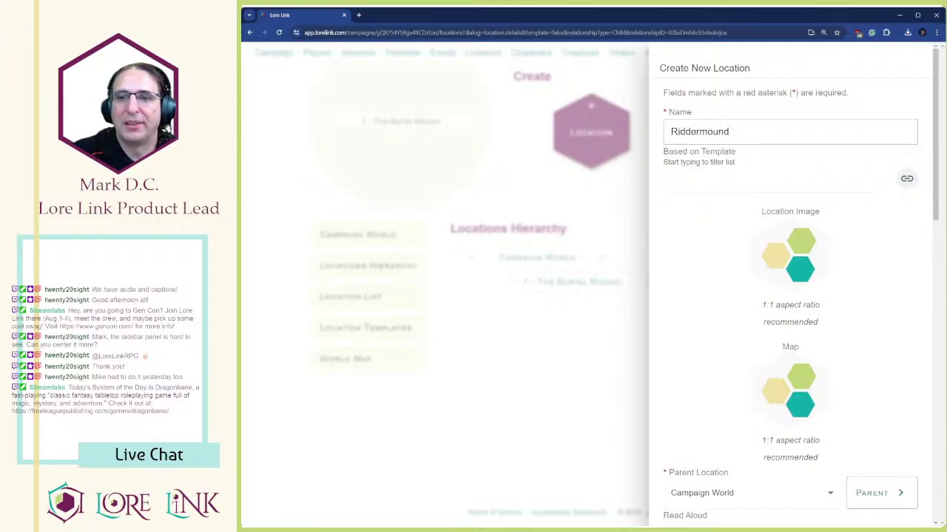
pyautogui.scroll(-4, 706, 207)
pyautogui.scroll(-8, 763, 224)
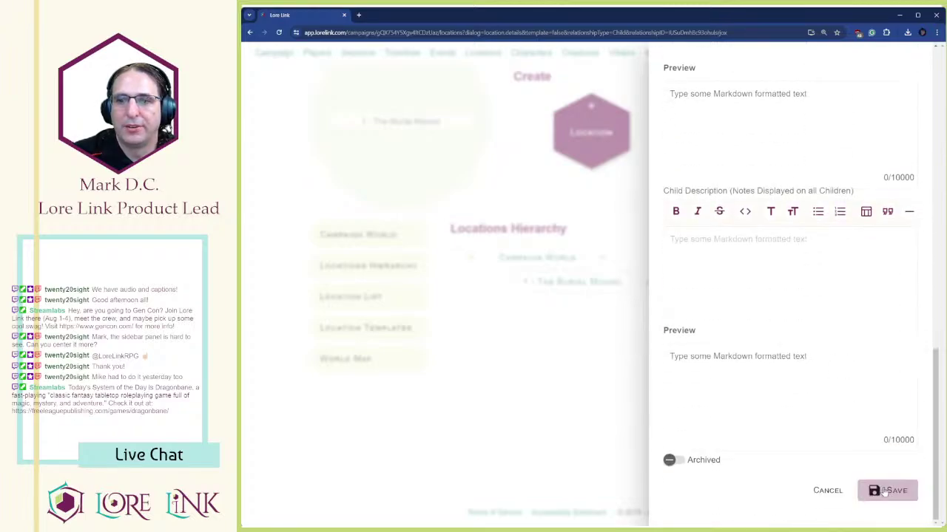
pyautogui.click(888, 490)
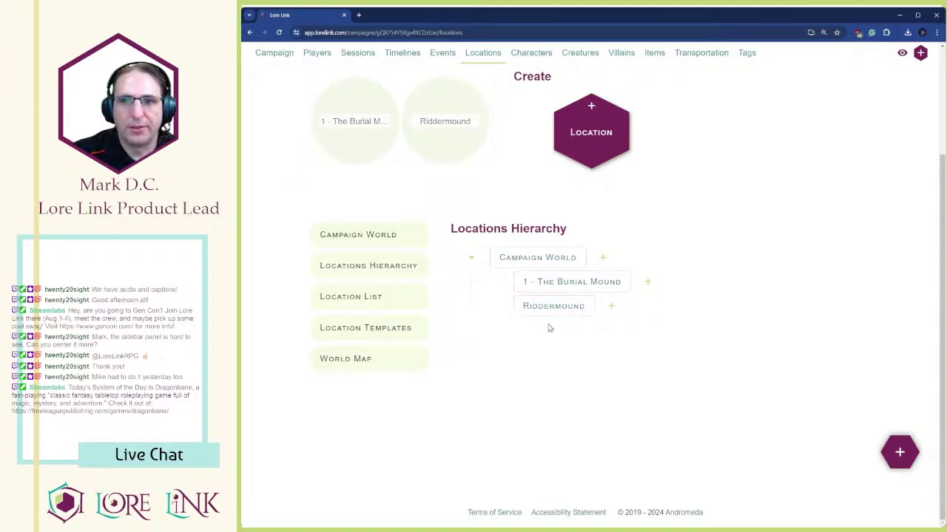
# - Change the parent location of "1 - The Burial Mound" to Riddermound and save the location
pyautogui.click(553, 281)
pyautogui.scroll(-3, 664, 306)
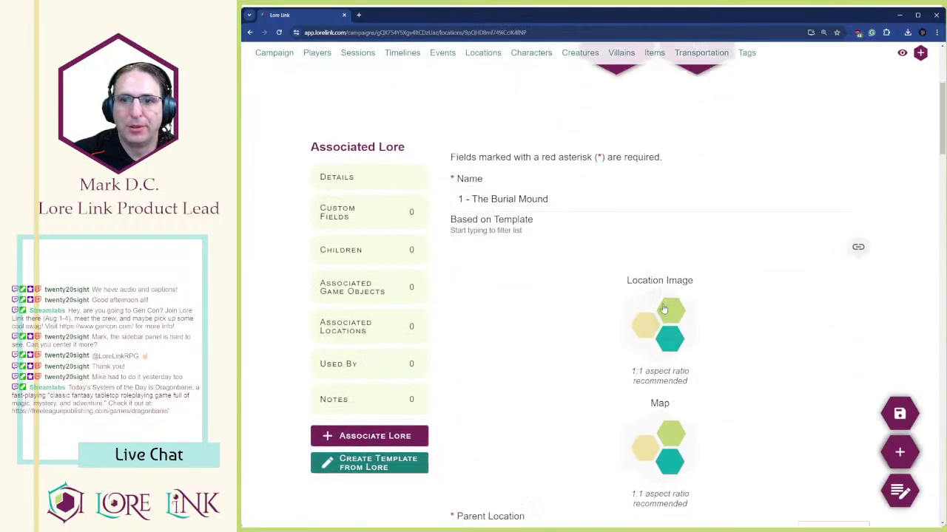
pyautogui.scroll(-6, 664, 306)
pyautogui.click(575, 88)
pyautogui.click(574, 109)
pyautogui.click(898, 413)
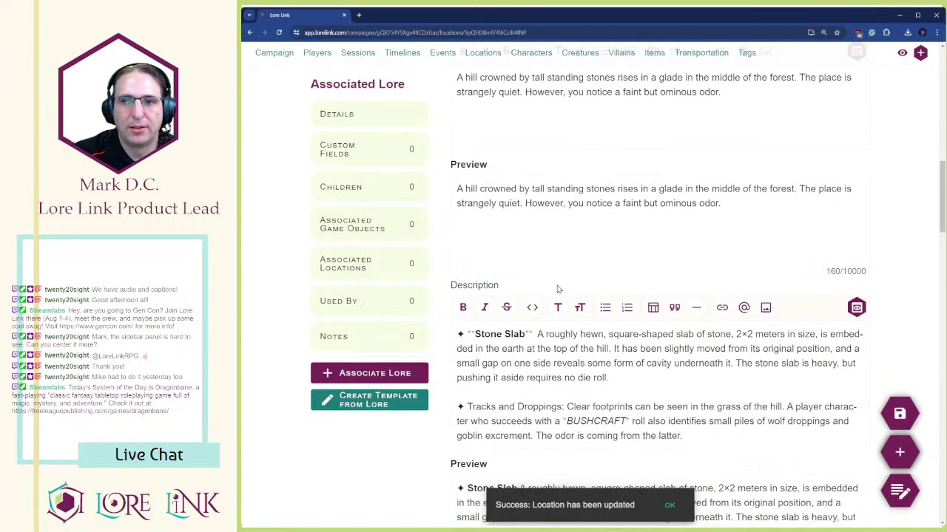
# - Insert a table on a new line below the description's "Tracks and Droppings" paragraph
pyautogui.scroll(-2, 558, 289)
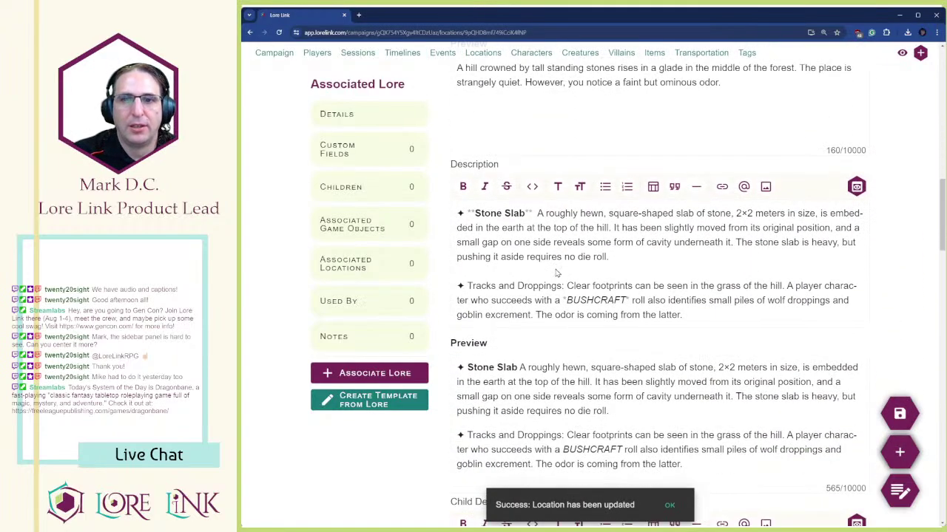
pyautogui.click(691, 315)
pyautogui.press('Return')
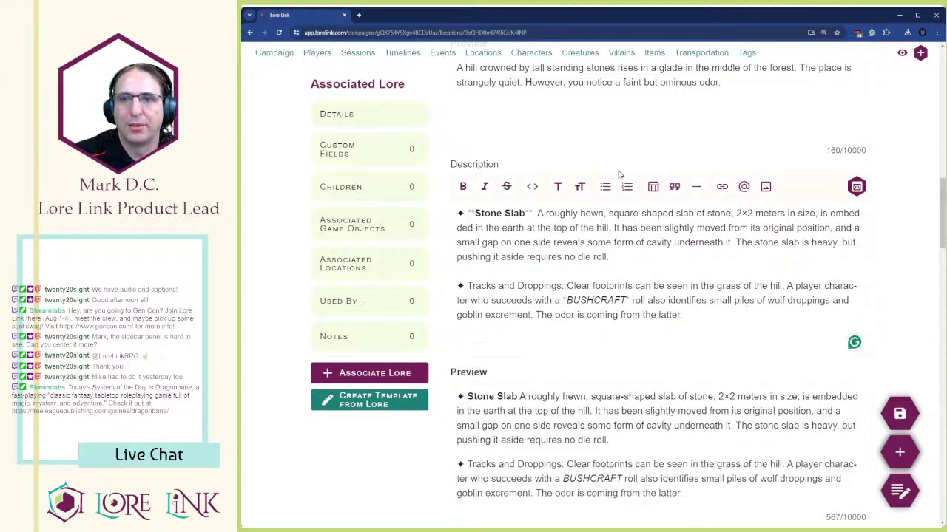
pyautogui.click(652, 188)
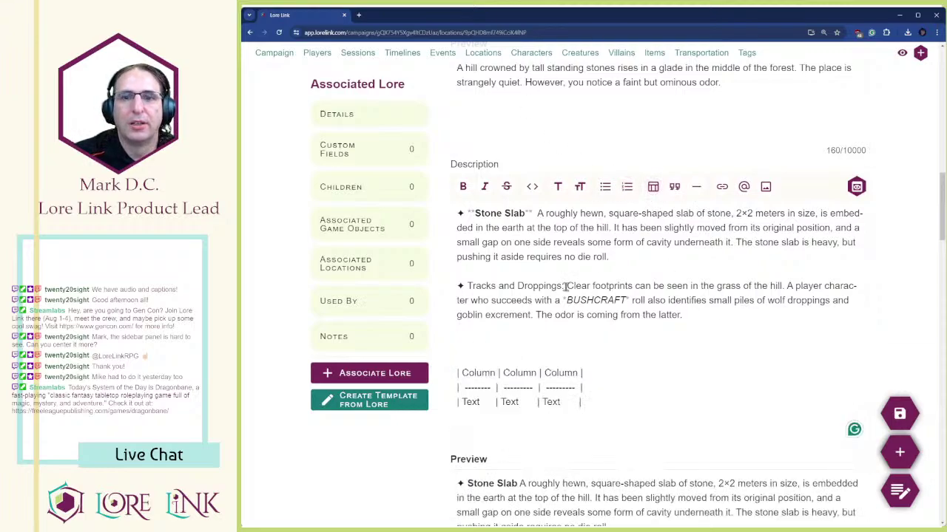
# - Remove the third column from the table's header, divider and text rows
pyautogui.hotkey('shift', 'End')
pyautogui.press('BackSpace')
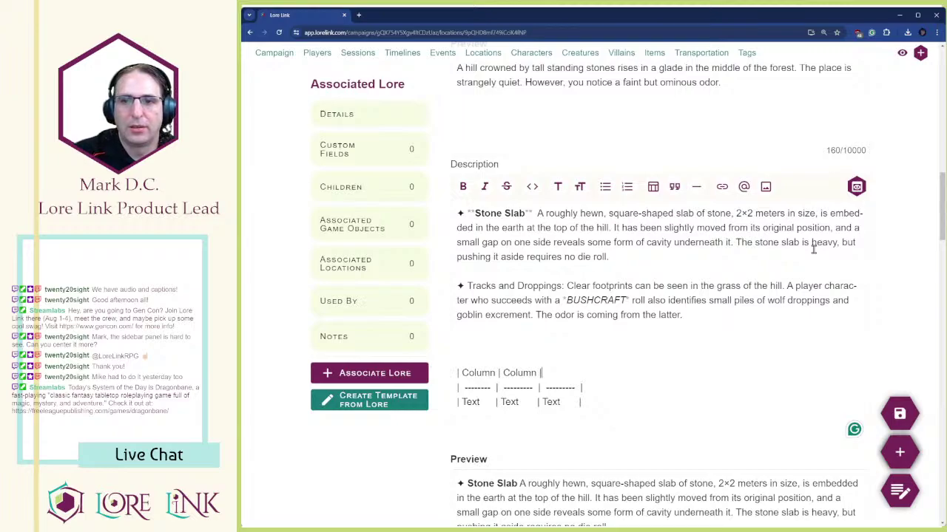
pyautogui.hotkey('ctrl', 'shift', 'Left')
pyautogui.hotkey('ctrl', 'shift', 'Left')
pyautogui.press('BackSpace')
pyautogui.hotkey('ctrl', 'shift', 'Left')
pyautogui.hotkey('ctrl', 'shift', 'Left')
pyautogui.press('BackSpace')
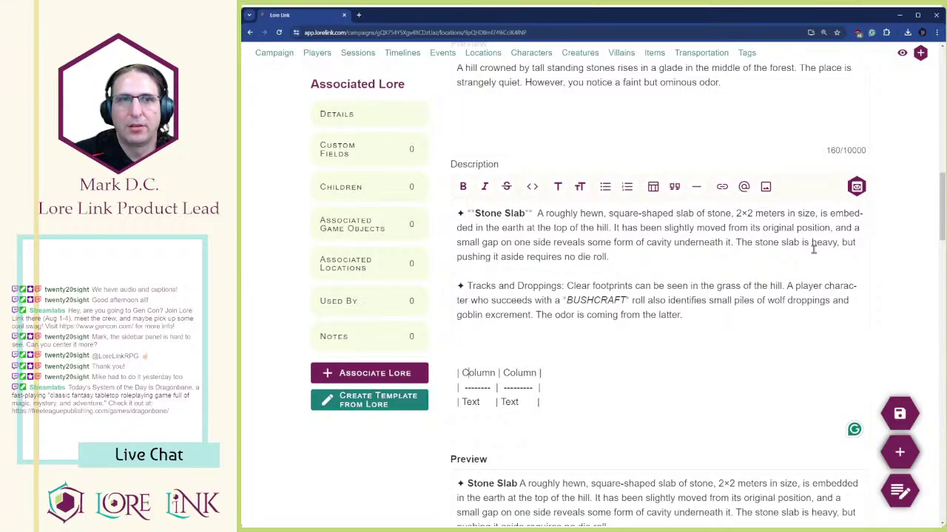
# - Name the two table columns "d6" and "Event"
pyautogui.hotkey('ctrl', 'shift', 'Right')
pyautogui.press('Left')
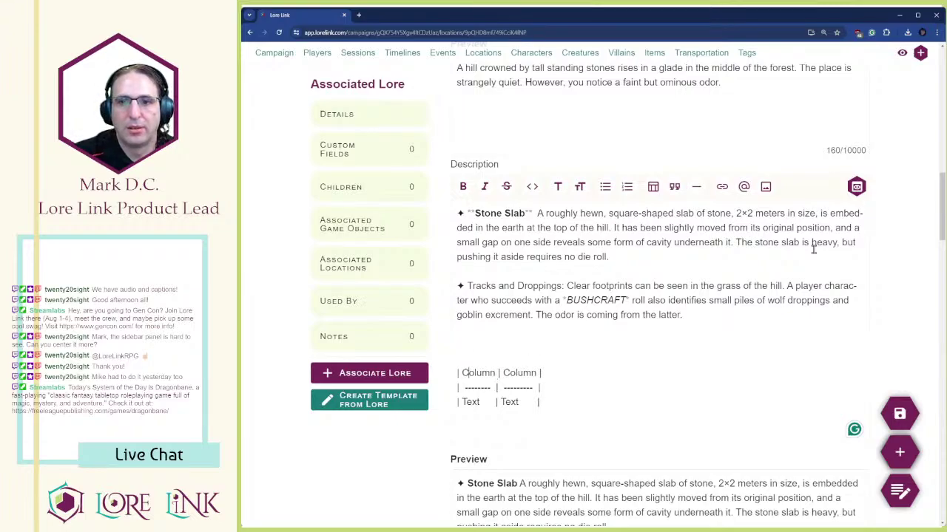
pyautogui.hotkey('ctrl', 'shift', 'Right')
pyautogui.write('1')
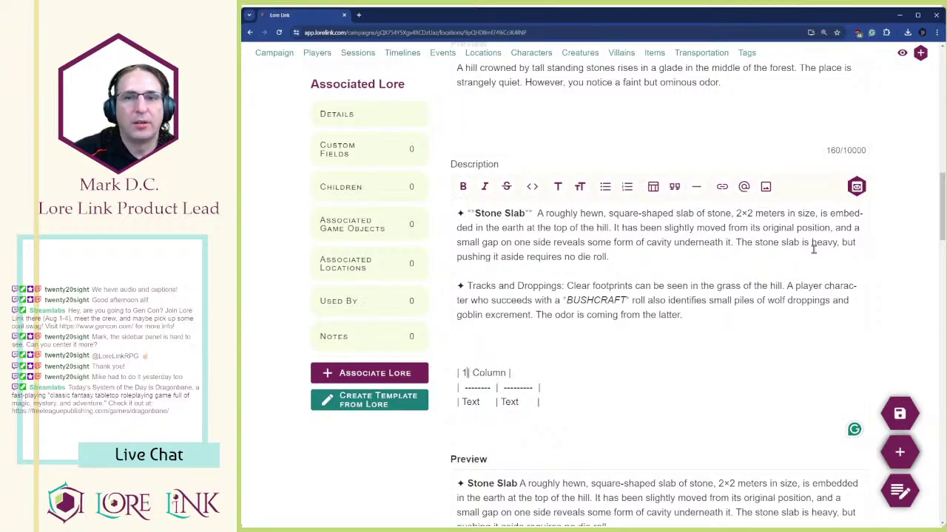
pyautogui.press('BackSpace')
pyautogui.write('d6')
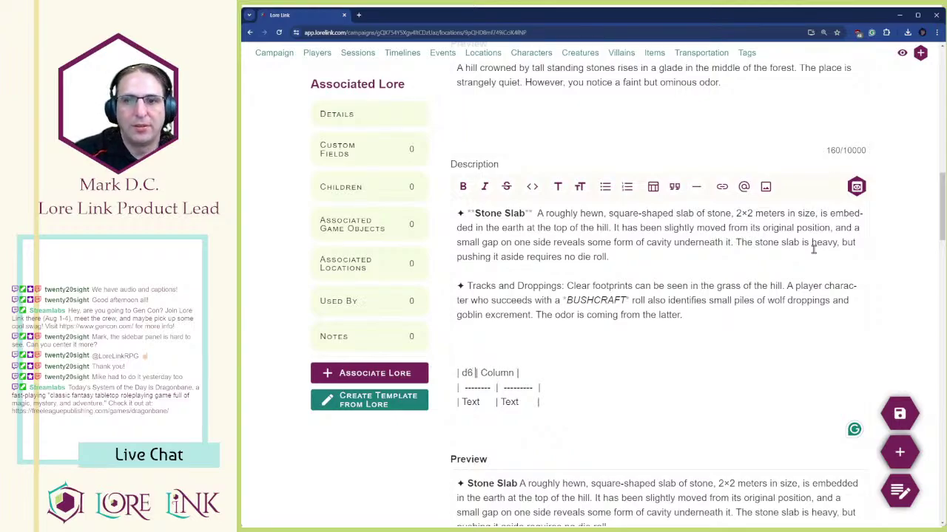
pyautogui.hotkey('ctrl', 'shift', 'Right')
pyautogui.hotkey('shift', 'Left')
pyautogui.hotkey('shift', 'Left')
pyautogui.hotkey('shift', 'Right')
pyautogui.write('Event')
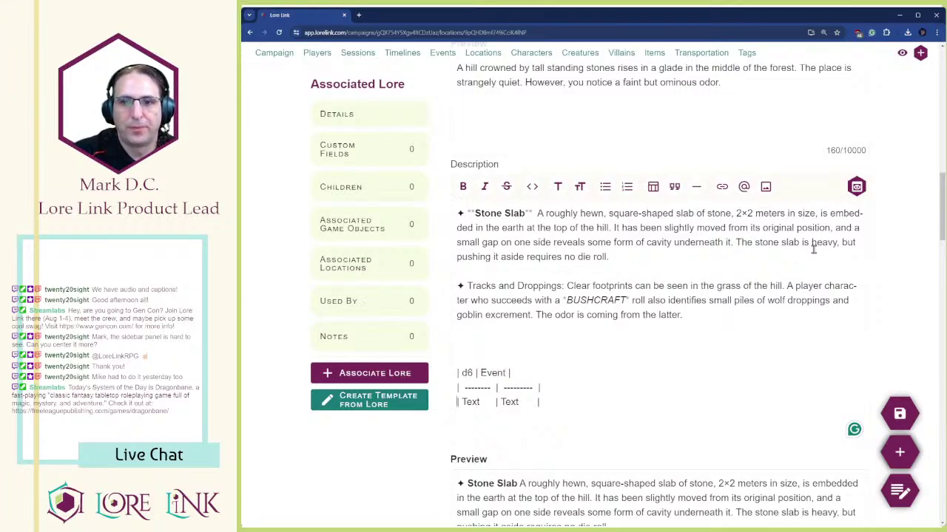
# - Replace the table's placeholder row with the guide's event entries for rolls 1–3, 4–5 and 6
pyautogui.press('Down')
pyautogui.hotkey('ctrl', 'shift', 'Right')
pyautogui.hotkey('shift', 'Left')
pyautogui.hotkey('shift', 'Left')
pyautogui.hotkey('shift', 'Left')
pyautogui.hotkey('shift', 'Left')
pyautogui.hotkey('shift', 'Left')
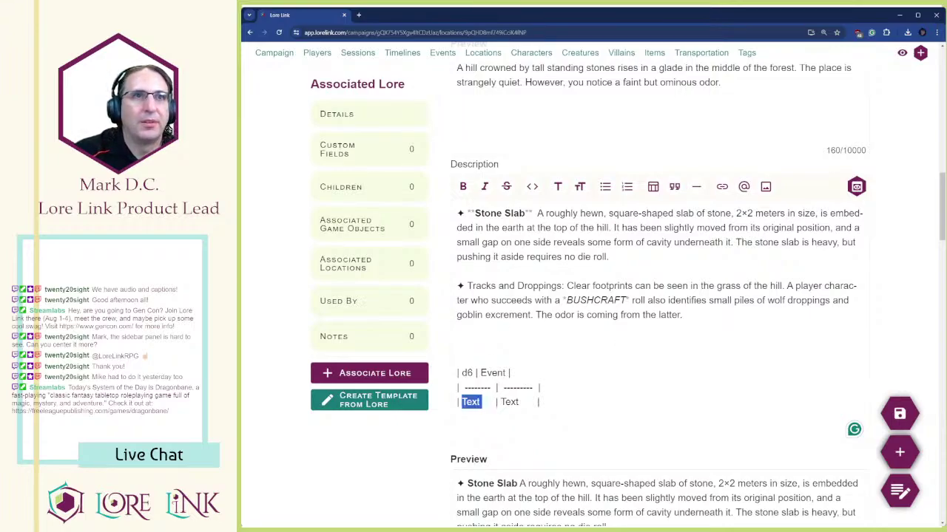
pyautogui.hotkey('alt', 'Tab')
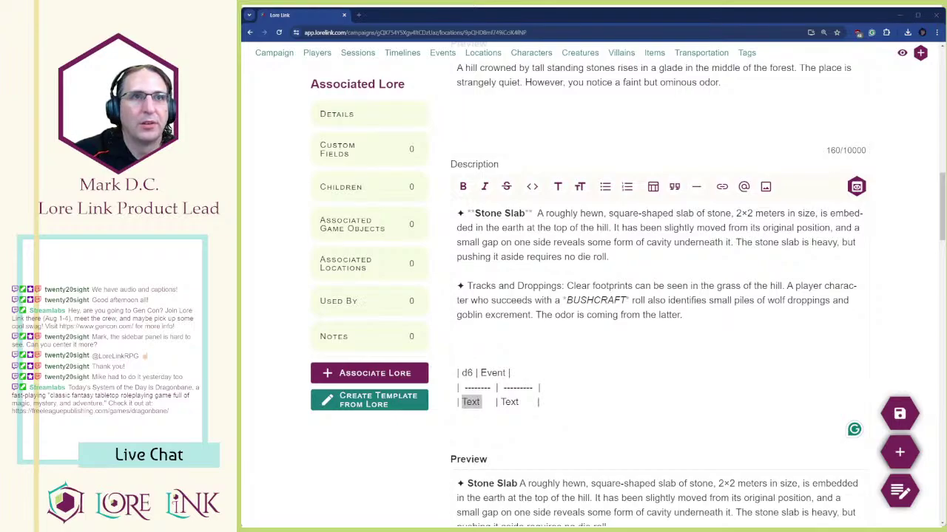
pyautogui.tripleClick(619, 406)
pyautogui.write('1–3 Nothing happens. 4–5 A patrol of goblins, twice as many as the characters and with stats like Grub (page 31), arrive and immediately attack. 6 The wight appears by the characters’ camp and attacks them, but disappears as soon as it takes damage.')
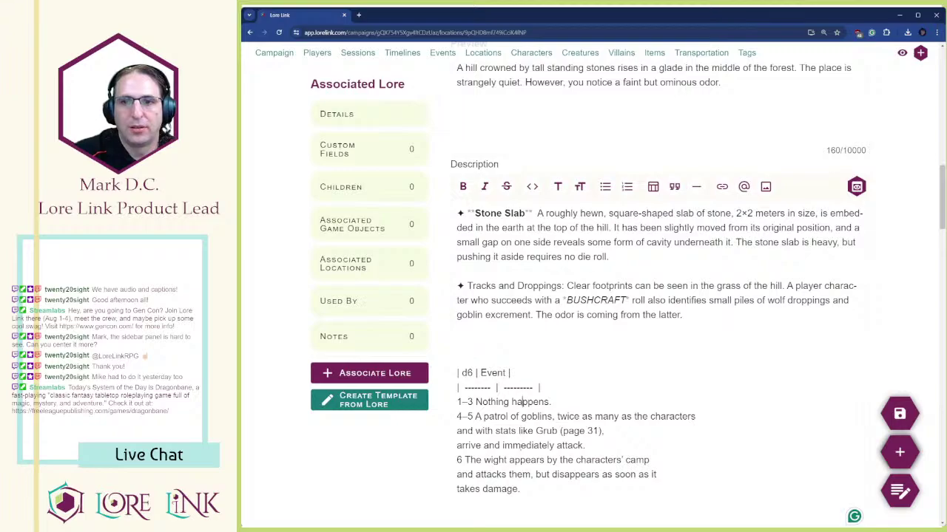
# - Add the table column separators to the "1–3" entry and around the "4–5" roll value
pyautogui.click(458, 401)
pyautogui.write('|')
pyautogui.click(478, 402)
pyautogui.write('|')
pyautogui.click(557, 403)
pyautogui.write('|4-5|')
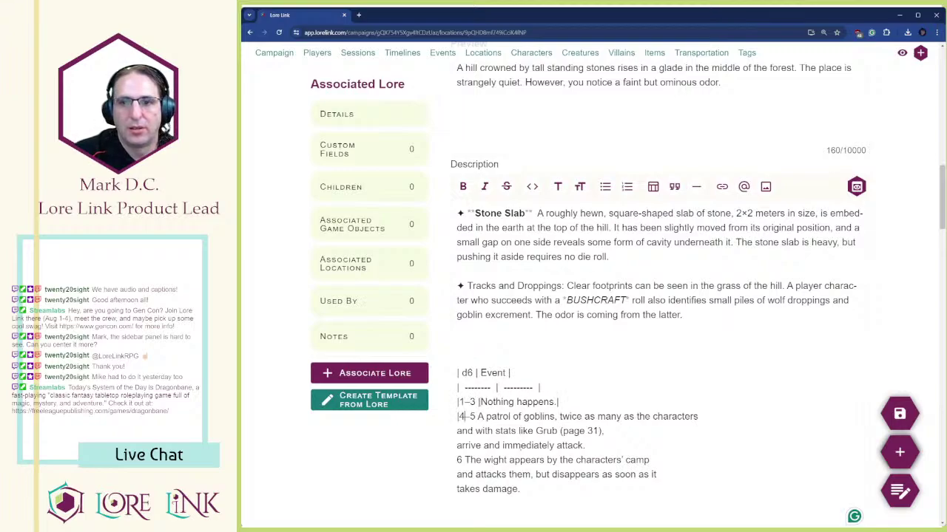
pyautogui.click(473, 416)
pyautogui.write('|')
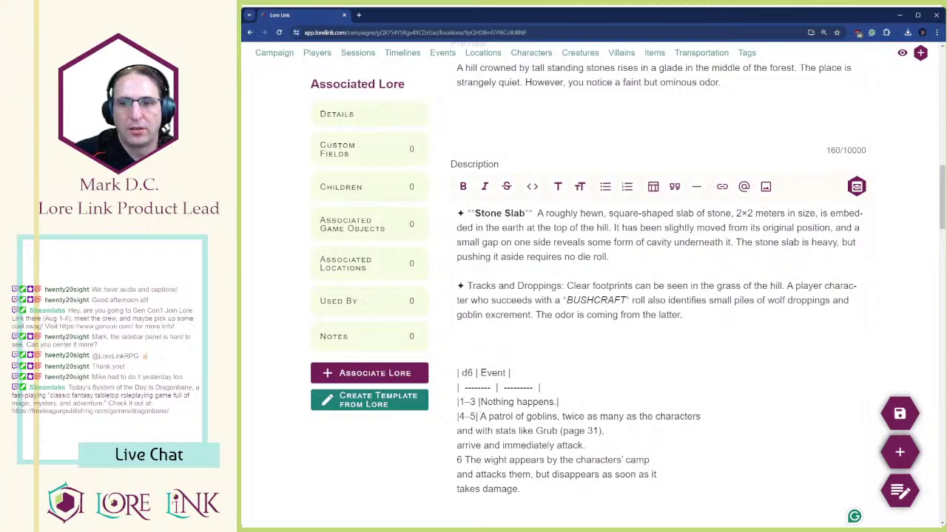
# - Join the broken lines of the "4–5" goblin patrol entry into one row and close it with a separator
pyautogui.press('Home')
pyautogui.press('BackSpace')
pyautogui.press('Down')
pyautogui.press('Home')
pyautogui.press('BackSpace')
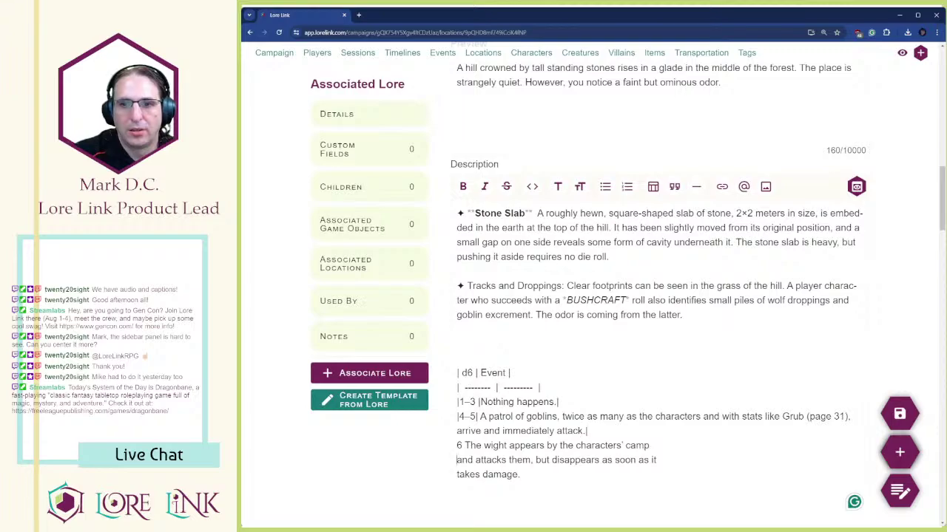
# - Join the broken lines of the "6" wight entry into one row and add its column separators
pyautogui.press('Down')
pyautogui.press('Down')
pyautogui.press('Home')
pyautogui.press('BackSpace')
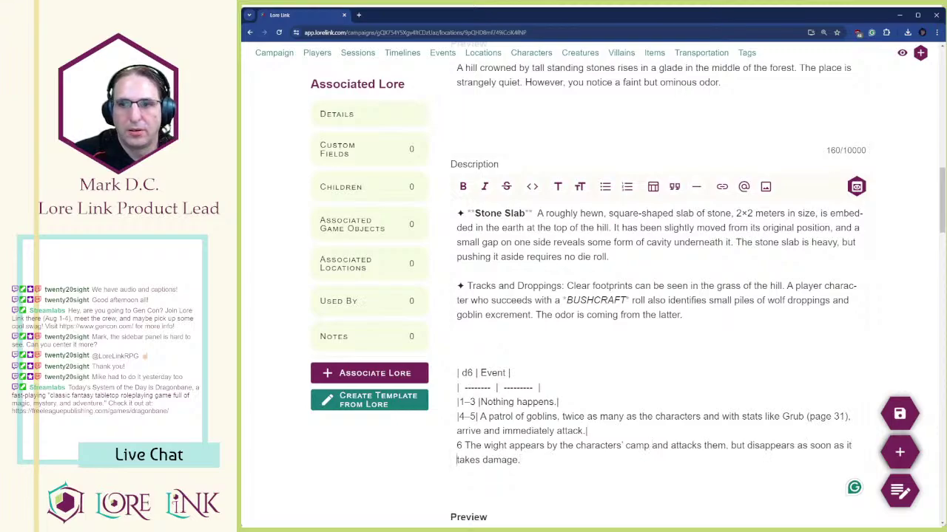
pyautogui.write('|')
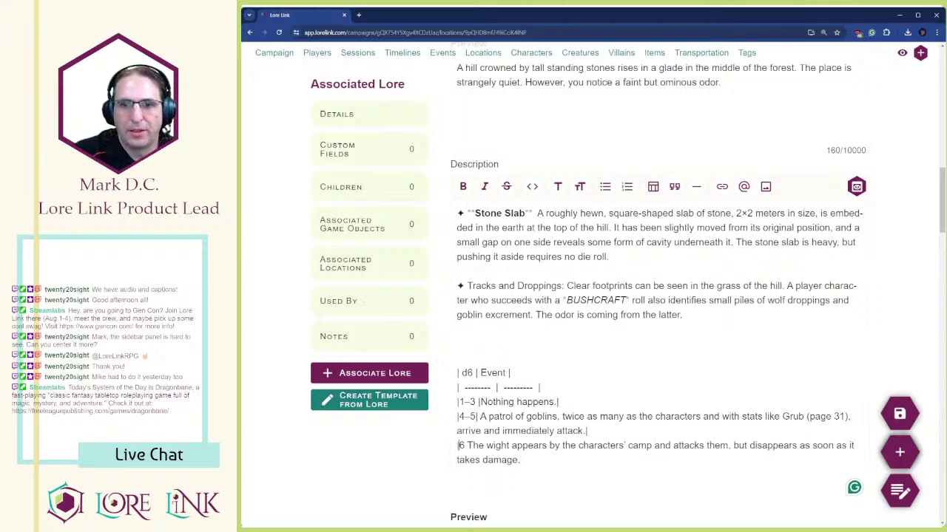
pyautogui.press('Home')
pyautogui.write('|')
pyautogui.press('Right')
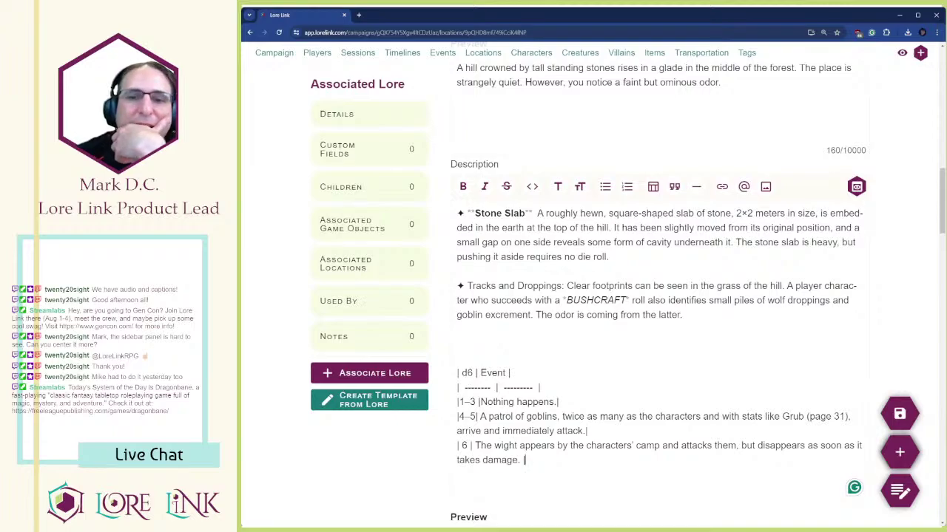
# - Add the level-three heading "If the characters leave the mound to rest outside of it." above the d6 event table
pyautogui.click(599, 344)
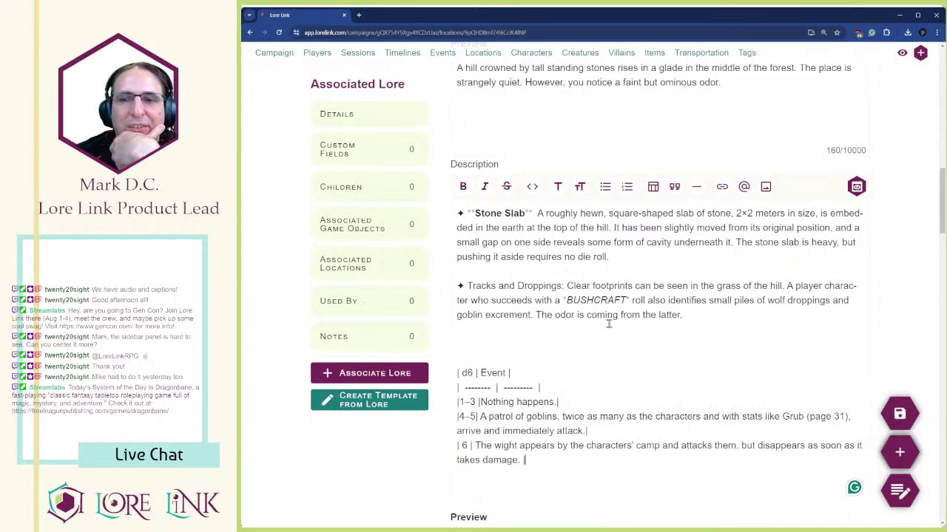
pyautogui.scroll(-1, 612, 282)
pyautogui.scroll(-1, 612, 282)
pyautogui.click(507, 233)
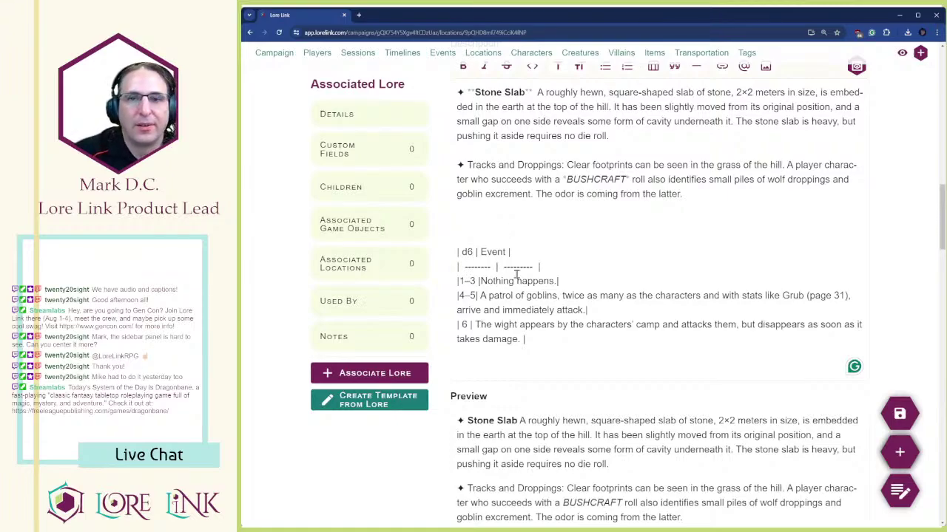
pyautogui.scroll(1, 654, 135)
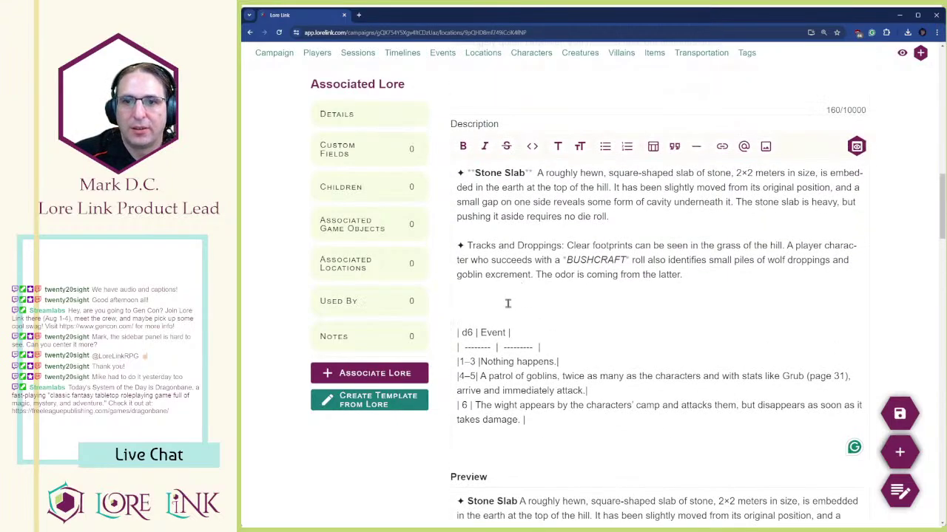
pyautogui.write('IF the')
pyautogui.press('BackSpace')
pyautogui.press('BackSpace')
pyautogui.press('BackSpace')
pyautogui.write('the')
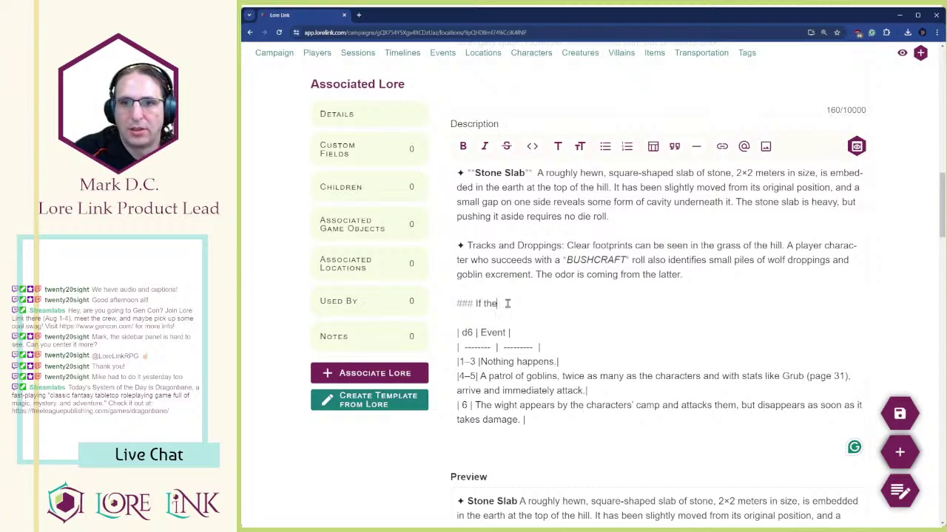
pyautogui.write(' Characters leave the mound to')
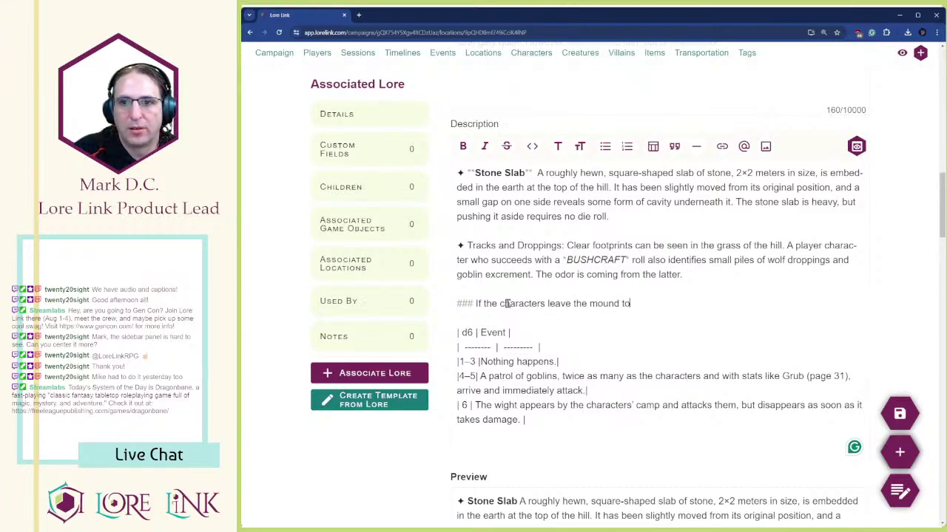
pyautogui.write(' rest outside of')
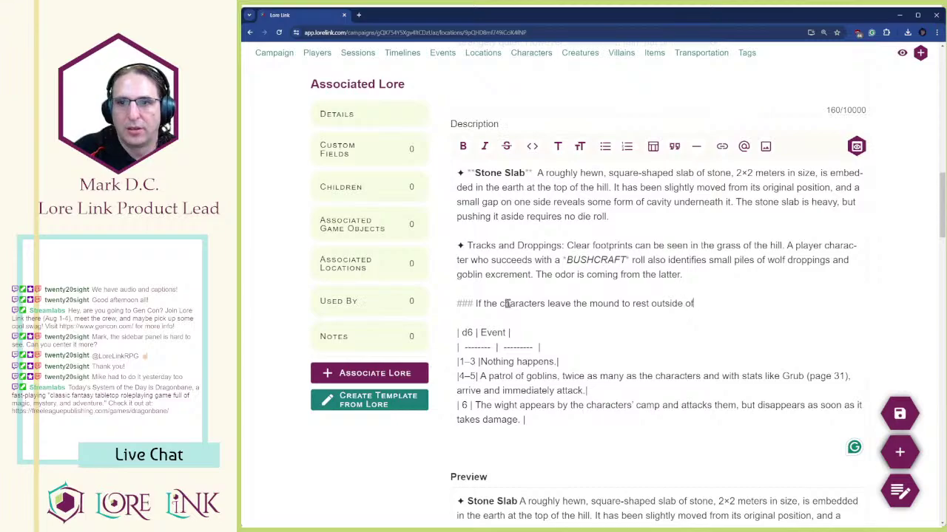
pyautogui.scroll(-1, 507, 303)
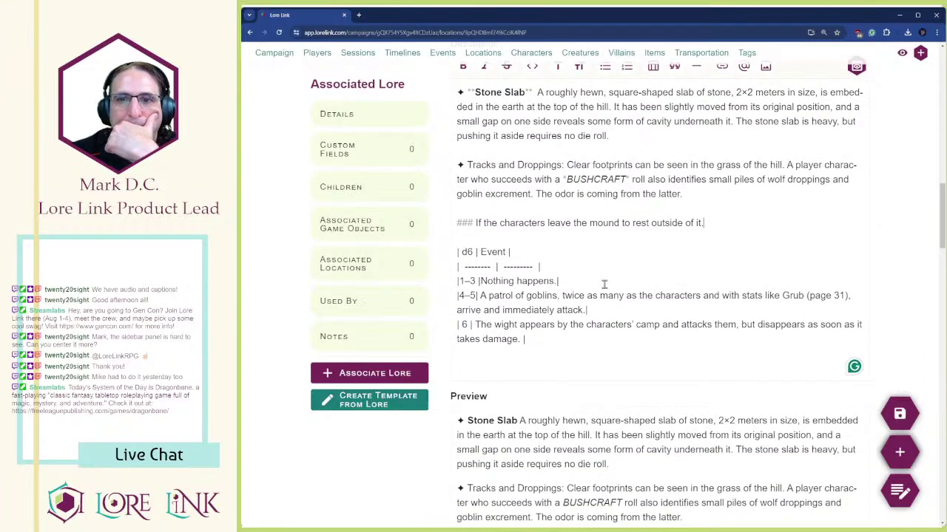
# - Make the "Tracks and Droppings" label bold in the description and save the location
pyautogui.click(561, 170)
pyautogui.hotkey('ctrl', 'shift', 'Left')
pyautogui.hotkey('ctrl', 'shift', 'Left')
pyautogui.hotkey('ctrl', 'shift', 'Left')
pyautogui.hotkey('ctrl', 'b')
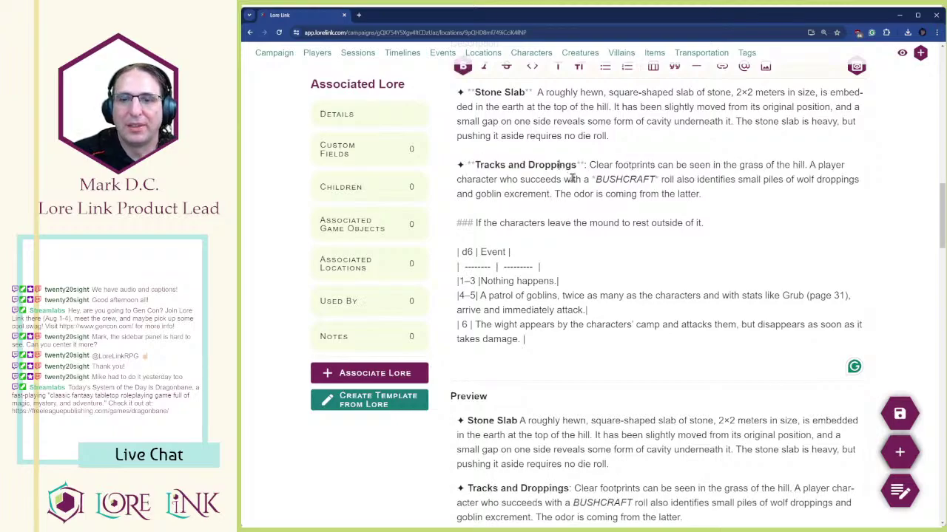
pyautogui.scroll(-1, 649, 196)
pyautogui.moveTo(649, 196); pyautogui.dragTo(650, 275)
pyautogui.click(650, 275)
pyautogui.scroll(-2, 650, 275)
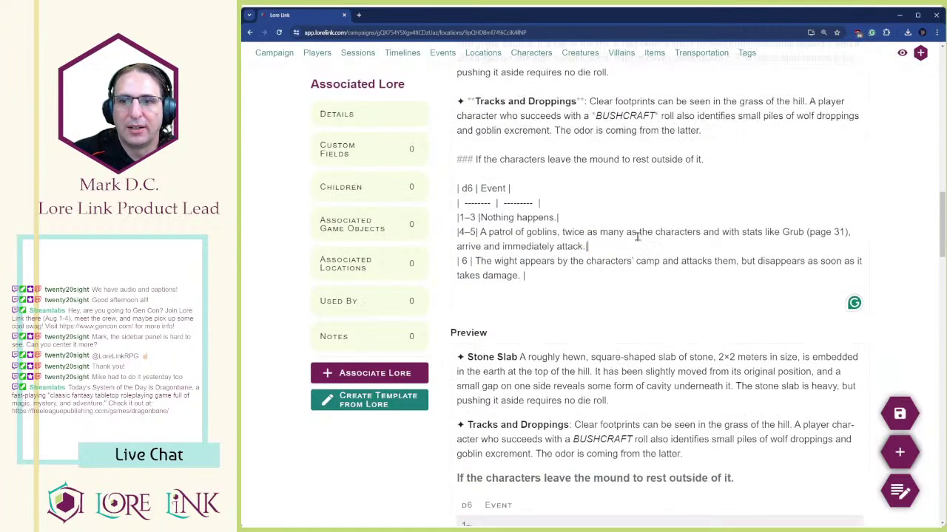
pyautogui.click(897, 414)
# - Add spaces around the dashes in the table's roll ranges so they read "1 – 3" and "4 – 5"
pyautogui.scroll(1, 666, 295)
pyautogui.click(474, 161)
pyautogui.scroll(-2, 481, 166)
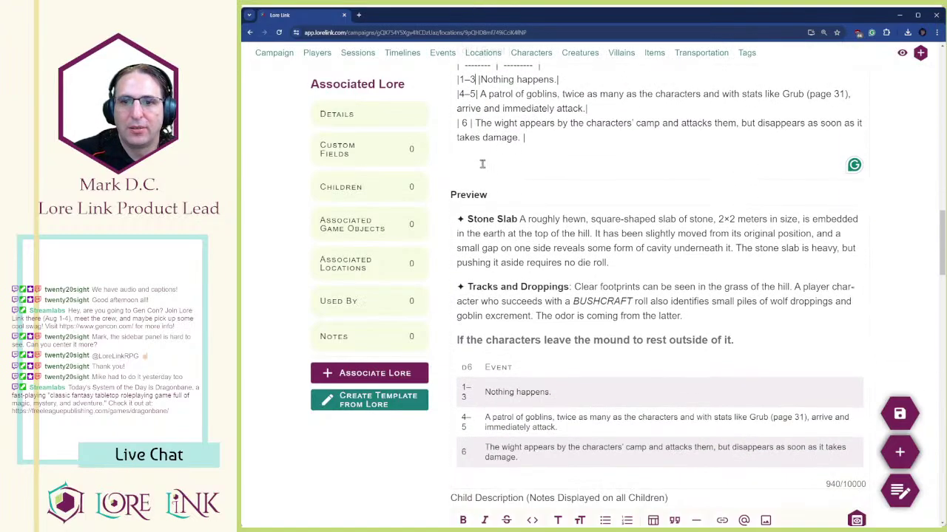
pyautogui.scroll(1, 484, 421)
pyautogui.scroll(-2, 484, 370)
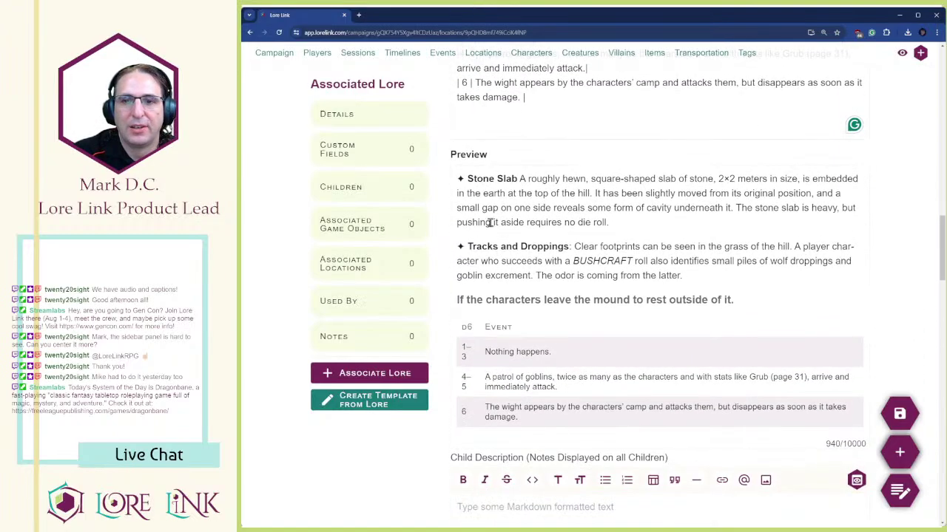
pyautogui.scroll(3, 484, 222)
pyautogui.moveTo(469, 170); pyautogui.dragTo(469, 165)
pyautogui.press('Left')
pyautogui.press('Left')
pyautogui.press('Right')
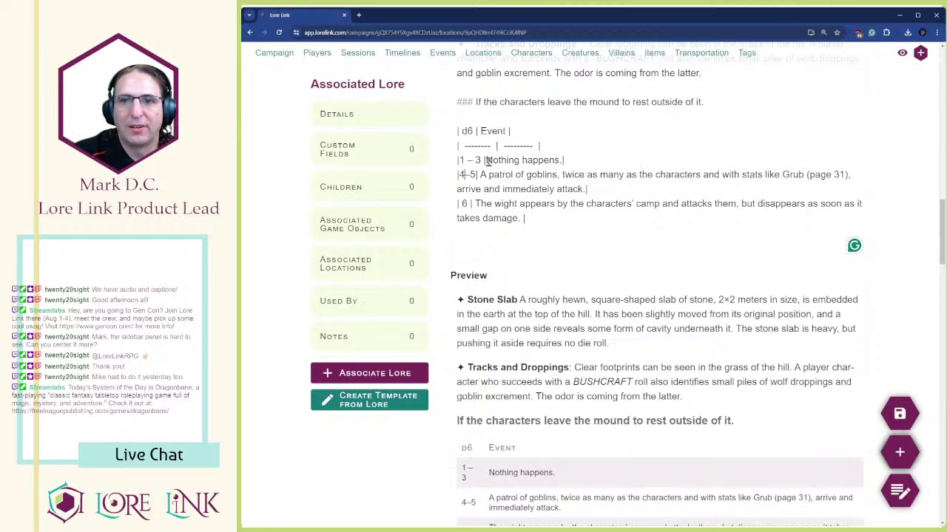
pyautogui.press('Right')
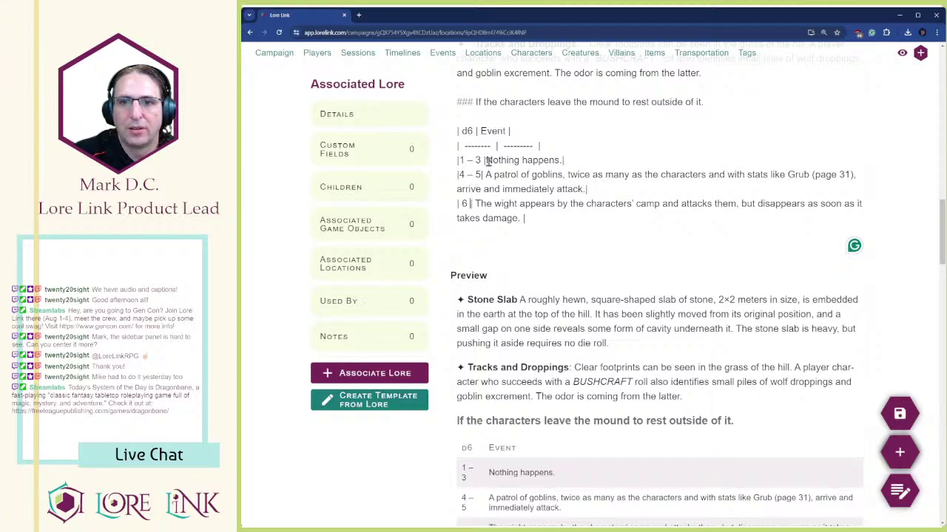
pyautogui.scroll(-2, 540, 296)
pyautogui.scroll(2, 518, 222)
# - Rewrite the first roll range as "1 –3" with a leading space and rename the d6 column header to "Roll 1d6"
pyautogui.click(471, 102)
pyautogui.click(480, 159)
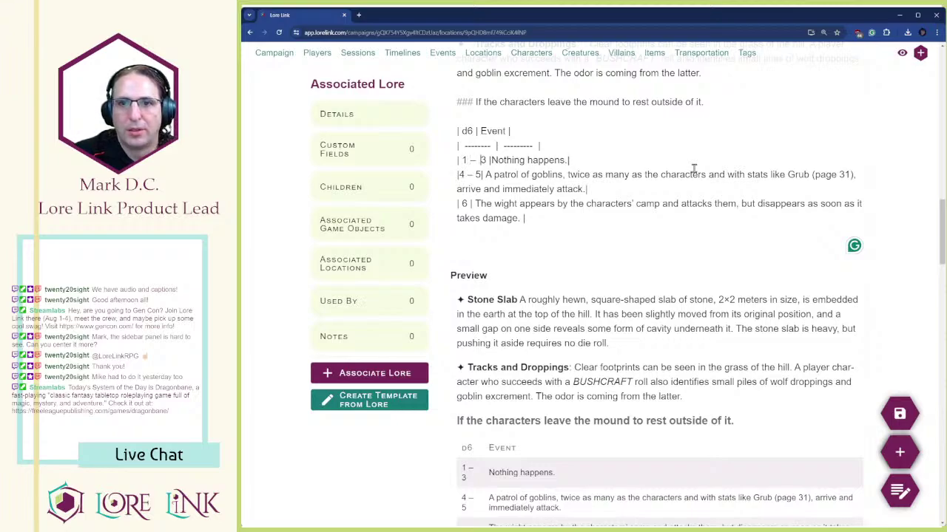
pyautogui.press('BackSpace')
pyautogui.press('BackSpace')
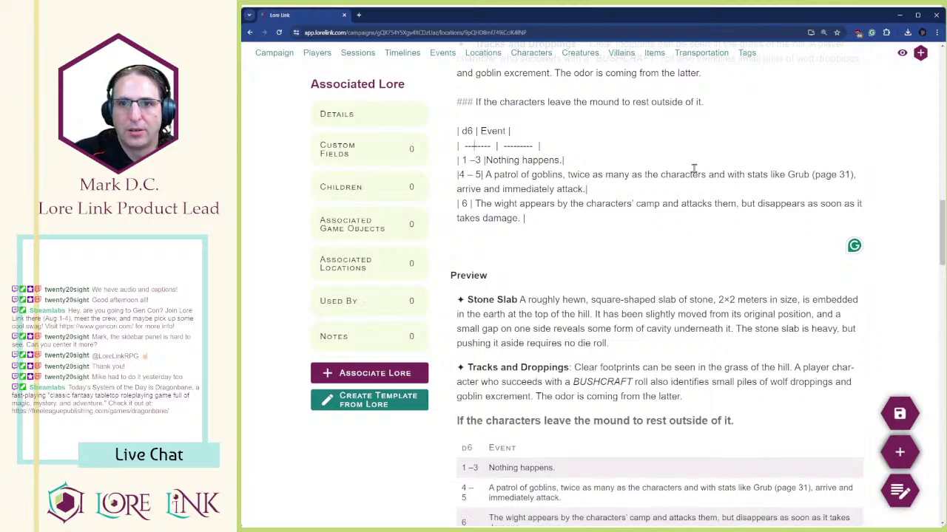
pyautogui.write('Roll 1')
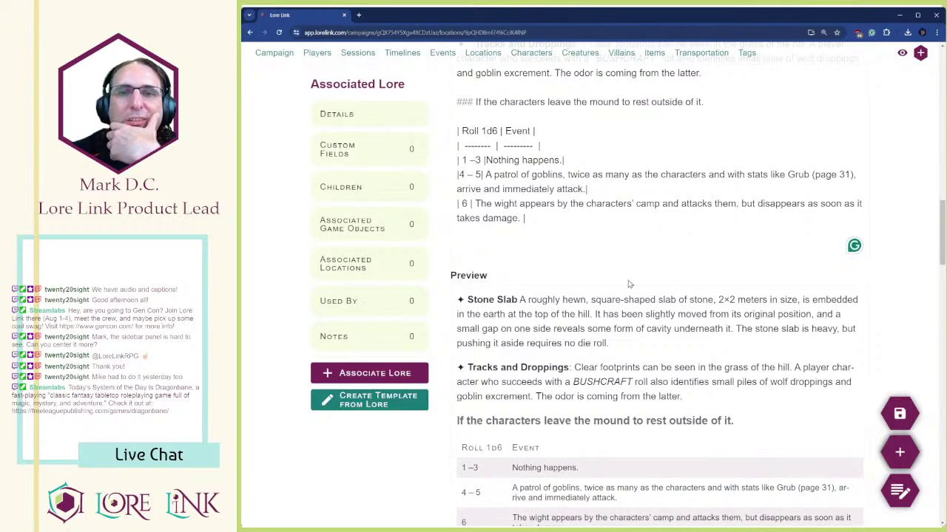
# - Review the rendered event table and its heading in the description preview
pyautogui.scroll(-3, 629, 284)
pyautogui.scroll(1, 629, 296)
pyautogui.scroll(3, 612, 233)
pyautogui.tripleClick(572, 155)
pyautogui.keyDown('shift'); pyautogui.click(572, 211); pyautogui.keyUp('shift')
pyautogui.click(548, 189)
pyautogui.scroll(-3, 545, 178)
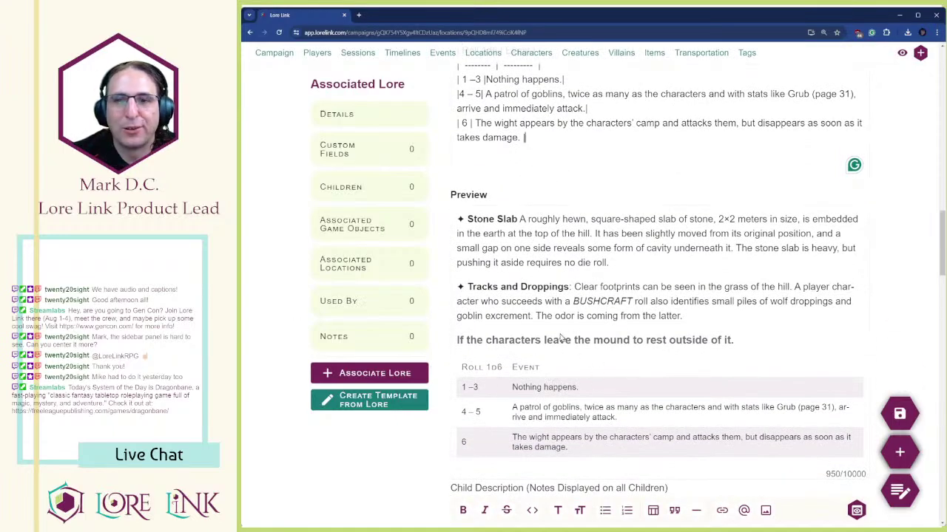
# - Remove the closing period from the "If the characters leave the mound" heading
pyautogui.scroll(6, 562, 333)
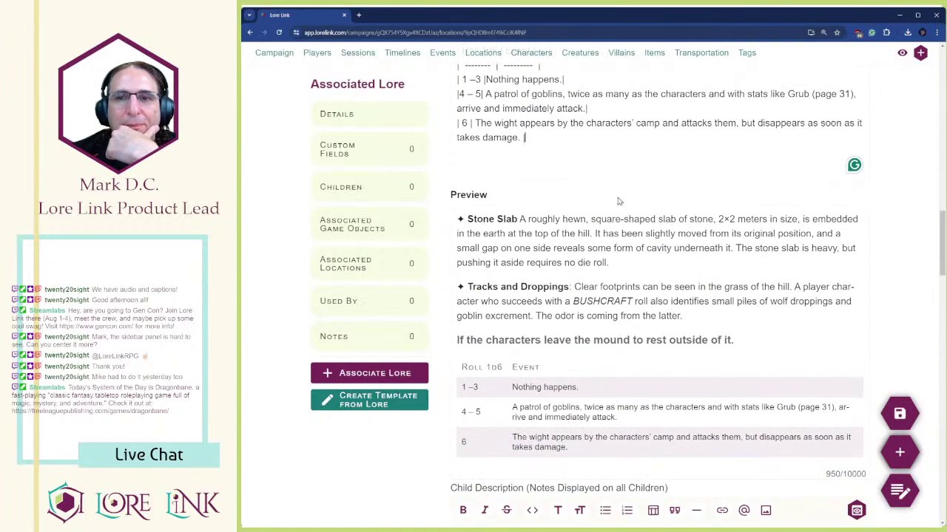
pyautogui.click(730, 187)
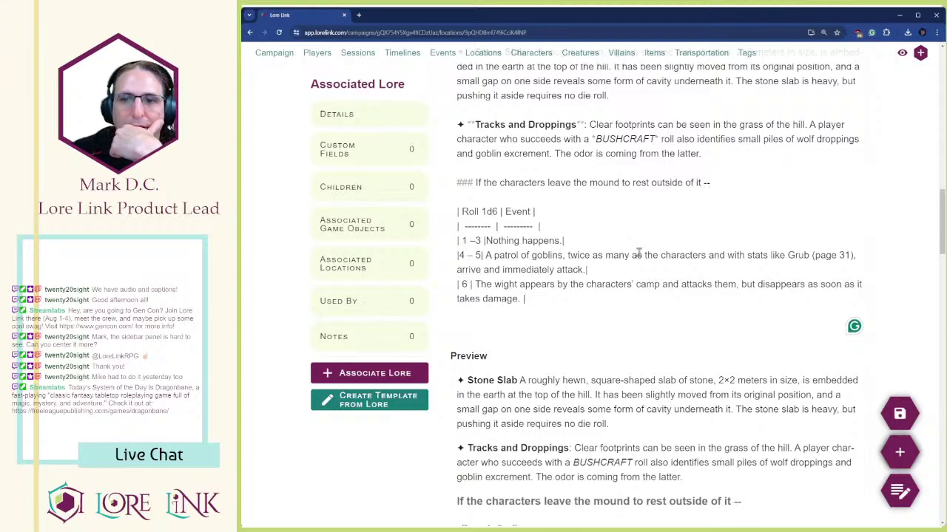
pyautogui.scroll(-3, 635, 296)
pyautogui.scroll(3, 717, 222)
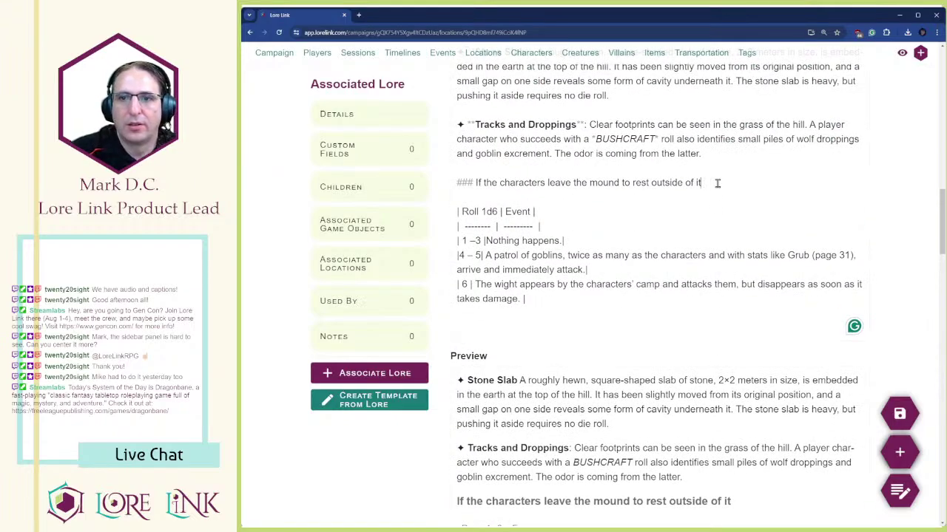
pyautogui.scroll(-3, 596, 196)
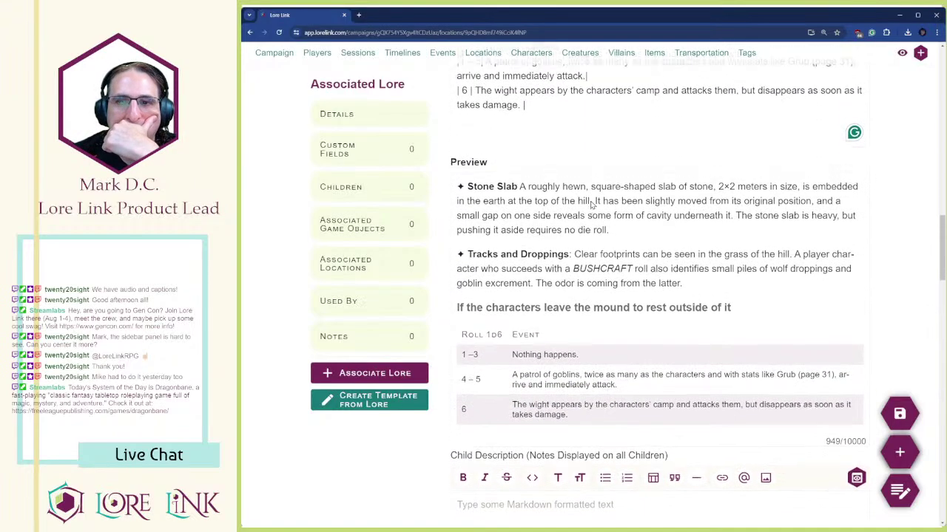
pyautogui.scroll(3, 591, 205)
# - Turn the "If the characters leave the mound" heading into plain text and add the heading "### Resting Encounters" directly above the table
pyautogui.press('BackSpace')
pyautogui.press('BackSpace')
pyautogui.press('BackSpace')
pyautogui.press('BackSpace')
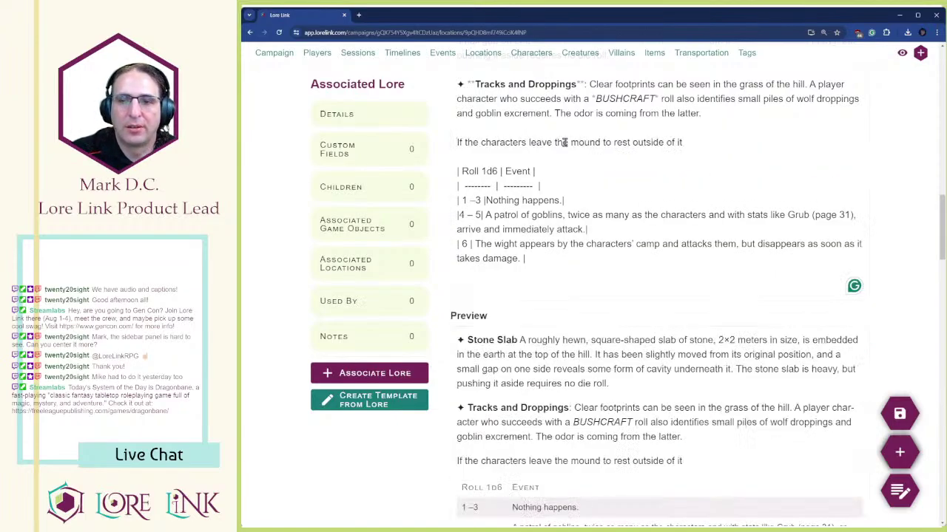
pyautogui.press('Return')
pyautogui.write('### Resting Encounters')
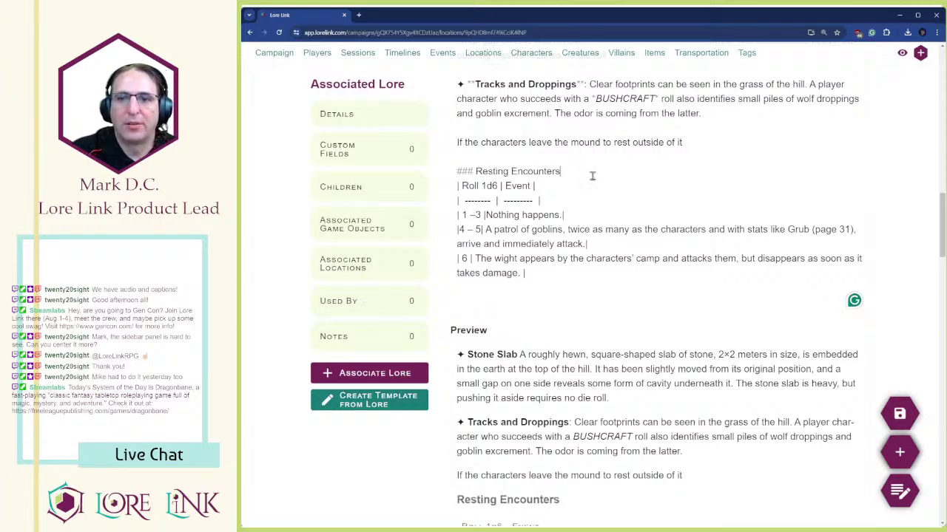
# - Extend the sentence about leaving the mound with ", roll once on the resting encounter table per shift."
pyautogui.scroll(-3, 602, 209)
pyautogui.scroll(2, 642, 124)
pyautogui.click(703, 99)
pyautogui.write(', roll once on th')
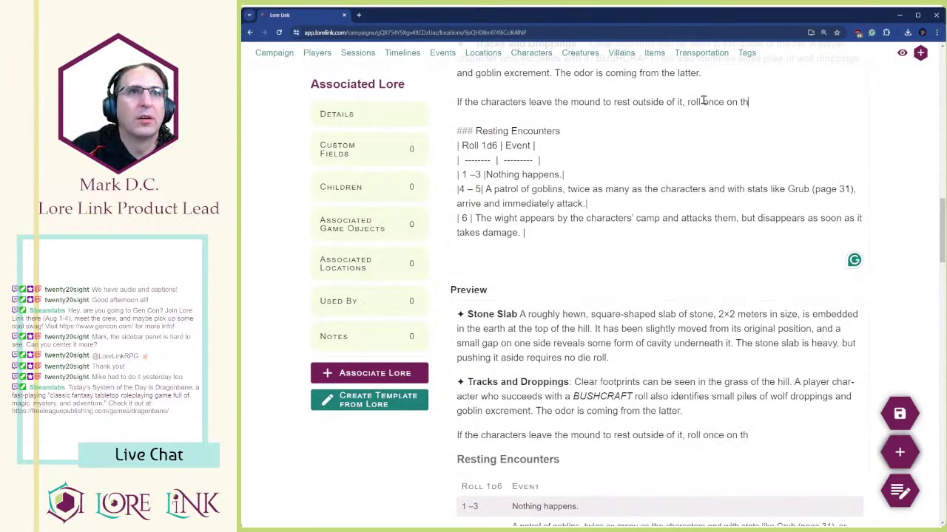
pyautogui.write('e encounter')
pyautogui.press('BackSpace')
pyautogui.press('BackSpace')
pyautogui.press('BackSpace')
pyautogui.press('BackSpace')
pyautogui.press('BackSpace')
pyautogui.press('BackSpace')
pyautogui.press('BackSpace')
pyautogui.press('BackSpace')
pyautogui.press('BackSpace')
pyautogui.write('resting encounter table per shift.')
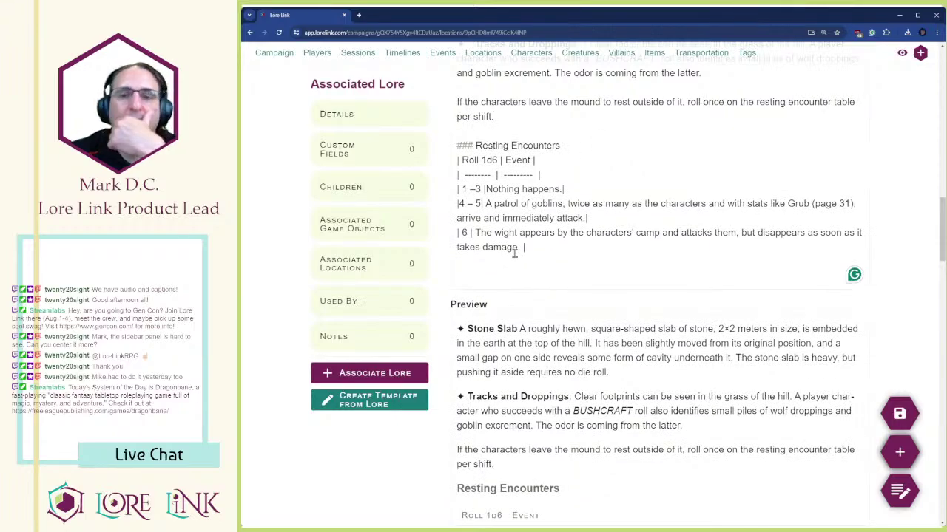
# - Check the rendered Resting Encounters section and its goblin patrol and wight entries in the preview
pyautogui.scroll(-2, 551, 296)
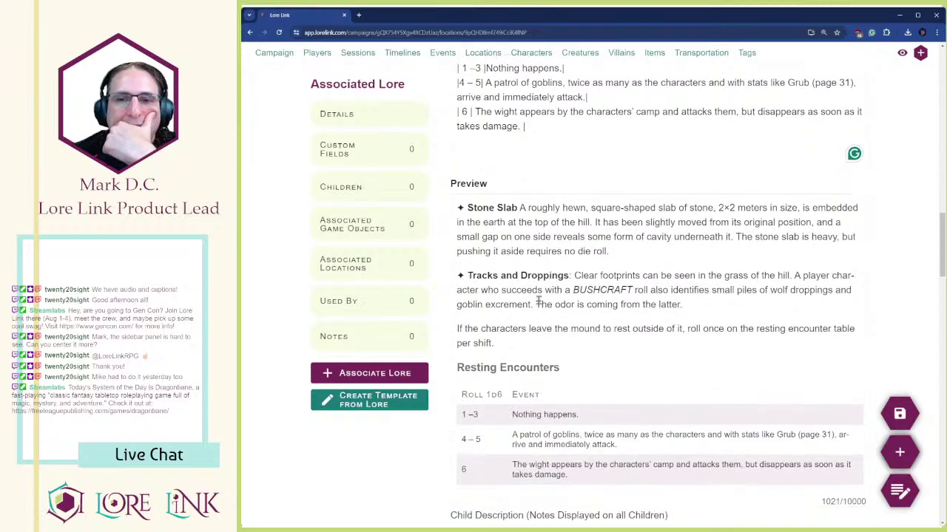
pyautogui.scroll(-3, 536, 362)
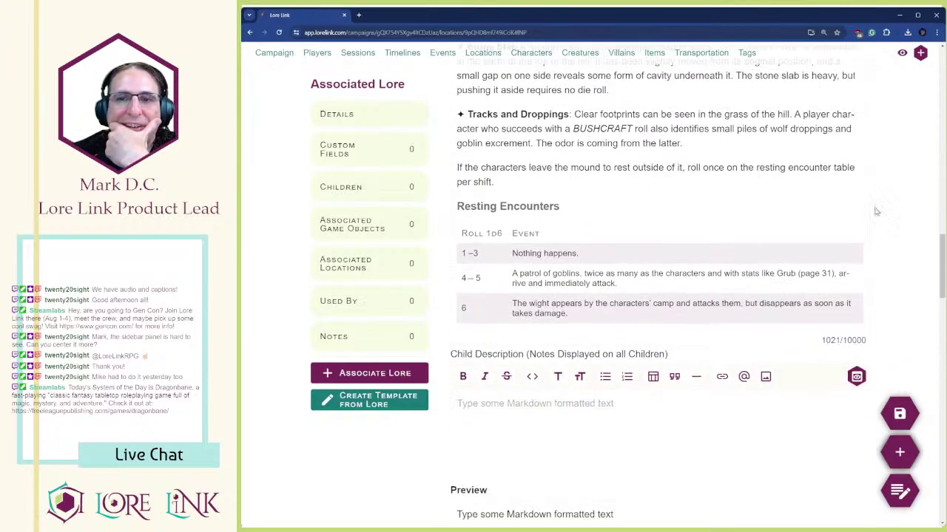
pyautogui.moveTo(509, 276); pyautogui.dragTo(584, 274)
pyautogui.click(563, 301)
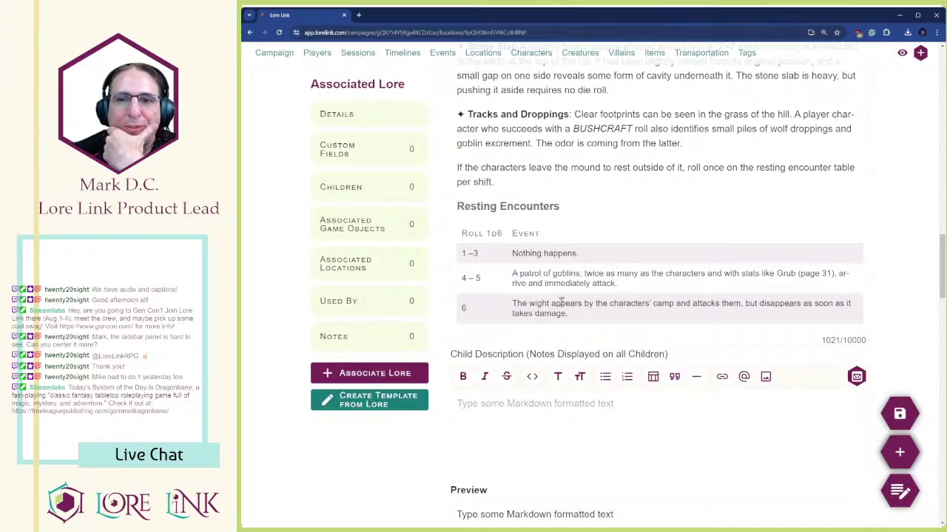
pyautogui.moveTo(512, 304); pyautogui.dragTo(555, 304)
pyautogui.click(554, 305)
pyautogui.scroll(1, 670, 244)
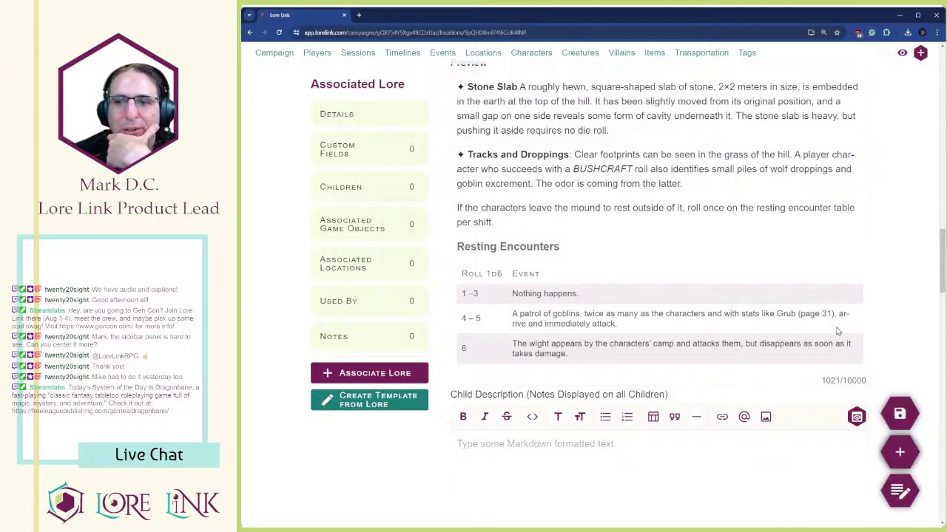
pyautogui.scroll(-1, 701, 523)
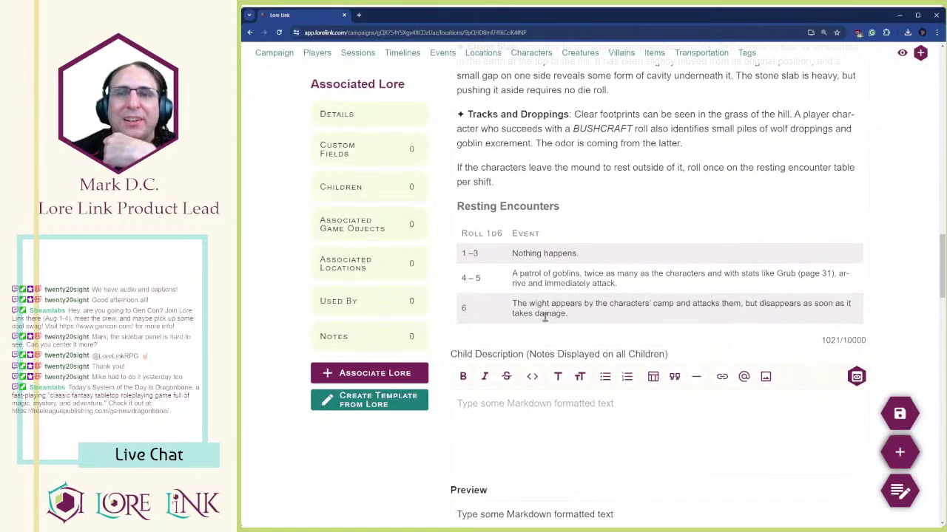
pyautogui.scroll(1, 548, 201)
pyautogui.scroll(5, 546, 215)
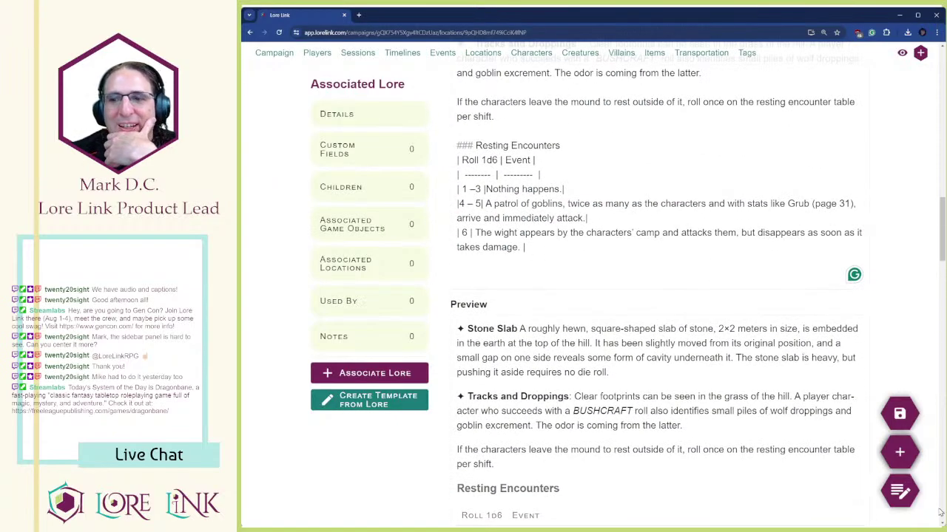
# - Create and save a new creature named "Goblin" without leaving the location being edited
pyautogui.click(899, 452)
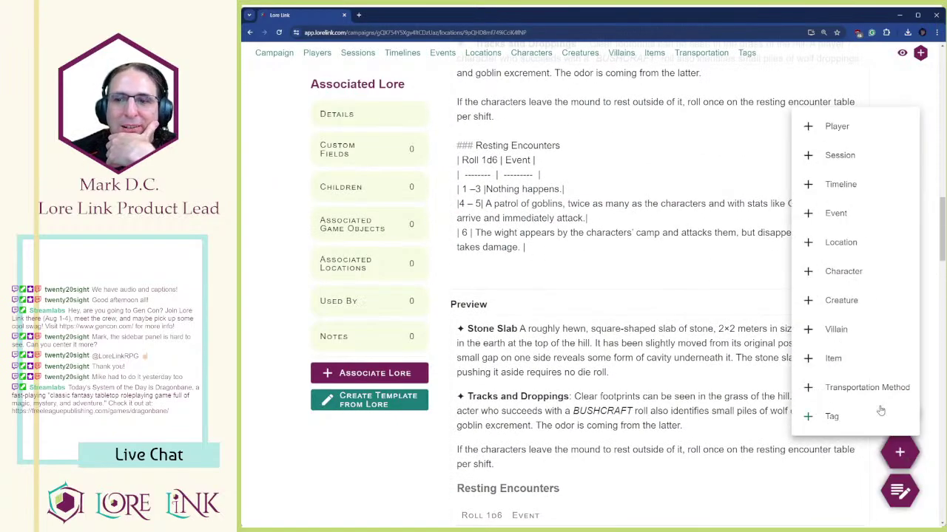
pyautogui.click(829, 301)
pyautogui.click(777, 129)
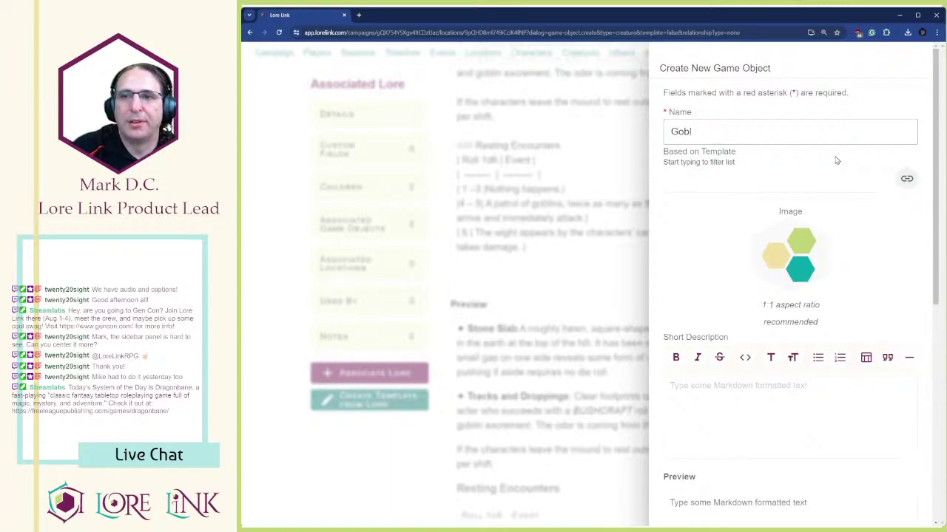
pyautogui.write('Goblinb')
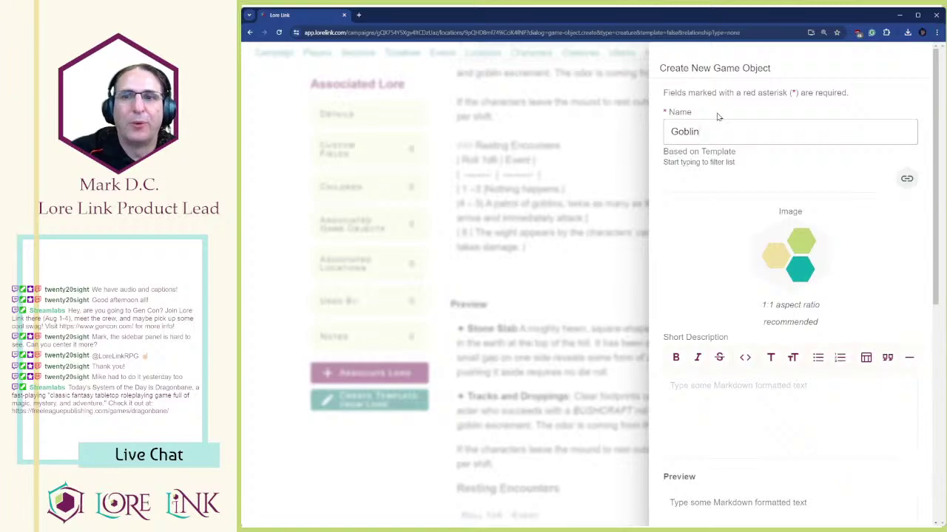
pyautogui.scroll(-6, 746, 243)
pyautogui.scroll(1, 773, 268)
pyautogui.scroll(-1, 769, 258)
pyautogui.scroll(4, 737, 302)
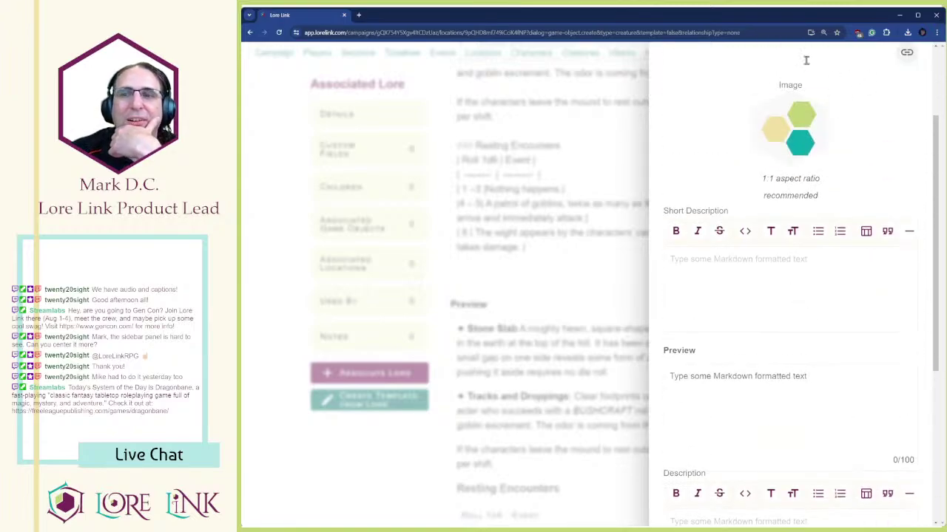
pyautogui.scroll(-1, 762, 278)
pyautogui.scroll(-3, 762, 279)
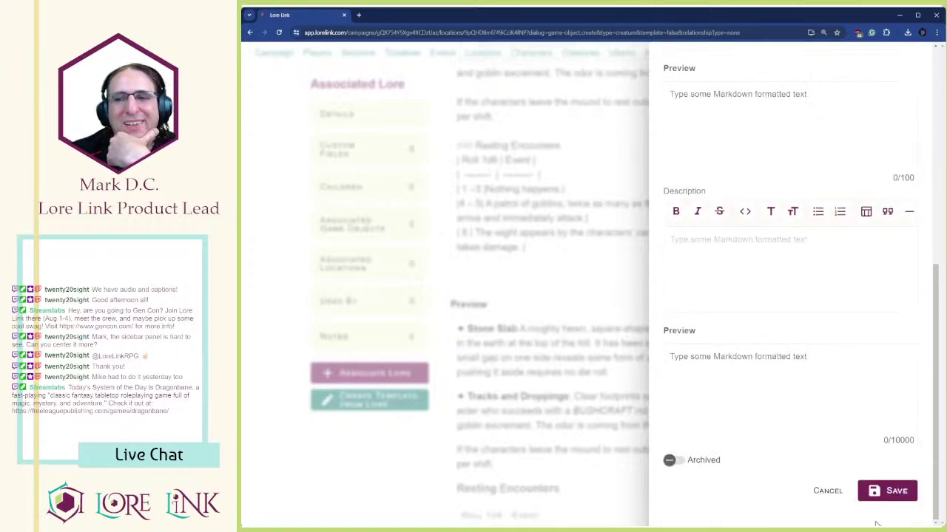
pyautogui.click(891, 491)
# - Replace the word "goblins" in the 4–5 row of the Resting Encounters table with a link to the Goblin creature
pyautogui.scroll(-1, 752, 170)
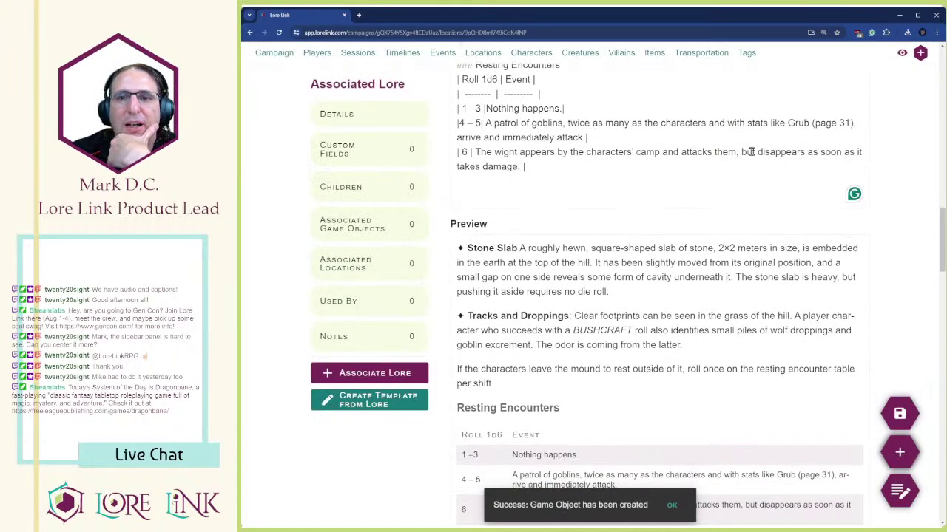
pyautogui.scroll(1, 751, 151)
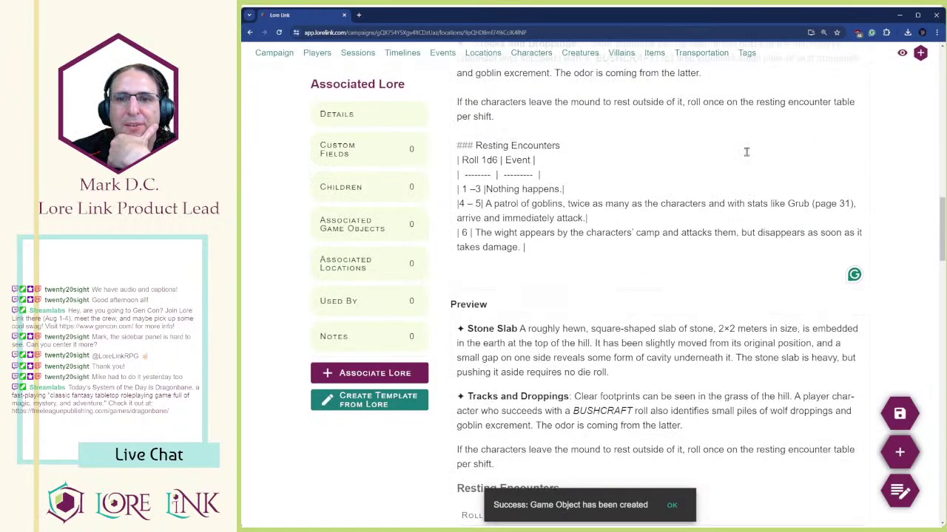
pyautogui.doubleClick(529, 205)
pyautogui.write('@')
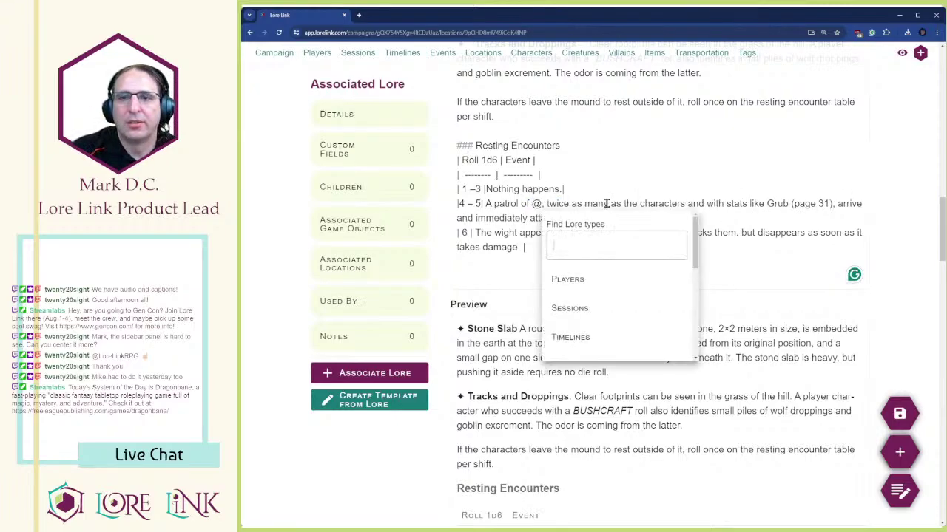
pyautogui.write('cre')
pyautogui.press('Return')
pyautogui.write('Gob')
pyautogui.press('Down')
pyautogui.press('Return')
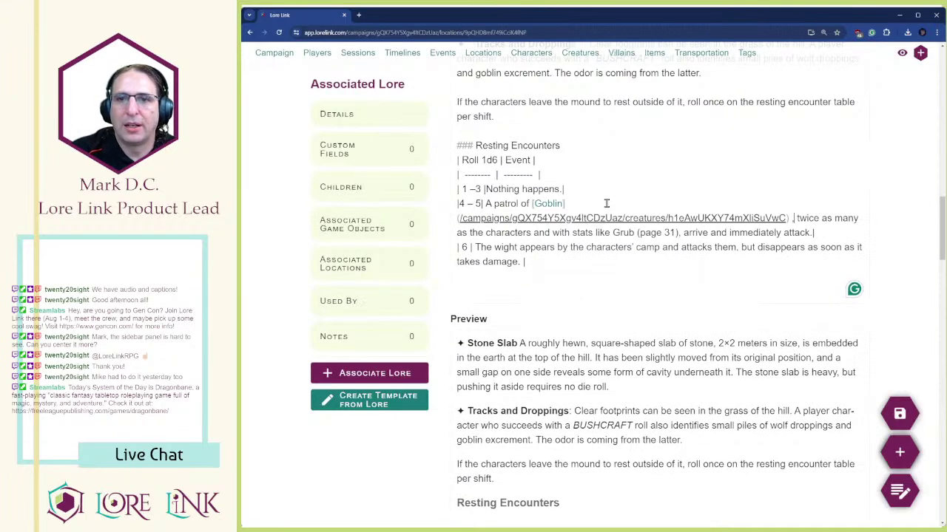
# - Change the Goblin link's text to "Goblins" and remove the space between the link and the comma
pyautogui.scroll(-2, 605, 378)
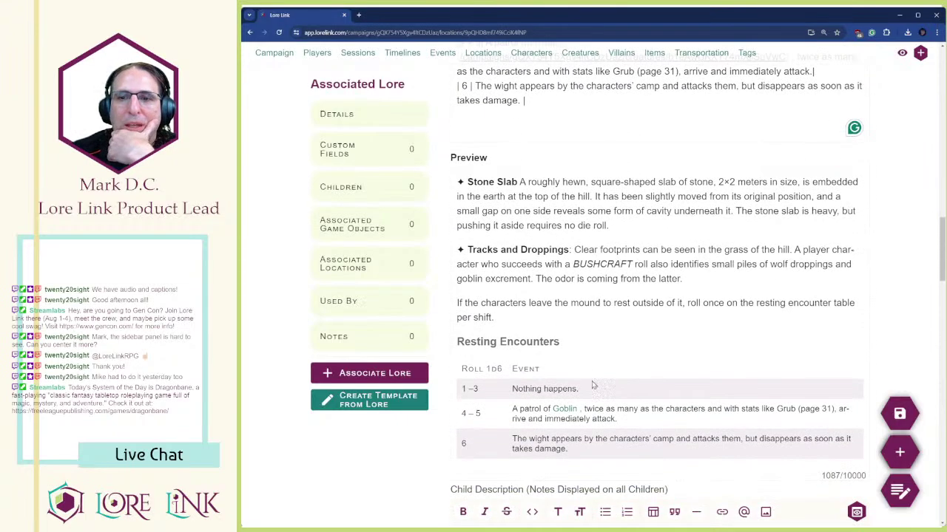
pyautogui.scroll(2, 562, 414)
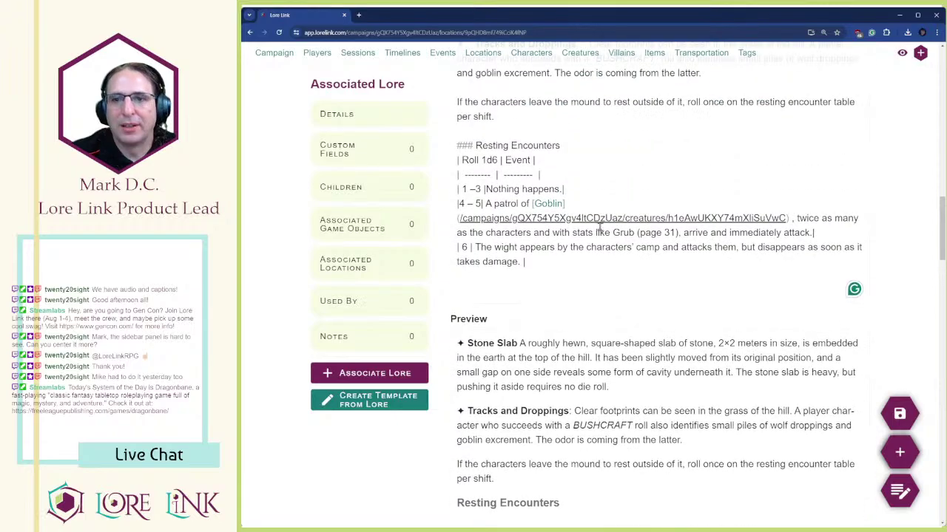
pyautogui.click(563, 202)
pyautogui.write('s')
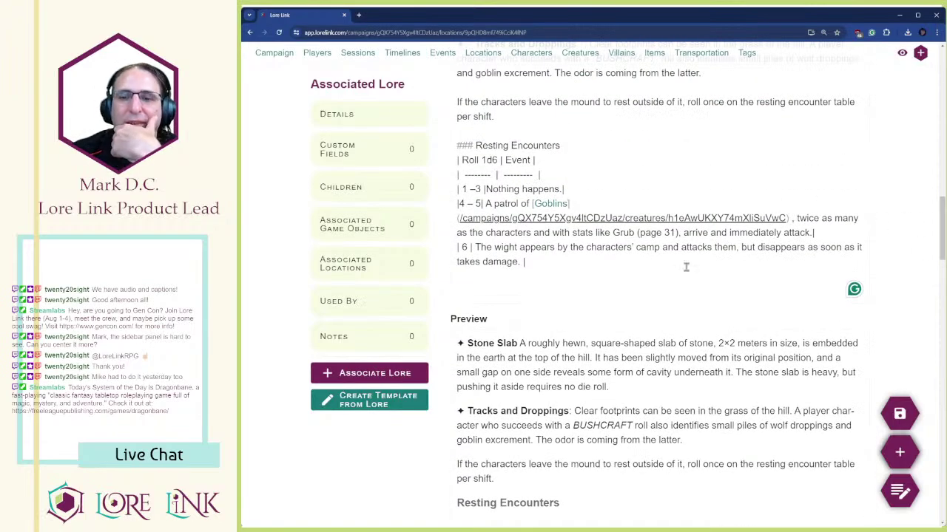
pyautogui.scroll(-2, 725, 239)
pyautogui.scroll(2, 564, 406)
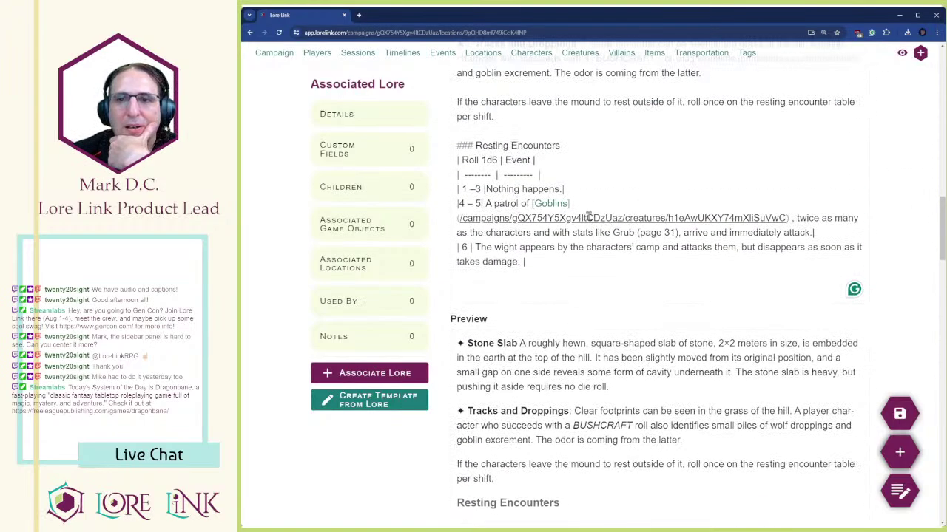
pyautogui.doubleClick(791, 219)
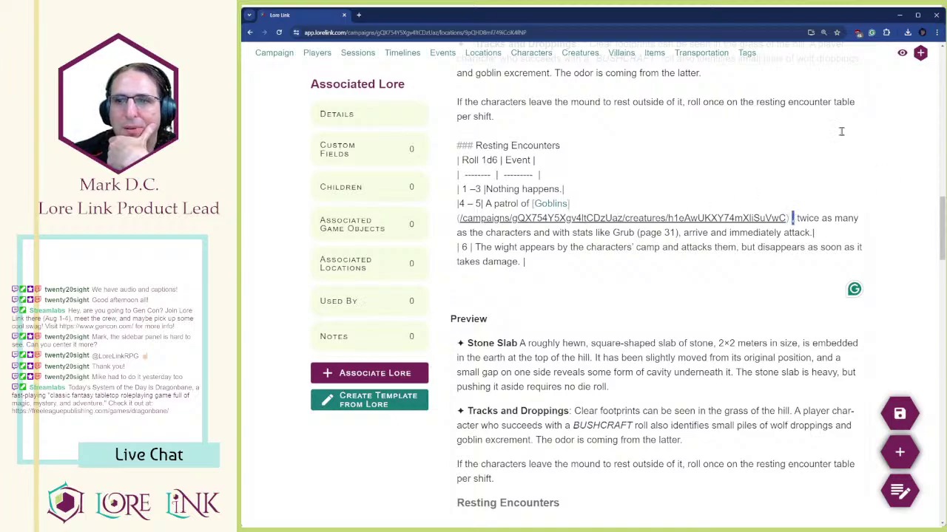
pyautogui.scroll(-2, 655, 169)
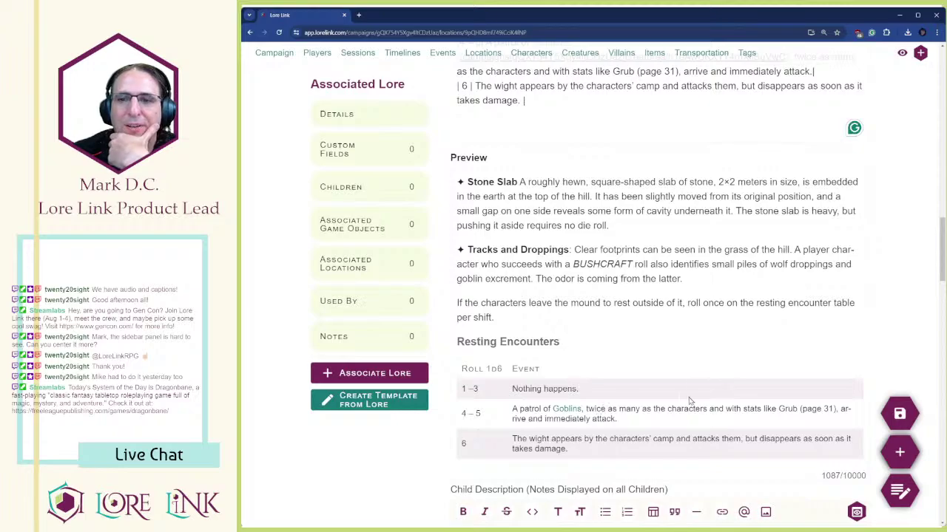
pyautogui.scroll(2, 746, 291)
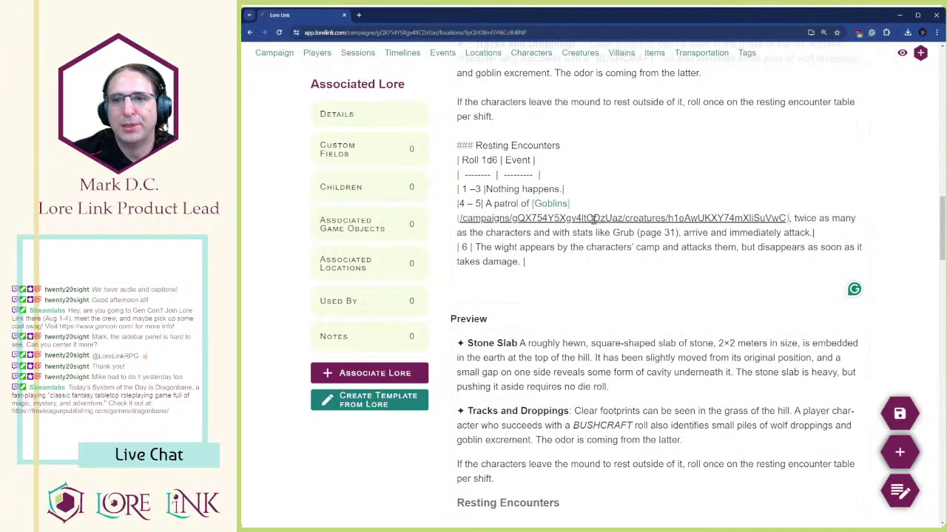
# - Create and save a new character named "Grub"
pyautogui.doubleClick(623, 232)
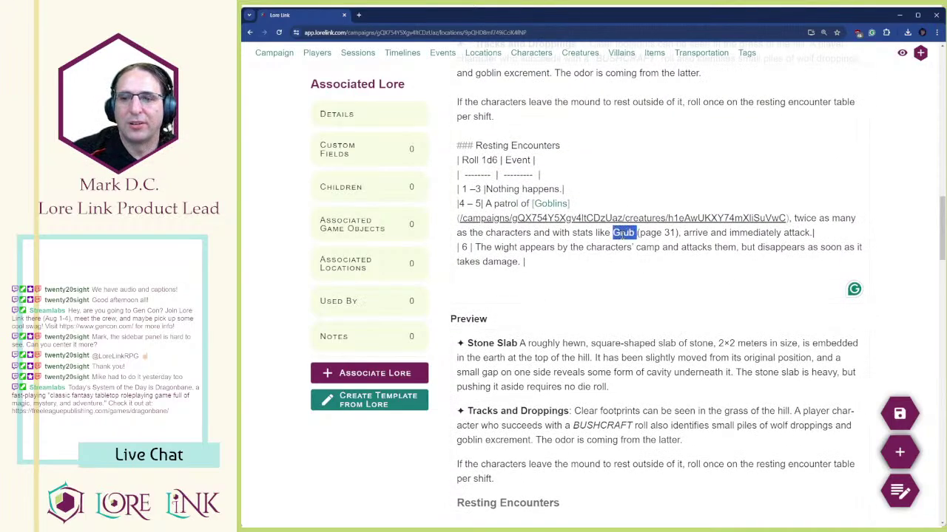
pyautogui.click(899, 452)
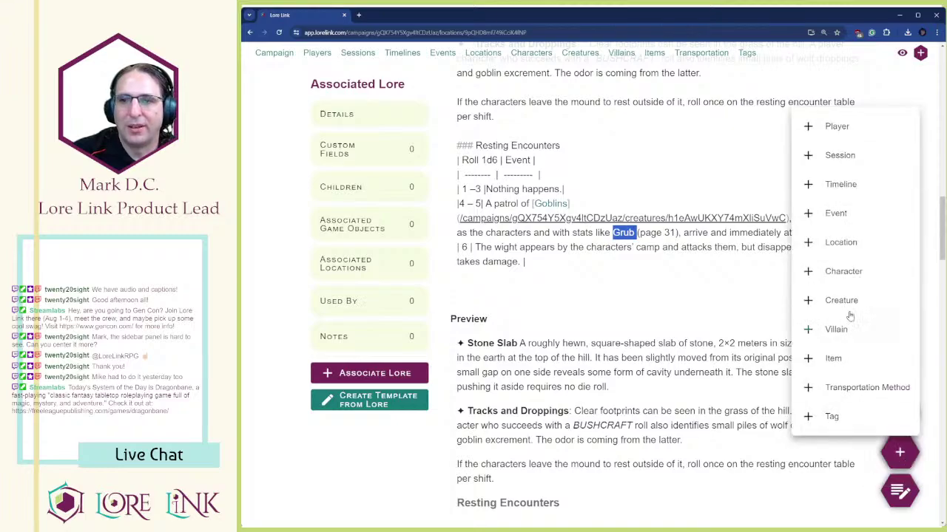
pyautogui.click(844, 272)
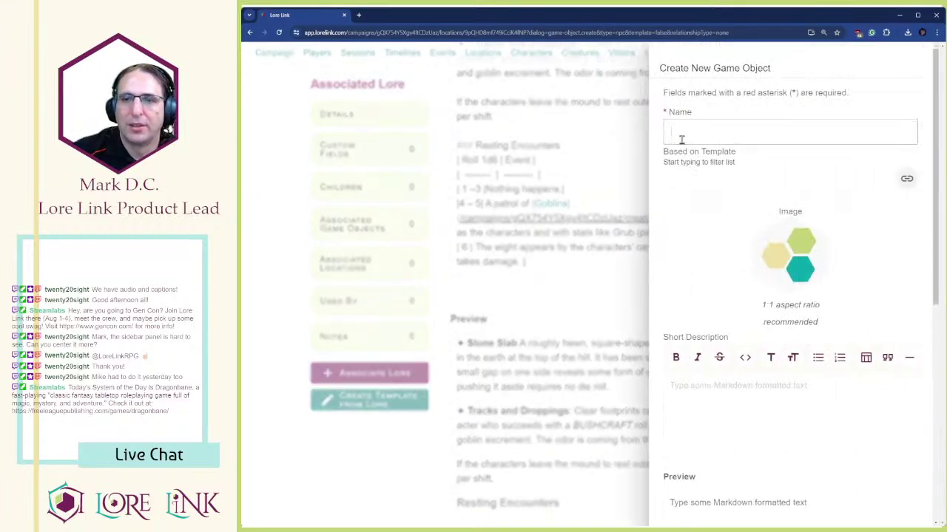
pyautogui.click(735, 176)
pyautogui.click(718, 122)
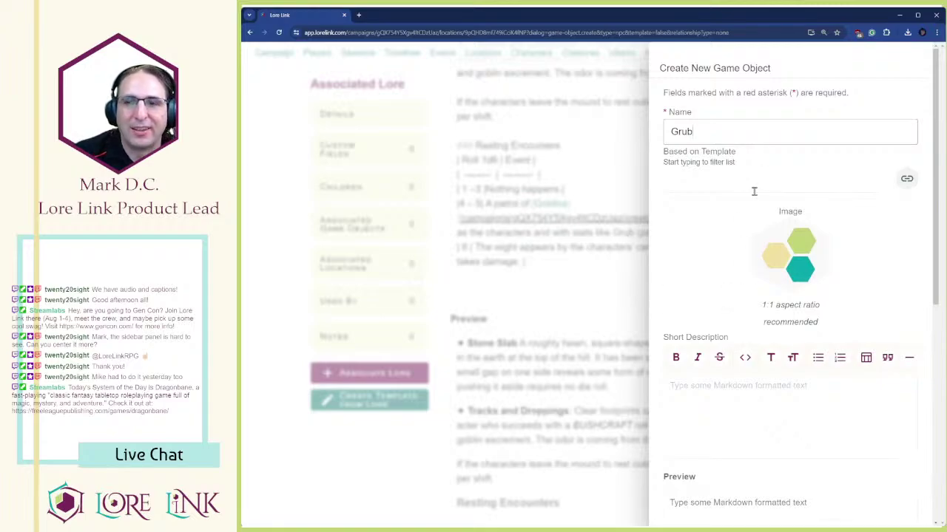
pyautogui.click(703, 406)
pyautogui.scroll(-3, 708, 393)
pyautogui.scroll(2, 687, 363)
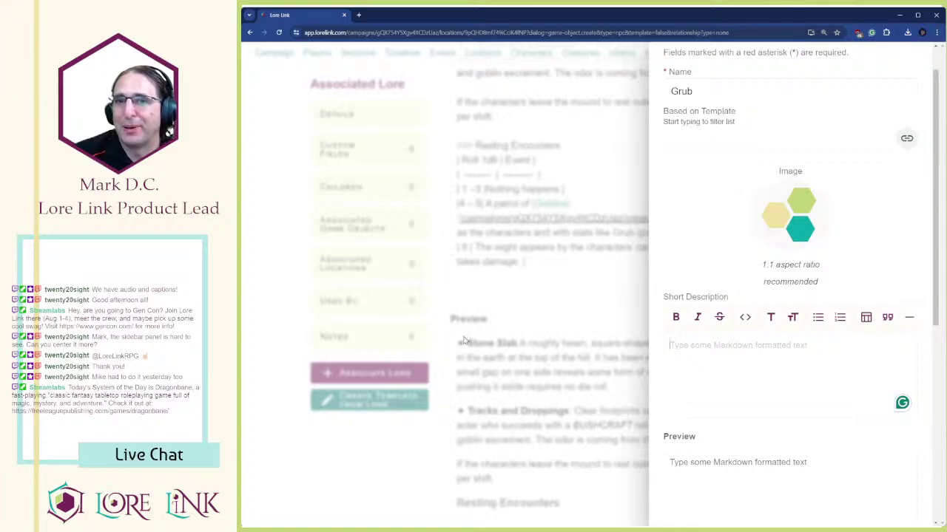
pyautogui.scroll(-5, 725, 357)
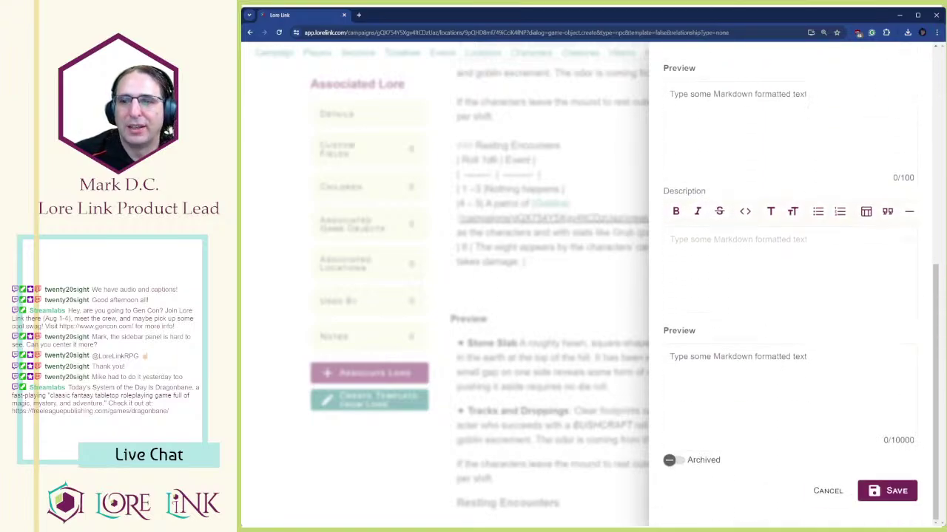
pyautogui.click(895, 492)
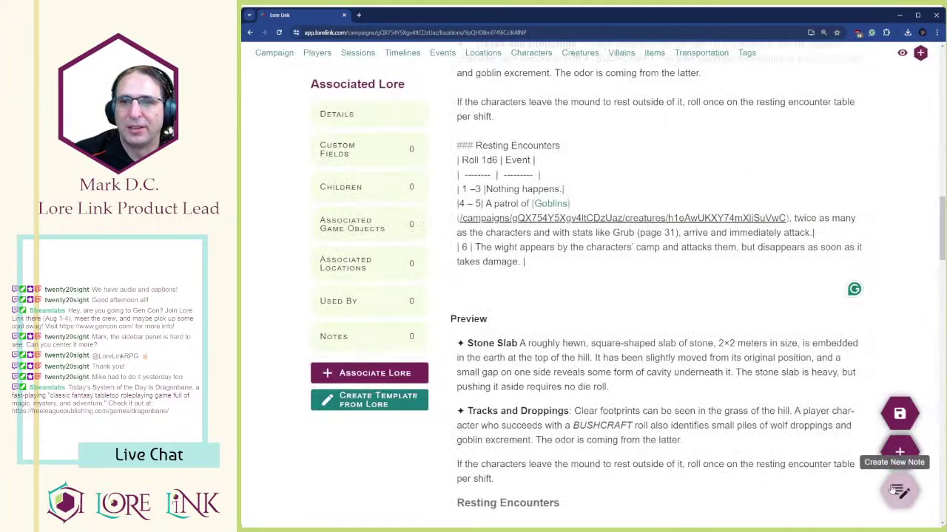
# - Replace the word "Grub" in the 4–5 row with a link to the Grub character
pyautogui.doubleClick(621, 233)
pyautogui.write('@c')
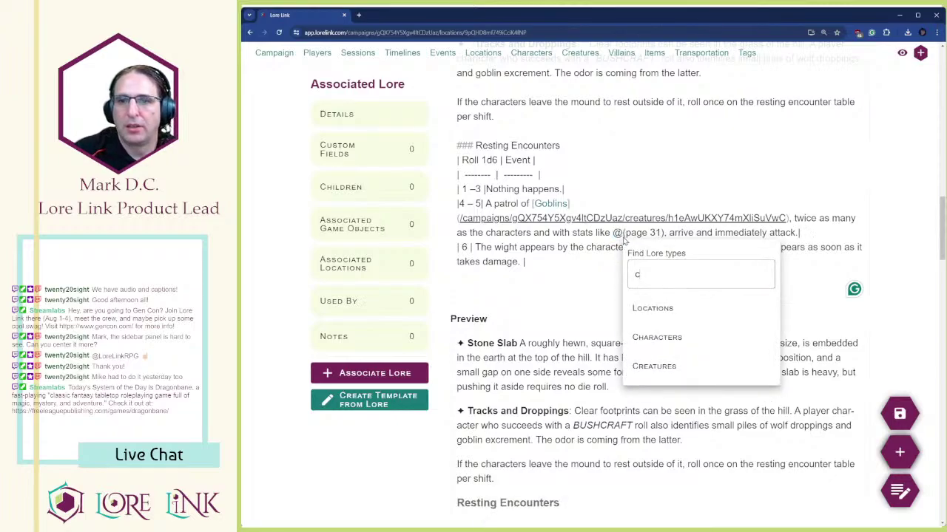
pyautogui.click(660, 342)
pyautogui.write('Grub')
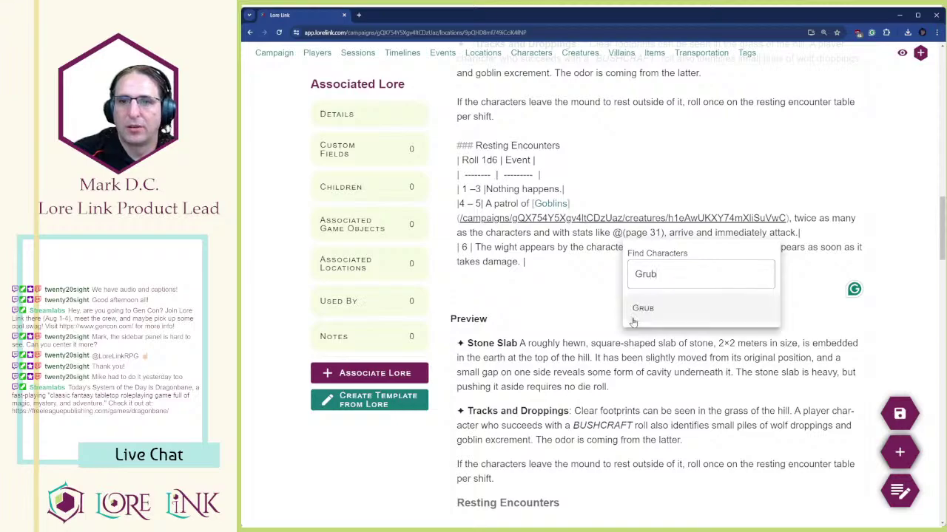
pyautogui.click(634, 314)
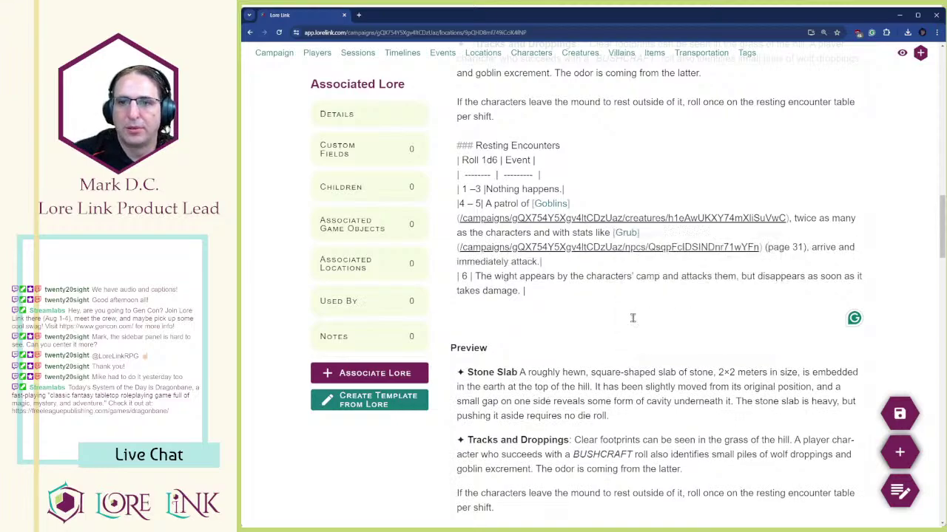
# - Delete the "(page 31)" reference after the Grub link, leaving the comma directly behind the link
pyautogui.scroll(-5, 710, 233)
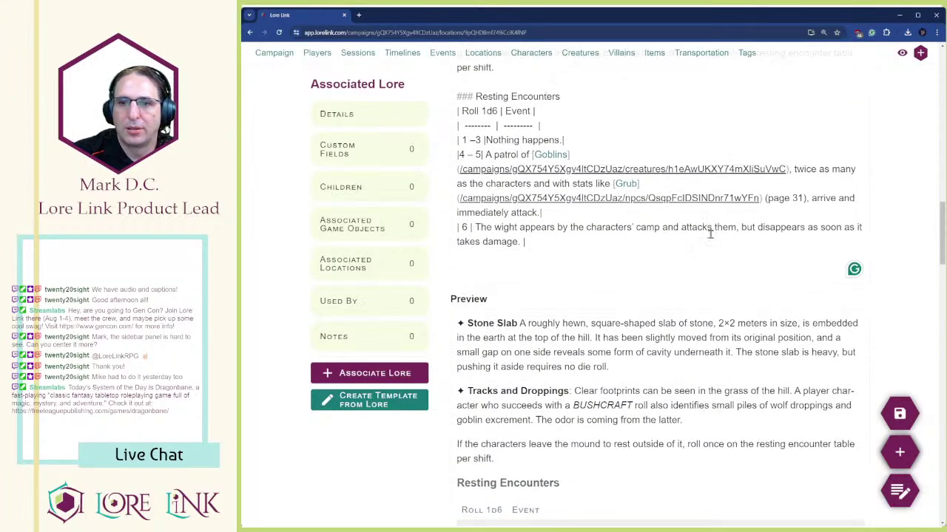
pyautogui.scroll(3, 696, 322)
pyautogui.press('Delete')
pyautogui.press('Delete')
pyautogui.press('Delete')
pyautogui.press('Delete')
pyautogui.press('Delete')
pyautogui.press('Delete')
pyautogui.press('Delete')
pyautogui.press('Delete')
pyautogui.press('Delete')
pyautogui.press('Delete')
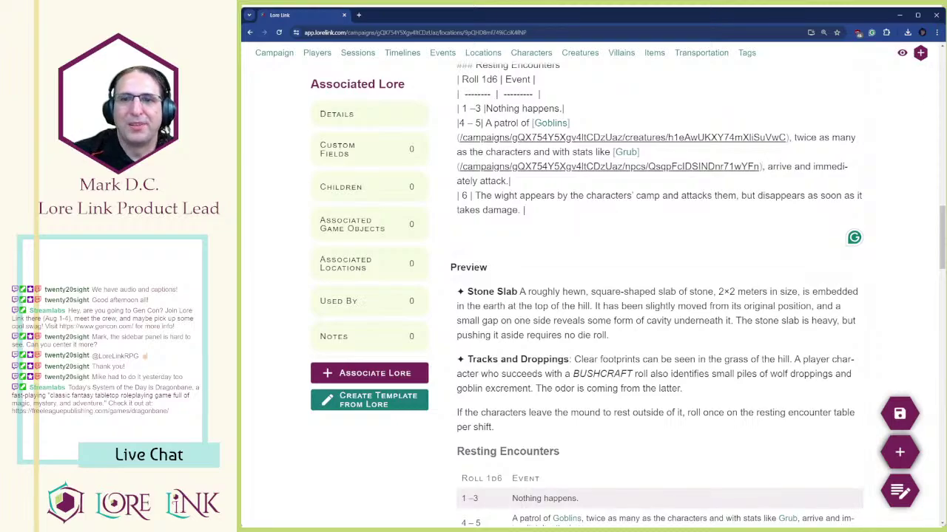
# - Create and save a new creature named "The Wight"
pyautogui.click(514, 195)
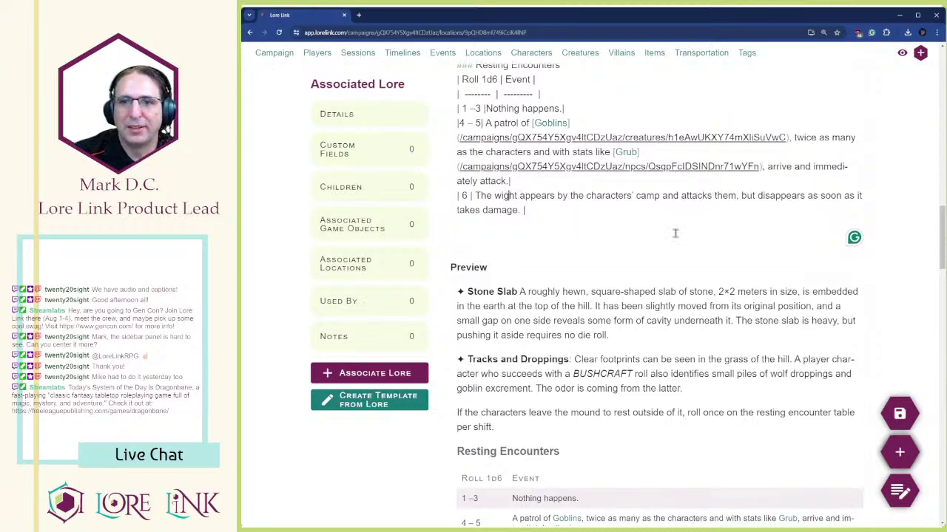
pyautogui.click(899, 452)
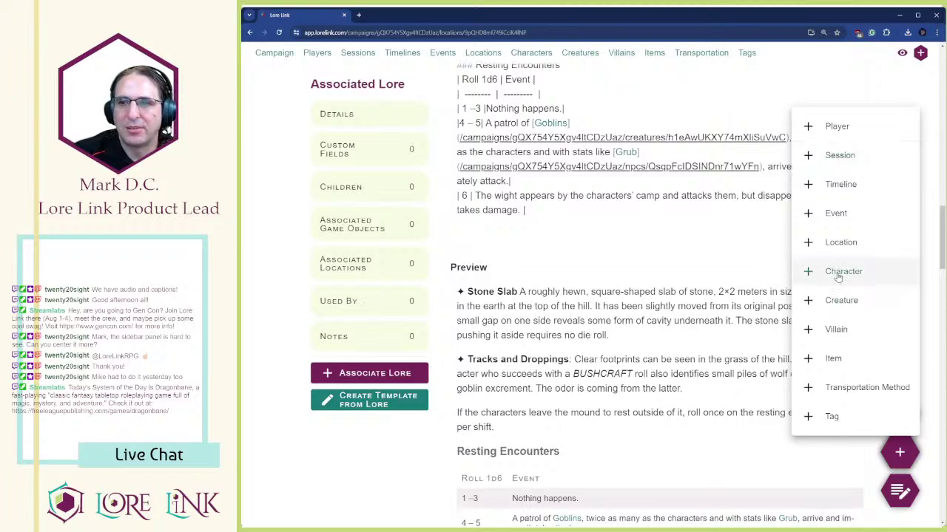
pyautogui.click(841, 300)
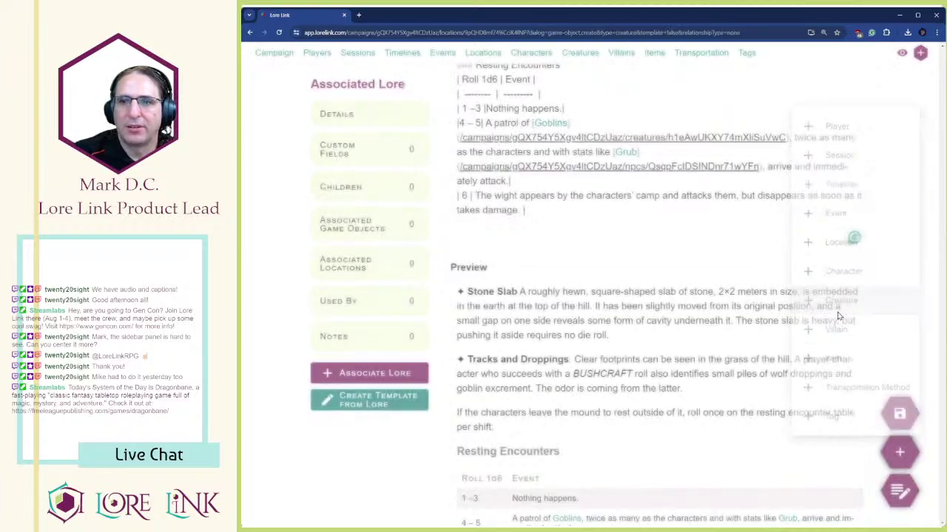
pyautogui.write('ight')
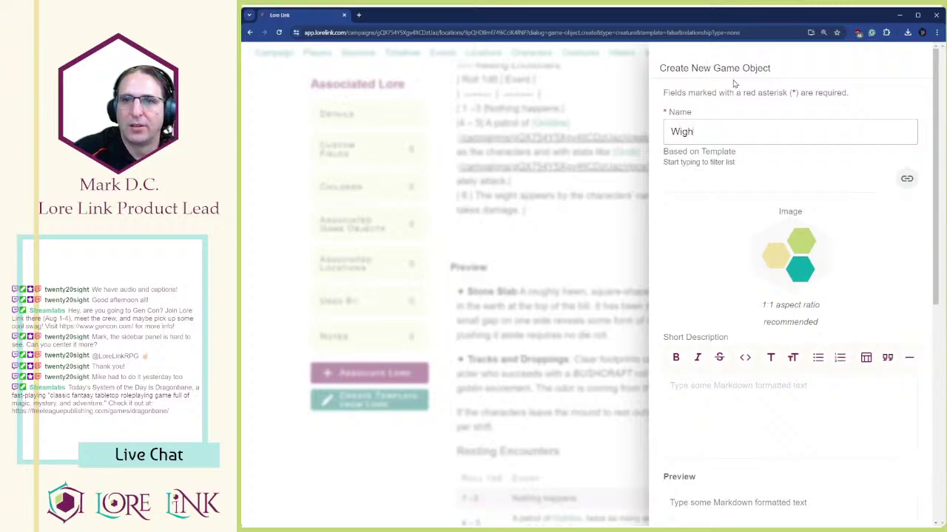
pyautogui.press('Home')
pyautogui.write('The')
pyautogui.scroll(-5, 797, 175)
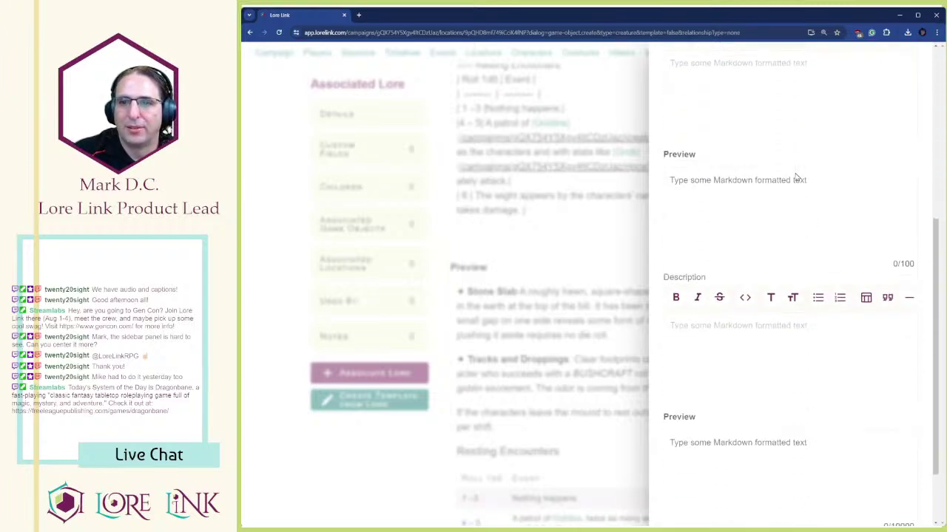
pyautogui.scroll(-3, 797, 175)
pyautogui.click(895, 500)
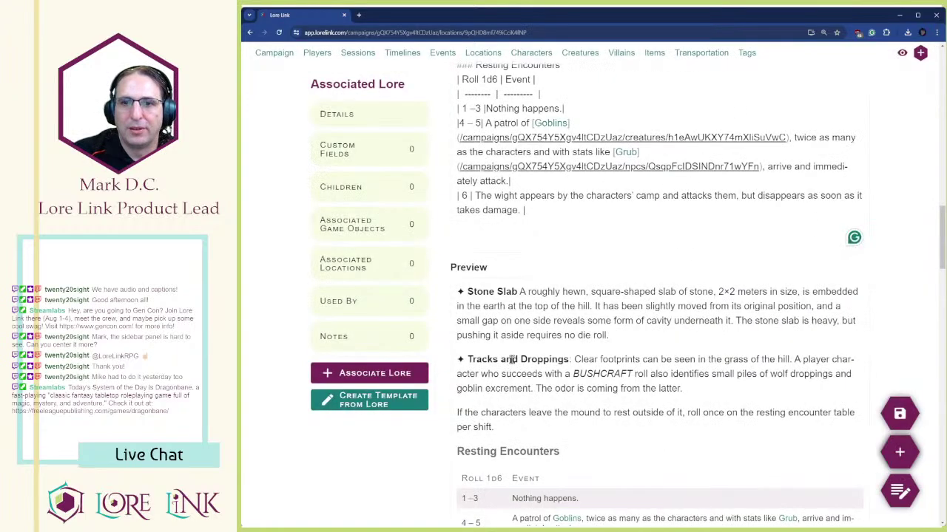
# - Replace the words "The wight" in row 6 of the Resting Encounters table with a link to The Wight creature and save the location
pyautogui.click(517, 196)
pyautogui.press('BackSpace')
pyautogui.press('BackSpace')
pyautogui.press('BackSpace')
pyautogui.press('BackSpace')
pyautogui.press('BackSpace')
pyautogui.press('BackSpace')
pyautogui.press('BackSpace')
pyautogui.press('BackSpace')
pyautogui.press('BackSpace')
pyautogui.write('@')
pyautogui.write('Crea')
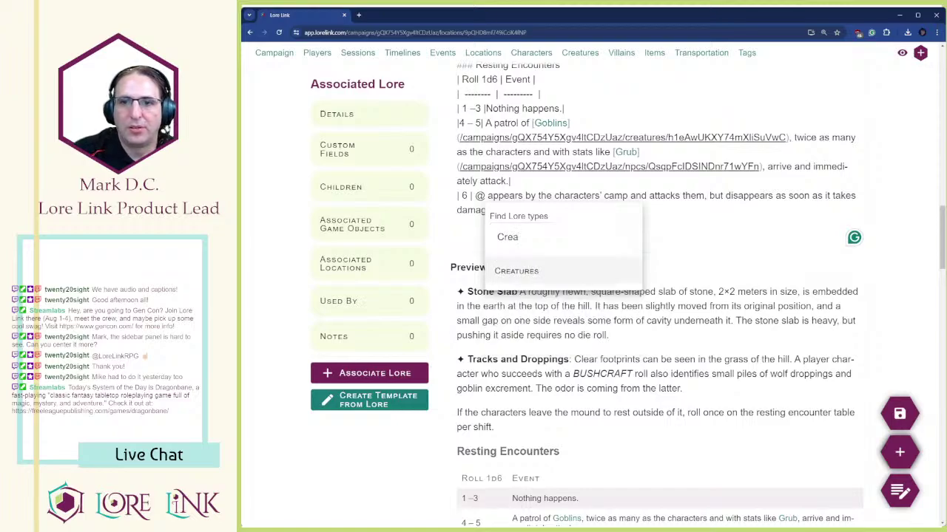
pyautogui.press('Return')
pyautogui.write('W')
pyautogui.press('BackSpace')
pyautogui.write('Thje')
pyautogui.press('BackSpace')
pyautogui.press('BackSpace')
pyautogui.write('e Wi')
pyautogui.press('Return')
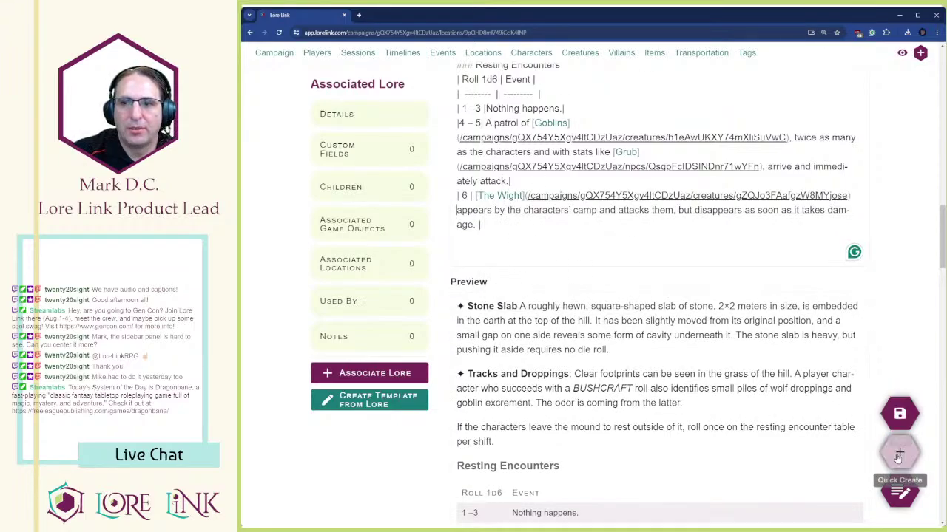
pyautogui.click(899, 418)
# - Check The Wight link in the Resting Encounters preview by opening its creature page, and return to the location
pyautogui.scroll(-8, 592, 252)
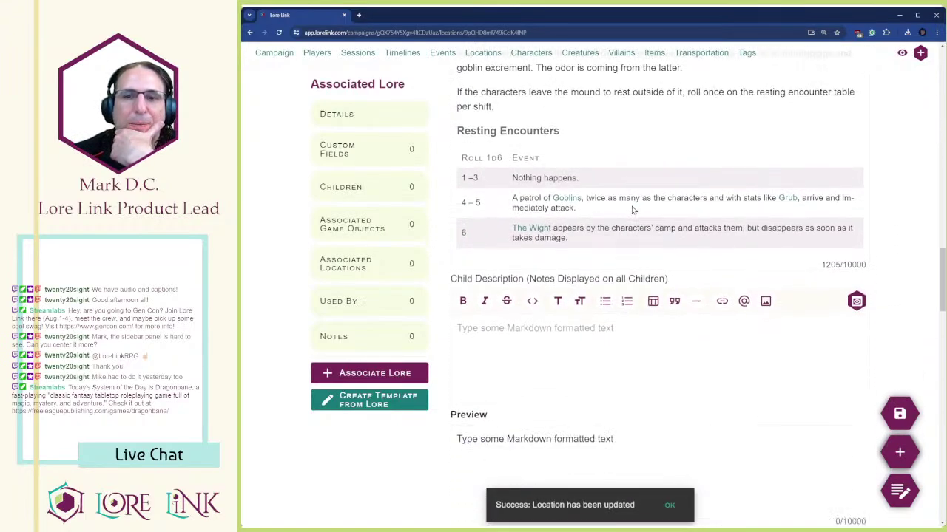
pyautogui.scroll(-3, 635, 215)
pyautogui.scroll(5, 632, 218)
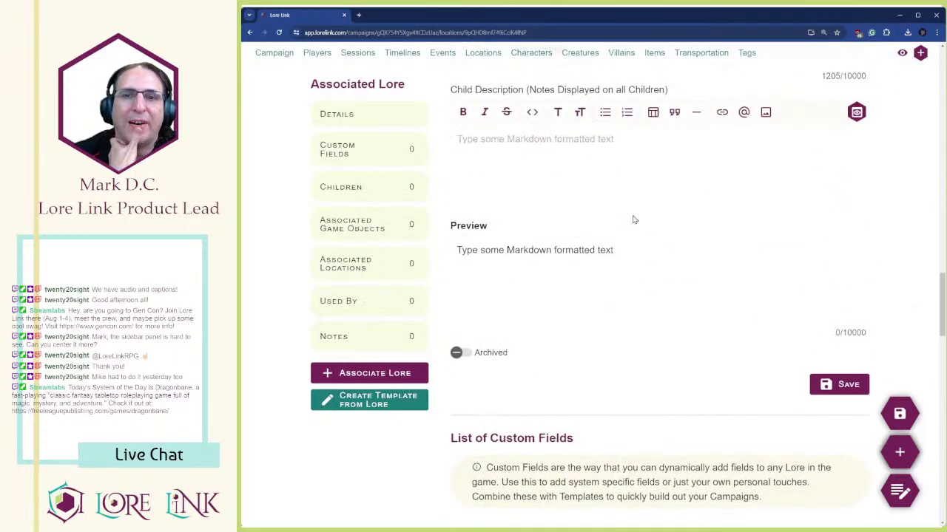
pyautogui.scroll(2, 615, 225)
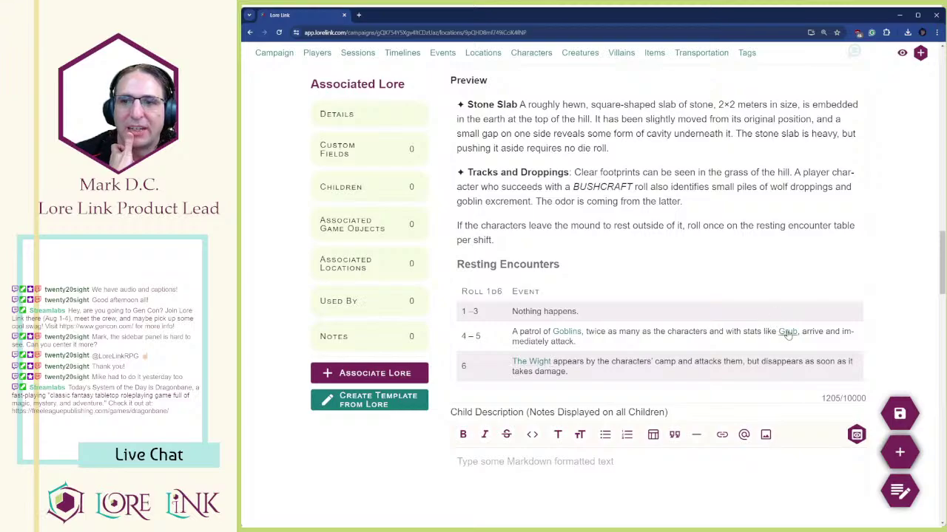
pyautogui.click(530, 365)
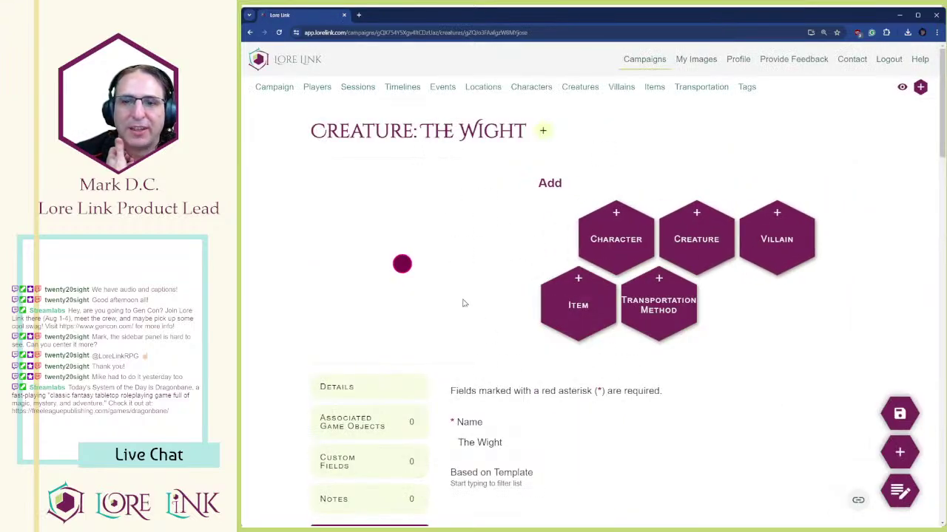
pyautogui.scroll(-2, 465, 302)
pyautogui.hotkey('alt', 'Left')
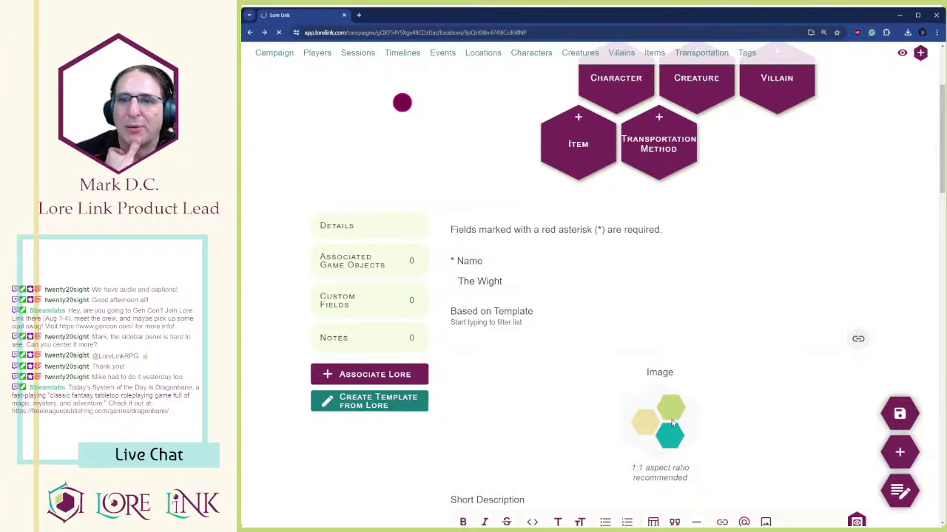
# - Open The Wight link from the description preview in a separate browser tab and close that tab again
pyautogui.scroll(-9, 624, 384)
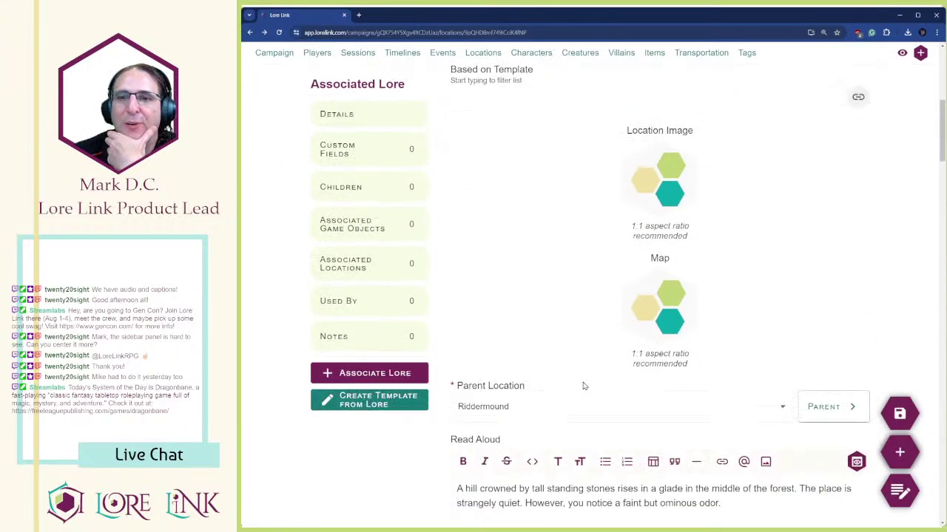
pyautogui.scroll(-6, 582, 384)
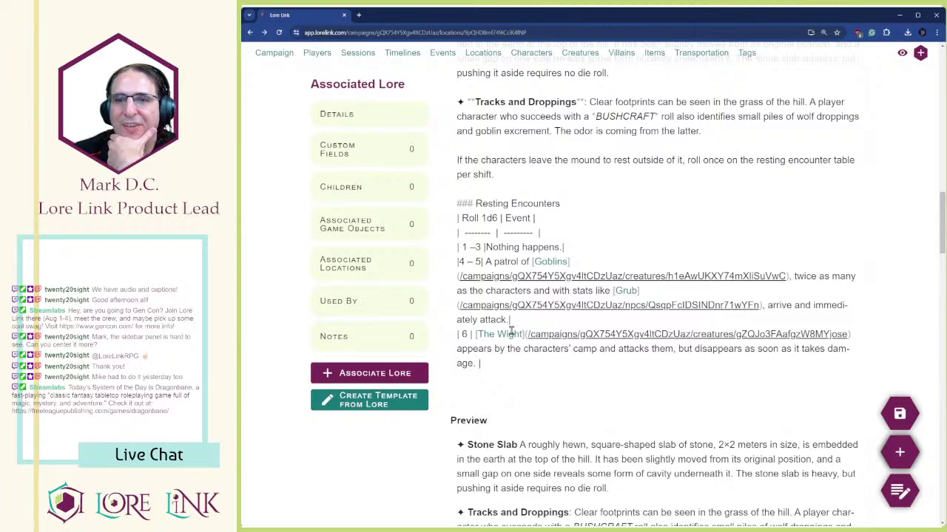
pyautogui.scroll(-5, 505, 340)
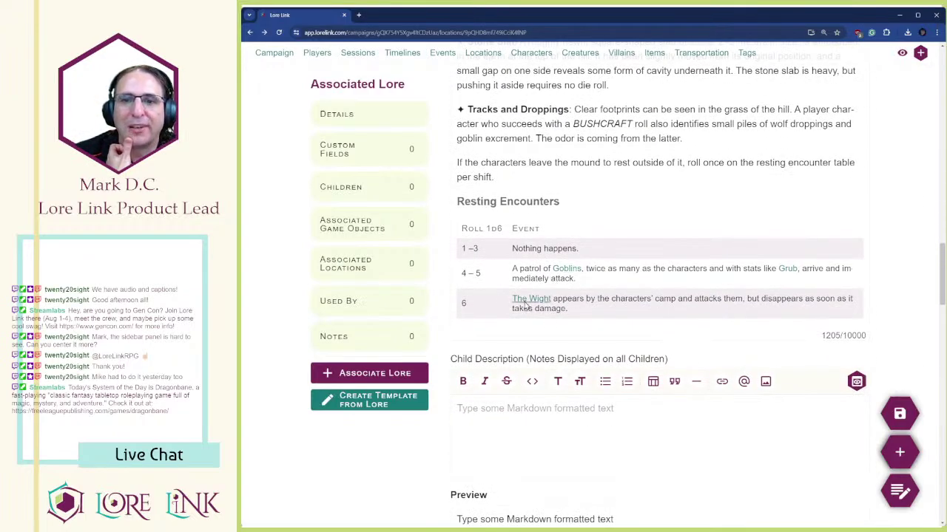
pyautogui.middleClick(547, 300)
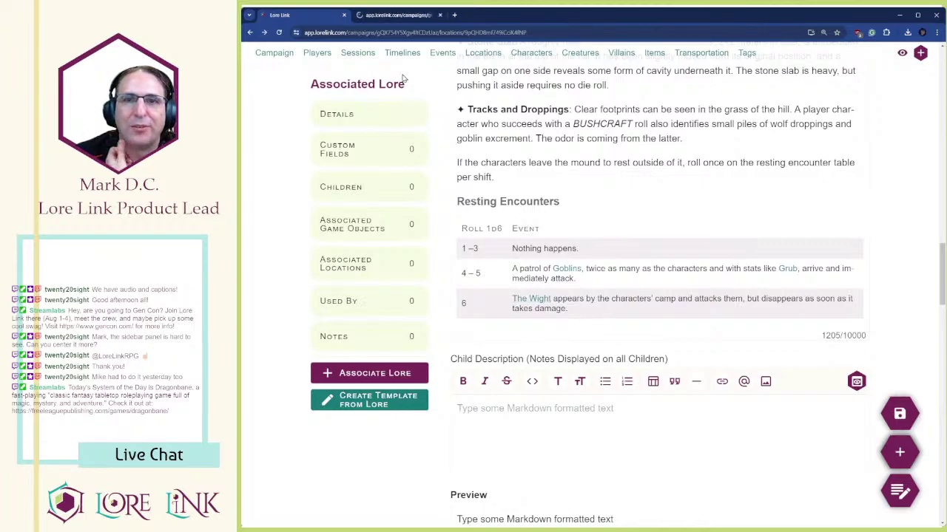
pyautogui.click(439, 16)
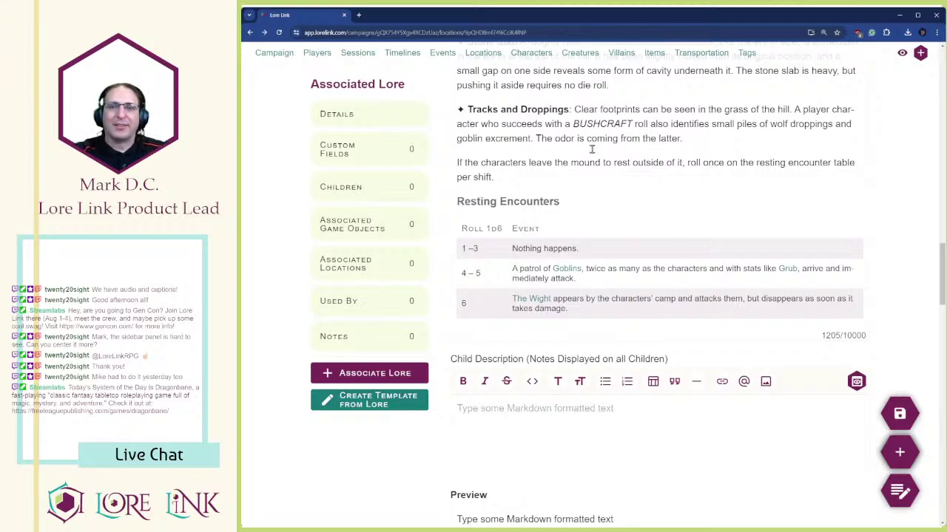
# - Save the location, and look over the campaign's creature list in a separate browser tab before closing it
pyautogui.click(662, 269)
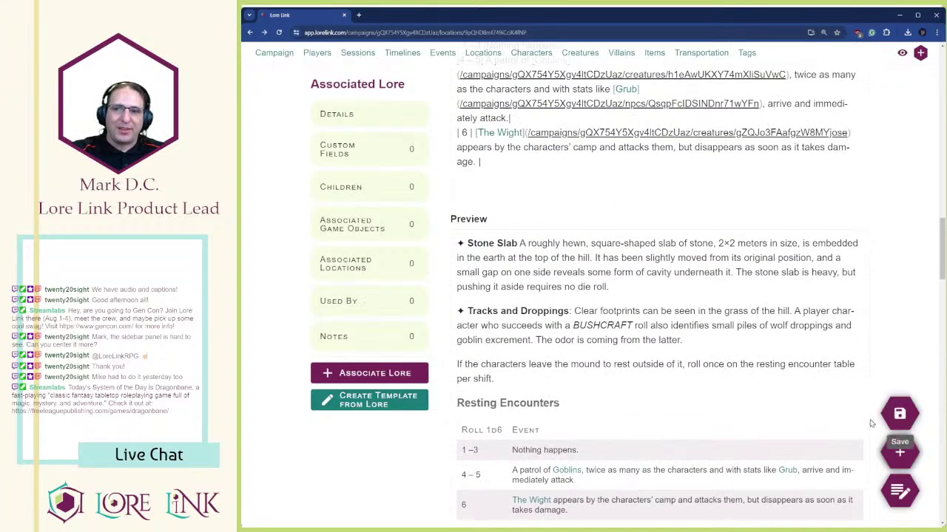
pyautogui.click(899, 414)
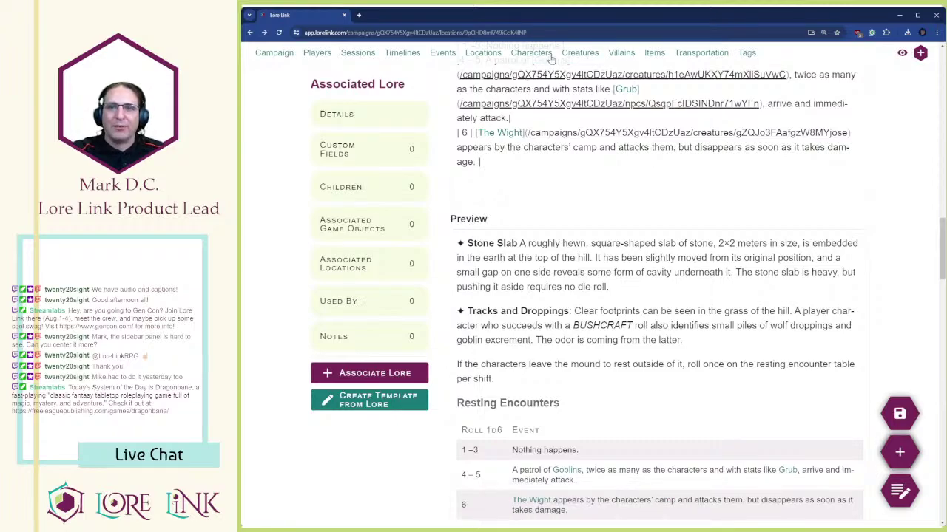
pyautogui.click(592, 54)
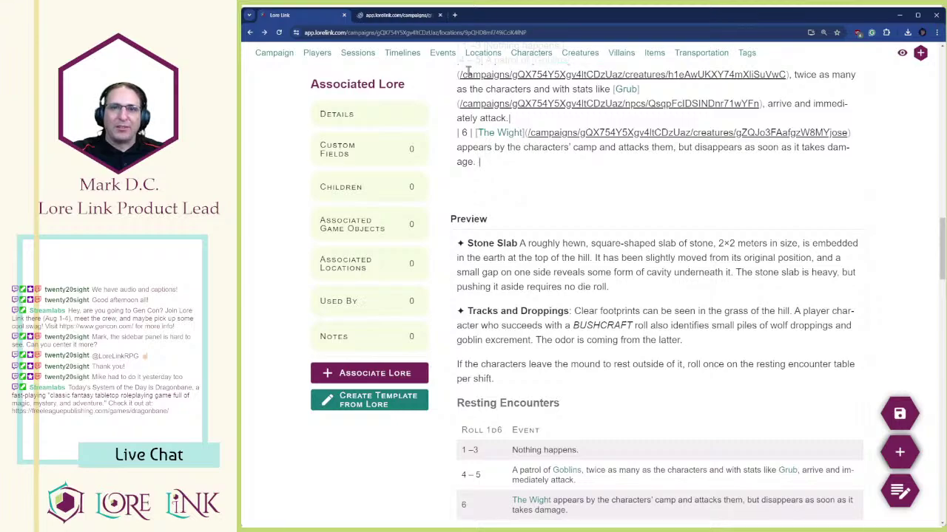
pyautogui.scroll(-3, 492, 241)
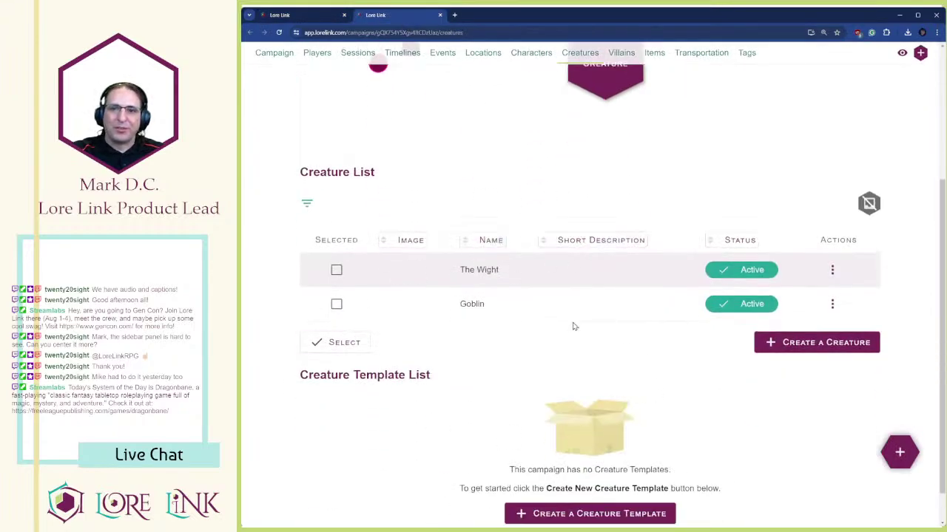
pyautogui.scroll(2, 706, 273)
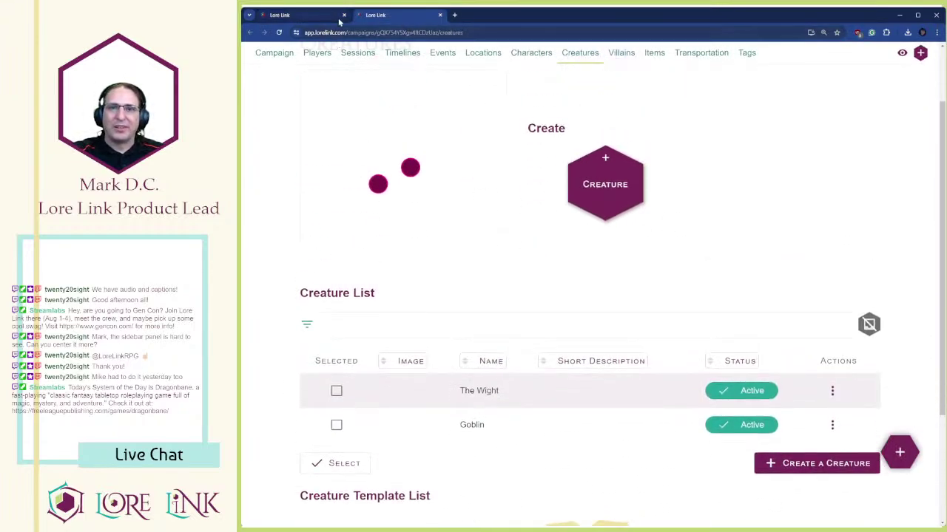
pyautogui.click(441, 14)
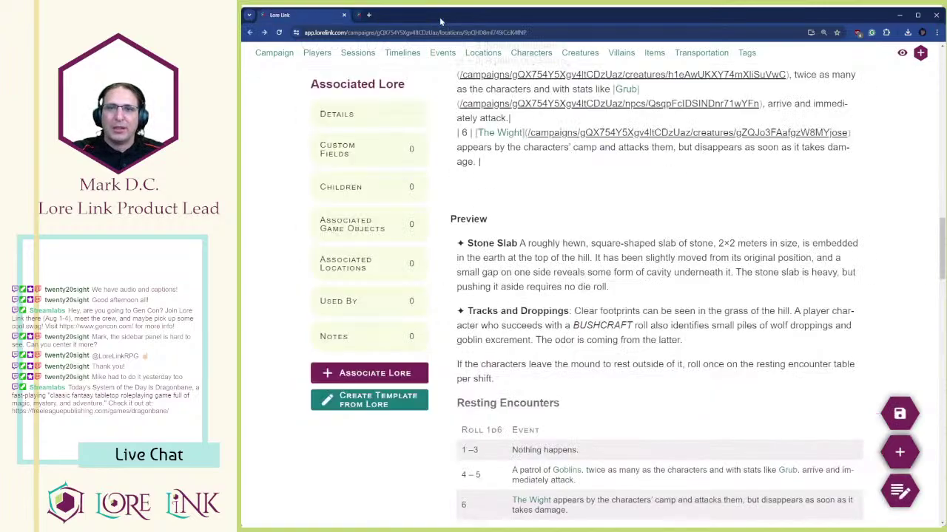
# - Go from 1 - The Burial Mound to its parent location, Riddermound
pyautogui.scroll(5, 603, 315)
pyautogui.scroll(10, 563, 262)
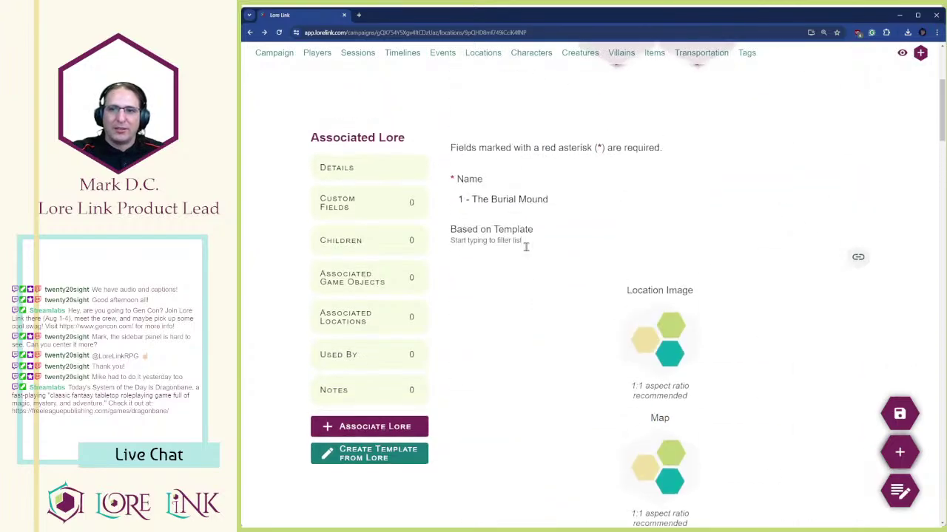
pyautogui.scroll(-5, 525, 237)
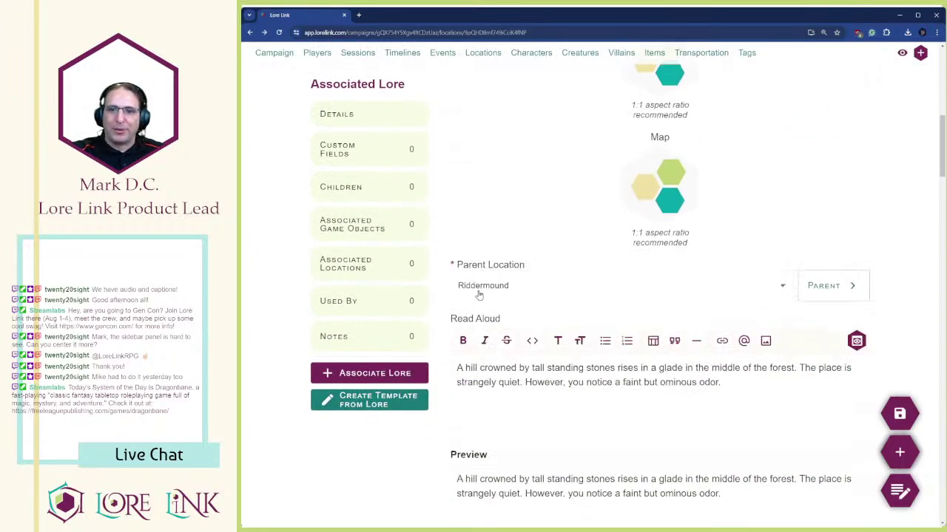
pyautogui.click(834, 296)
# - Fill Riddermound's Child Description with the random events paragraph from "For every stretch of time the player characters spend" to "choose a suitable event."
pyautogui.scroll(-9, 629, 155)
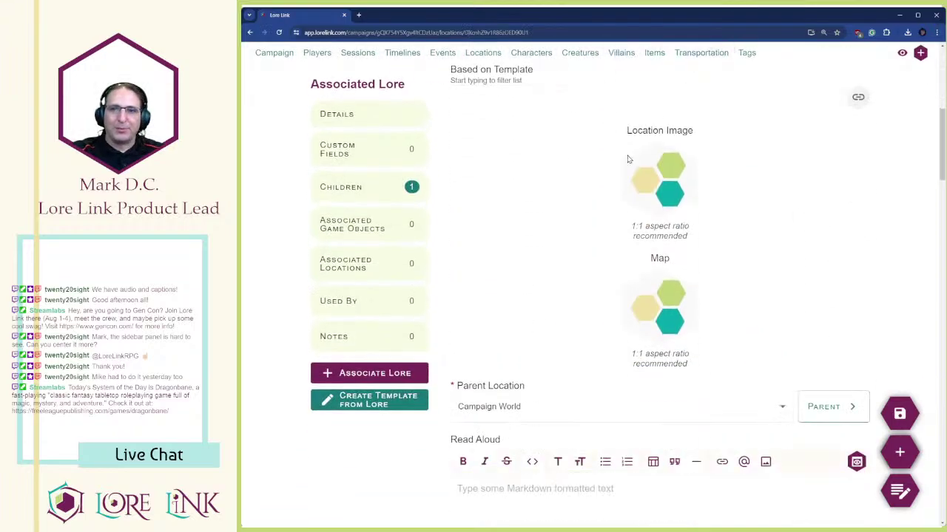
pyautogui.scroll(-6, 644, 177)
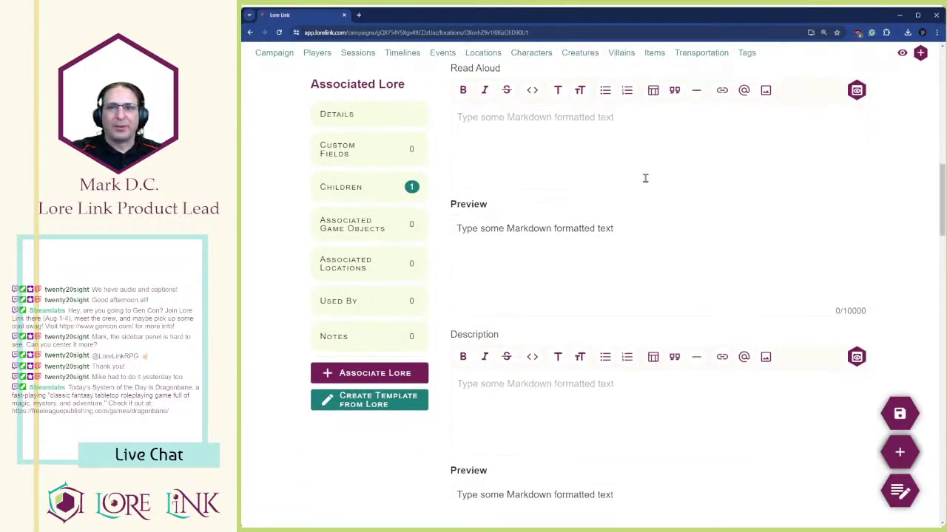
pyautogui.click(548, 209)
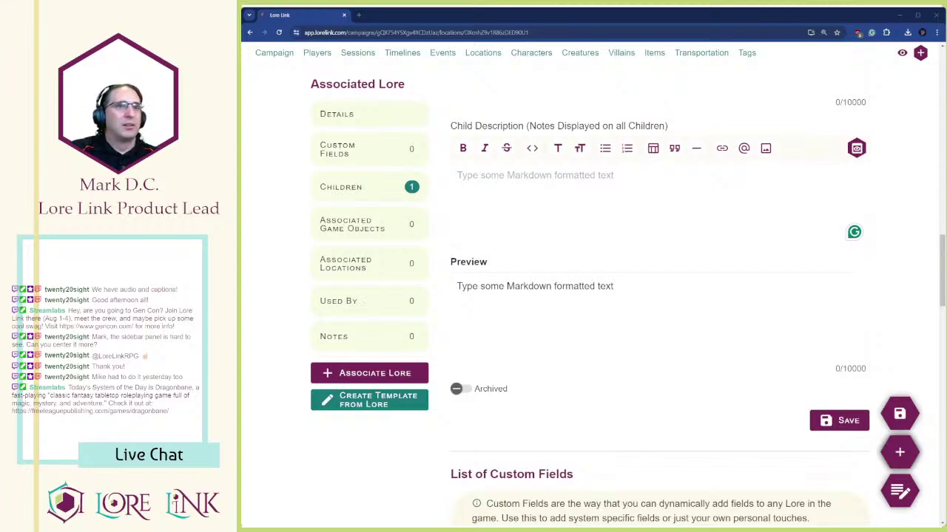
pyautogui.click(481, 197)
pyautogui.write('For every stretch of time the player characters spend in a room, searching it or taking a stretch rest, you can roll on the table below. The room descriptions indicate where random events can take place, and which die to roll. You can also simply choose a suitable event.')
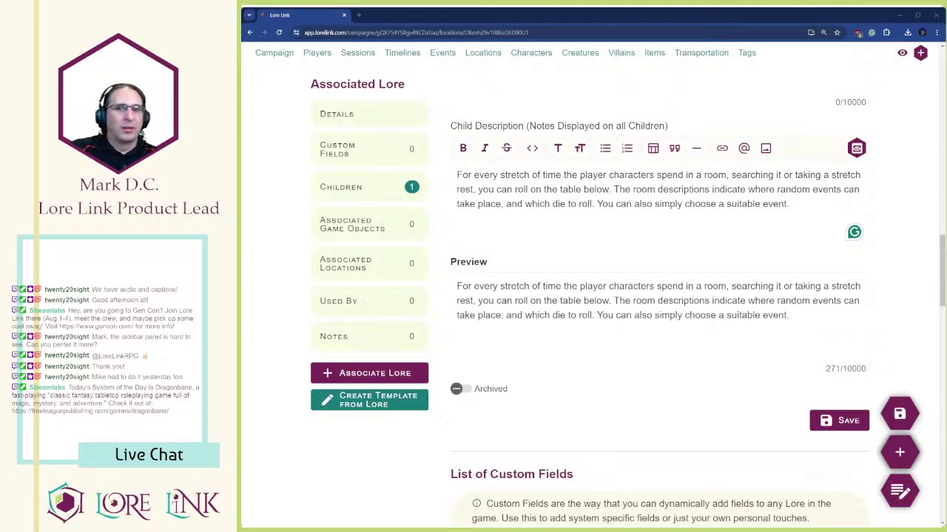
pyautogui.moveTo(669, 204); pyautogui.dragTo(674, 205)
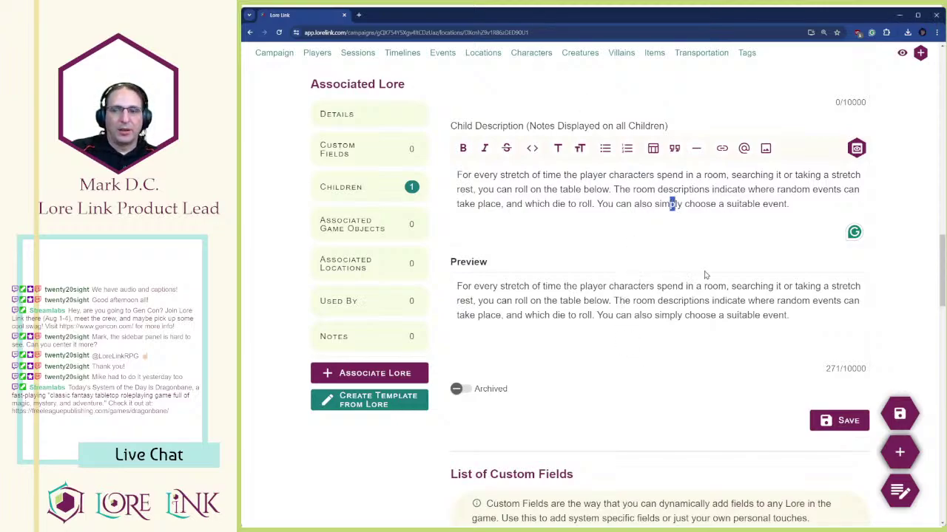
pyautogui.scroll(-1, 676, 217)
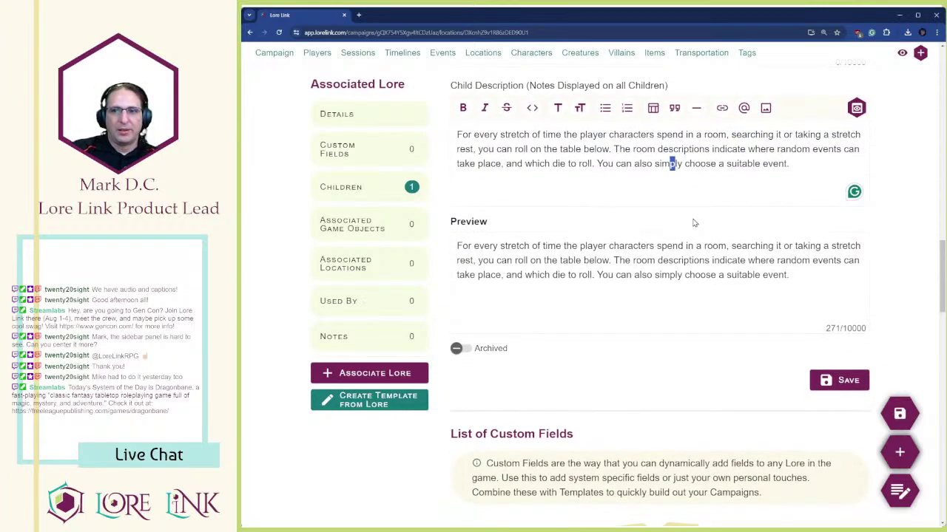
# - Paste the "ROLL EVENT" random event entries below the child description paragraph, separated by a blank line
pyautogui.click(791, 164)
pyautogui.press('Return')
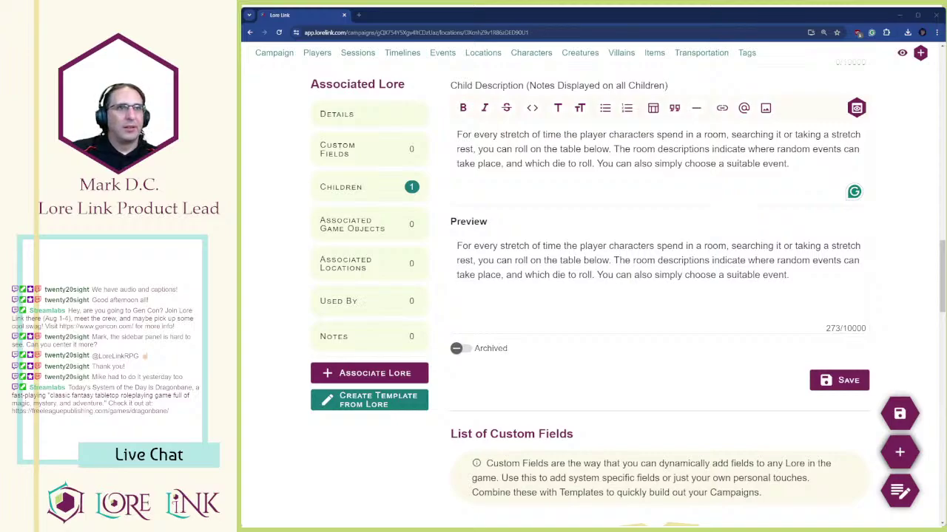
pyautogui.press('Return')
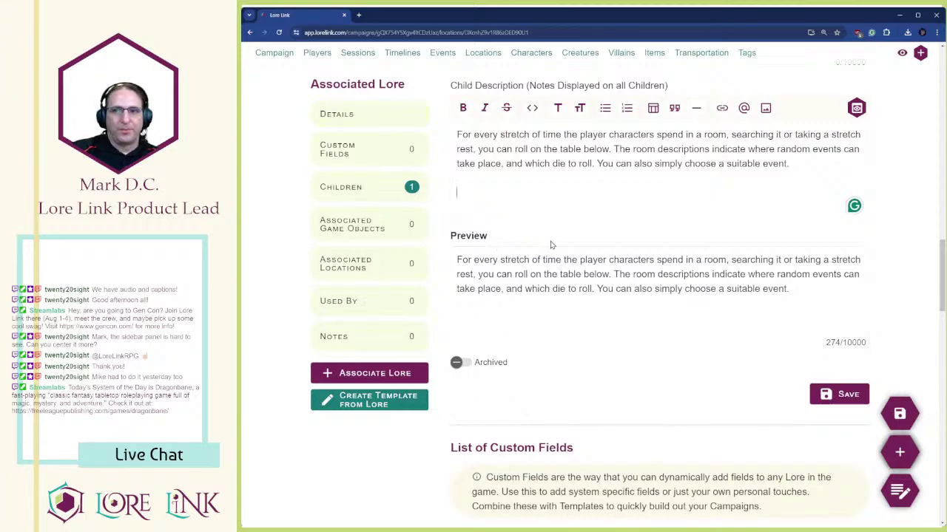
pyautogui.hotkey('ctrl', 'v')
pyautogui.scroll(-3, 518, 214)
pyautogui.scroll(2, 489, 185)
# - Insert a three-column Markdown table template after "You", copy it, and remove it with its blank lines so the sentence is joined again
pyautogui.click(615, 123)
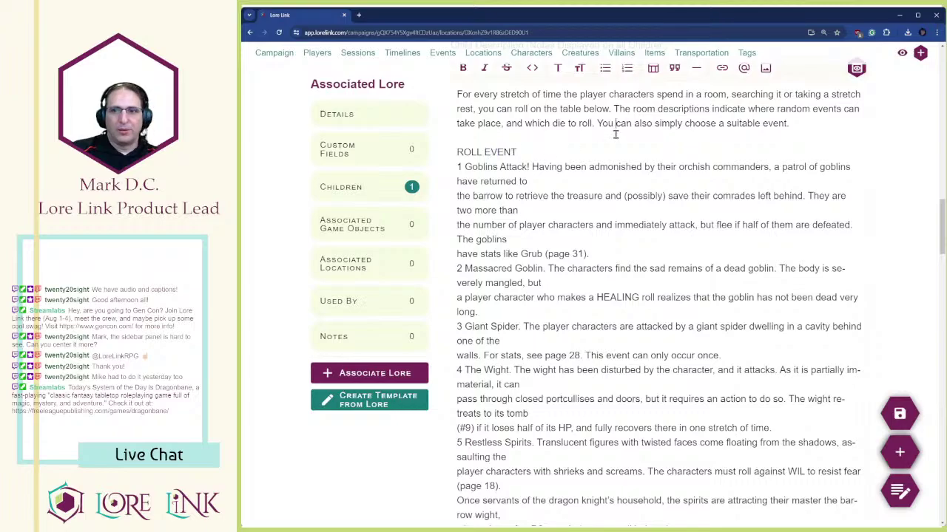
pyautogui.scroll(1, 617, 133)
pyautogui.click(653, 108)
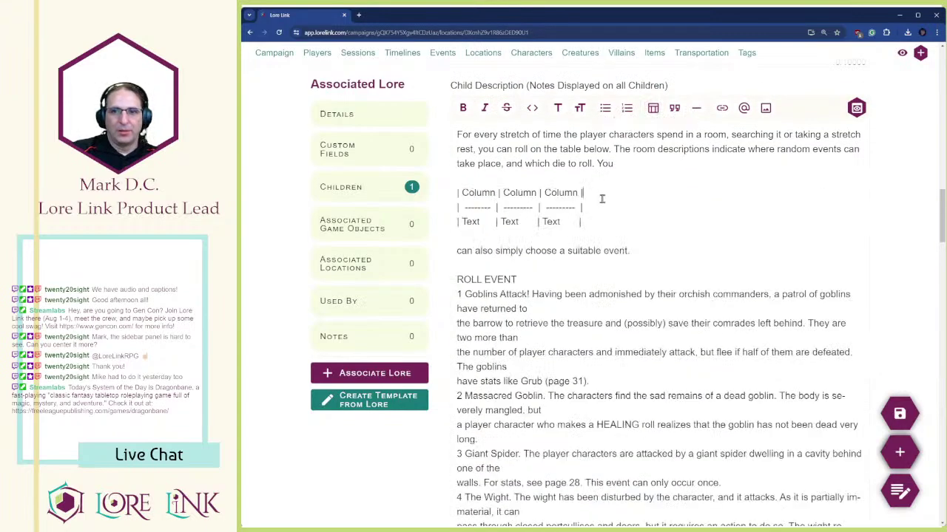
pyautogui.moveTo(590, 220); pyautogui.dragTo(381, 191)
pyautogui.hotkey('ctrl', 'c')
pyautogui.press('BackSpace')
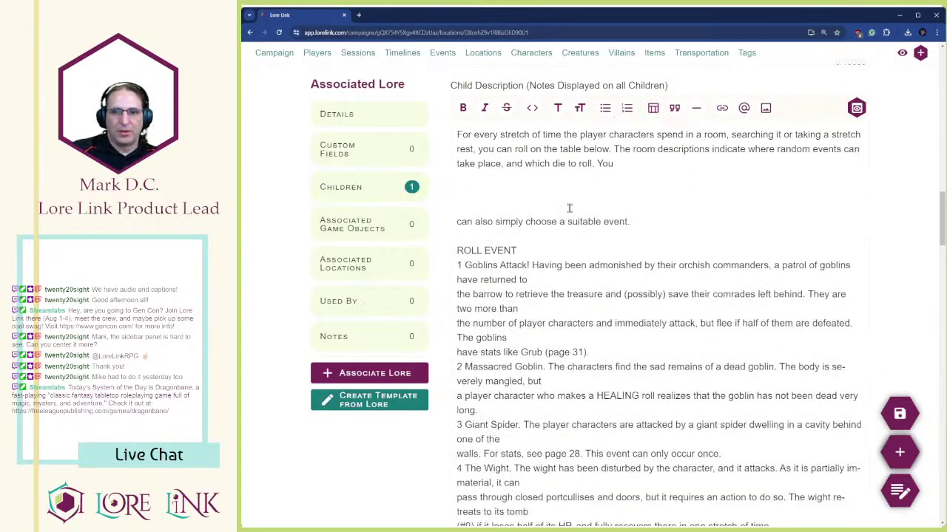
pyautogui.press('BackSpace')
pyautogui.press('BackSpace')
pyautogui.press('BackSpace')
pyautogui.press('BackSpace')
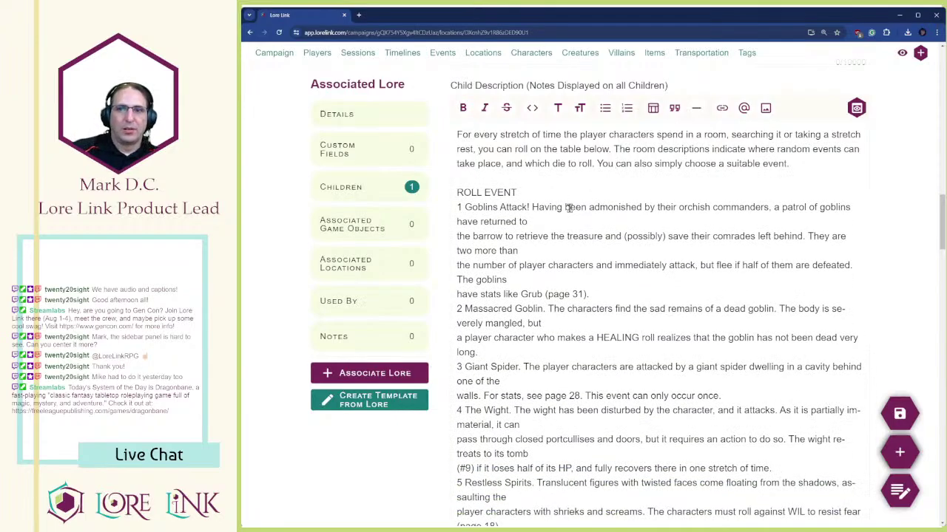
# - Paste the copied three-column table template on its own lines between the introductory paragraph and "ROLL EVENT"
pyautogui.click(489, 178)
pyautogui.press('Return')
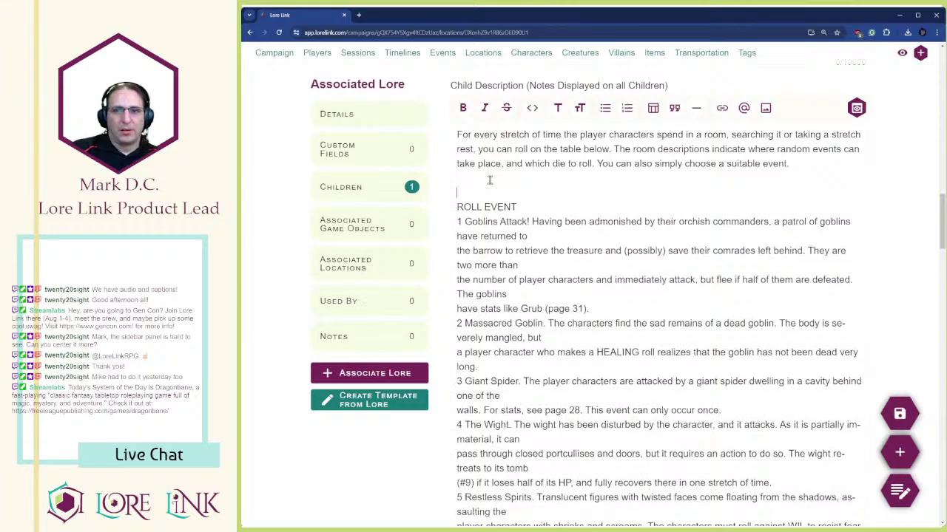
pyautogui.hotkey('ctrl', 'v')
pyautogui.press('Down')
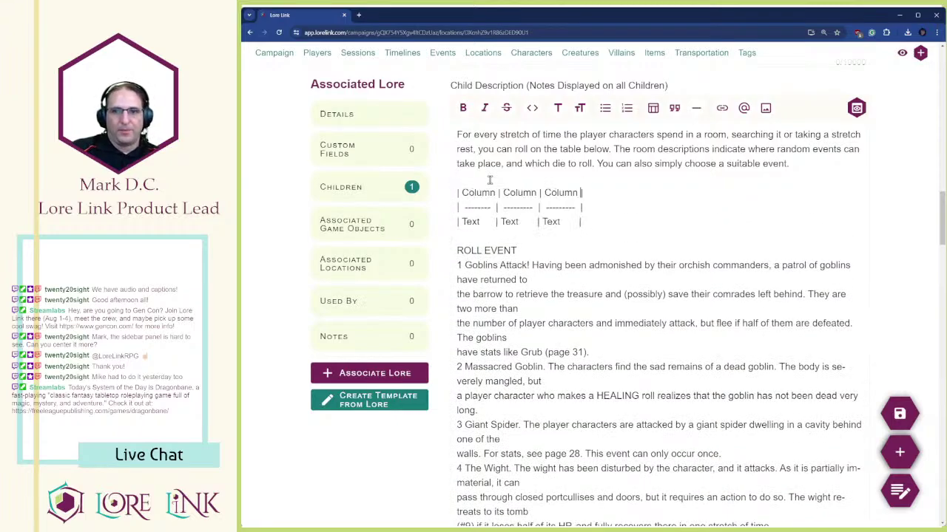
pyautogui.press('Up')
pyautogui.press('Up')
pyautogui.press('Up')
pyautogui.press('Left')
pyautogui.press('Left')
pyautogui.press('Left')
pyautogui.press('Left')
pyautogui.press('Left')
pyautogui.press('Left')
pyautogui.press('Left')
pyautogui.press('Left')
pyautogui.press('Left')
pyautogui.press('Left')
pyautogui.press('Left')
pyautogui.press('Left')
pyautogui.press('Left')
pyautogui.press('Left')
pyautogui.press('Left')
pyautogui.press('Left')
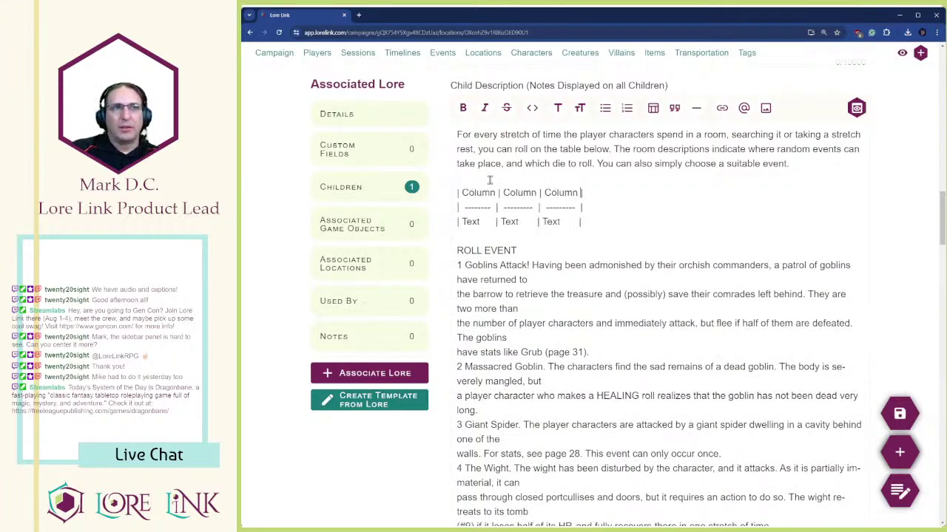
# - Rename the table's first two header cells "Roll" and "Event" and clear the third header cell
pyautogui.hotkey('ctrl', 'shift', 'Left')
pyautogui.write('Roll')
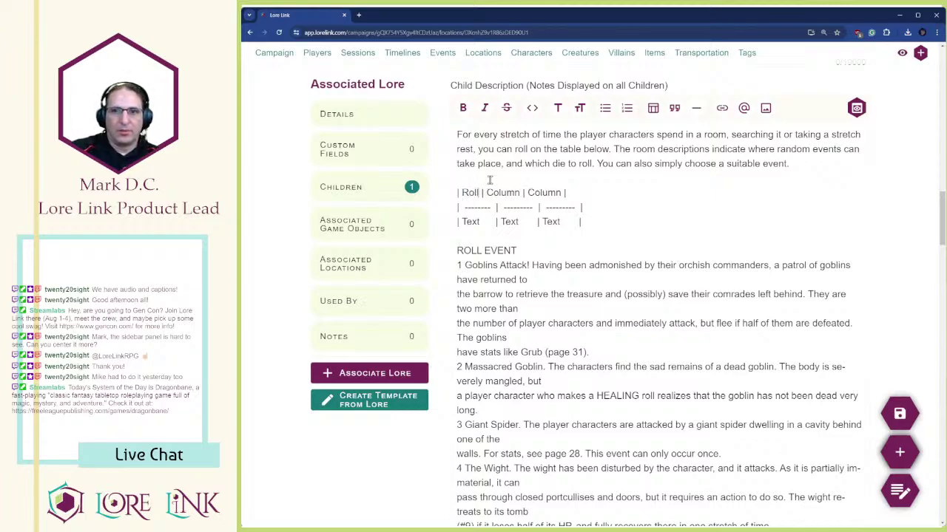
pyautogui.press('Right')
pyautogui.press('Right')
pyautogui.press('Right')
pyautogui.press('Right')
pyautogui.press('Right')
pyautogui.press('Right')
pyautogui.press('Right')
pyautogui.press('Right')
pyautogui.press('Right')
pyautogui.hotkey('ctrl', 'shift', 'Left')
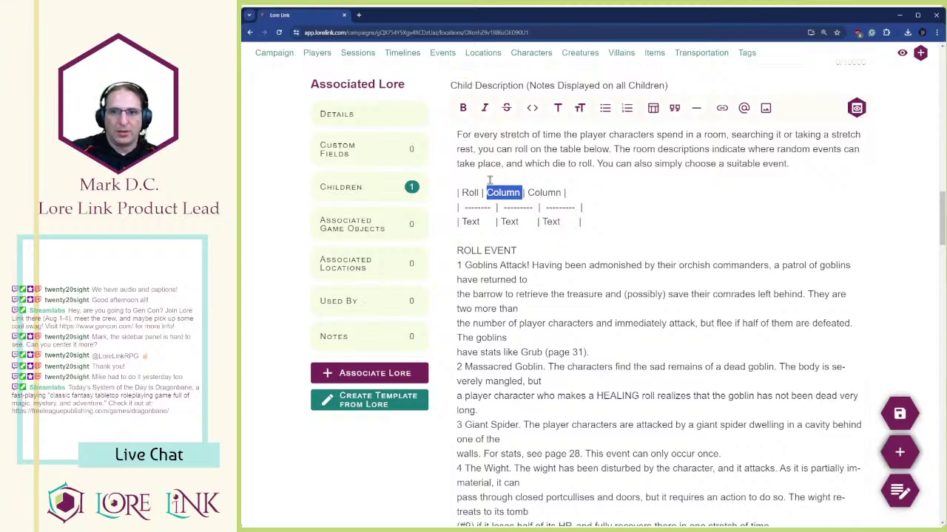
pyautogui.write('Event')
pyautogui.press('Right')
pyautogui.press('Right')
pyautogui.press('Right')
pyautogui.press('Right')
pyautogui.press('Right')
pyautogui.press('Right')
pyautogui.press('Right')
pyautogui.press('Right')
pyautogui.press('Right')
pyautogui.hotkey('ctrl', 'shift', 'Left')
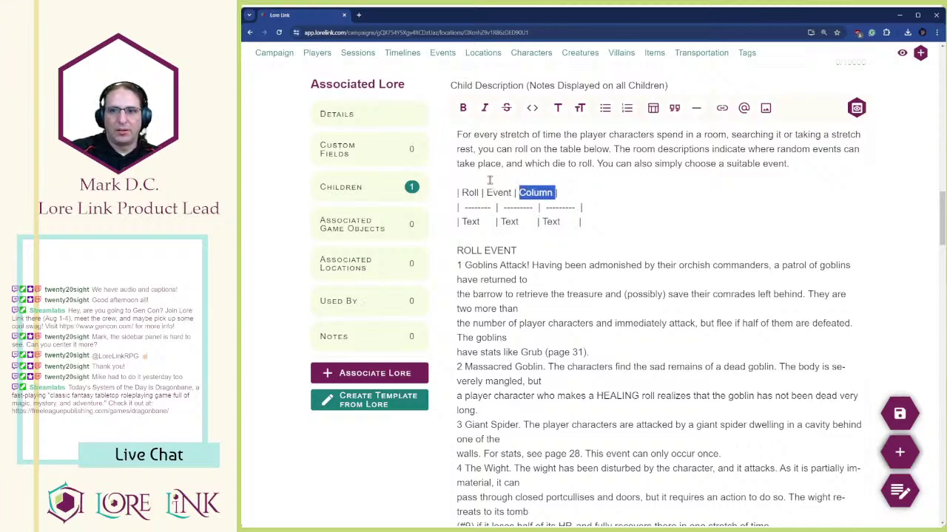
pyautogui.press('BackSpace')
# - Remove the third column from the table's separator row and placeholder text row
pyautogui.scroll(-6, 489, 180)
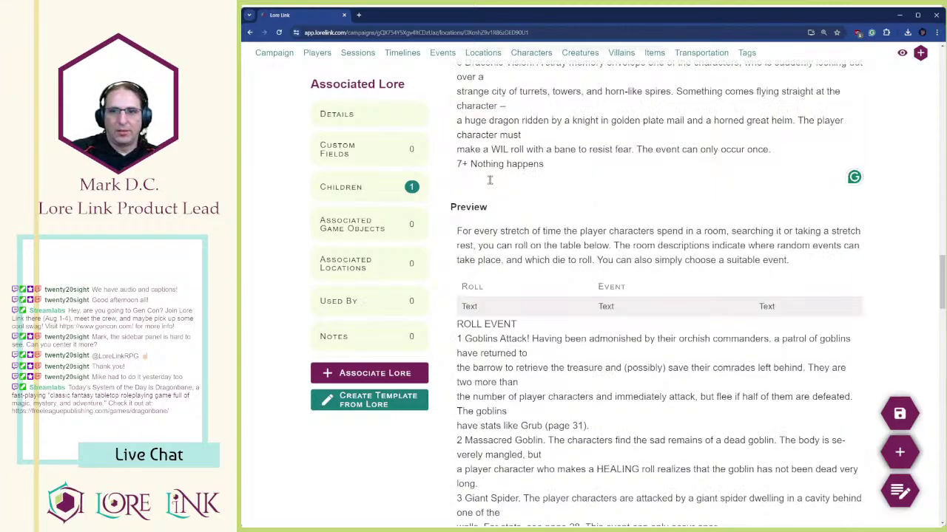
pyautogui.scroll(-3, 490, 180)
pyautogui.scroll(2, 489, 179)
pyautogui.click(544, 169)
pyautogui.hotkey('shift', 'End')
pyautogui.press('BackSpace')
pyautogui.press('Down')
pyautogui.hotkey('shift', 'End')
pyautogui.press('BackSpace')
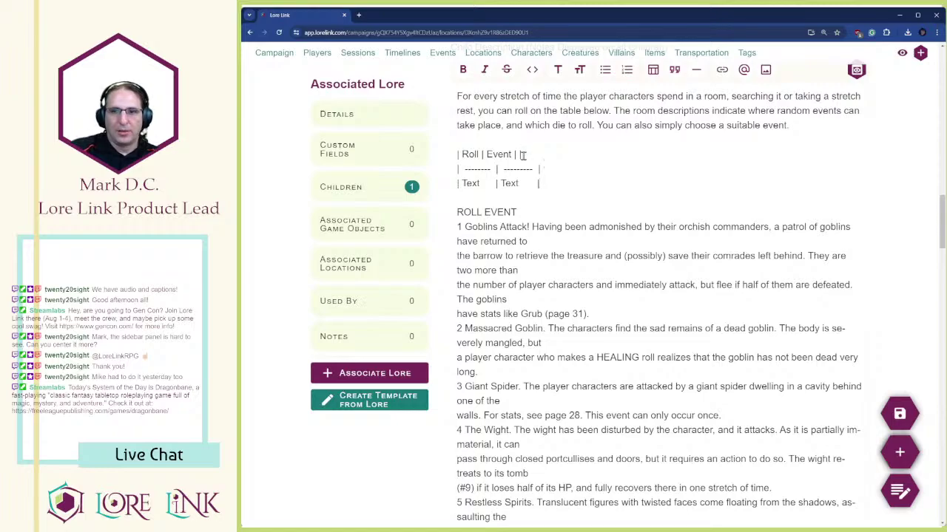
# - Delete the placeholder text row, the blank line and the "ROLL EVENT" heading between the separator row and the first event
pyautogui.hotkey('shift', 'Home')
pyautogui.press('BackSpace')
pyautogui.press('Delete')
pyautogui.press('Delete')
pyautogui.hotkey('shift', 'End')
pyautogui.press('BackSpace')
pyautogui.press('Delete')
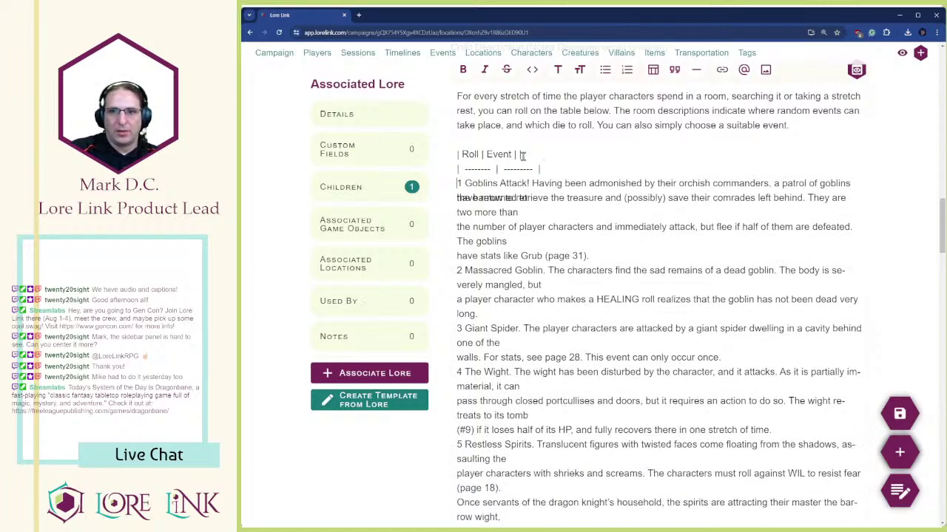
# - Put column delimiters around the roll number of the Goblins Attack! event and try to join its broken lines
pyautogui.write('|')
pyautogui.press('Right')
pyautogui.write('|')
pyautogui.press('Down')
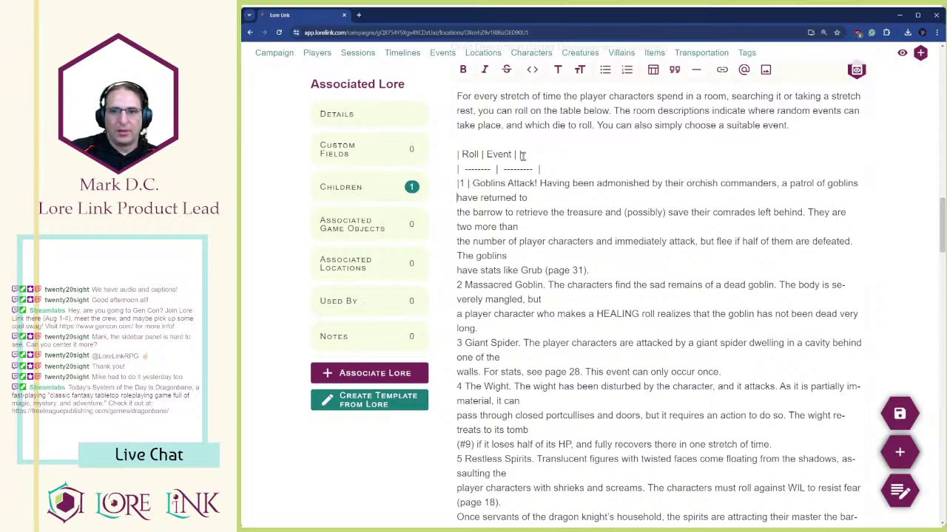
pyautogui.press('Home')
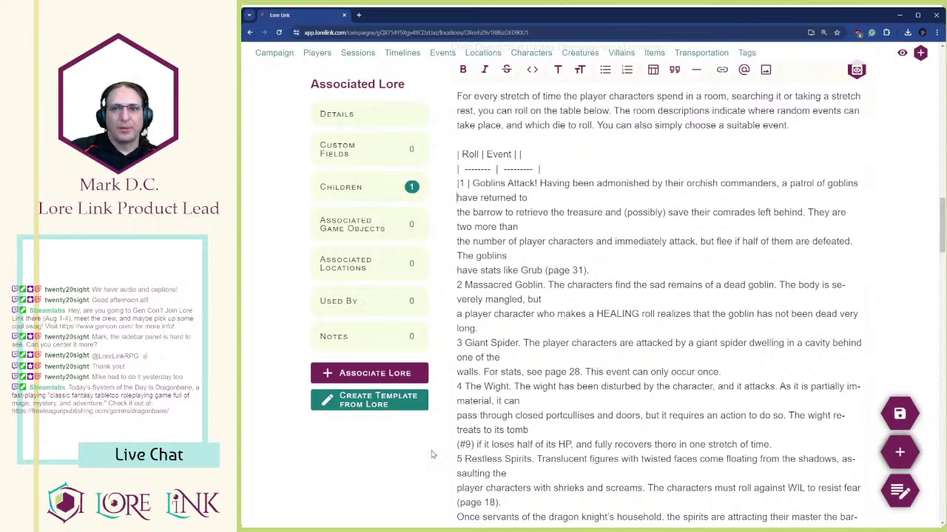
pyautogui.press('Delete')
pyautogui.press('Delete')
pyautogui.press('Delete')
pyautogui.press('Delete')
# - Replace the line-broken event entries below the separator row with the same events as continuous text, from "1 Goblins Attack!" to "The event can only occur once."
pyautogui.hotkey('ctrl', 'shift', 'End')
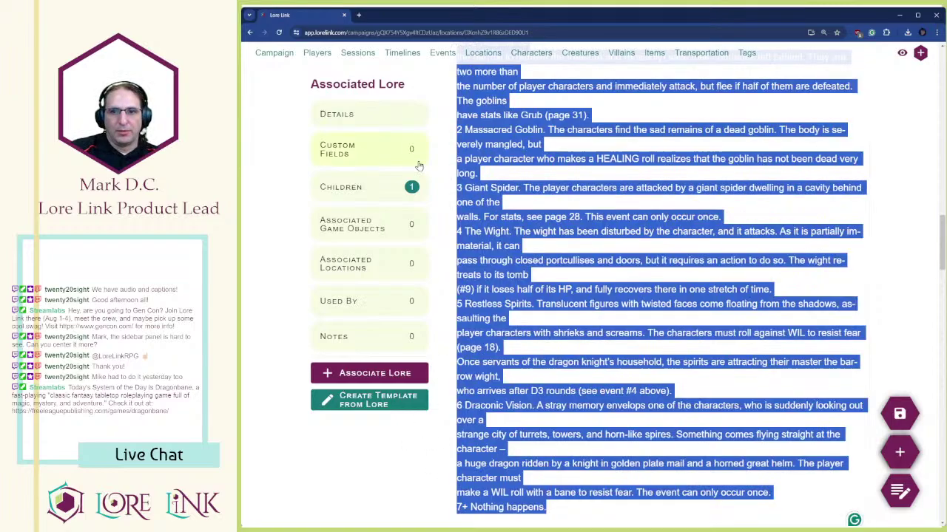
pyautogui.press('Delete')
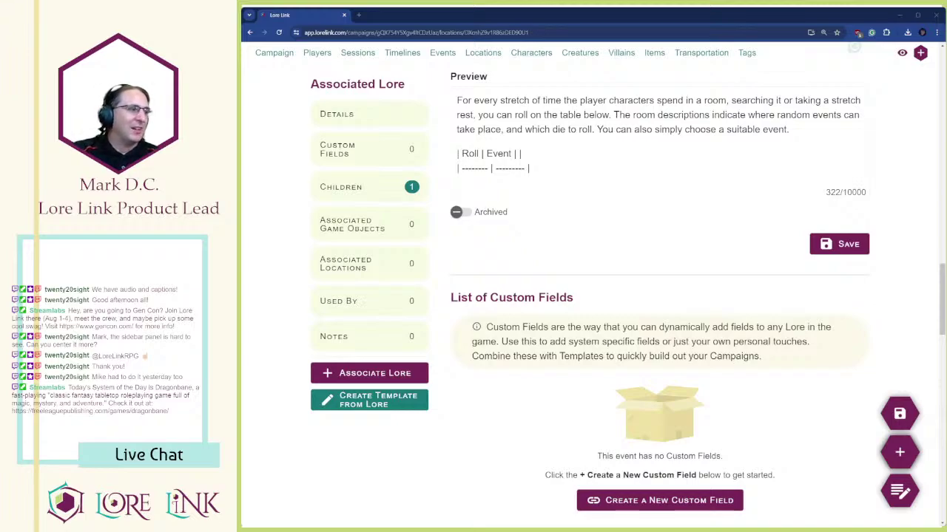
pyautogui.click(528, 167)
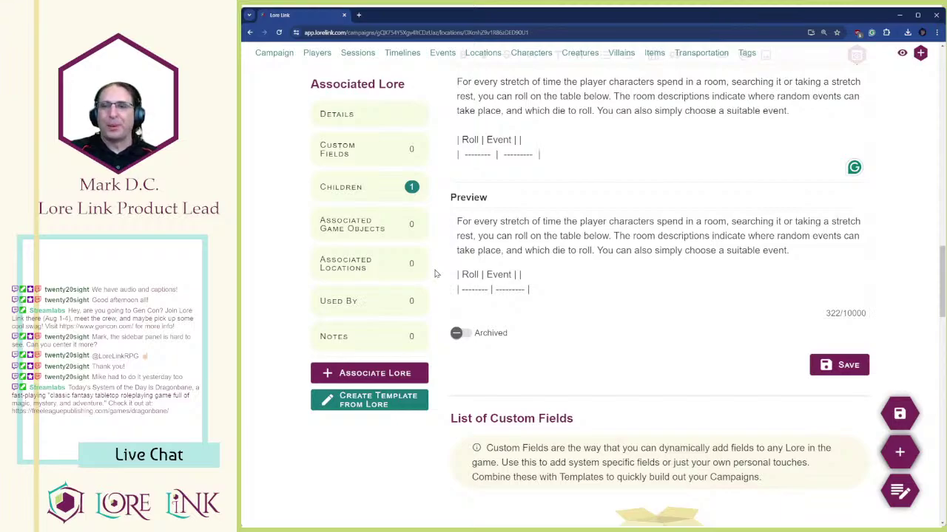
pyautogui.press('Return')
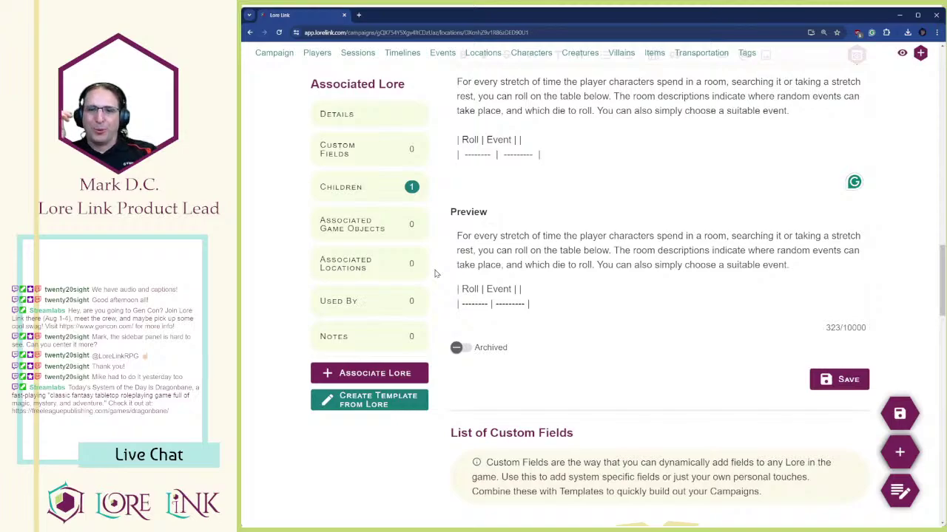
pyautogui.write("1 Goblins Attack! Having been admonished by their orchish commanders, a patrol of goblins have returned to the barrow to retrieve the treasure and (possibly) save their comrades left be-hind. They are two more than the number of player characters and immediately attack, but flee if half of them are defeated. The goblins have stats like Grub (page 31). 2 Massacred Goblin. The characters find the sad remains of a dead goblin. The body is severely mangled, but a player character who makes a HEALING roll realizes that the goblin has not been dead very long. 3 Giant Spider. The player characters are attacked by a giant spider dwelling in a cavity behind one of the walls. For stats, see page 28. This event can only occur once. 4 The Wight. The wight has been disturbed by the character, and it attacks. As it is partially immaterial, it can pass through closed portcullises and doors, but it requires an action to do so. The wight re-treats to its tomb (#9) if it loses half of its HP, and fully recovers there in one stretch of time. 5 Restless Spirits. Translucent figures with twisted faces come floating from the shadows, as-saulting the player characters with shrieks and screams. The characters must roll against WIL to resist fear (page 18). Once servants of the dragon knight's household, the spirits are attract-ing their master the barrow wight, who arrives after D3 rounds (see event #4 above). 6 Draconic Vision. A stray memory envelops one of the characters, who is suddenly looking out over a strange city of turrets, towers, and horn-like spires. Something comes flying straight at the character – a huge dragon ridden by a knight in golden plate mail and a horned great helm. The player character must make a WIL roll with a bane to resist fear. The event can only occur once.")
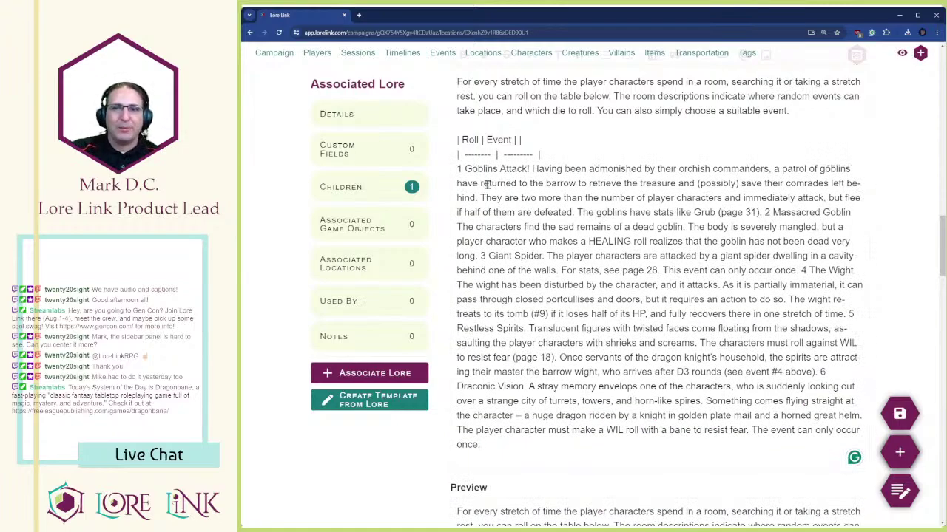
# - Turn the Goblins Attack! event into table row 1 with column delimiters, and break the line before event 2
pyautogui.click(458, 169)
pyautogui.write('|')
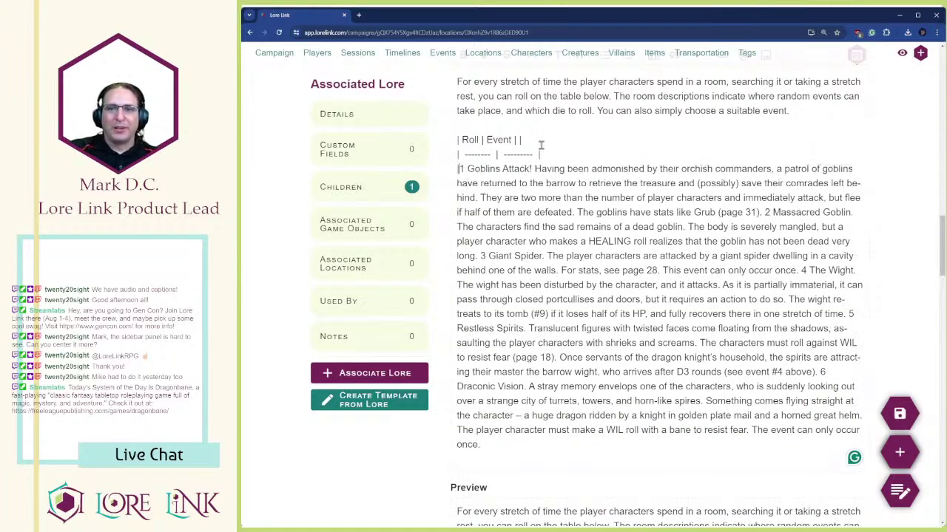
pyautogui.press('Right')
pyautogui.write('|')
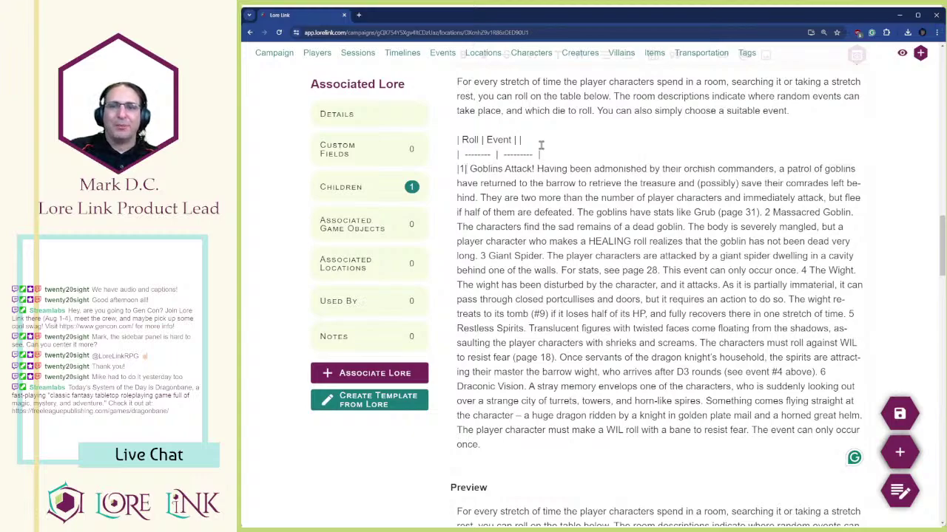
pyautogui.click(763, 212)
pyautogui.write('|')
pyautogui.press('BackSpace')
pyautogui.write('|')
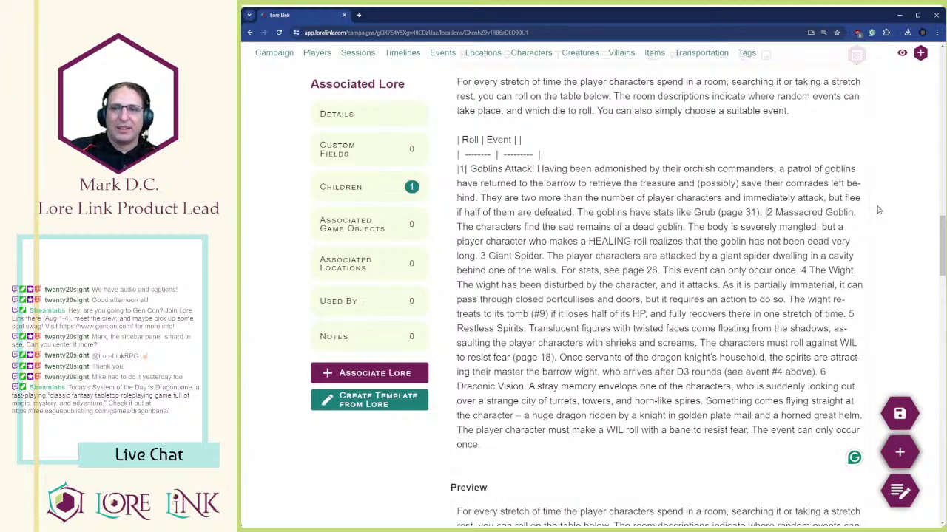
pyautogui.write('\\')
pyautogui.press('Return')
pyautogui.press('BackSpace')
pyautogui.press('BackSpace')
pyautogui.press('Return')
# - Turn the Massacred Goblin event into table row 2 with column delimiters, and break the line before event 3
pyautogui.write('|2|')
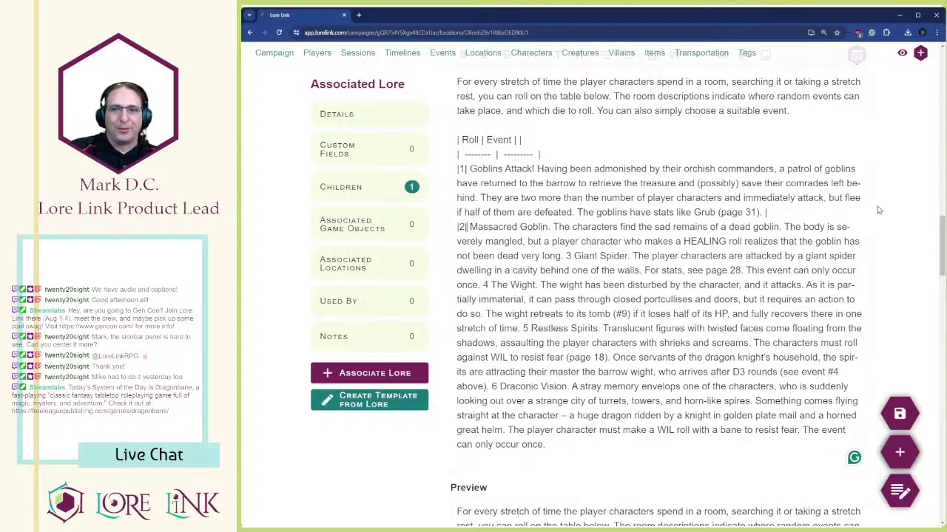
pyautogui.press('Down')
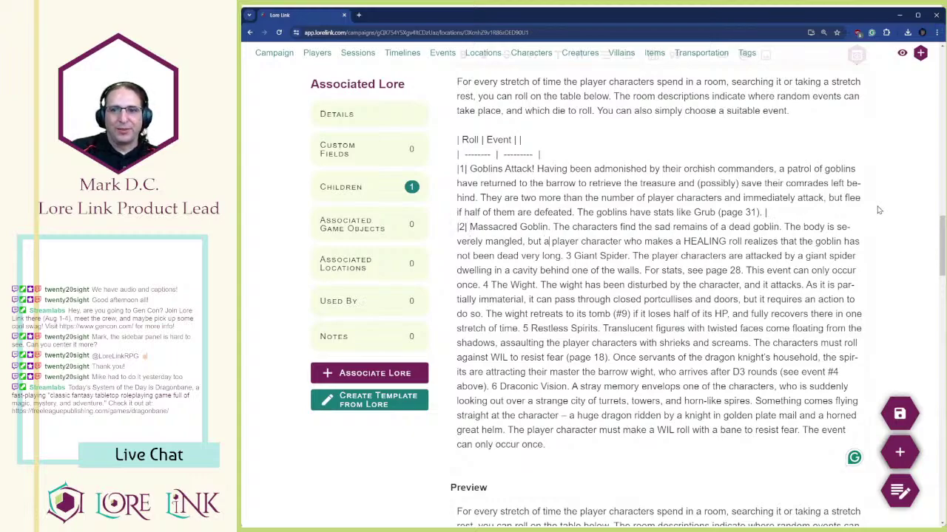
pyautogui.write('|')
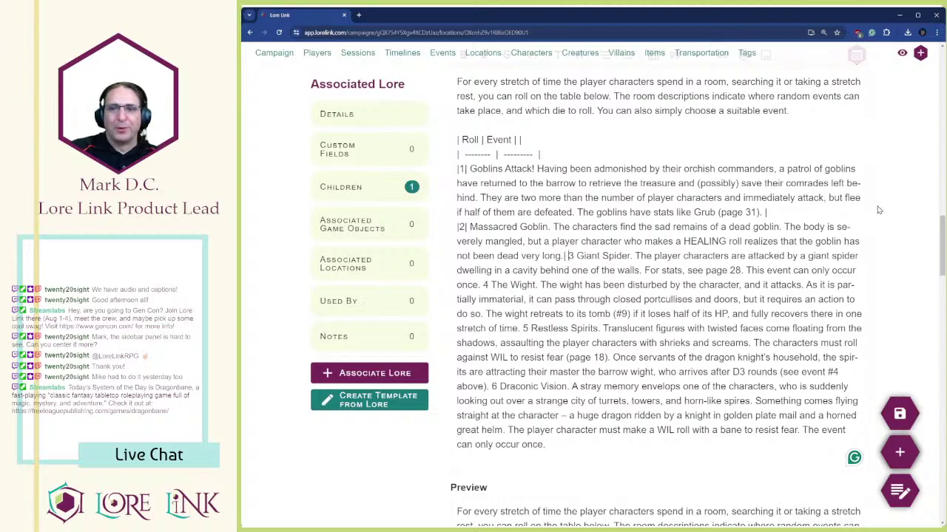
pyautogui.press('Return')
# - Turn the Giant Spider event into table row 3 with column delimiters, and break the line before event 4
pyautogui.write('|')
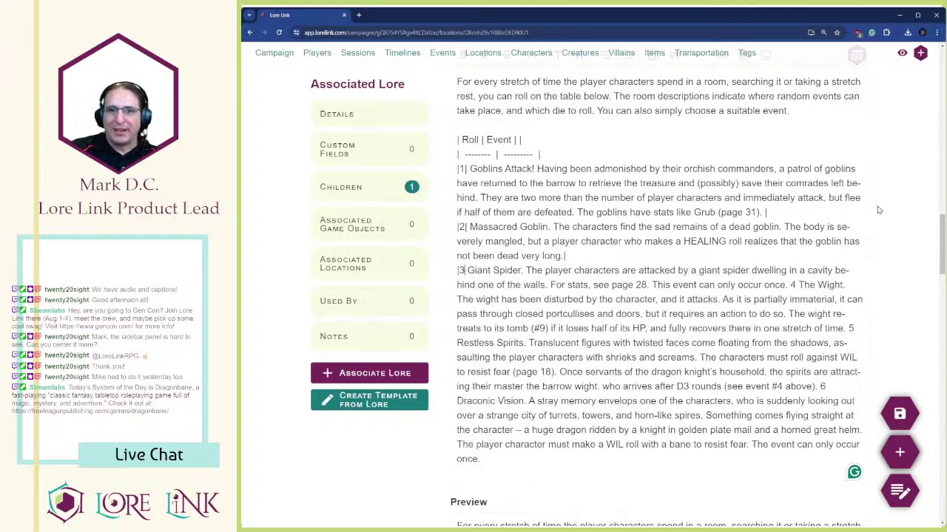
pyautogui.press('Right')
pyautogui.write('|')
pyautogui.press('Down')
pyautogui.press('Right')
pyautogui.press('Right')
pyautogui.press('Right')
pyautogui.press('Right')
pyautogui.press('Right')
pyautogui.press('Right')
pyautogui.press('Right')
pyautogui.press('Right')
pyautogui.press('Right')
pyautogui.press('Right')
pyautogui.press('Right')
pyautogui.press('Right')
pyautogui.press('Right')
pyautogui.press('Right')
pyautogui.press('Right')
pyautogui.press('Right')
pyautogui.press('Right')
pyautogui.press('Right')
pyautogui.press('Right')
pyautogui.press('Right')
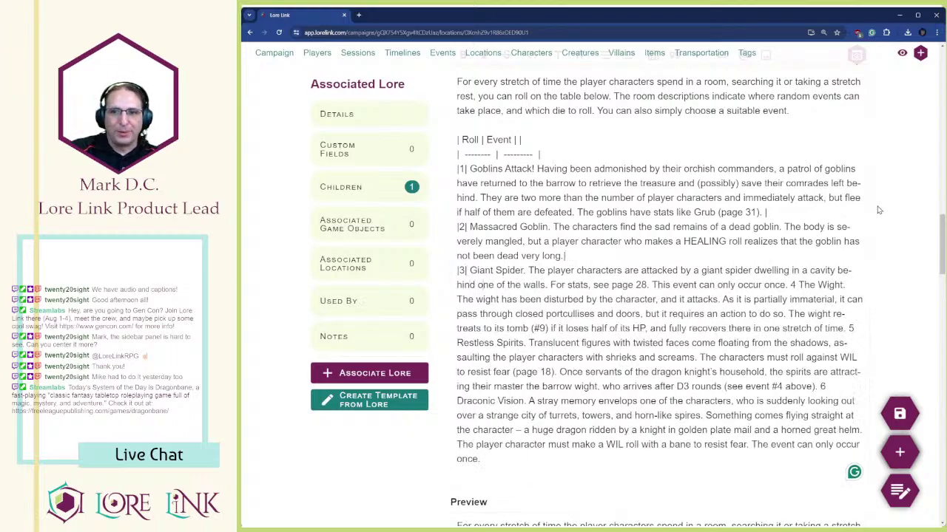
pyautogui.press('Right')
pyautogui.press('Right')
pyautogui.press('Right')
pyautogui.press('Right')
pyautogui.press('Right')
pyautogui.press('Right')
pyautogui.press('Right')
pyautogui.press('Right')
pyautogui.press('Right')
pyautogui.press('Right')
pyautogui.press('Right')
pyautogui.press('Right')
pyautogui.press('Right')
pyautogui.press('Right')
pyautogui.press('Right')
pyautogui.press('Right')
pyautogui.press('Right')
pyautogui.press('Right')
pyautogui.press('Right')
pyautogui.press('Right')
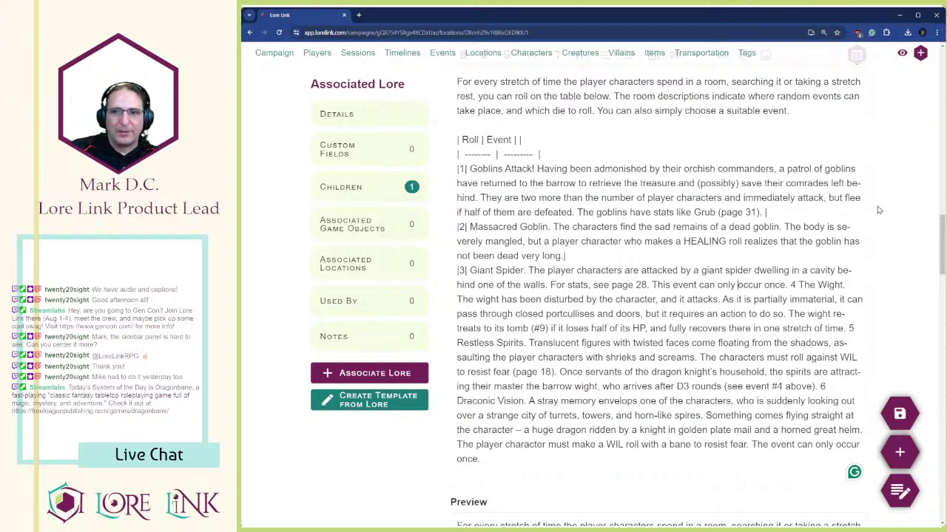
pyautogui.write('|')
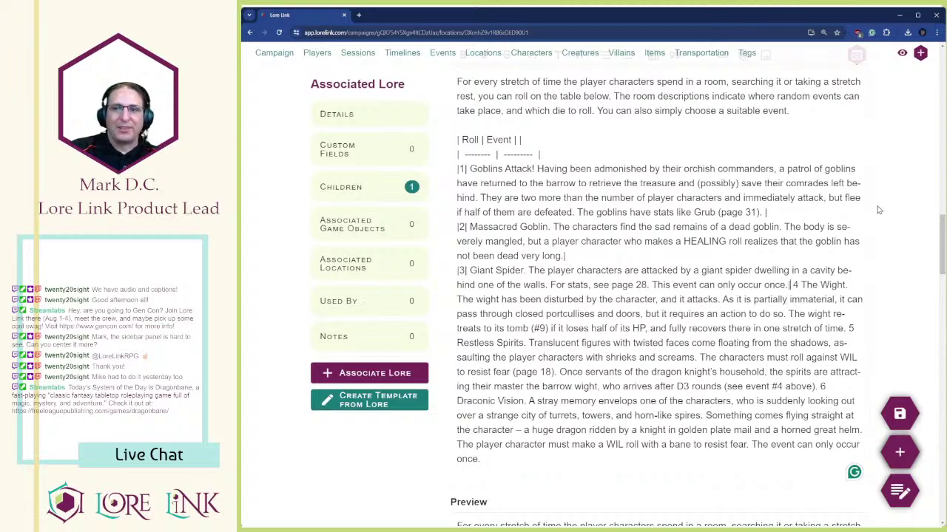
pyautogui.press('Return')
# - Delimit roll number 4 for The Wight event and end its row after "stretch of time."
pyautogui.press('Right')
pyautogui.write('|')
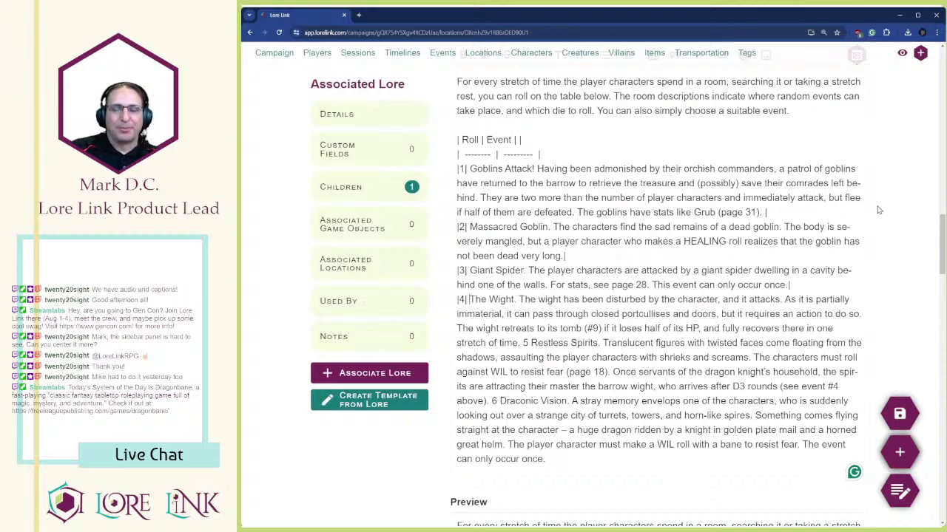
pyautogui.press('Down')
pyautogui.press('Down')
pyautogui.press('Right')
pyautogui.press('Right')
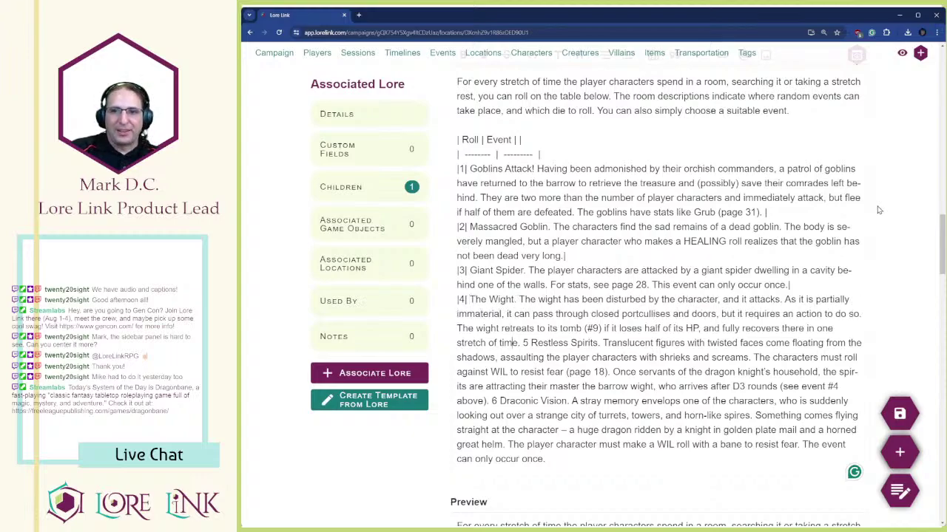
pyautogui.write('\\')
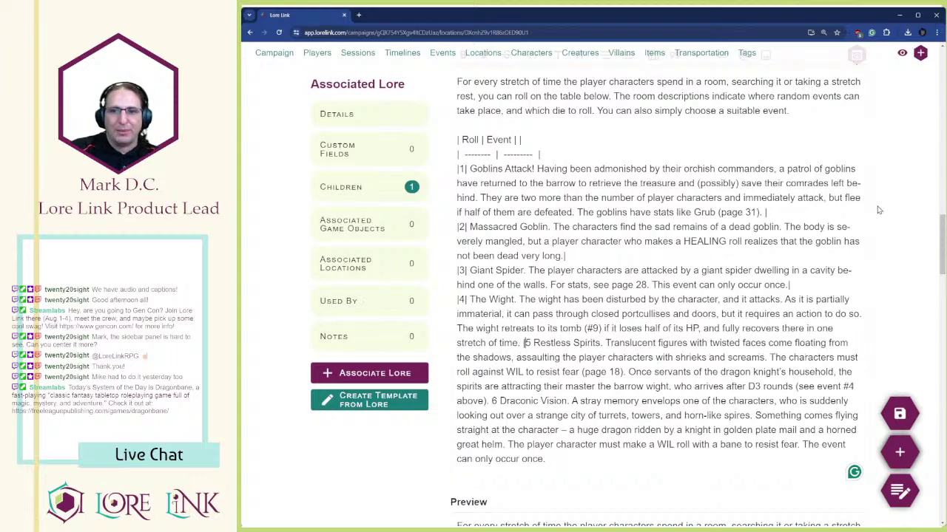
pyautogui.press('Return')
pyautogui.press('BackSpace')
# - Delimit roll number 5 for the Restless Spirits event and end its row after "(see event #4 above)."
pyautogui.write('|5')
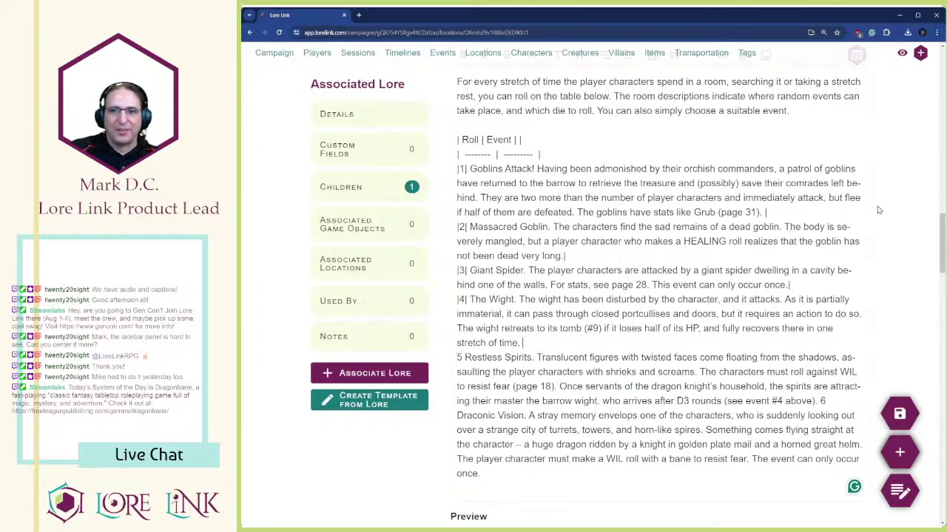
pyautogui.write('|')
pyautogui.press('Right')
pyautogui.write('|')
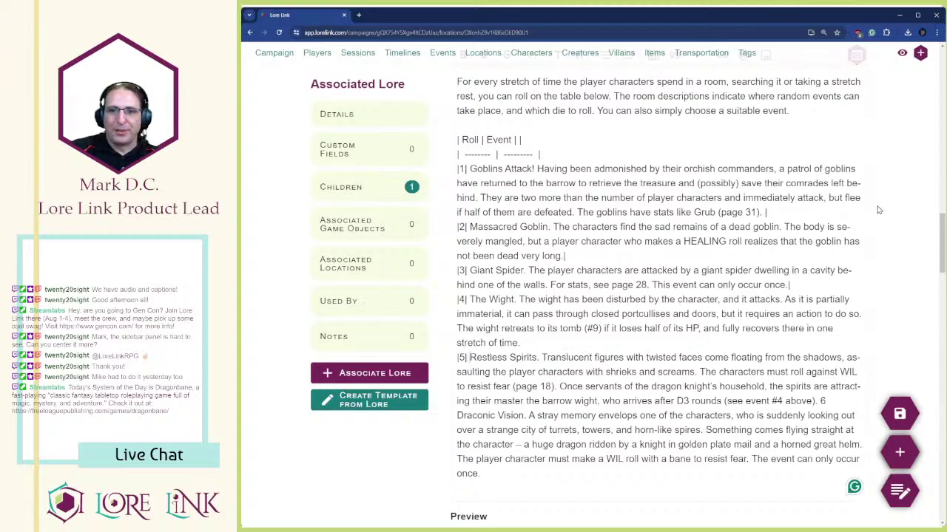
pyautogui.press('Down')
pyautogui.press('End')
pyautogui.press('Left')
pyautogui.press('Return')
# - Turn the Draconic Vision event into table row 6 with column delimiters, closing it after "occur once."
pyautogui.write('|')
pyautogui.press('Right')
pyautogui.write('|6')
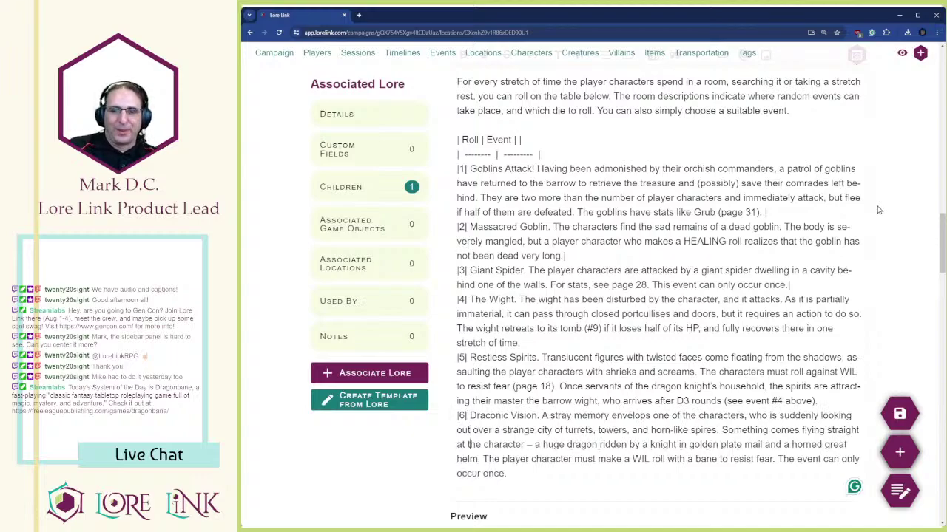
pyautogui.write('|')
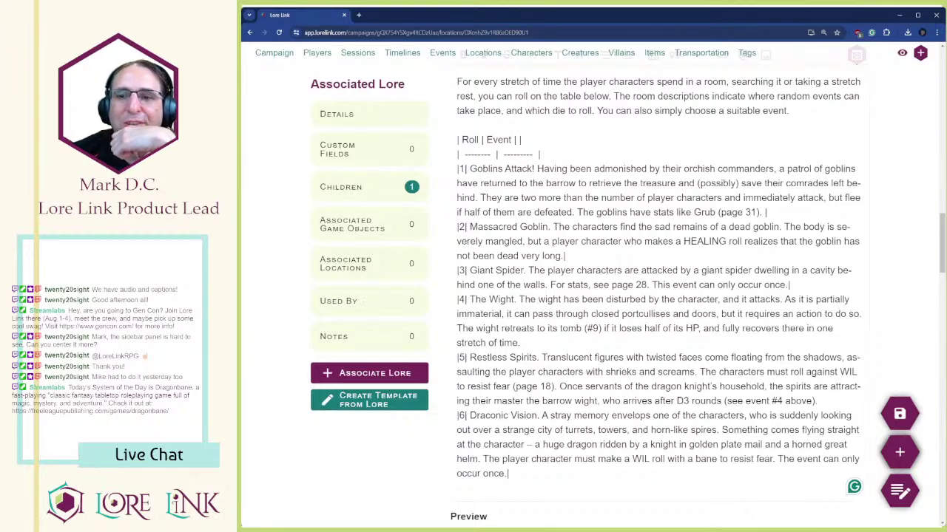
# - Check the rendered random events table in the child description preview and save the Riddermound location
pyautogui.scroll(-5, 666, 260)
pyautogui.scroll(6, 666, 260)
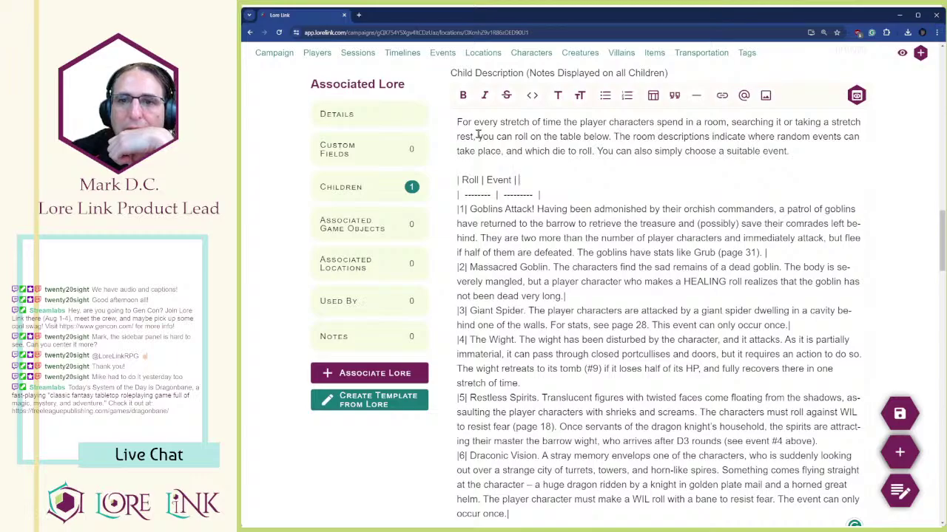
pyautogui.scroll(-6, 570, 274)
pyautogui.scroll(6, 570, 273)
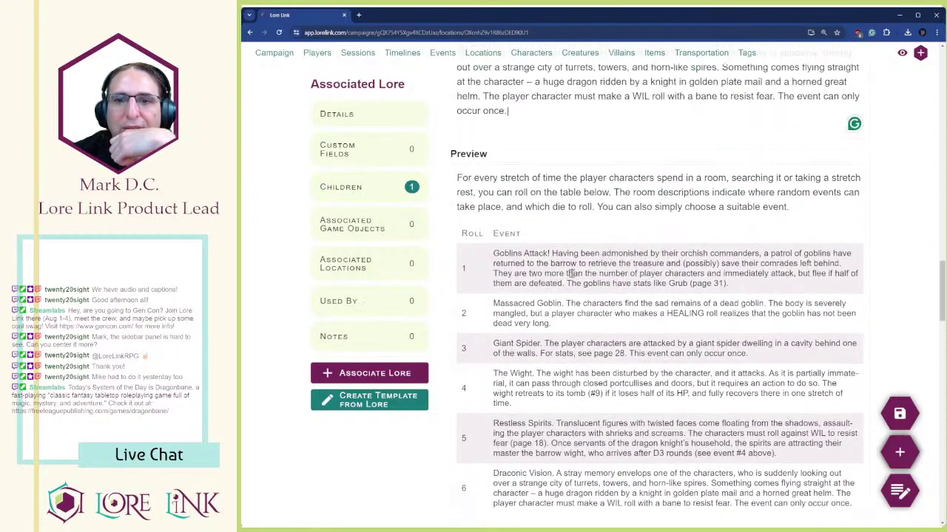
pyautogui.click(899, 414)
pyautogui.scroll(-3, 619, 295)
# - Bold the event titles "Draconic Vision." in row 6 and "Restless Spirits" in row 5
pyautogui.click(596, 226)
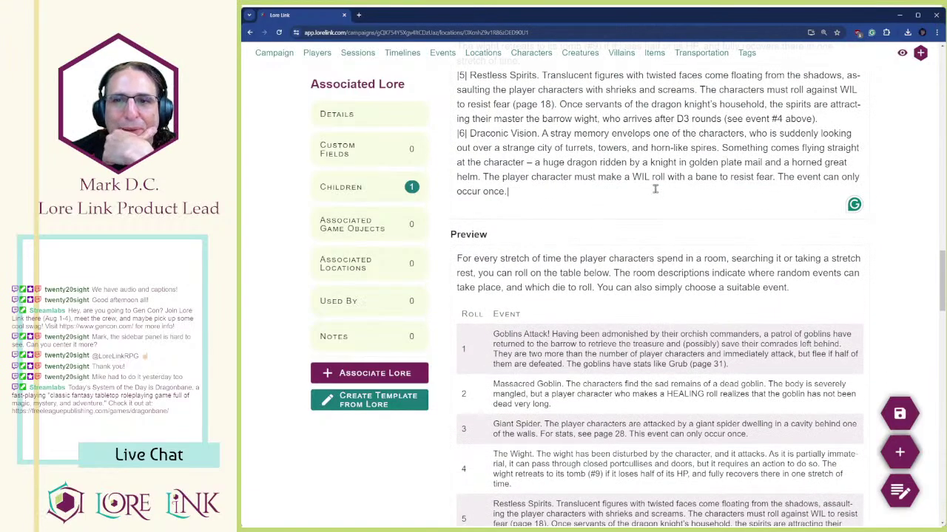
pyautogui.moveTo(540, 133); pyautogui.dragTo(468, 133)
pyautogui.hotkey('ctrl', 'b')
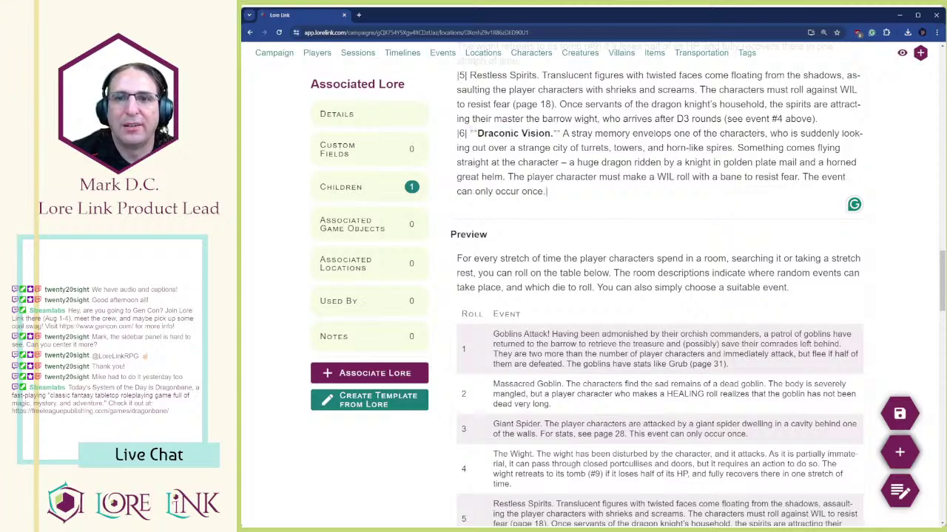
pyautogui.moveTo(469, 75); pyautogui.dragTo(538, 75)
pyautogui.hotkey('ctrl', 'b')
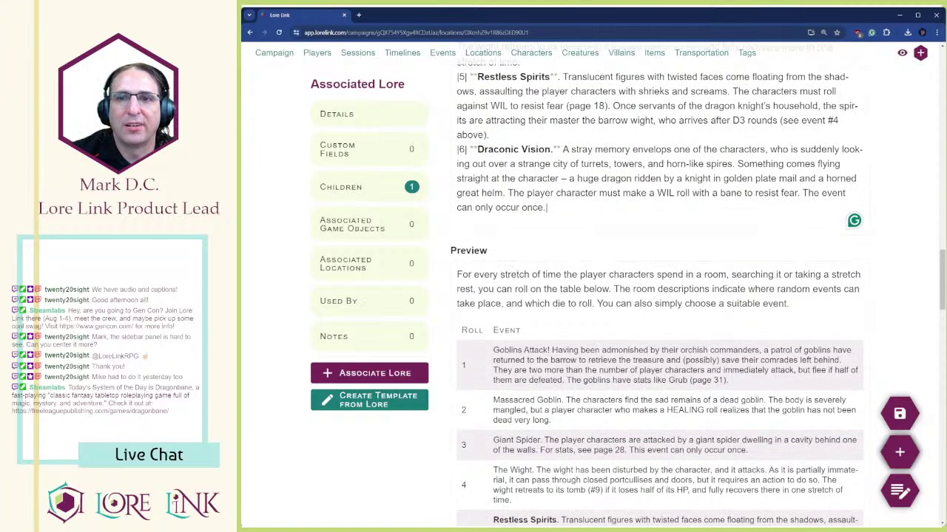
# - Bold the event titles "The Wight." in row 4 and "Giant Spider." in row 3 of the random events table
pyautogui.moveTo(469, 77); pyautogui.dragTo(517, 77)
pyautogui.hotkey('ctrl', 'b')
pyautogui.scroll(1, 657, 285)
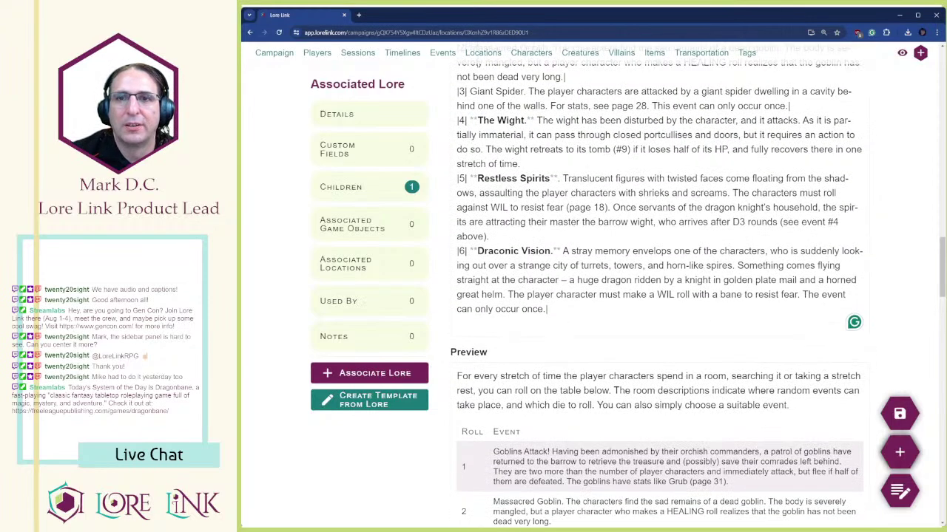
pyautogui.moveTo(468, 91); pyautogui.dragTo(529, 91)
pyautogui.hotkey('ctrl', 'b')
pyautogui.scroll(1, 657, 285)
pyautogui.click(477, 77)
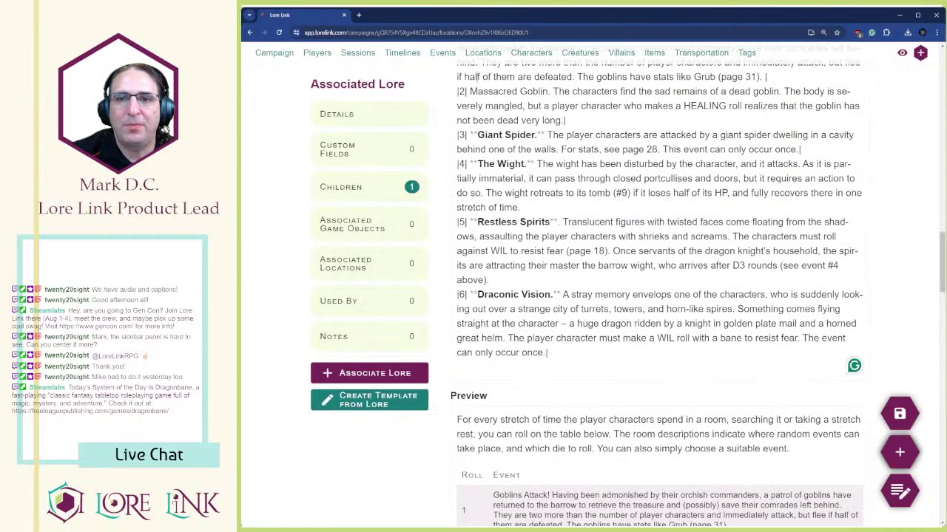
# - Bold the event titles "Massacred Goblin." in row 2 and "Goblins Attack!" in row 1
pyautogui.moveTo(469, 91); pyautogui.dragTo(550, 91)
pyautogui.hotkey('ctrl', 'b')
pyautogui.click(562, 91)
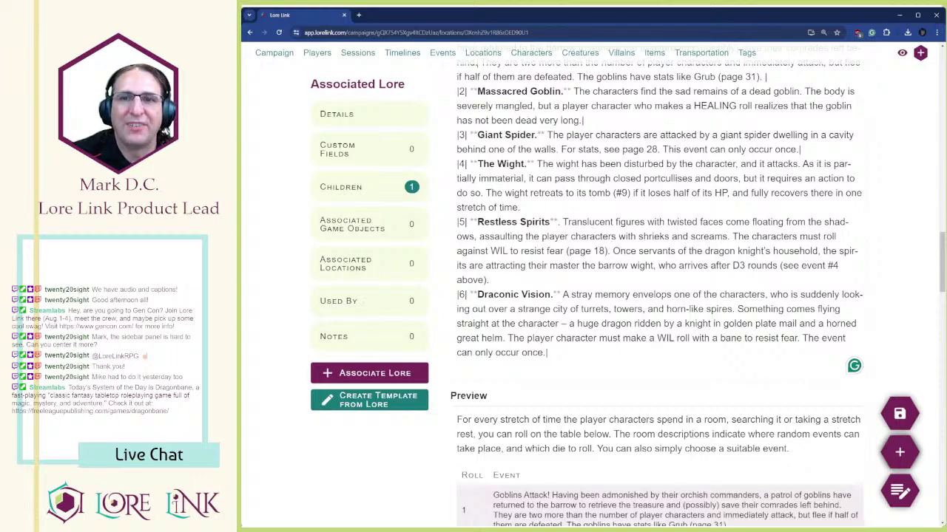
pyautogui.scroll(2, 656, 293)
pyautogui.moveTo(469, 91); pyautogui.dragTo(534, 91)
pyautogui.hotkey('ctrl', 'b')
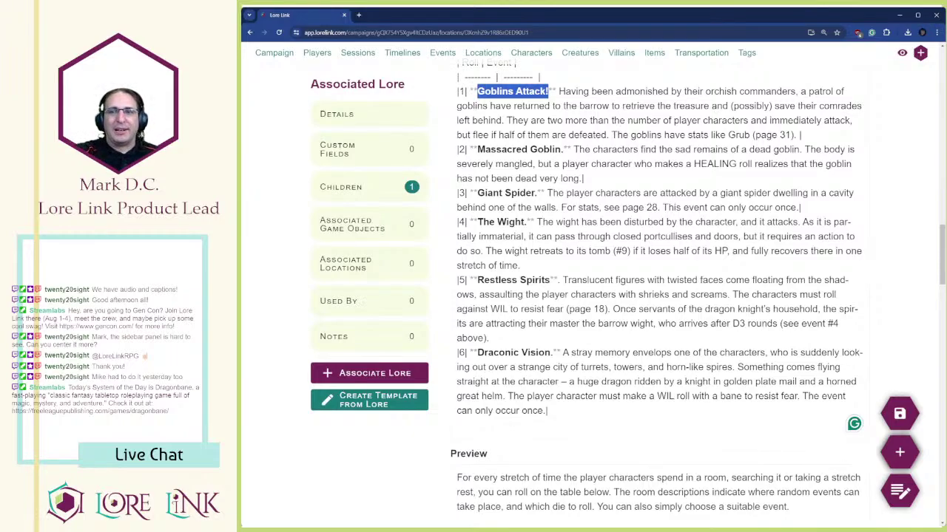
# - Save the Riddermound location with its formatted child description
pyautogui.scroll(3, 654, 293)
pyautogui.scroll(-2, 654, 293)
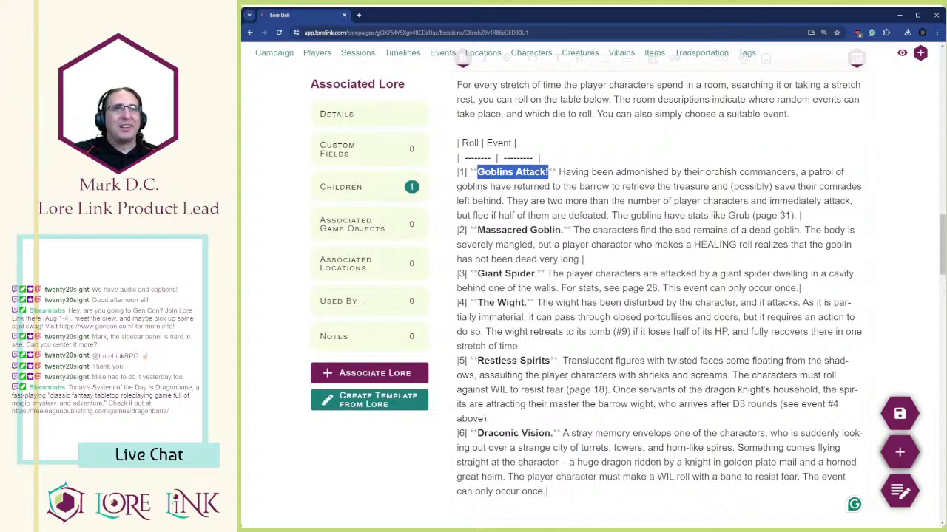
pyautogui.hotkey('alt', 'Tab')
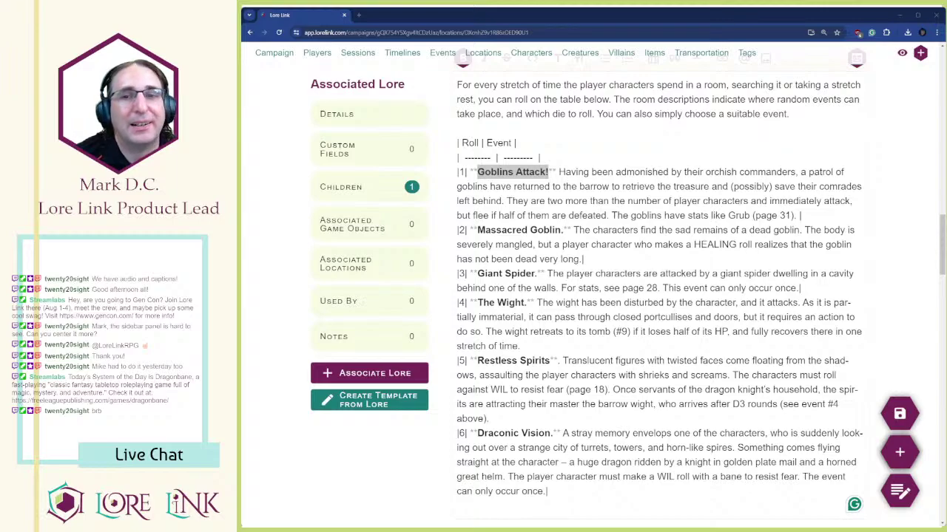
pyautogui.click(682, 172)
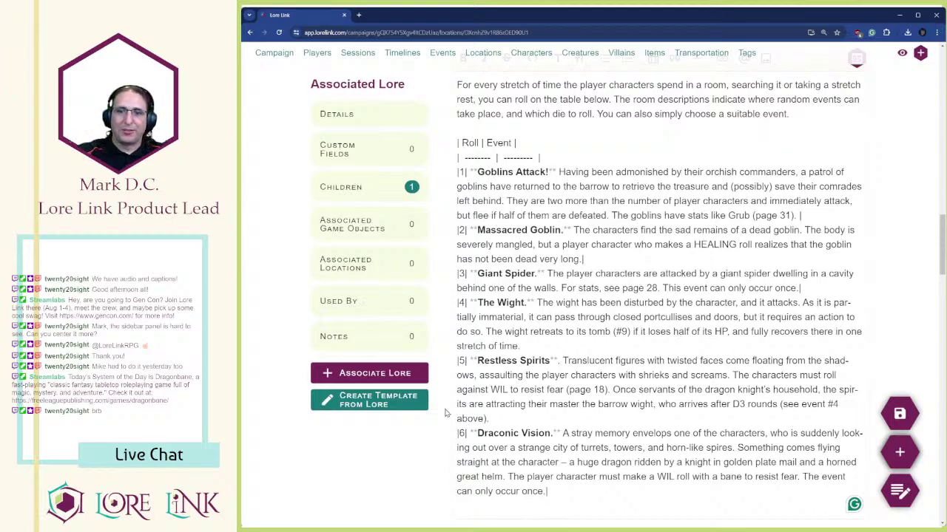
pyautogui.scroll(3, 446, 413)
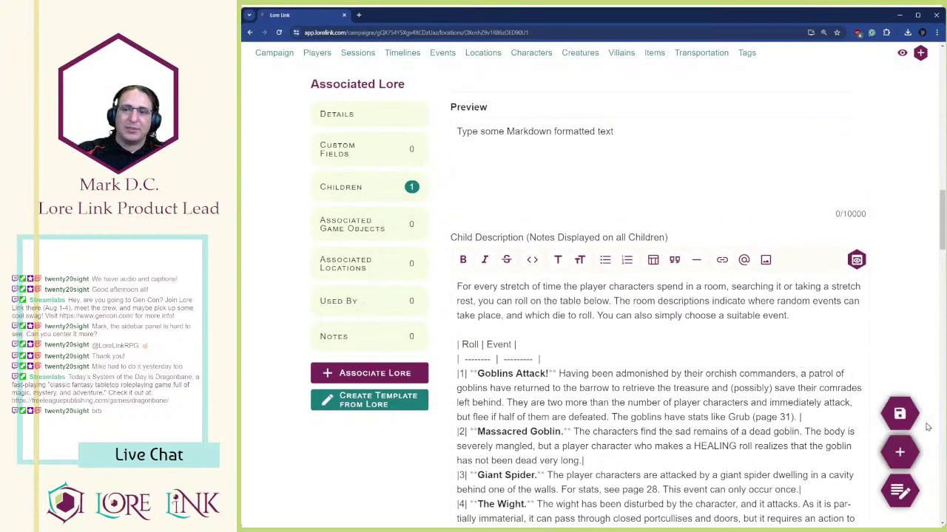
pyautogui.click(900, 415)
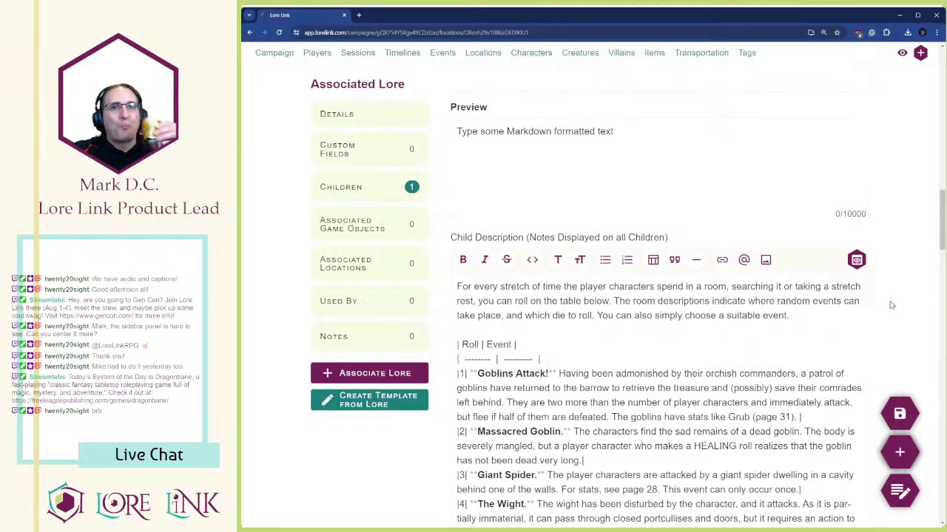
# - Open the "1 - The Burial Mound" location nested under Riddermound in the locations hierarchy
pyautogui.scroll(2, 699, 350)
pyautogui.scroll(-2, 699, 350)
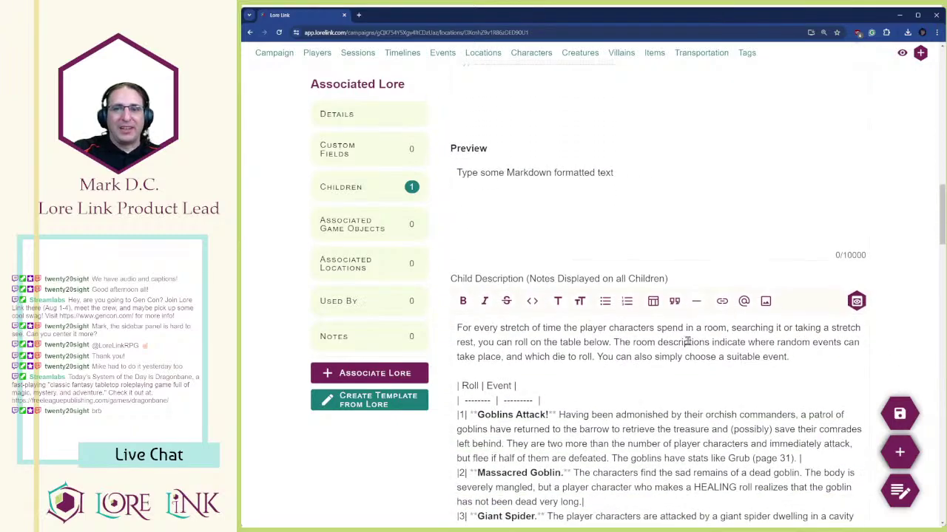
pyautogui.scroll(10, 585, 348)
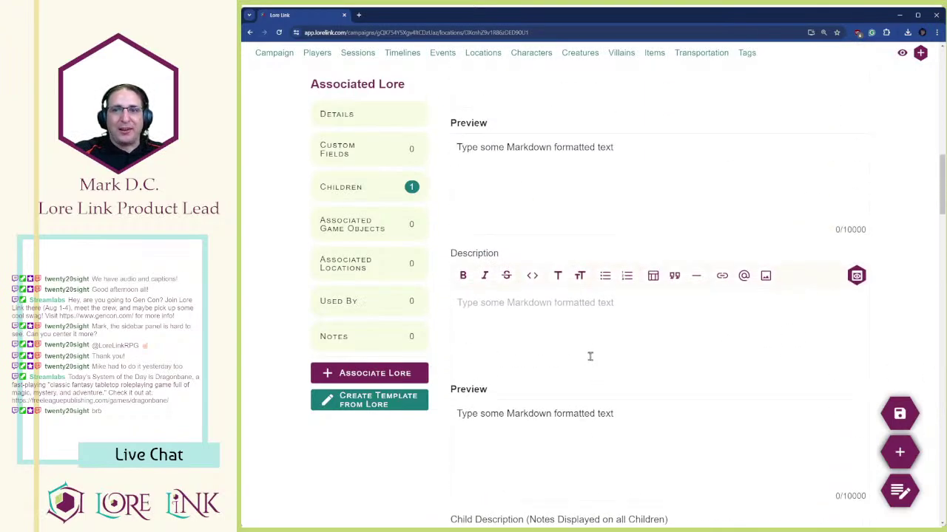
pyautogui.scroll(2, 560, 265)
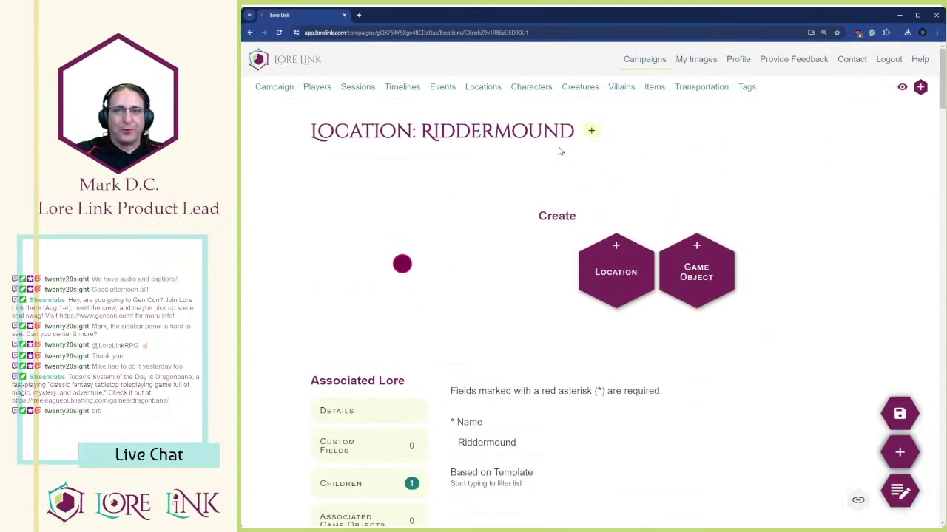
pyautogui.scroll(-1, 494, 112)
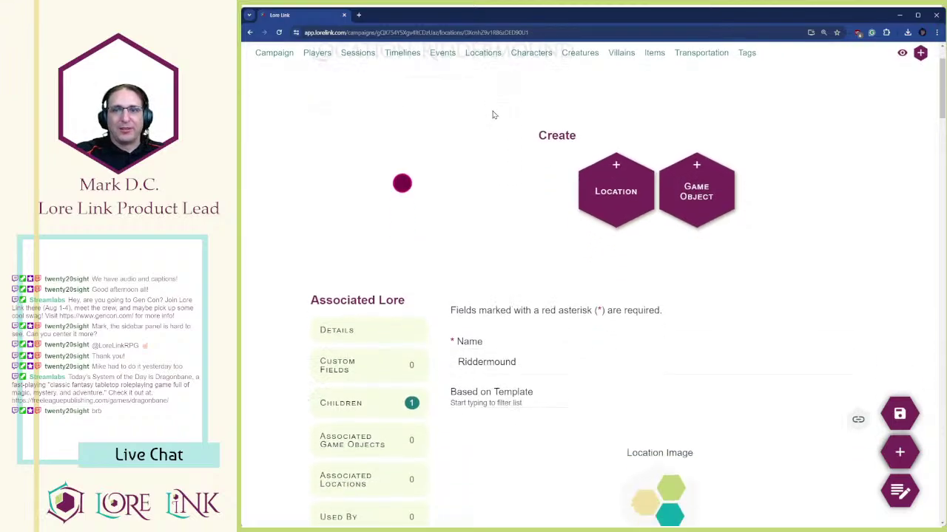
pyautogui.scroll(1, 494, 79)
pyautogui.click(482, 86)
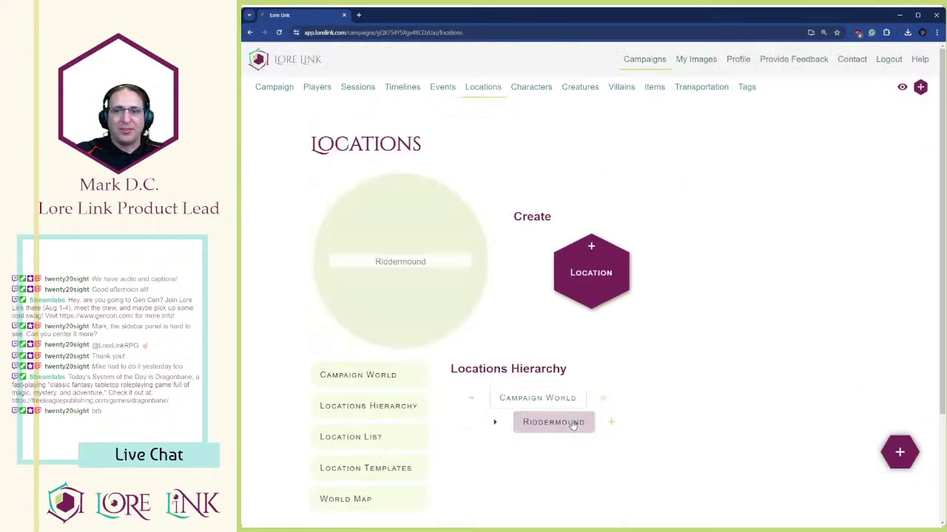
pyautogui.click(494, 422)
pyautogui.scroll(-1, 685, 336)
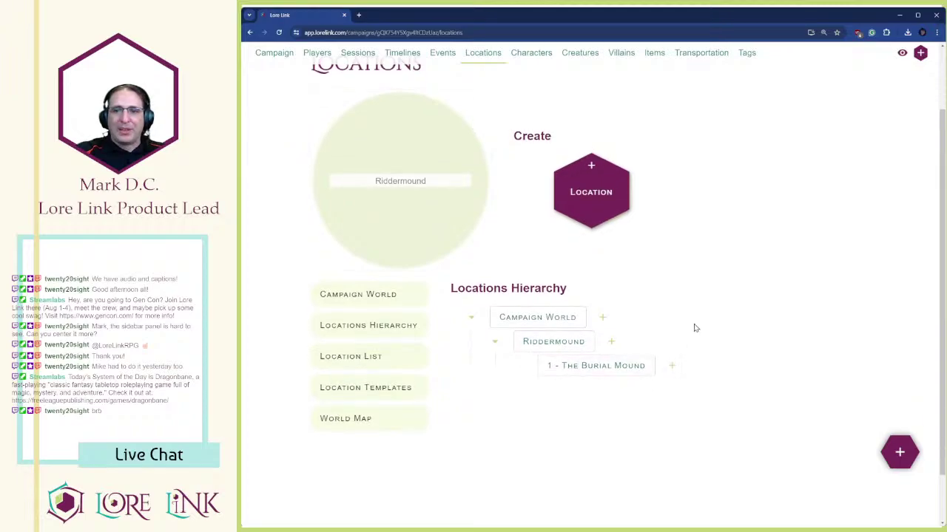
pyautogui.click(623, 366)
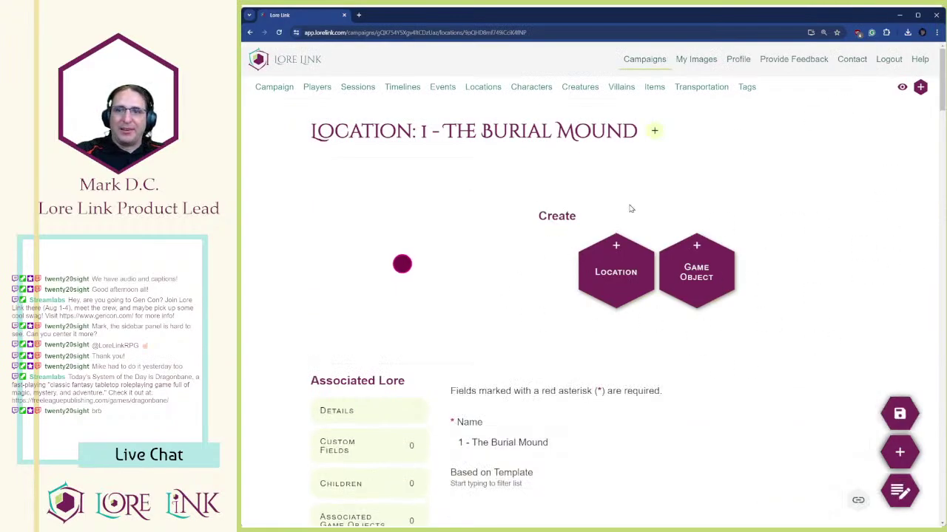
# - Show The Burial Mound in view mode and read its details and the random events inherited from Riddermound under Notes from Parents
pyautogui.click(901, 86)
pyautogui.scroll(-2, 744, 216)
pyautogui.scroll(-1, 744, 216)
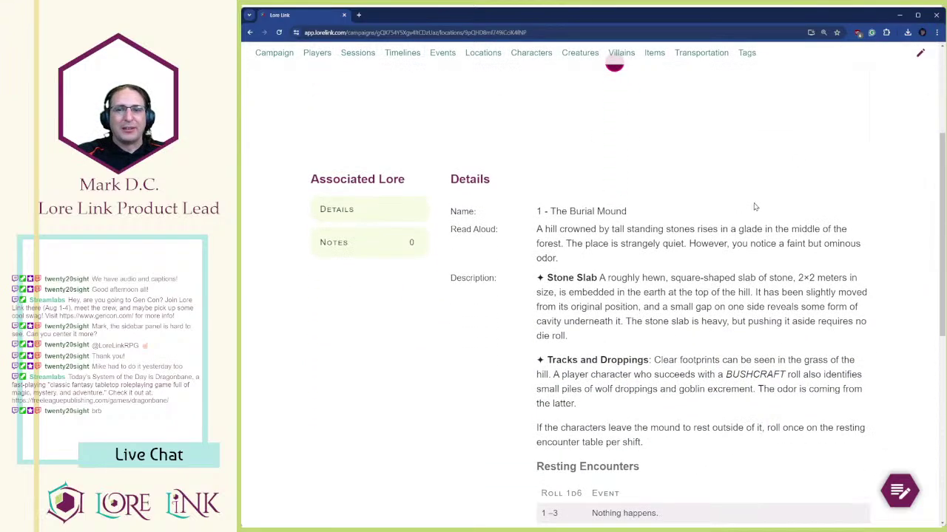
pyautogui.scroll(-5, 754, 206)
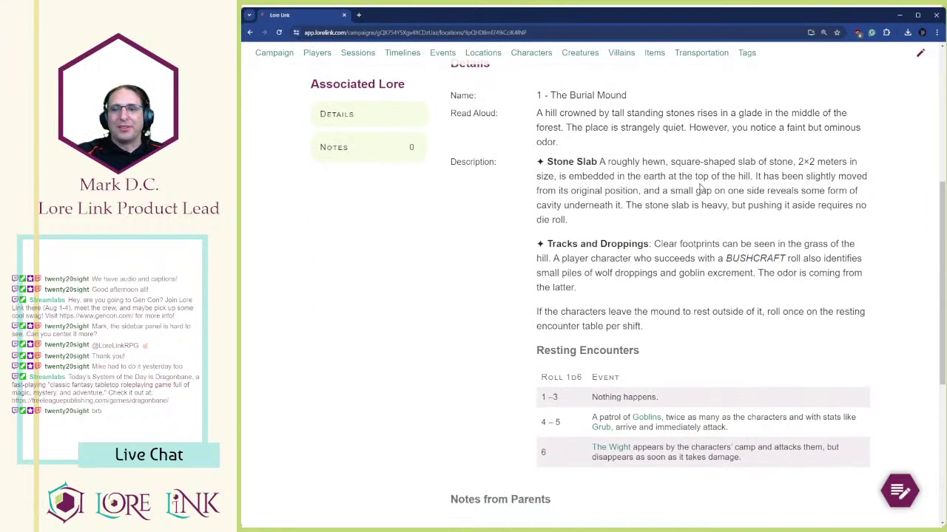
pyautogui.scroll(-1, 656, 190)
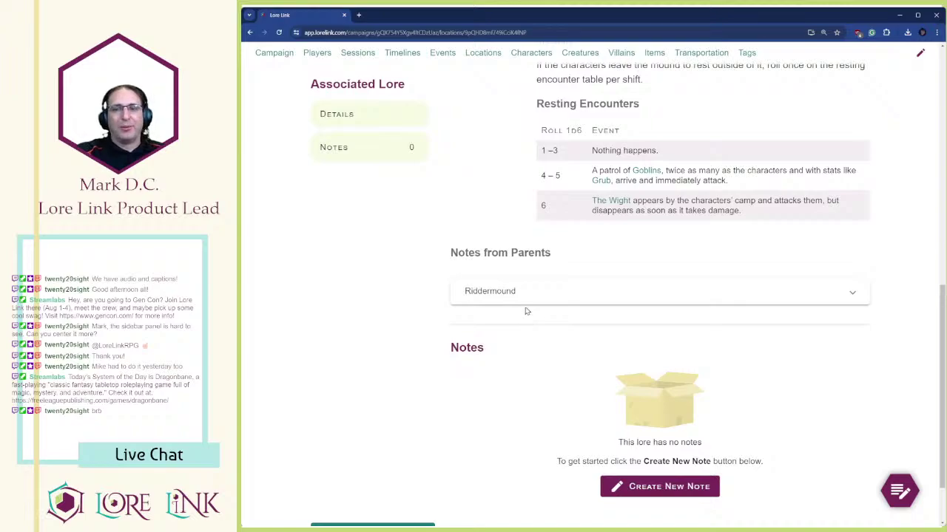
pyautogui.click(548, 301)
pyautogui.scroll(-6, 603, 294)
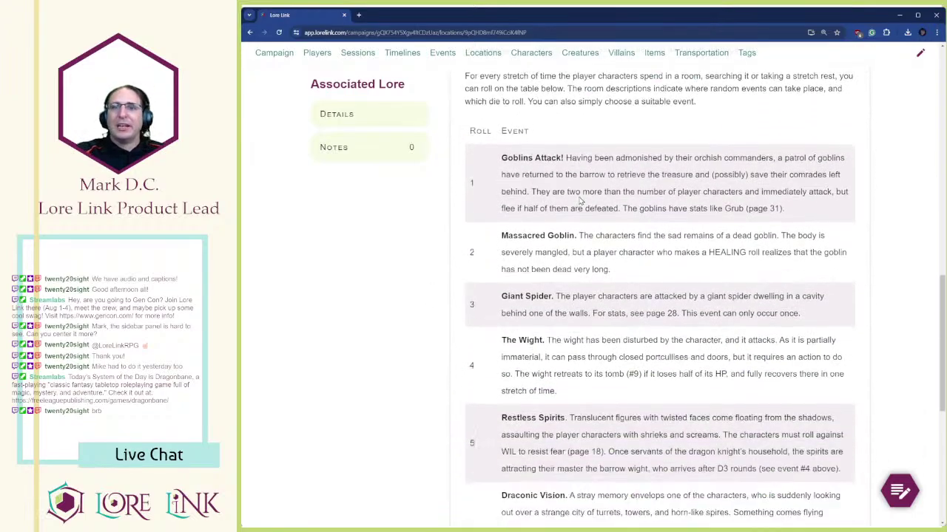
pyautogui.scroll(-1, 603, 294)
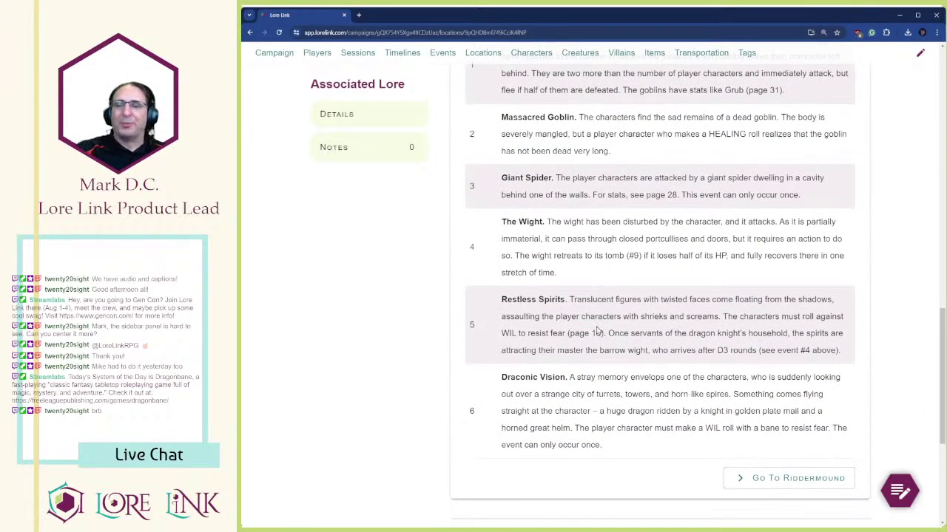
pyautogui.scroll(2, 595, 329)
pyautogui.scroll(4, 592, 303)
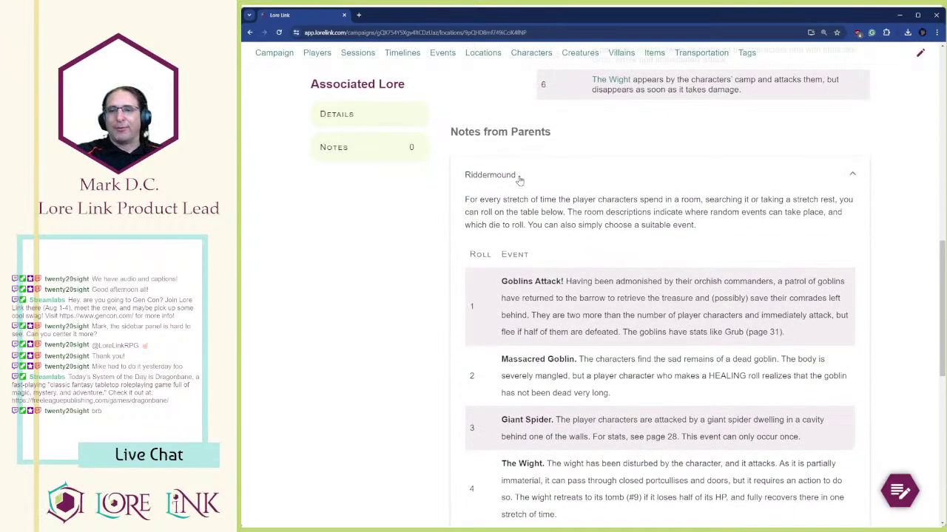
# - Collapse and re-expand the Riddermound parent notes and examine the random events table alongside the Resting Encounters
pyautogui.click(516, 177)
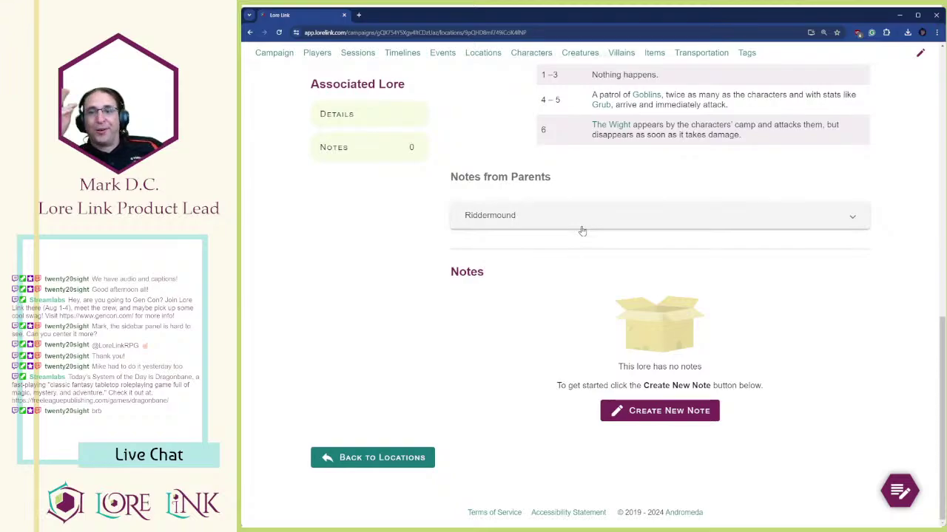
pyautogui.click(582, 222)
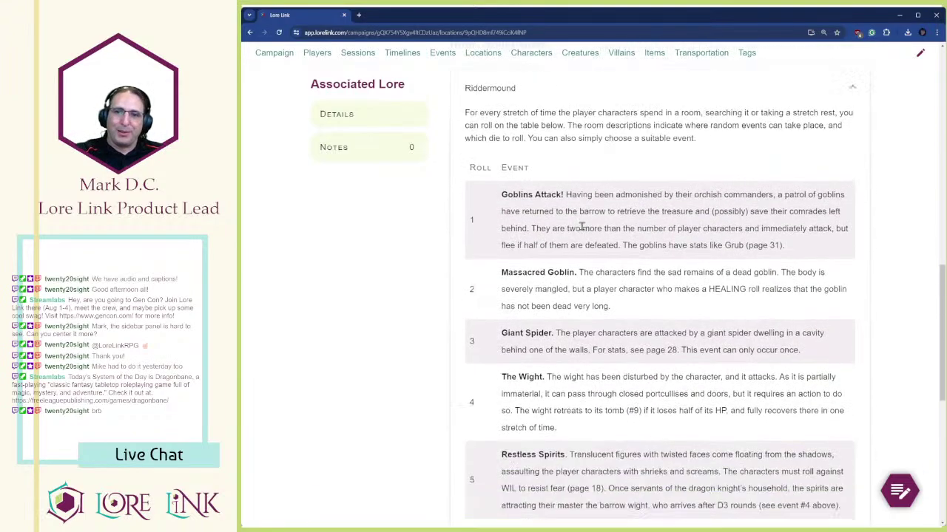
pyautogui.scroll(-5, 580, 288)
pyautogui.scroll(5, 580, 288)
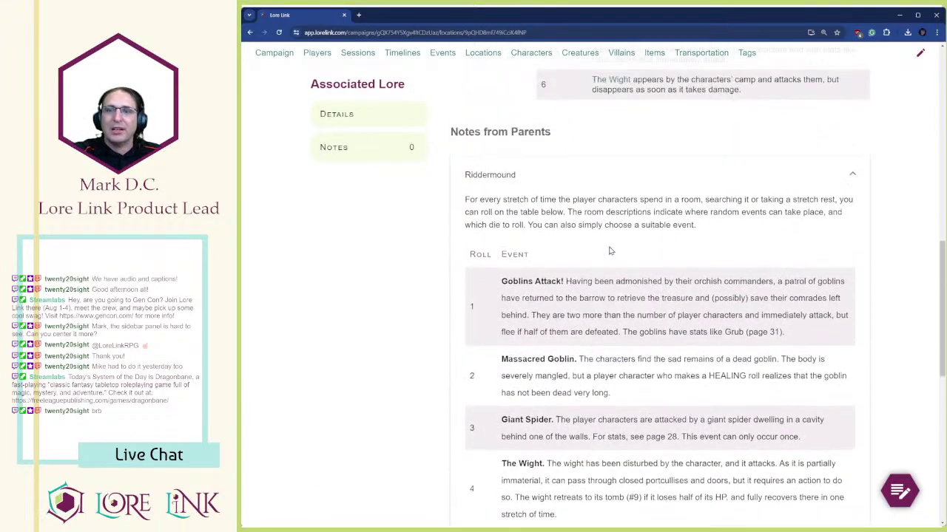
pyautogui.scroll(-3, 600, 278)
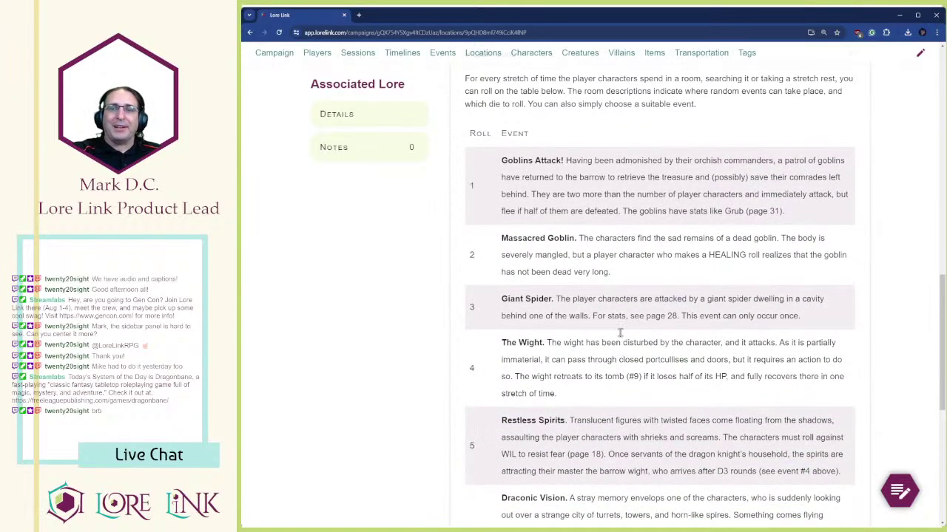
pyautogui.scroll(1, 620, 333)
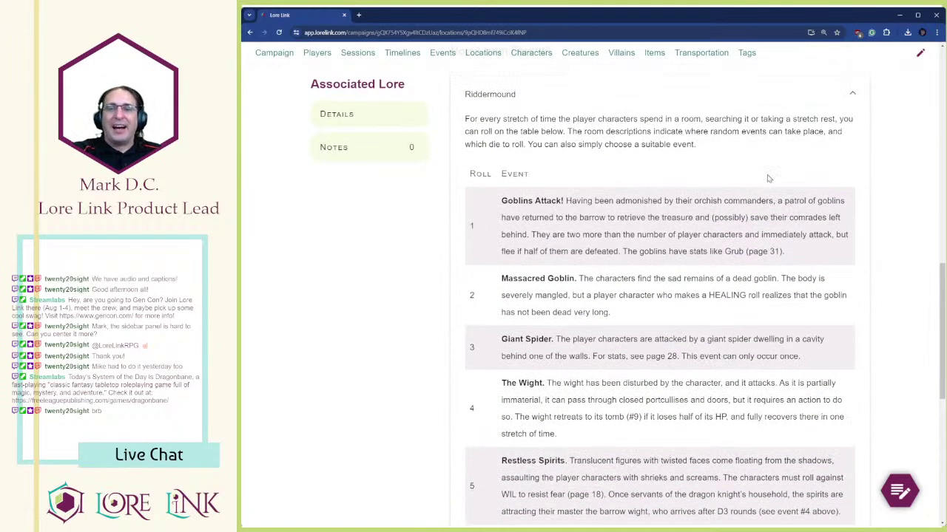
pyautogui.scroll(3, 745, 352)
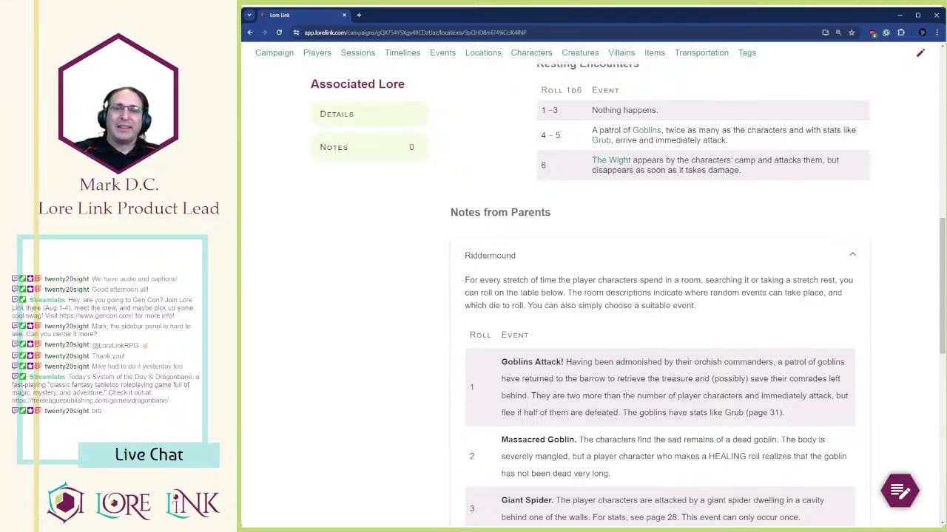
pyautogui.scroll(-2, 613, 232)
pyautogui.scroll(2, 611, 315)
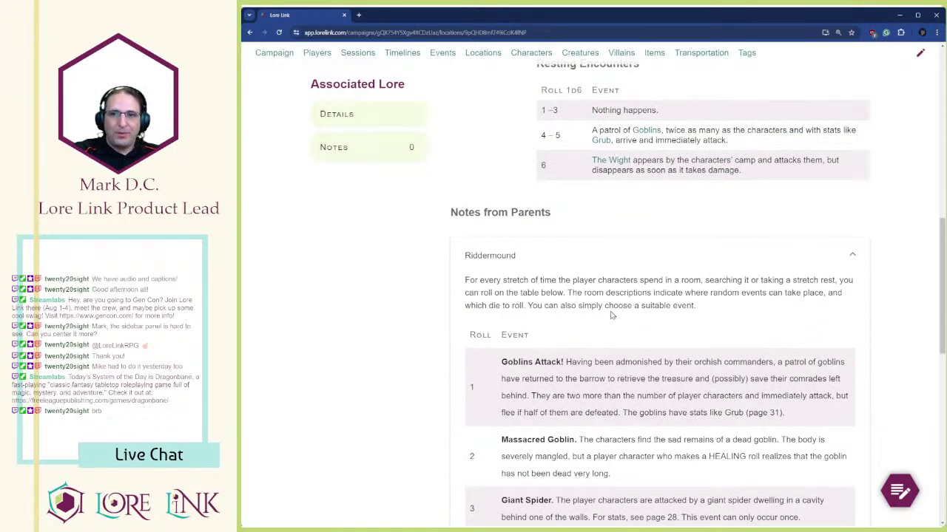
# - Return to the Riddermound location and switch it to edit mode
pyautogui.scroll(10, 611, 316)
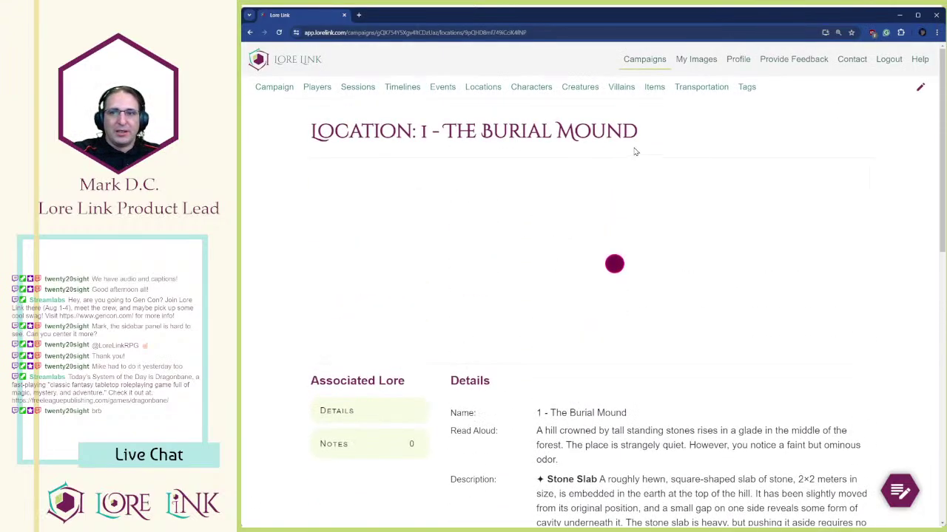
pyautogui.click(477, 88)
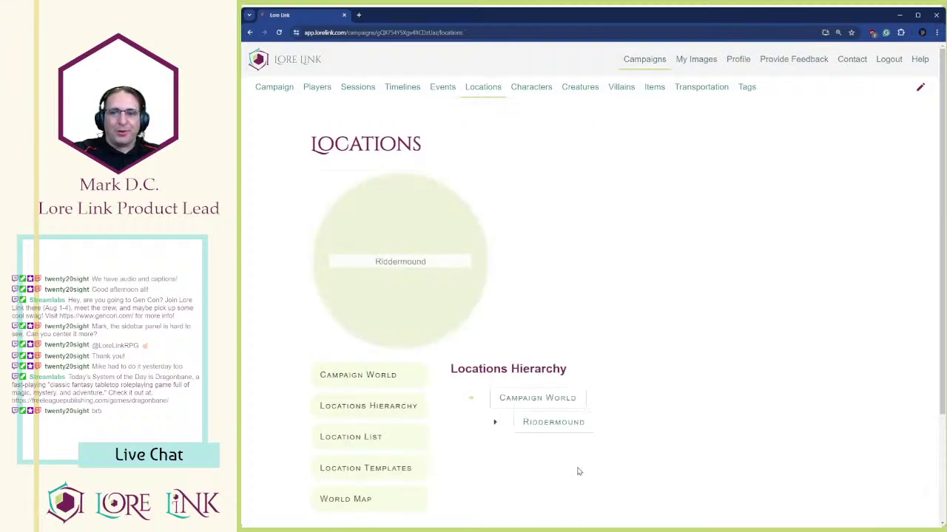
pyautogui.click(562, 420)
pyautogui.scroll(-3, 567, 288)
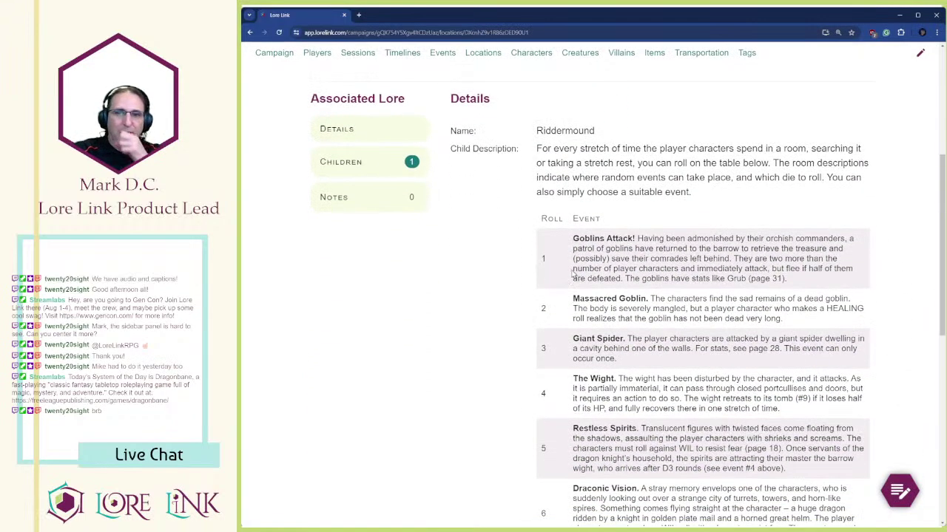
pyautogui.scroll(1, 829, 193)
pyautogui.click(920, 52)
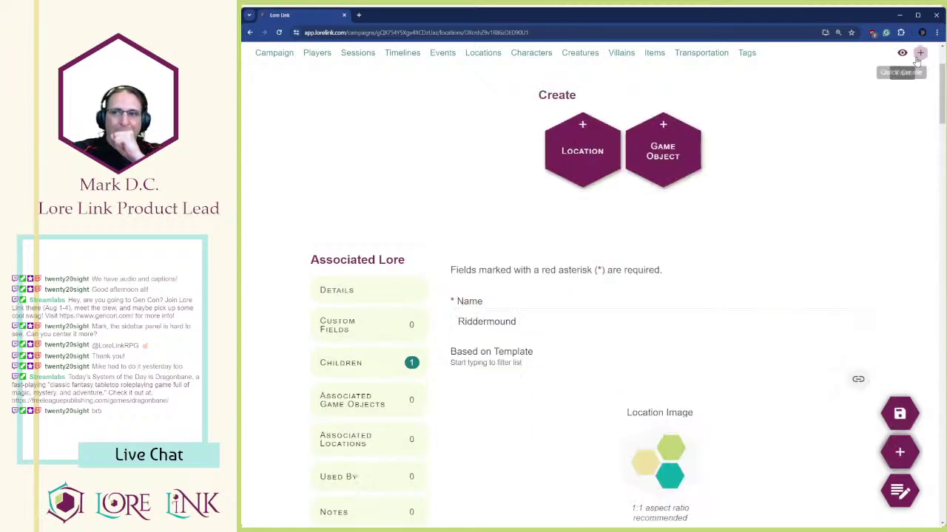
# - Start choosing a map image for the Riddermound location and browse the image library's Dragonbane folder
pyautogui.scroll(-2, 727, 370)
pyautogui.scroll(-2, 726, 341)
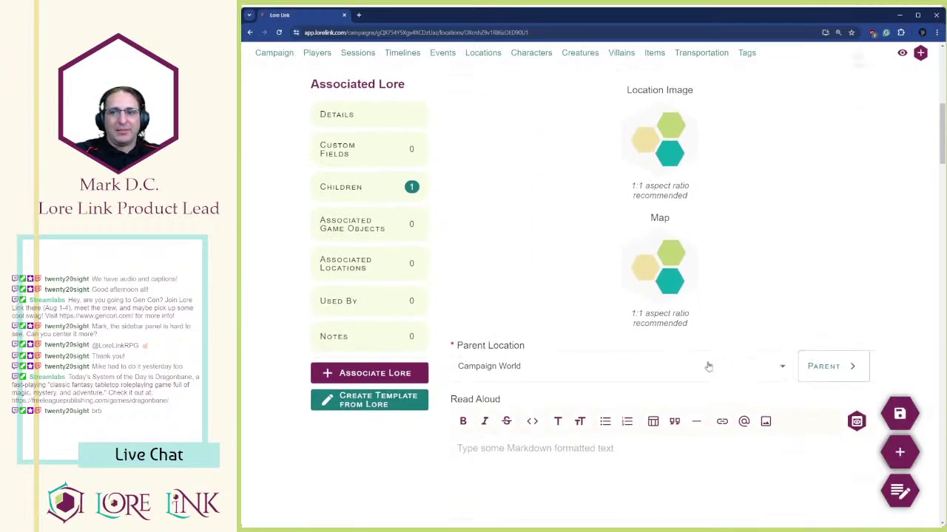
pyautogui.click(659, 270)
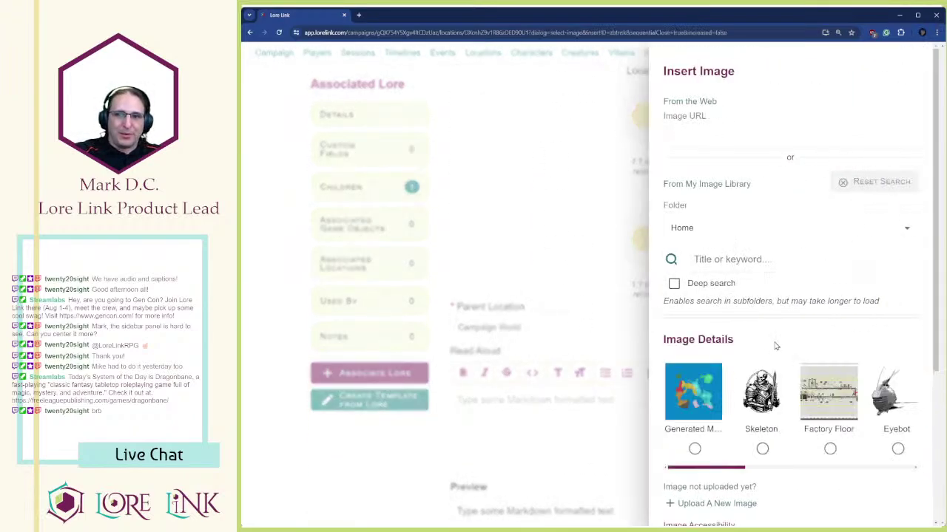
pyautogui.click(687, 228)
pyautogui.moveTo(710, 263)
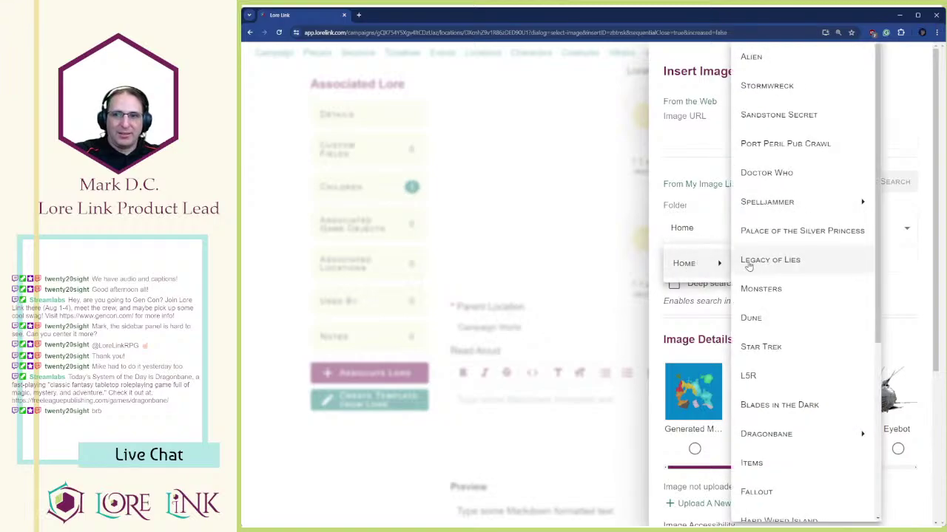
pyautogui.scroll(-3, 758, 318)
pyautogui.scroll(1, 767, 348)
pyautogui.click(771, 314)
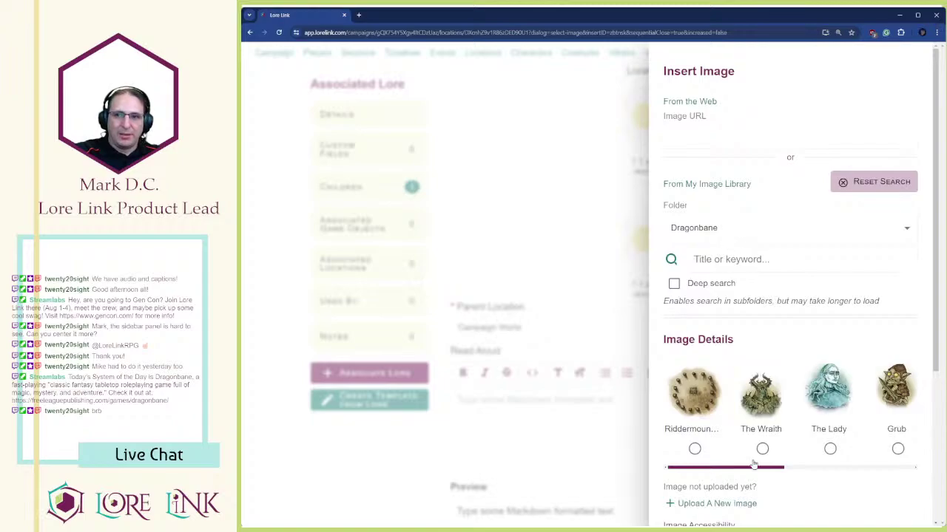
# - Insert the "Riddermound" image from the Dragonbane folder as the location's map and save the location
pyautogui.hscroll(3, 768, 467)
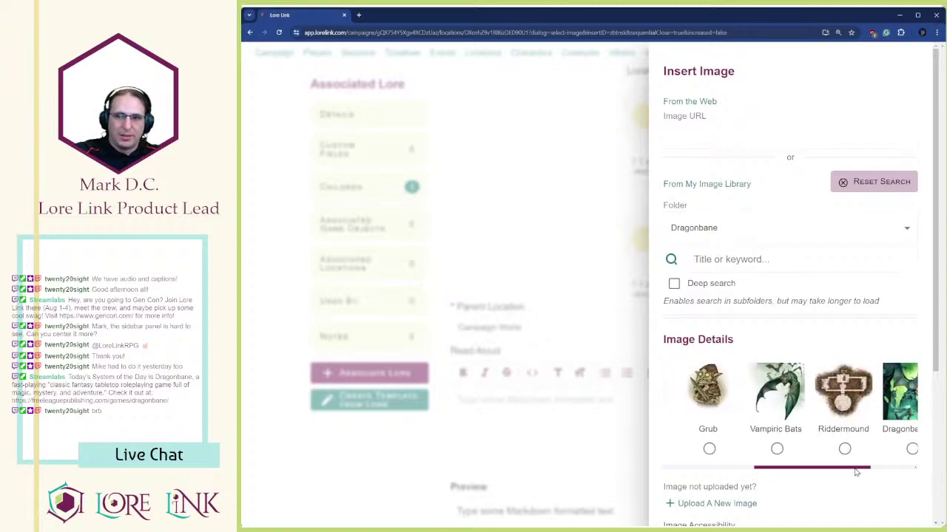
pyautogui.click(810, 449)
pyautogui.scroll(-3, 821, 332)
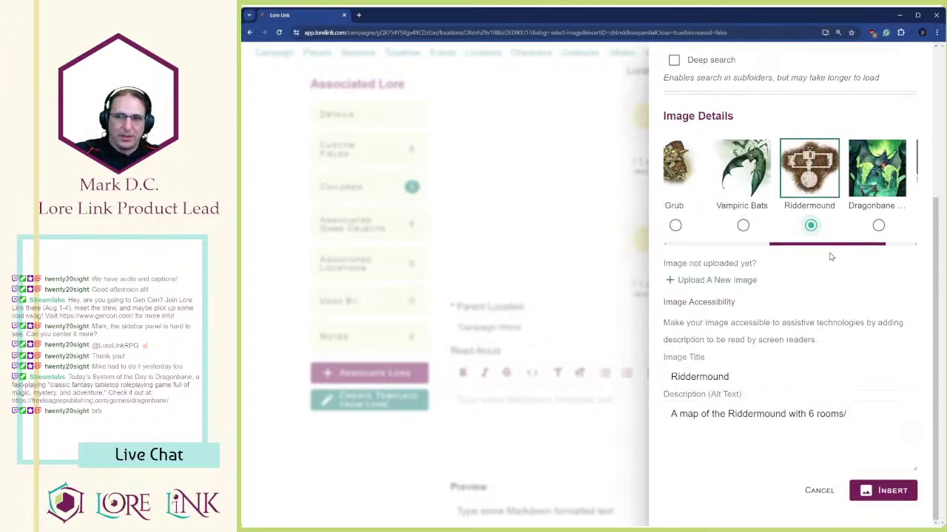
pyautogui.click(895, 491)
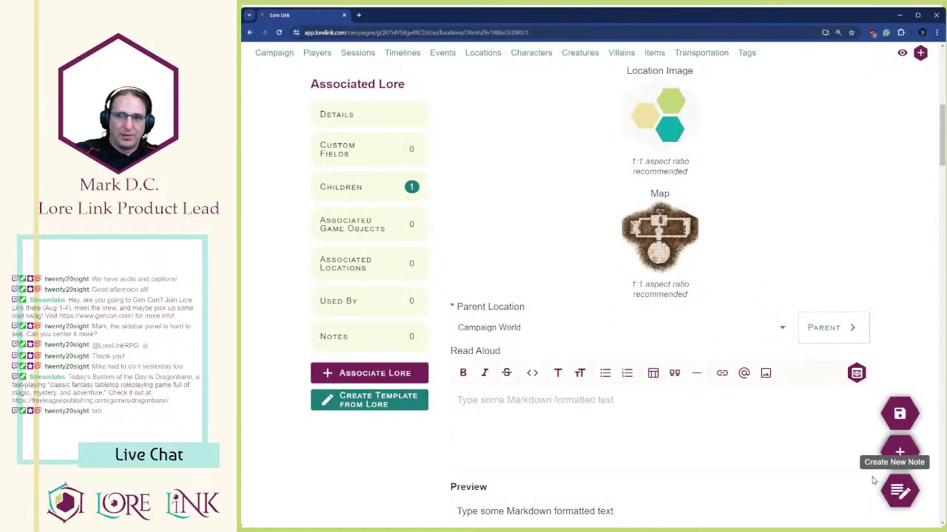
pyautogui.click(900, 414)
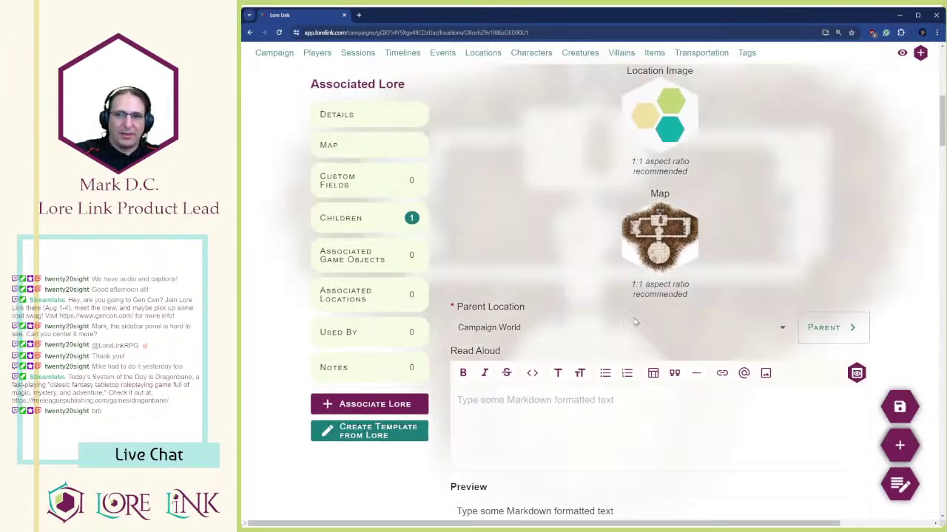
# - Look over the Riddermound map, then start creating a new location and name it "Antechamber"
pyautogui.scroll(-5, 565, 290)
pyautogui.scroll(-15, 565, 290)
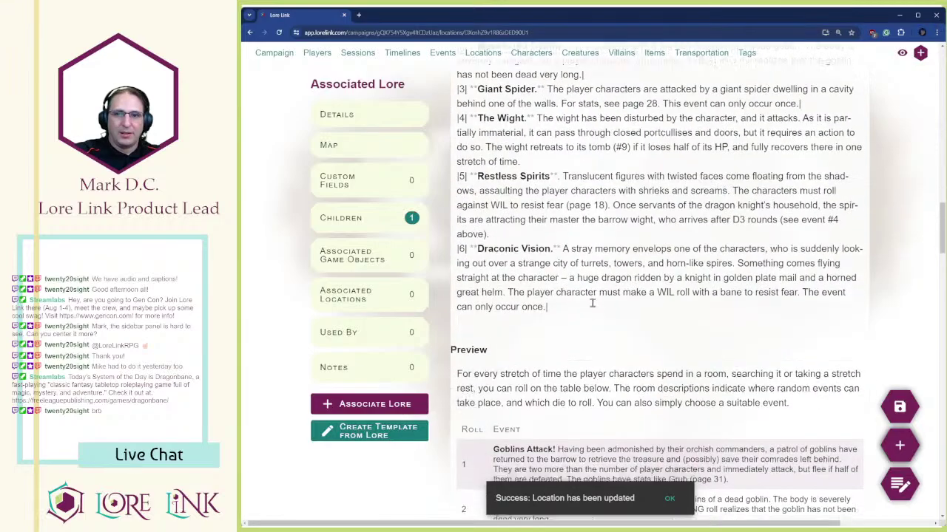
pyautogui.scroll(-3, 597, 310)
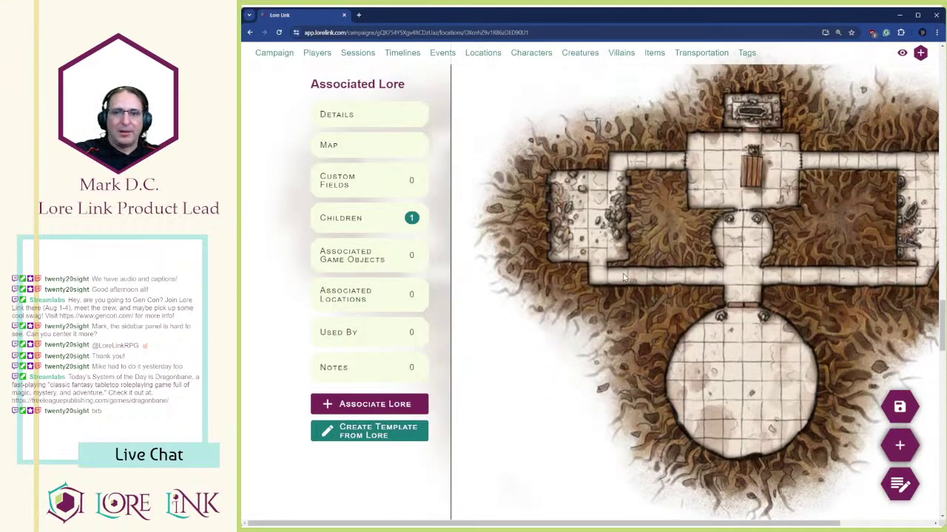
pyautogui.scroll(-3, 895, 324)
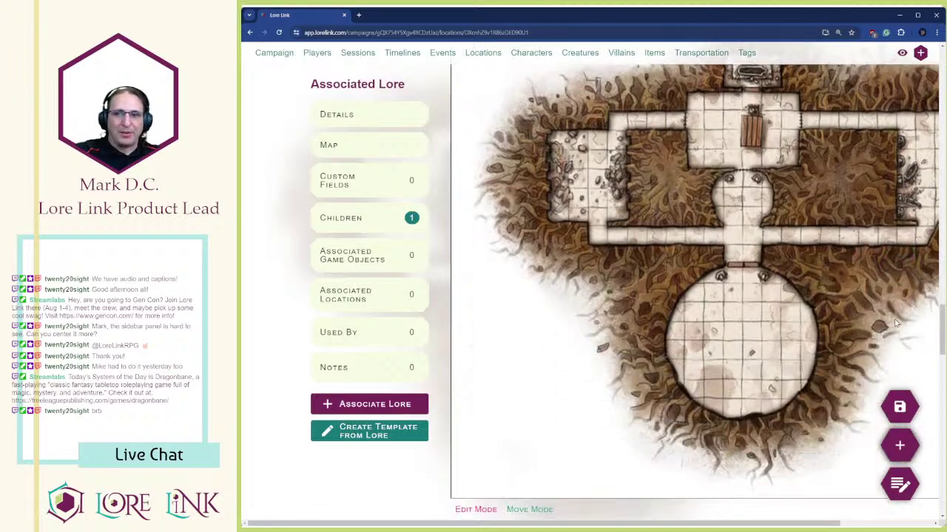
pyautogui.click(899, 445)
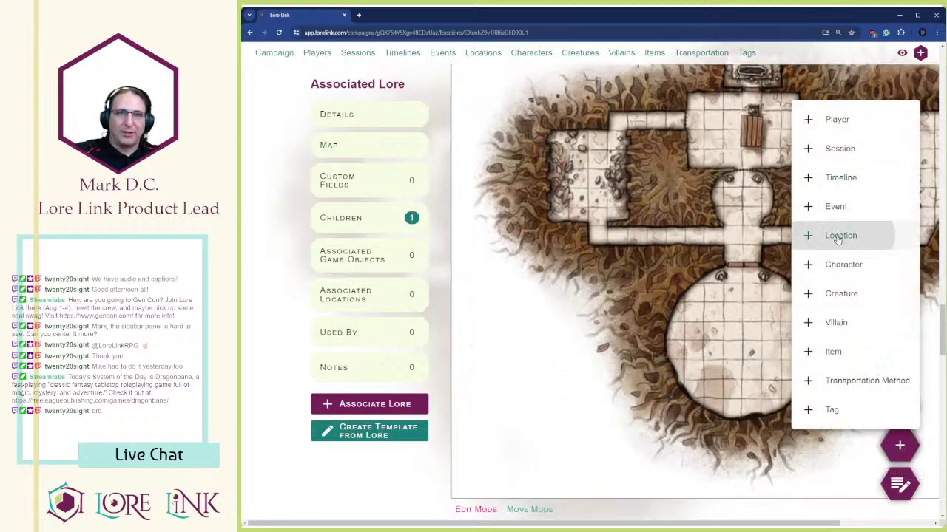
pyautogui.click(840, 235)
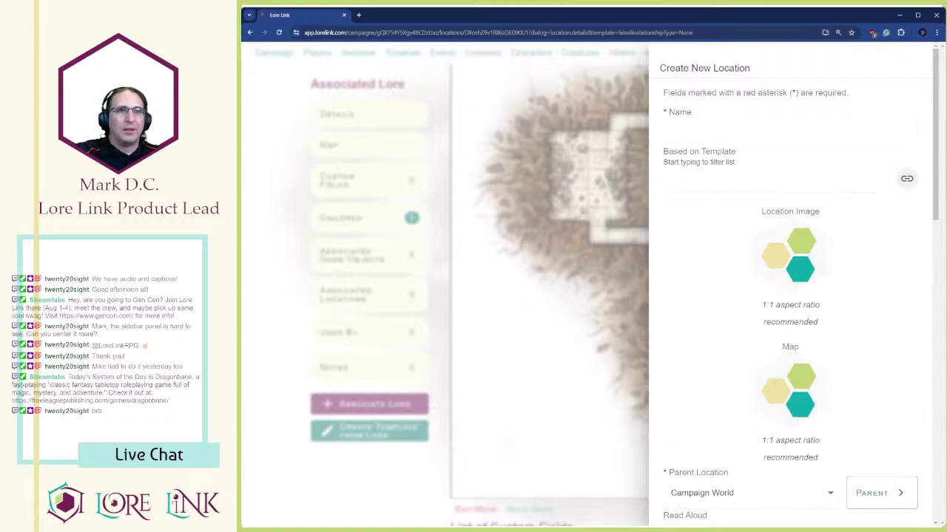
pyautogui.click(697, 121)
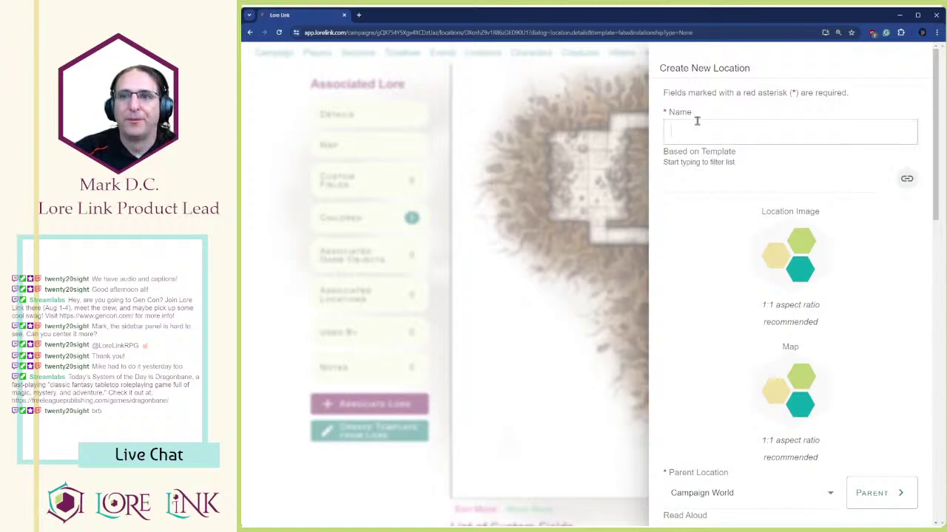
pyautogui.write('Antechamper')
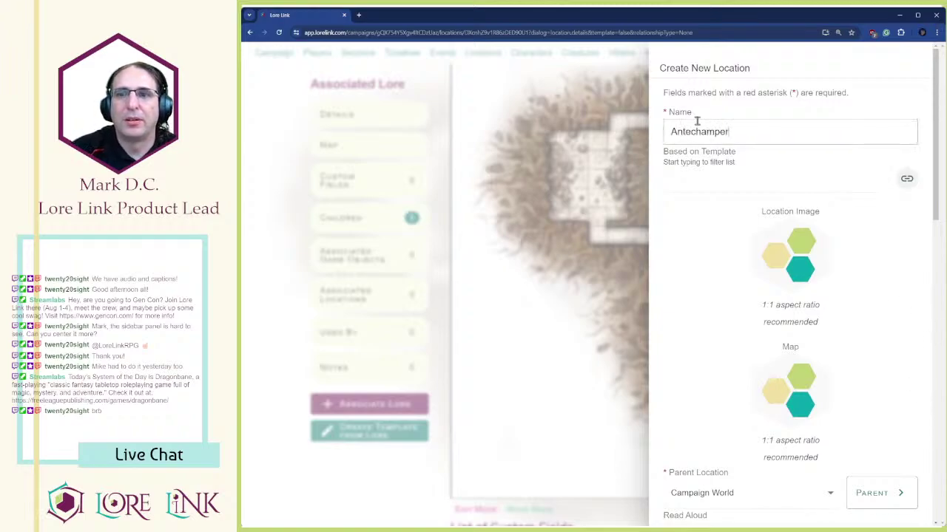
pyautogui.press('BackSpace')
pyautogui.press('BackSpace')
pyautogui.press('BackSpace')
pyautogui.write('ber')
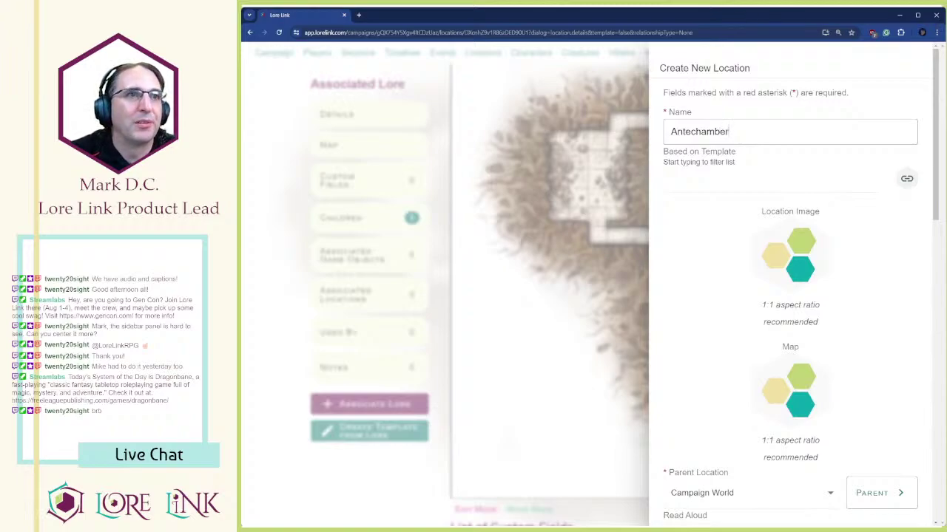
# - Fill the Antechamber's Read Aloud with the passage from "A dome-shaped chamber with a floor of beaten earth" to "knights in antiquated armor."
pyautogui.hotkey('alt', 'Tab')
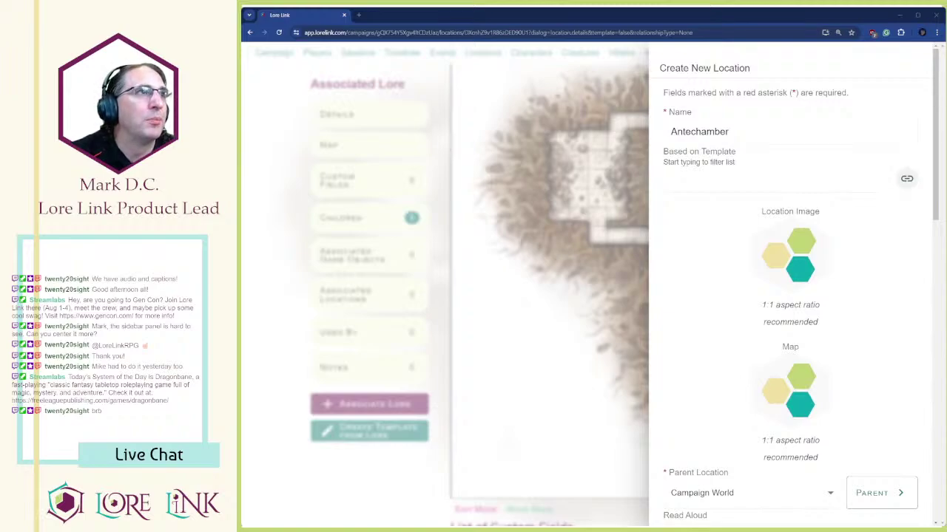
pyautogui.scroll(-4, 716, 181)
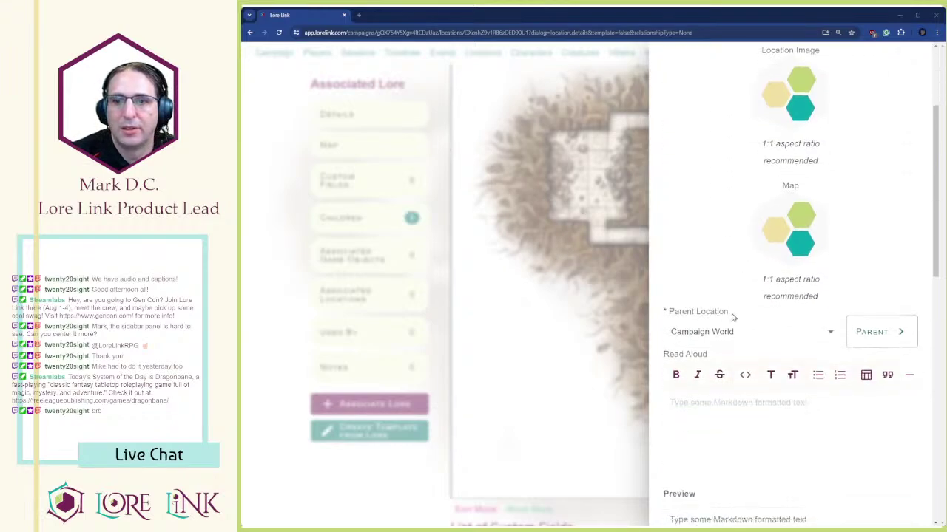
pyautogui.click(724, 257)
pyautogui.write('A dome-shaped chamber with a floor of beaten earth. In the darkness far above, the opening to the surface looks like a faintly glowing square. In the north wall is a set of double oak doors with iron fittings. A silvery symbol stretches across both doors, which are flanked by statues of knights in antiquated armor.')
# - Fill the Antechamber's Description with the Forced Oak Door, Stylized Crown, Tracks In the Dirt, Sleeping Bats, Goblin Poison Dagger and NORTH entries
pyautogui.scroll(-3, 744, 271)
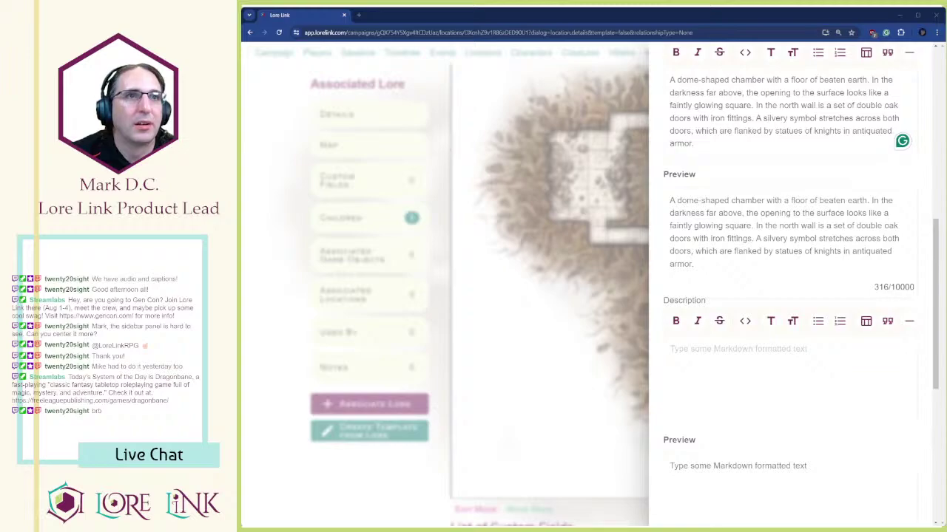
pyautogui.scroll(-3, 766, 281)
pyautogui.click(767, 187)
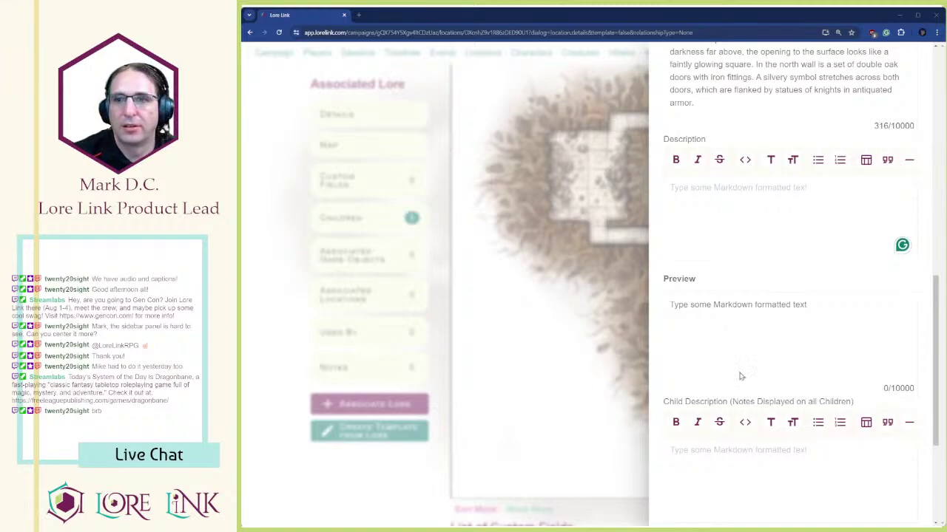
pyautogui.click(735, 218)
pyautogui.write("Forced Oak Door: The goblins have already forced open the oak door, which is slightly ajar when the player characters arrive.  ✦ Stylized Crown: A successful MYTHS & LEGENDS roll identifies the symbol on the door as a stylized crown from the ancient time when the Misty Vale was ruled by a mighty dragon-worshiping kingdom.  ✦ Tracks In the Dirt: Lots of footprints and drag marks can be seen in the dirt floor.  ✦ Sleeping Bats: A cauldron of vampiric bats hangs in clusters from the chamber's ceiling. Detecting them requires a passive AWARENESS roll, which in turn makes it possible to SNEAK past them. If this fails, the bats attack. For stats, see page 30.\\  ✦ Goblin Poison Dagger: A player character who makes a SPOT HIDDEN roll finds a curved goblin dagger in the dirt. The blade is coated with lethal viper venom with potency 9.  ✦ NORTH: Double doors leading to the mound tunnels (#4).")
pyautogui.scroll(1, 753, 244)
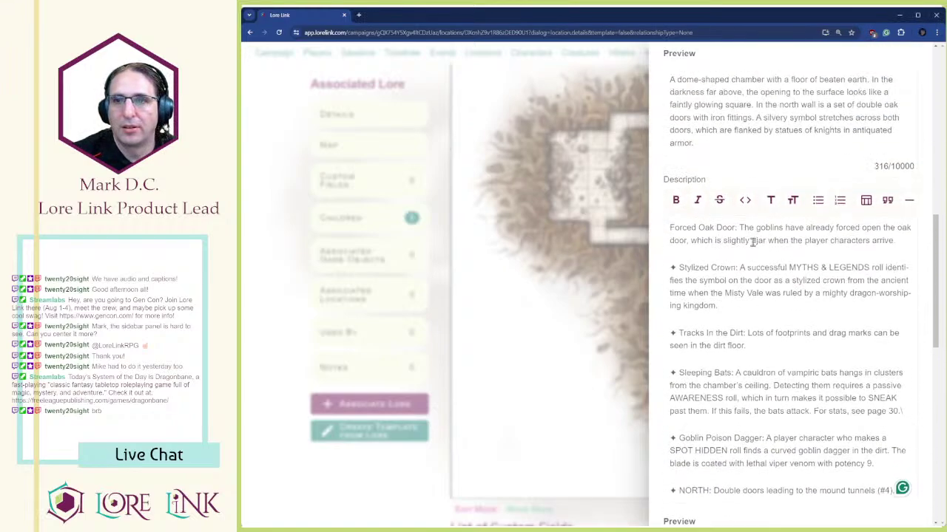
# - Insert a ✦ bullet before "Forced Oak Door" in the Description, copied from the Stylized Crown entry
pyautogui.scroll(-3, 739, 259)
pyautogui.scroll(2, 735, 266)
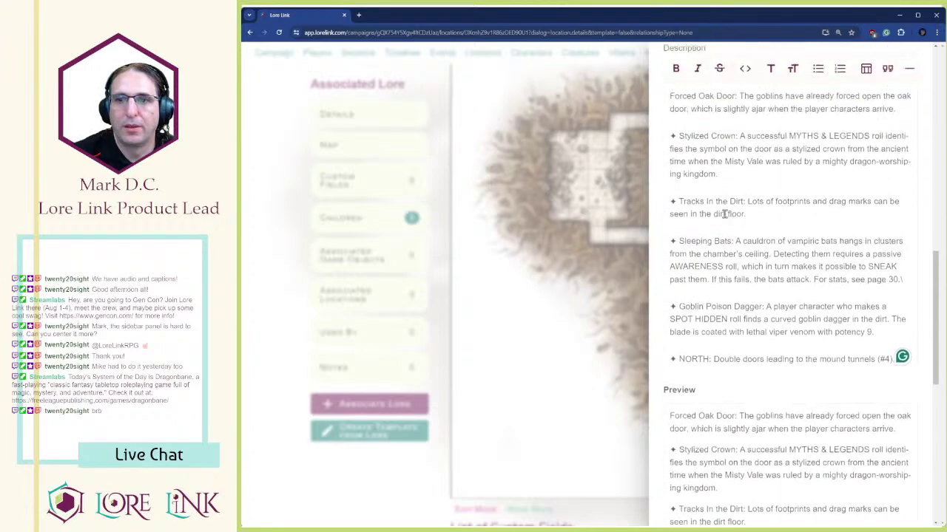
pyautogui.click(709, 192)
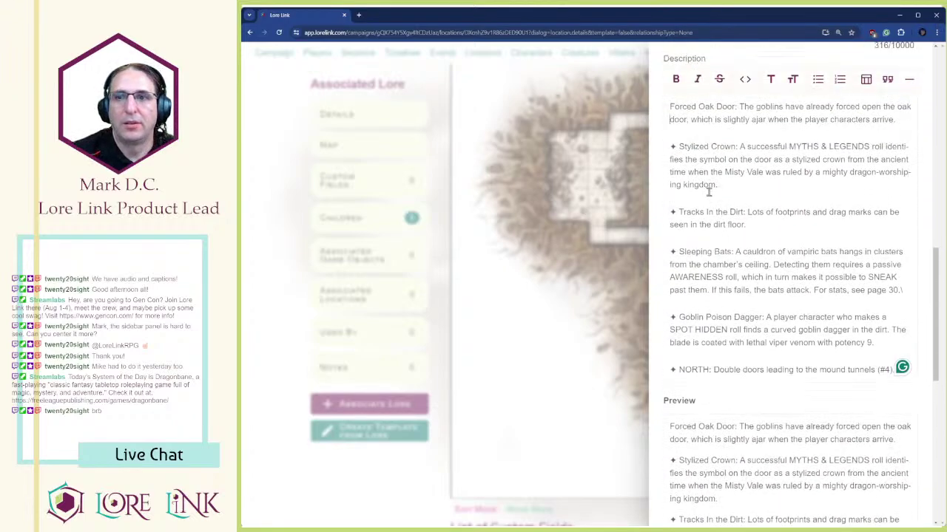
pyautogui.hotkey('shift', 'Right')
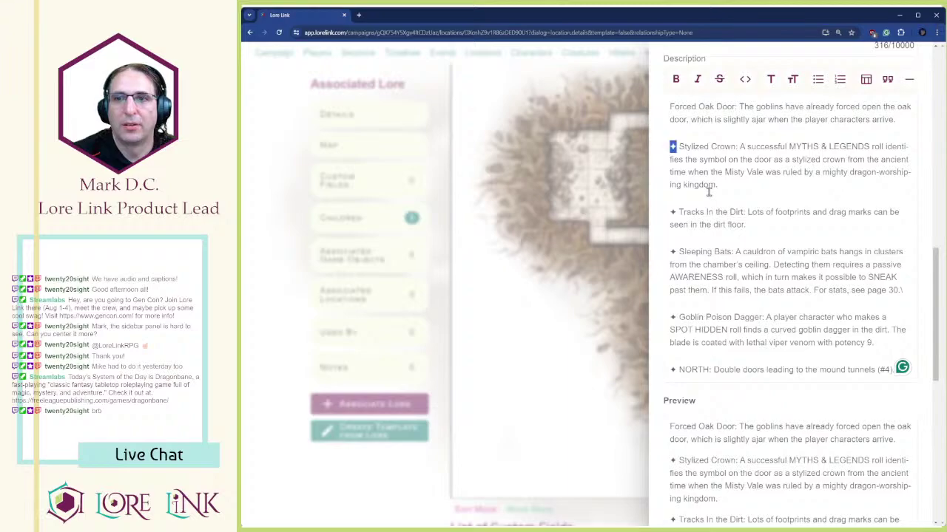
pyautogui.hotkey('ctrl', 'c')
pyautogui.hotkey('ctrl', 'Home')
pyautogui.hotkey('ctrl', 'v')
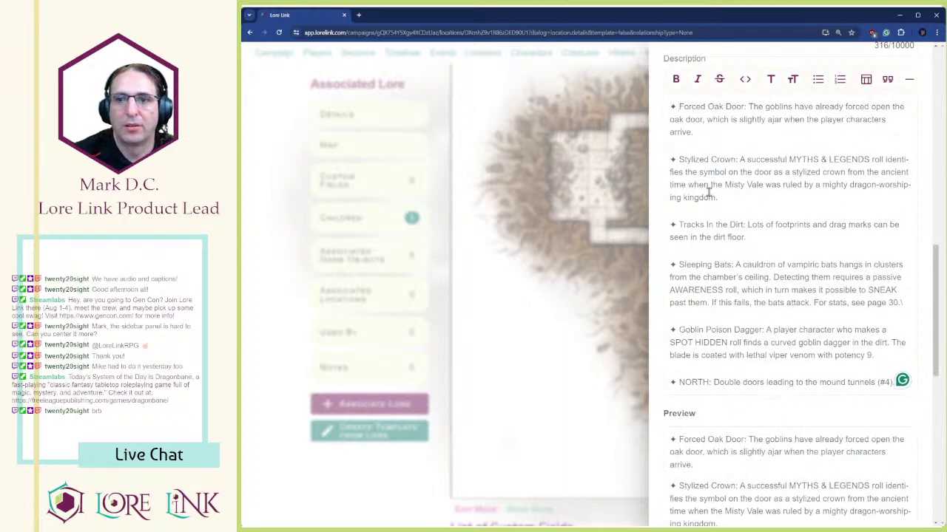
# - Review the remaining description text and save the antechamber location
pyautogui.scroll(-3, 754, 289)
pyautogui.scroll(3, 875, 414)
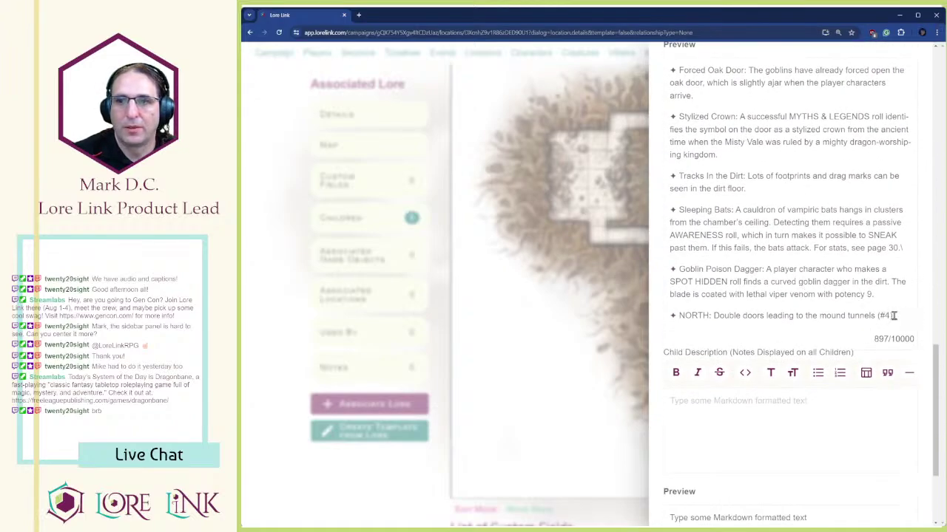
pyautogui.scroll(-2, 827, 340)
pyautogui.scroll(3, 790, 245)
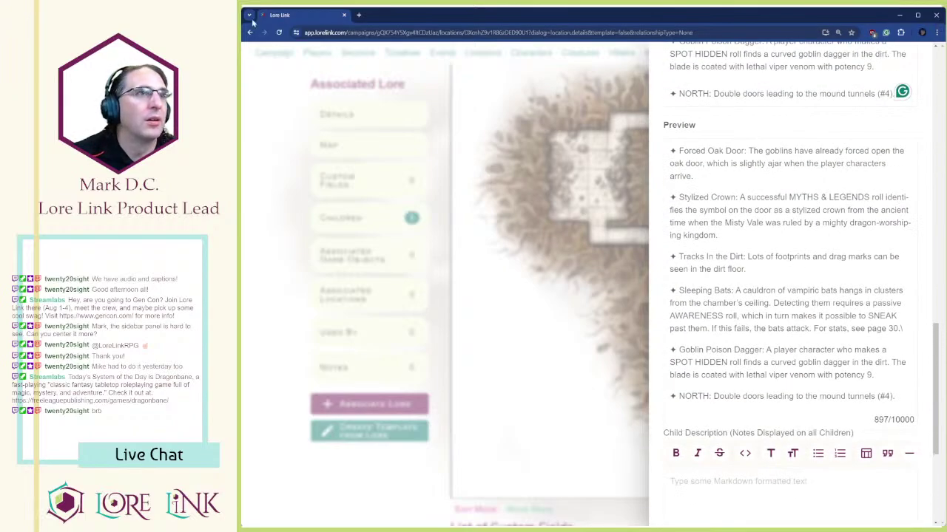
pyautogui.scroll(-3, 800, 391)
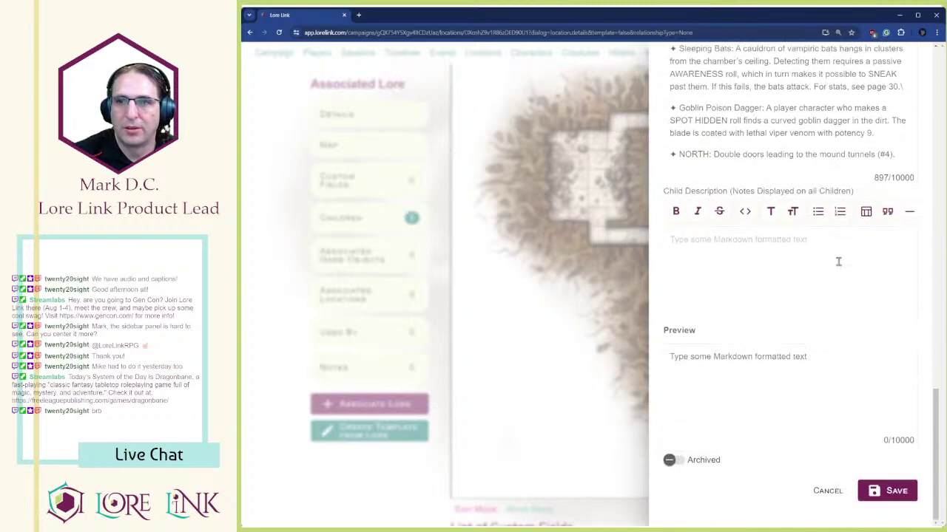
pyautogui.scroll(1, 838, 261)
pyautogui.scroll(-1, 858, 187)
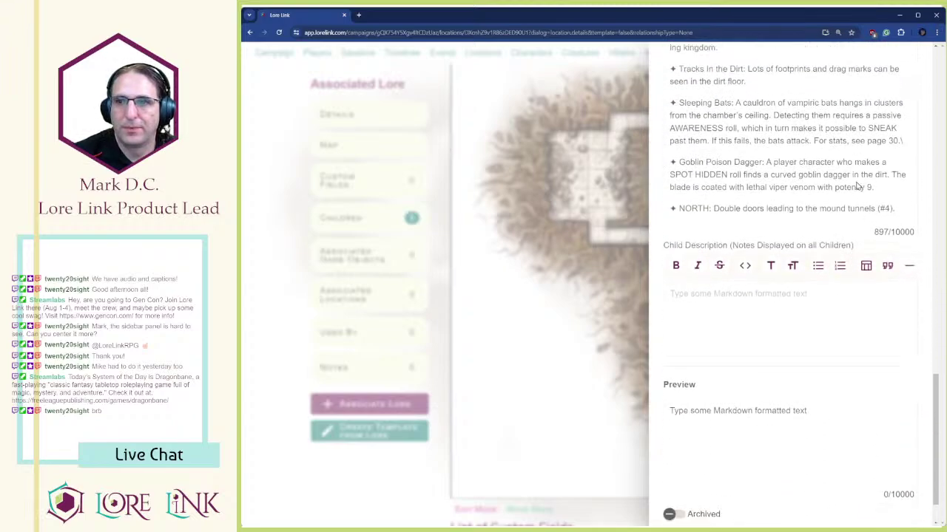
pyautogui.scroll(1, 858, 187)
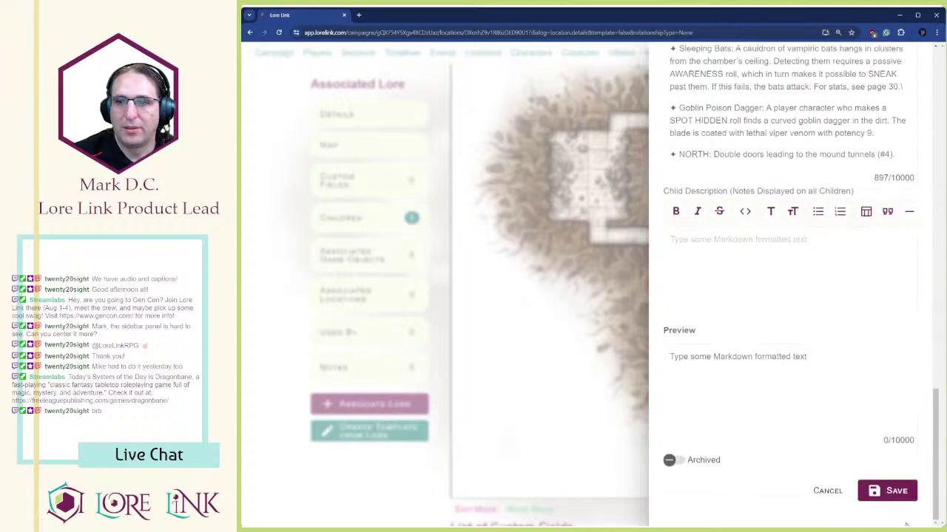
pyautogui.click(884, 496)
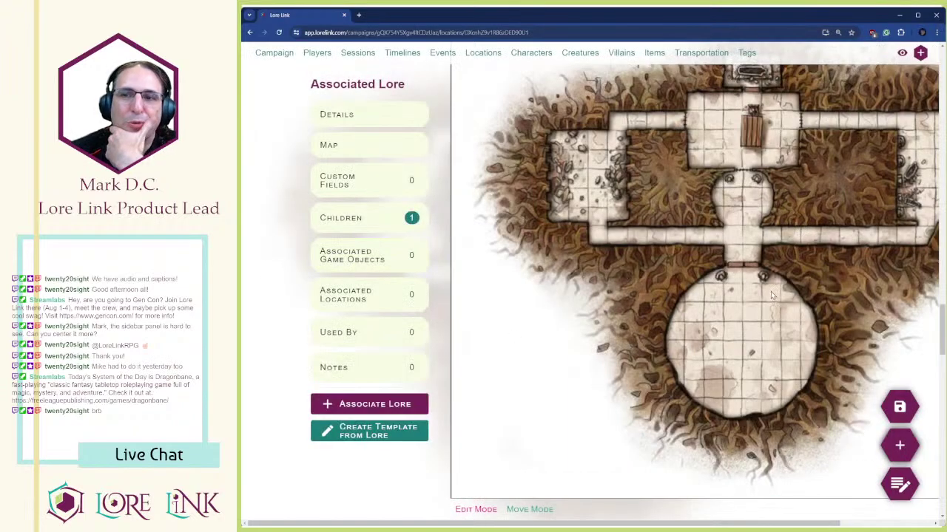
# - Add a hotspot for the Antechamber location in the centre of the large round chamber on the map
pyautogui.click(742, 342)
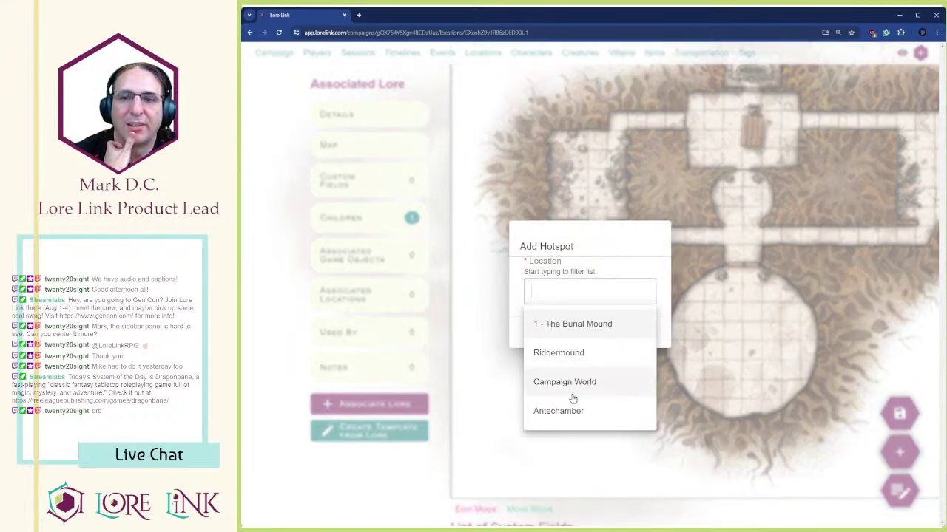
pyautogui.click(556, 414)
pyautogui.click(532, 338)
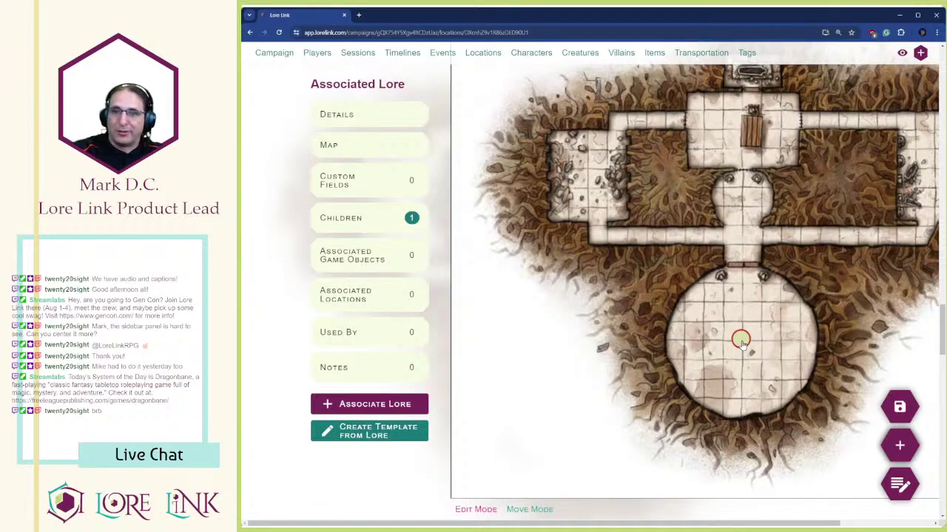
pyautogui.scroll(-2, 739, 340)
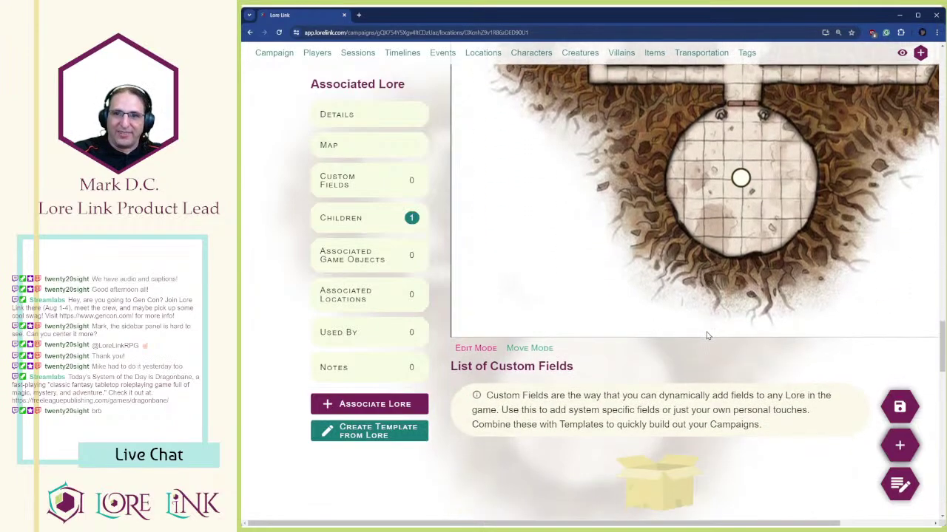
pyautogui.scroll(1, 695, 318)
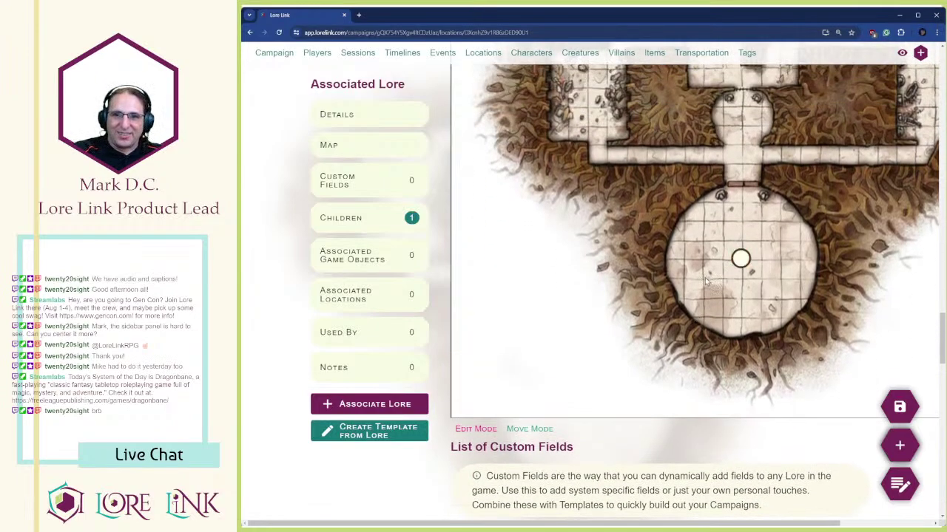
pyautogui.scroll(2, 697, 286)
pyautogui.scroll(-1, 697, 285)
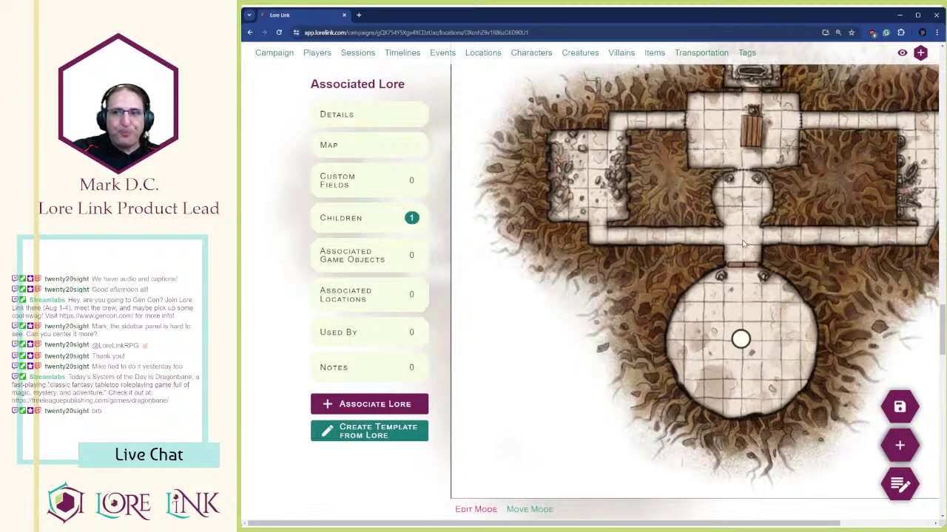
pyautogui.click(722, 224)
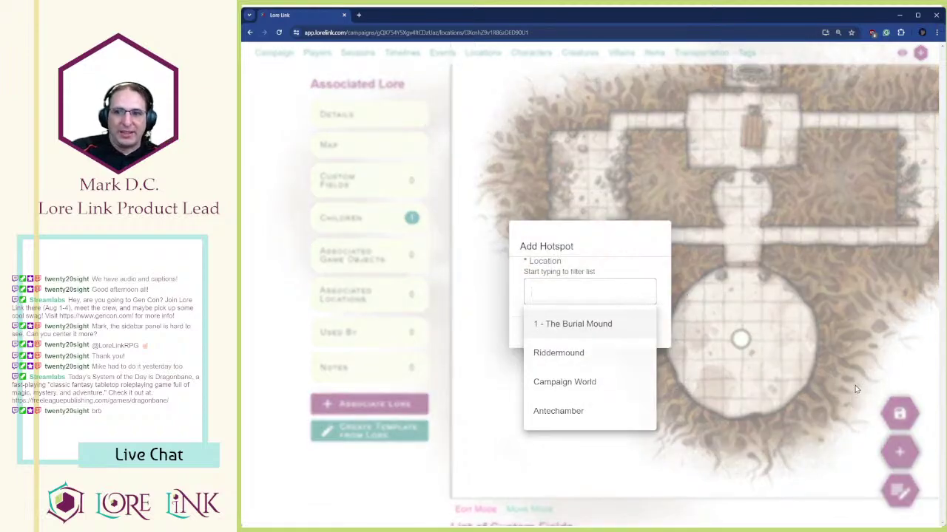
pyautogui.press('Escape')
pyautogui.press('Escape')
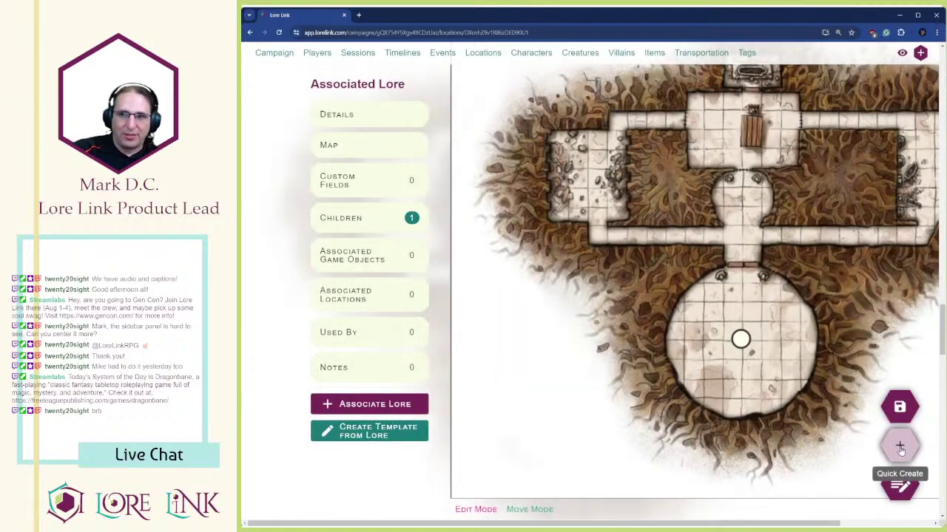
# - Start creating a new location with Riddermound as its parent location
pyautogui.click(900, 446)
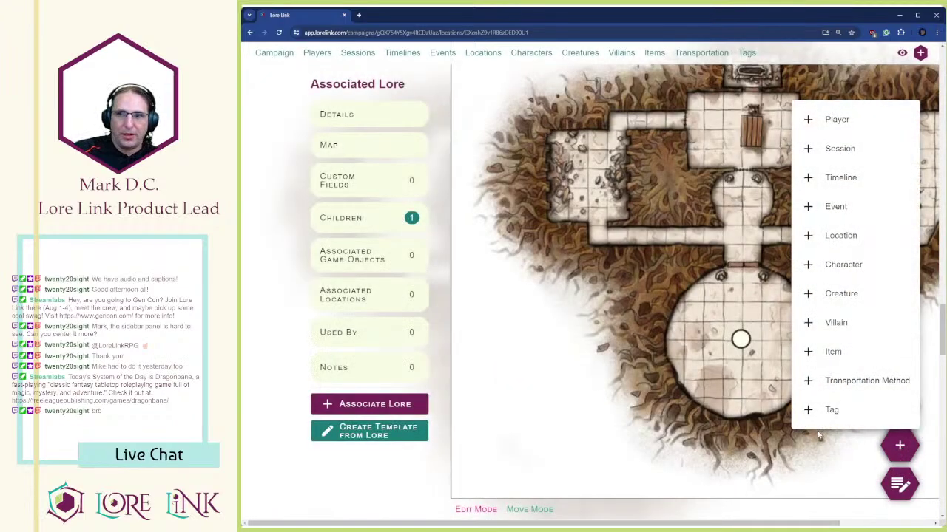
pyautogui.click(843, 237)
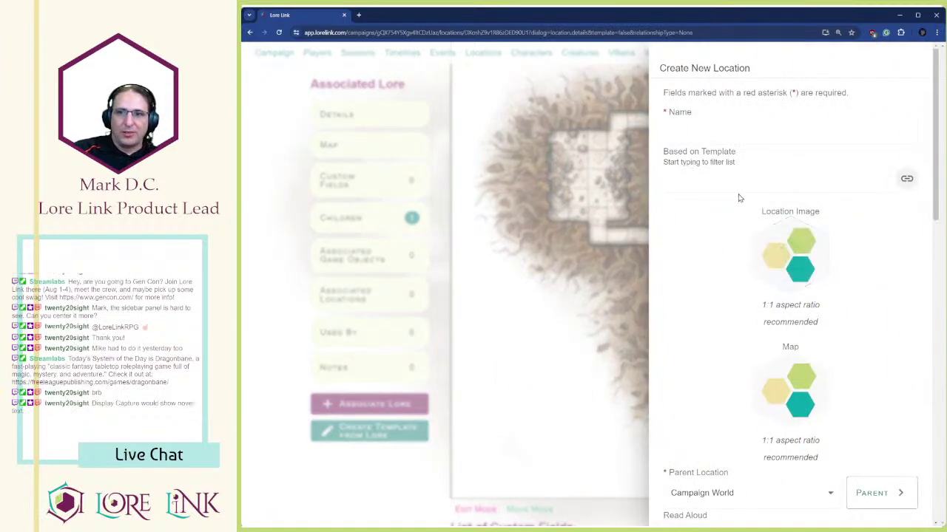
pyautogui.scroll(-4, 706, 333)
pyautogui.click(713, 213)
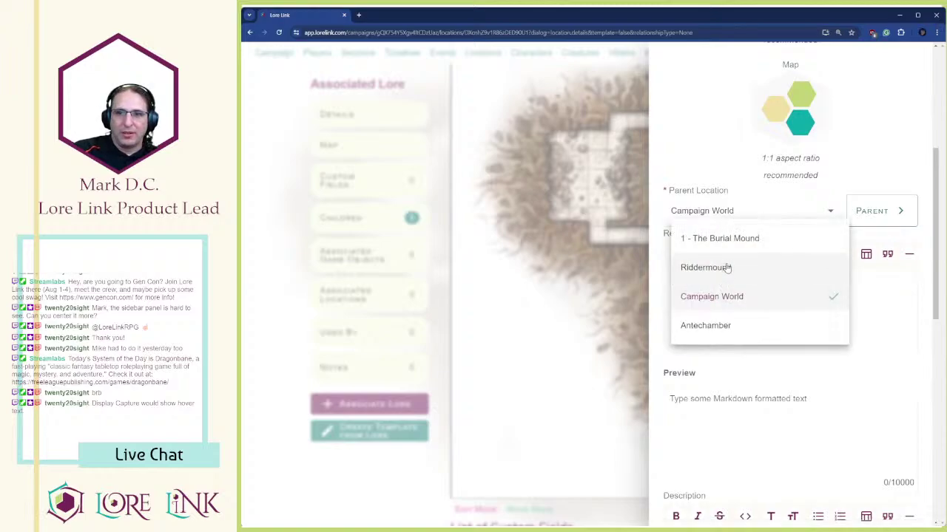
pyautogui.click(727, 268)
pyautogui.scroll(-1, 729, 276)
pyautogui.scroll(2, 729, 276)
pyautogui.click(708, 384)
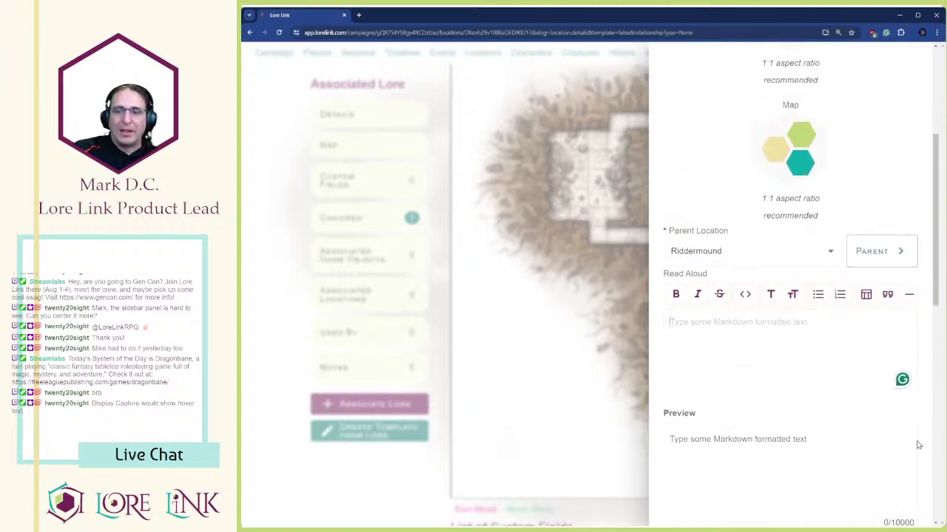
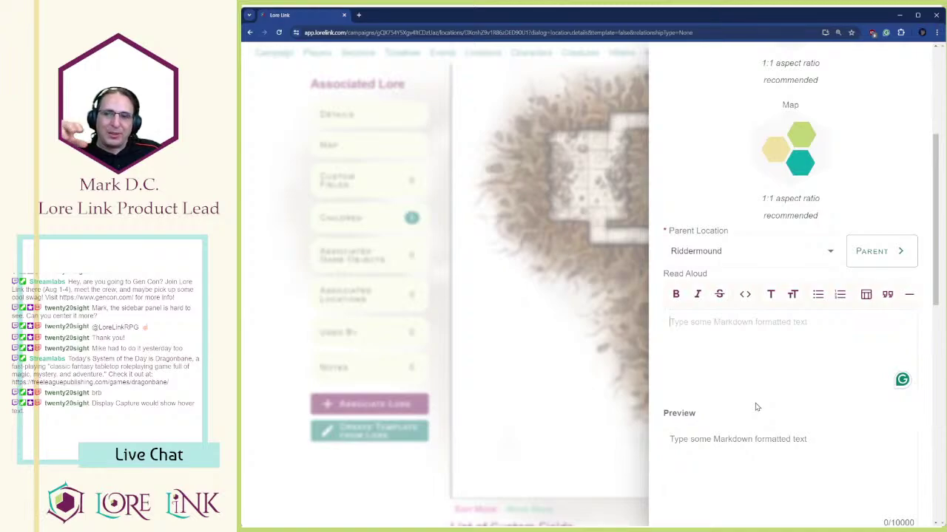
# - Name the new location "4 - Mound Tunnels"
pyautogui.scroll(2, 754, 406)
pyautogui.scroll(-2, 754, 406)
pyautogui.scroll(3, 754, 405)
pyautogui.scroll(1, 754, 403)
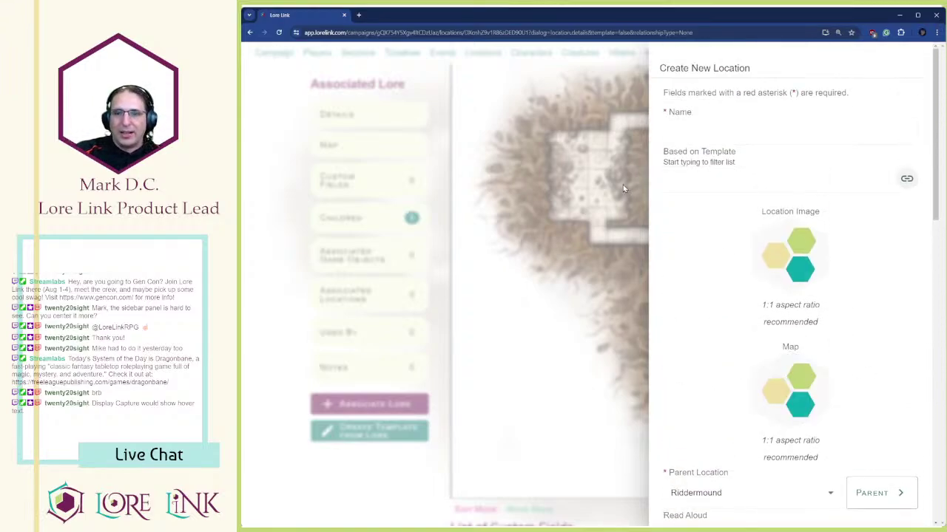
pyautogui.scroll(-4, 695, 310)
pyautogui.scroll(1, 696, 292)
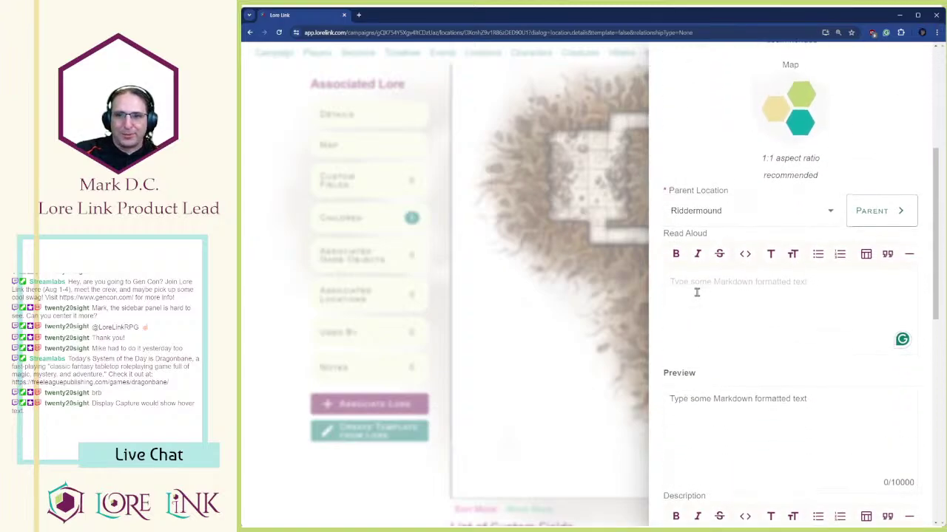
pyautogui.scroll(4, 696, 292)
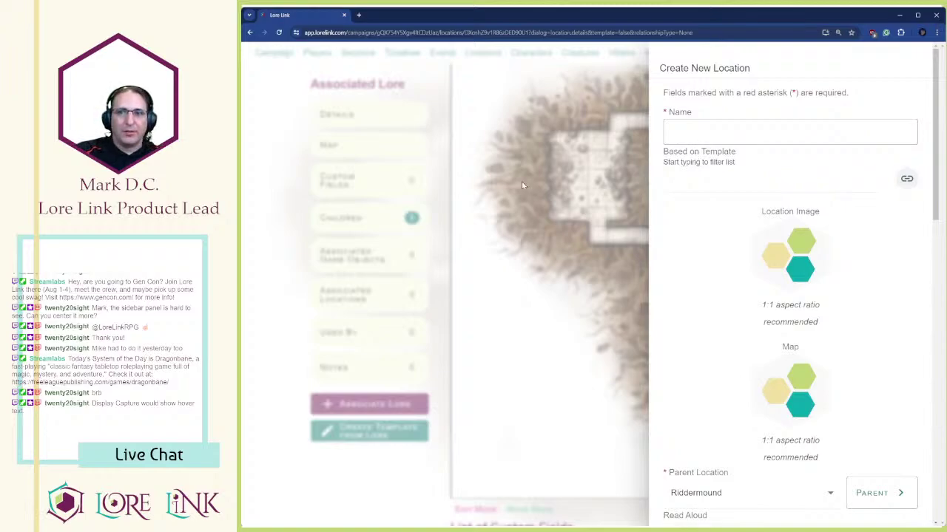
pyautogui.write('Mound Tunnels')
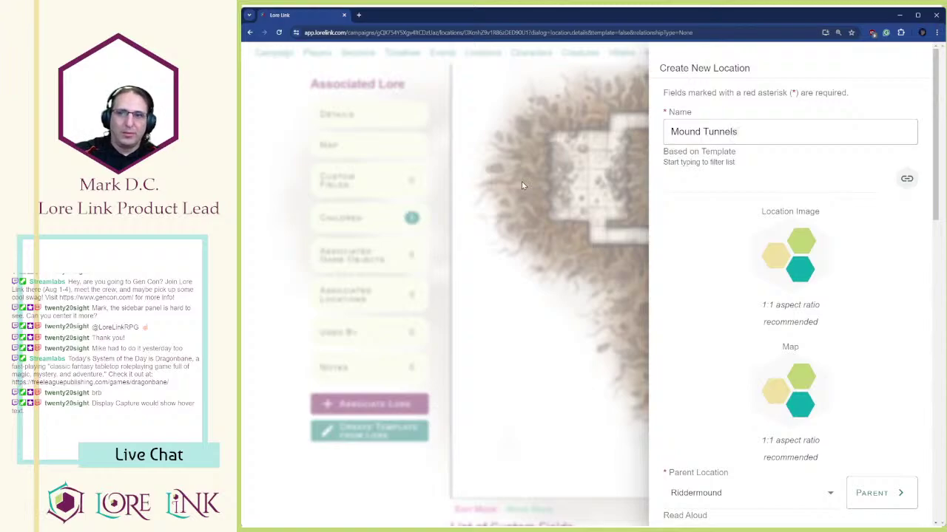
pyautogui.press('Home')
pyautogui.write('4 -')
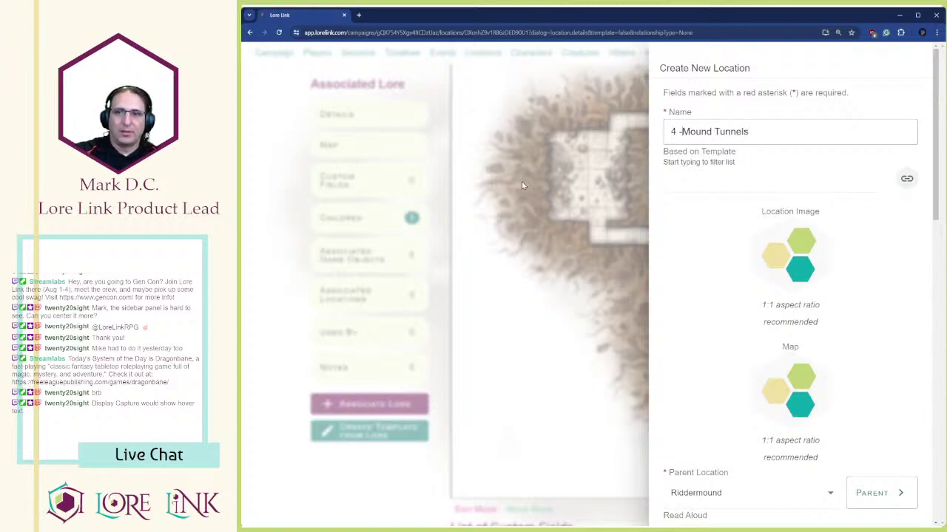
# - Fill in the Read Aloud text with the passage from "A dark, damp tunnel through packed earth" to "make the ground slippery."
pyautogui.hotkey('alt', 'Tab')
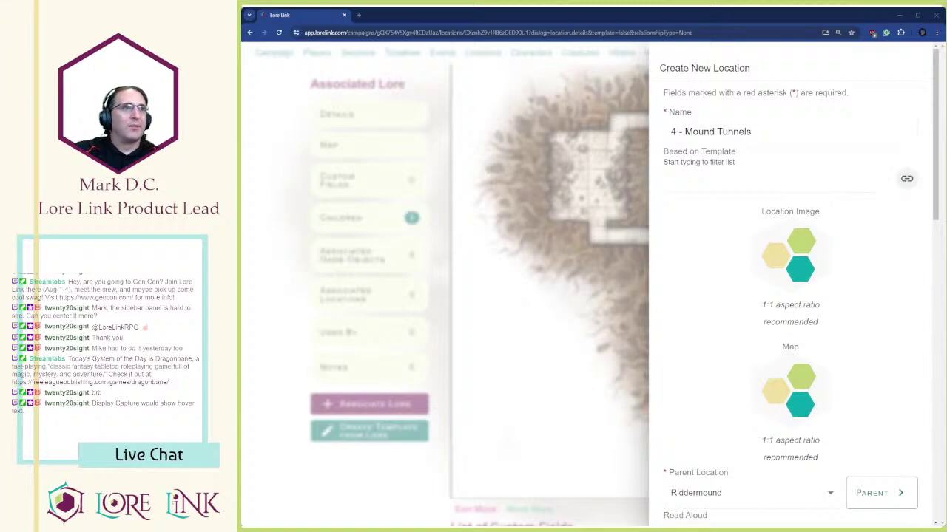
pyautogui.scroll(-5, 790, 284)
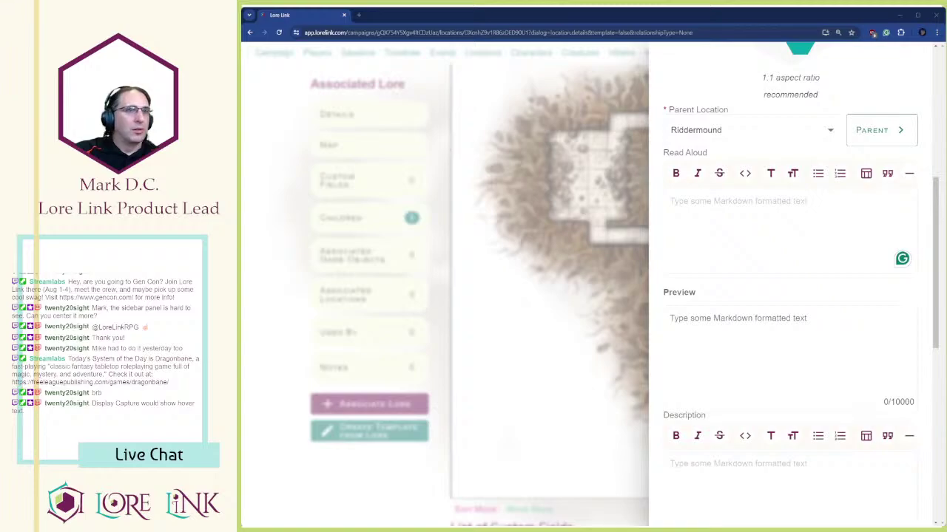
pyautogui.click(751, 241)
pyautogui.write('A dark, damp tunnel through packed earth that branches off in different directions. The air is chilly and filled with musty smells. Slithering roots, worms, and centipedes are hanging like stalactites from the ceiling and make the ground slippery.')
# - Fill the Description with ✦ entries for Random Event, NORTH guardhouse (#7), EAST family crypt (#6), SOUTH antechamber (#3), WEST servants' crypt (#5), and save
pyautogui.scroll(-3, 750, 244)
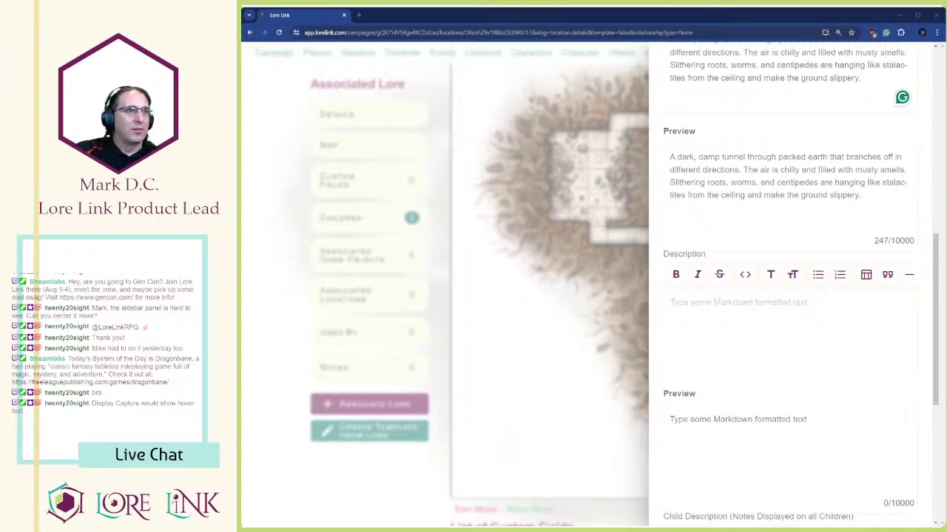
pyautogui.click(808, 309)
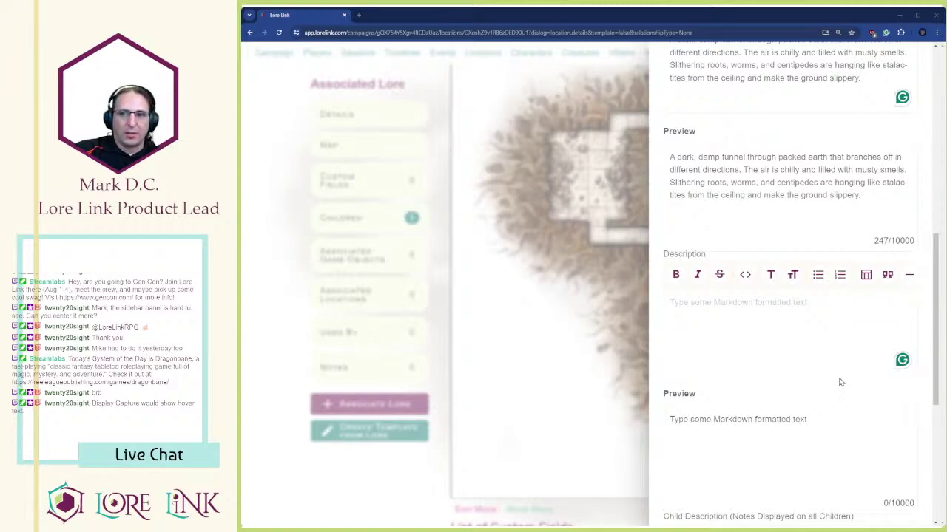
pyautogui.click(786, 344)
pyautogui.write("✦ Random Event: Roll D12 on the table on page 27 for each full stretch the characters spend here.  ✦ NORTH: Opening to the guardhouse (#7).  ✦ EAST: Damp earthen tunnel to the family crypt (#6).  ✦ SOUTH: Double doors to the antechamber (#3).  ✦ WEST: Damp earthen tunnel to the servants' crypt (#5).")
pyautogui.scroll(-3, 793, 374)
pyautogui.scroll(-3, 793, 374)
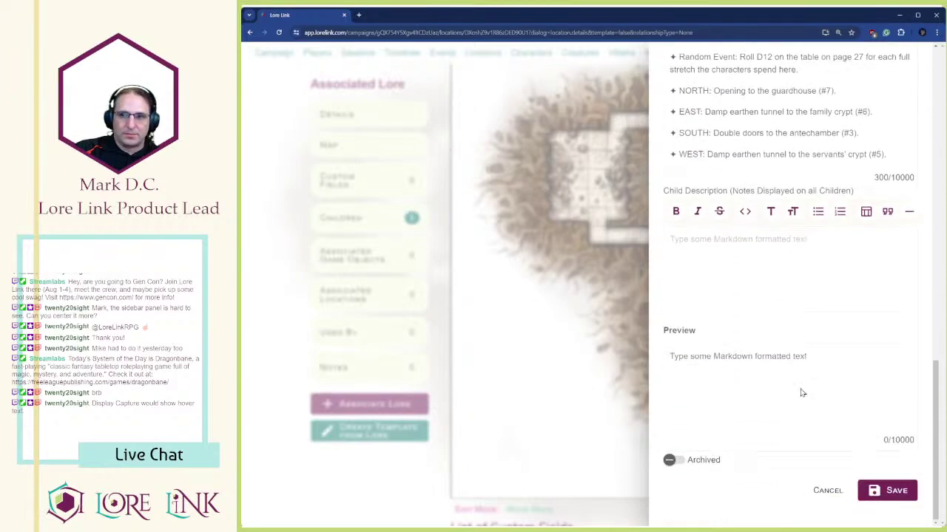
pyautogui.click(898, 496)
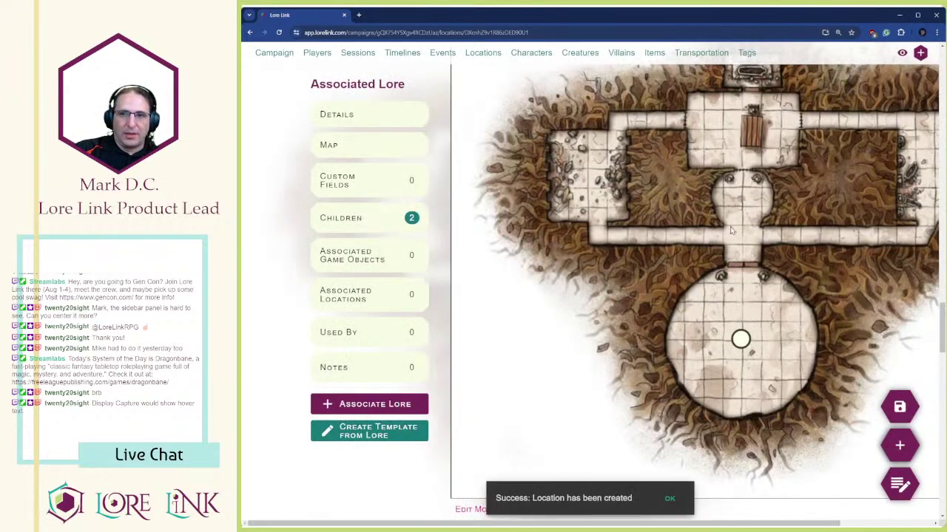
# - Add a hotspot for 4 - Mound Tunnels where the tunnels cross, north of the large round chamber on the map
pyautogui.click(741, 215)
pyautogui.click(556, 424)
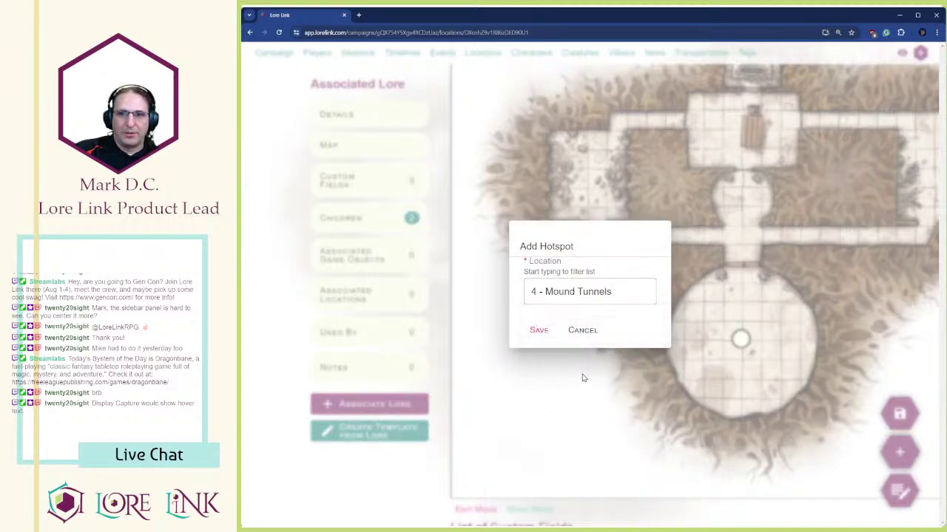
pyautogui.click(539, 329)
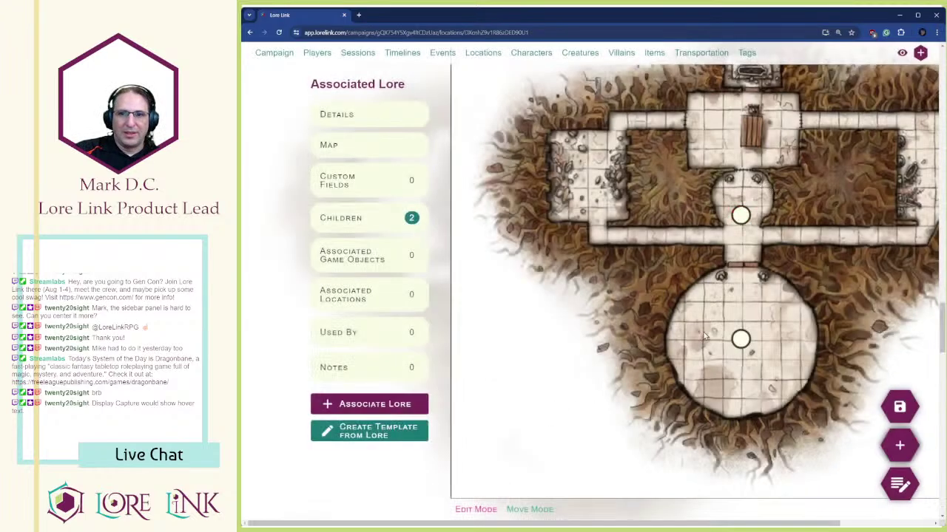
# - Move the 4 - Mound Tunnels hotspot from the tunnel crossing into the lower west corridor of the map
pyautogui.scroll(-2, 700, 321)
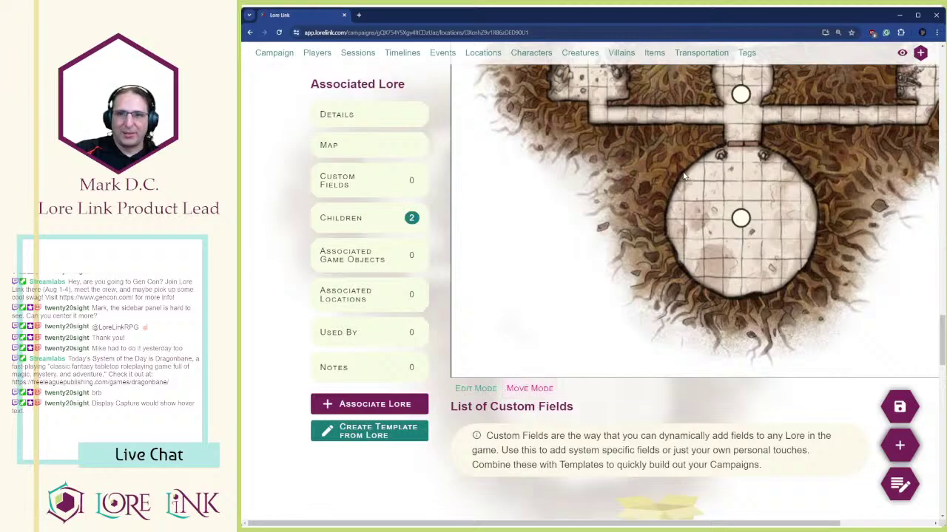
pyautogui.scroll(2, 685, 174)
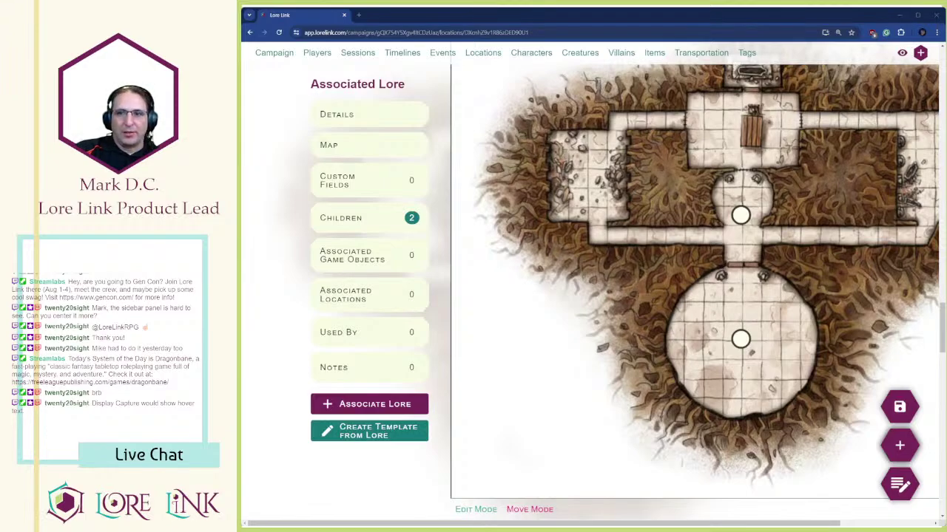
pyautogui.moveTo(741, 215)
pyautogui.mouseDown()
pyautogui.moveTo(639, 239)
pyautogui.moveTo(659, 241)
pyautogui.mouseUp()
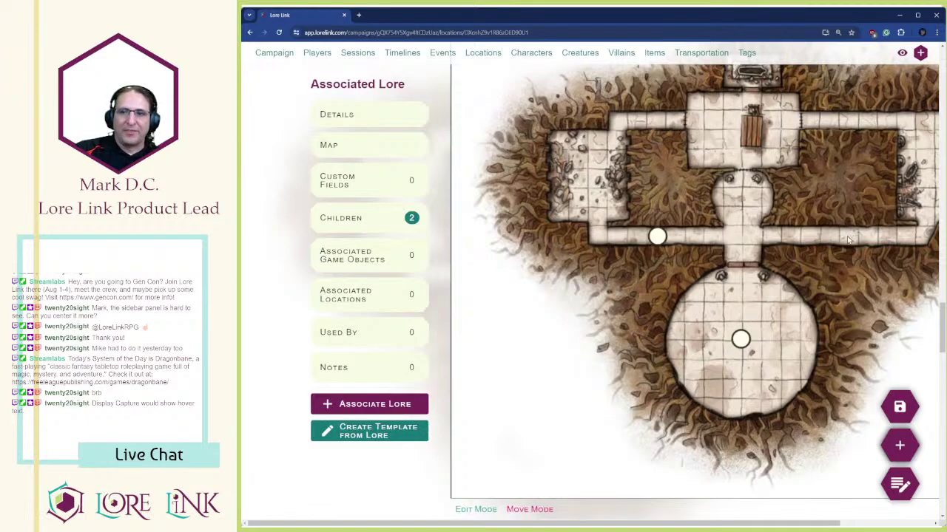
# - Add another hotspot for 4 - Mound Tunnels in the lower east corridor of the map
pyautogui.scroll(3, 849, 239)
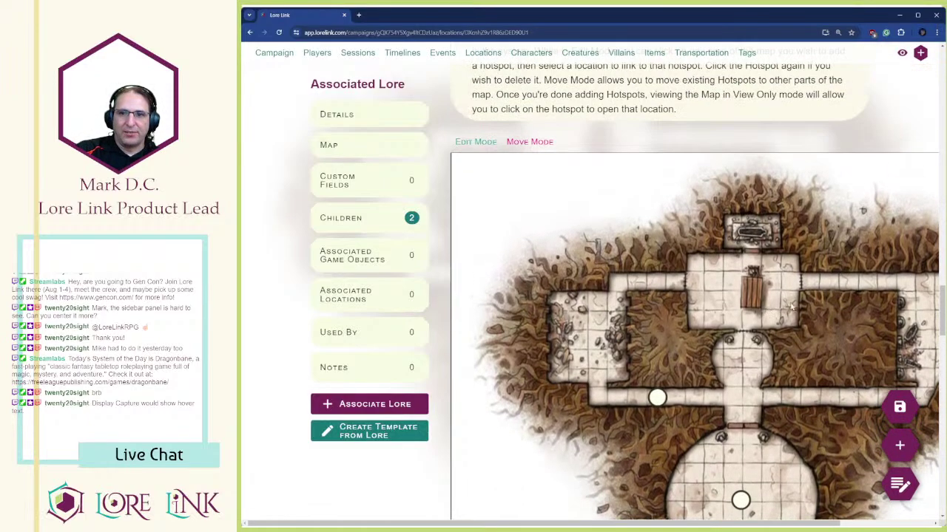
pyautogui.scroll(-2, 800, 303)
pyautogui.scroll(3, 800, 303)
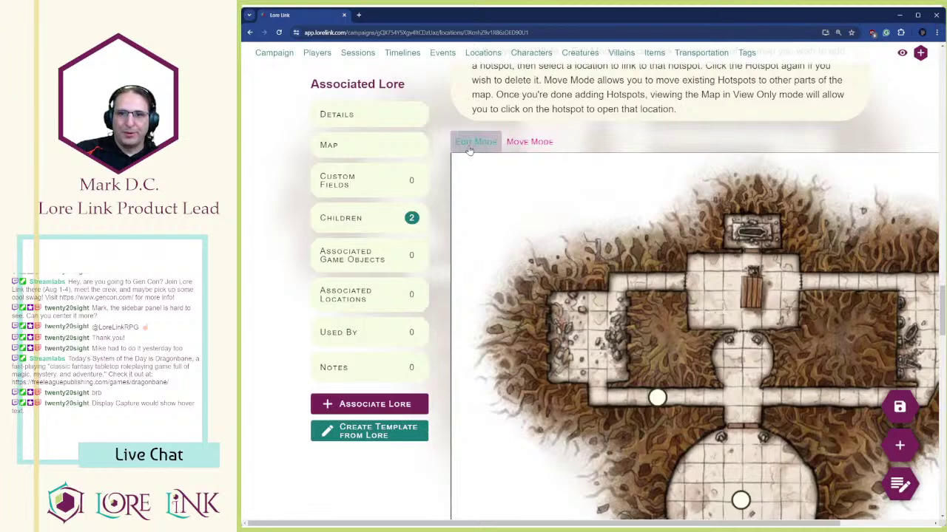
pyautogui.click(473, 142)
pyautogui.scroll(-2, 842, 293)
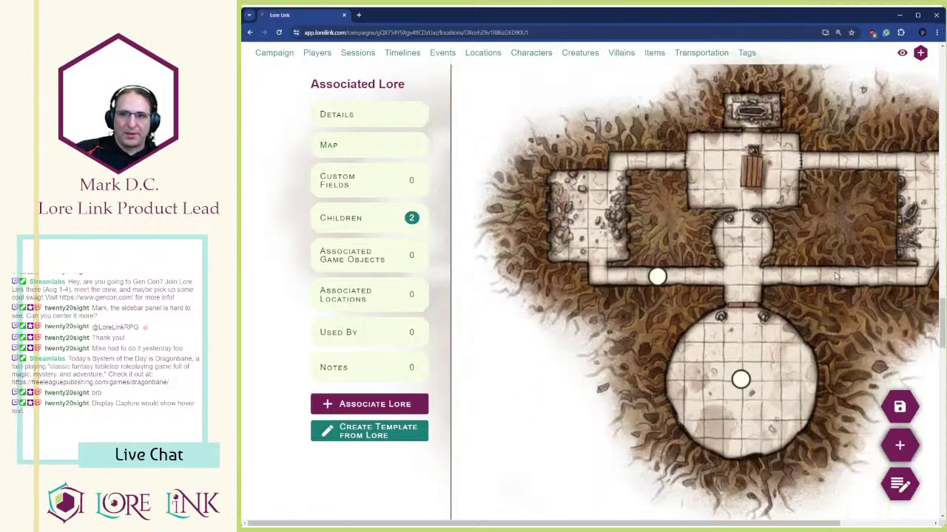
pyautogui.click(836, 277)
pyautogui.click(621, 412)
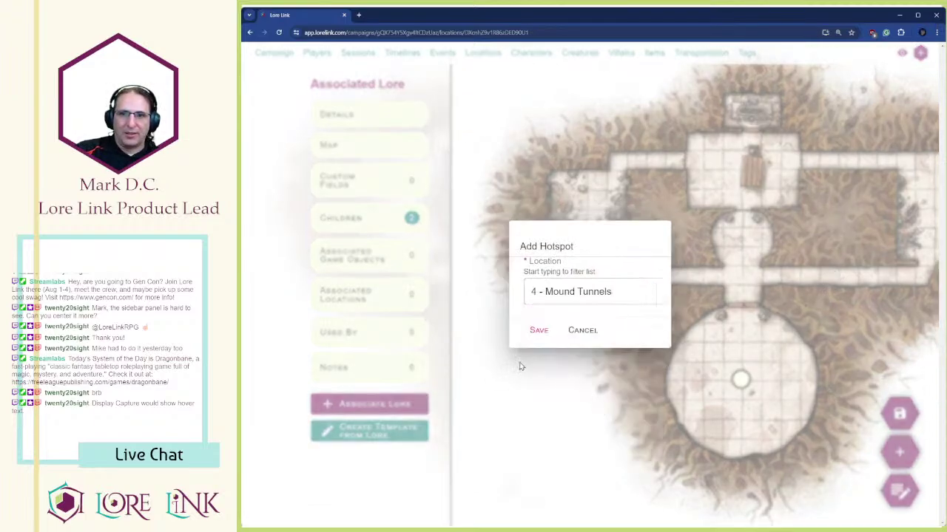
pyautogui.click(539, 330)
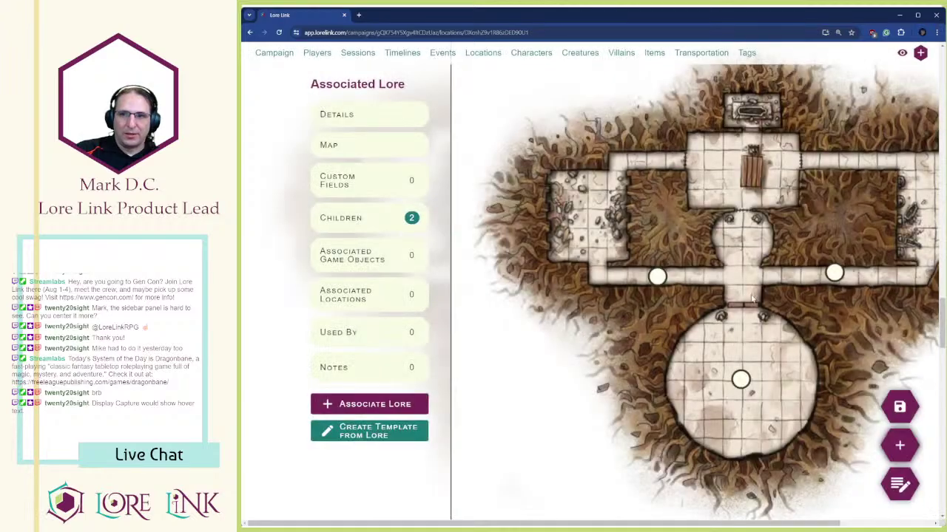
# - Add hotspots for 4 - Mound Tunnels in the upper east and upper west corridors beside the central hall
pyautogui.click(840, 160)
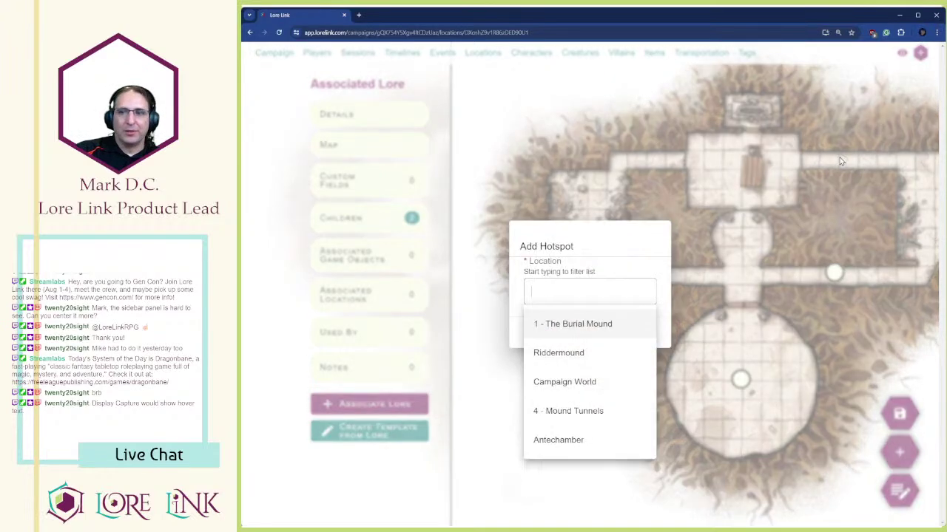
pyautogui.click(591, 407)
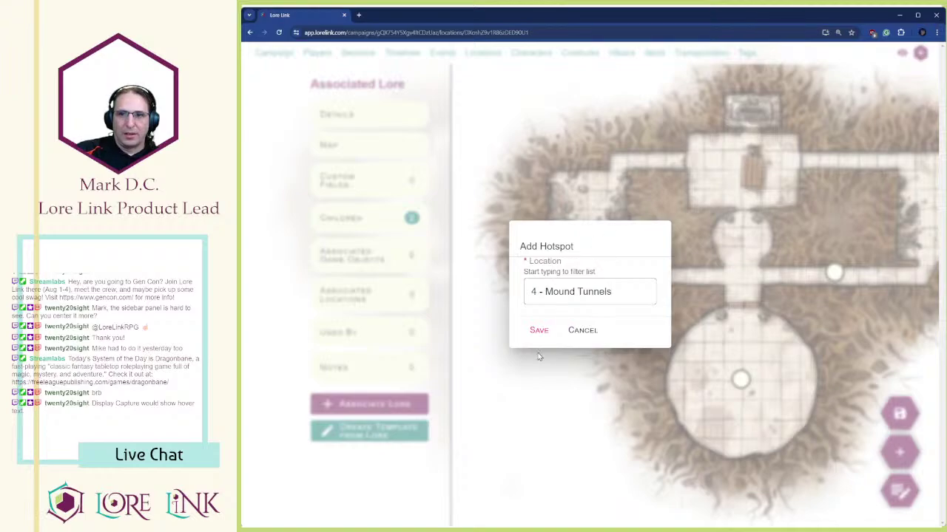
pyautogui.click(538, 329)
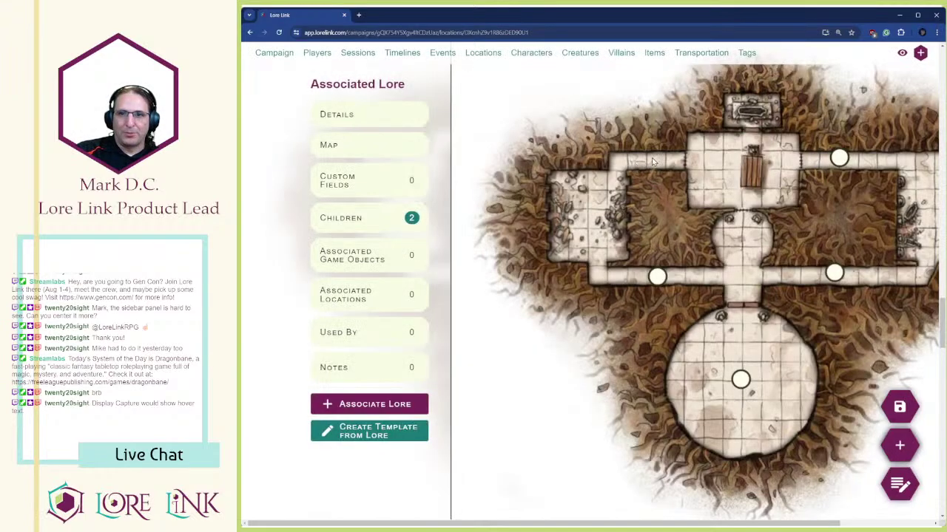
pyautogui.click(651, 161)
pyautogui.click(561, 411)
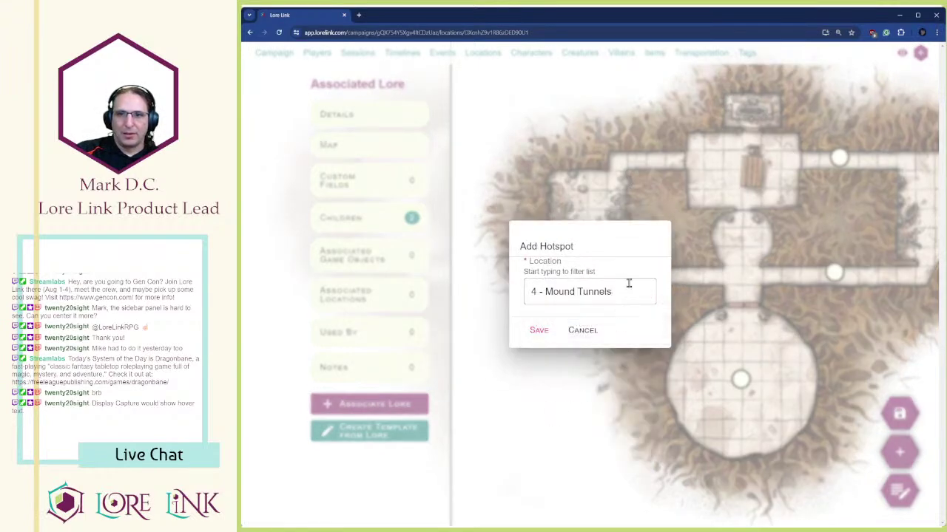
pyautogui.click(538, 330)
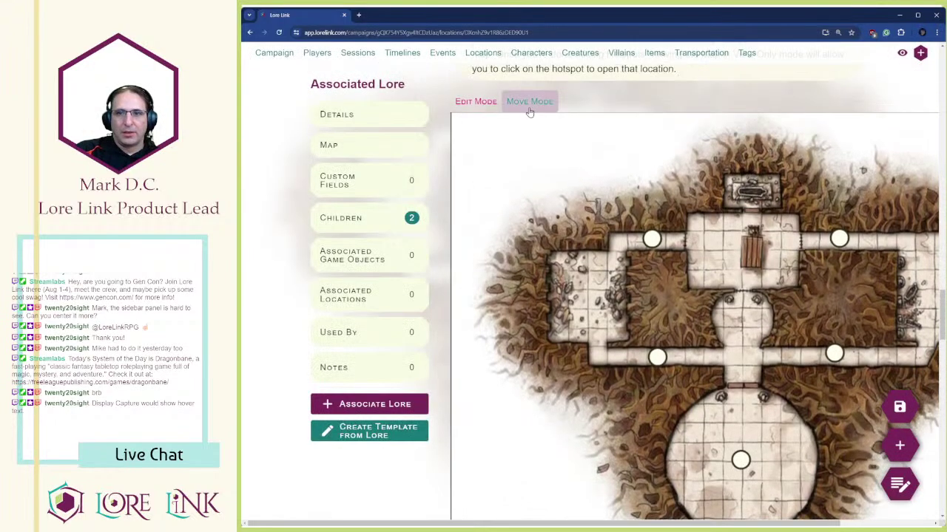
# - Centre the upper west, upper east and lower east hotspots within their corridors and save the location
pyautogui.click(530, 101)
pyautogui.moveTo(653, 238); pyautogui.dragTo(652, 251)
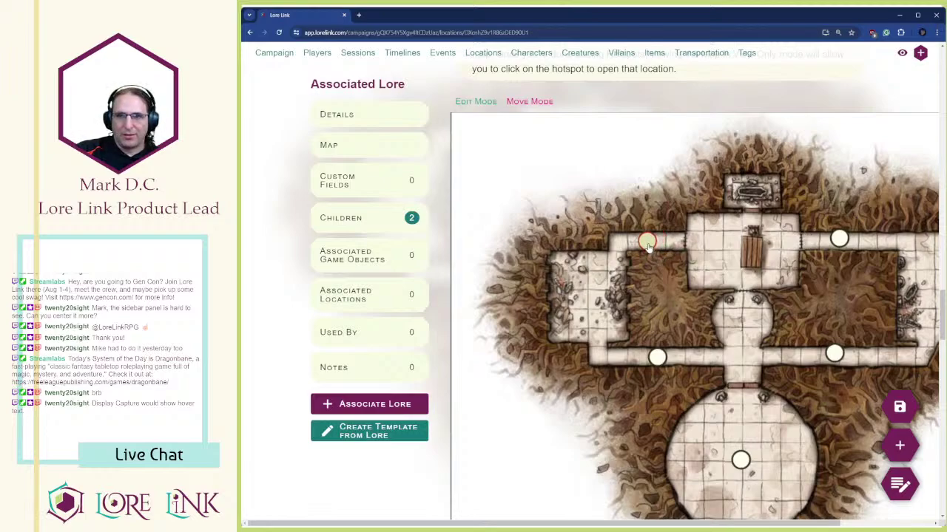
pyautogui.moveTo(648, 247); pyautogui.dragTo(648, 242)
pyautogui.moveTo(839, 238); pyautogui.dragTo(843, 243)
pyautogui.moveTo(843, 242); pyautogui.dragTo(842, 246)
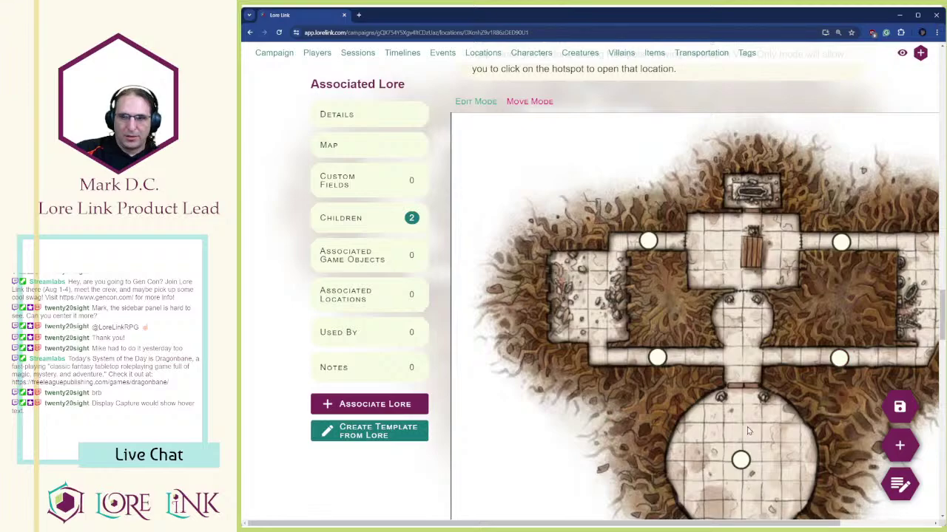
pyautogui.scroll(-1, 695, 333)
pyautogui.scroll(-2, 695, 333)
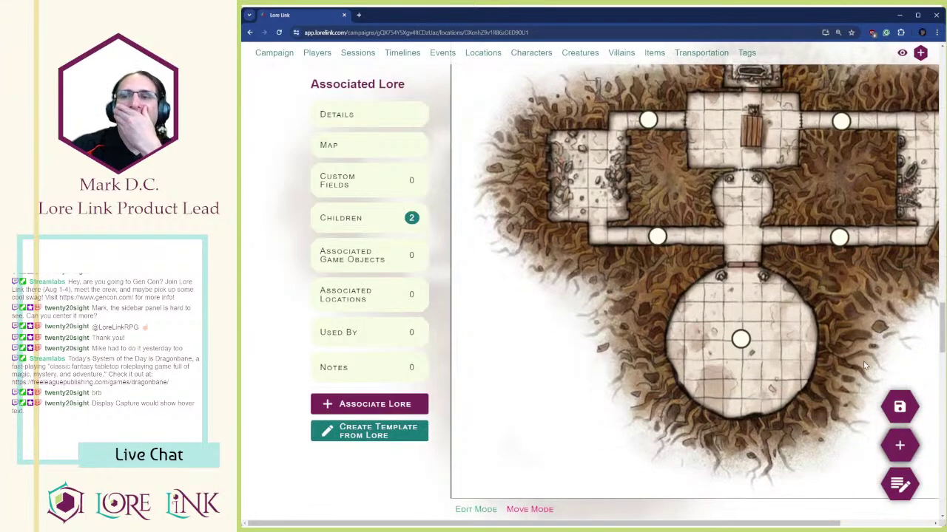
pyautogui.click(909, 415)
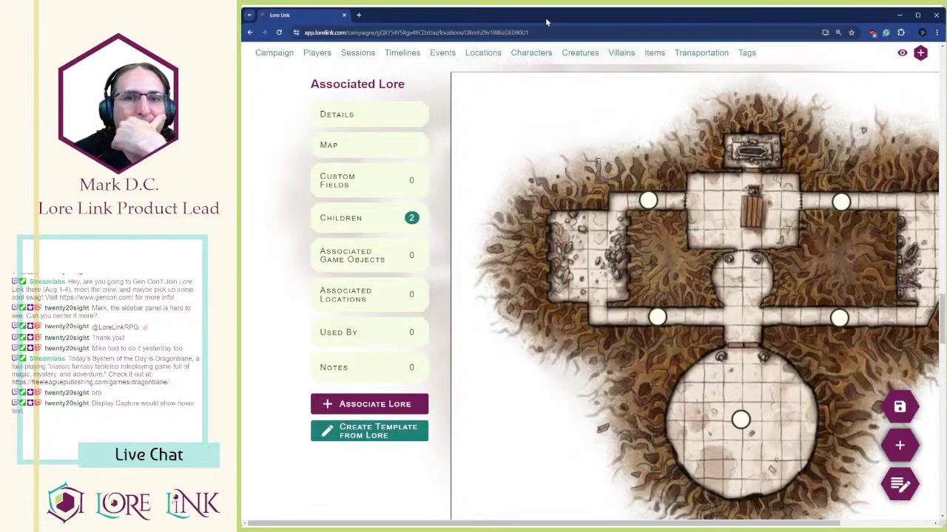
pyautogui.scroll(-2, 625, 268)
pyautogui.scroll(2, 526, 225)
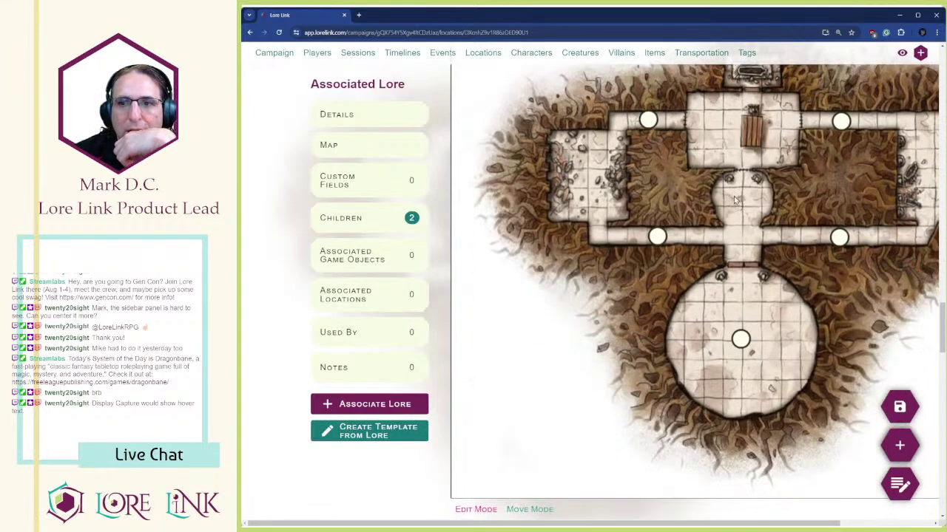
pyautogui.click(742, 200)
pyautogui.click(588, 280)
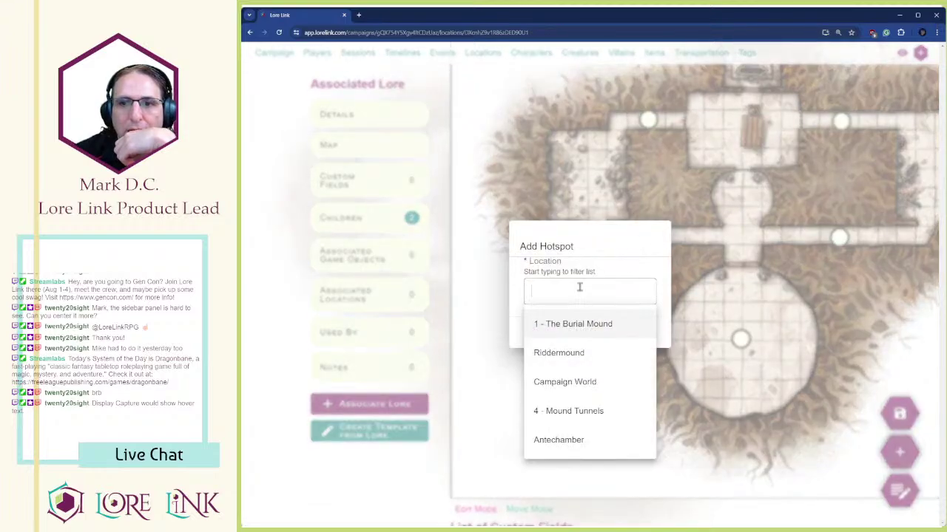
pyautogui.click(825, 269)
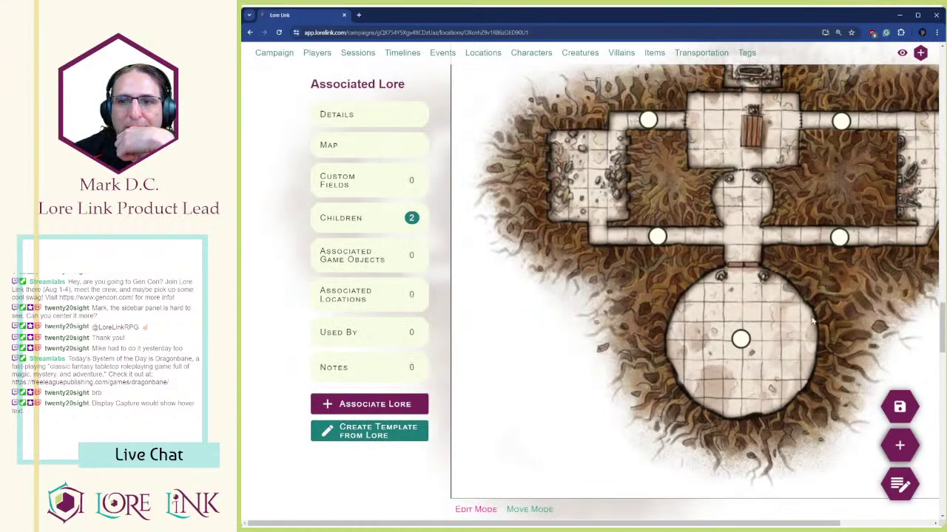
# - Create a new location named "7 - Guardhouse" with Riddermound as its parent location
pyautogui.click(899, 445)
pyautogui.click(848, 233)
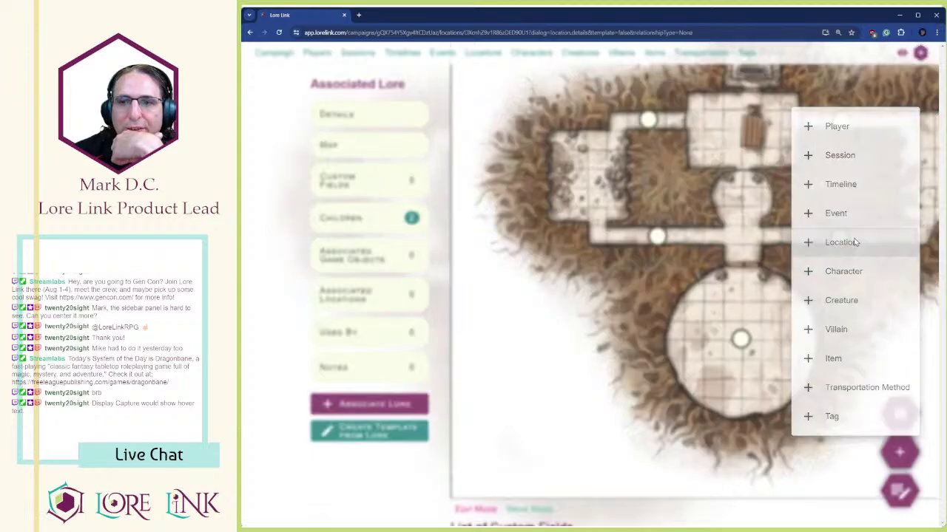
pyautogui.write('7 - ')
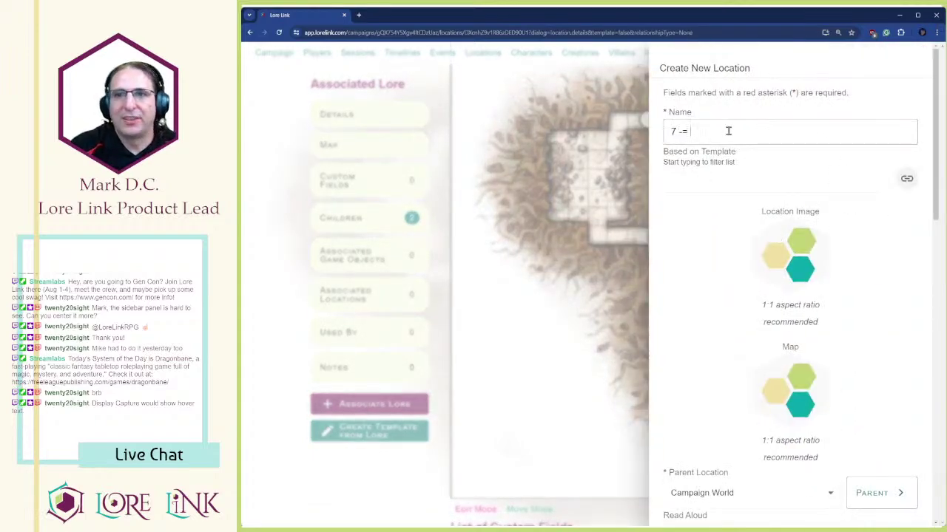
pyautogui.write('Guardhouse')
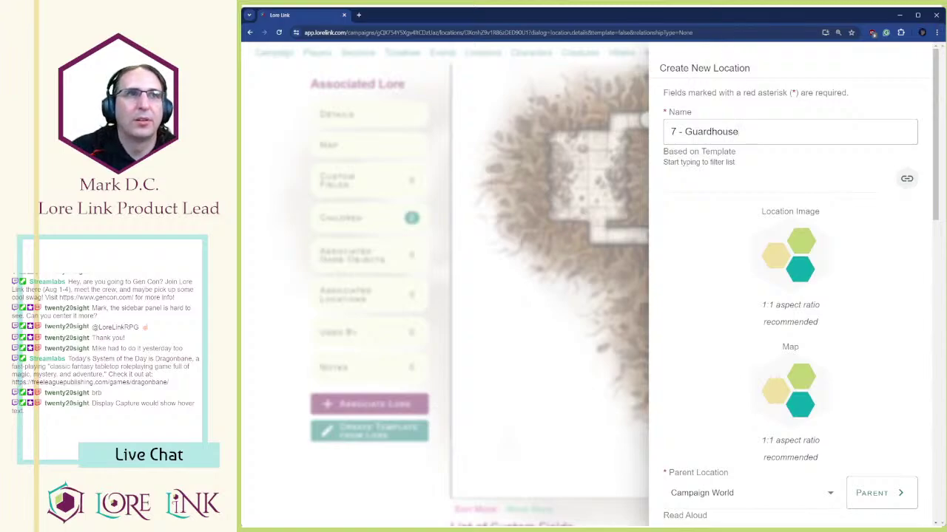
pyautogui.click(872, 34)
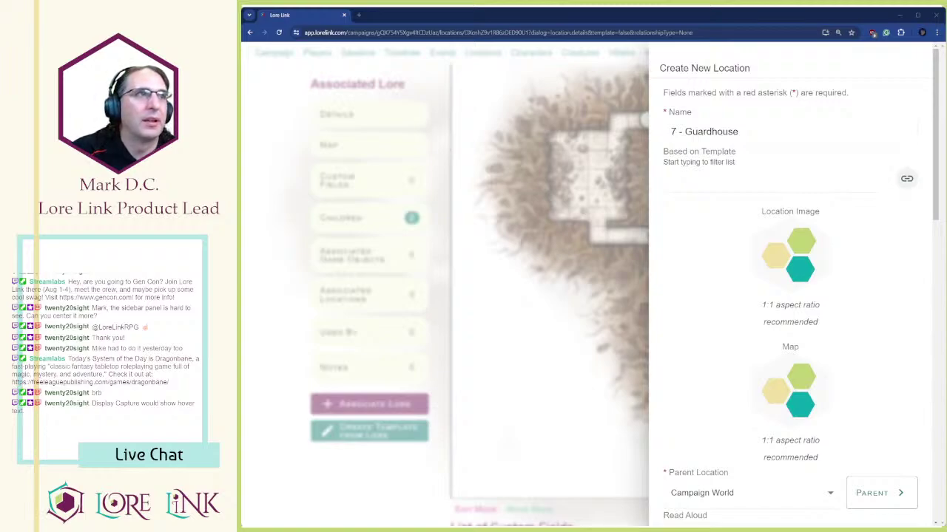
pyautogui.scroll(-3, 860, 173)
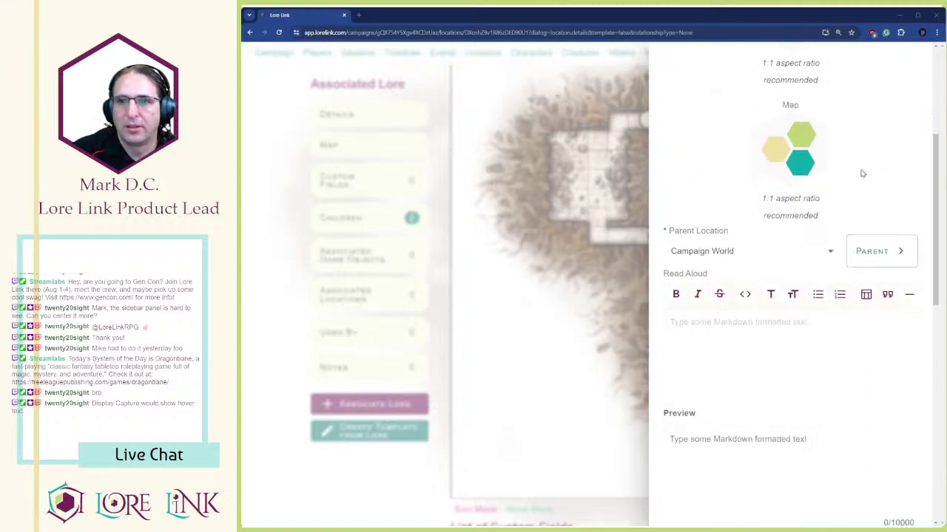
pyautogui.click(772, 252)
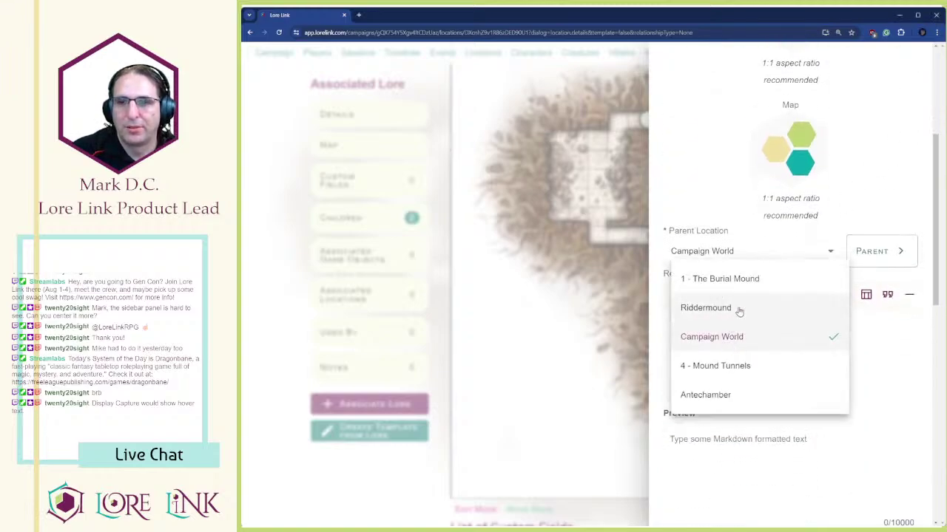
pyautogui.click(734, 311)
# - Fill in the Read Aloud text with the passage from "A small room with a floor of beaten earth" to "flank the barred gate."
pyautogui.click(725, 344)
pyautogui.write('A small room with a floor of beaten earth. The flickering light of a torch streams through a black iron portcullis in the far wall. Two mummified guards with rusted chainmail and long spears flank the barred gate.')
pyautogui.scroll(-5, 771, 316)
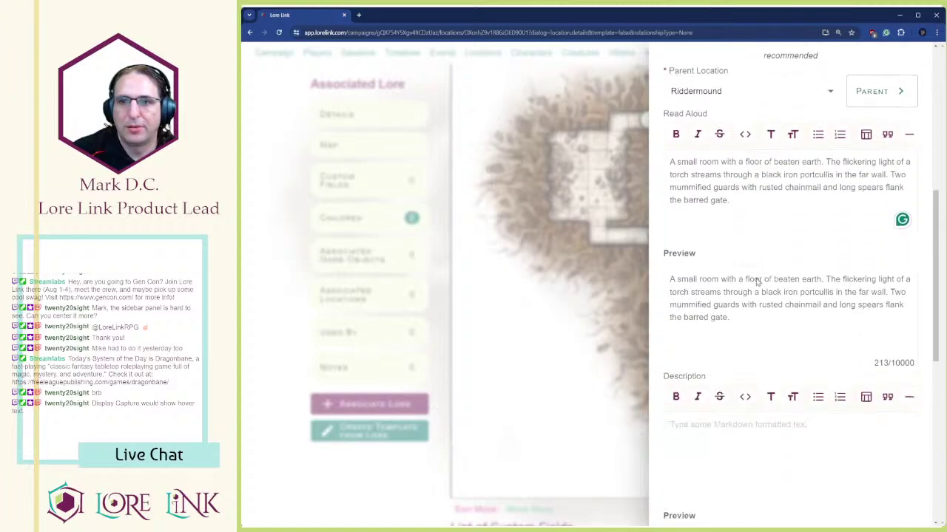
# - Fill the Description with ✦ entries for Rusted Portcullis, Weapons and Armor, Random Event, NORTH Lady's hall (#8), SOUTH mound tunnels (#4), and save
pyautogui.click(728, 261)
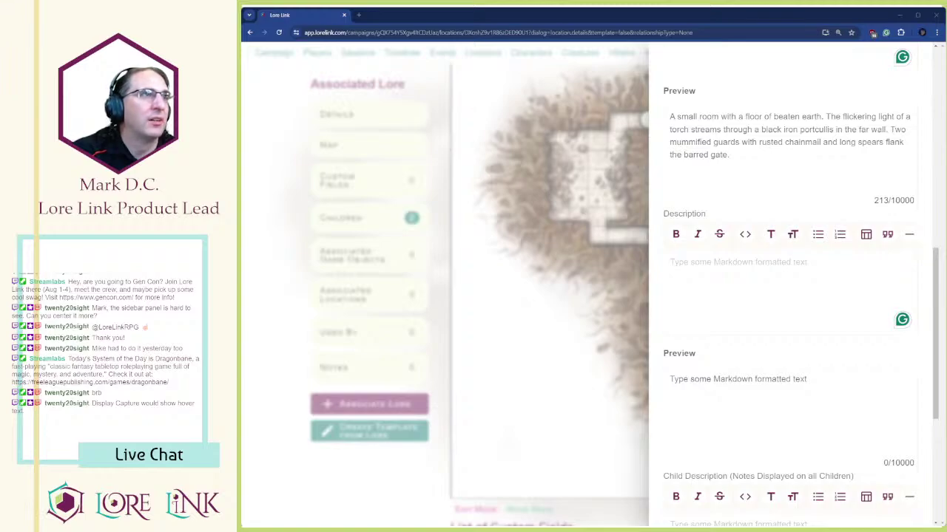
pyautogui.click(703, 314)
pyautogui.write("✦ Rusted Portcullis: The barred door is completely rusted out and impossible to open even with the key from Grub in #5. It has armor rating 10 and can be forced open by inflicting 30 points of damage or casting a spell such as PILLAR, but such noise will immediately attract the wight.  ✦ Weapons and Armor: The mummified guards do not come alive, even if the player characters take their weapons and items. The rusty chainmail crumbles immediately if touched, but each guard has a long spear.  ✦ Random Event: Roll D12 on the table on page 27 for each full stretch the characters spend here.  ✦ NORTH: Rusty portcullis blocks the passage to the Lady's hall (#8).  ✦ SOUTH: Opening to the mound tunnels (#4).")
pyautogui.click(780, 316)
pyautogui.scroll(-5, 780, 317)
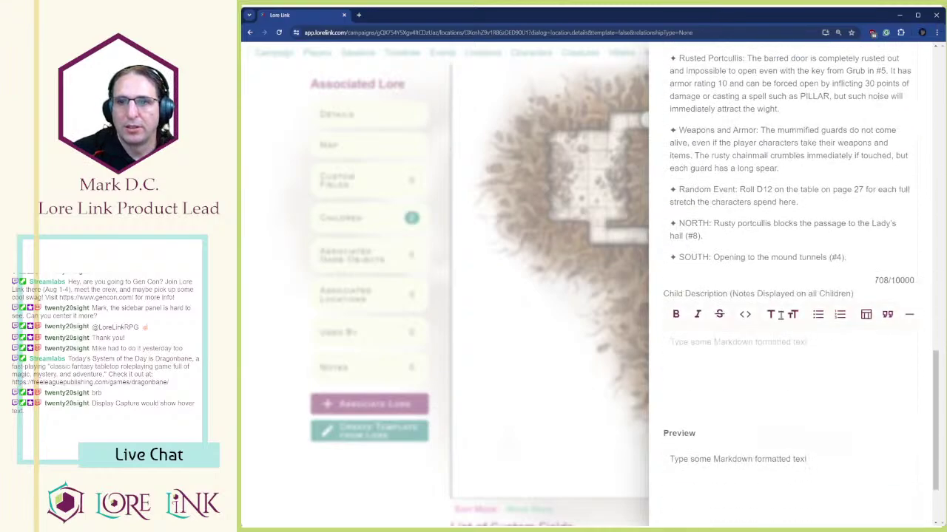
pyautogui.click(891, 492)
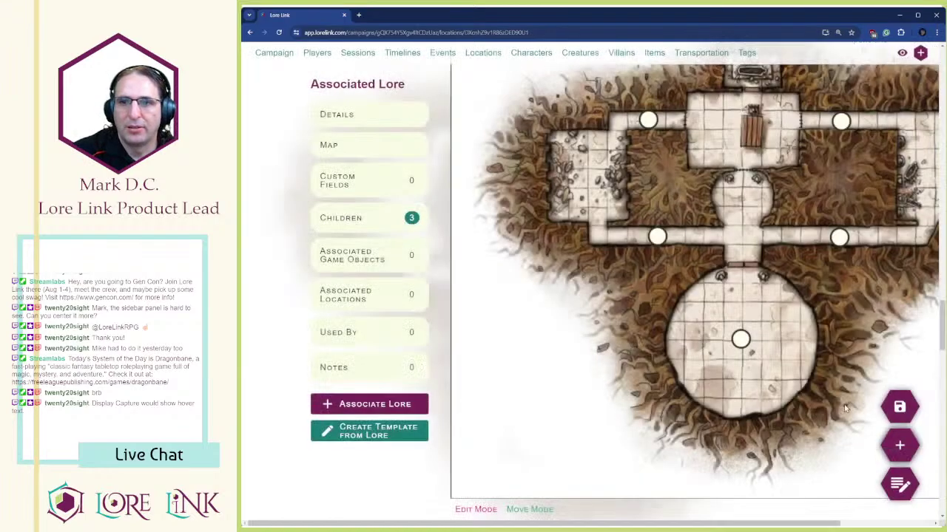
# - Add a hotspot for 7 - Guardhouse in the small round room north of the large round chamber
pyautogui.scroll(-3, 705, 79)
pyautogui.scroll(3, 704, 79)
pyautogui.click(743, 206)
pyautogui.click(570, 272)
pyautogui.click(570, 326)
pyautogui.click(539, 330)
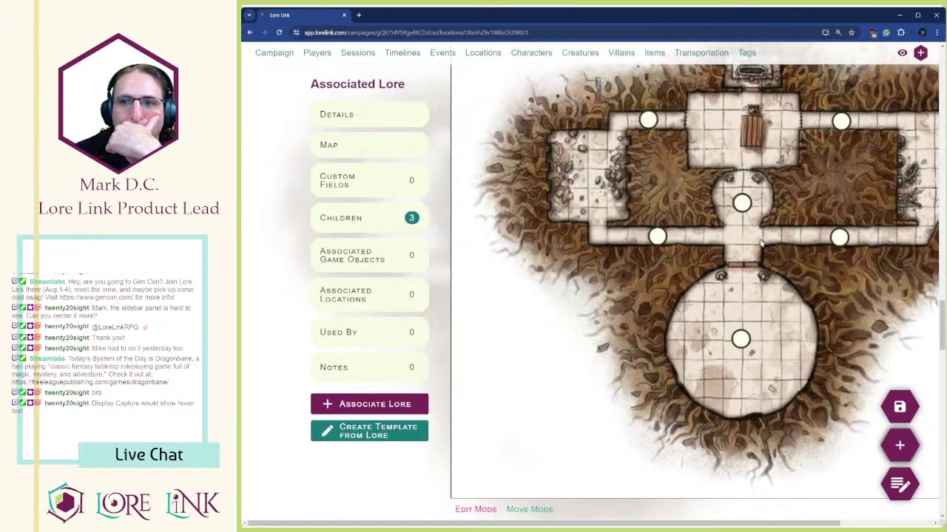
# - Start a new child location of Riddermound and name it "5 - Servants Crypt"
pyautogui.scroll(-5, 747, 214)
pyautogui.scroll(-3, 736, 192)
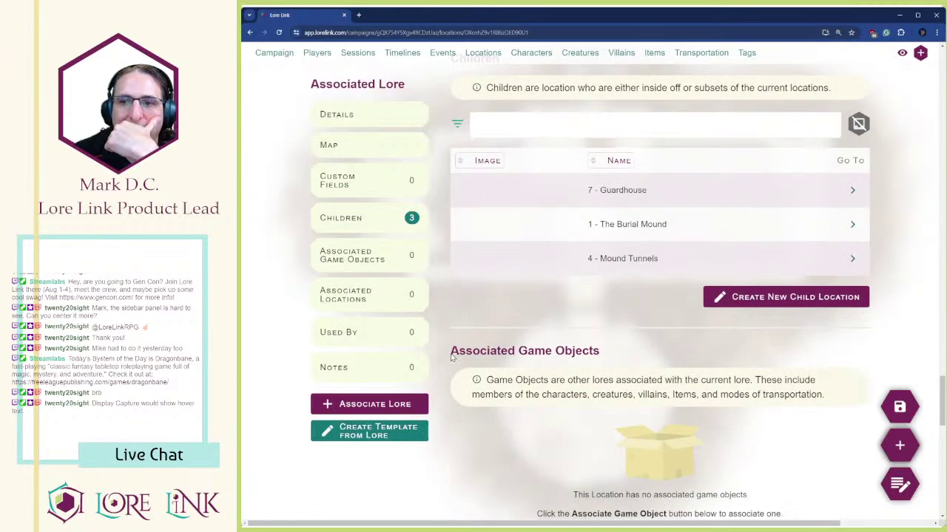
pyautogui.click(784, 296)
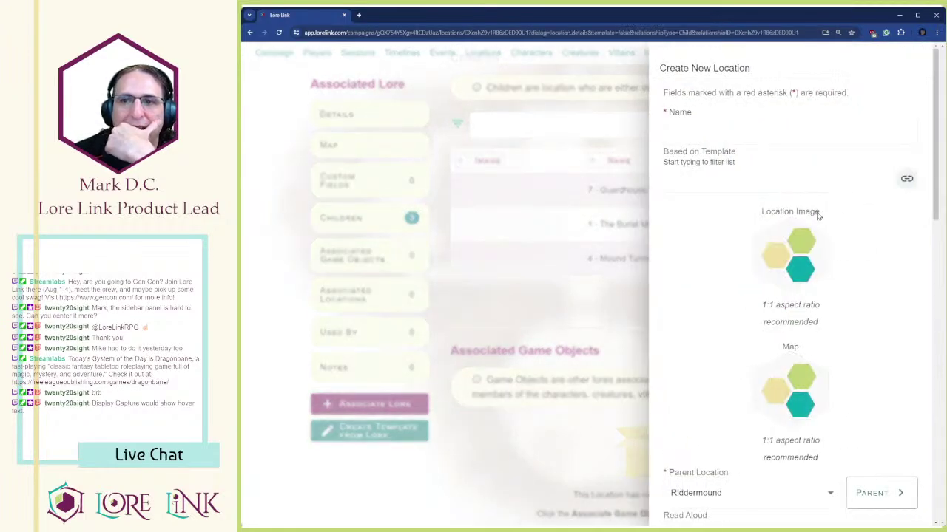
pyautogui.scroll(-1, 725, 297)
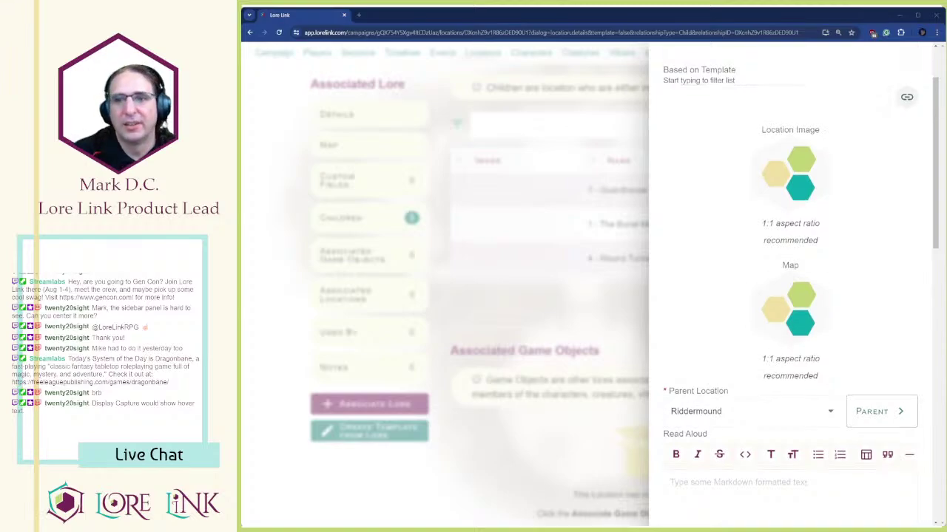
pyautogui.scroll(-3, 790, 296)
pyautogui.scroll(4, 790, 296)
pyautogui.click(709, 125)
pyautogui.write('5 - sEr')
pyautogui.press('BackSpace')
pyautogui.press('BackSpace')
pyautogui.press('BackSpace')
pyautogui.write('Servants Cry')
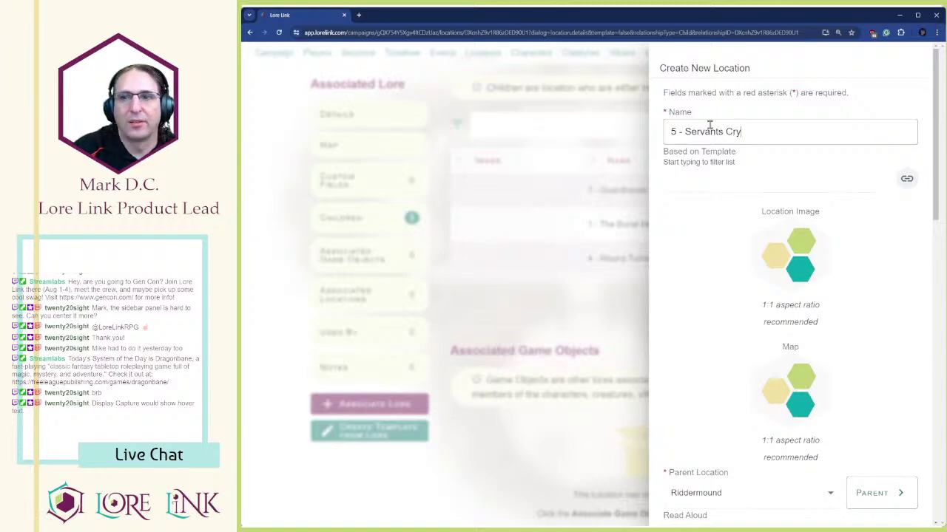
pyautogui.write('pt')
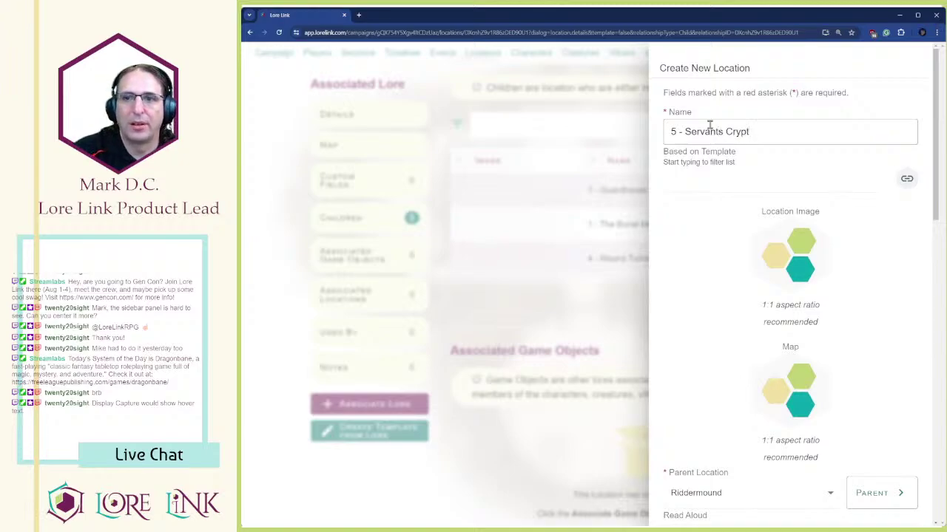
# - Fill in the Read Aloud text with the passage beginning "A dark and damp chamber. Dugout burial niches cover the walls from floor to ceiling."
pyautogui.scroll(-5, 713, 202)
pyautogui.click(700, 254)
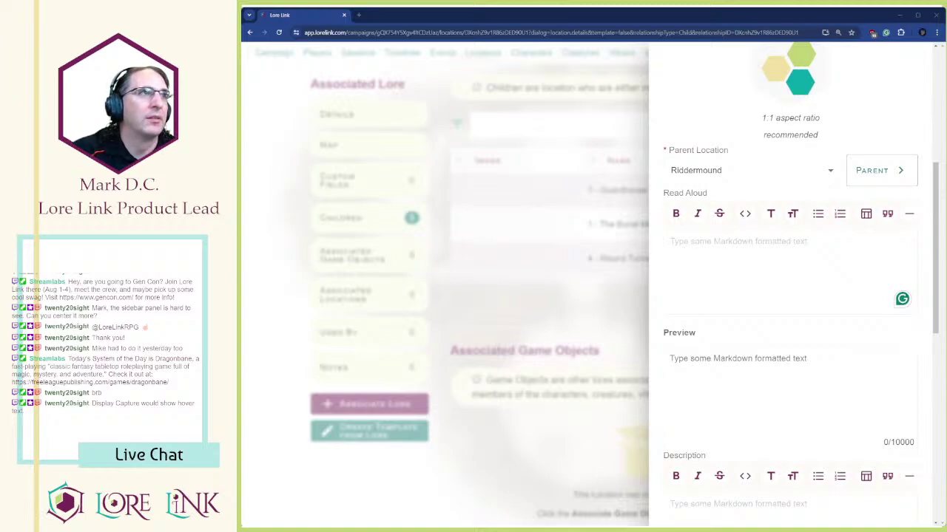
pyautogui.click(691, 291)
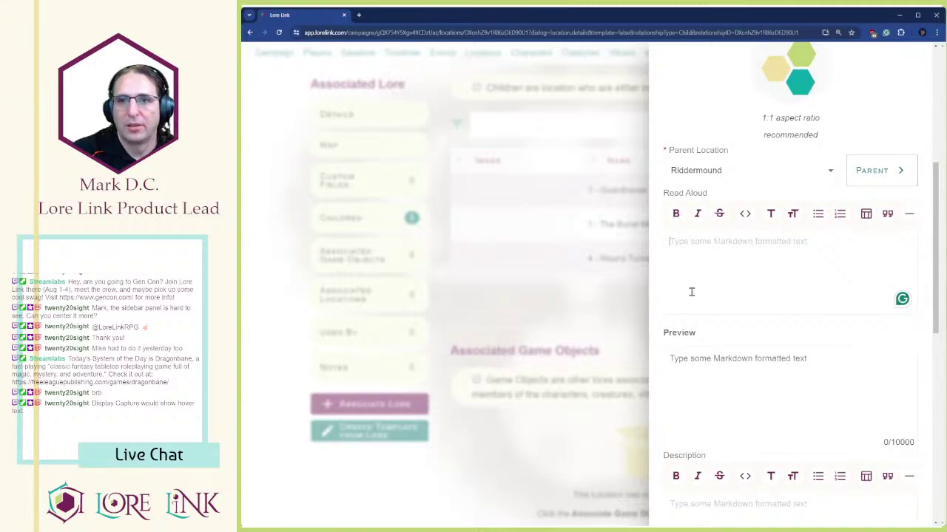
pyautogui.write('A dark and damp chamber. Dugout burial niches cover the walls from floor to ceiling. Broken skeletons, moldered rags, and shards of crushed pottery can be seen all over the place.')
# - Fill the Description with the crypt's ✦ entries, including Random Event, NORTH Lady's hall (#8) and SOUTH mound tunnels (#4), and save the location
pyautogui.scroll(-7, 712, 340)
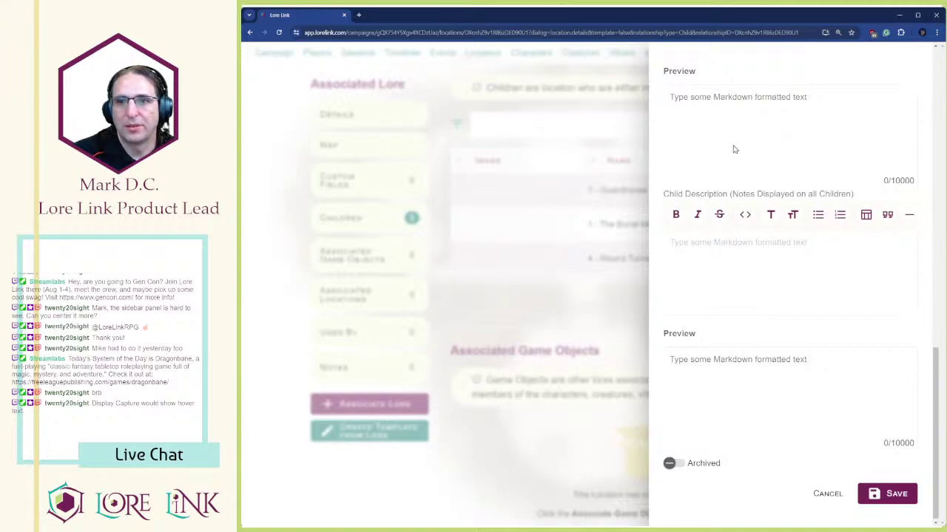
pyautogui.scroll(10, 736, 142)
pyautogui.scroll(2, 744, 184)
pyautogui.scroll(-15, 752, 205)
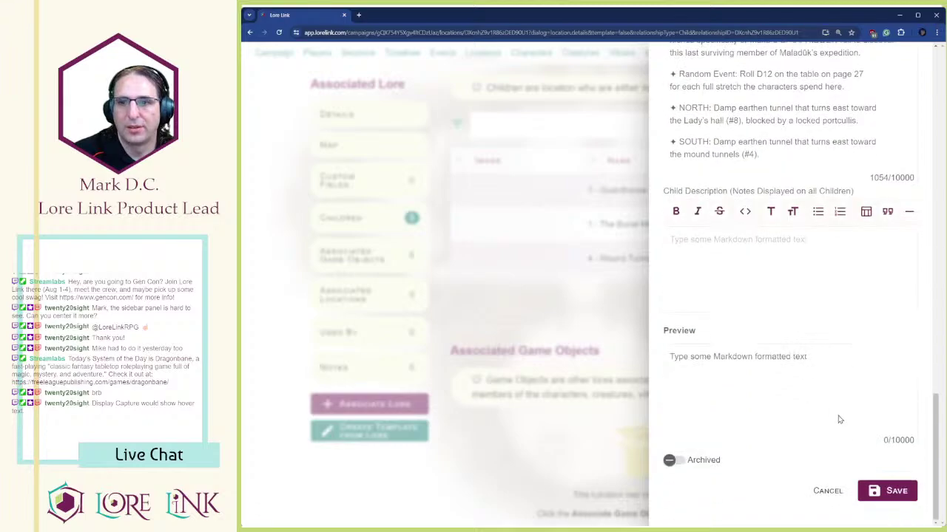
pyautogui.click(883, 491)
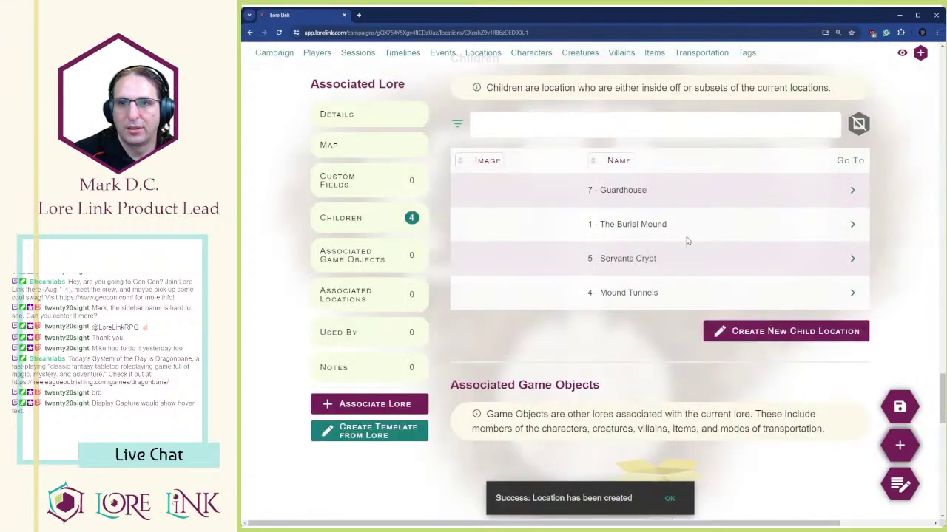
# - Sort Riddermound's child locations by name in ascending order
pyautogui.click(616, 162)
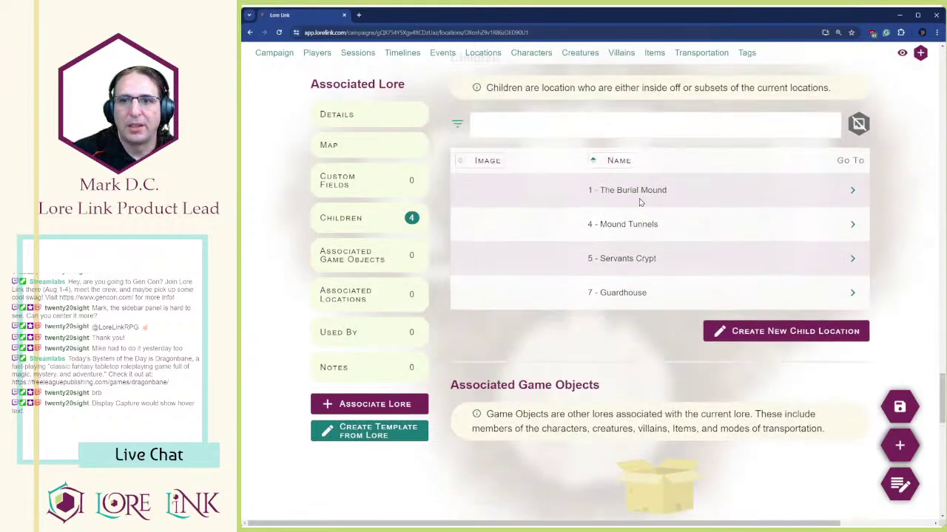
pyautogui.scroll(6, 644, 215)
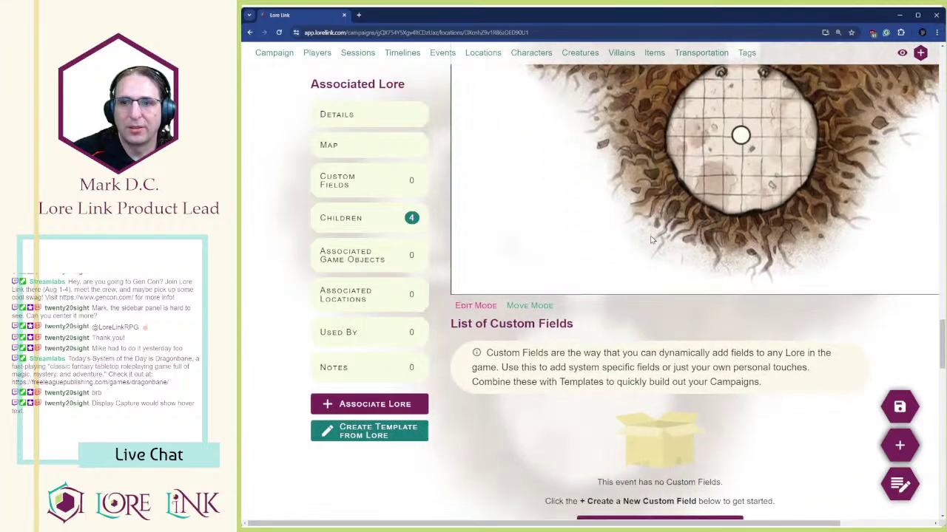
pyautogui.scroll(-6, 653, 239)
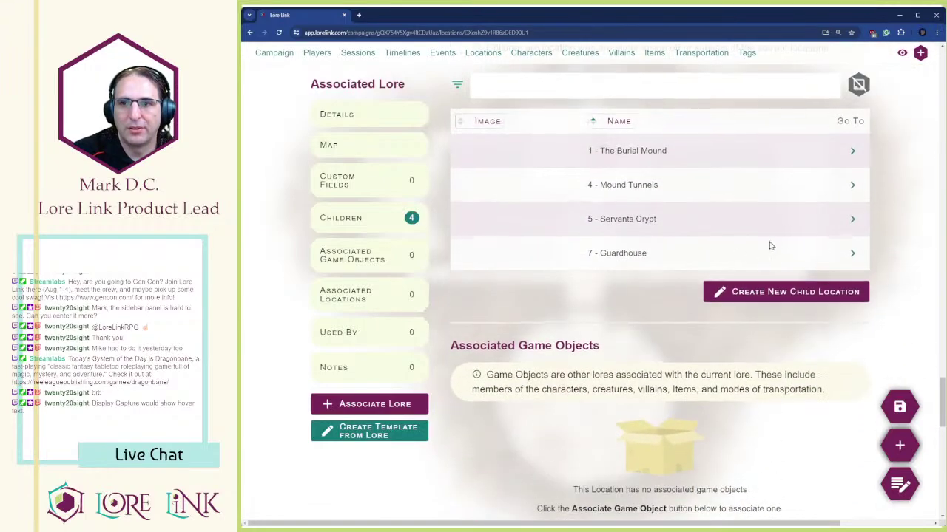
pyautogui.scroll(2, 771, 248)
pyautogui.scroll(-1, 699, 318)
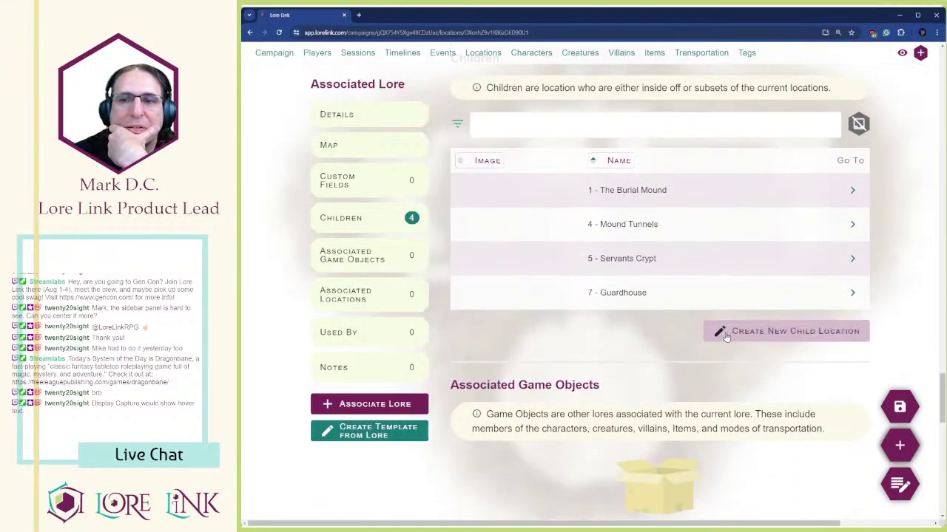
# - Start another child location of Riddermound and name it "6 - Family Crypt"
pyautogui.click(737, 336)
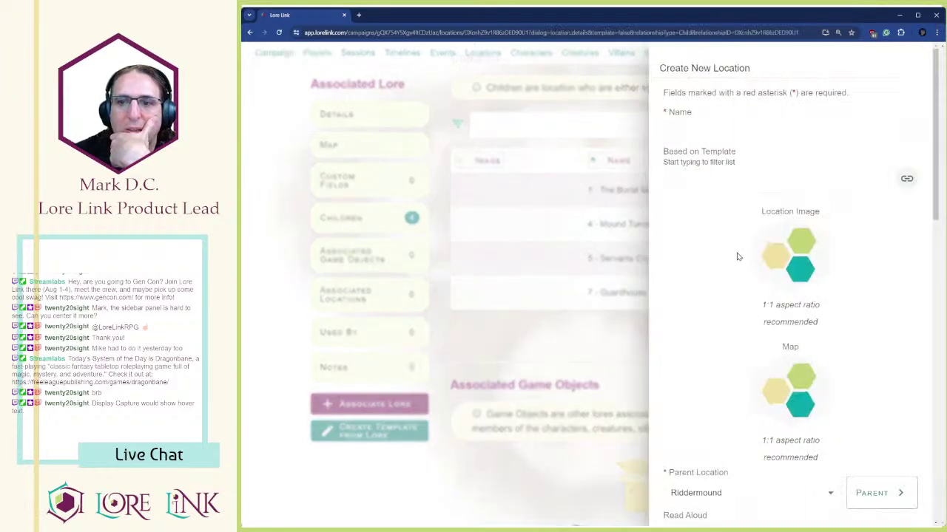
pyautogui.scroll(-5, 736, 258)
pyautogui.scroll(1, 708, 310)
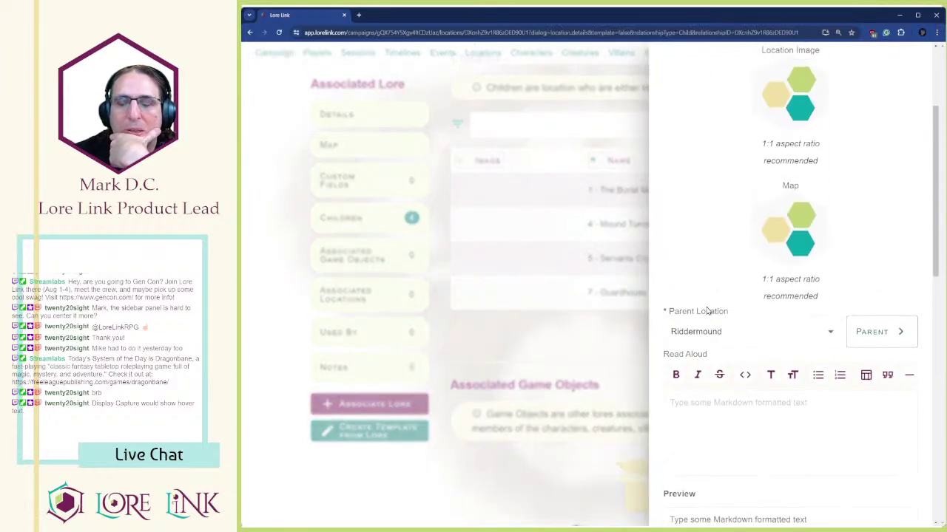
pyautogui.scroll(4, 712, 245)
pyautogui.scroll(-4, 735, 170)
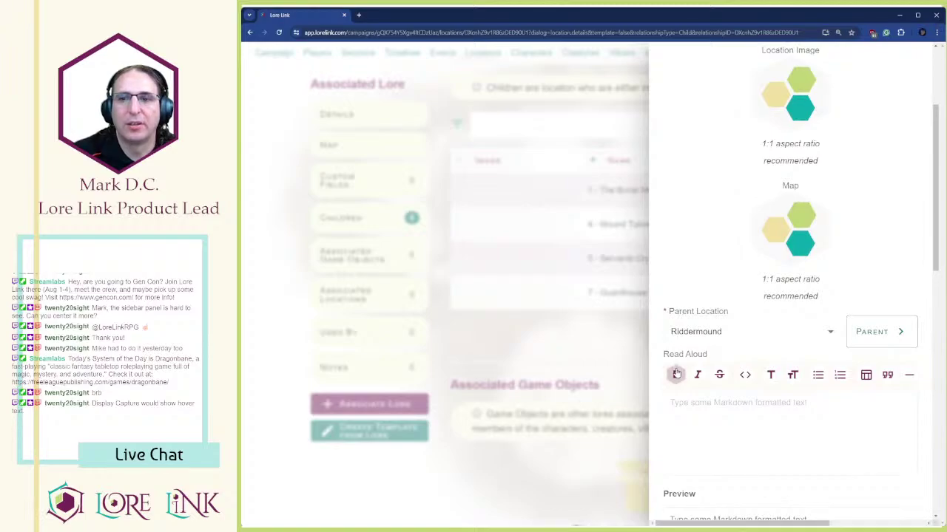
pyautogui.scroll(-3, 676, 374)
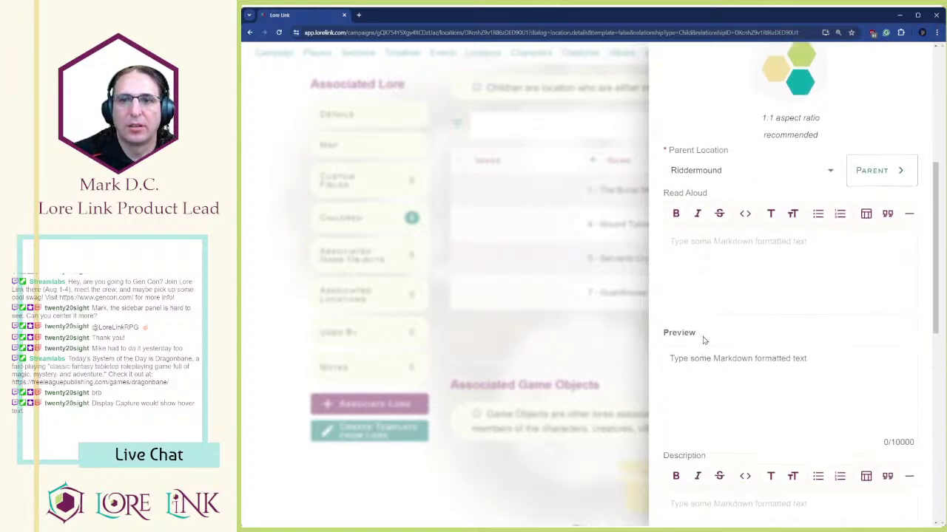
pyautogui.scroll(3, 714, 263)
pyautogui.scroll(-2, 716, 263)
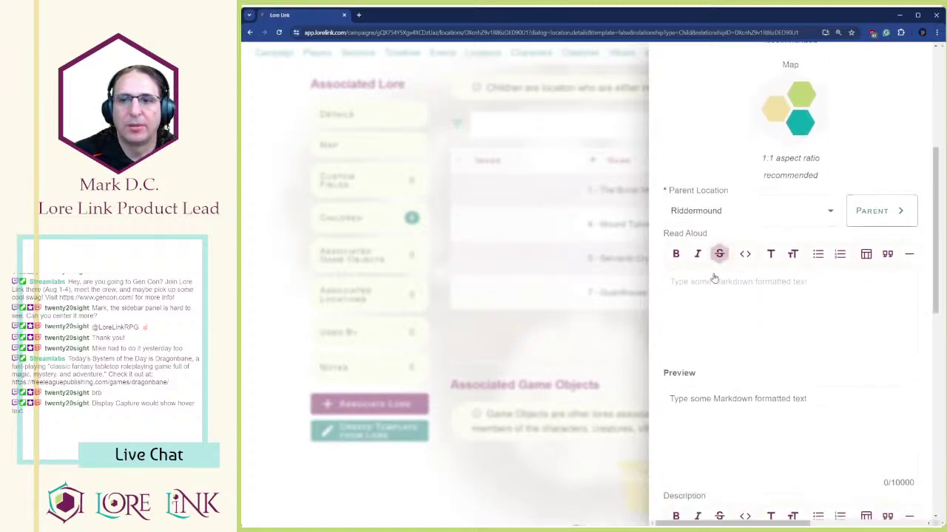
pyautogui.scroll(3, 713, 281)
pyautogui.scroll(2, 715, 216)
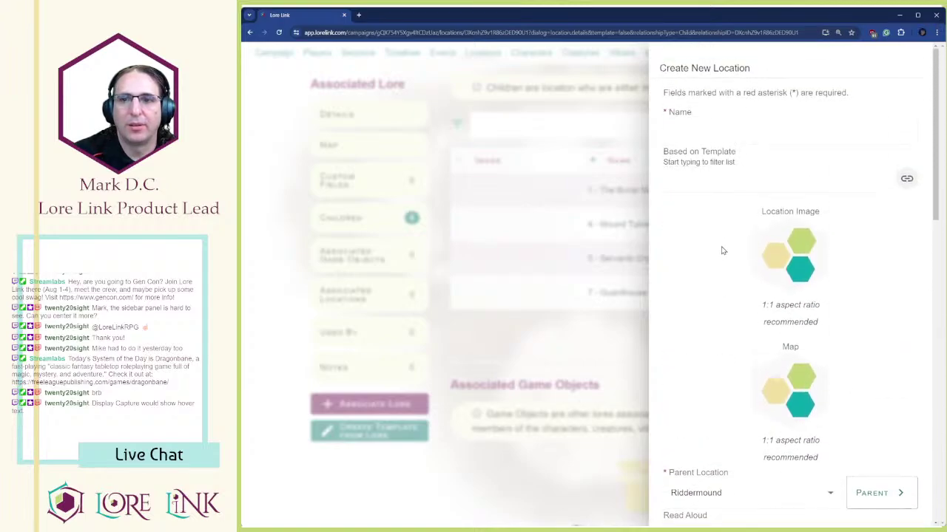
pyautogui.click(713, 133)
pyautogui.write('6 -')
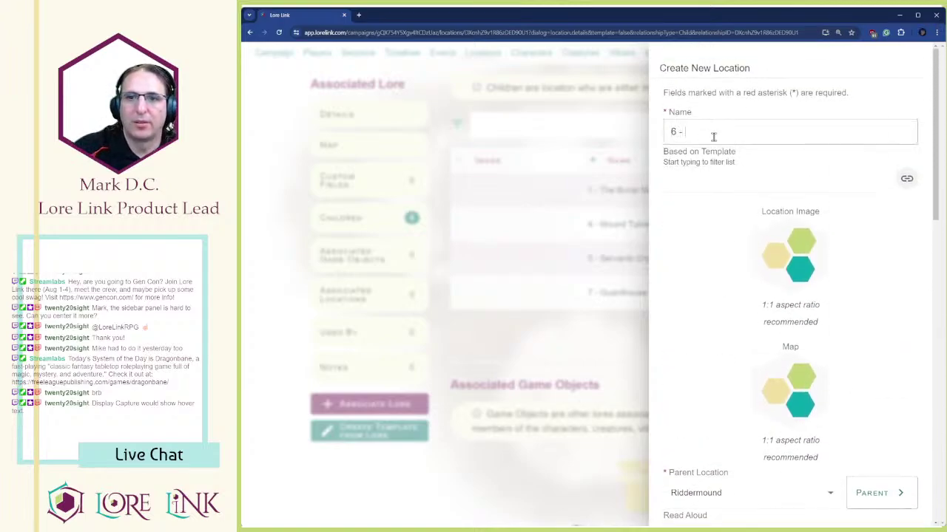
pyautogui.hotkey('alt', 'Tab')
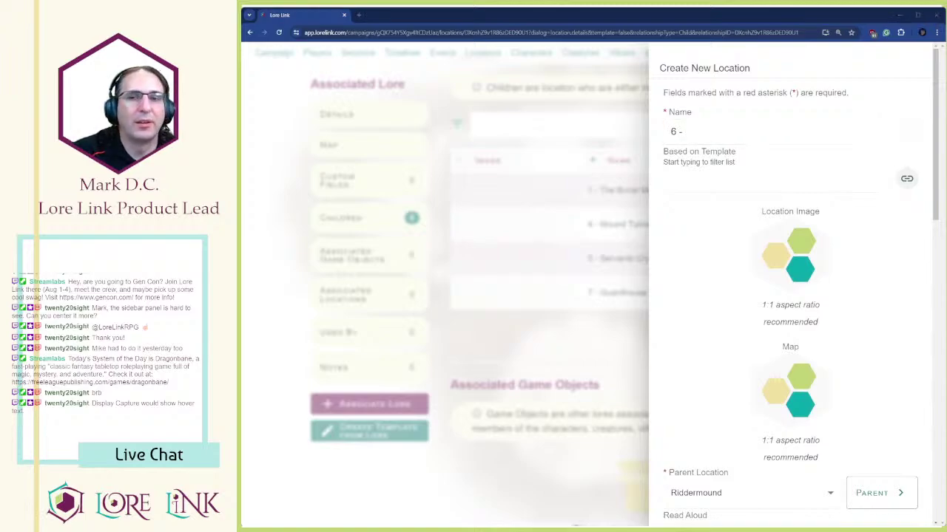
pyautogui.click(704, 129)
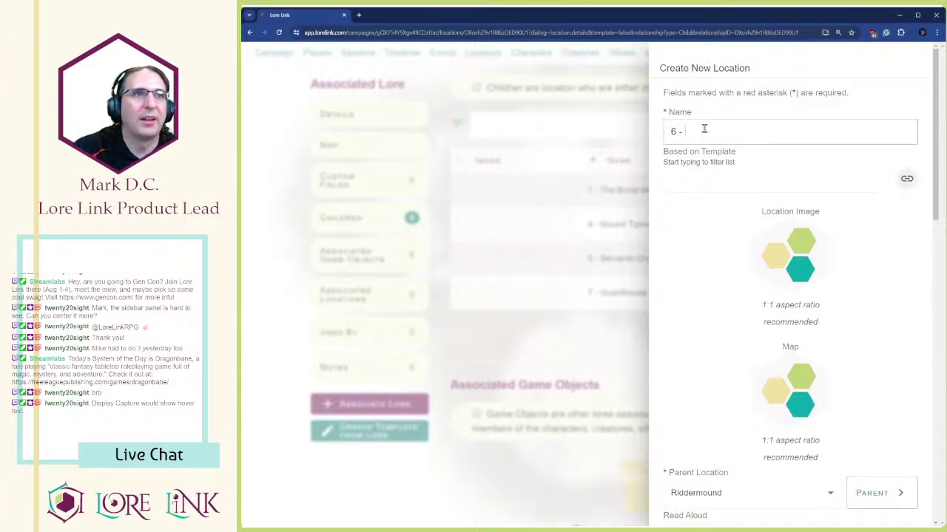
pyautogui.write('Family')
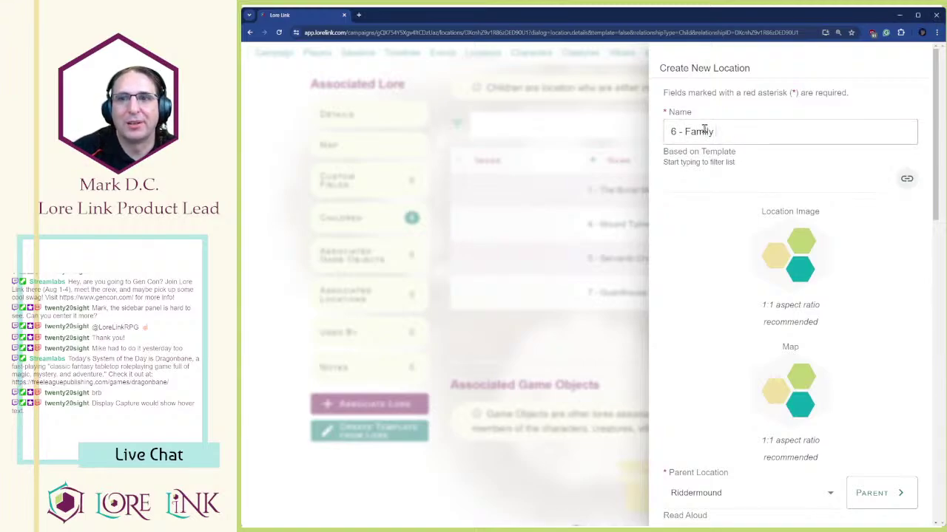
pyautogui.write('ypt')
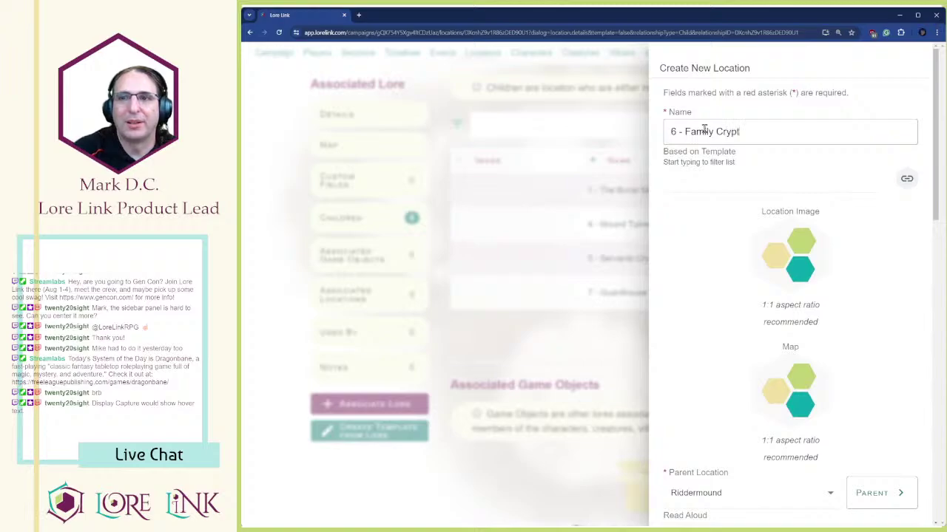
# - Fill in the Read Aloud text with the passage from "A dark chamber with a packed dirt floor" to "two skeletons have been thrown onto the ground."
pyautogui.scroll(-3, 753, 215)
pyautogui.scroll(-2, 753, 220)
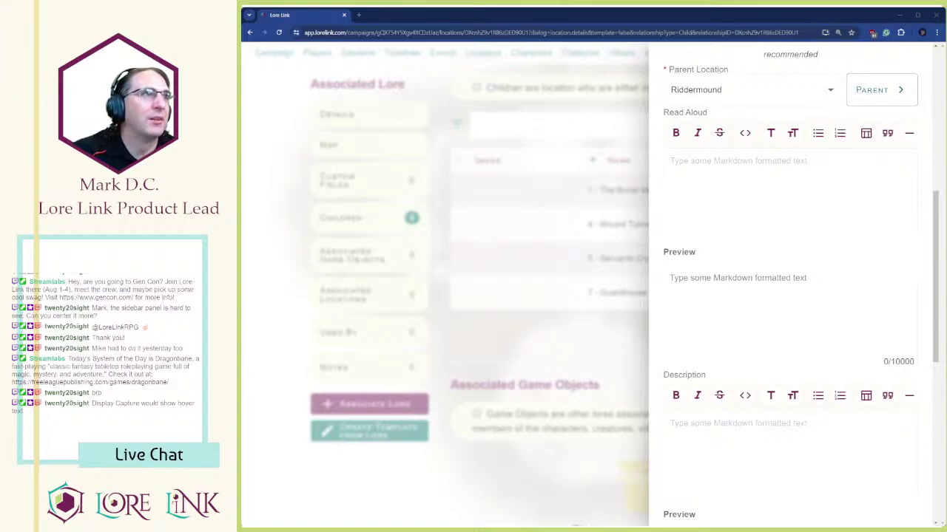
pyautogui.click(834, 199)
pyautogui.write('A dark chamber with a packed dirt floor. Seven simple sarcophagi of stone are lined up along the walls. Several of them are open, and two skeletons have been thrown onto the ground.')
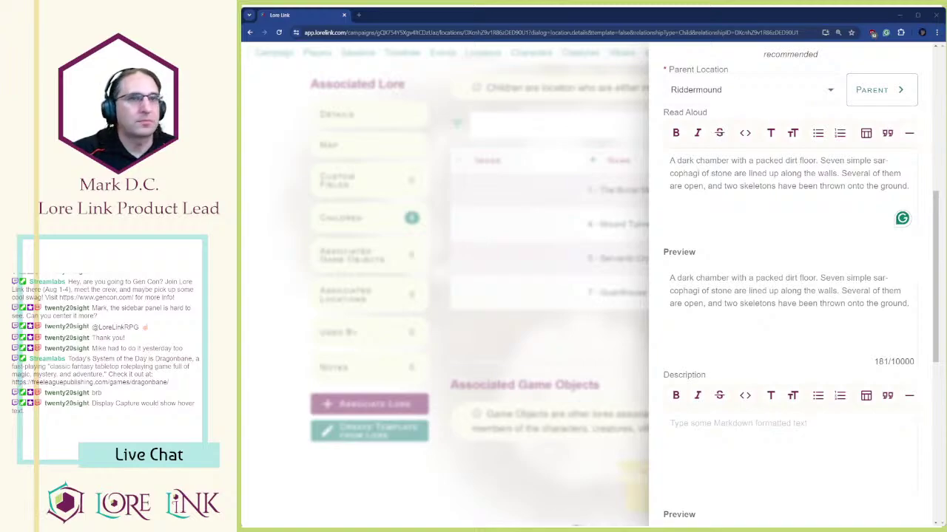
# - Paste the Family Crypt's ✦ entries into the Description, ending with Random Event, NORTH Lady's hall (#8) and SOUTH mound tunnels (#4), and save
pyautogui.click(728, 441)
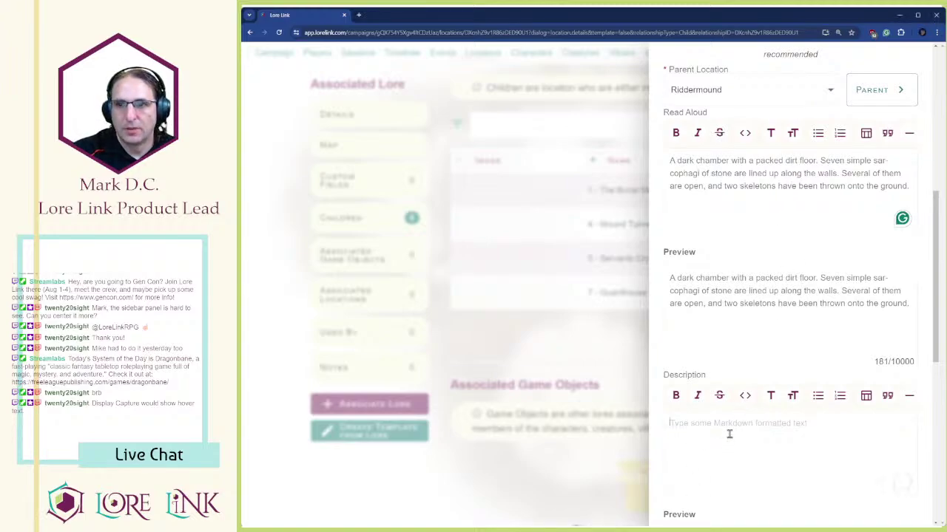
pyautogui.hotkey('ctrl', 'v')
pyautogui.scroll(-10, 794, 332)
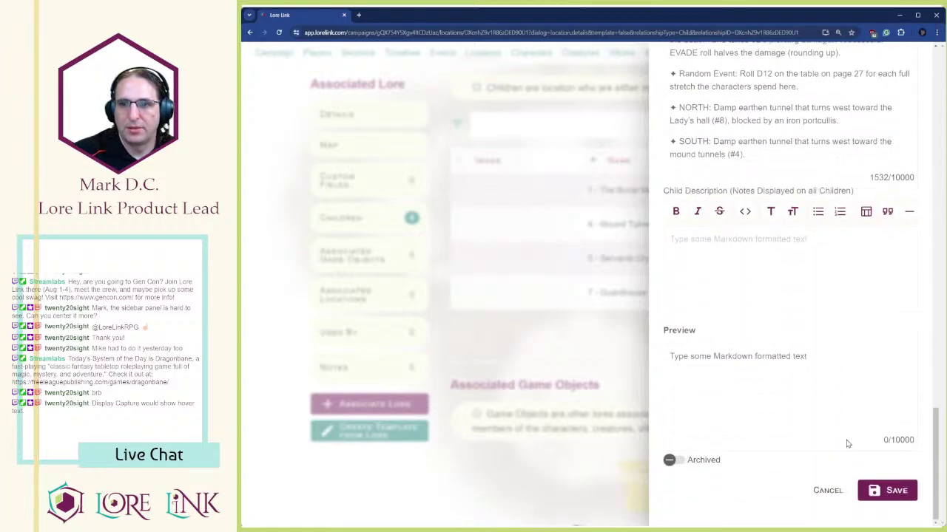
pyautogui.click(887, 491)
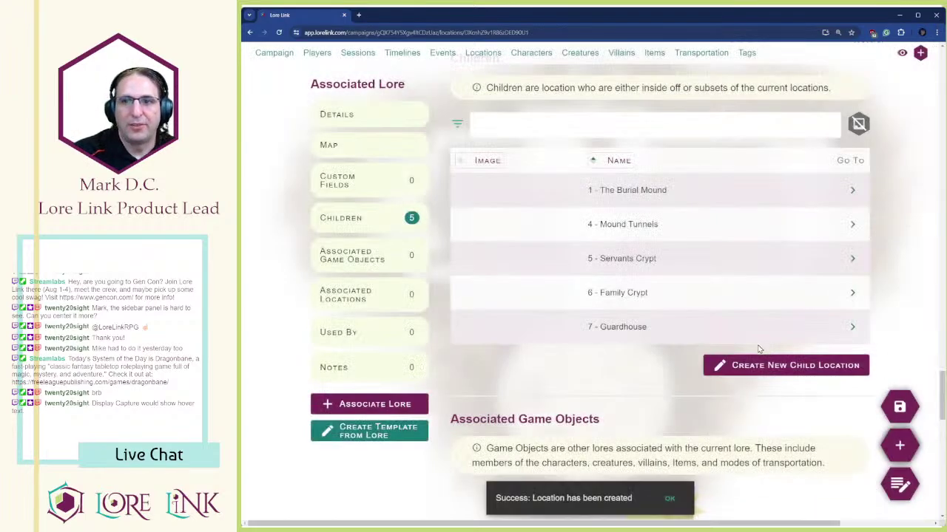
# - Start a new child location of Riddermound and name it "8 - The Lady's Hall"
pyautogui.click(737, 365)
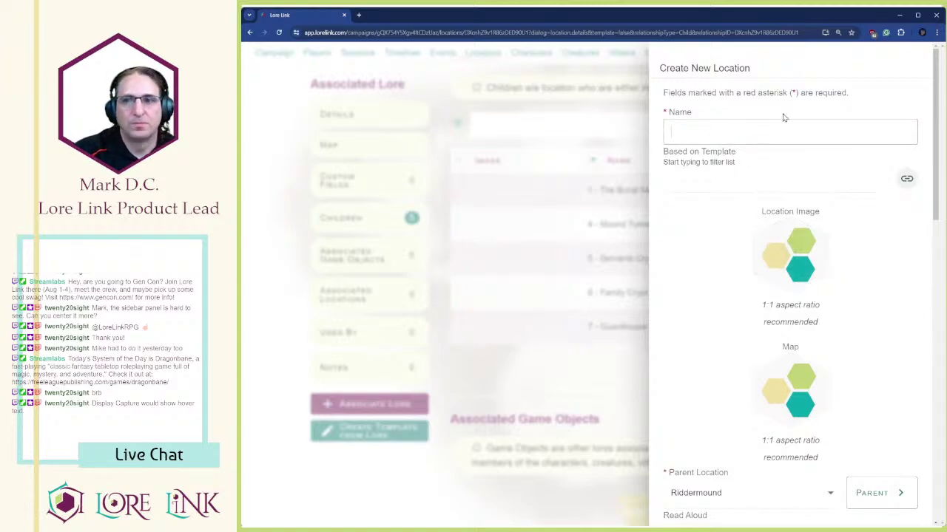
pyautogui.write('8 -')
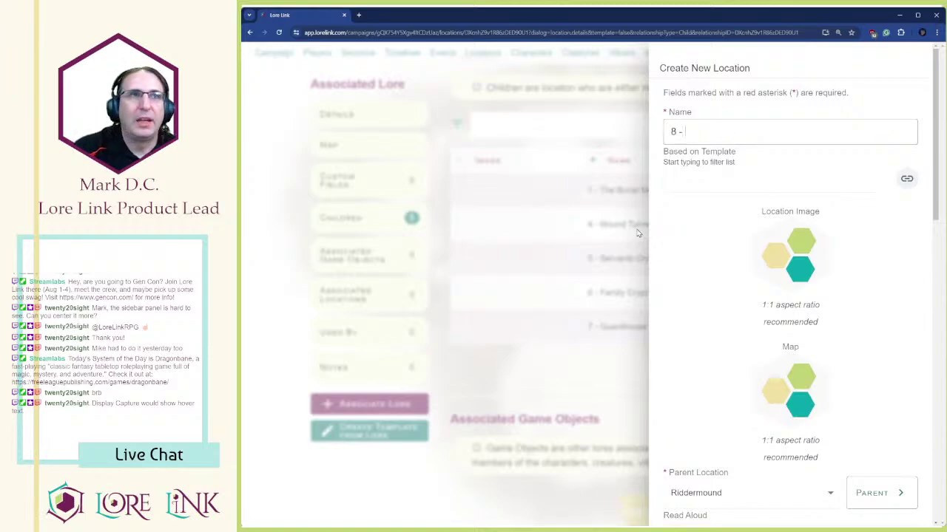
pyautogui.write(" The Lady's HJa")
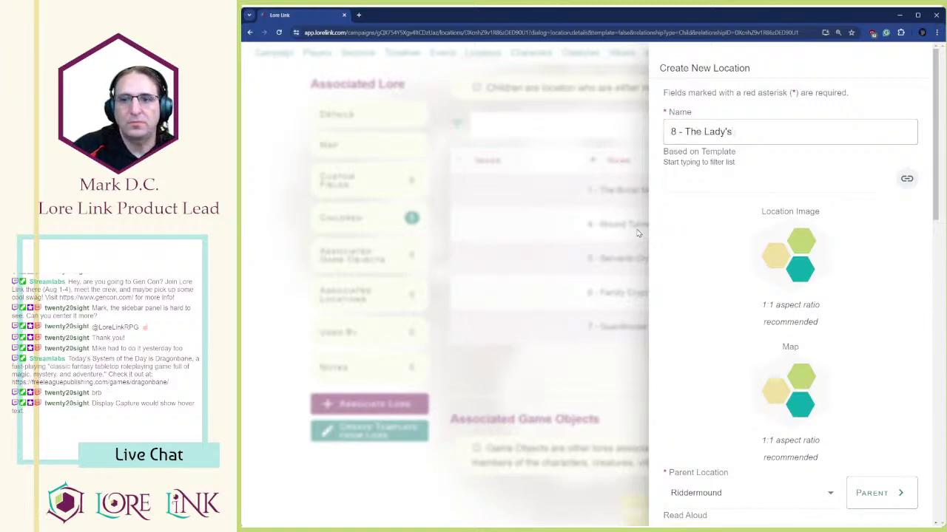
pyautogui.press('BackSpace')
pyautogui.press('BackSpace')
pyautogui.write('all')
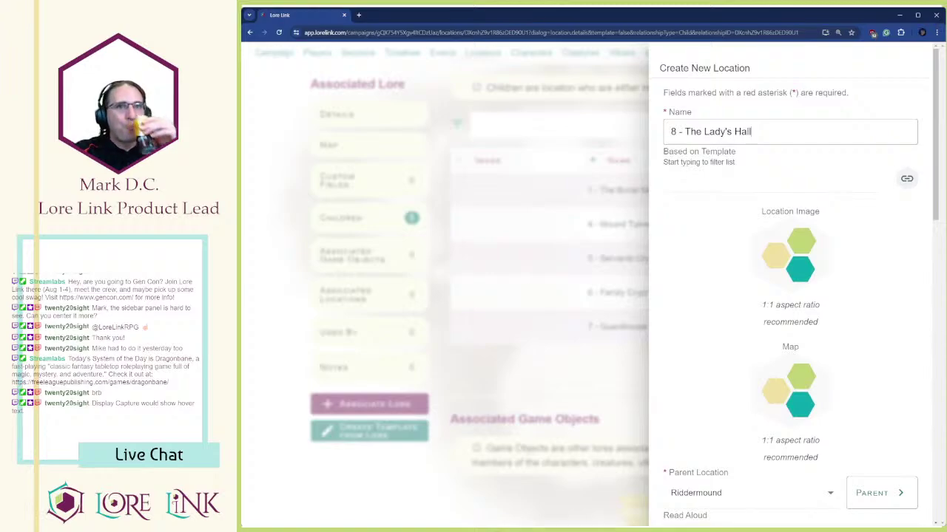
pyautogui.scroll(-3, 718, 200)
pyautogui.scroll(-1, 681, 289)
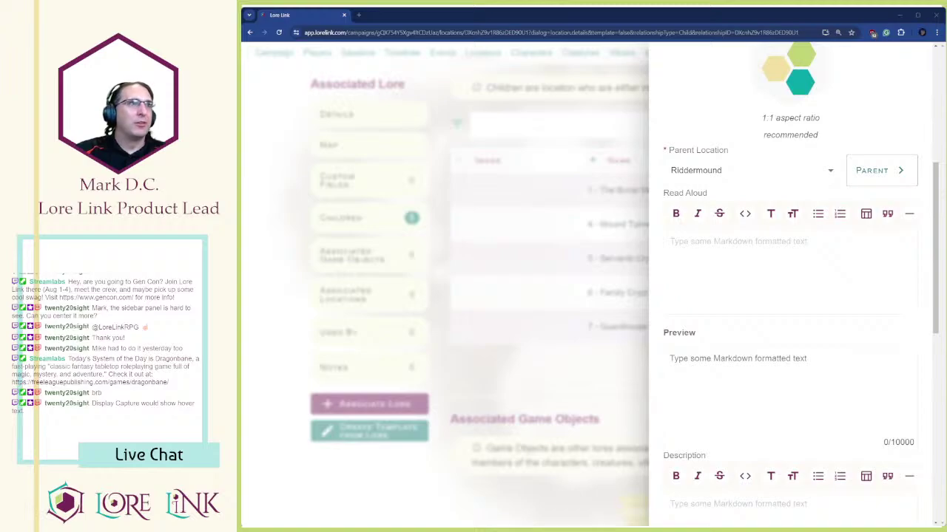
# - Fill in the Read Aloud text with the passage from "A small room with an oak table" to "bears an ancient symbol in glittering silver."
pyautogui.click(831, 268)
pyautogui.write('A small room with an oak table in the middle and burning torches on the walls. A mummified woman in gilded chainmail is sitting at the far end of the table. An iron-fitted oak door behind the mummy bears an ancient symbol in glittering silver.')
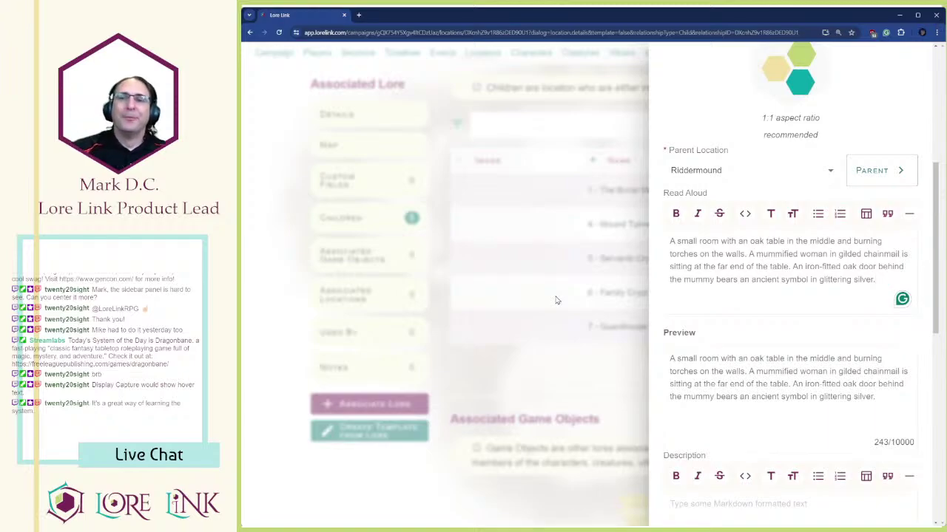
# - Paste the Lady's Hall ✦ entries into the Description, from The Lady through to the WEST servants' crypt (#5) exit, and save
pyautogui.scroll(-4, 668, 264)
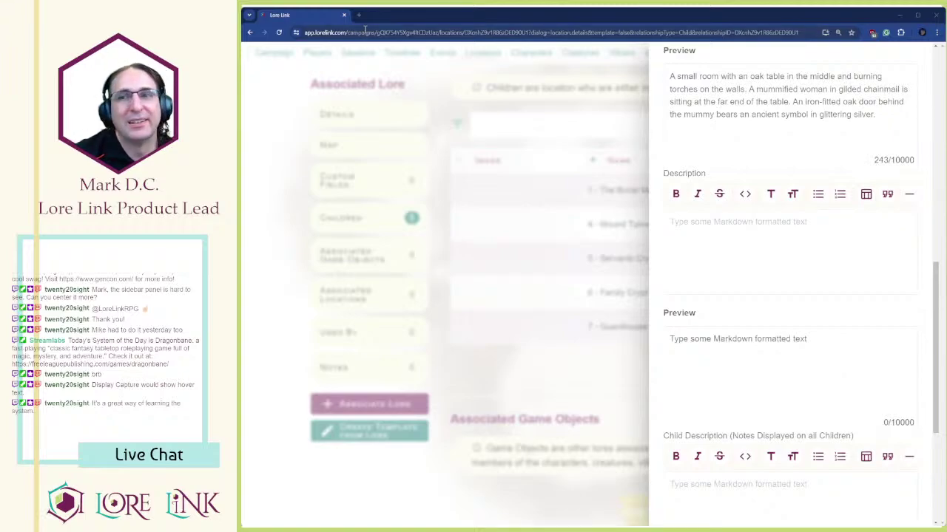
pyautogui.click(740, 251)
pyautogui.hotkey('ctrl', 'v')
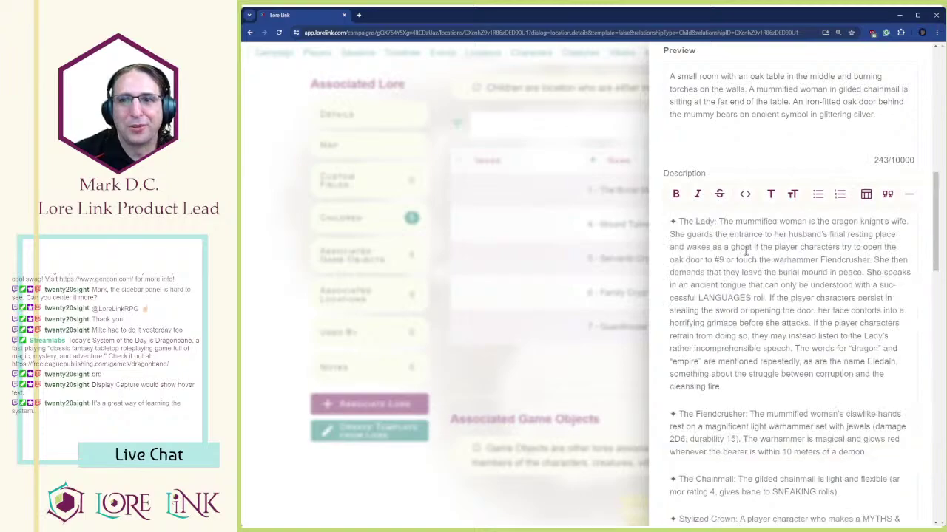
pyautogui.scroll(-12, 762, 281)
pyautogui.scroll(-5, 782, 301)
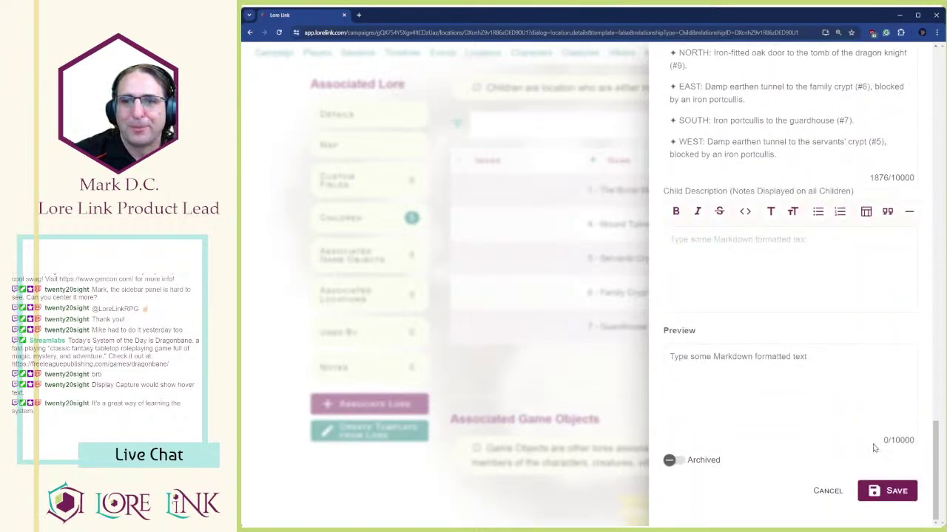
pyautogui.scroll(1, 791, 222)
pyautogui.scroll(-6, 795, 178)
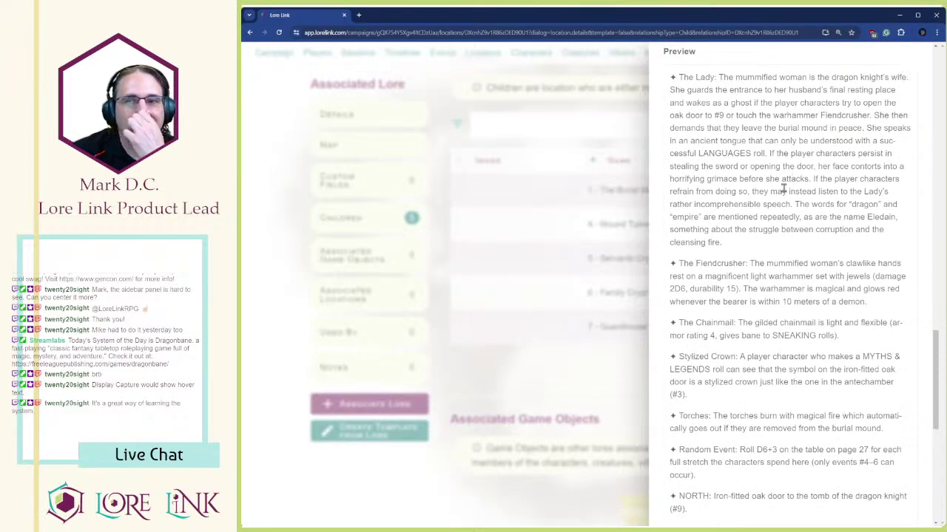
pyautogui.scroll(-6, 791, 237)
pyautogui.click(863, 492)
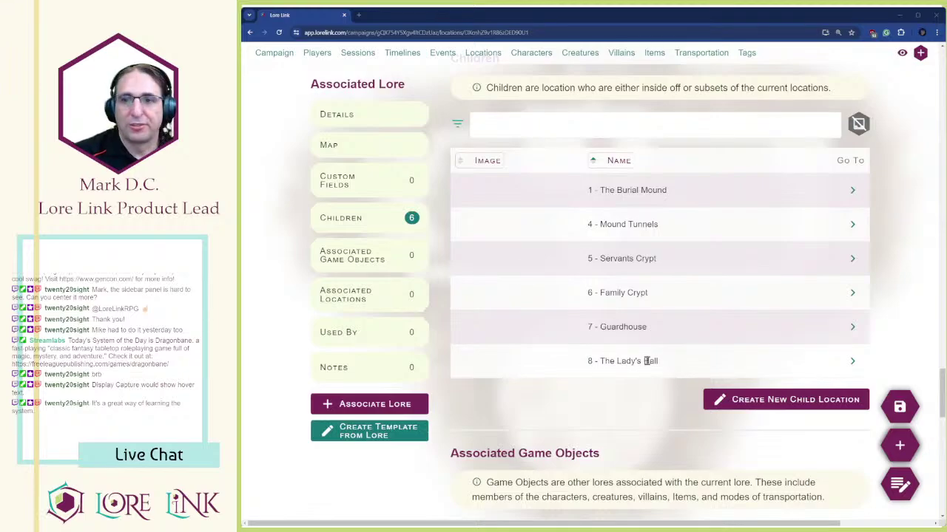
# - Start a new child location of Riddermound and name it "9 - Tomb of the Dragon King"
pyautogui.click(892, 455)
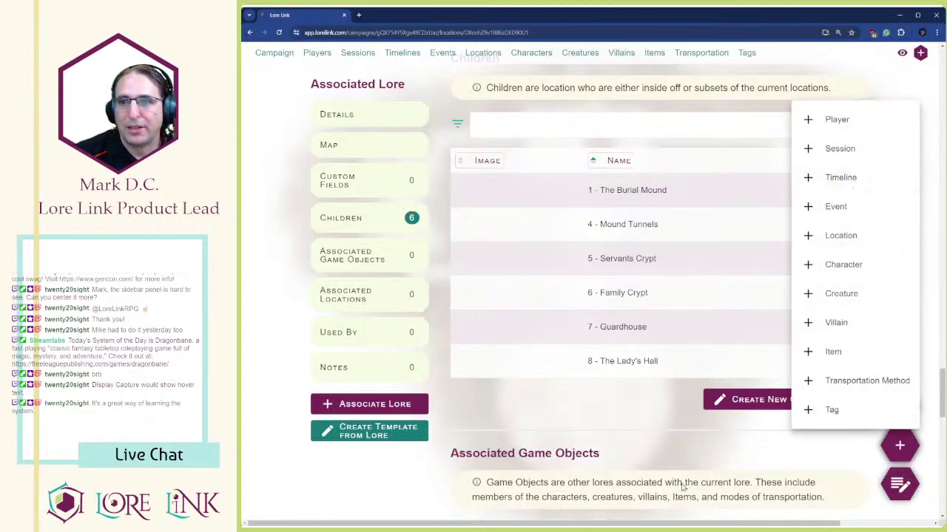
pyautogui.click(810, 399)
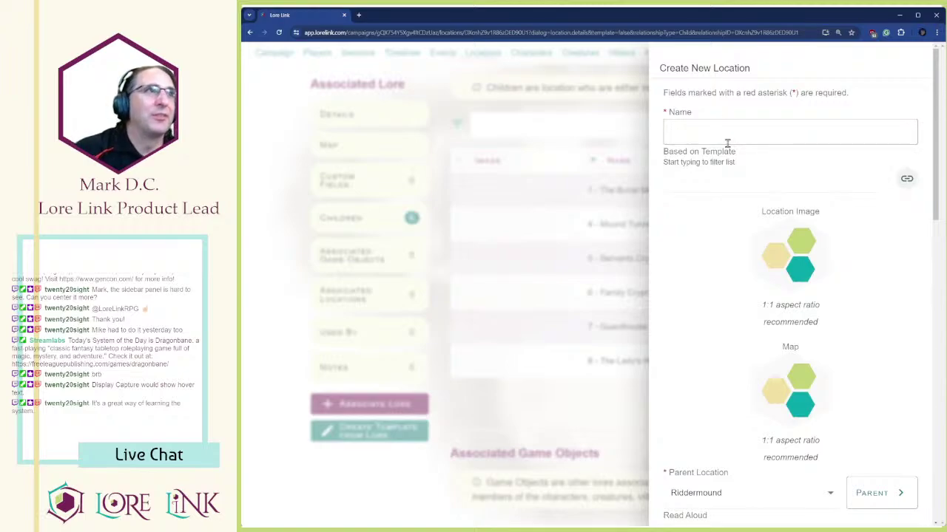
pyautogui.write('9')
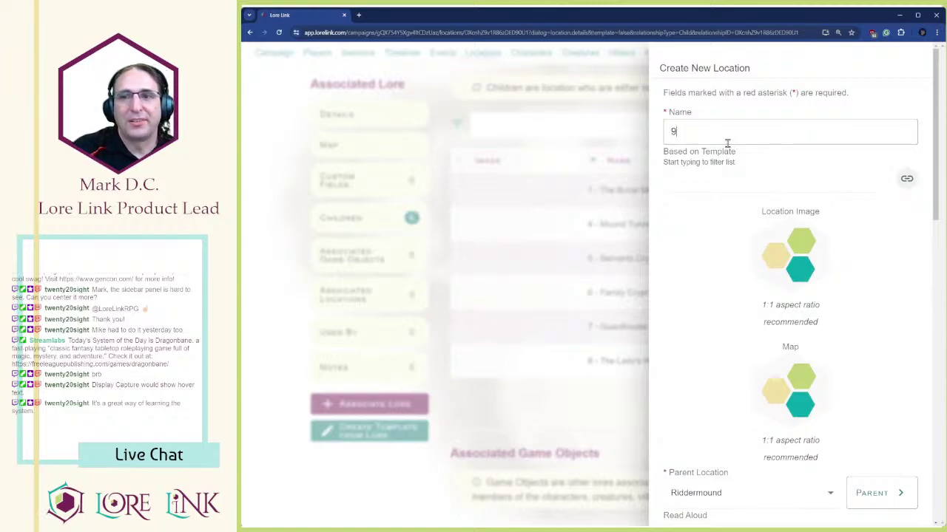
pyautogui.write(' - Tomb')
pyautogui.press('BackSpace')
pyautogui.press('BackSpace')
pyautogui.press('BackSpace')
pyautogui.press('BackSpace')
pyautogui.write('Tomb of')
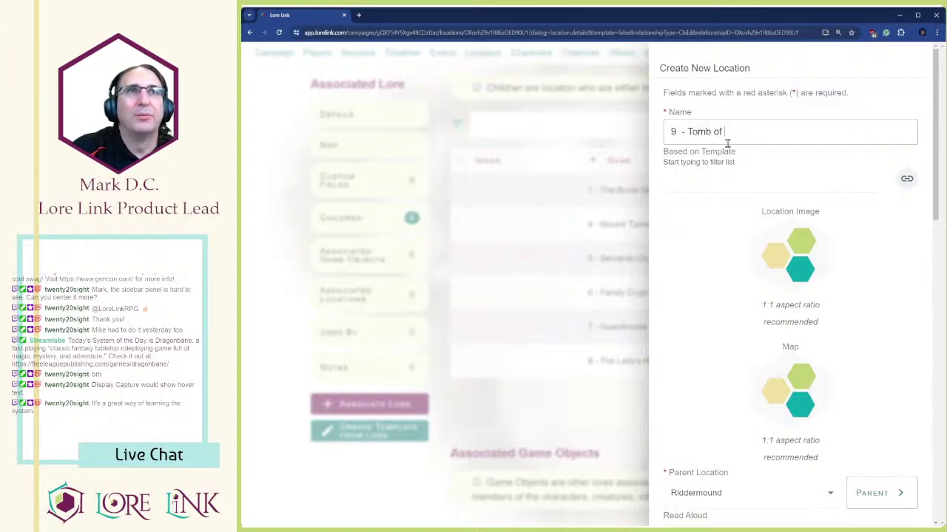
pyautogui.write(' the Dragon King')
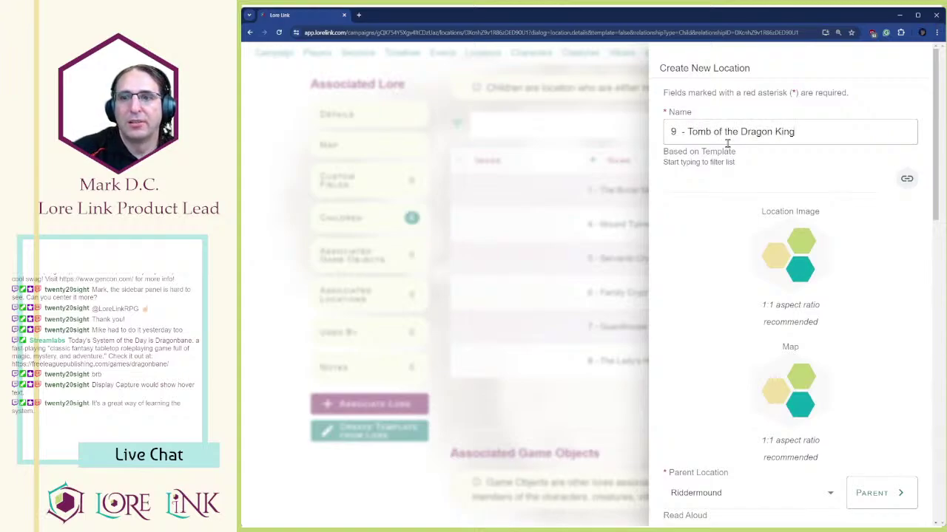
# - Fill in the Read Aloud text with the passage from "In the middle of a burial chamber" to "ridden dragon can be seen on the far wall."
pyautogui.scroll(-3, 822, 248)
pyautogui.scroll(-2, 824, 255)
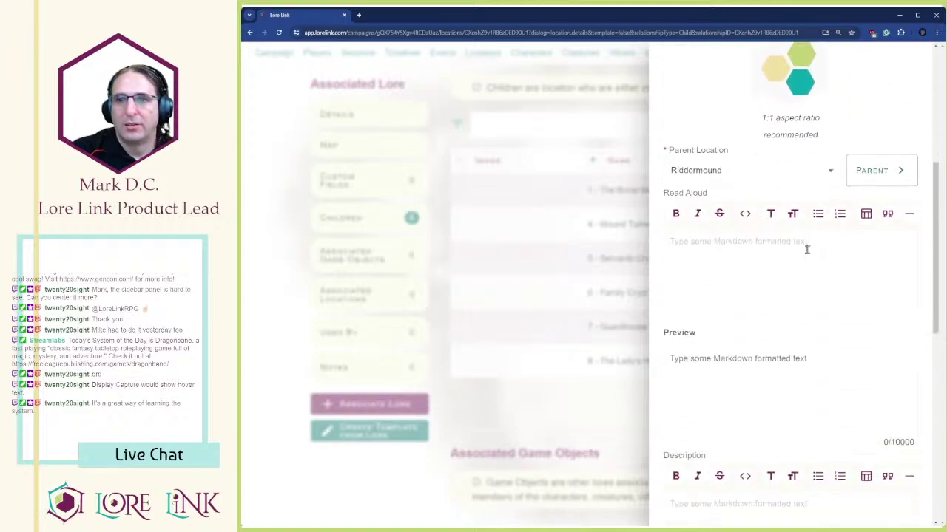
pyautogui.click(750, 262)
pyautogui.write('In the middle of a burial chamber with torches on the walls stands a podium with an ornate sarcophagus of stone. The floor, ceiling, and walls are all made of stone bricks. A painting of a ridden dragon can be seen on the far wall.')
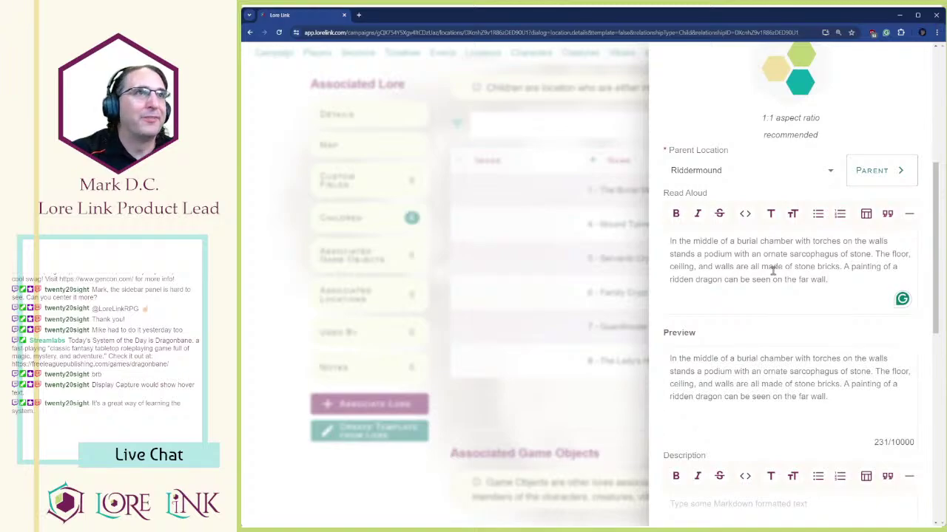
pyautogui.scroll(-3, 744, 202)
pyautogui.scroll(2, 728, 222)
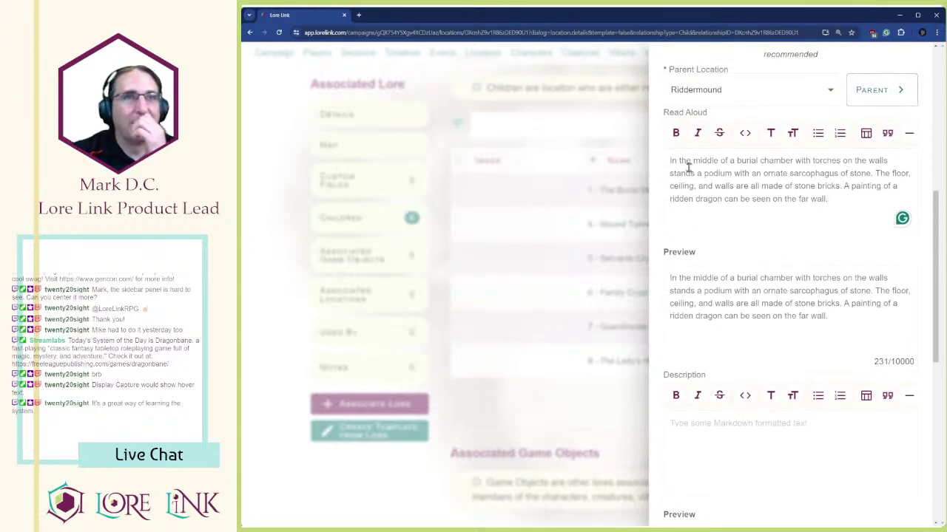
pyautogui.scroll(-1, 721, 196)
pyautogui.scroll(6, 746, 249)
pyautogui.scroll(-3, 766, 215)
pyautogui.scroll(3, 762, 214)
pyautogui.scroll(-4, 755, 214)
pyautogui.scroll(5, 752, 215)
pyautogui.scroll(-4, 750, 211)
pyautogui.scroll(2, 712, 201)
pyautogui.scroll(-3, 706, 194)
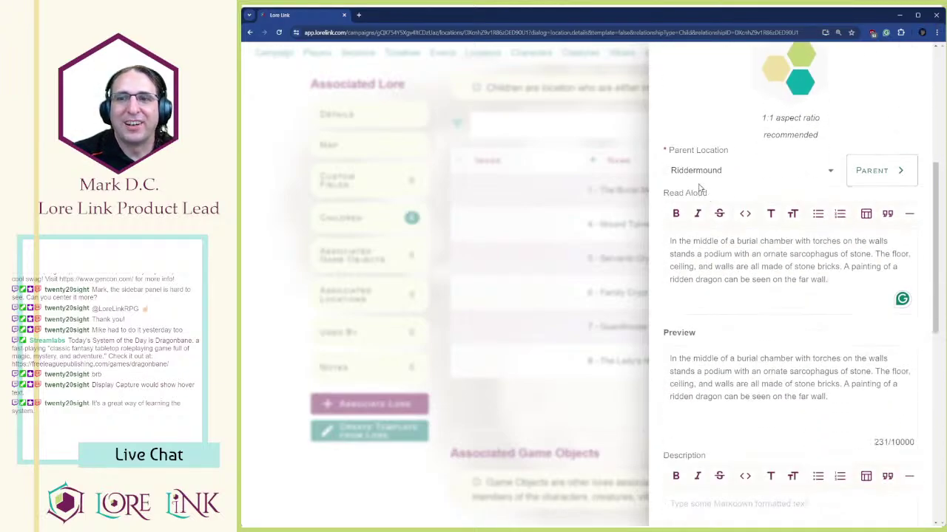
pyautogui.scroll(-3, 744, 347)
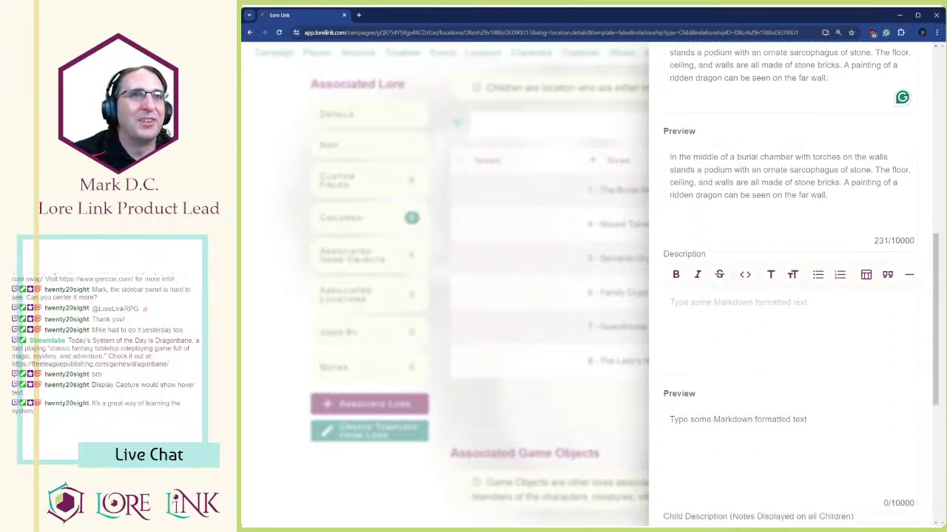
pyautogui.scroll(-4, 687, 207)
pyautogui.scroll(1, 688, 222)
pyautogui.scroll(5, 690, 215)
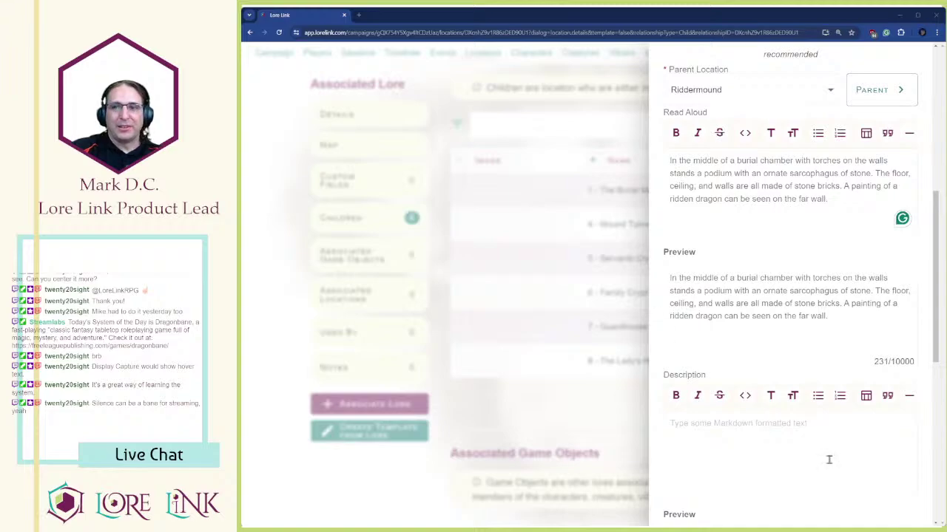
# - Paste the tomb's ✦ entries into the Description, from The Opened Sarcophagus to the SOUTH oak door to the Lady's hall (#8), and save
pyautogui.scroll(-2, 835, 387)
pyautogui.click(791, 364)
pyautogui.hotkey('ctrl', 'v')
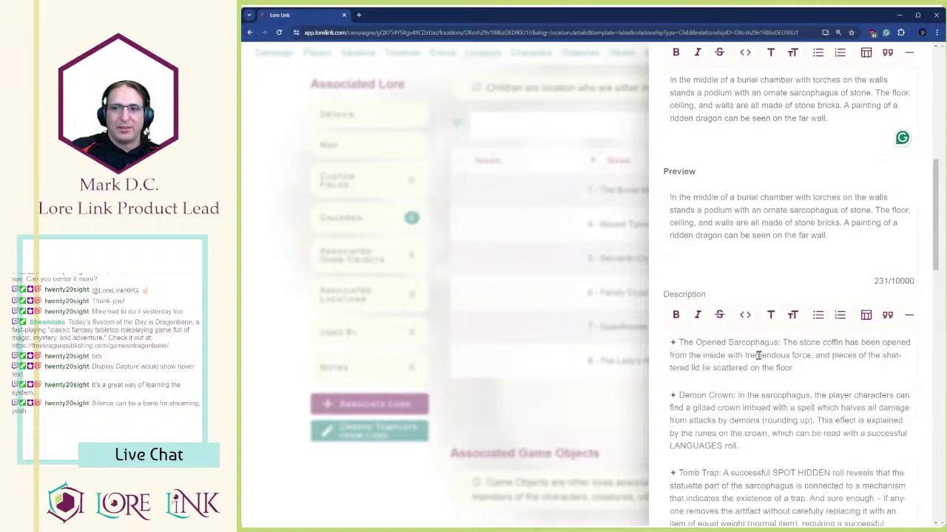
pyautogui.scroll(-3, 706, 156)
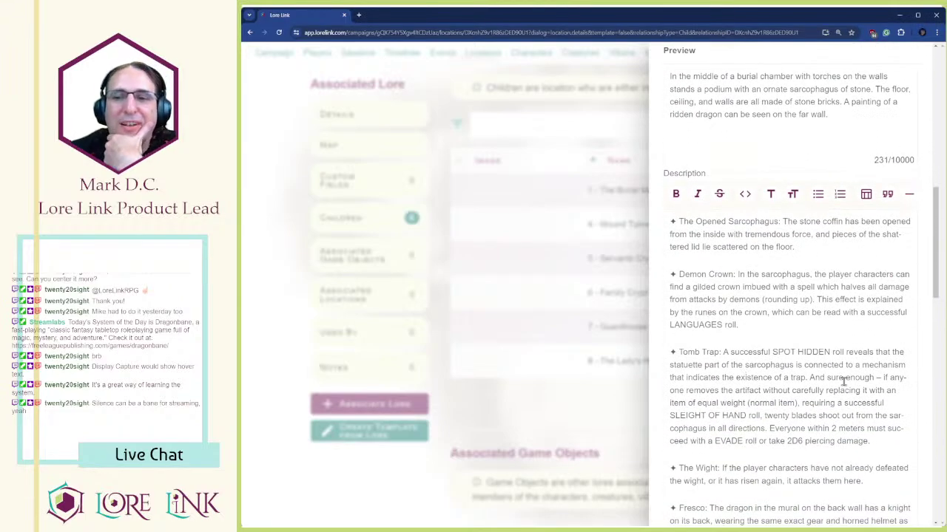
pyautogui.scroll(-10, 839, 377)
pyautogui.scroll(-15, 824, 299)
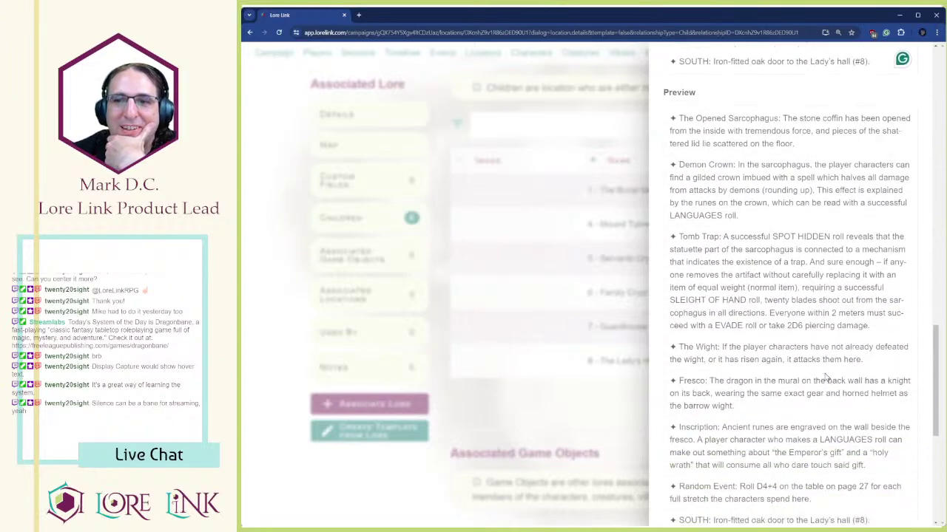
pyautogui.click(886, 490)
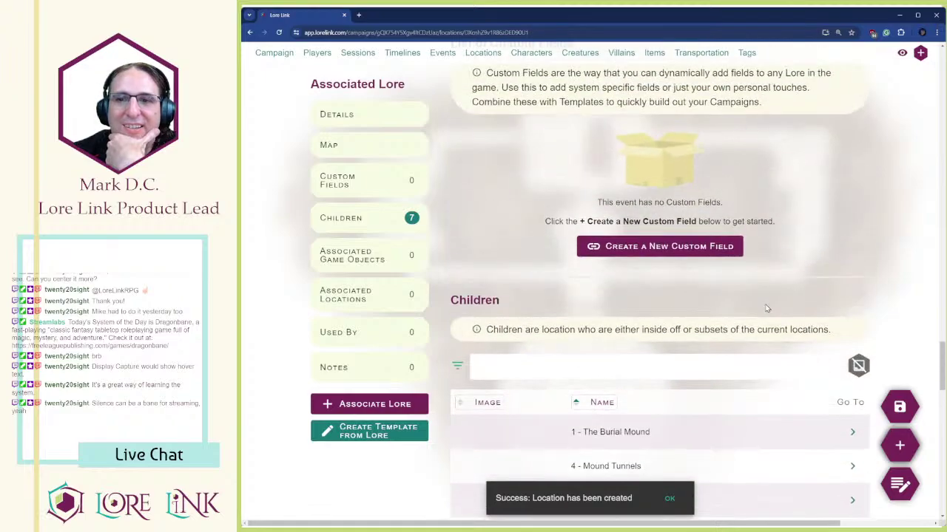
# - Start another child location of Riddermound and name it "2 - Shaft"
pyautogui.scroll(10, 721, 366)
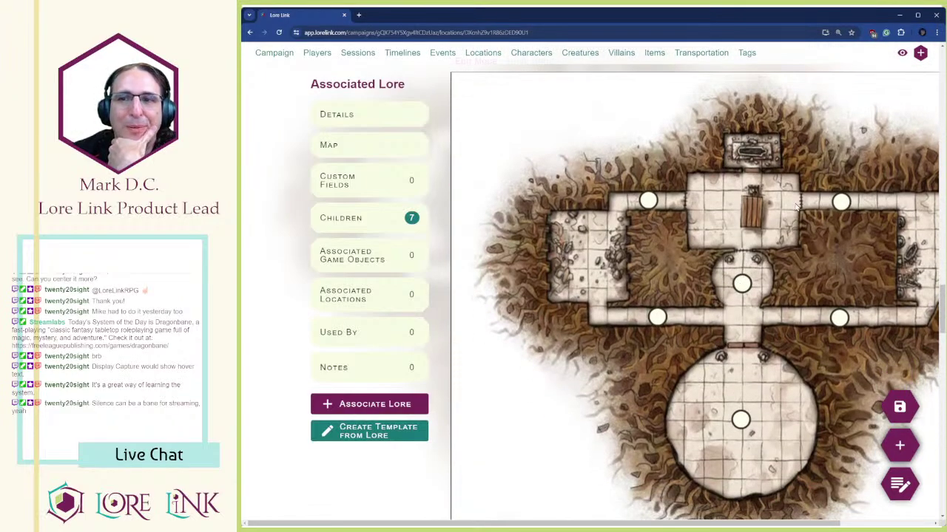
pyautogui.scroll(-5, 743, 332)
pyautogui.scroll(5, 744, 332)
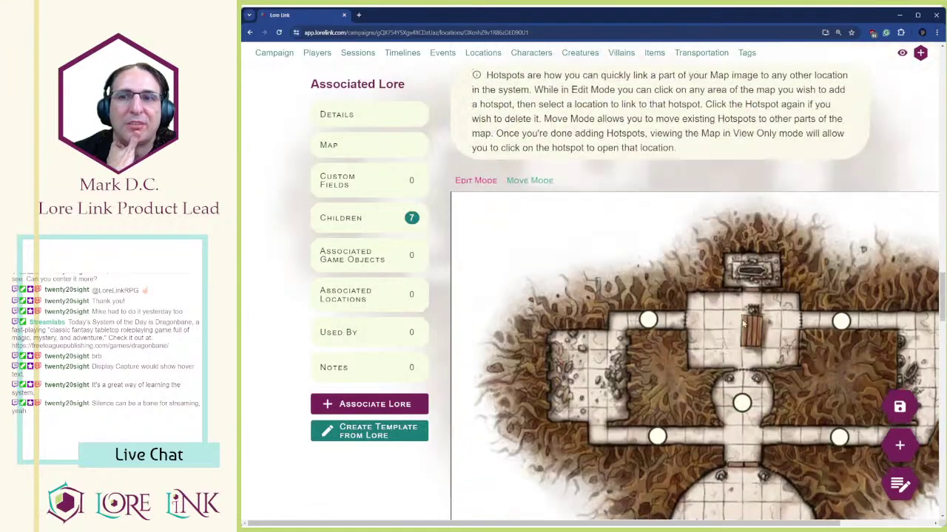
pyautogui.scroll(-10, 727, 387)
pyautogui.scroll(-2, 721, 370)
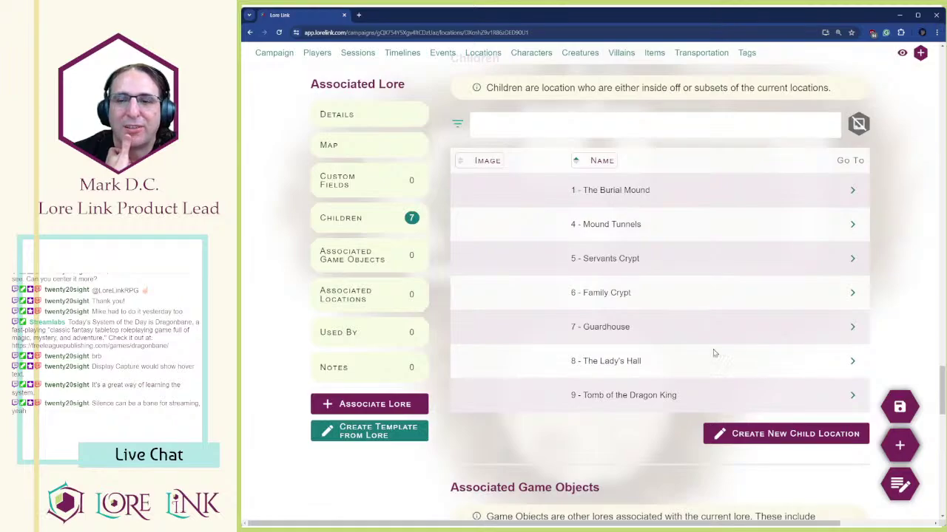
pyautogui.click(740, 444)
pyautogui.click(710, 133)
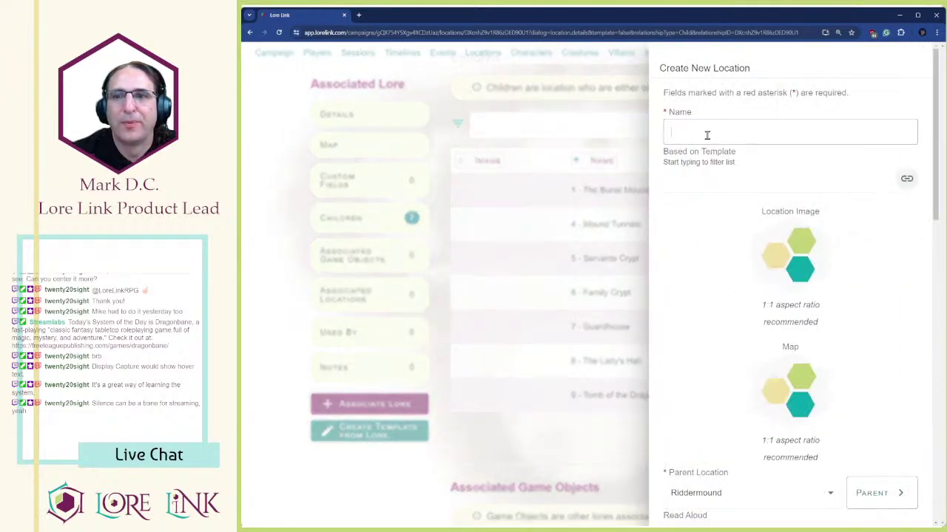
pyautogui.write('2 -')
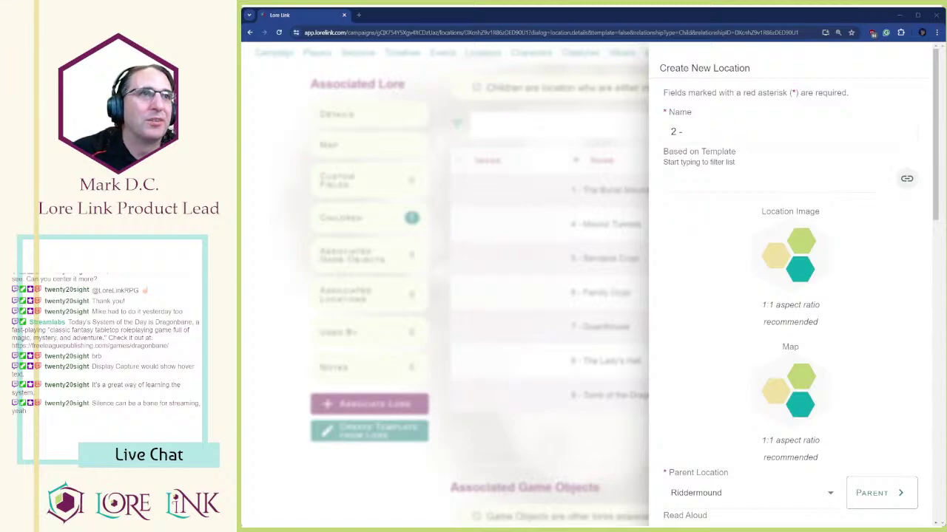
pyautogui.click(643, 74)
pyautogui.write('Shaft')
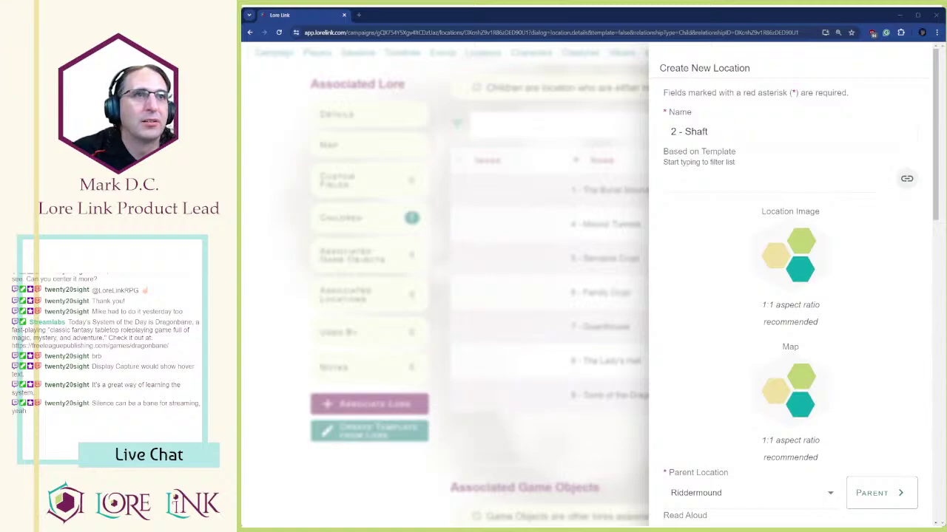
# - Fill in the Read Aloud text from "An underground shaft opens beneath the stone slab" to "rises from the depths", removing the line break before "dried-up"
pyautogui.scroll(-5, 790, 296)
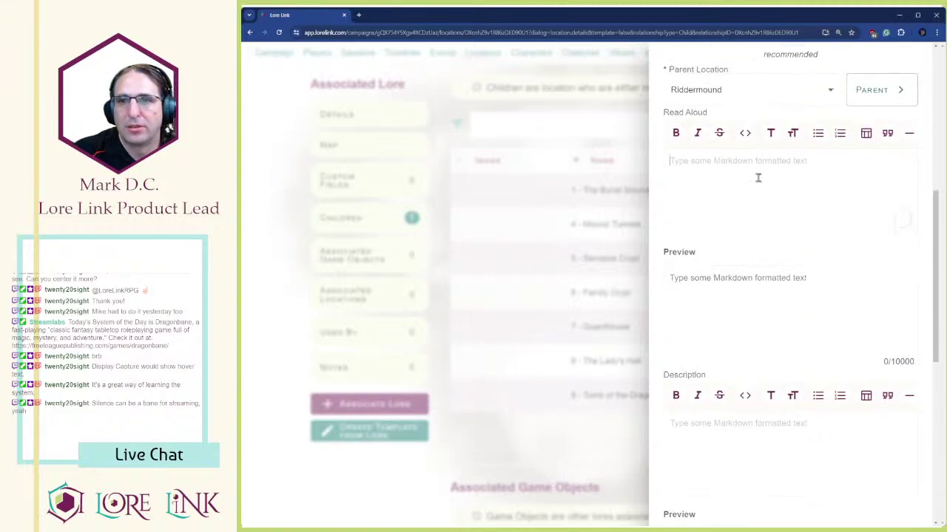
pyautogui.click(759, 175)
pyautogui.write('An underground shaft opens beneath the stone slab. No bottom can be seen. A musty smell of stale air and dried-up corpses rises from the depths')
pyautogui.press('BackSpace')
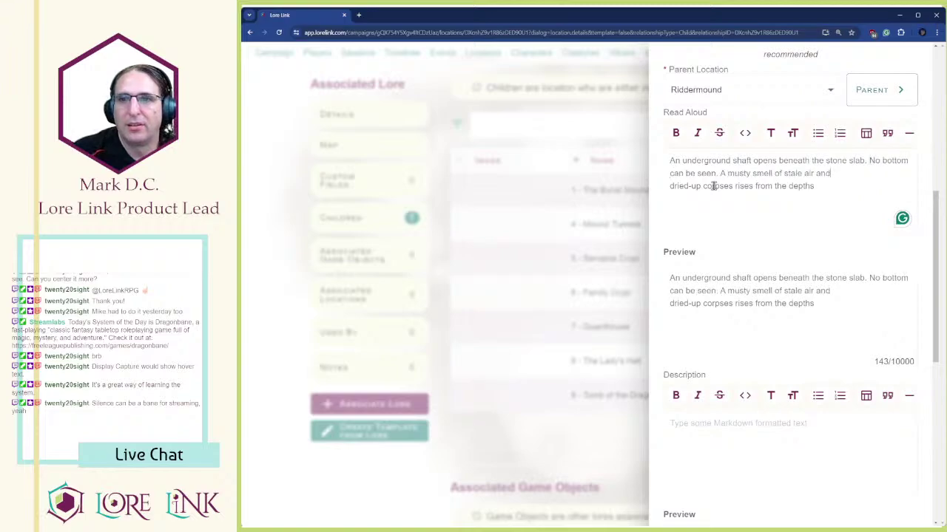
pyautogui.press('BackSpace')
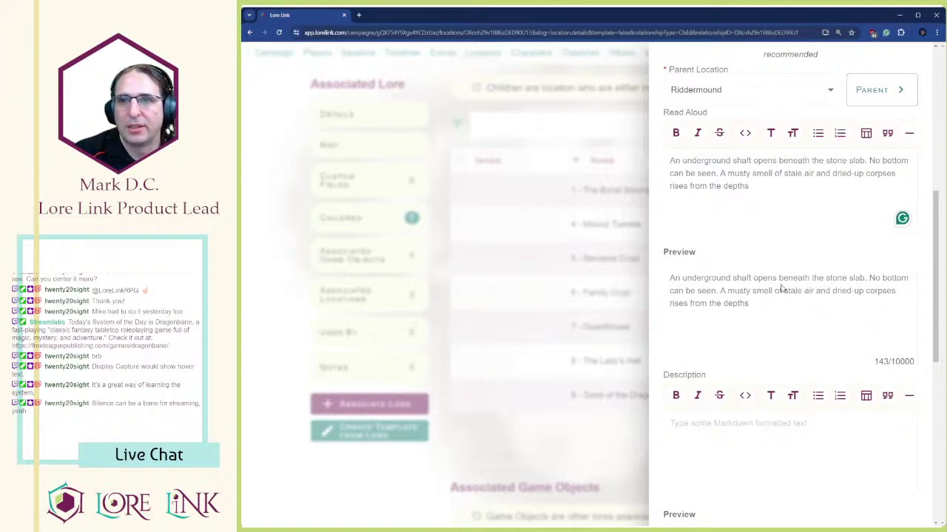
# - Enter the Shaft's Description starting with the "✦ Long Fall" entry about the five-meter drop and ACROBATICS roll, and save the location
pyautogui.scroll(-1, 748, 275)
pyautogui.scroll(-2, 748, 274)
pyautogui.click(752, 298)
pyautogui.write('✦ Long Fall: It is five meters to the bottom of the shaft. Each player character must make a ACROBATICS roll to climb down. A rope gives a boon to the roll. On a failure the player character falls as per the rules on page 19.  ✦ Vaulted Cave: If the player characters drop a torch or similar light source into the shaft, they can see that it leads down into a vaulted, earthen')
pyautogui.scroll(-1, 765, 260)
pyautogui.click(764, 260)
pyautogui.scroll(-2, 914, 383)
pyautogui.scroll(-2, 914, 383)
pyautogui.click(889, 488)
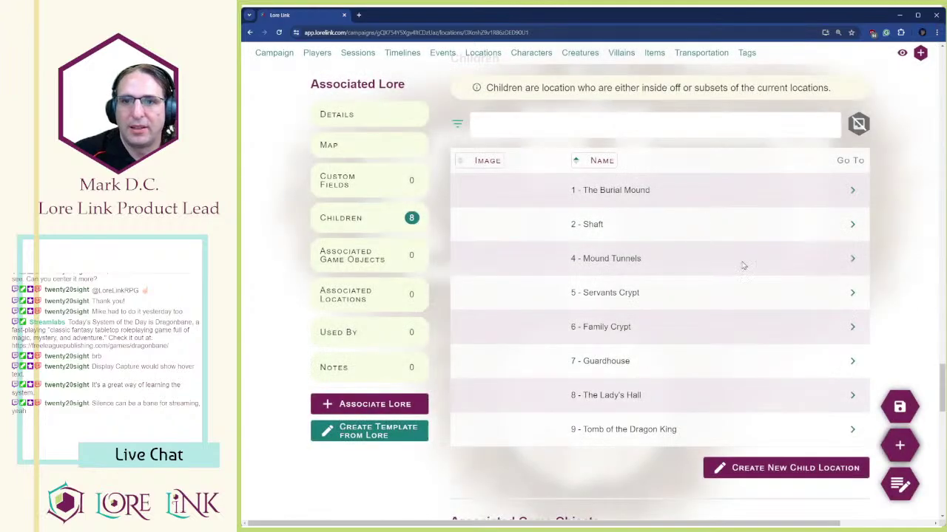
pyautogui.scroll(10, 765, 461)
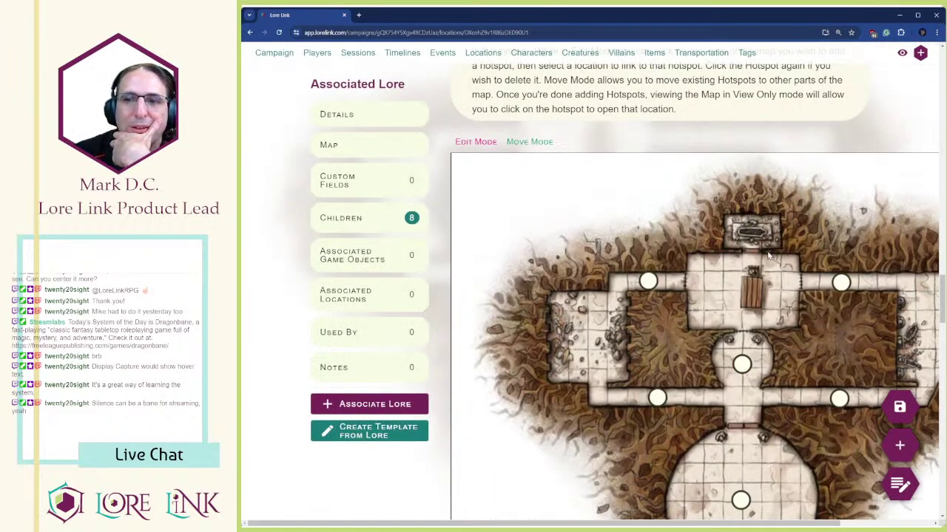
pyautogui.click(744, 278)
pyautogui.scroll(-2, 547, 414)
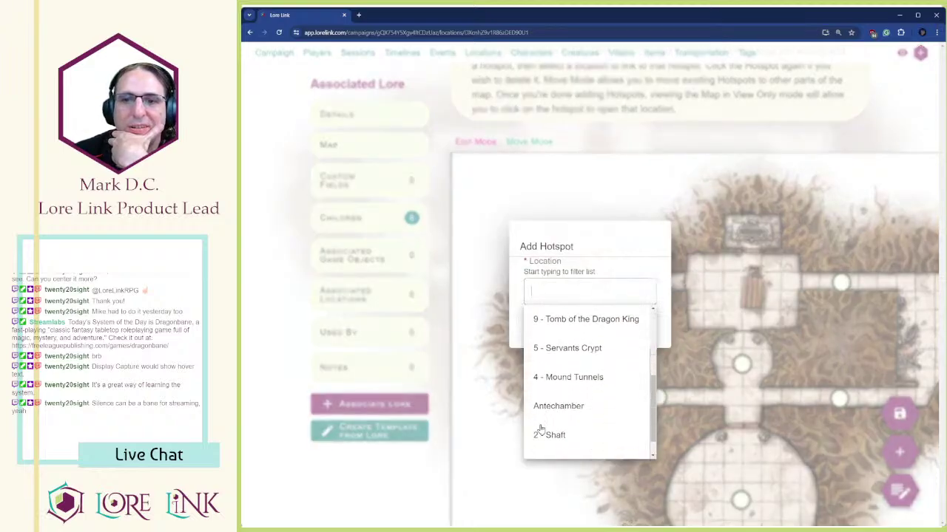
pyautogui.scroll(1, 562, 399)
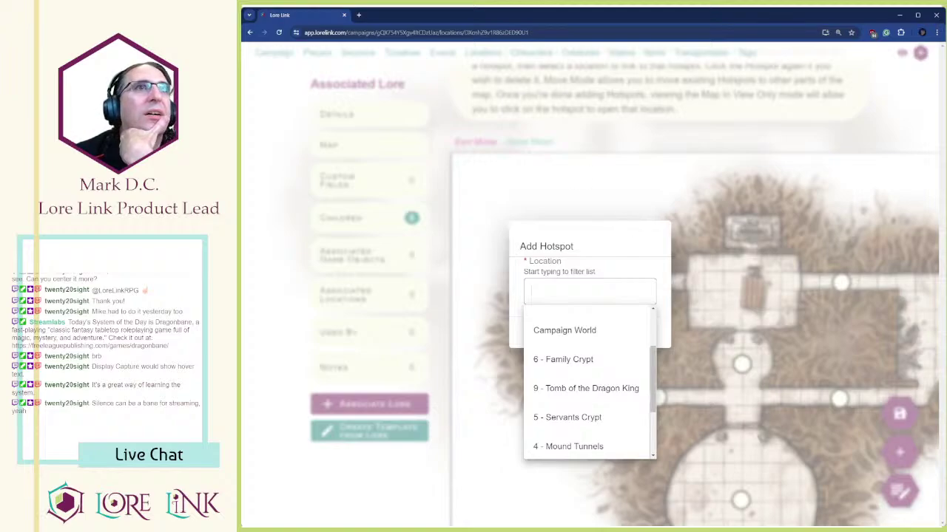
pyautogui.hotkey('alt', 'Tab')
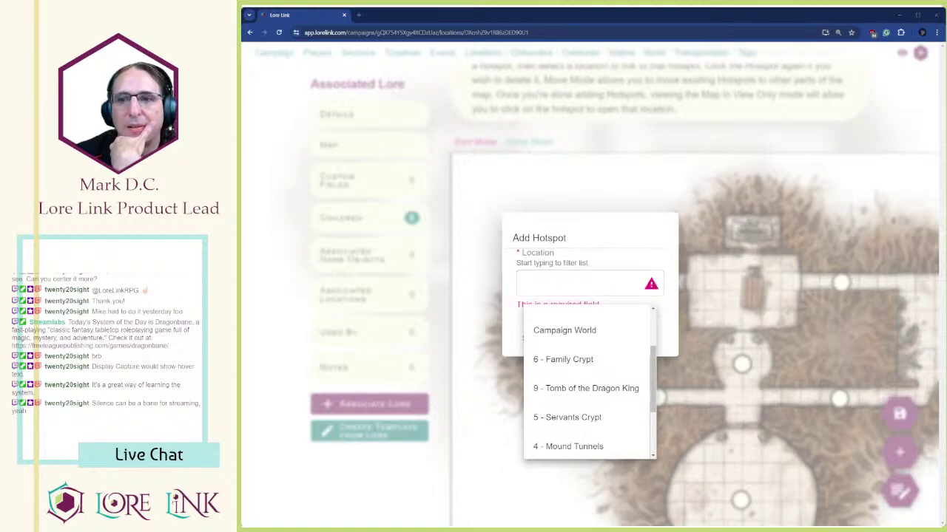
pyautogui.click(687, 307)
pyautogui.click(720, 353)
# - Add map hotspots linking the western rubble-strewn room to 5 - Servants Crypt and the eastern one to 6 - Family Crypt
pyautogui.click(574, 337)
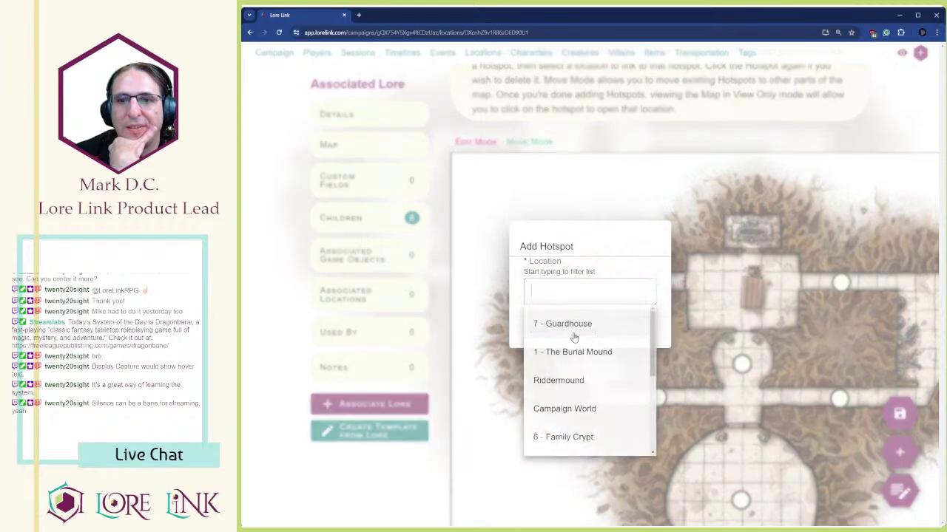
pyautogui.scroll(-5, 570, 370)
pyautogui.click(556, 382)
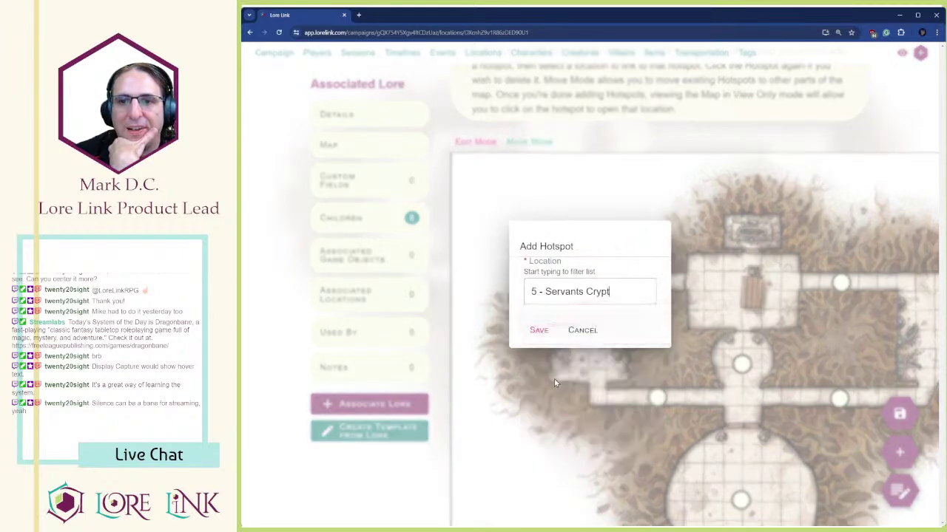
pyautogui.click(539, 330)
pyautogui.click(917, 323)
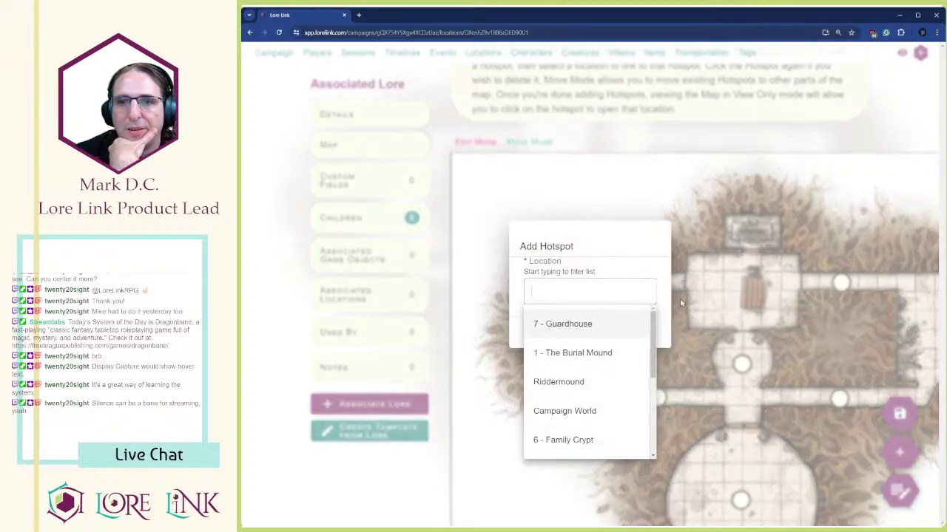
pyautogui.click(581, 438)
pyautogui.click(540, 330)
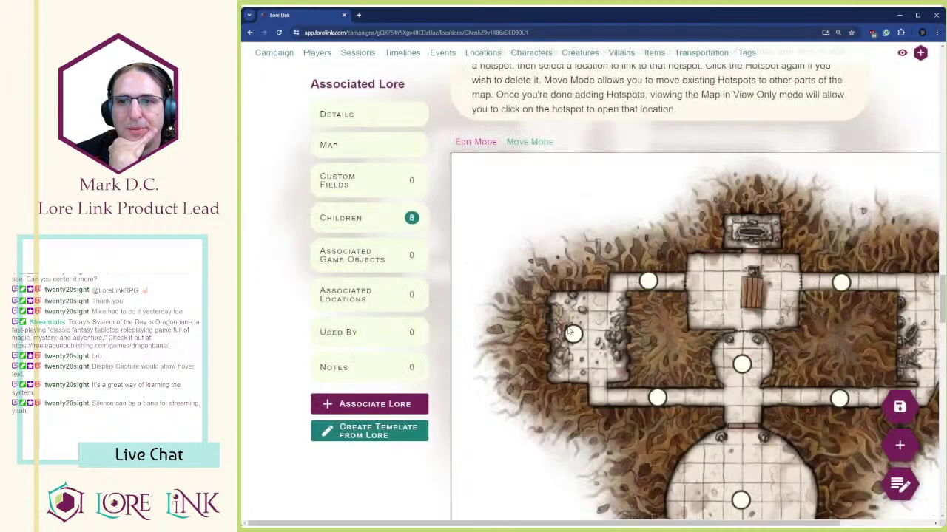
# - Add hotspots linking the central table room to 8 - The Lady's Hall and the small northern chamber to 9 - Tomb of the Dragon King
pyautogui.click(606, 316)
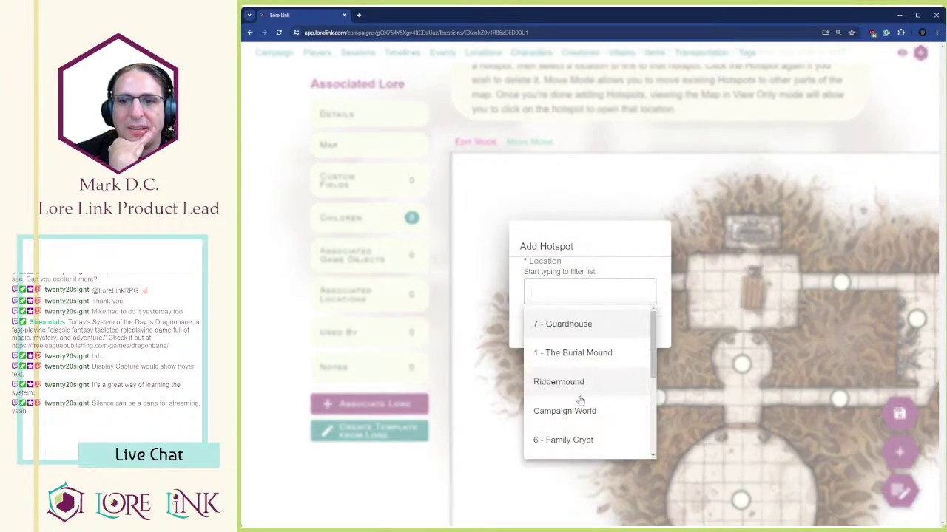
pyautogui.scroll(-3, 577, 400)
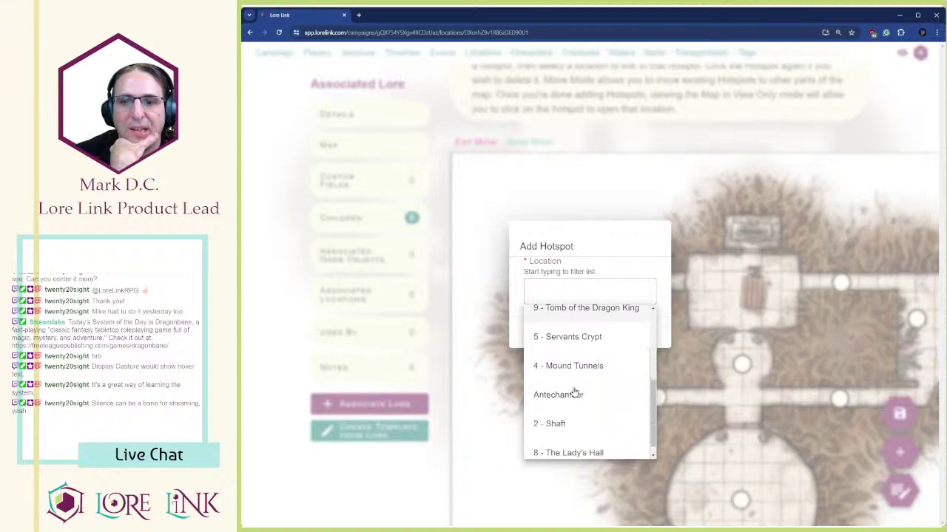
pyautogui.click(570, 452)
pyautogui.click(540, 331)
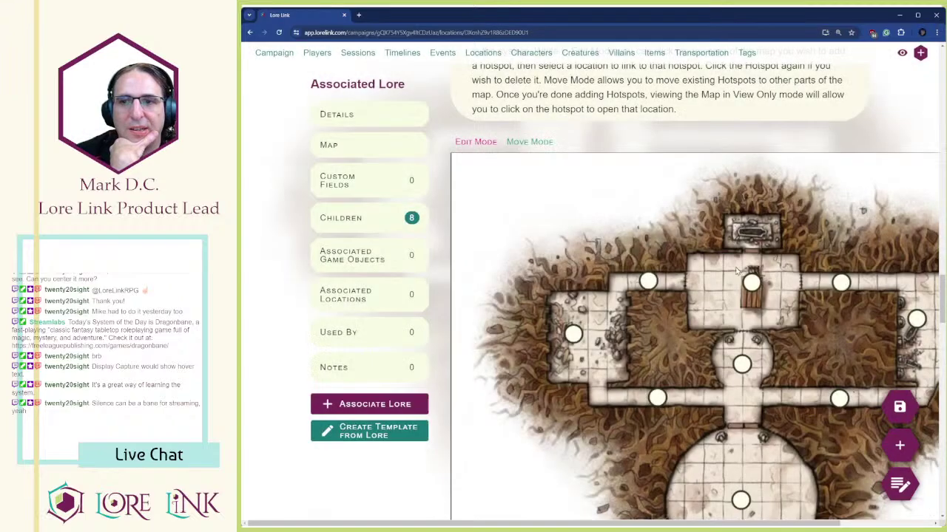
pyautogui.click(752, 227)
pyautogui.scroll(-4, 585, 401)
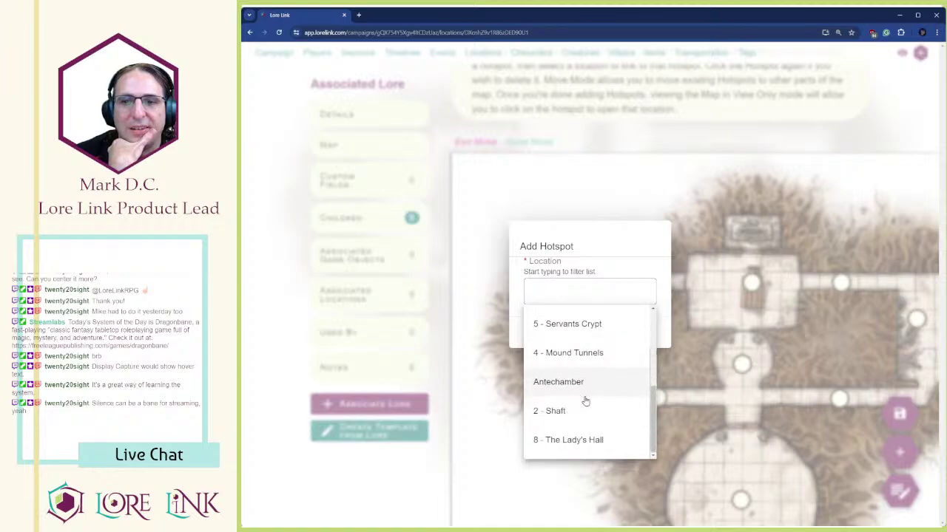
pyautogui.scroll(3, 580, 410)
pyautogui.click(575, 416)
pyautogui.click(549, 334)
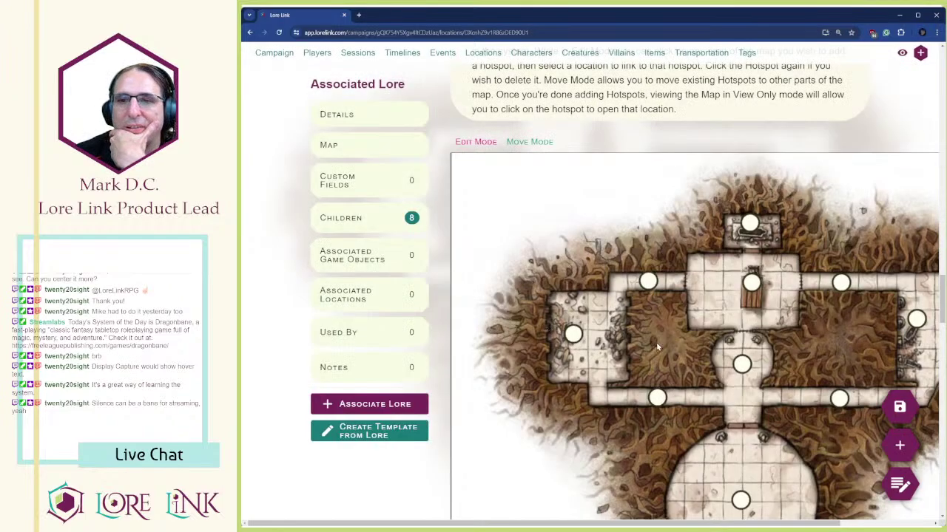
# - Move the tomb hotspot down toward its doorway, shift both crypt hotspots farther east within their rooms, and save Riddermound
pyautogui.click(529, 141)
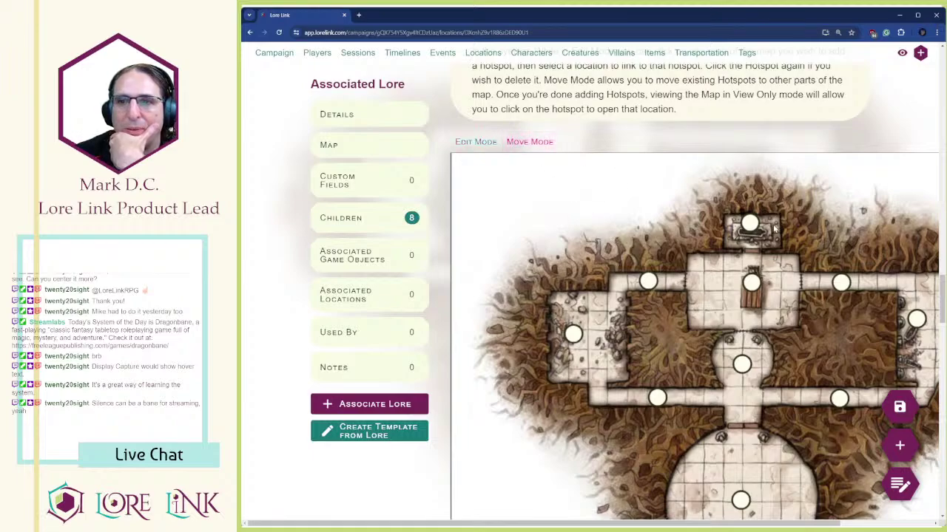
pyautogui.moveTo(749, 223); pyautogui.dragTo(750, 246)
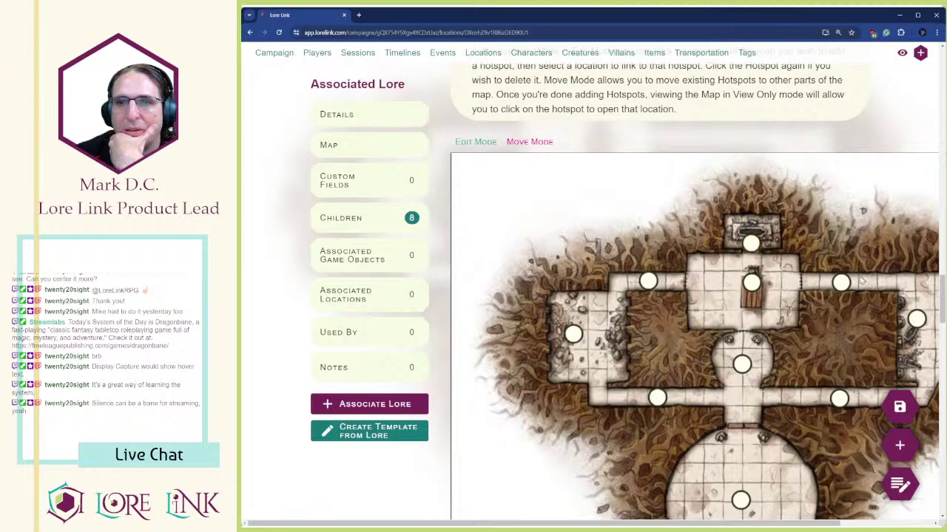
pyautogui.moveTo(916, 319); pyautogui.dragTo(925, 326)
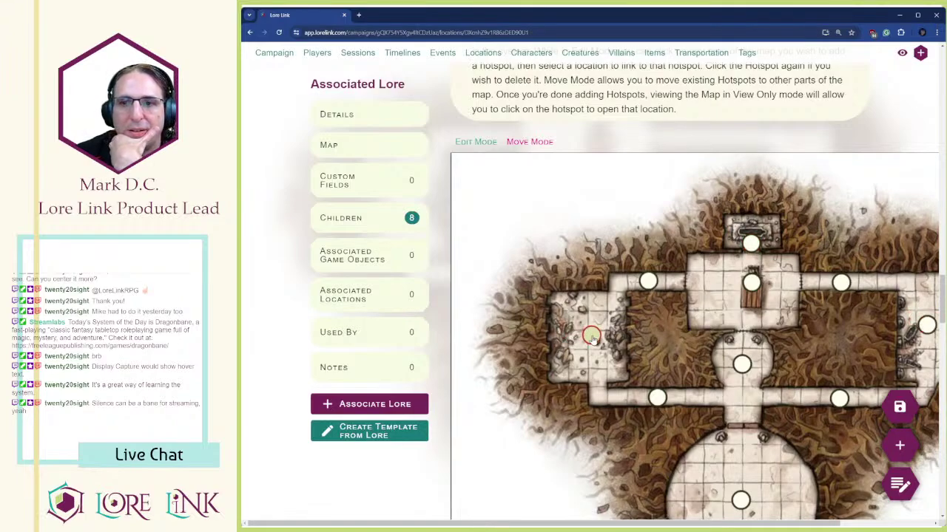
pyautogui.scroll(-3, 742, 338)
pyautogui.scroll(2, 741, 338)
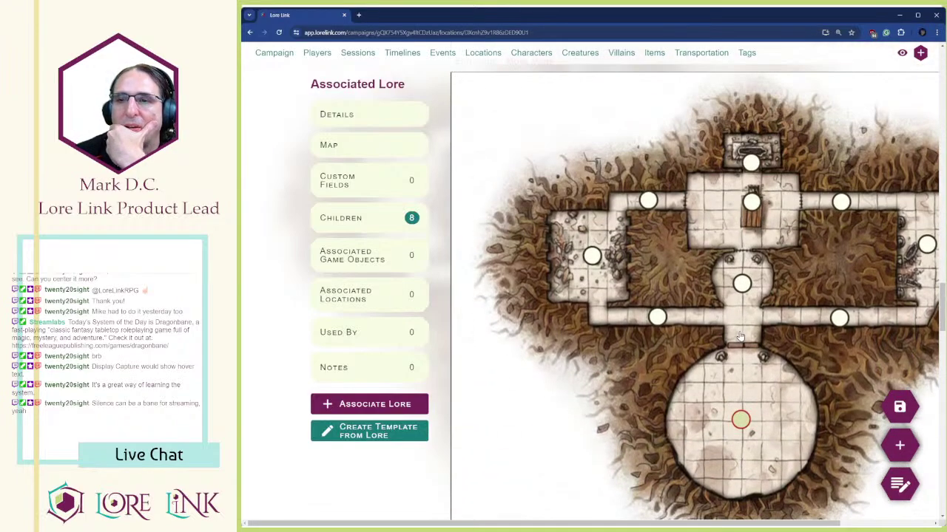
pyautogui.scroll(-2, 742, 339)
pyautogui.click(899, 407)
# - Open the Antechamber location from the Locations Hierarchy and rename it "3 - Antechamber"
pyautogui.scroll(-6, 770, 299)
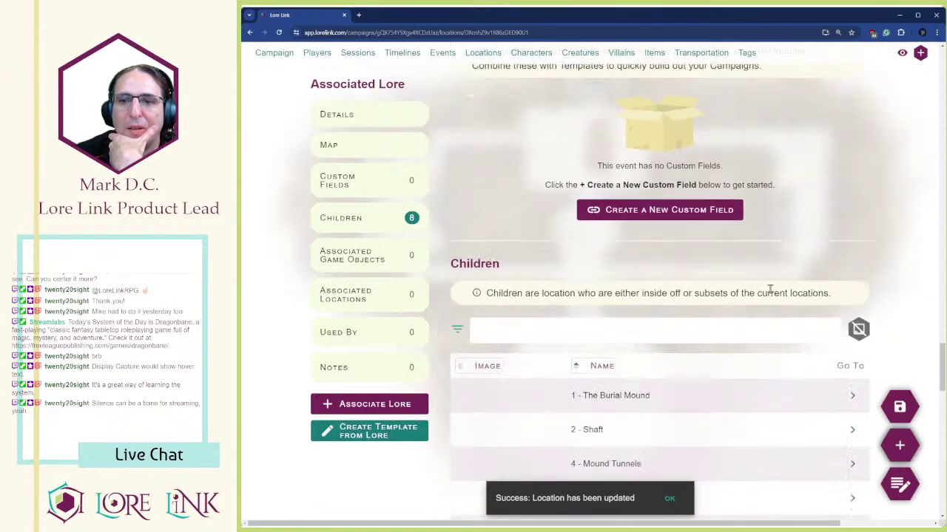
pyautogui.scroll(4, 828, 241)
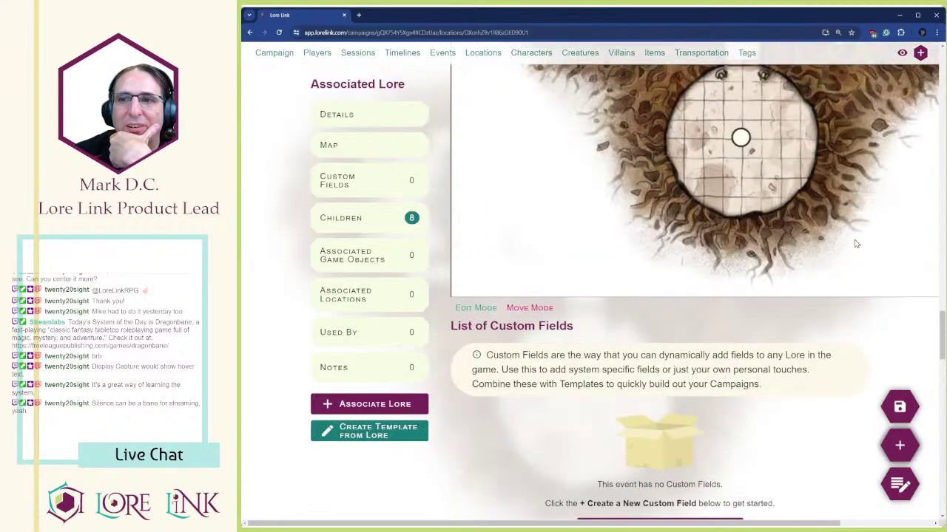
pyautogui.click(490, 56)
pyautogui.scroll(-2, 666, 391)
pyautogui.click(494, 306)
pyautogui.scroll(-1, 599, 276)
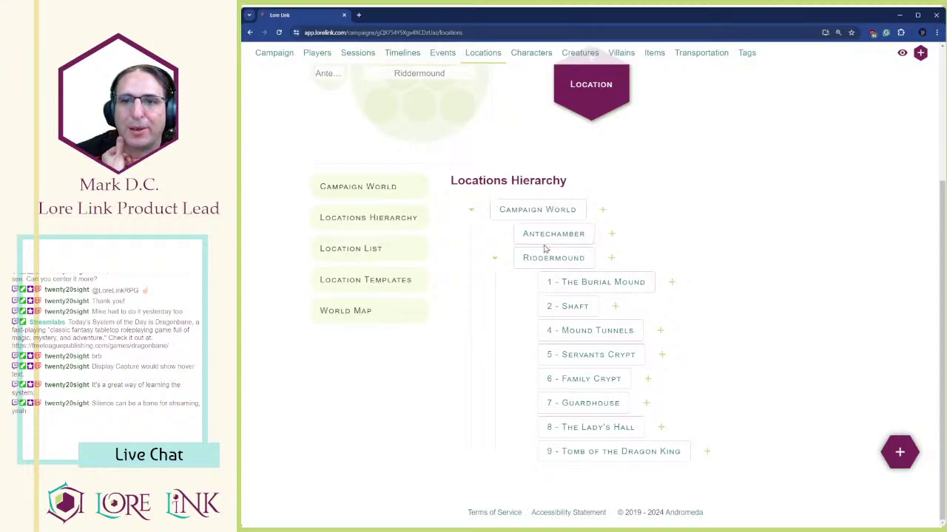
pyautogui.click(551, 235)
pyautogui.scroll(-3, 735, 323)
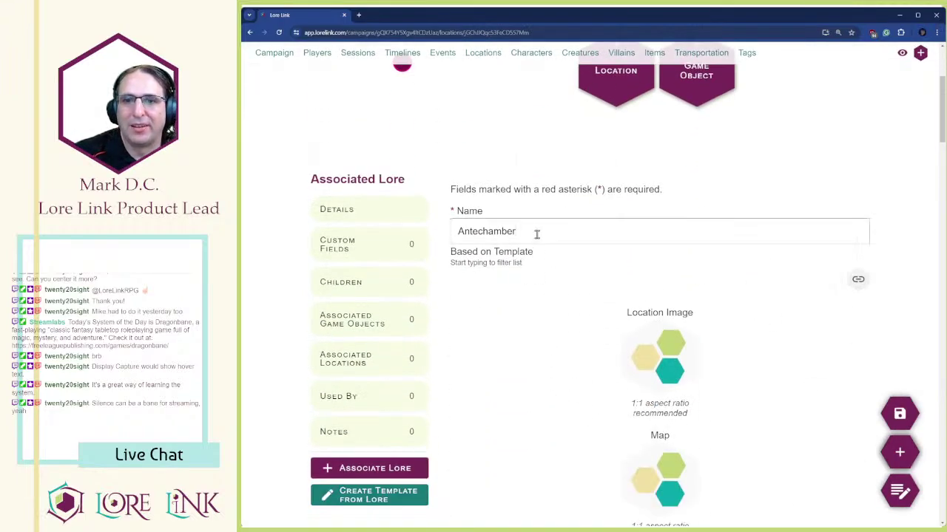
pyautogui.scroll(-4, 518, 222)
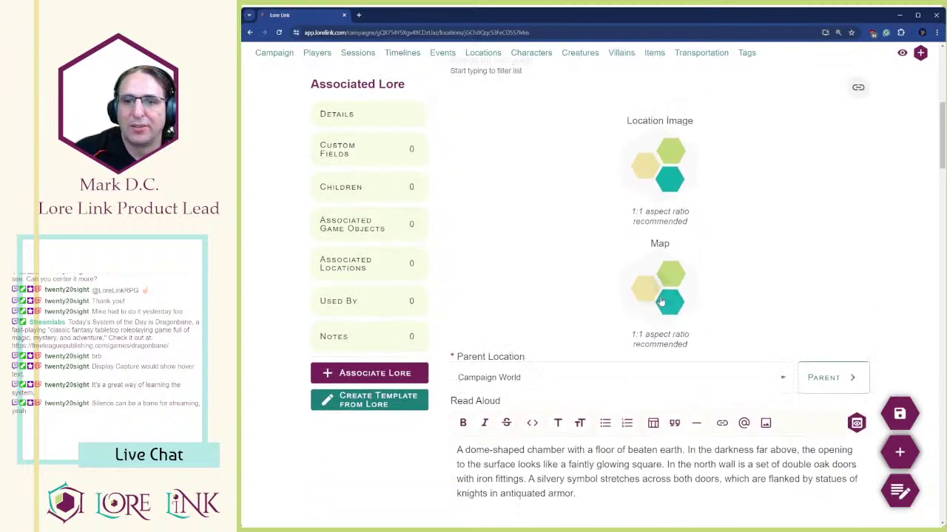
# - Set the Antechamber's Parent Location to Riddermound and save the location
pyautogui.click(539, 175)
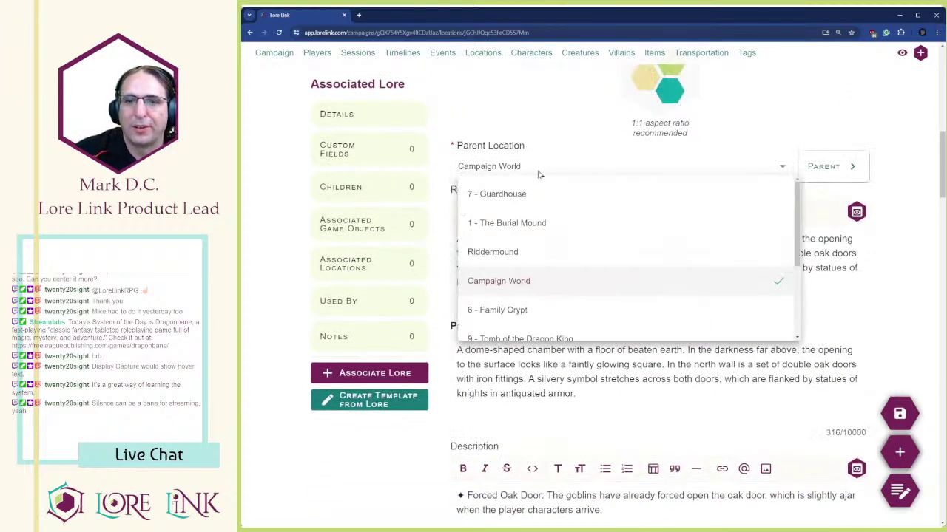
pyautogui.click(560, 253)
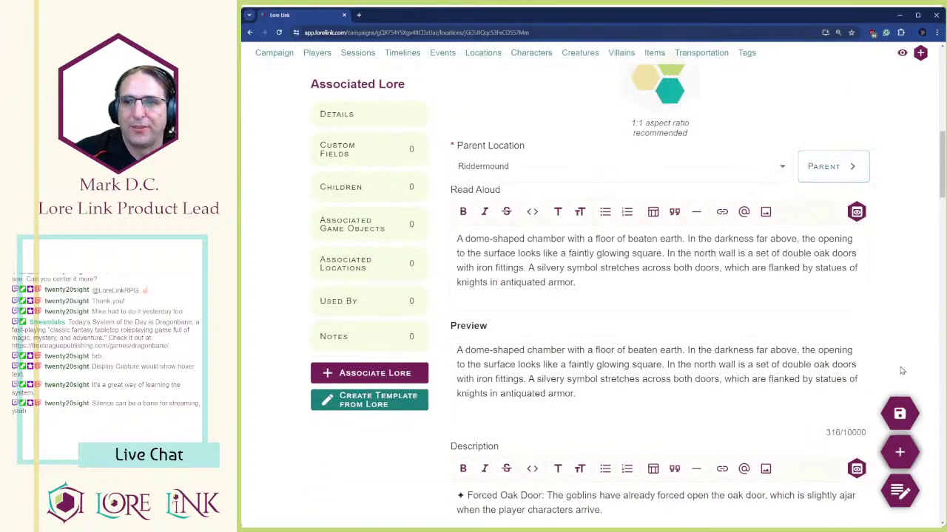
pyautogui.click(899, 414)
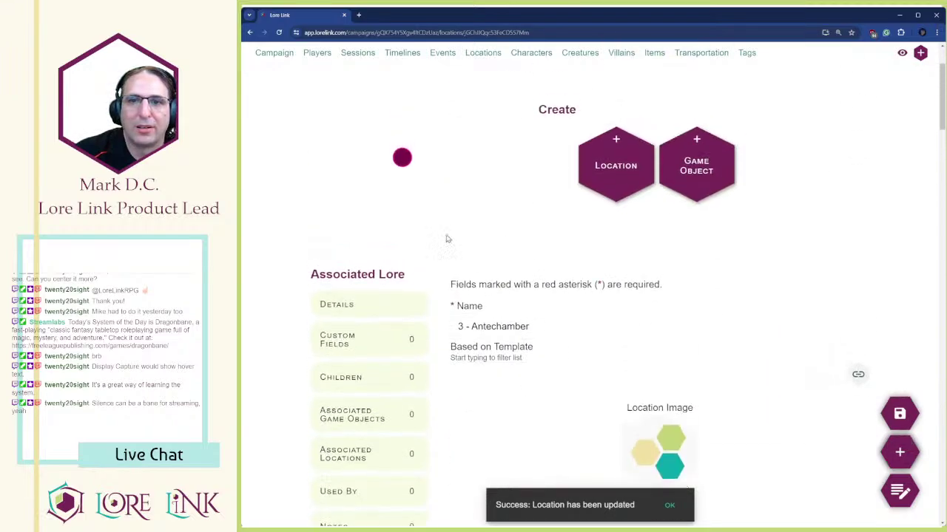
# - Review the child locations listed under Riddermound in the Locations Hierarchy
pyautogui.click(482, 86)
pyautogui.click(494, 422)
pyautogui.scroll(-3, 596, 331)
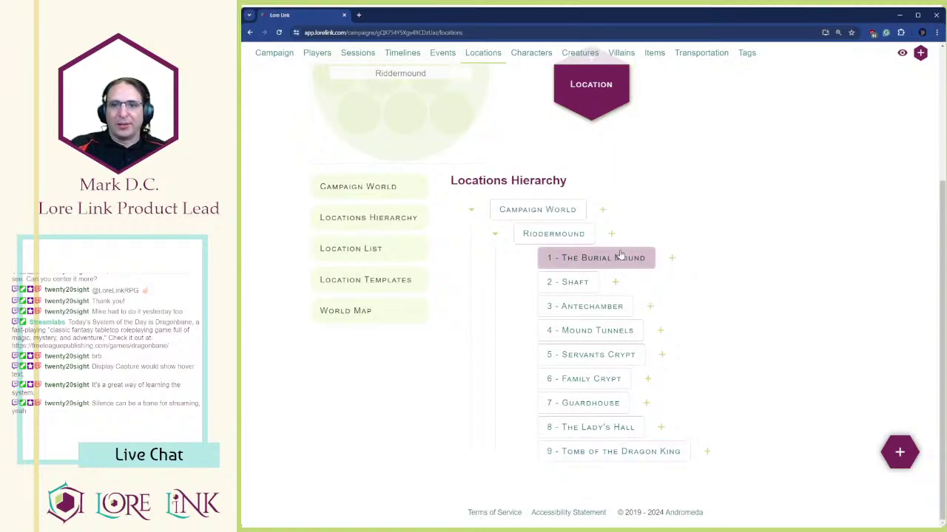
pyautogui.scroll(3, 609, 296)
pyautogui.scroll(-3, 609, 296)
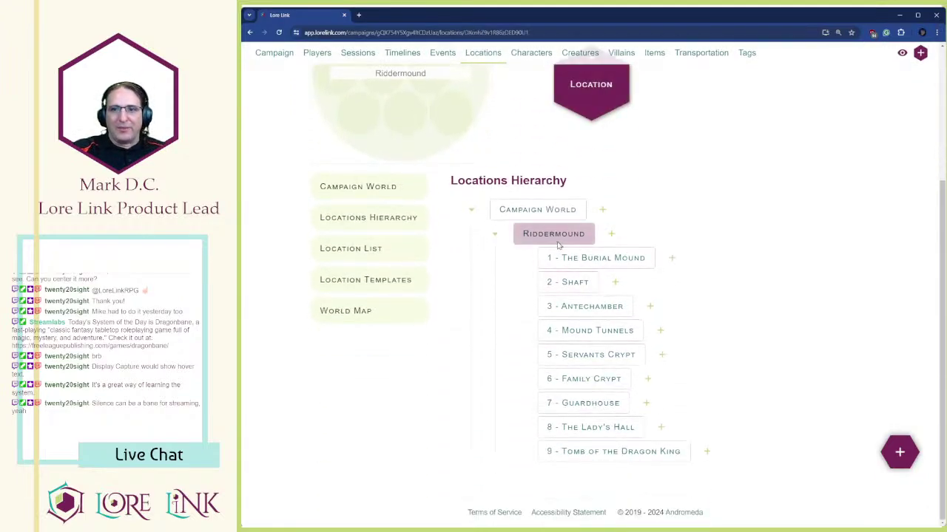
# - Open Riddermound, switch it to view-only mode, and follow the central room's map hotspot to 8 - The Lady's Hall
pyautogui.click(554, 234)
pyautogui.scroll(-20, 684, 267)
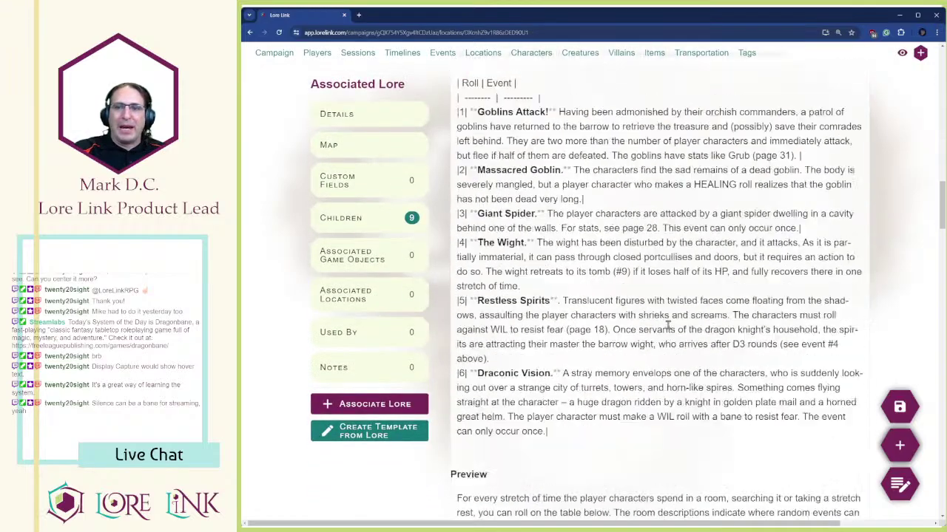
pyautogui.scroll(-4, 658, 340)
pyautogui.scroll(4, 662, 338)
pyautogui.scroll(-5, 629, 222)
pyautogui.scroll(-5, 793, 353)
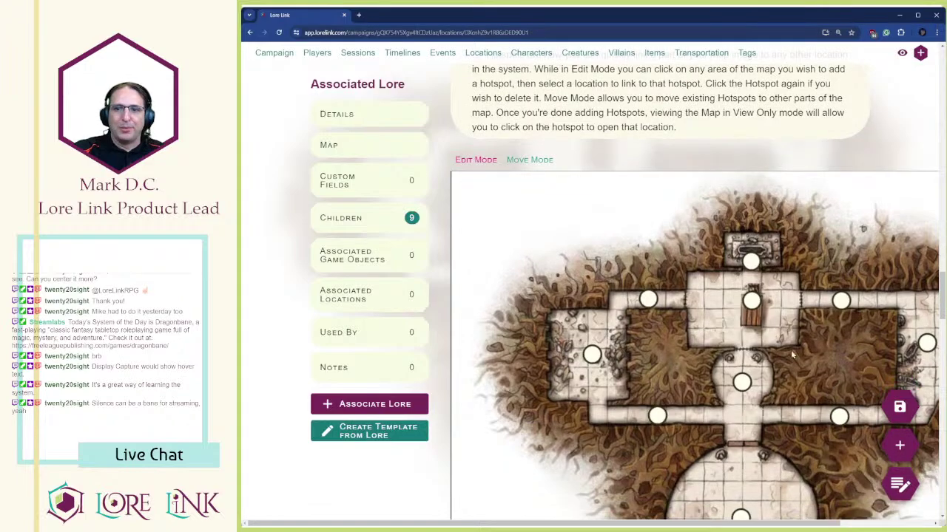
pyautogui.scroll(-3, 828, 287)
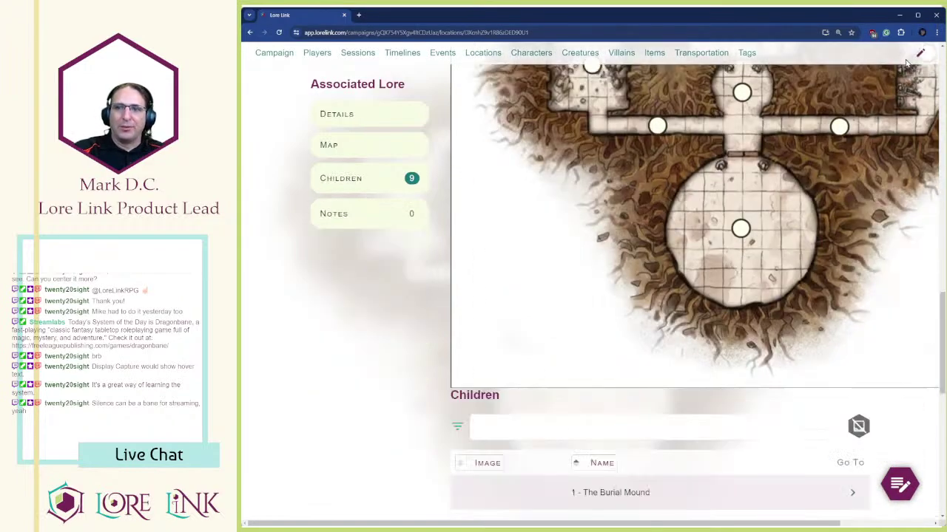
pyautogui.scroll(5, 829, 287)
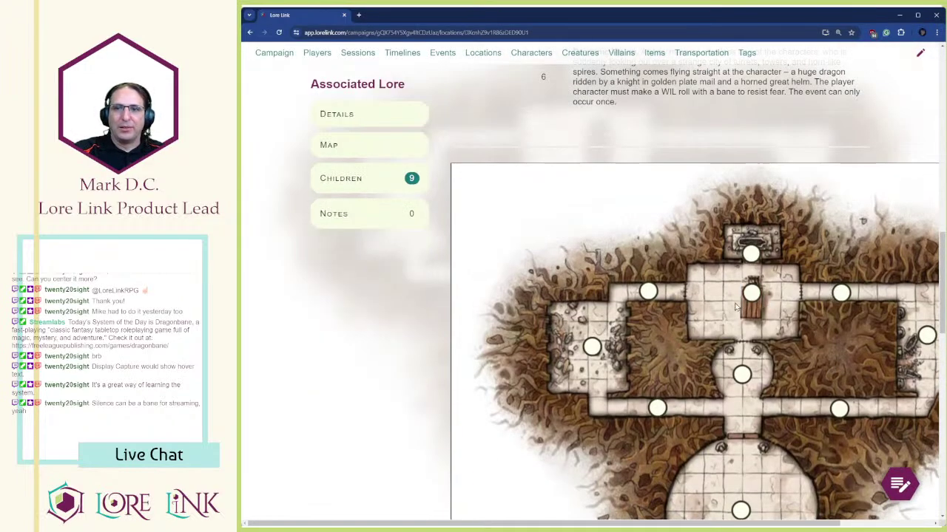
pyautogui.click(752, 293)
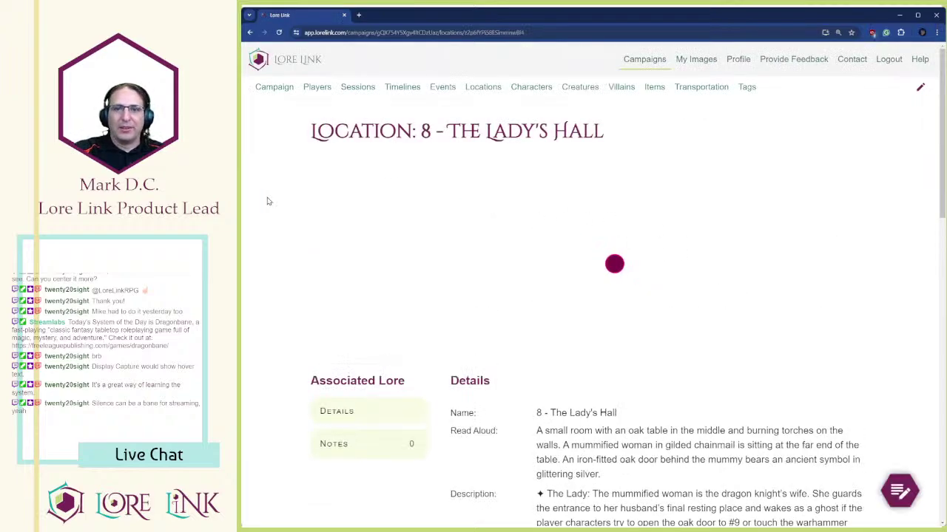
# - Read through the Lady's Hall page, from its Read Aloud text and Description down to Notes from Parents
pyautogui.scroll(-4, 288, 207)
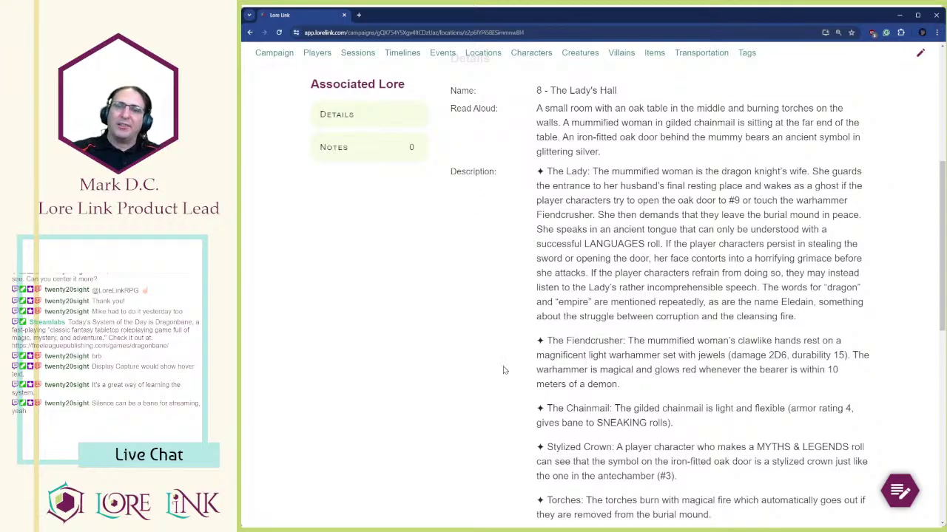
pyautogui.scroll(-3, 543, 268)
pyautogui.scroll(6, 643, 262)
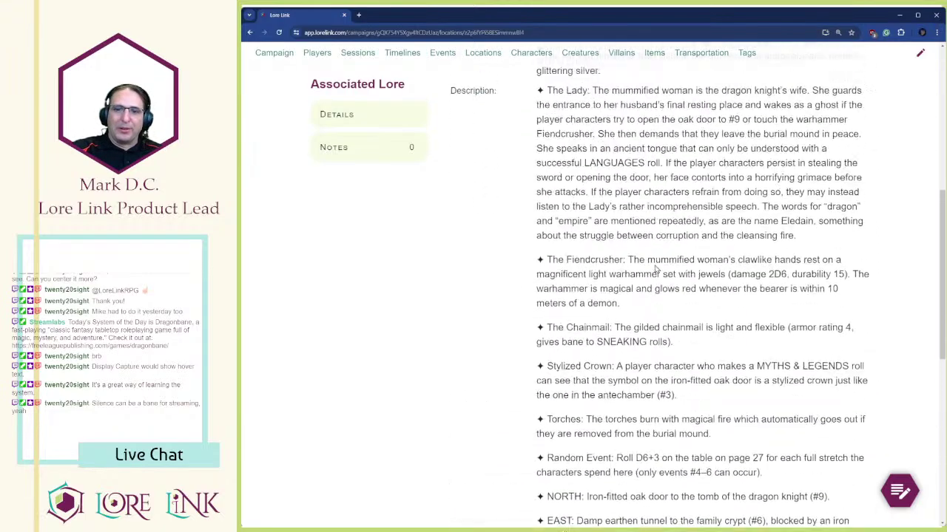
pyautogui.scroll(-8, 643, 262)
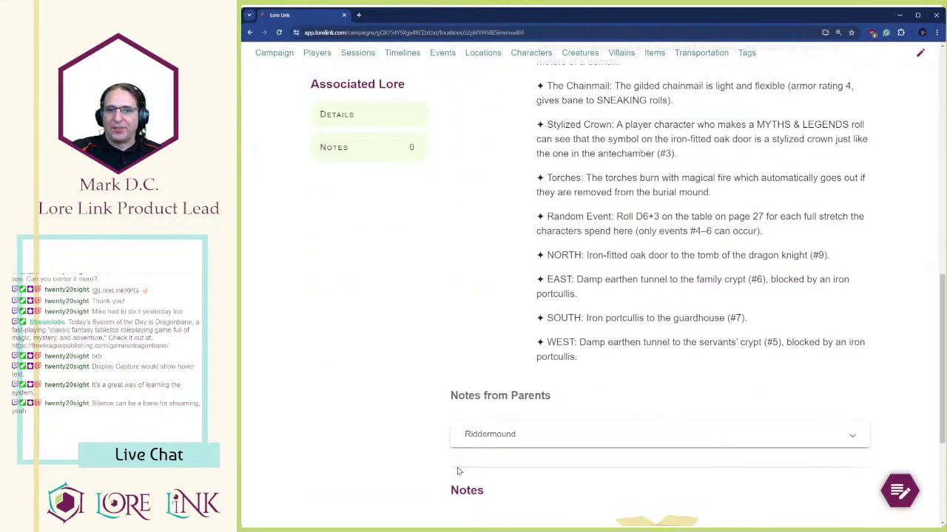
# - Expand Riddermound under Notes from Parents and read through its random event table
pyautogui.click(485, 436)
pyautogui.scroll(-6, 560, 377)
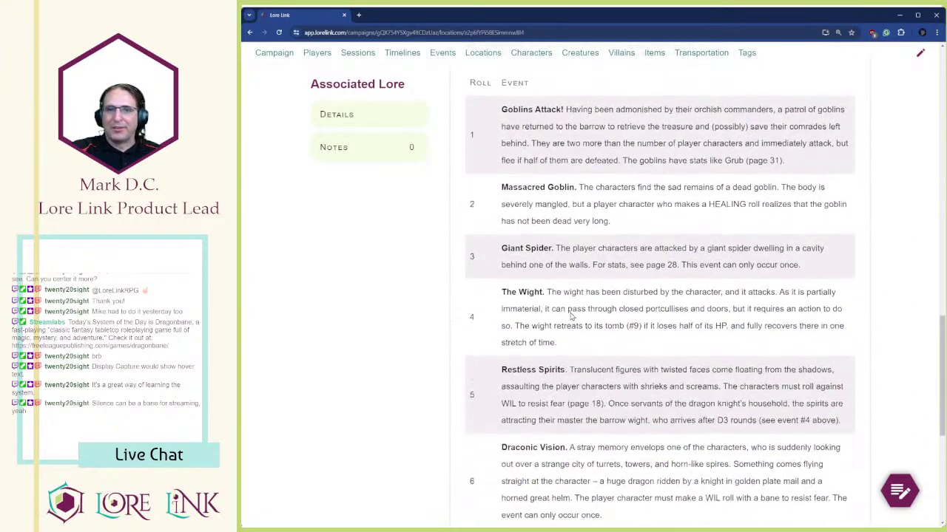
pyautogui.scroll(3, 562, 286)
pyautogui.scroll(-6, 562, 286)
pyautogui.scroll(6, 547, 259)
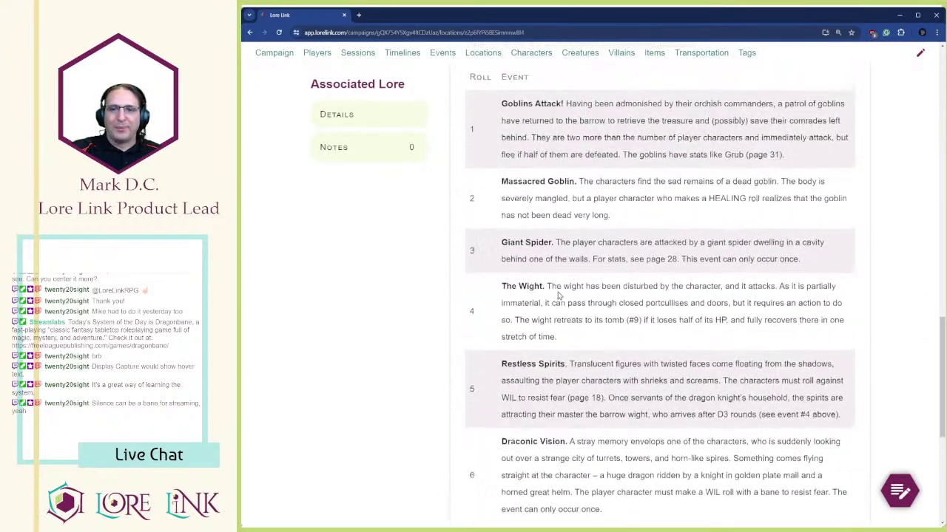
pyautogui.click(537, 238)
pyautogui.scroll(3, 537, 214)
pyautogui.scroll(-2, 539, 254)
pyautogui.scroll(7, 540, 254)
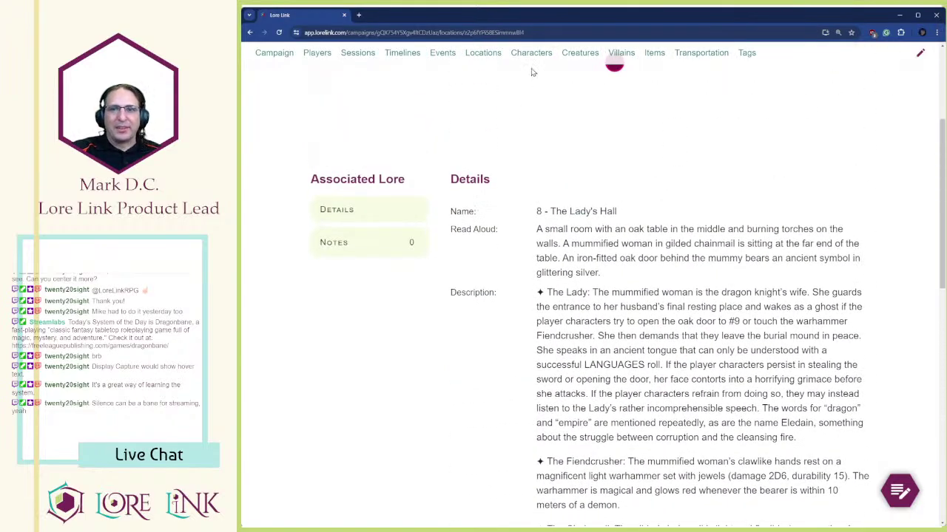
# - Return to the campaign's locations, expand Riddermound in the Locations Hierarchy, and open 8 - The Lady's Hall
pyautogui.click(484, 54)
pyautogui.click(495, 422)
pyautogui.scroll(-3, 521, 393)
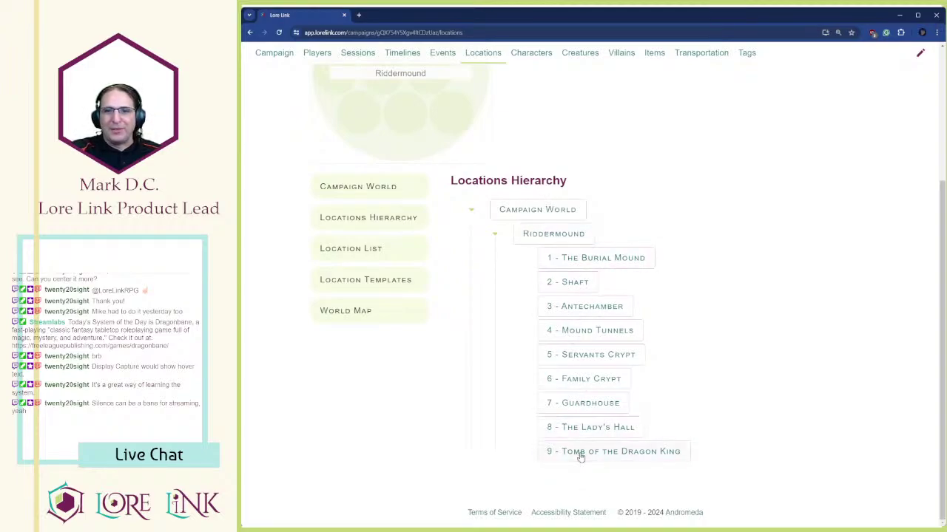
pyautogui.click(582, 431)
# - Read the Lady's Hall description down to its exits, focusing on the NORTH door to the tomb of the dragon knight
pyautogui.scroll(-3, 632, 310)
pyautogui.scroll(3, 614, 252)
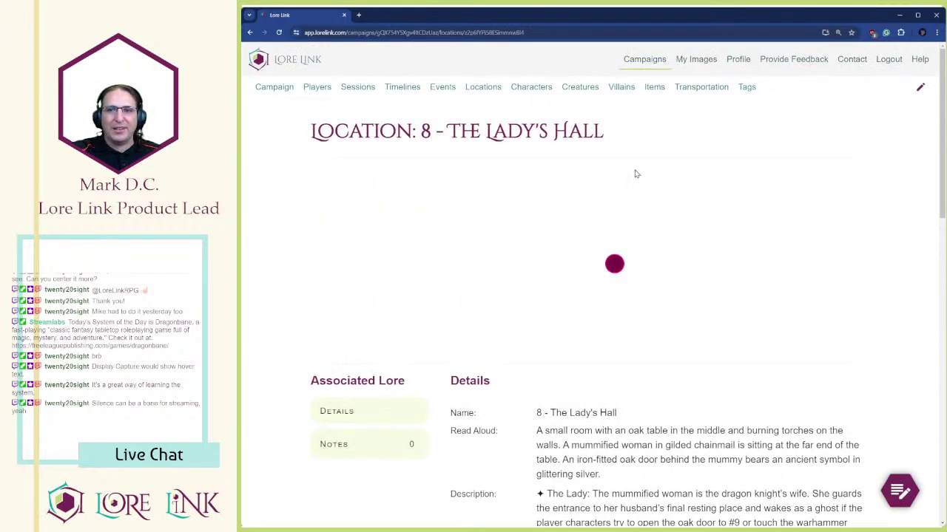
pyautogui.scroll(-5, 634, 173)
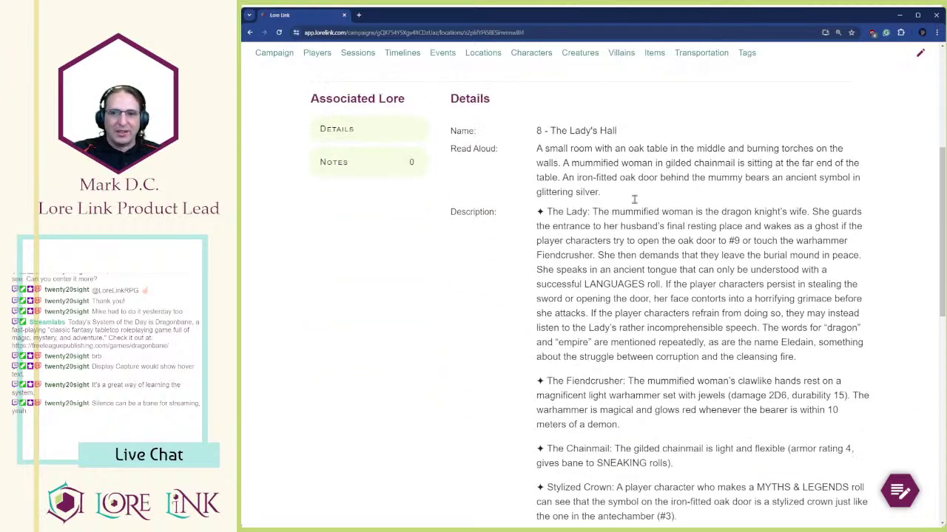
pyautogui.scroll(-5, 634, 198)
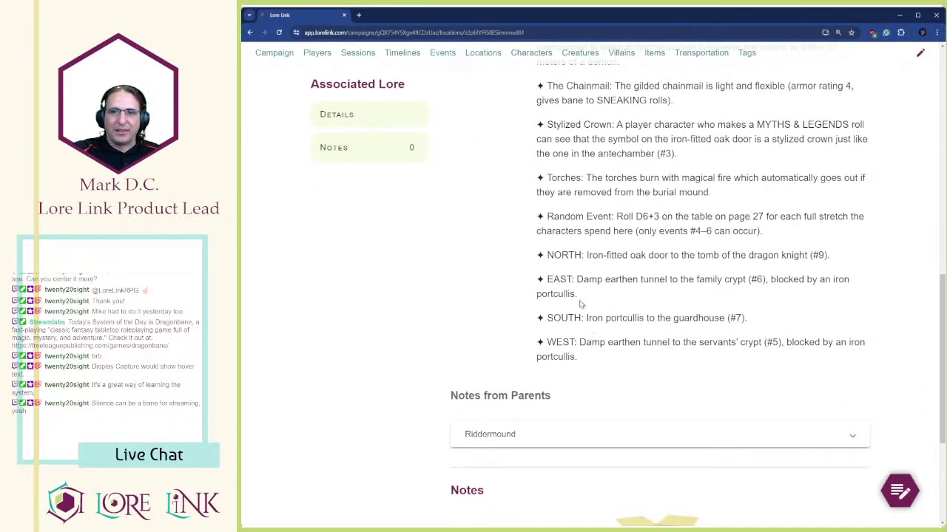
pyautogui.moveTo(573, 250); pyautogui.dragTo(785, 281)
pyautogui.click(788, 258)
pyautogui.moveTo(706, 255); pyautogui.dragTo(831, 255)
pyautogui.click(722, 275)
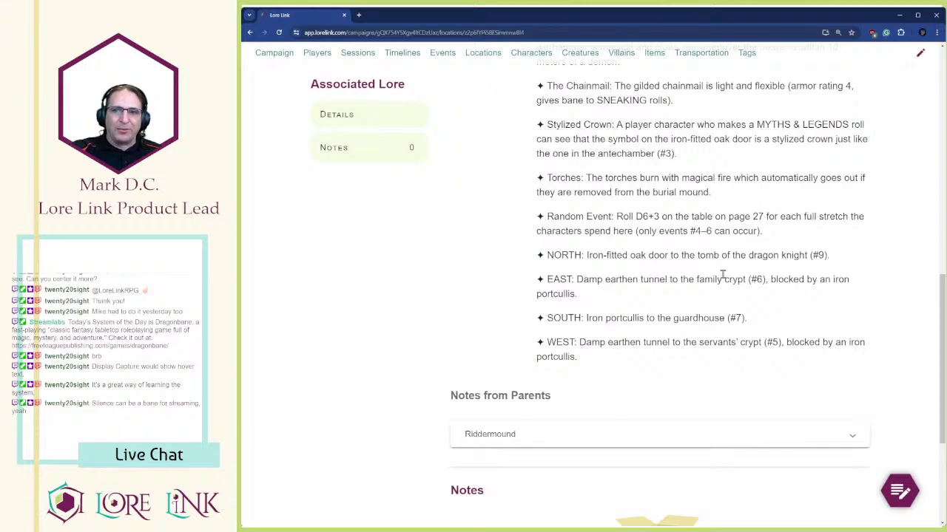
# - Switch the Lady's Hall to edit mode and turn on the preview for its Description
pyautogui.click(920, 53)
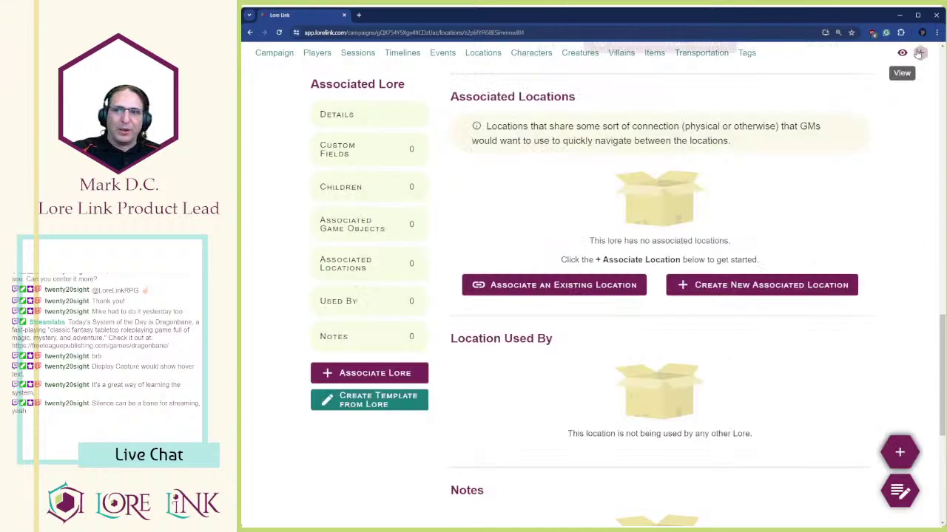
pyautogui.scroll(-4, 795, 328)
pyautogui.scroll(10, 769, 296)
pyautogui.scroll(10, 745, 263)
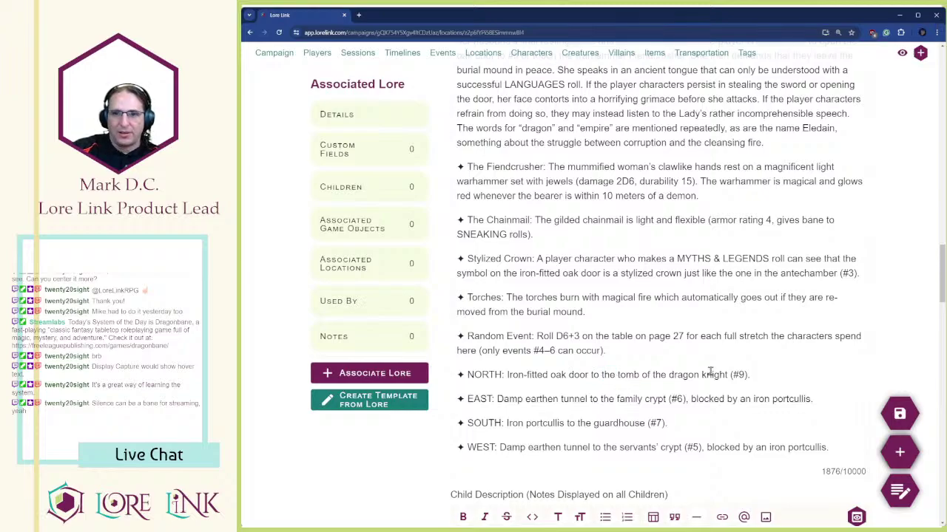
pyautogui.click(880, 304)
pyautogui.scroll(3, 580, 230)
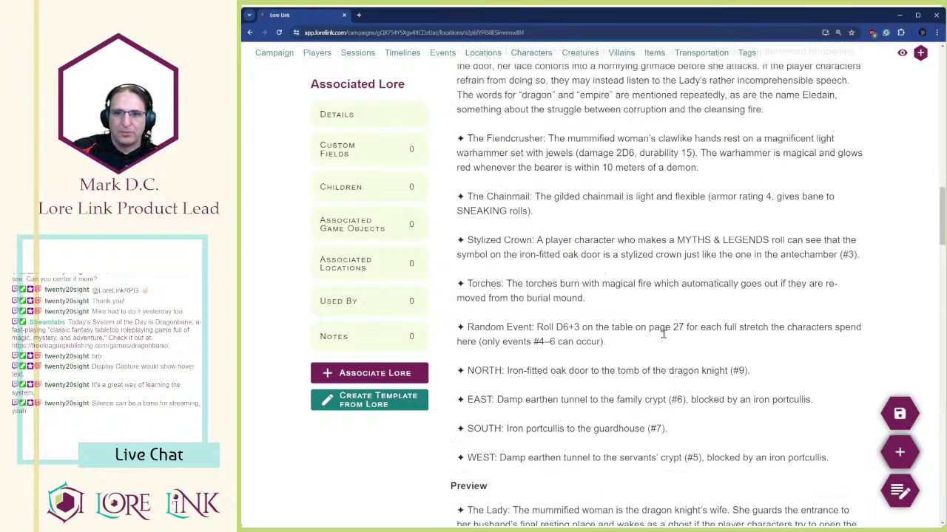
# - Try to replace "tomb of the dragon knight (#9)" in the NORTH exit with a Locations mention, searching for "9 - Tom"
pyautogui.click(617, 375)
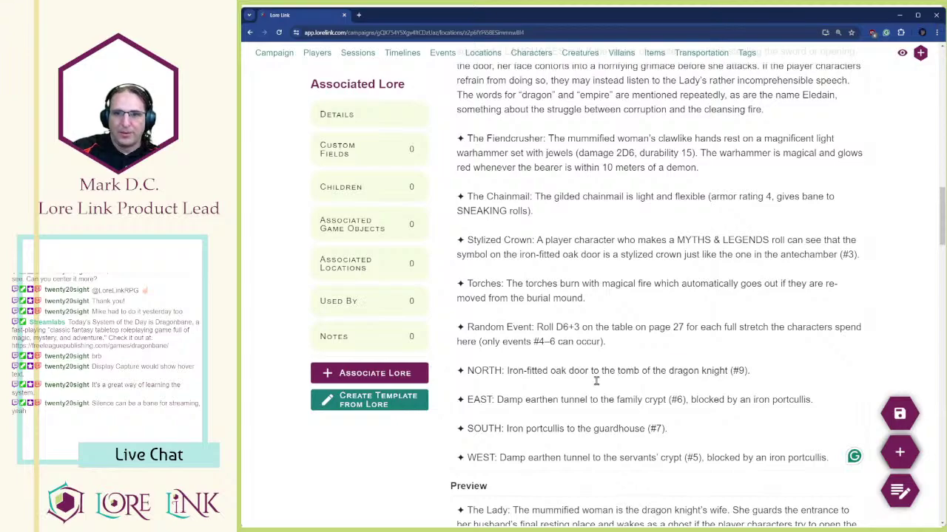
pyautogui.hotkey('shift', 'End')
pyautogui.hotkey('shift', 'Left')
pyautogui.write('@Loc')
pyautogui.press('Return')
pyautogui.write('Tomb')
pyautogui.press('BackSpace')
pyautogui.press('BackSpace')
pyautogui.press('BackSpace')
pyautogui.write('9 -')
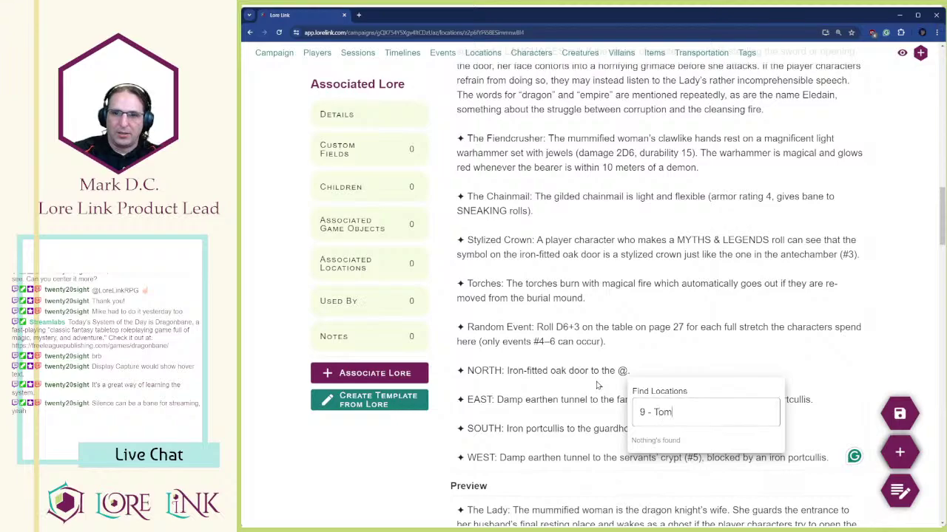
# - Retry the mention search with "9 - The T", "9 - Tomb", "9 -Tomb" and "9-Tomb", and dismiss the search
pyautogui.press('BackSpace')
pyautogui.press('BackSpace')
pyautogui.press('BackSpace')
pyautogui.press('BackSpace')
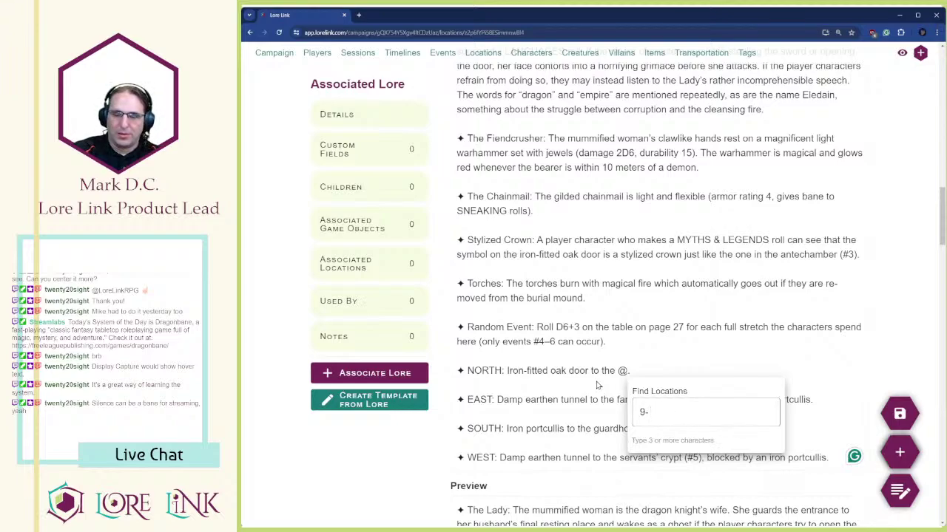
pyautogui.write('9 -')
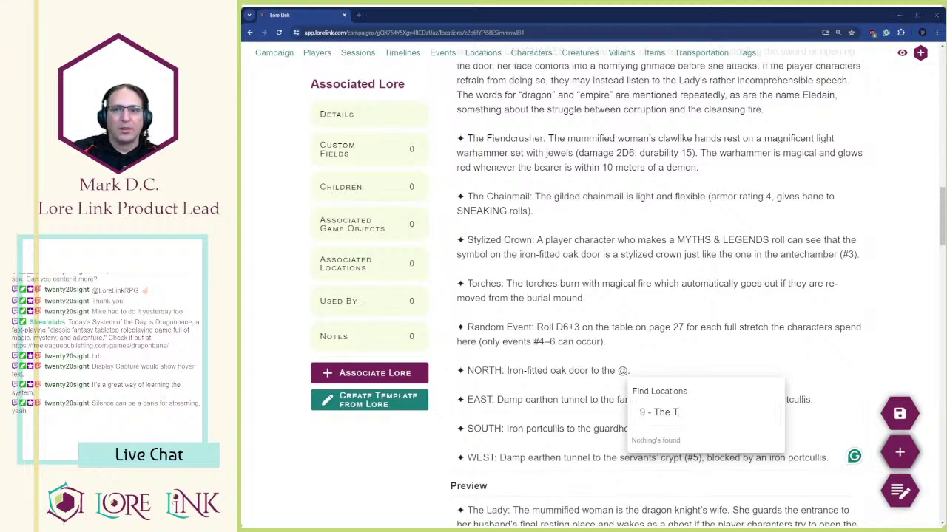
pyautogui.click(702, 412)
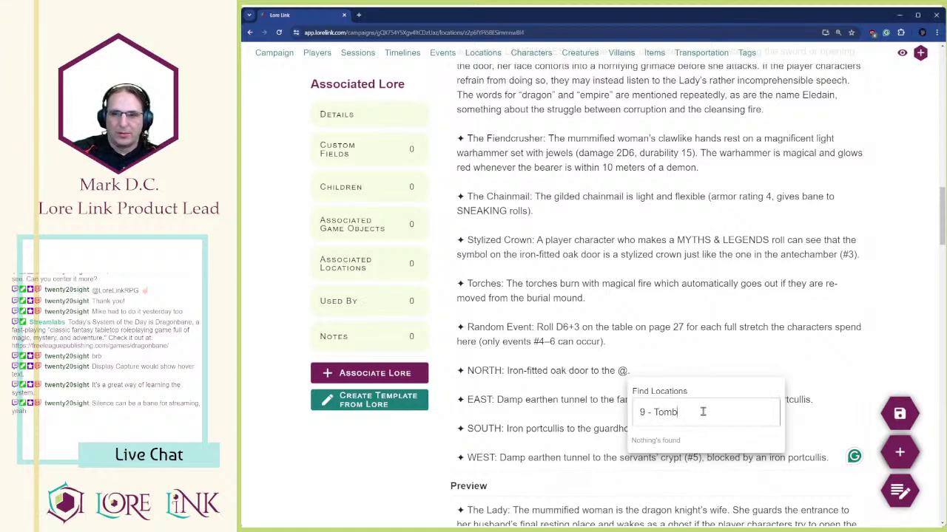
pyautogui.press('BackSpace')
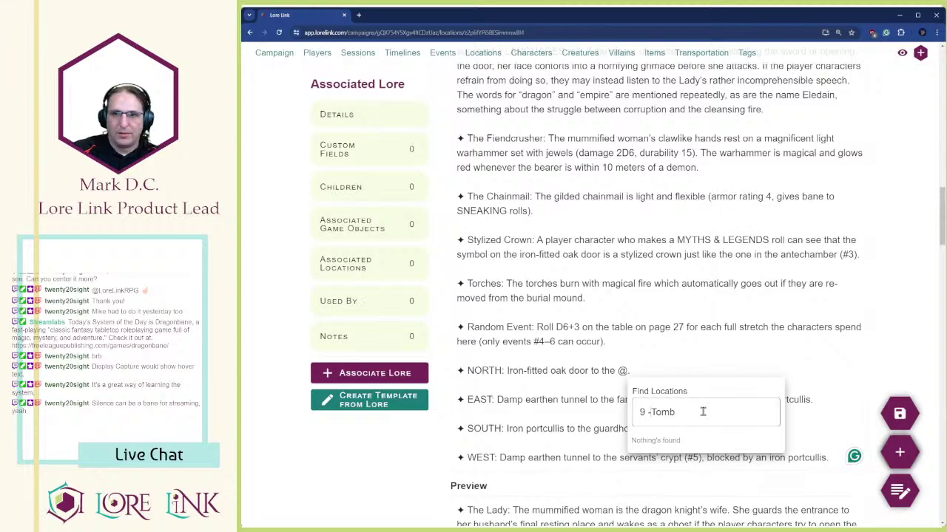
pyautogui.press('BackSpace')
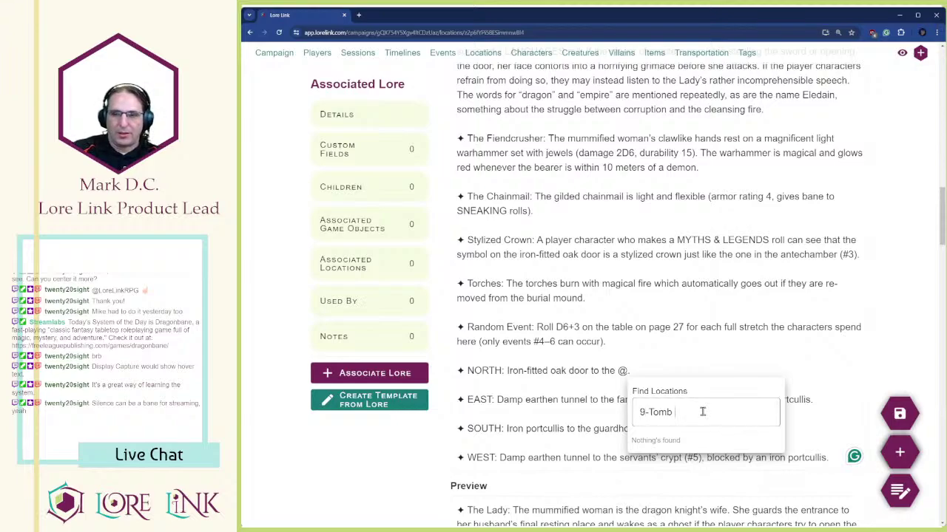
pyautogui.hotkey('ctrl', 'a')
pyautogui.press('BackSpace')
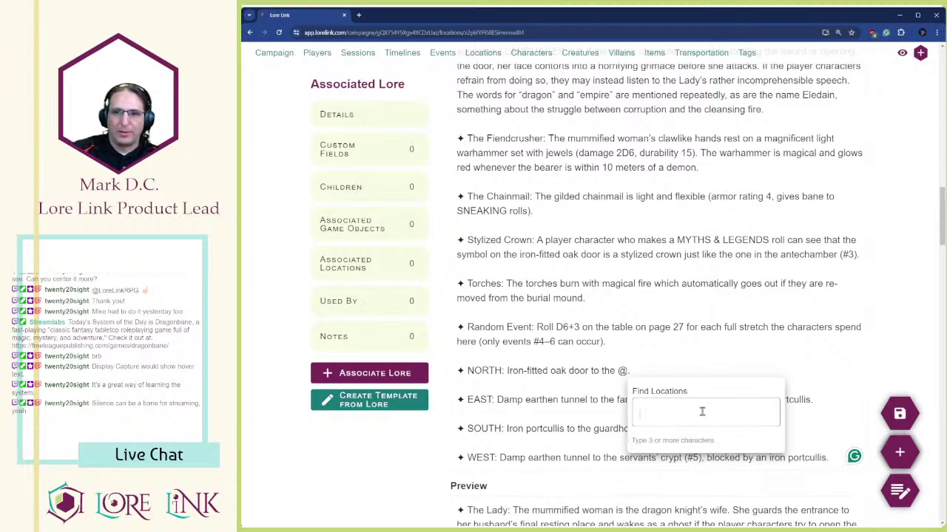
pyautogui.press('Escape')
# - Associate the existing location 9 - Tomb of the Dragon King with the Lady's Hall
pyautogui.scroll(-3, 686, 221)
pyautogui.scroll(5, 687, 222)
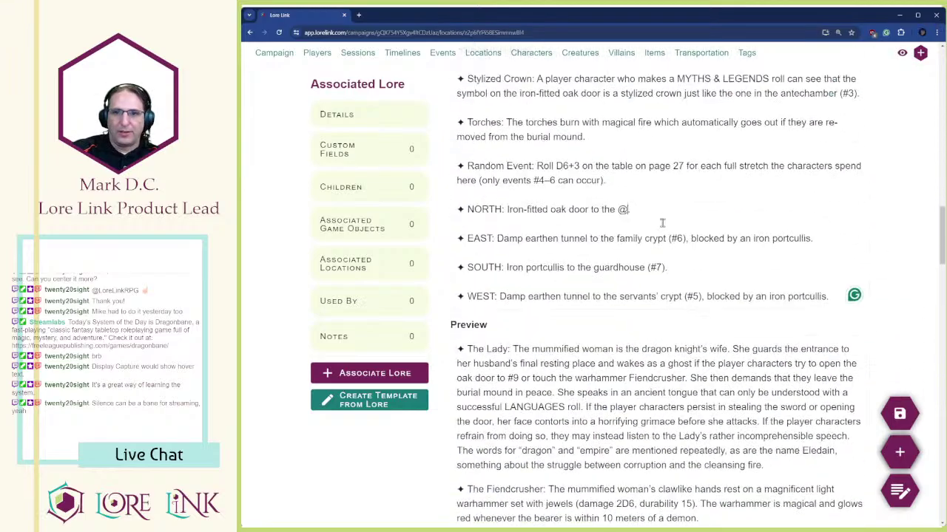
pyautogui.scroll(15, 741, 164)
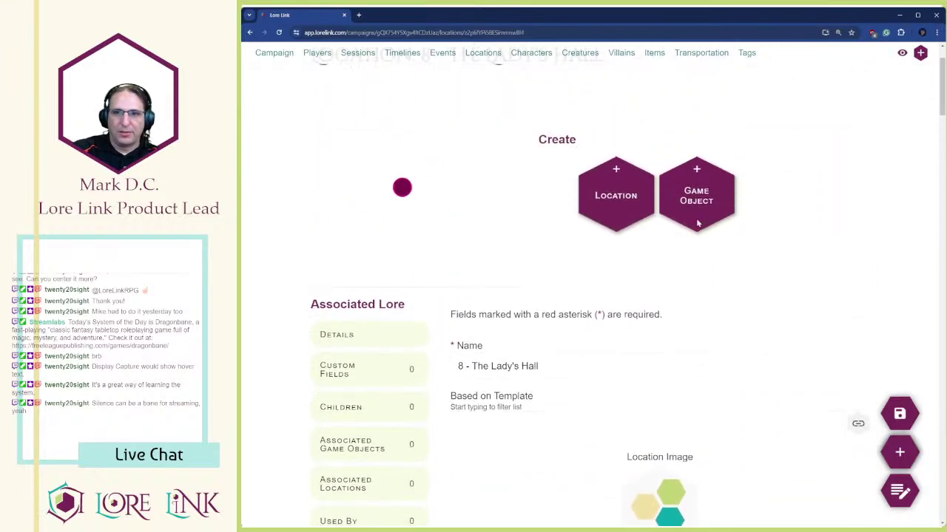
pyautogui.scroll(-4, 696, 219)
pyautogui.scroll(-10, 686, 209)
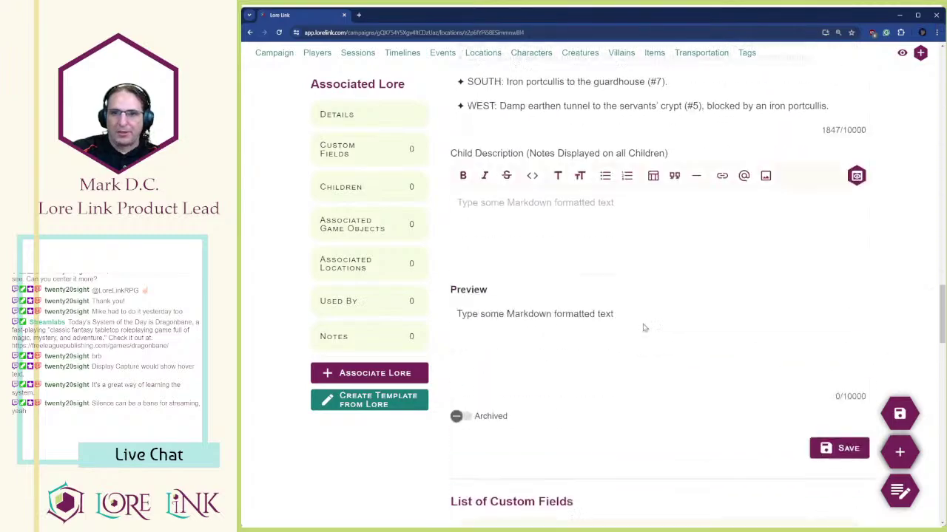
pyautogui.scroll(-13, 639, 309)
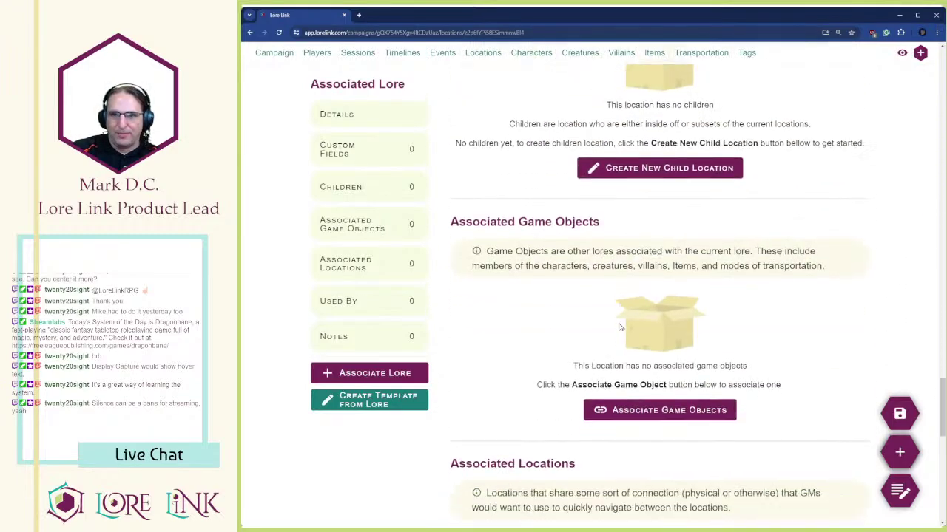
pyautogui.scroll(-3, 613, 312)
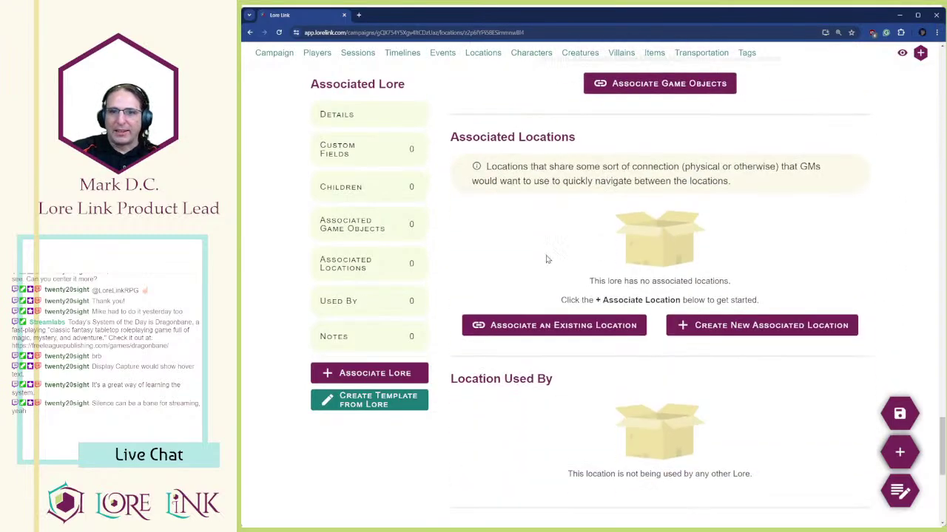
pyautogui.click(565, 329)
pyautogui.click(751, 130)
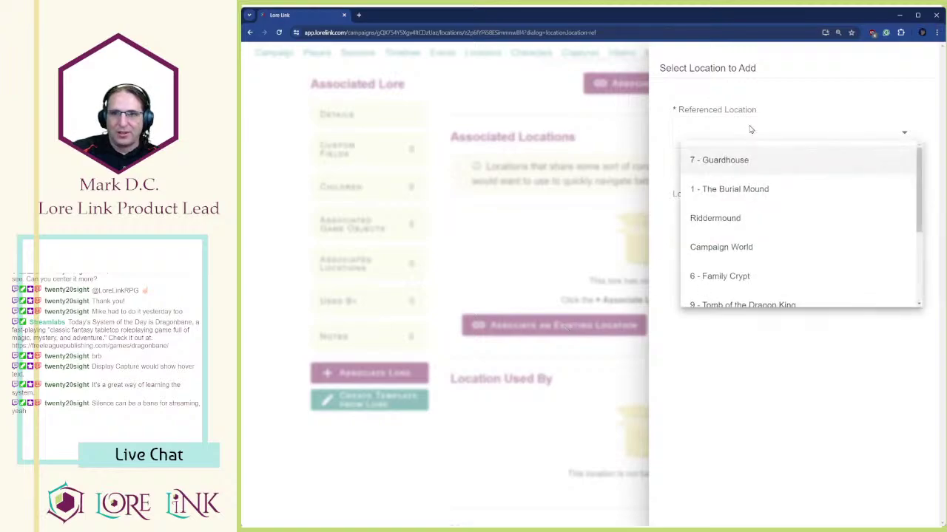
pyautogui.scroll(-3, 735, 215)
pyautogui.click(724, 185)
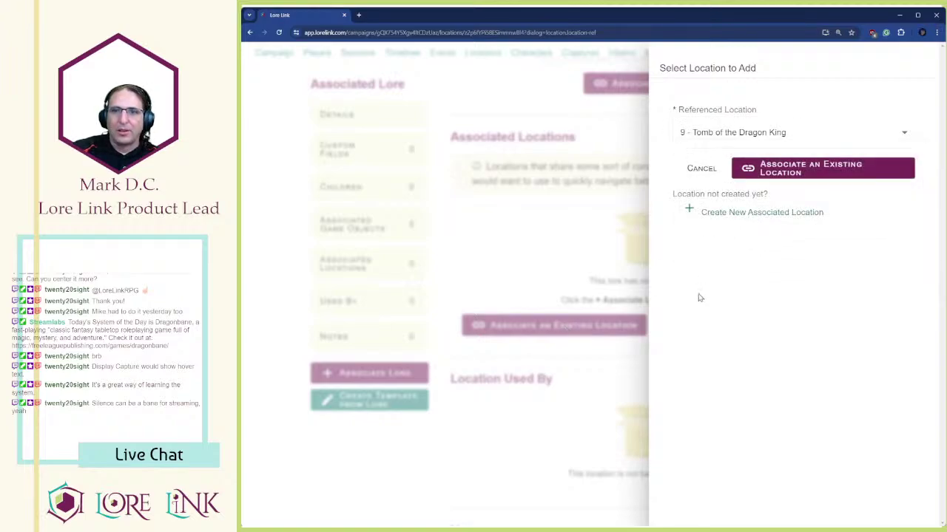
pyautogui.click(750, 168)
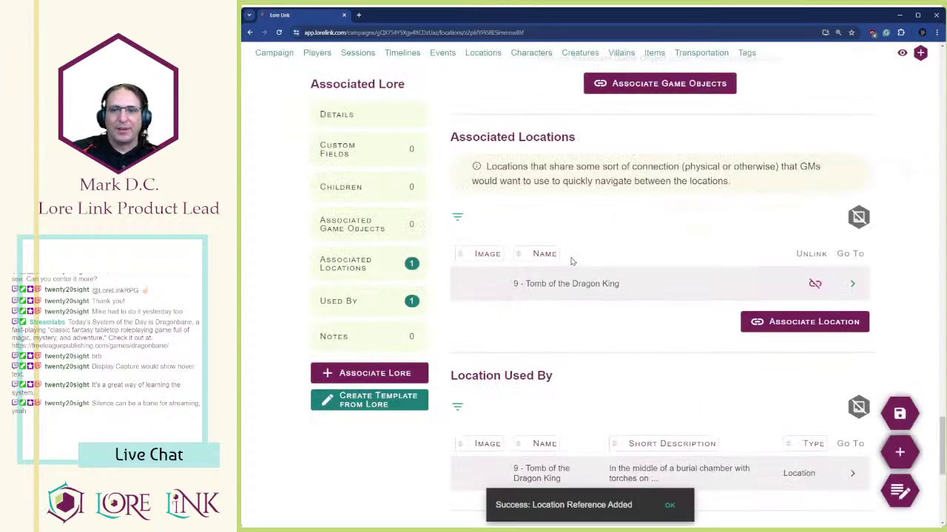
# - Try to add a Locations mention before "tomb of the dragon knight (#9)" in the NORTH exit, searching for "9 - Tomb", "9-tom" and "9-Tomb"
pyautogui.scroll(15, 571, 261)
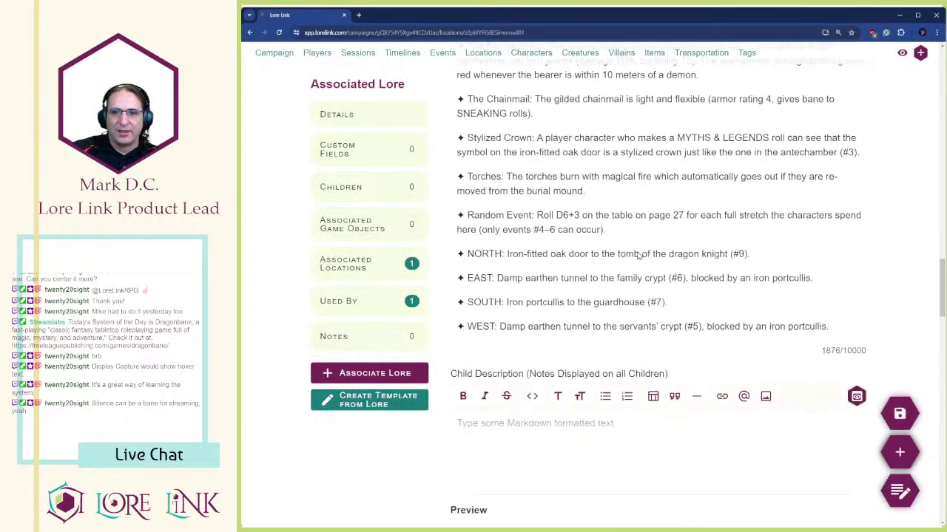
pyautogui.click(623, 255)
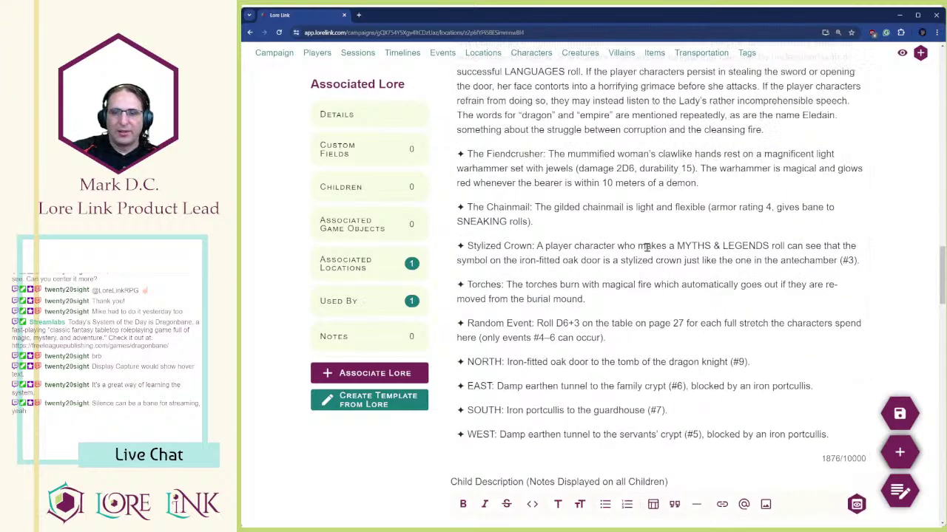
pyautogui.scroll(-1, 607, 303)
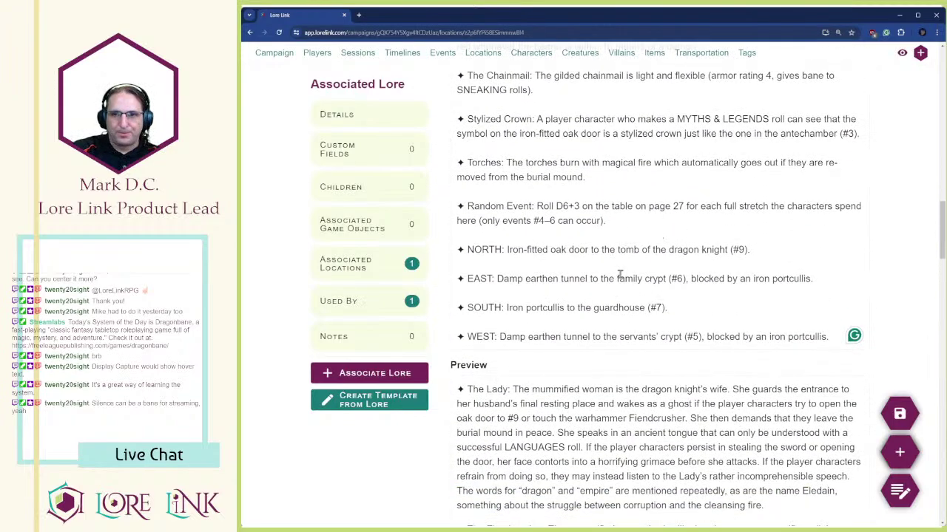
pyautogui.write('@Loc')
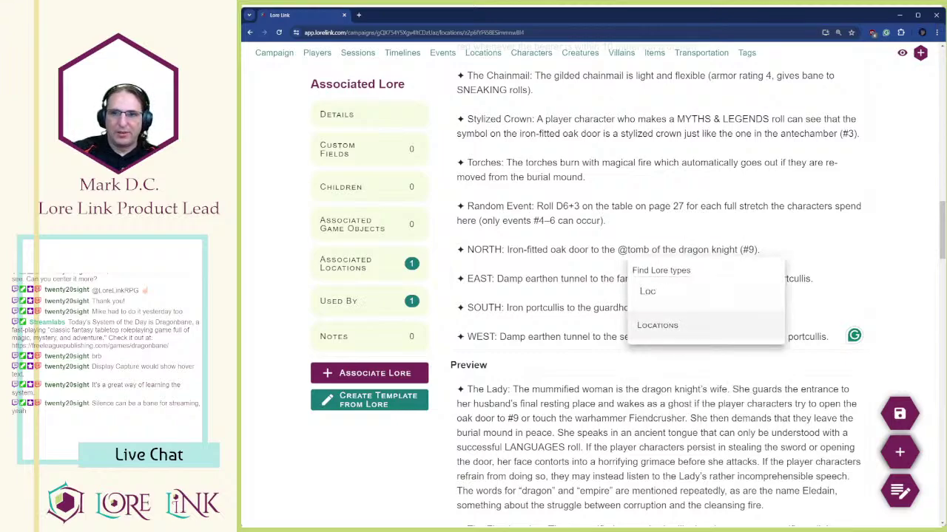
pyautogui.press('Return')
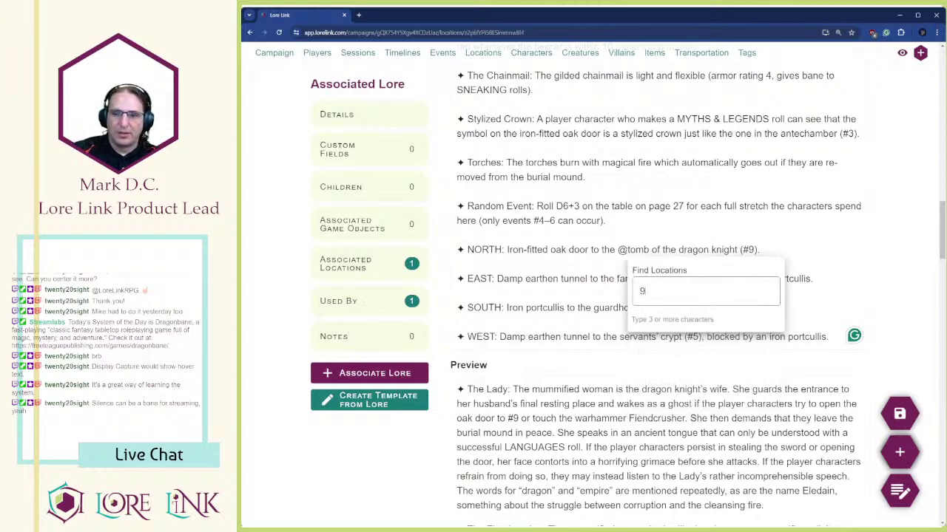
pyautogui.write('9 0')
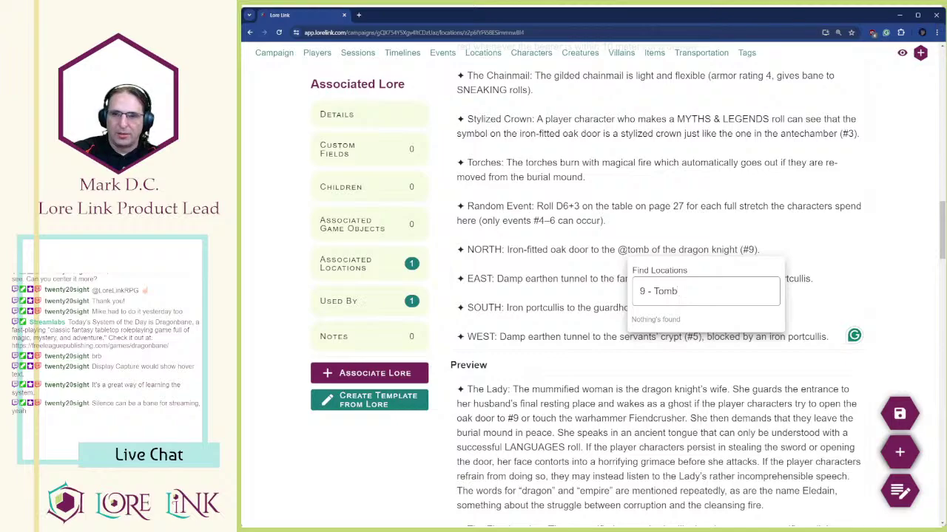
pyautogui.press('BackSpace')
pyautogui.press('BackSpace')
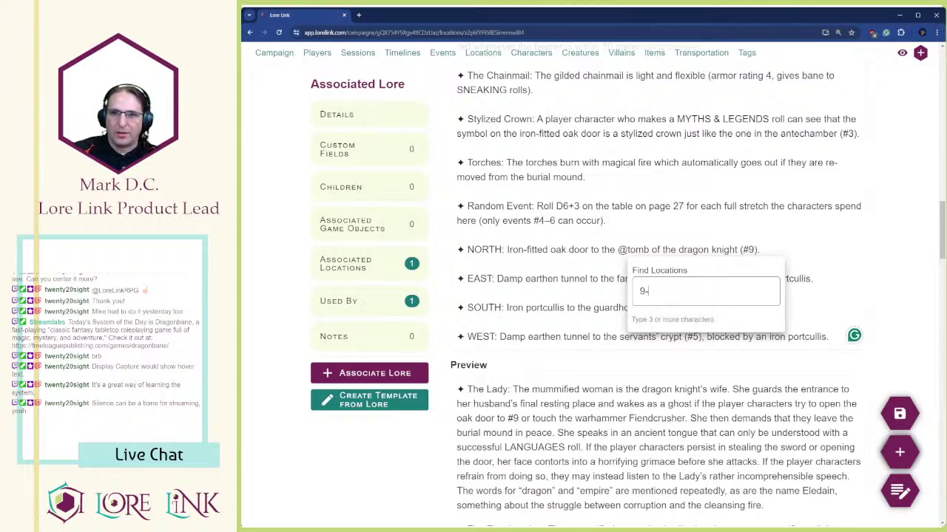
pyautogui.write('-lo')
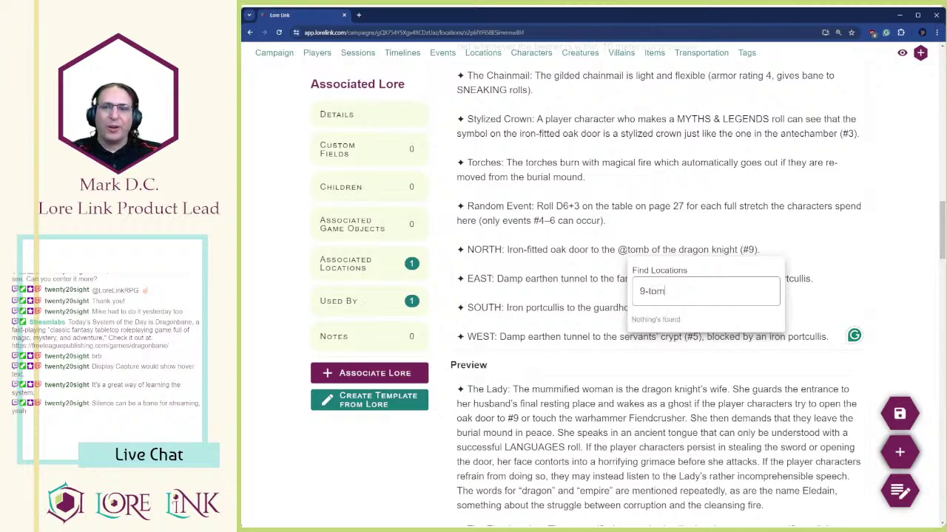
pyautogui.press('BackSpace')
pyautogui.press('BackSpace')
pyautogui.write('Tomb')
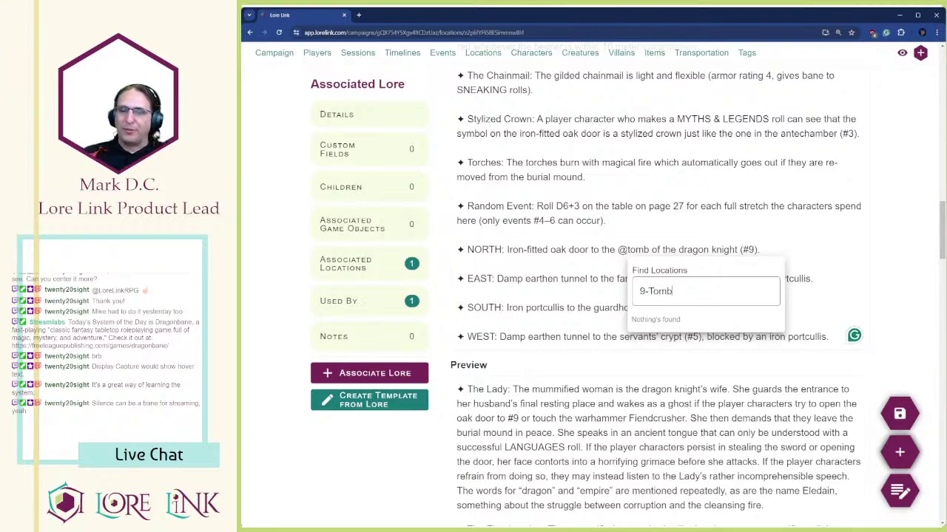
pyautogui.press('BackSpace')
pyautogui.press('BackSpace')
pyautogui.press('BackSpace')
pyautogui.write('-')
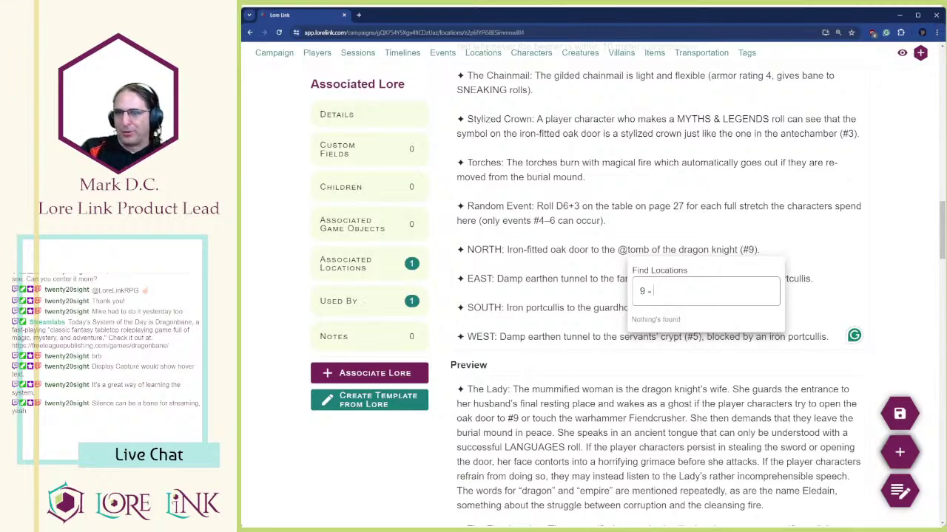
# - Repeat the mention search with "9-Tom" and "9 - Tomb", dismiss it, and remove the @ sign from the NORTH exit
pyautogui.press('BackSpace')
pyautogui.press('BackSpace')
pyautogui.press('BackSpace')
pyautogui.press('BackSpace')
pyautogui.press('BackSpace')
pyautogui.press('BackSpace')
pyautogui.press('BackSpace')
pyautogui.press('BackSpace')
pyautogui.write('0')
pyautogui.write(' -')
pyautogui.write('Tomb')
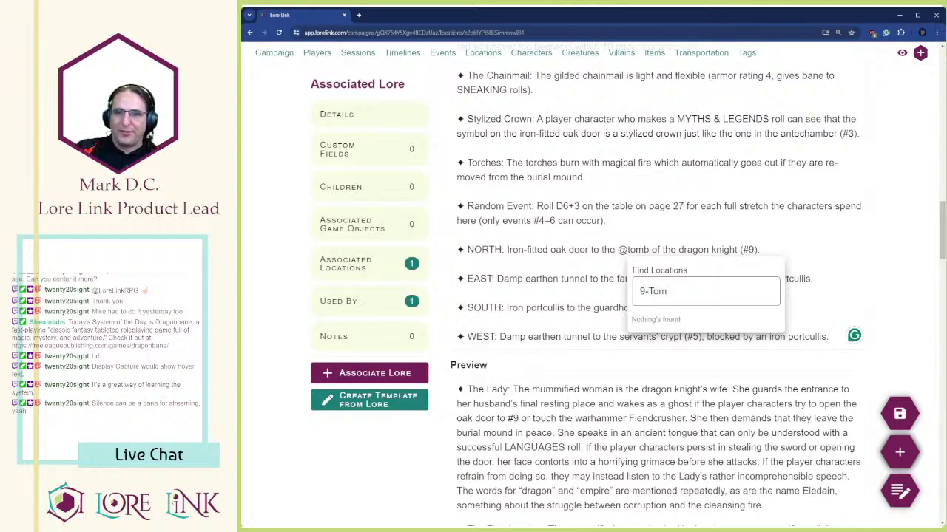
pyautogui.press('BackSpace')
pyautogui.press('BackSpace')
pyautogui.press('BackSpace')
pyautogui.press('BackSpace')
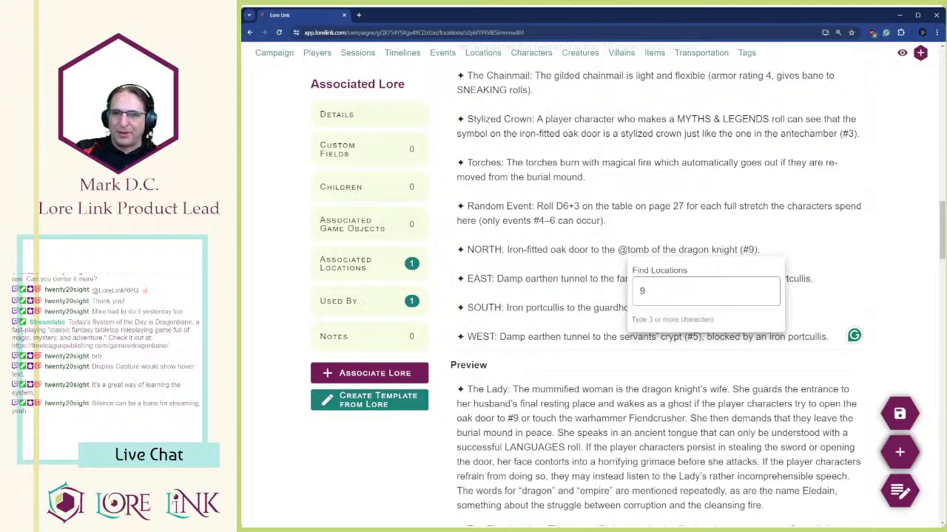
pyautogui.write('Tomb')
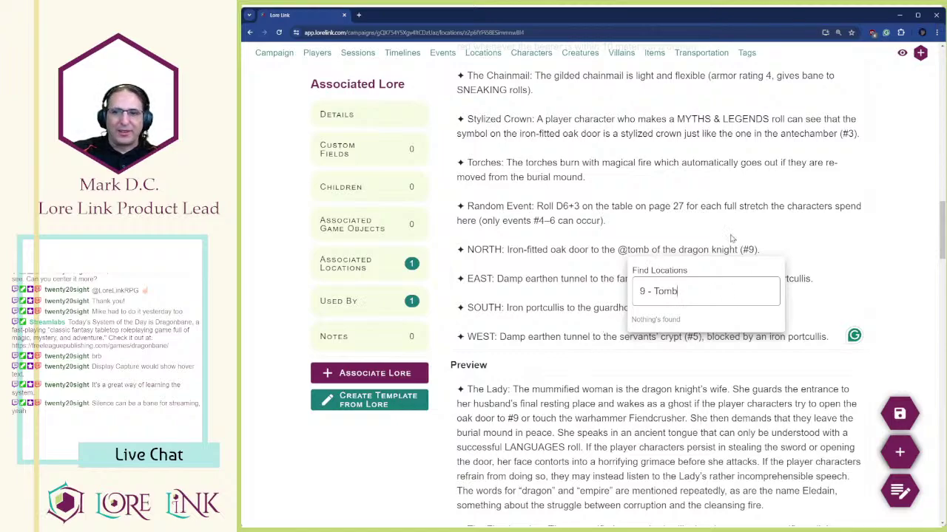
pyautogui.click(673, 228)
pyautogui.press('BackSpace')
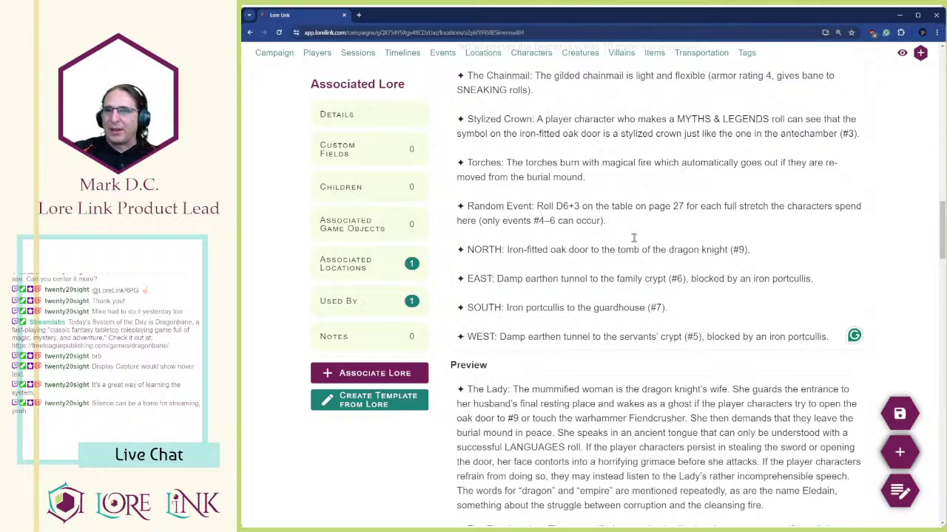
# - Start a new mention in the NORTH exit, choose Locations as the lore type, and search for "9 - Tomb"
pyautogui.write('@')
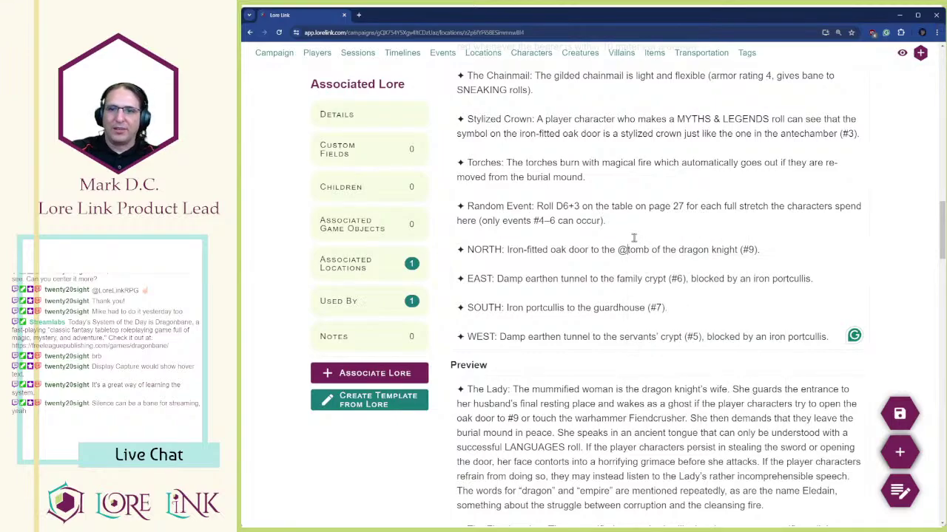
pyautogui.write(' loca')
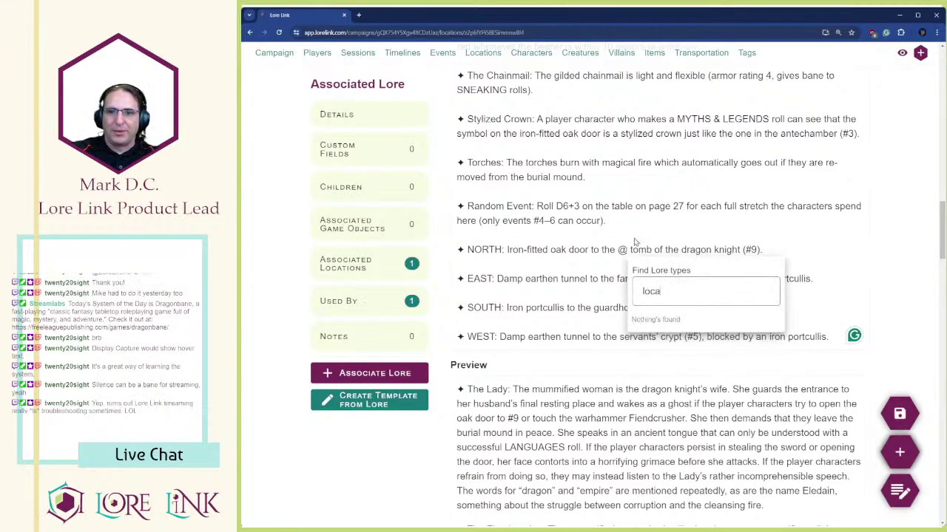
pyautogui.press('BackSpace')
pyautogui.press('BackSpace')
pyautogui.press('BackSpace')
pyautogui.press('BackSpace')
pyautogui.write('Loca')
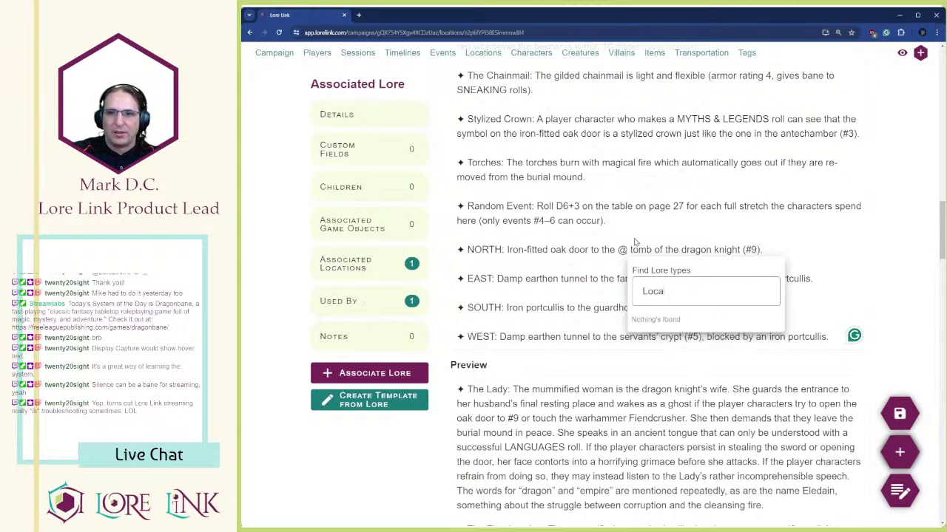
pyautogui.write('t')
pyautogui.press('BackSpace')
pyautogui.write('ions')
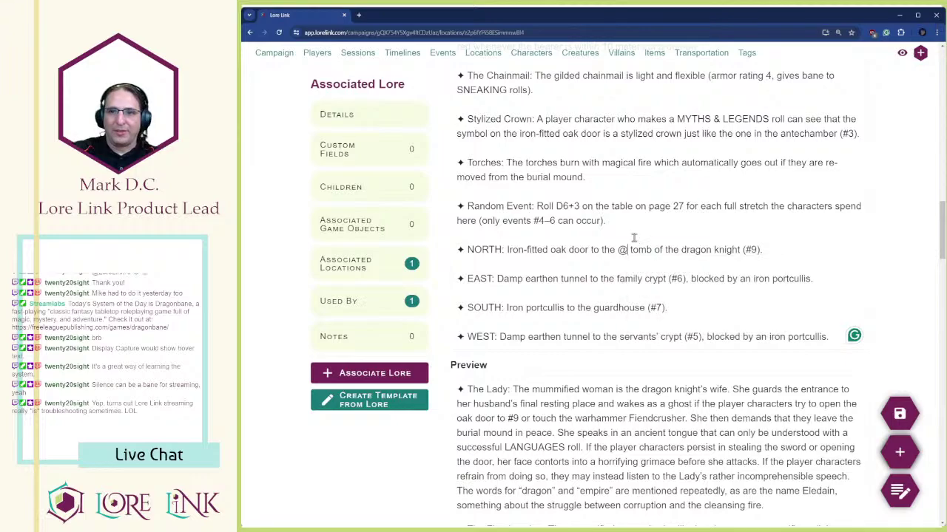
pyautogui.press('BackSpace')
pyautogui.press('BackSpace')
pyautogui.press('BackSpace')
pyautogui.press('BackSpace')
pyautogui.press('BackSpace')
pyautogui.press('BackSpace')
pyautogui.press('BackSpace')
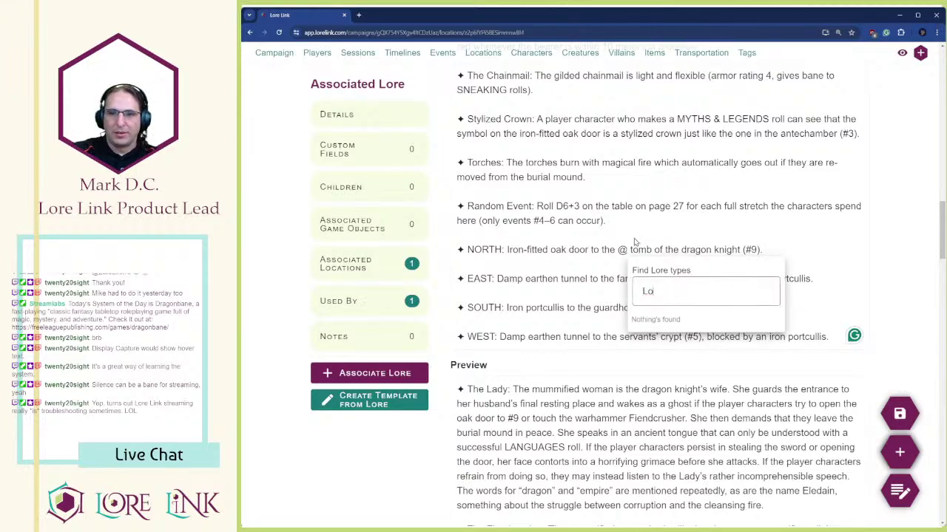
pyautogui.write('oc')
pyautogui.press('Return')
pyautogui.write('9 - Tomb')
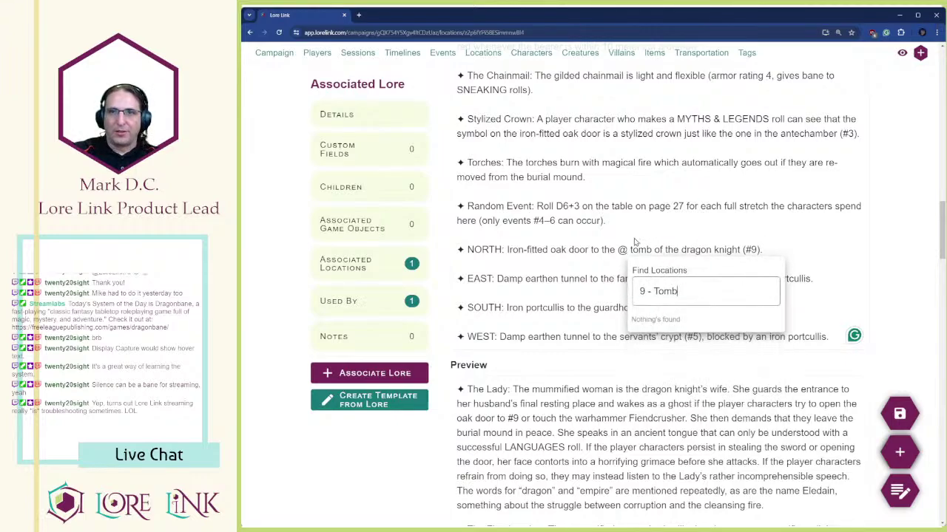
# - Search the locations in the open mention for "9-The Lad" instead
pyautogui.write('9')
pyautogui.press('BackSpace')
pyautogui.press('BackSpace')
pyautogui.press('BackSpace')
pyautogui.press('BackSpace')
pyautogui.press('BackSpace')
pyautogui.press('BackSpace')
pyautogui.press('BackSpace')
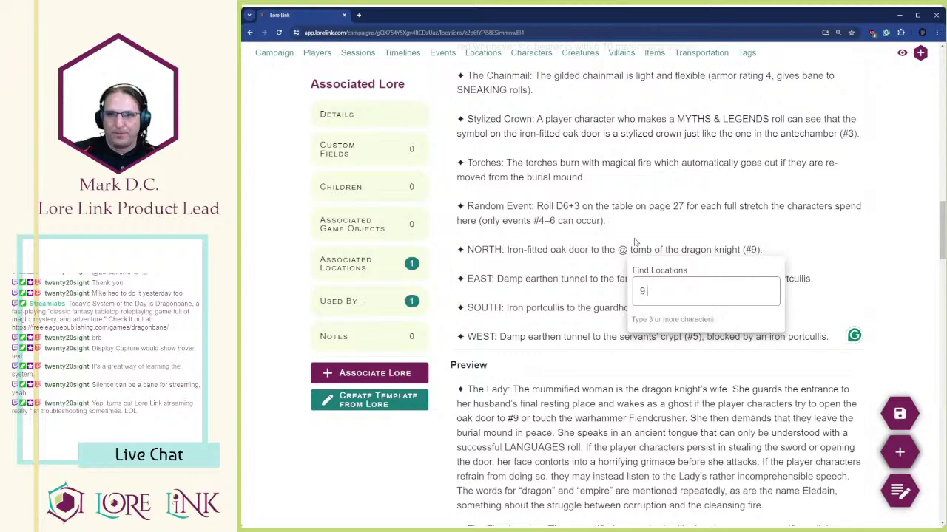
pyautogui.write('-T')
pyautogui.press('BackSpace')
pyautogui.write('a')
pyautogui.press('BackSpace')
pyautogui.write('The Lad')
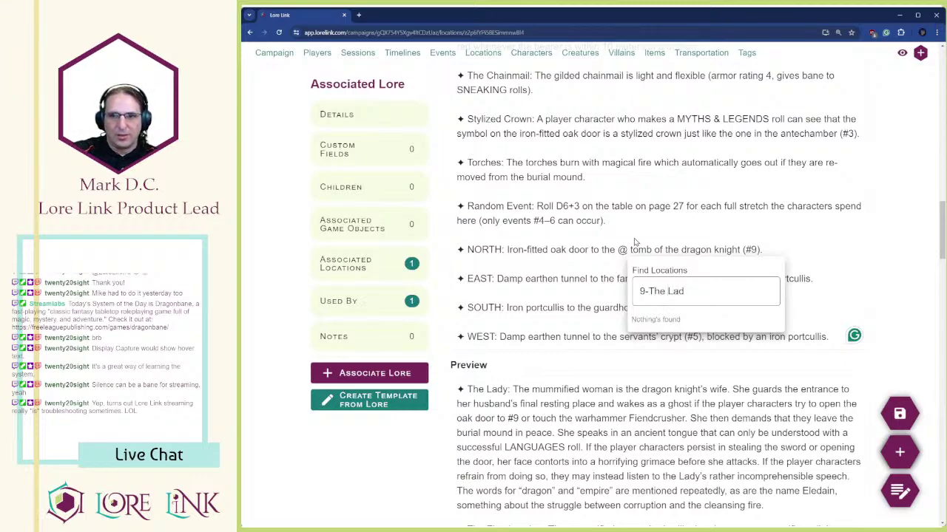
# - Compare the location searches for "8 -" and "9 -" in the mention lookup, and dismiss it without choosing a location
pyautogui.hotkey('ctrl', 'a')
pyautogui.press('BackSpace')
pyautogui.write('8 -')
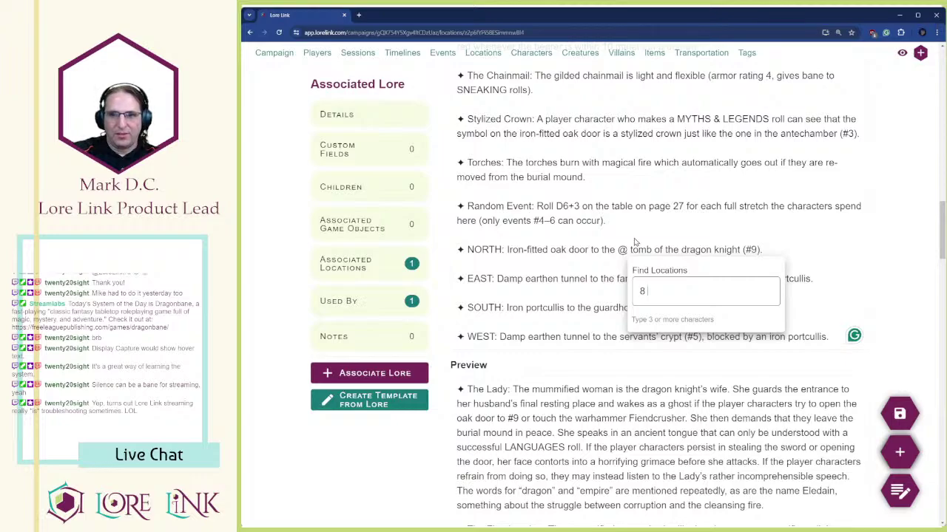
pyautogui.press('BackSpace')
pyautogui.press('BackSpace')
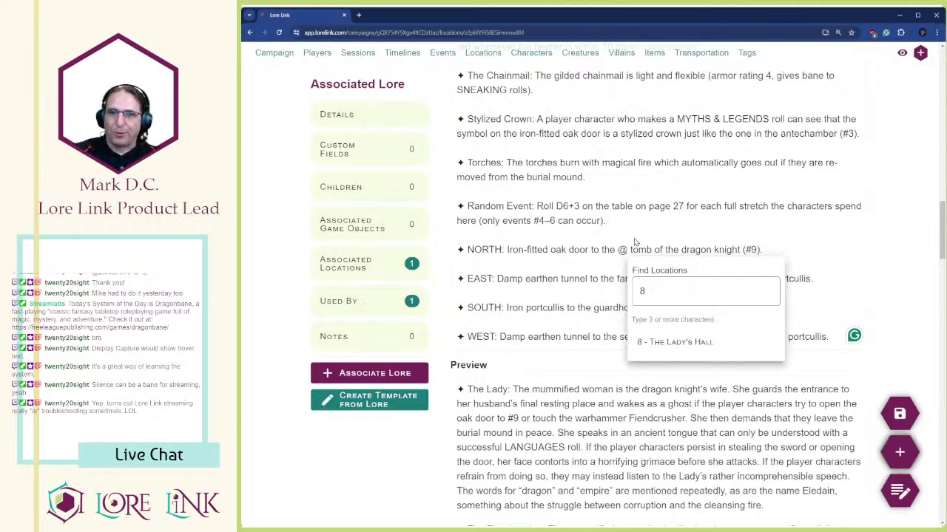
pyautogui.press('BackSpace')
pyautogui.write('9 -')
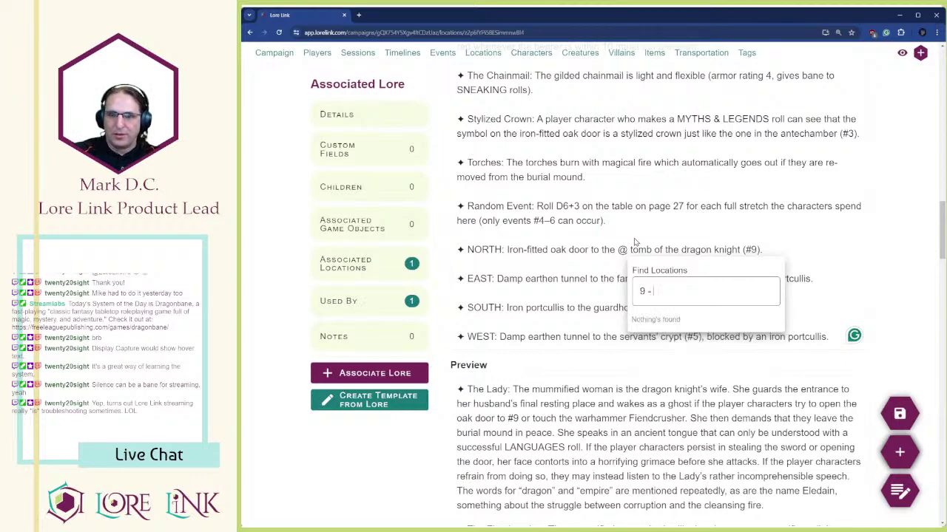
pyautogui.press('BackSpace')
pyautogui.press('BackSpace')
pyautogui.press('BackSpace')
pyautogui.write('8 -')
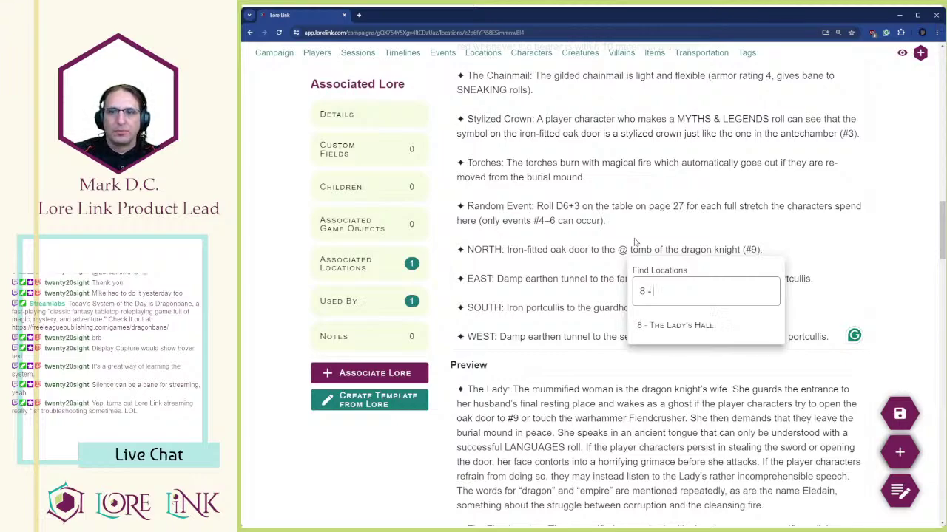
pyautogui.press('Down')
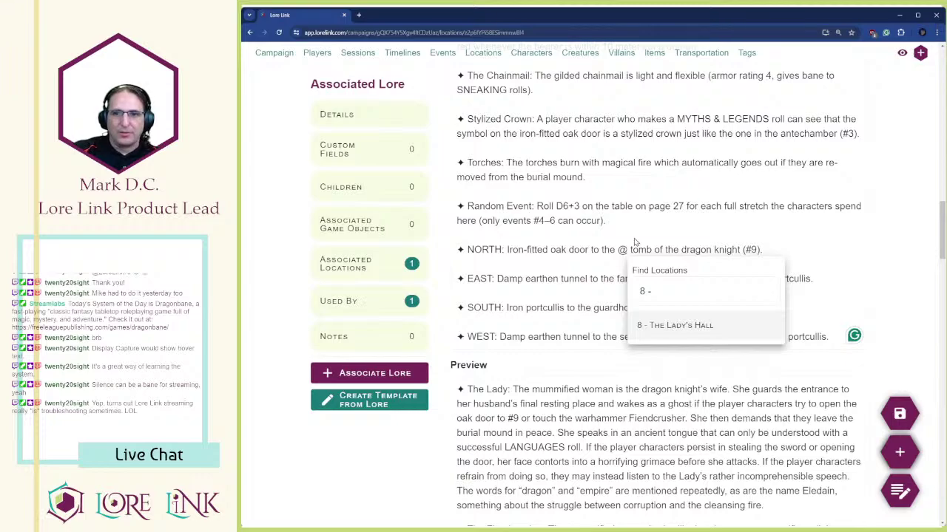
pyautogui.press('Escape')
# - Replace "the family crypt (#6)" in the EAST exit with a Locations mention of 6 - Family Crypt
pyautogui.scroll(-1, 644, 282)
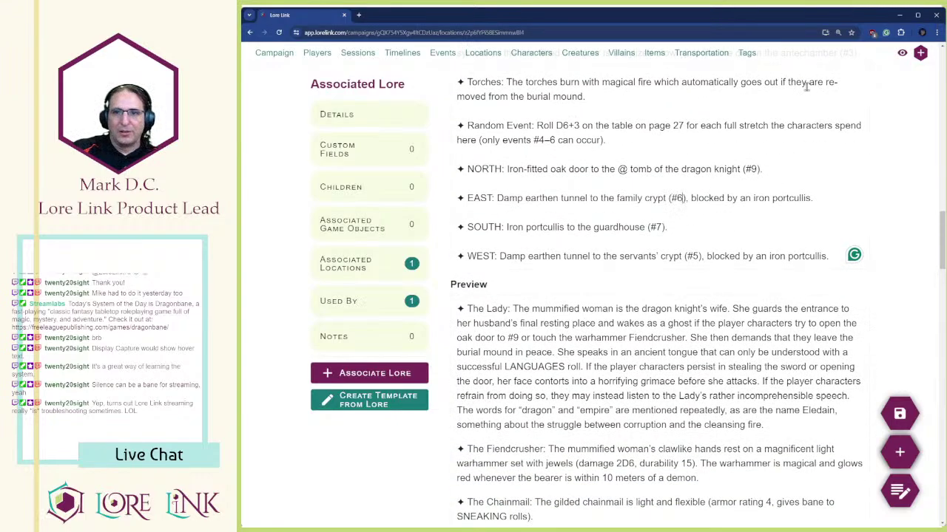
pyautogui.press('BackSpace')
pyautogui.press('BackSpace')
pyautogui.press('BackSpace')
pyautogui.press('BackSpace')
pyautogui.press('BackSpace')
pyautogui.press('BackSpace')
pyautogui.press('BackSpace')
pyautogui.press('BackSpace')
pyautogui.press('BackSpace')
pyautogui.press('BackSpace')
pyautogui.press('BackSpace')
pyautogui.press('BackSpace')
pyautogui.press('BackSpace')
pyautogui.press('BackSpace')
pyautogui.press('BackSpace')
pyautogui.press('BackSpace')
pyautogui.press('BackSpace')
pyautogui.press('BackSpace')
pyautogui.press('BackSpace')
pyautogui.press('BackSpace')
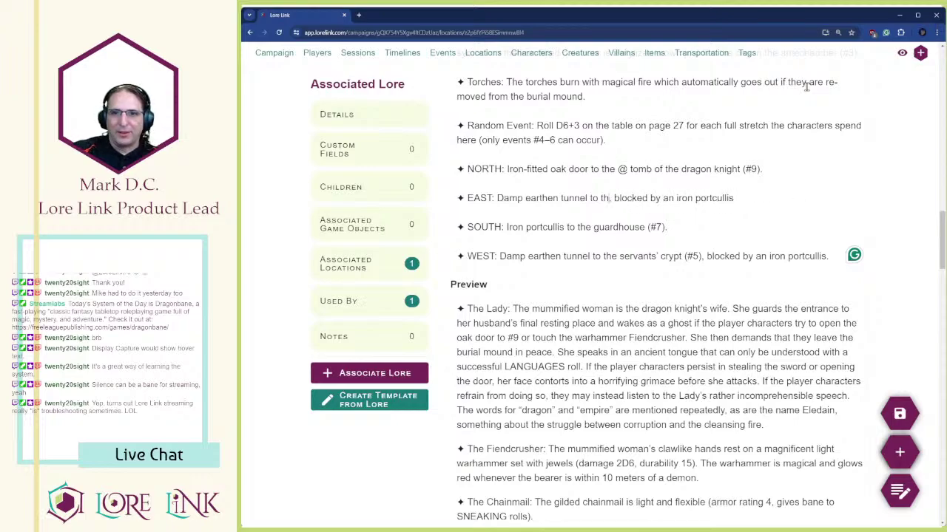
pyautogui.write('@8 -')
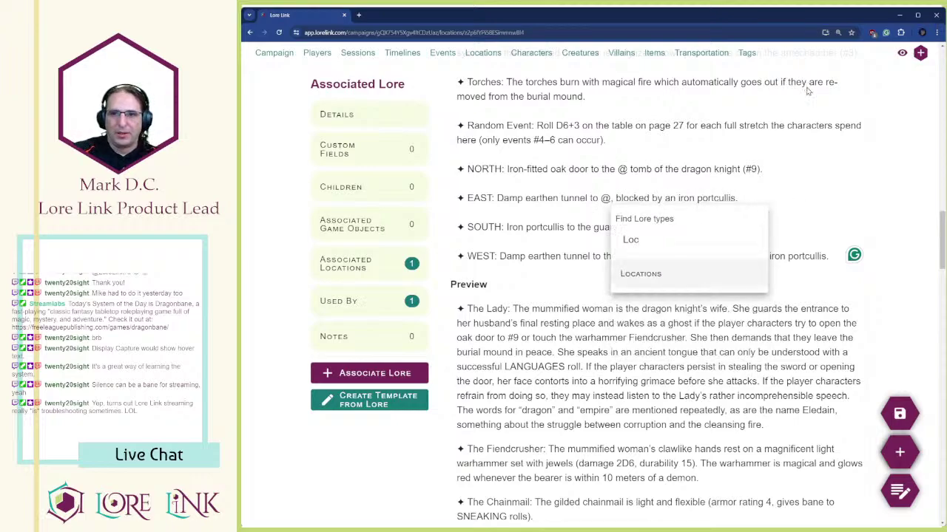
pyautogui.press('BackSpace')
pyautogui.press('BackSpace')
pyautogui.press('BackSpace')
pyautogui.write('6 -')
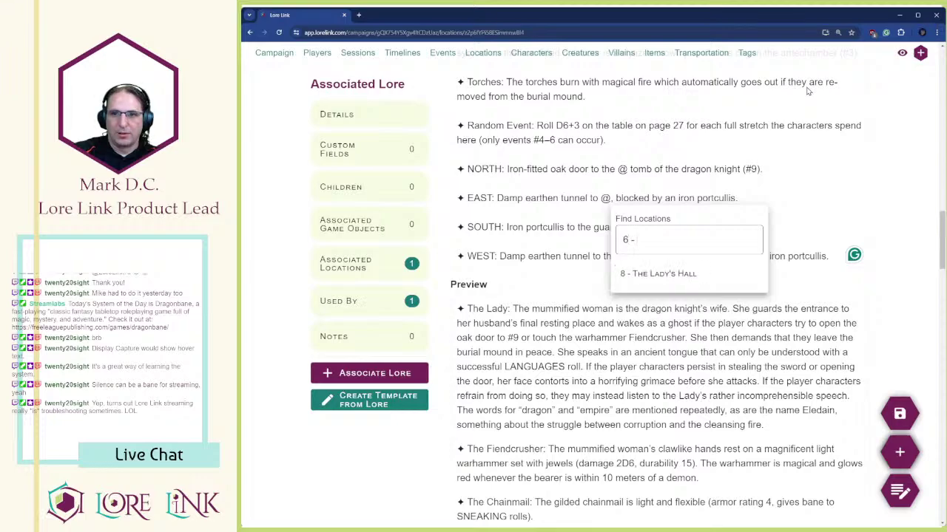
pyautogui.press('Down')
pyautogui.press('Return')
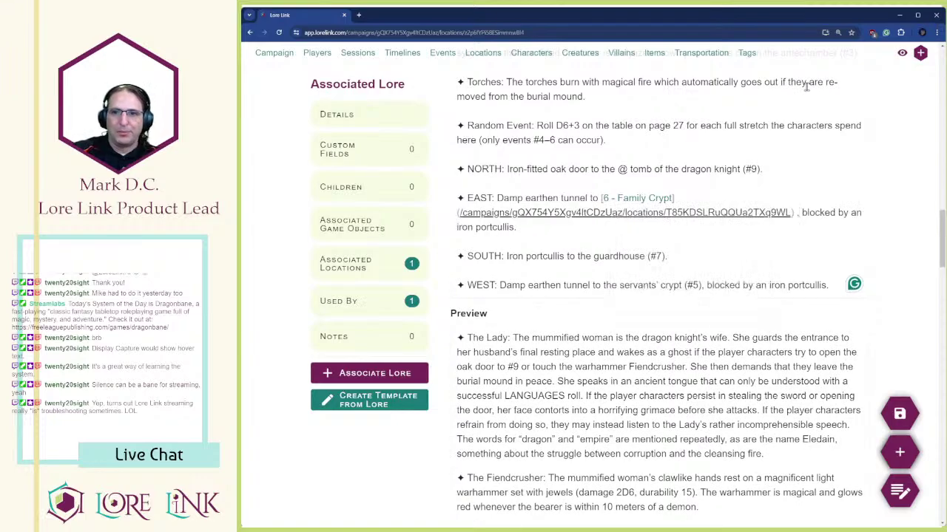
# - Delete the extra space between the 6 - Family Crypt mention and the comma in the EAST exit
pyautogui.moveTo(795, 217); pyautogui.dragTo(841, 201)
pyautogui.press('Right')
pyautogui.press('Left')
pyautogui.press('Left')
pyautogui.press('Left')
pyautogui.hotkey('ctrl', 'Left')
pyautogui.hotkey('ctrl', 'Left')
pyautogui.hotkey('ctrl', 'Left')
pyautogui.hotkey('ctrl', 'Left')
pyautogui.hotkey('ctrl', 'Left')
pyautogui.hotkey('ctrl', 'Left')
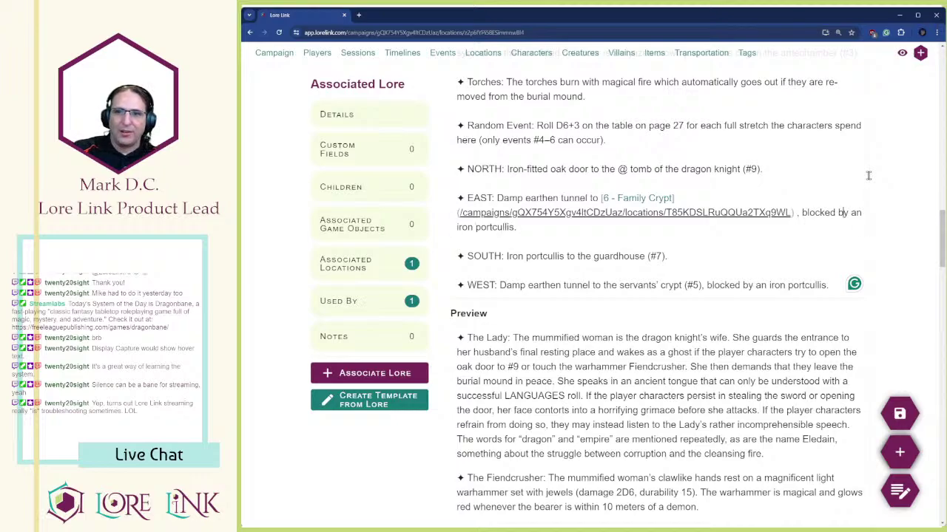
pyautogui.press('BackSpace')
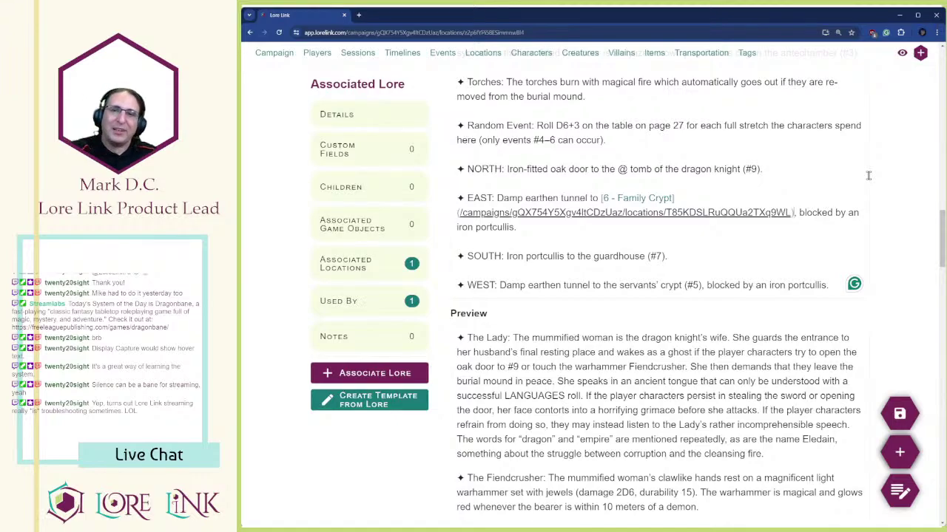
pyautogui.scroll(-2, 748, 99)
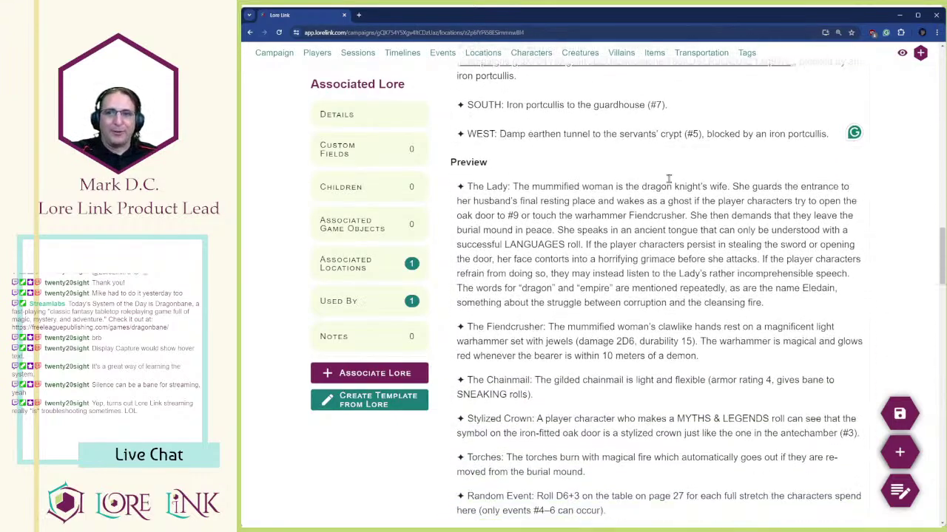
# - Associate the existing location 6 - Family Crypt with 8 - The Lady's Hall
pyautogui.scroll(-8, 666, 179)
pyautogui.scroll(4, 579, 387)
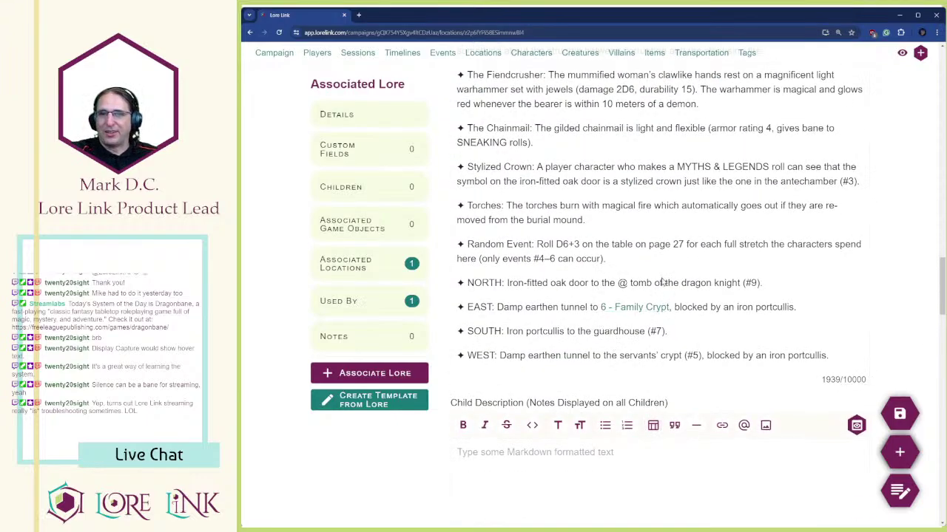
pyautogui.scroll(-10, 588, 297)
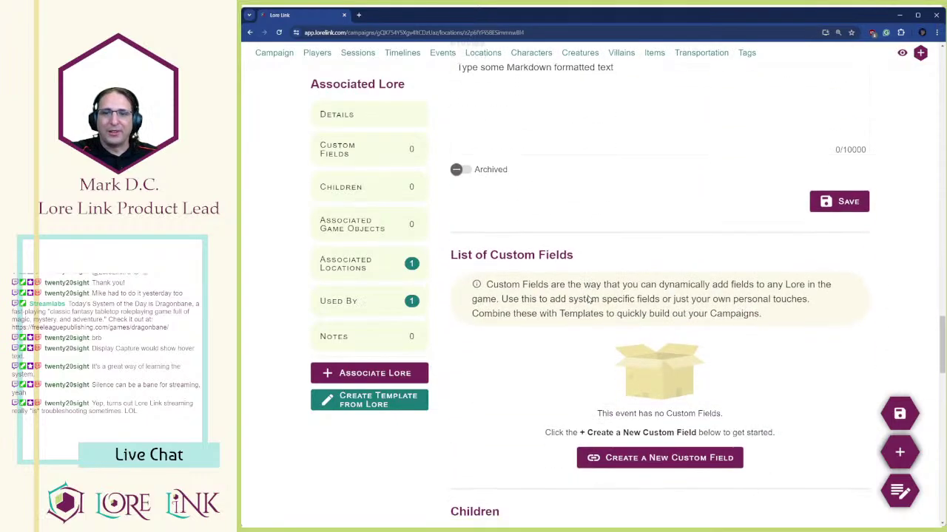
pyautogui.scroll(-5, 584, 283)
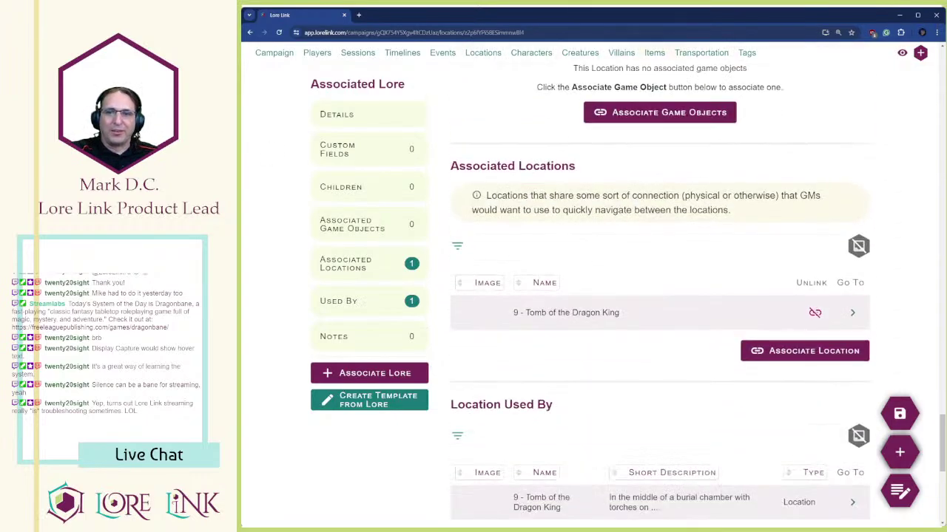
pyautogui.click(798, 355)
pyautogui.click(781, 381)
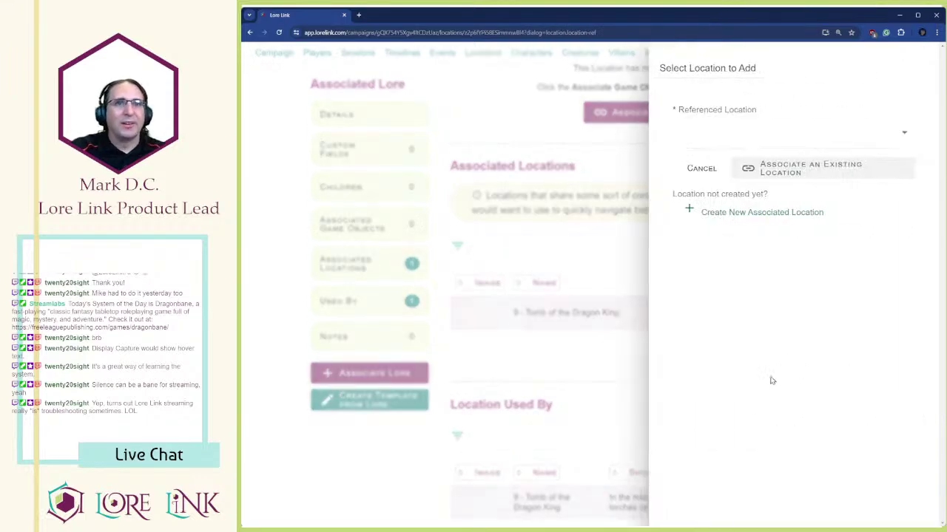
pyautogui.click(765, 144)
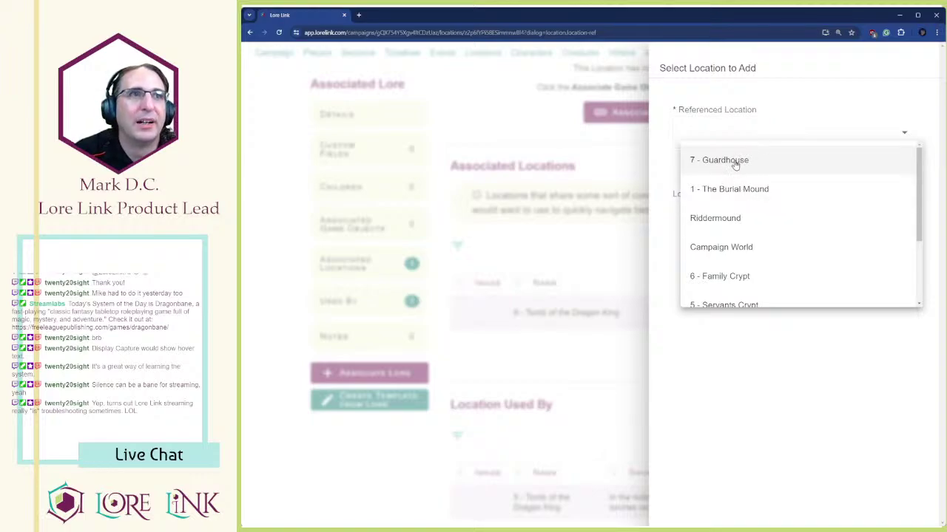
pyautogui.scroll(-2, 738, 236)
pyautogui.click(725, 210)
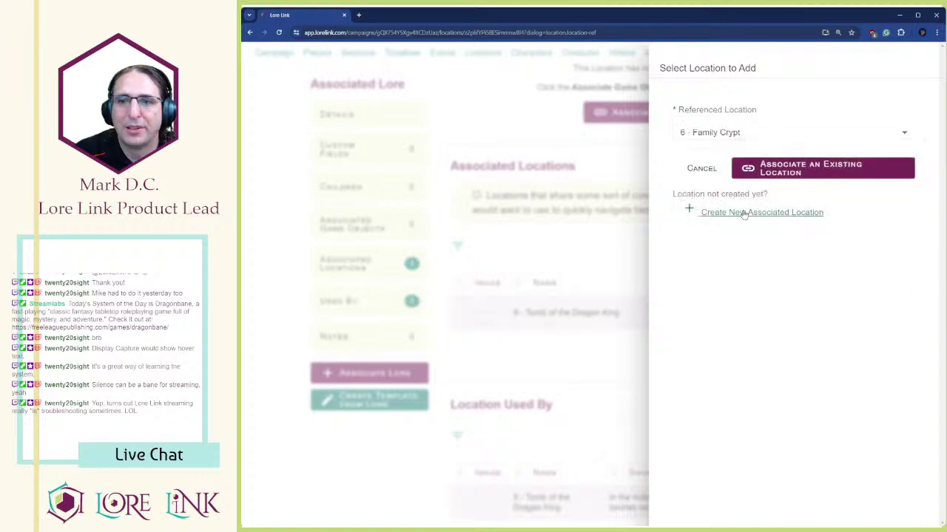
pyautogui.click(784, 168)
# - Add the existing location 7 - Guardhouse to the associated locations of 8 - The Lady's Hall
pyautogui.click(783, 357)
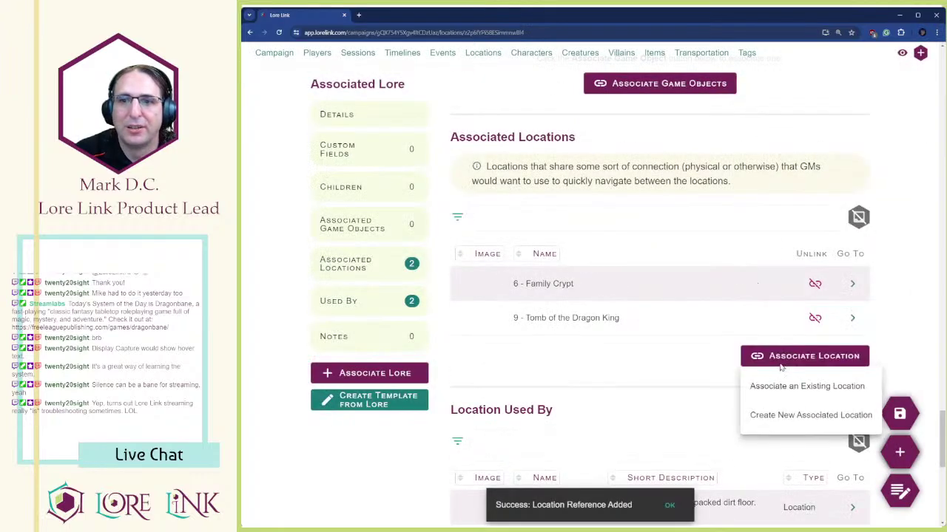
pyautogui.click(783, 387)
pyautogui.click(732, 133)
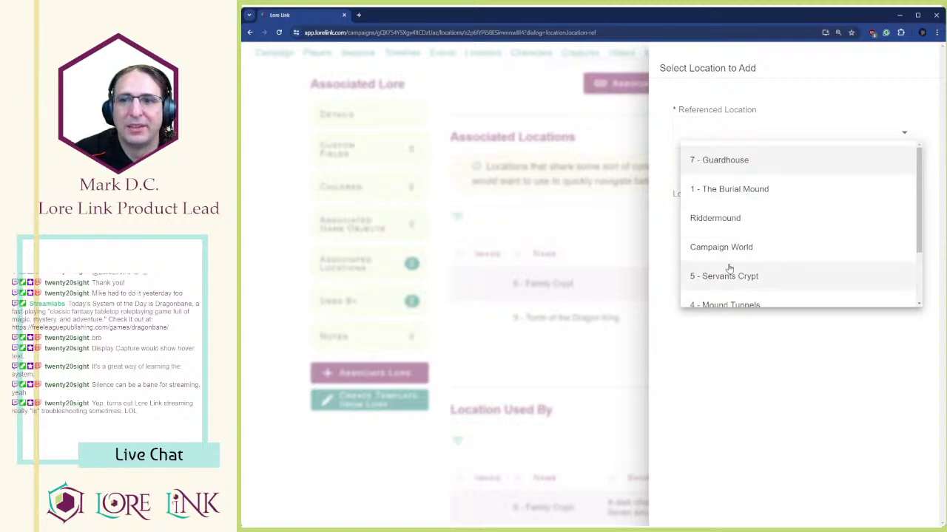
pyautogui.scroll(-2, 727, 266)
pyautogui.scroll(1, 728, 263)
pyautogui.scroll(1, 725, 192)
pyautogui.click(724, 163)
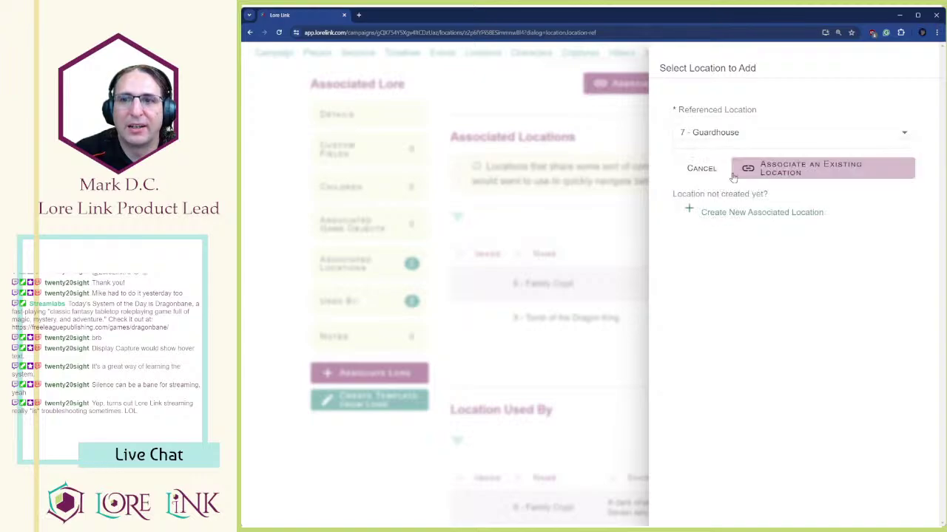
pyautogui.click(780, 167)
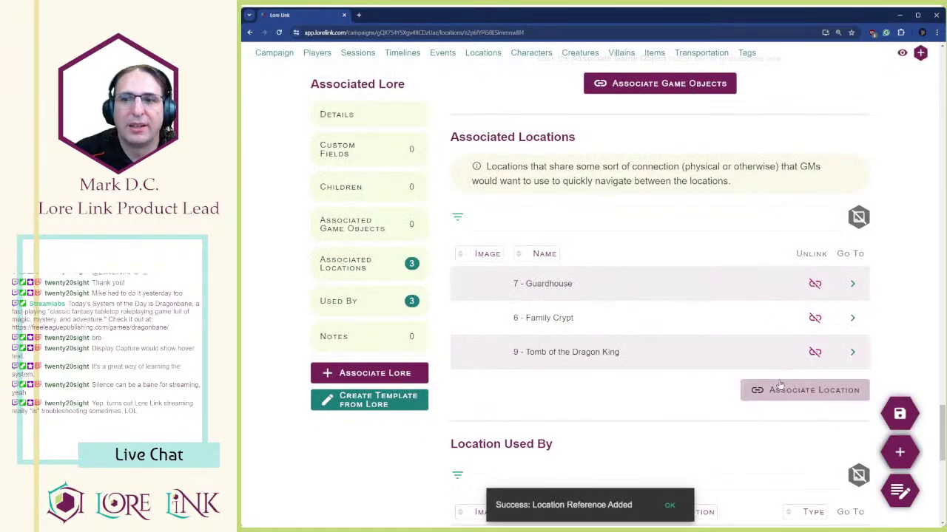
# - Link the existing location 5 - Servants Crypt as another associated location of The Lady's Hall
pyautogui.click(772, 394)
pyautogui.click(783, 420)
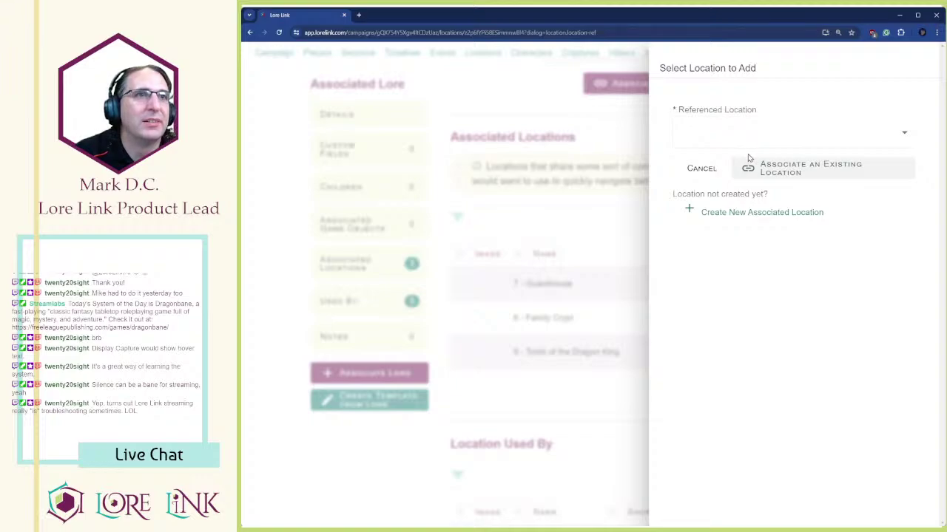
pyautogui.click(738, 140)
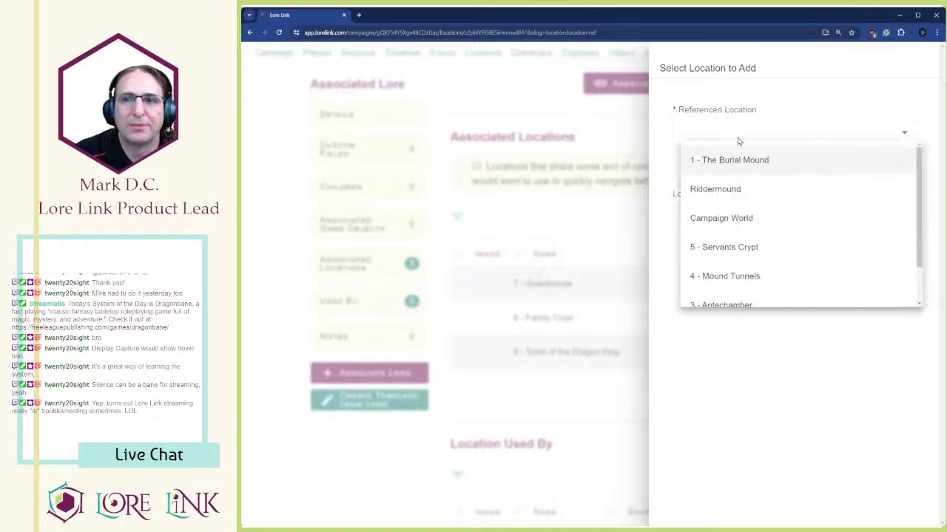
pyautogui.click(736, 247)
pyautogui.click(765, 171)
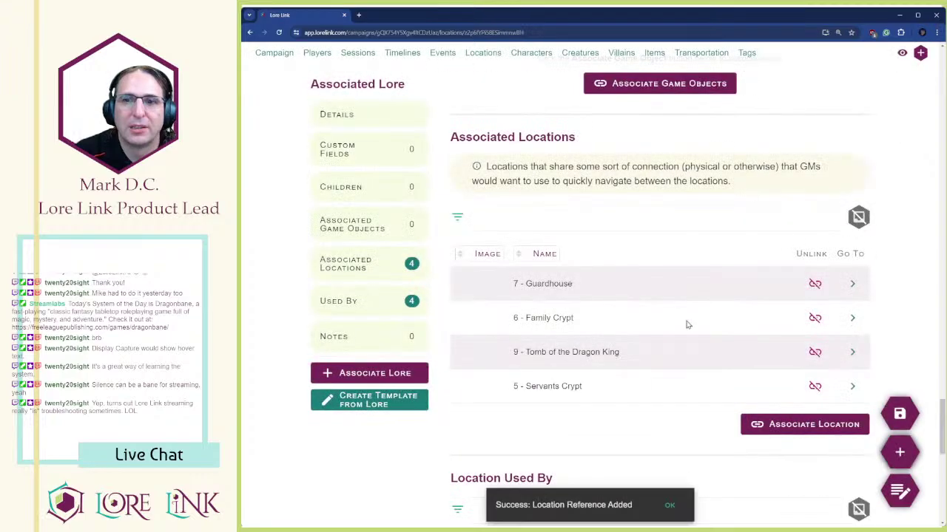
# - Associate the existing location 4 - Mound Tunnels with The Lady's Hall as well
pyautogui.click(769, 424)
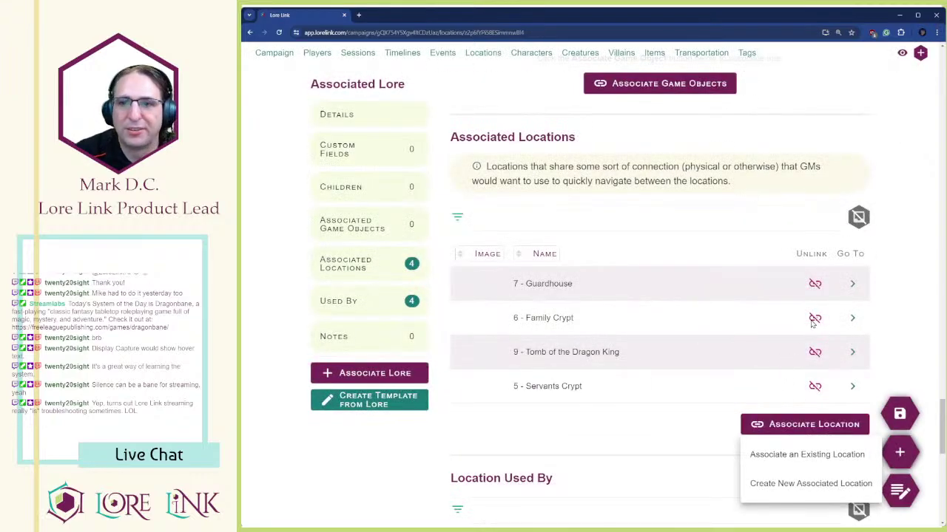
pyautogui.scroll(-2, 785, 426)
pyautogui.scroll(-1, 781, 344)
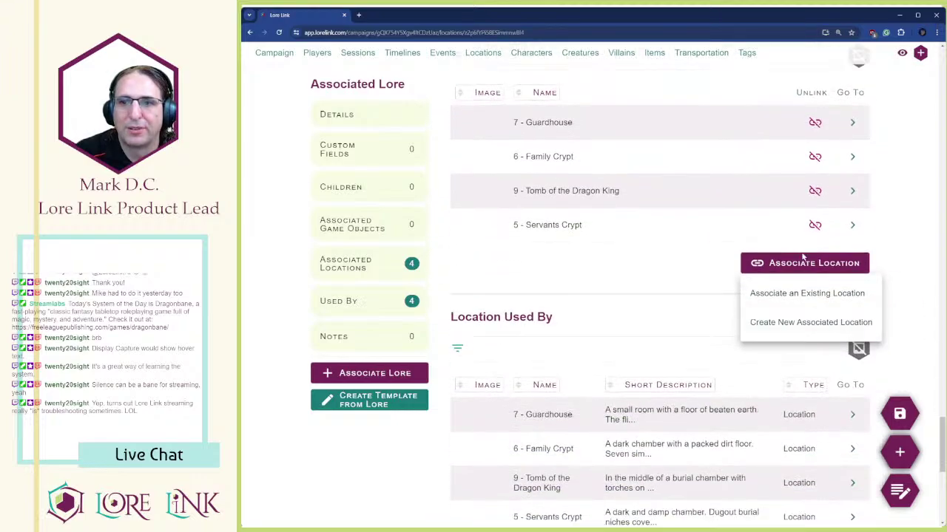
pyautogui.click(790, 294)
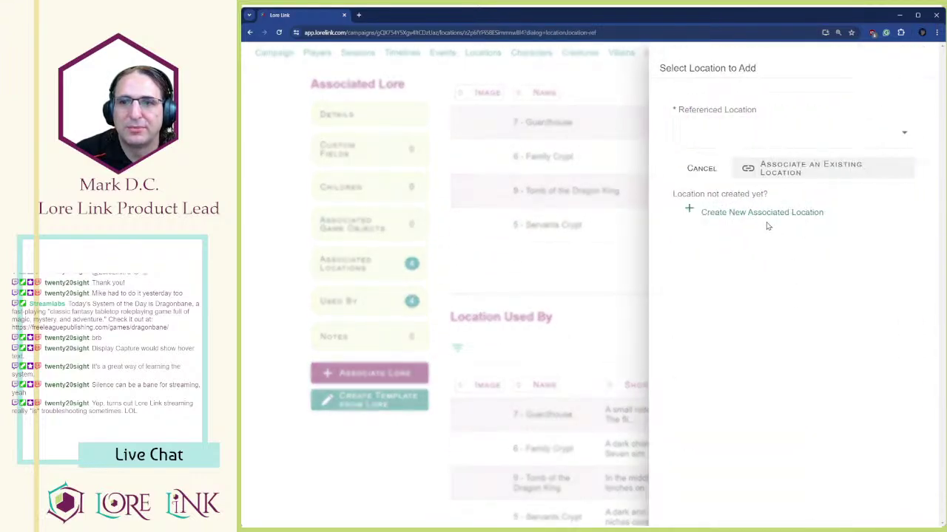
pyautogui.click(728, 138)
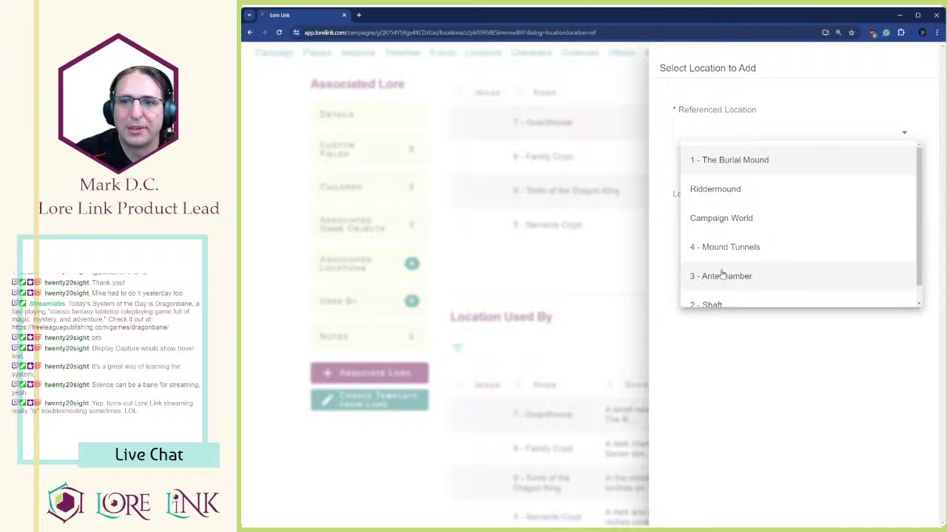
pyautogui.scroll(-1, 666, 259)
pyautogui.click(691, 229)
pyautogui.click(819, 160)
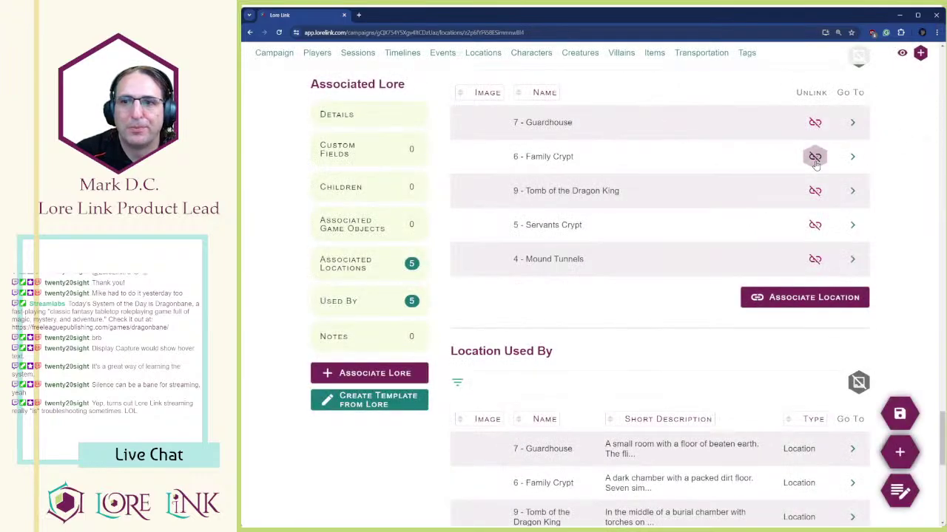
pyautogui.scroll(2, 908, 243)
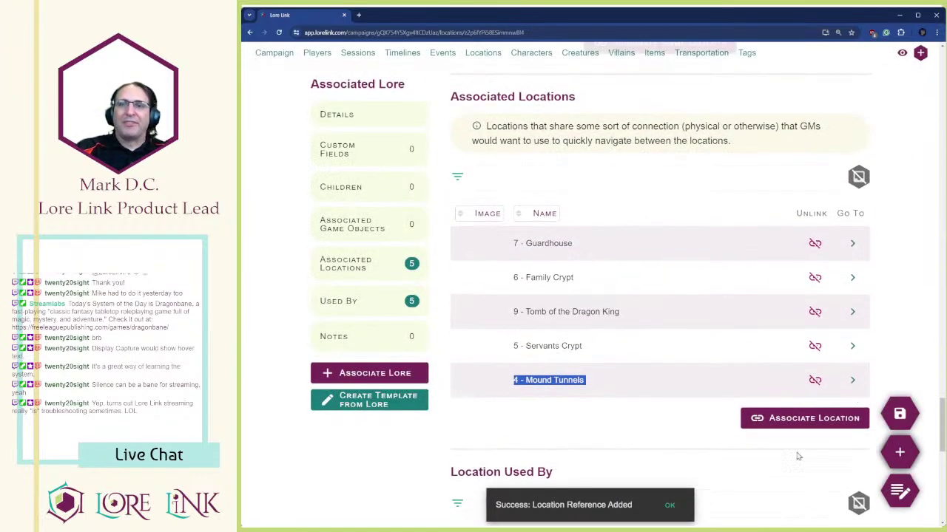
# - Check which location the hotspot on the sarcophagus room links to on the parent Riddermound map, and return to The Lady's Hall
pyautogui.click(397, 121)
pyautogui.scroll(-4, 732, 336)
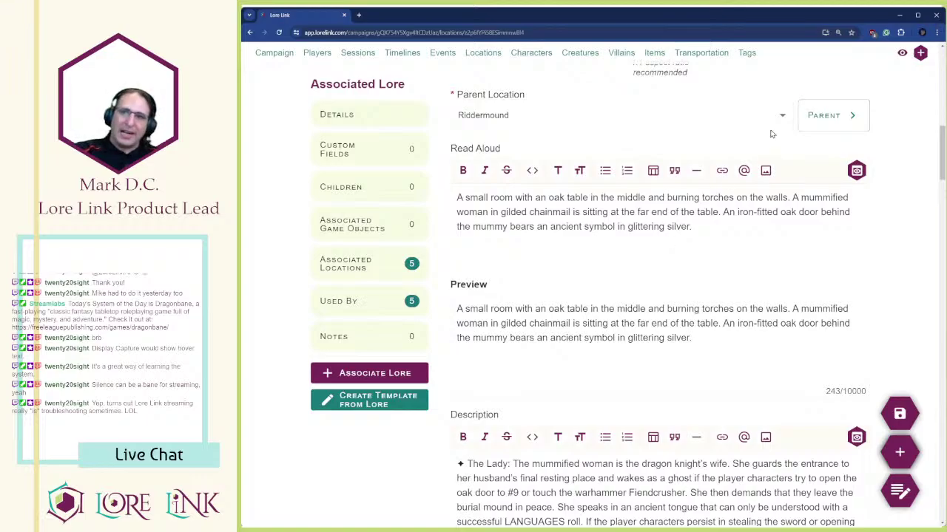
pyautogui.click(834, 118)
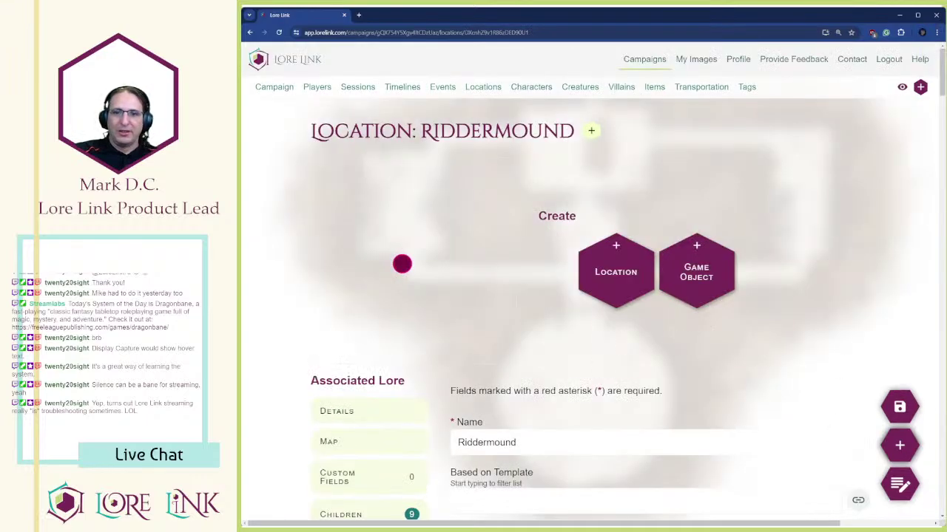
pyautogui.click(348, 438)
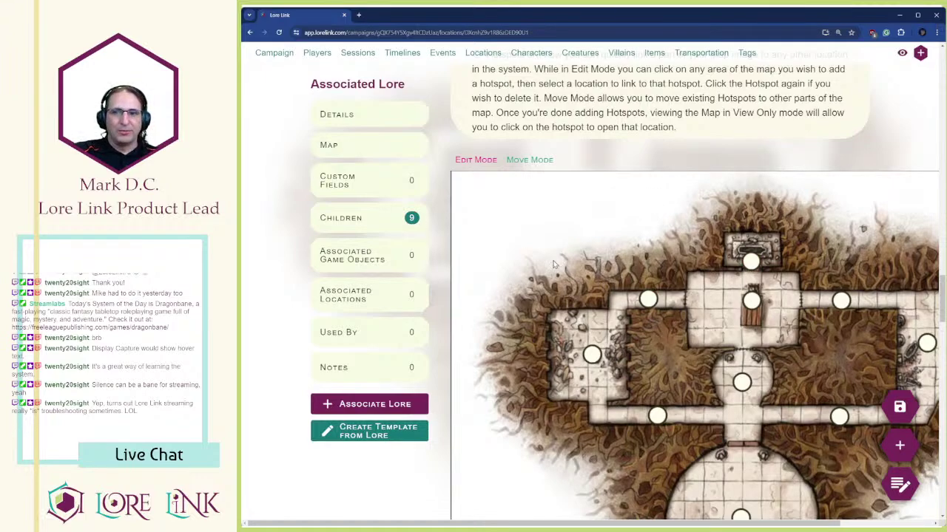
pyautogui.click(751, 299)
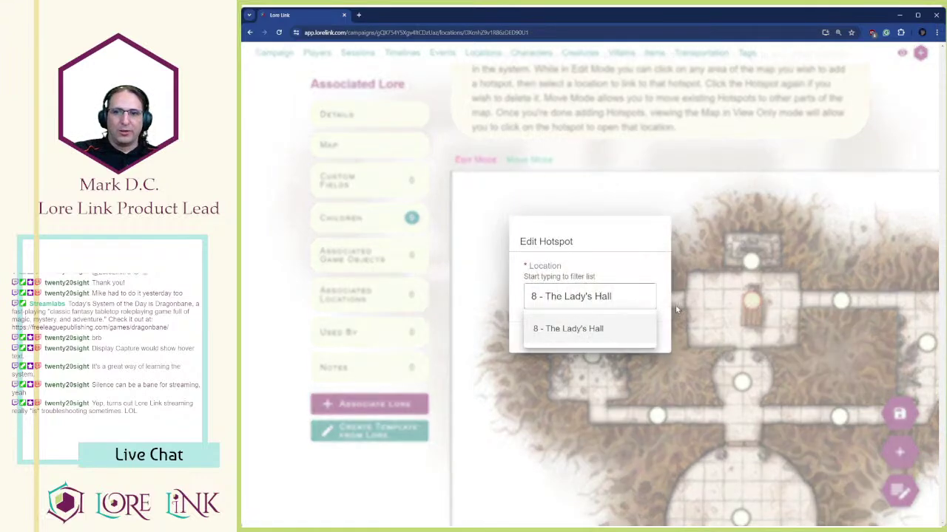
pyautogui.click(679, 230)
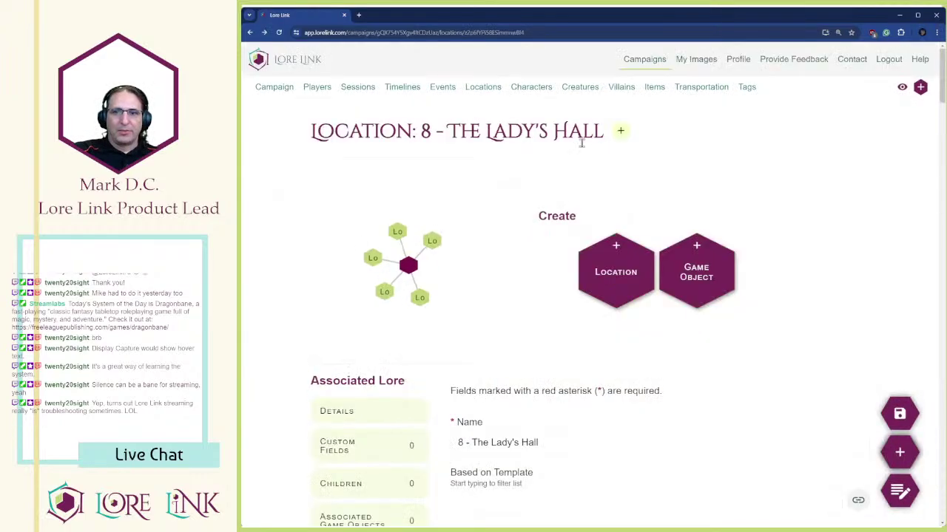
# - Review the description and the associated locations of 8 - The Lady's Hall
pyautogui.scroll(-3, 587, 197)
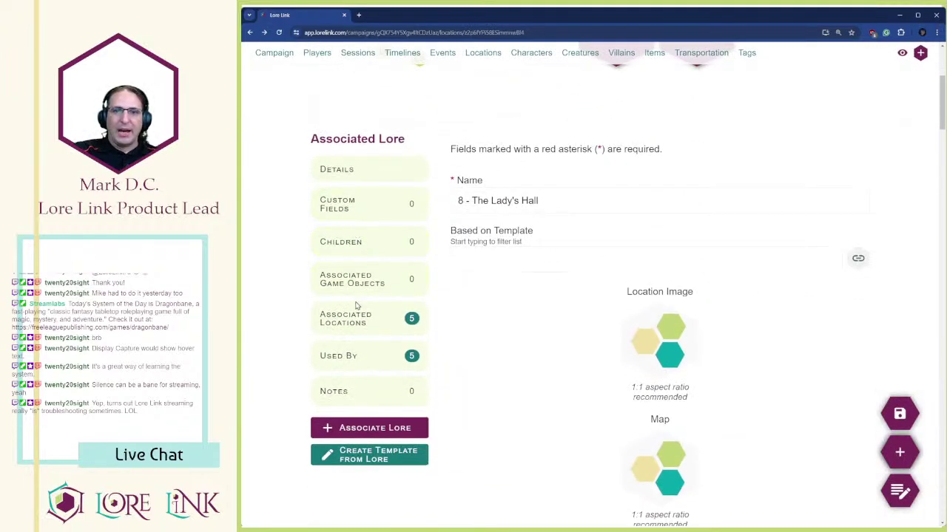
pyautogui.scroll(-2, 345, 301)
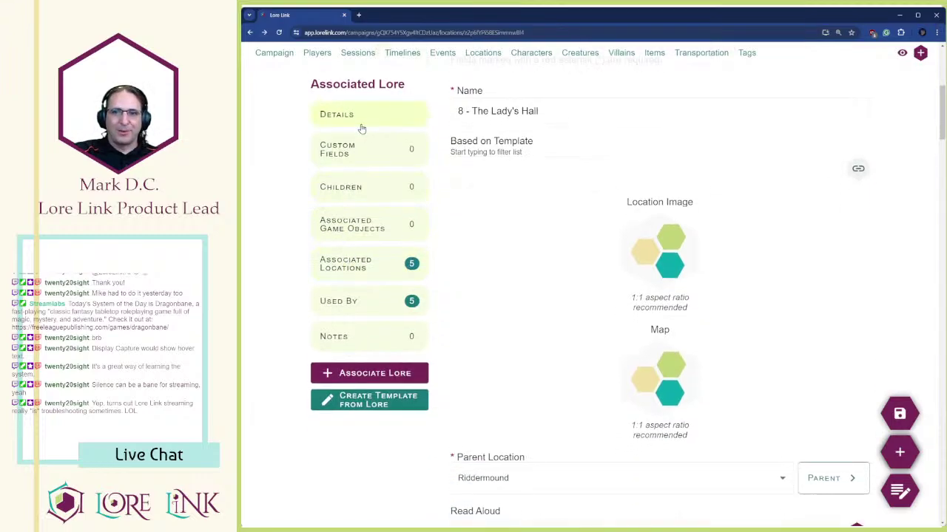
pyautogui.scroll(-4, 558, 347)
pyautogui.scroll(-12, 558, 348)
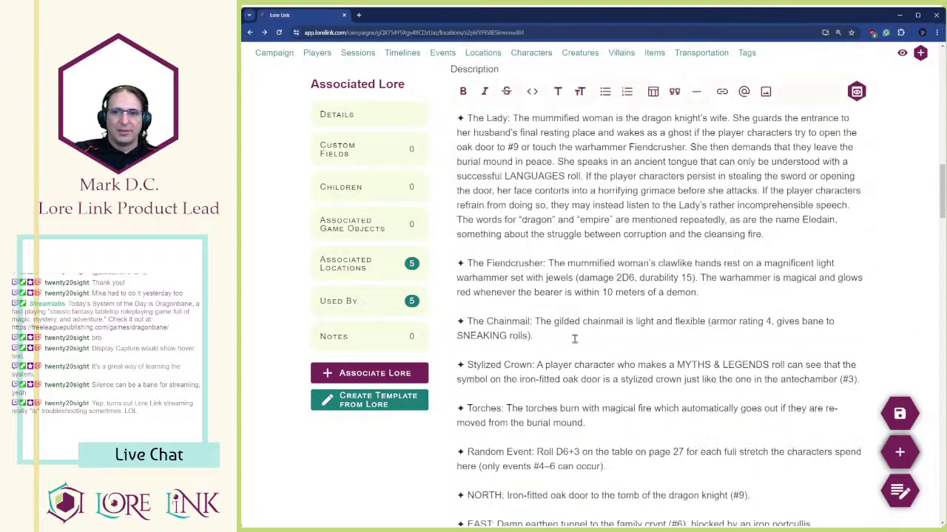
pyautogui.scroll(4, 584, 301)
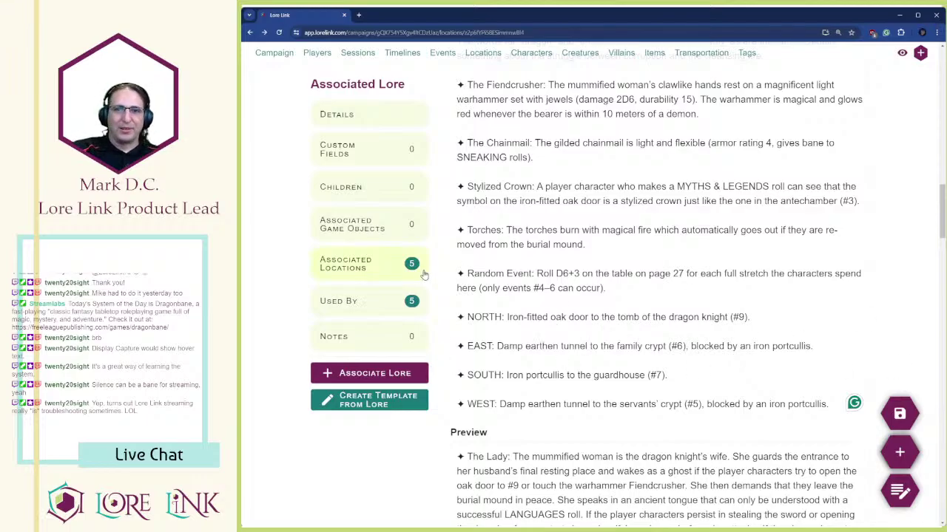
pyautogui.scroll(-10, 886, 373)
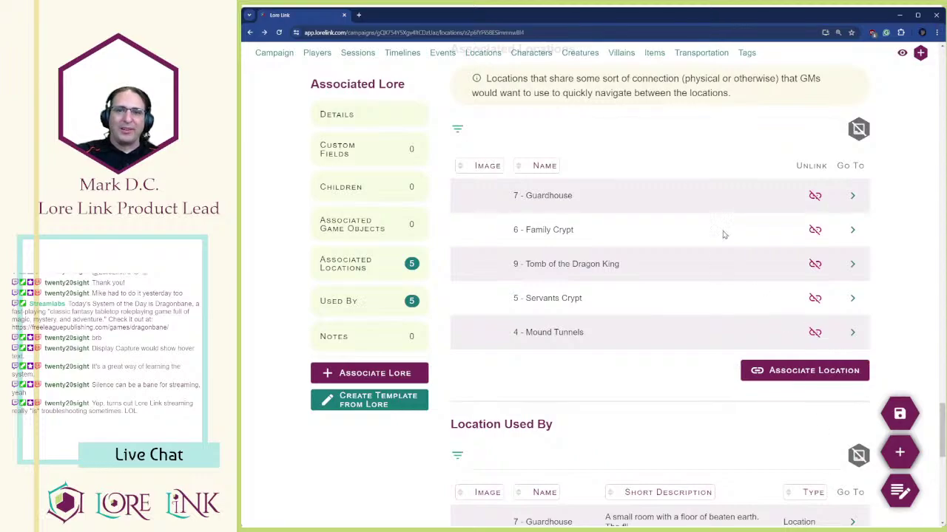
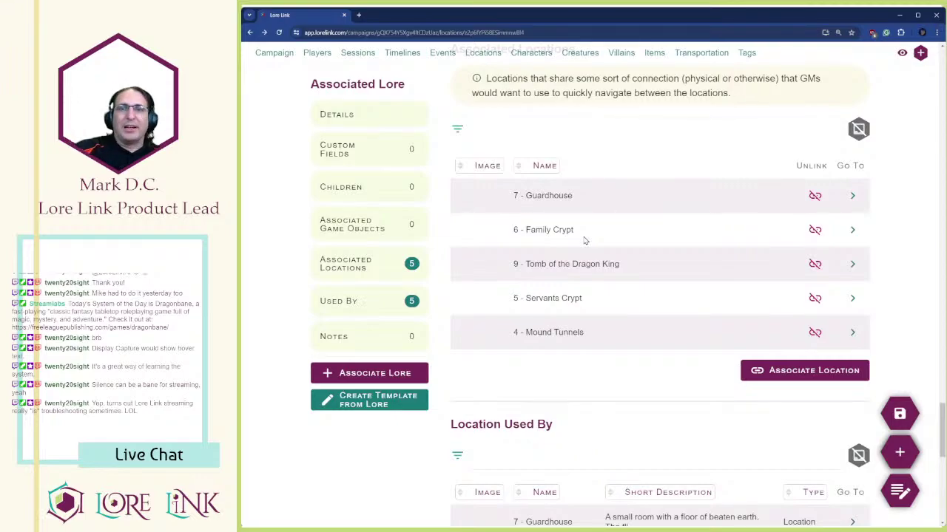
pyautogui.scroll(3, 581, 235)
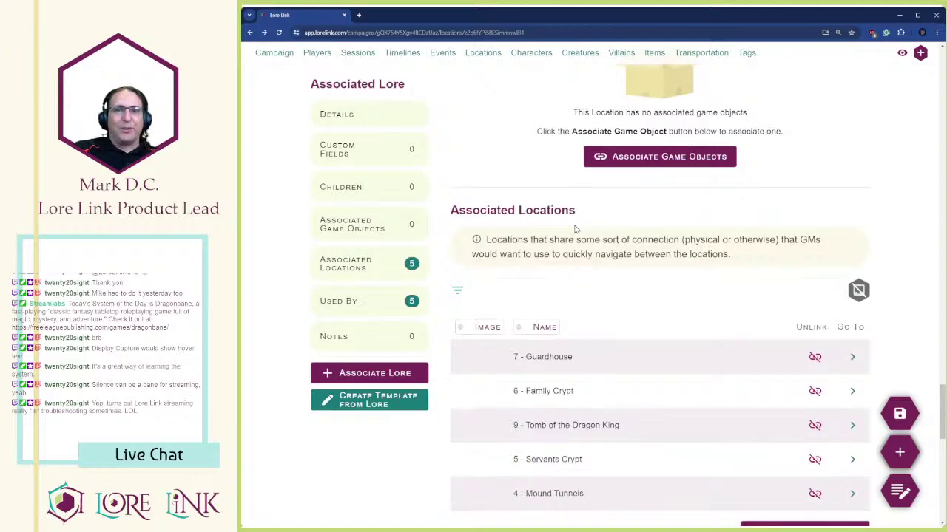
pyautogui.scroll(20, 575, 230)
pyautogui.scroll(8, 555, 214)
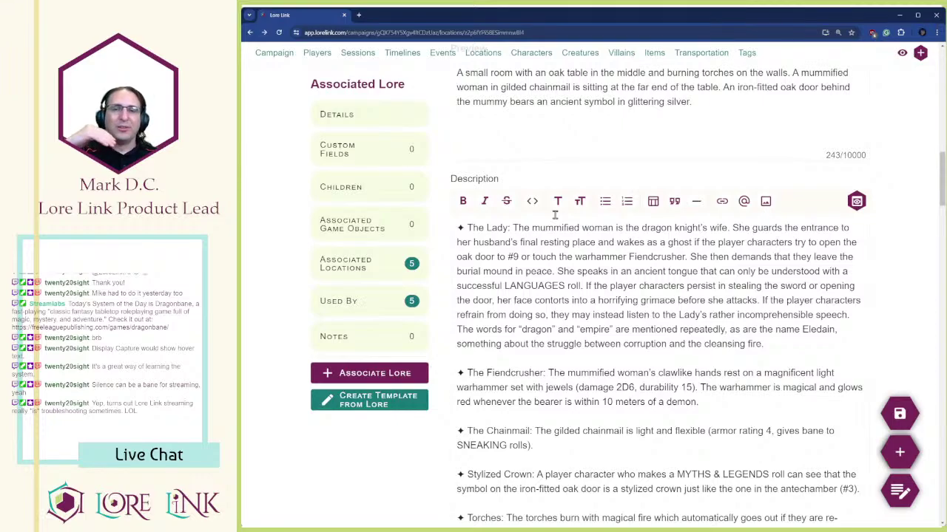
# - Open the campaign's creatures and look through the Creature List
pyautogui.click(580, 52)
pyautogui.scroll(-3, 637, 192)
pyautogui.scroll(1, 621, 141)
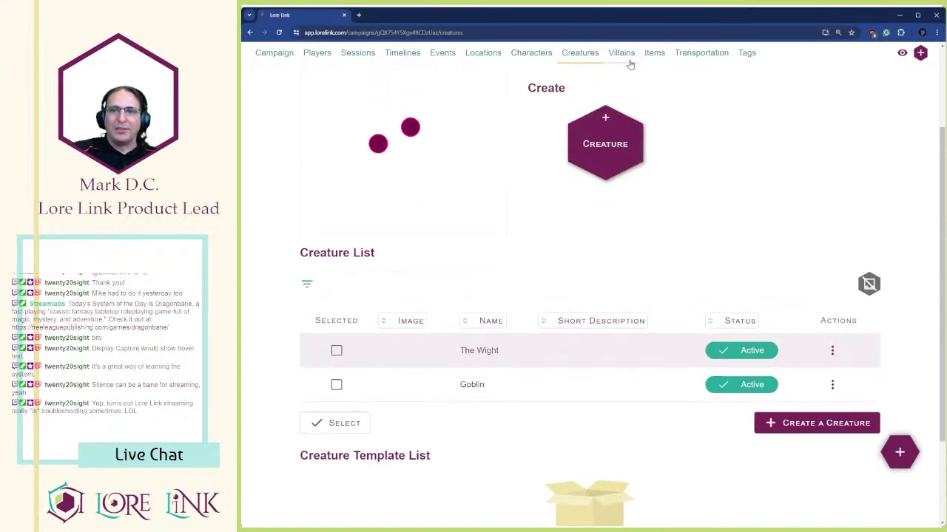
# - Open the character Grub from the Character List and look at its details
pyautogui.click(540, 54)
pyautogui.scroll(-3, 489, 371)
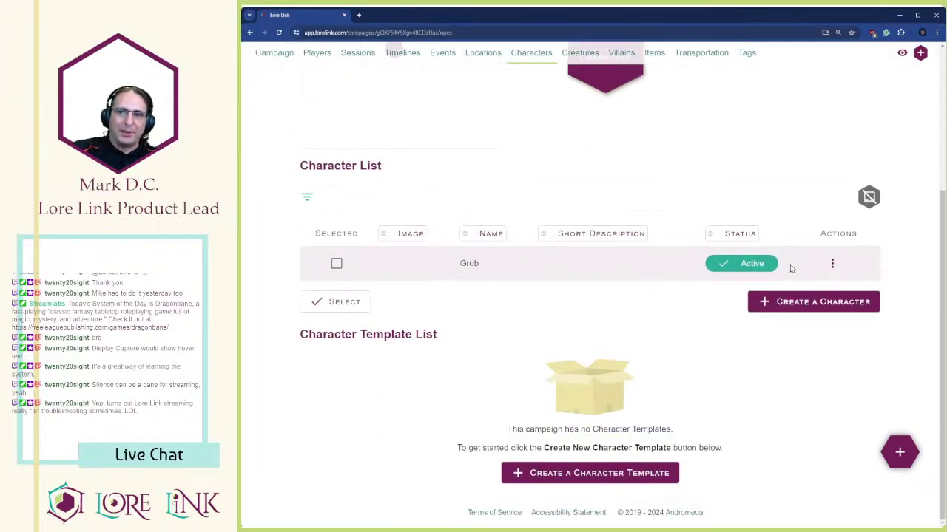
pyautogui.click(832, 263)
pyautogui.click(821, 299)
pyautogui.scroll(-4, 765, 285)
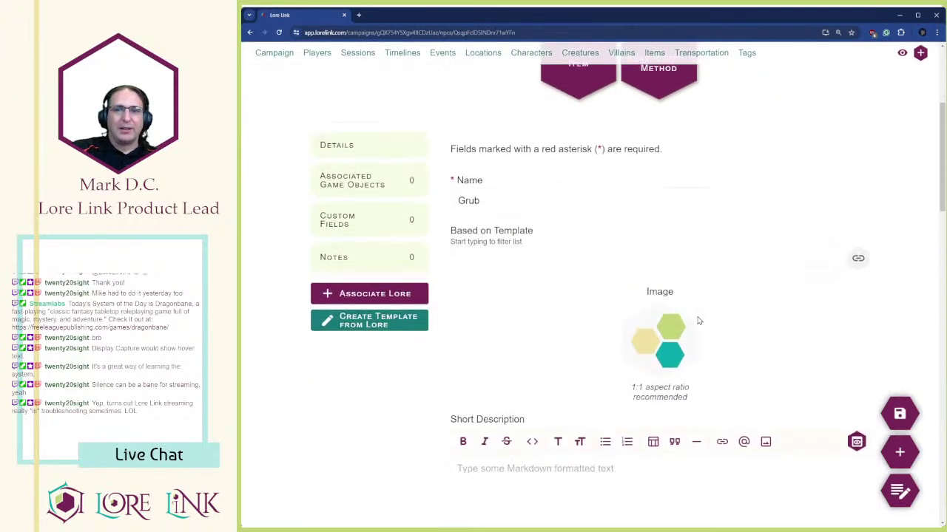
# - Set Grub's image to the armored goblin holding a sword, picked from the Dragonbane folder of the image library
pyautogui.click(699, 319)
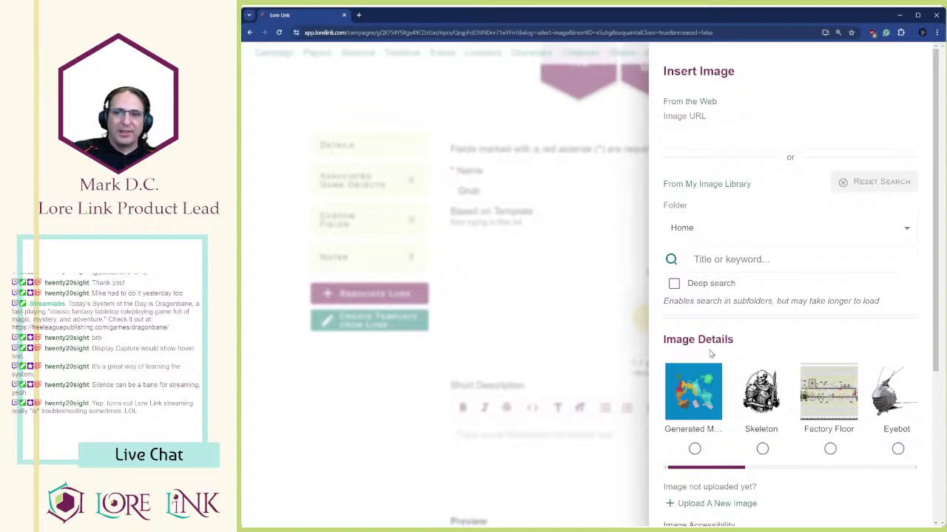
pyautogui.click(722, 230)
pyautogui.moveTo(712, 259)
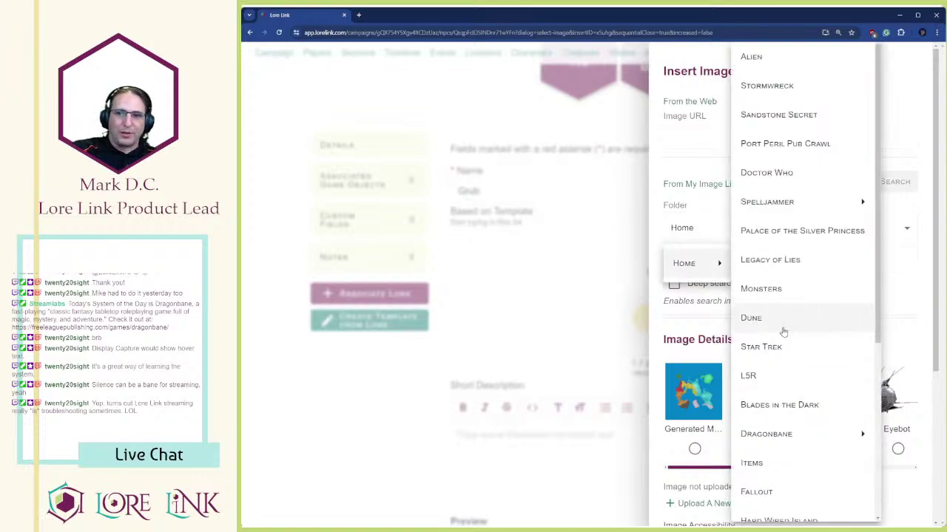
pyautogui.click(761, 433)
pyautogui.click(897, 449)
pyautogui.scroll(-3, 850, 313)
pyautogui.click(884, 491)
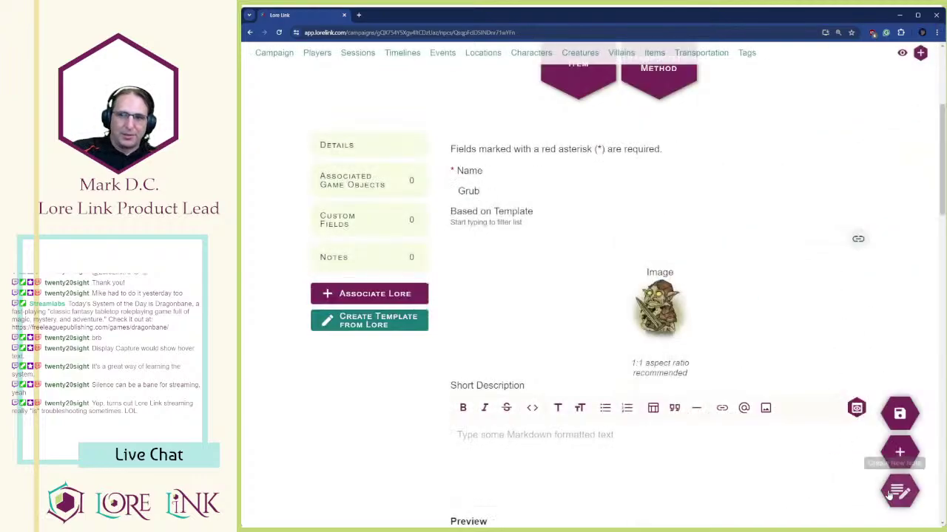
pyautogui.scroll(-1, 813, 295)
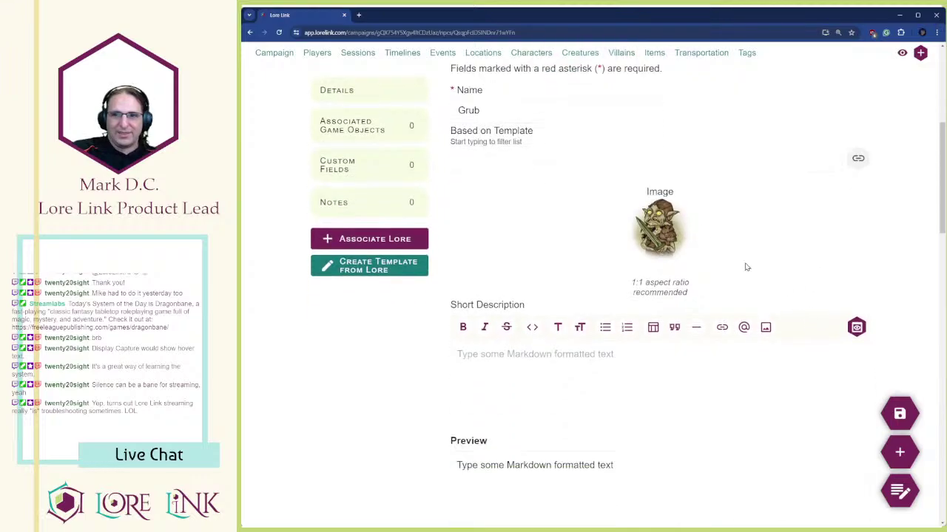
# - Examine the title and alt text of Grub's image, and close the image details without saving
pyautogui.click(689, 235)
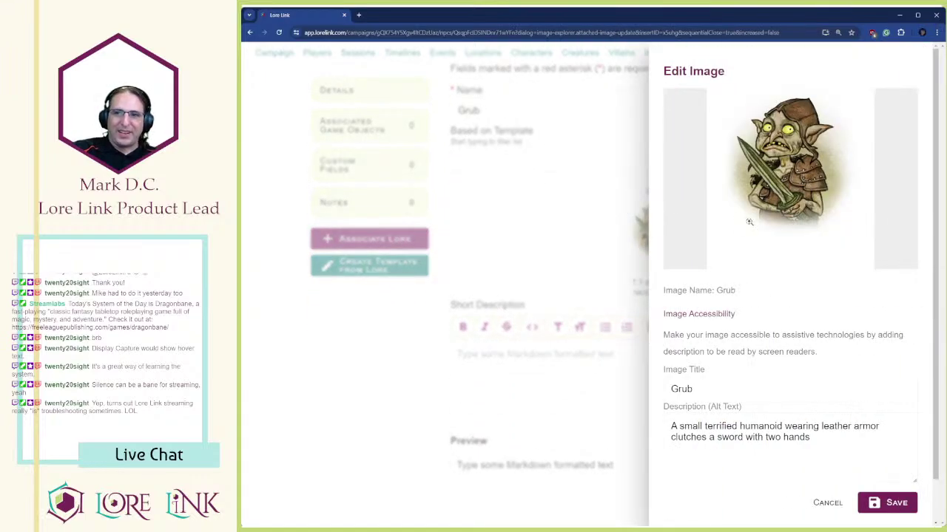
pyautogui.scroll(-1, 908, 280)
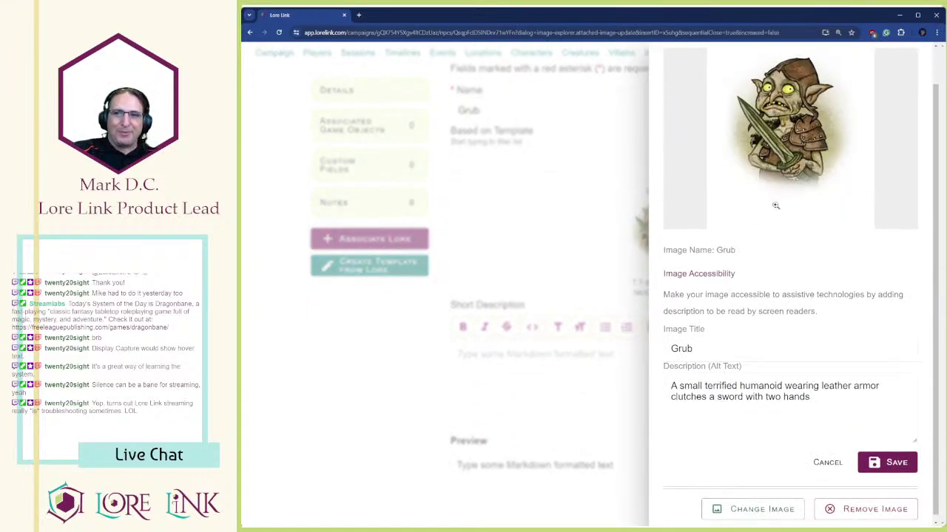
pyautogui.scroll(1, 775, 200)
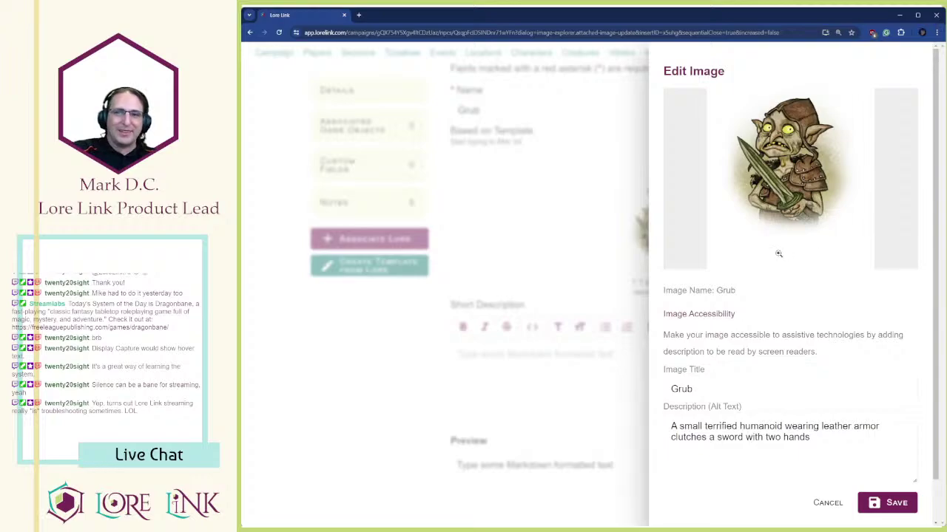
pyautogui.click(253, 391)
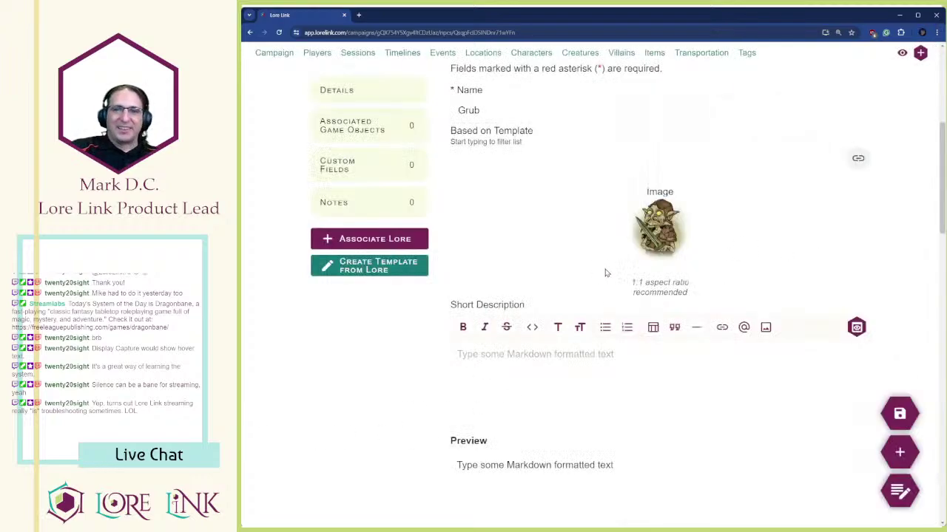
# - Paste the text describing Grub as a pitiful sight into the short description, and cut it out again for reuse
pyautogui.scroll(-3, 501, 186)
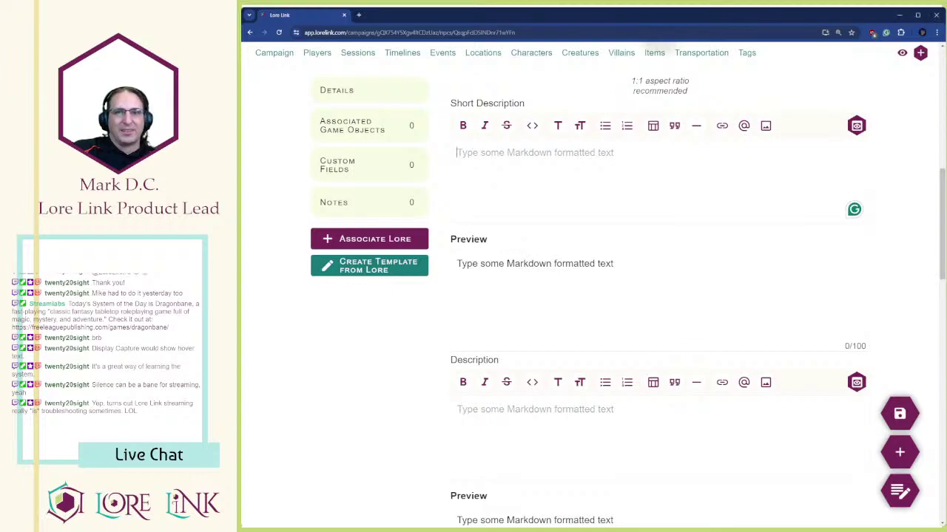
pyautogui.write('Grub the goblin is a pitiful sight: dirty, wildeyed, and panting hysterically. He wears battered and broken leather armor and reeks of fear and goblin bodily fluids.')
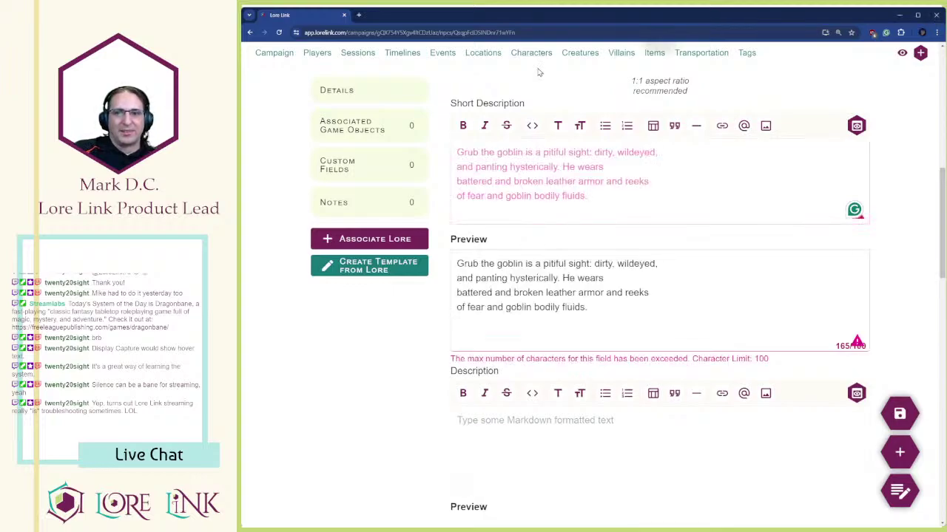
pyautogui.press('BackSpace')
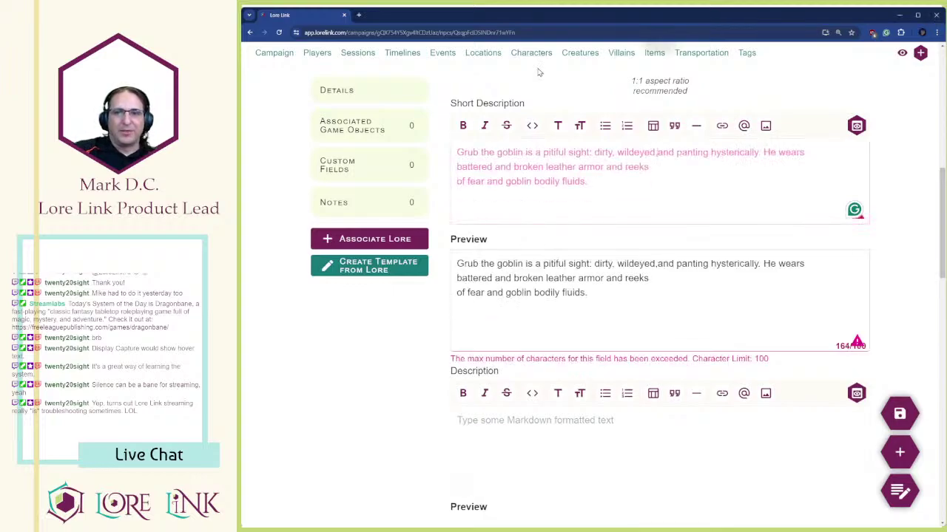
pyautogui.hotkey('ctrl', 'a')
pyautogui.hotkey('ctrl', 'c')
pyautogui.press('BackSpace')
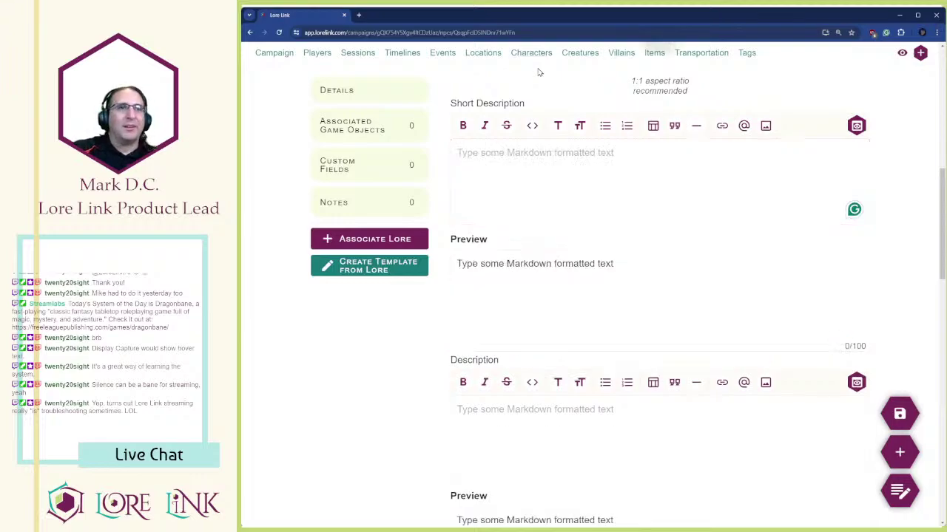
# - Enter "Pitiful Goblin" as Grub's short description
pyautogui.write('Gob')
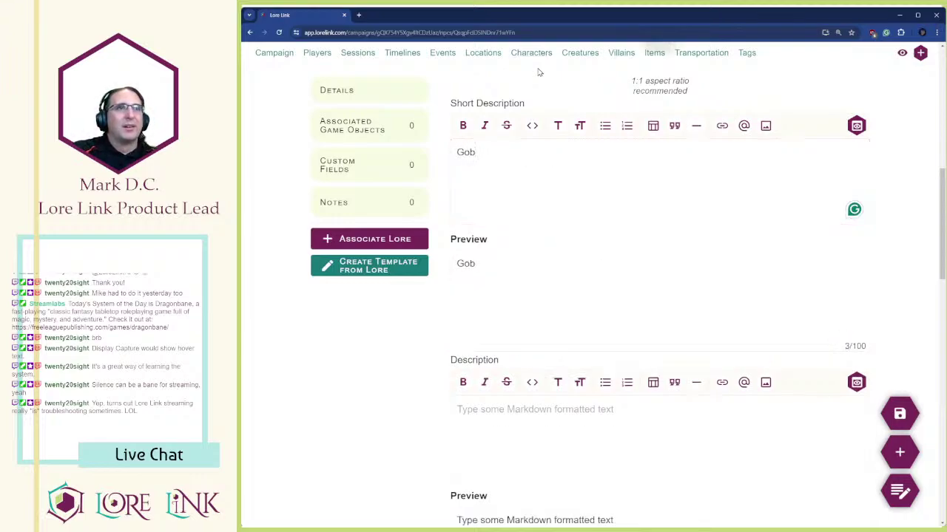
pyautogui.press('BackSpace')
pyautogui.press('BackSpace')
pyautogui.press('BackSpace')
pyautogui.write('Pitiful F')
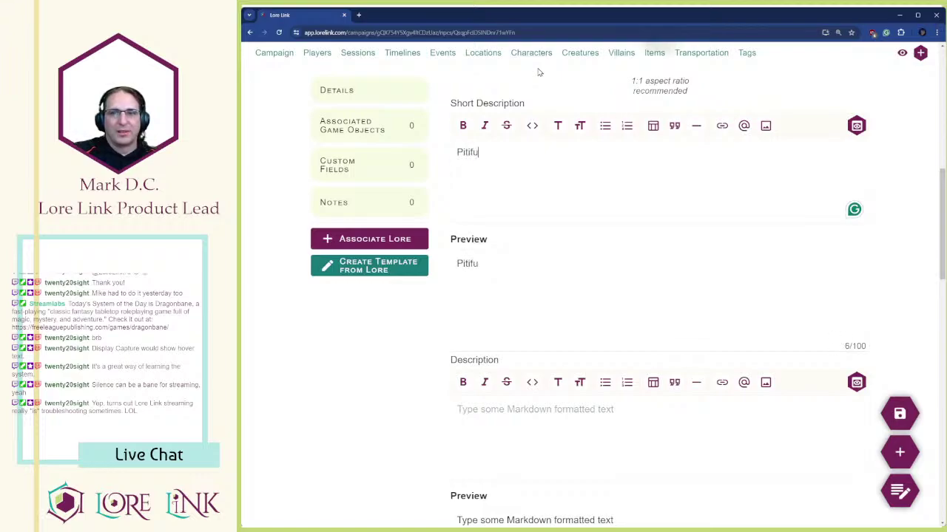
pyautogui.press('BackSpace')
pyautogui.write('Goblin')
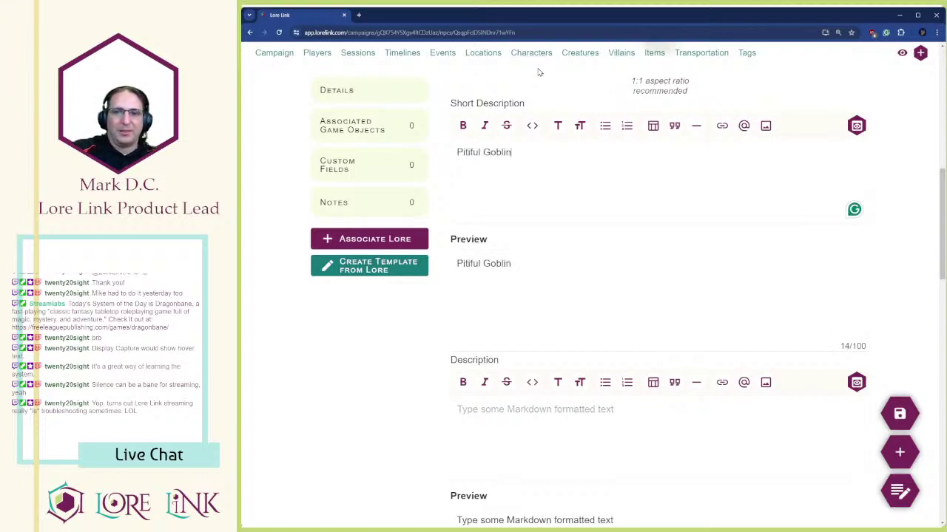
# - Paste the pitiful-sight text into Grub's full description, remove its stray line breaks, and save the character
pyautogui.click(632, 427)
pyautogui.hotkey('ctrl', 'v')
pyautogui.scroll(-2, 631, 316)
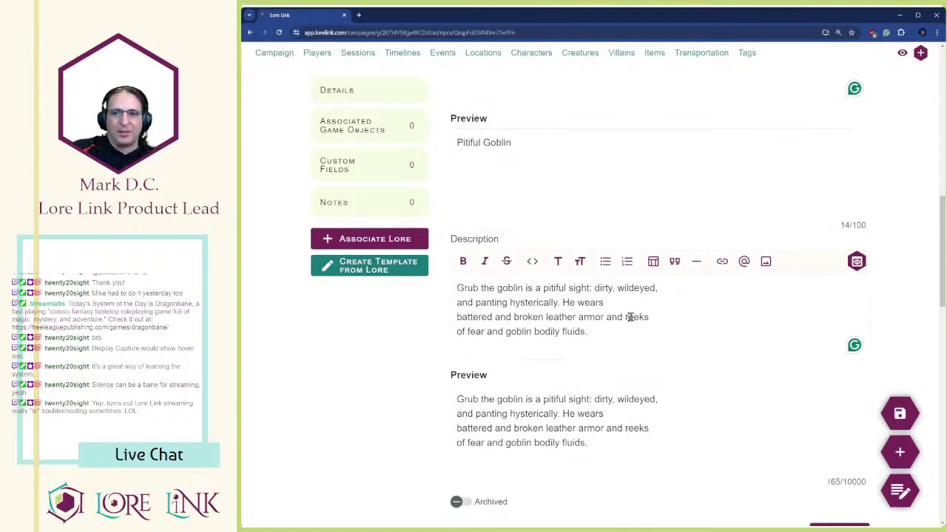
pyautogui.press('Up')
pyautogui.press('BackSpace')
pyautogui.press('BackSpace')
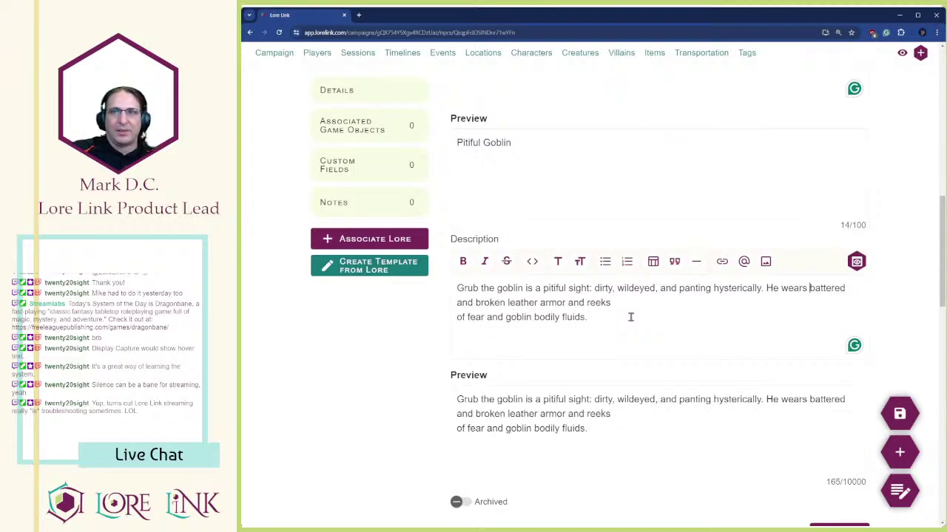
pyautogui.press('BackSpace')
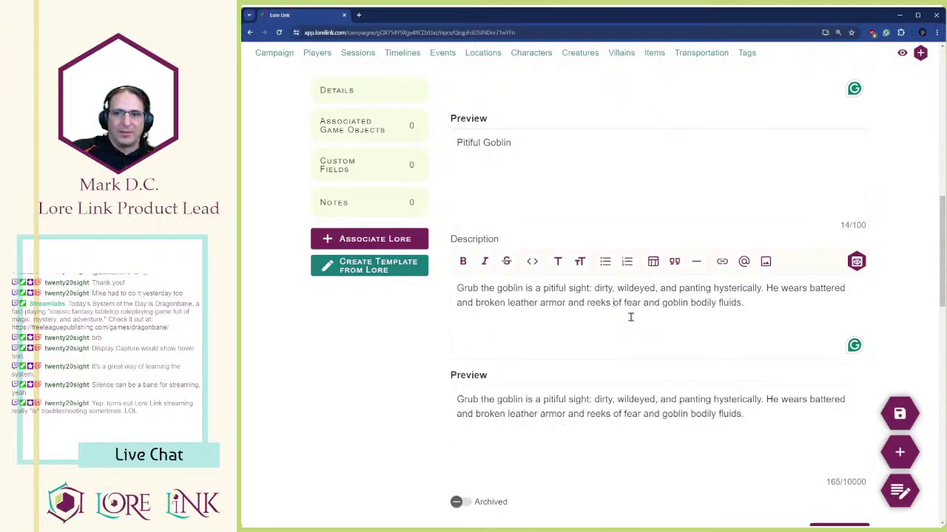
pyautogui.click(900, 414)
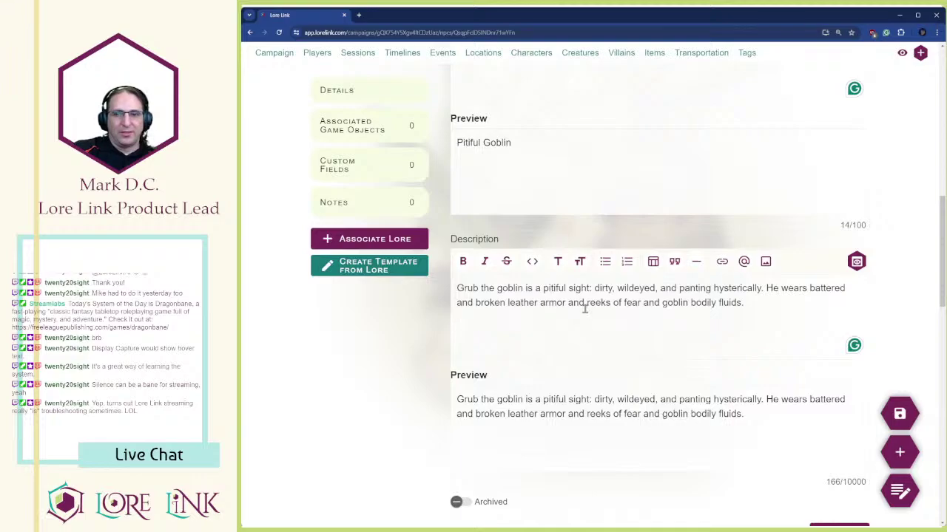
# - Add Grub's stats to the description: Movement 12, Damage Bonus —, Leather armor (1), HP 9, Awareness 10, Evade 12, Sneaking 14, short sword 12/D10, shortbow 10/D10
pyautogui.write('Movement: 12 Damage Bonus: — Armor: Leather (1) HP: 9 Skills: Awareness 10, Evade 12, Sneaking 14 Weapons: Short sword (skill level 12, damage D10), shortbow (skill level 10, damage D10)')
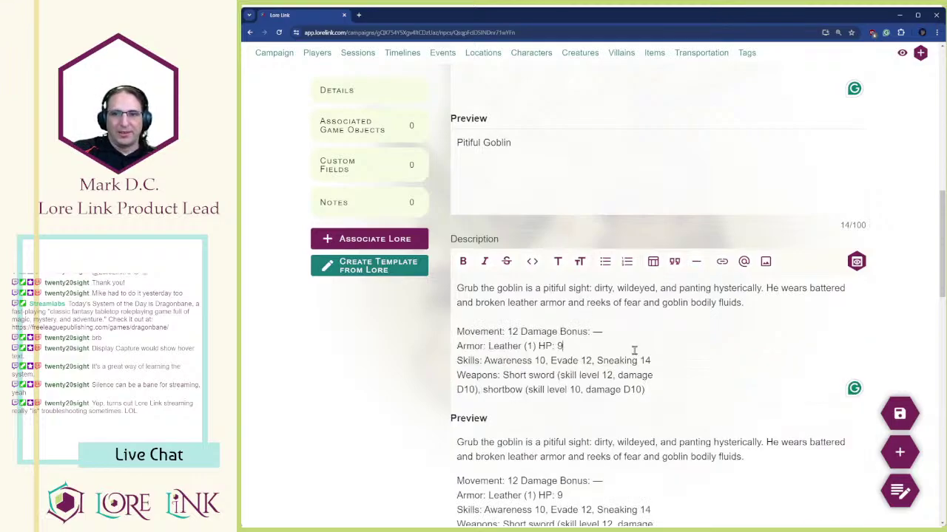
# - Bold the Movement and Damage Bonus labels in Grub's stat block
pyautogui.hotkey('ctrl', 'shift', 'Right')
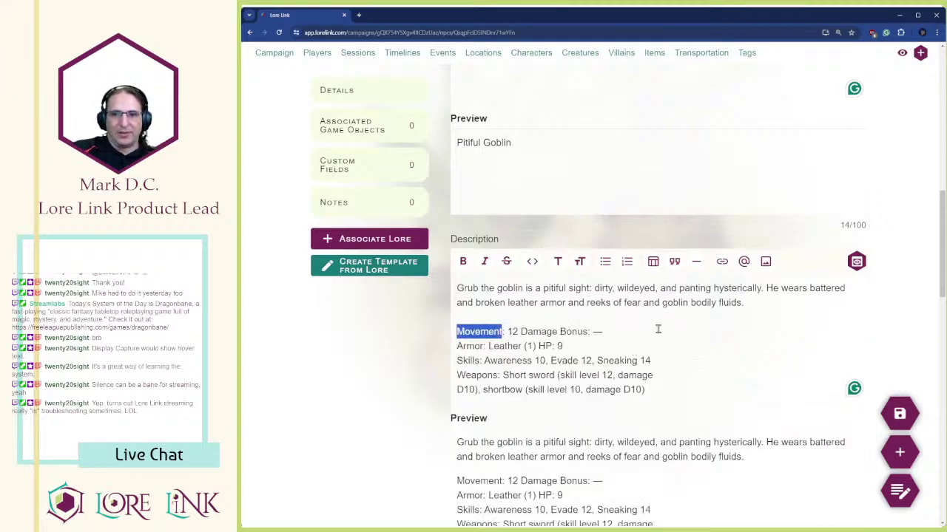
pyautogui.hotkey('ctrl', 'b')
pyautogui.hotkey('ctrl', 'Right')
pyautogui.hotkey('ctrl', 'Right')
pyautogui.hotkey('ctrl', 'Right')
pyautogui.hotkey('ctrl', 'shift', 'Left')
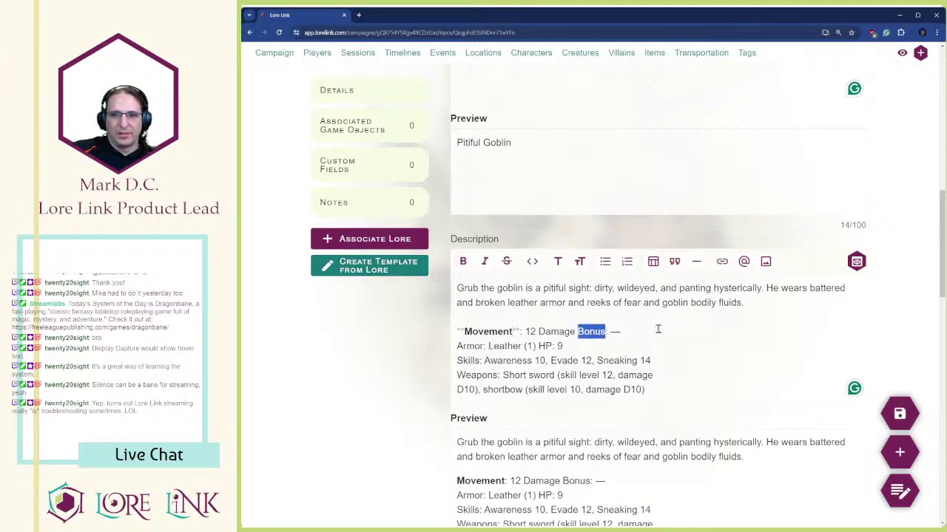
pyautogui.hotkey('ctrl', 'b')
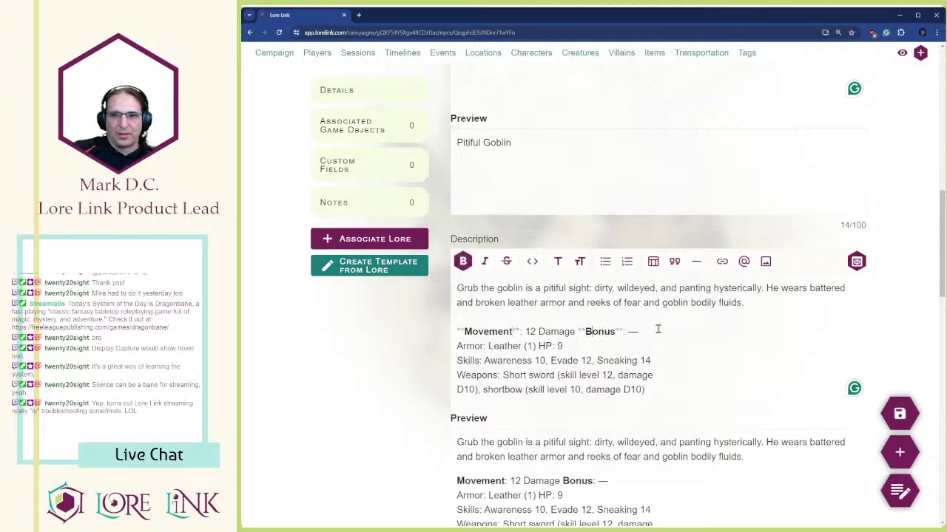
pyautogui.hotkey('ctrl', 'b')
pyautogui.hotkey('ctrl', 'Left')
pyautogui.write('**')
# - Bold the Armor and Skills labels in Grub's stat block with Markdown asterisks
pyautogui.press('Down')
pyautogui.press('Home')
pyautogui.write('****')
pyautogui.press('Down')
pyautogui.press('Home')
pyautogui.write('**')
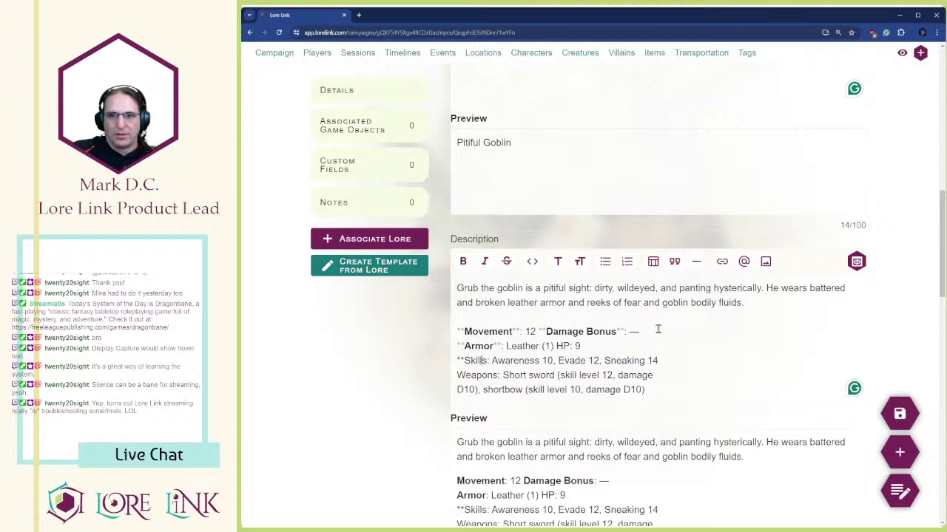
pyautogui.write('**')
pyautogui.press('Right')
pyautogui.press('Right')
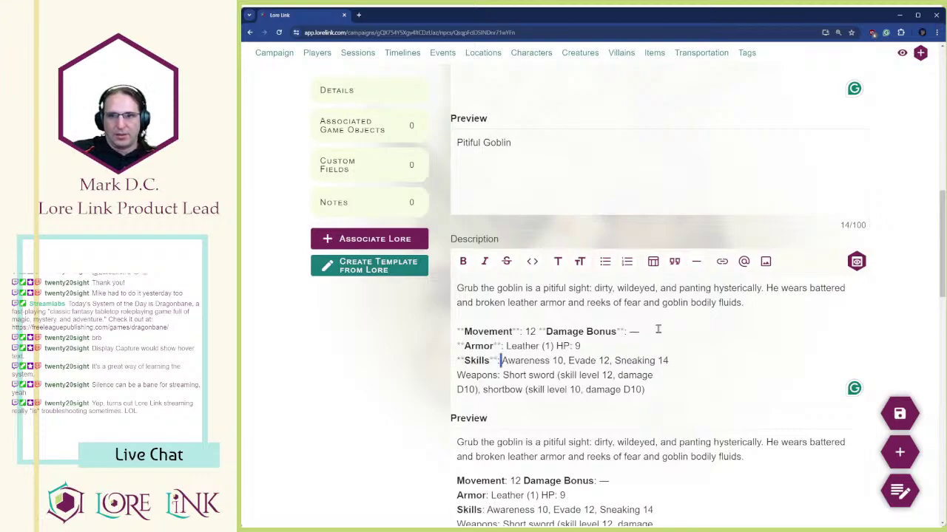
# - Italicize the skill names Awareness, Evade and Sneaking in Grub's Skills line
pyautogui.hotkey('ctrl', 'shift', 'Right')
pyautogui.write('**')
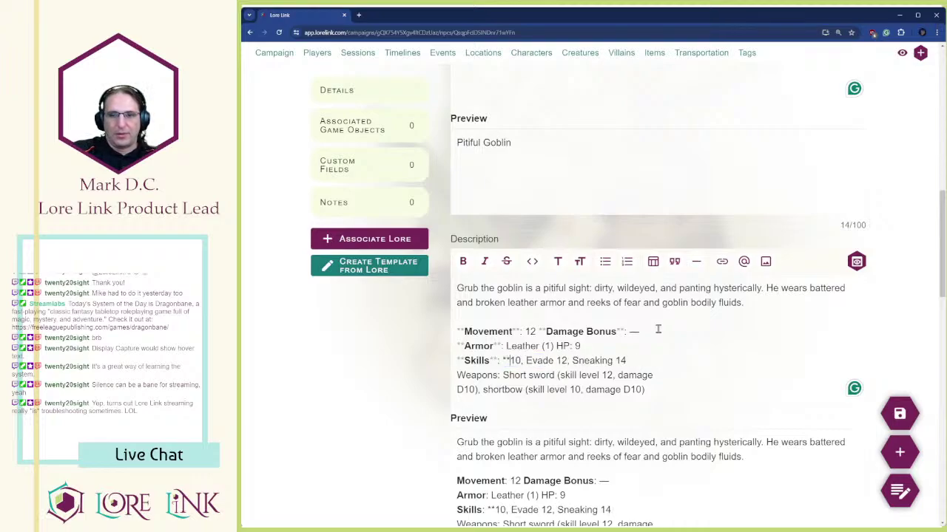
pyautogui.press('BackSpace')
pyautogui.write('Awareness*')
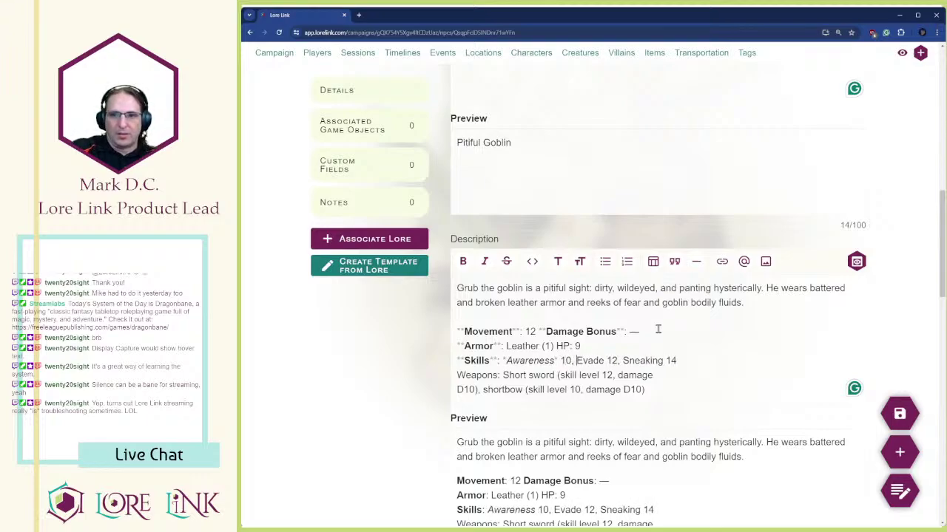
pyautogui.hotkey('ctrl', 'shift', 'Right')
pyautogui.hotkey('ctrl', 'i')
pyautogui.press('Right')
pyautogui.press('Right')
pyautogui.press('Right')
pyautogui.press('Right')
pyautogui.hotkey('ctrl', 'shift', 'Right')
pyautogui.hotkey('ctrl', 'i')
# - Bold the Weapons label in Grub's stat block
pyautogui.press('Down')
pyautogui.press('Home')
pyautogui.hotkey('ctrl', 'shift', 'Right')
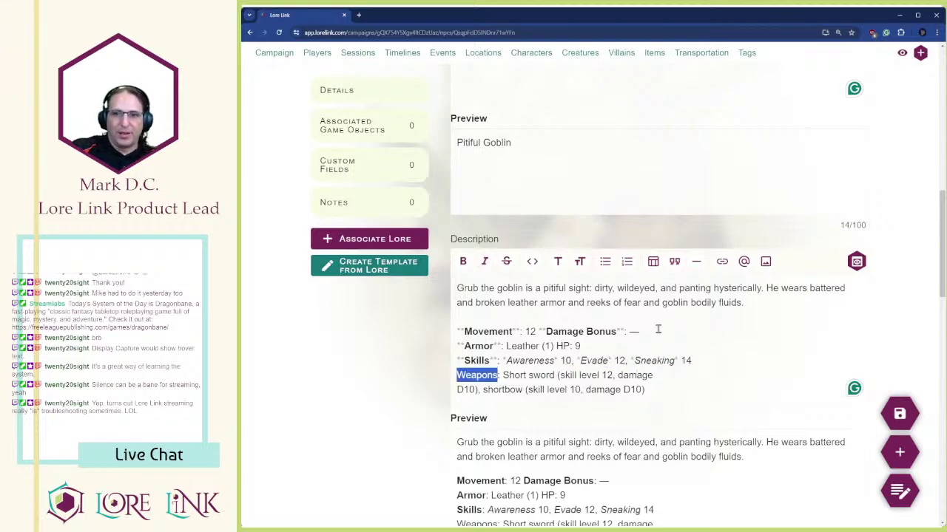
pyautogui.press('Right')
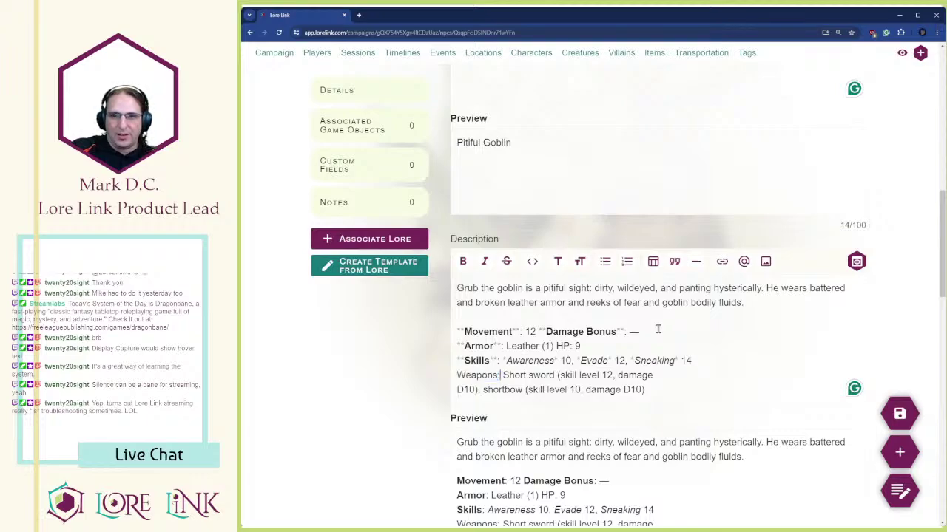
pyautogui.hotkey('ctrl', 'shift', 'Right')
pyautogui.hotkey('ctrl', 'b')
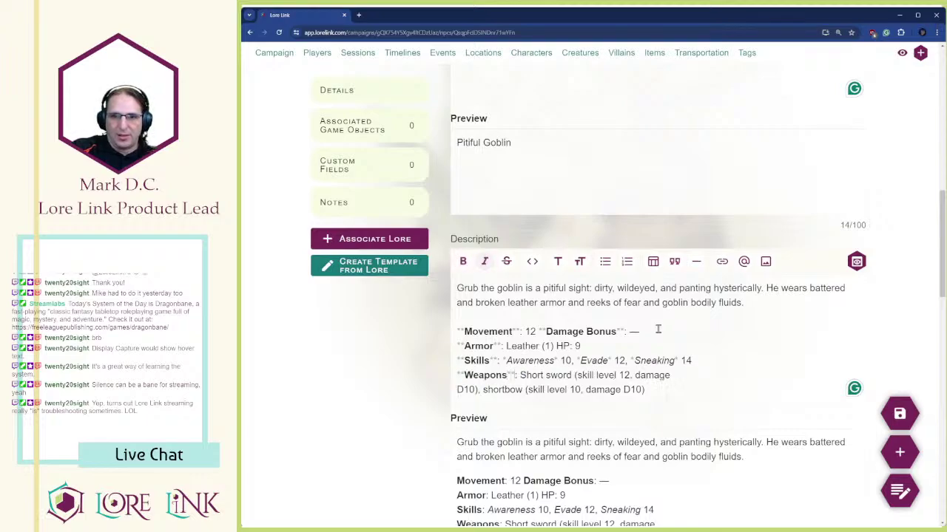
# - Put Short sword and a capitalized Shortbow on separate lines beneath the Weapons label, and save the character
pyautogui.press('Return')
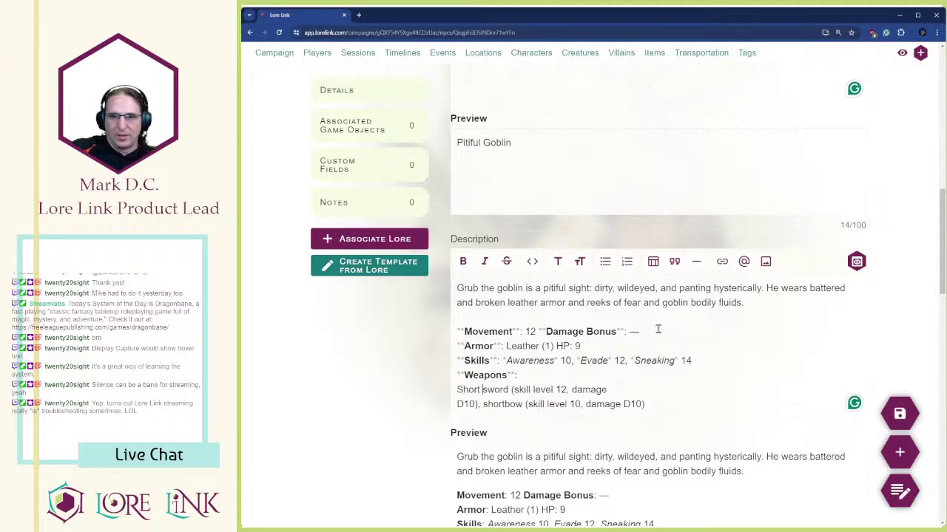
pyautogui.press('BackSpace')
pyautogui.press('Right')
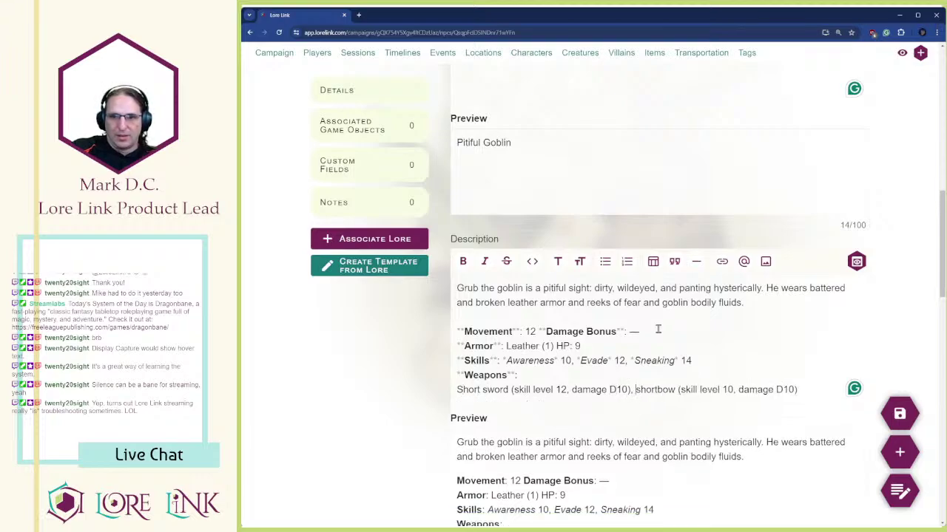
pyautogui.press('Return')
pyautogui.press('BackSpace')
pyautogui.write('S')
pyautogui.press('Right')
pyautogui.press('Right')
pyautogui.press('Right')
pyautogui.press('Right')
pyautogui.press('Right')
pyautogui.press('Right')
pyautogui.press('Right')
pyautogui.press('Right')
pyautogui.press('Right')
pyautogui.press('Right')
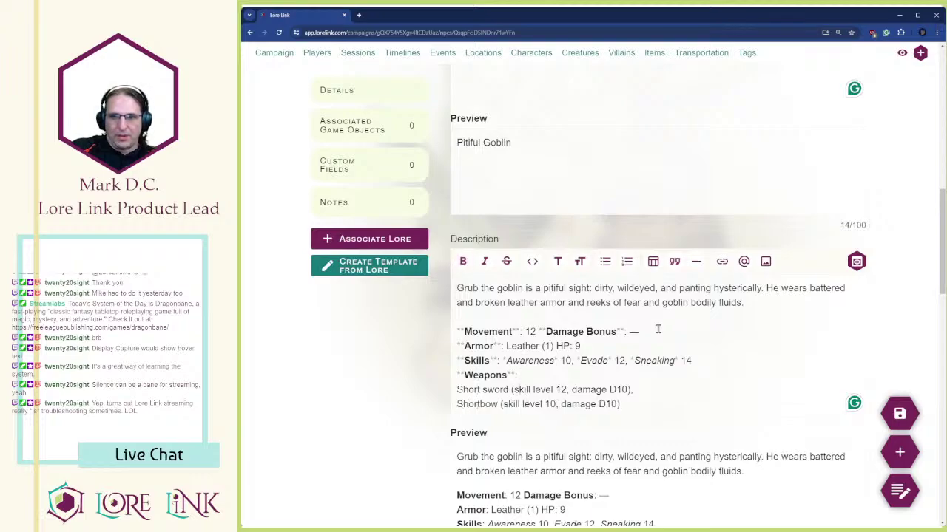
pyautogui.press('Down')
pyautogui.press('End')
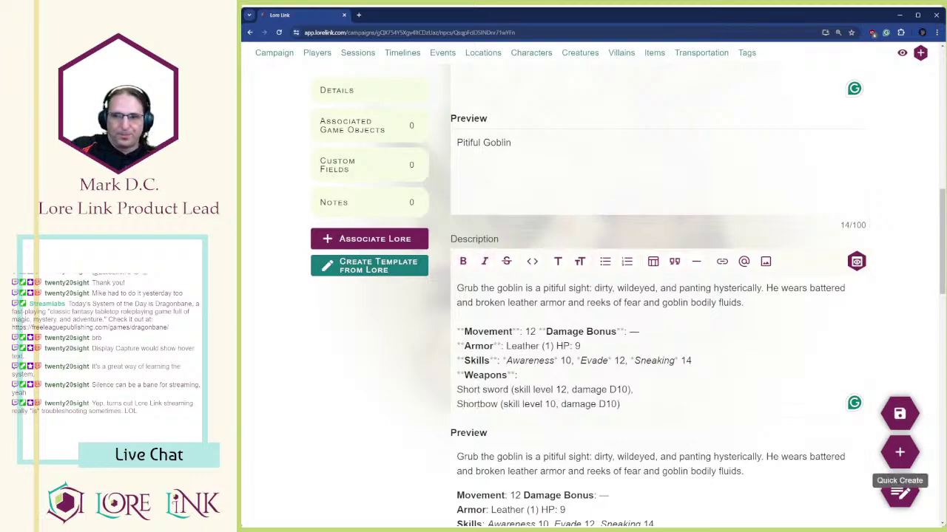
pyautogui.click(902, 412)
pyautogui.scroll(-3, 722, 144)
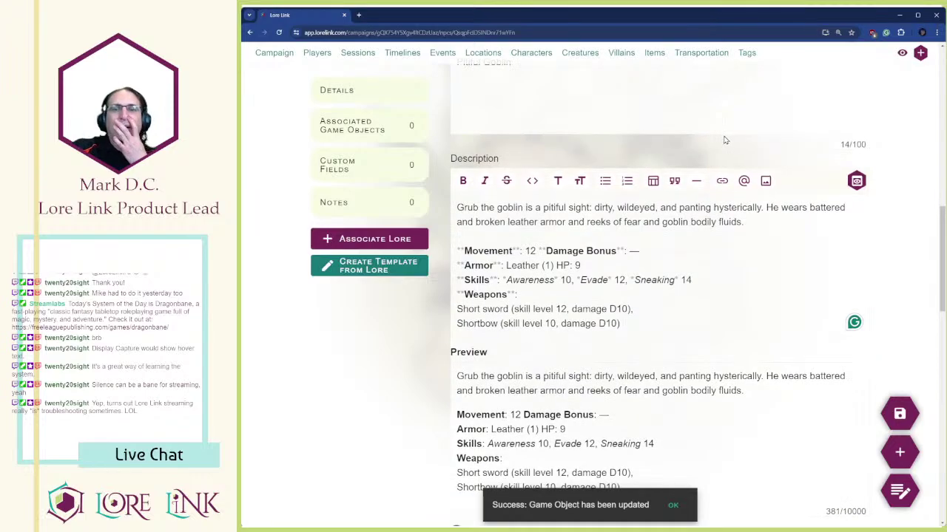
# - Start a new custom field for Grub named Movement, with the description Distance in Meters
pyautogui.scroll(-2, 575, 269)
pyautogui.scroll(3, 473, 199)
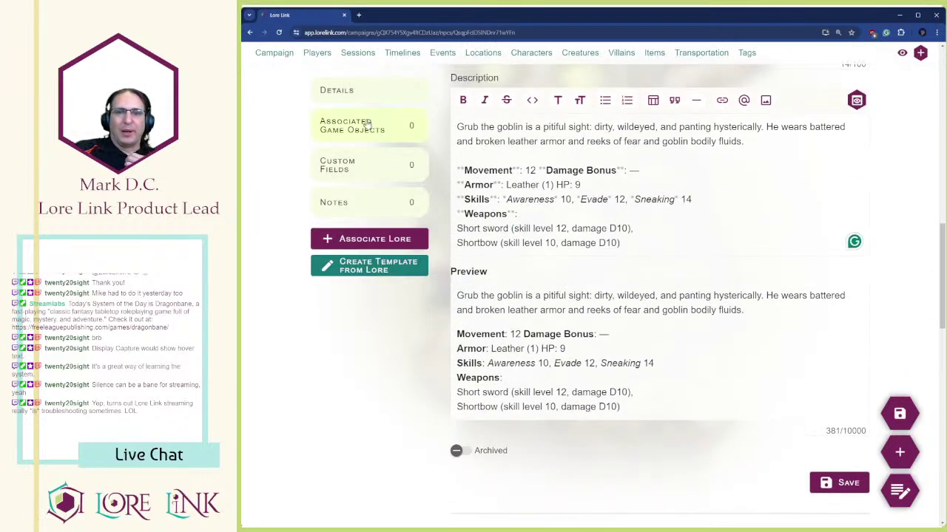
pyautogui.click(363, 169)
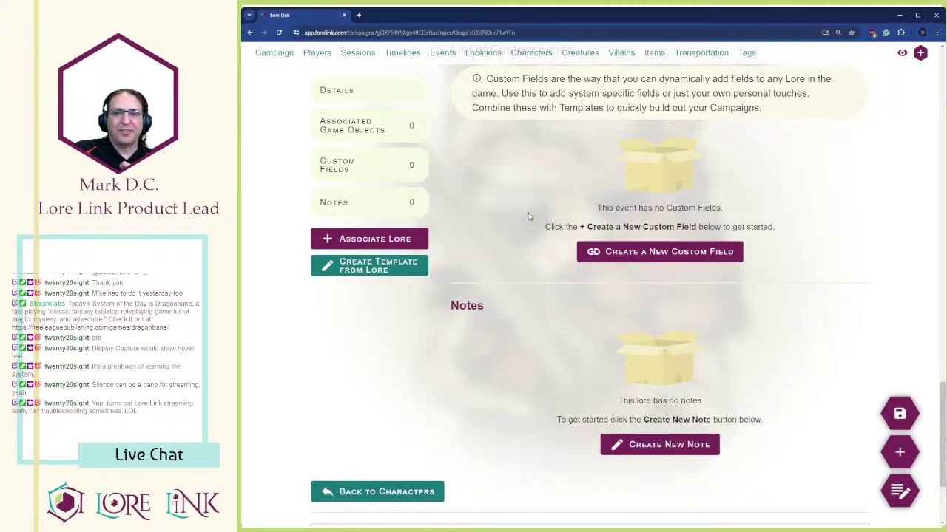
pyautogui.scroll(3, 518, 296)
pyautogui.scroll(-3, 511, 323)
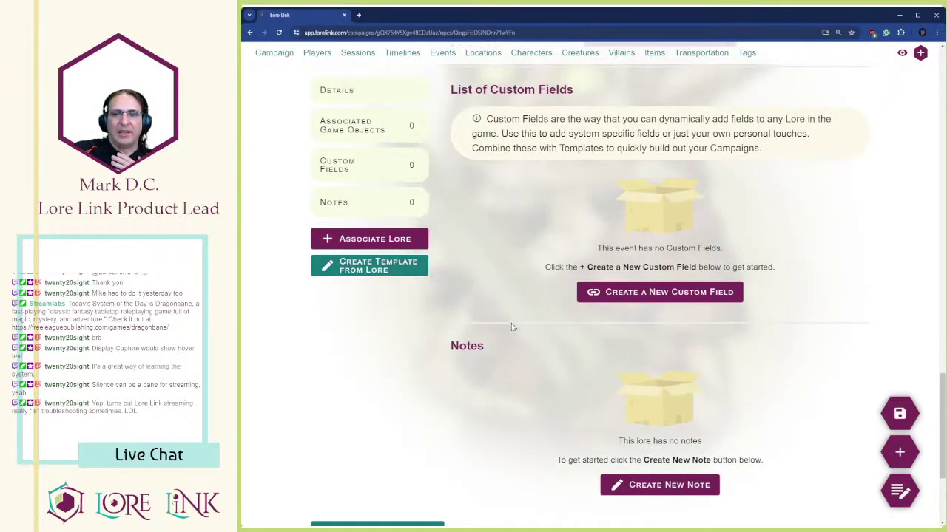
pyautogui.click(643, 293)
pyautogui.click(746, 169)
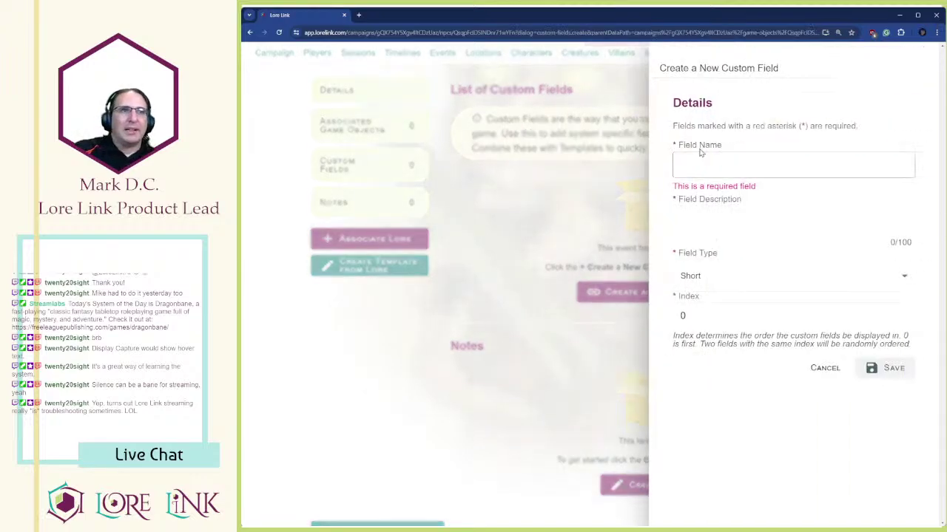
pyautogui.write('Movement')
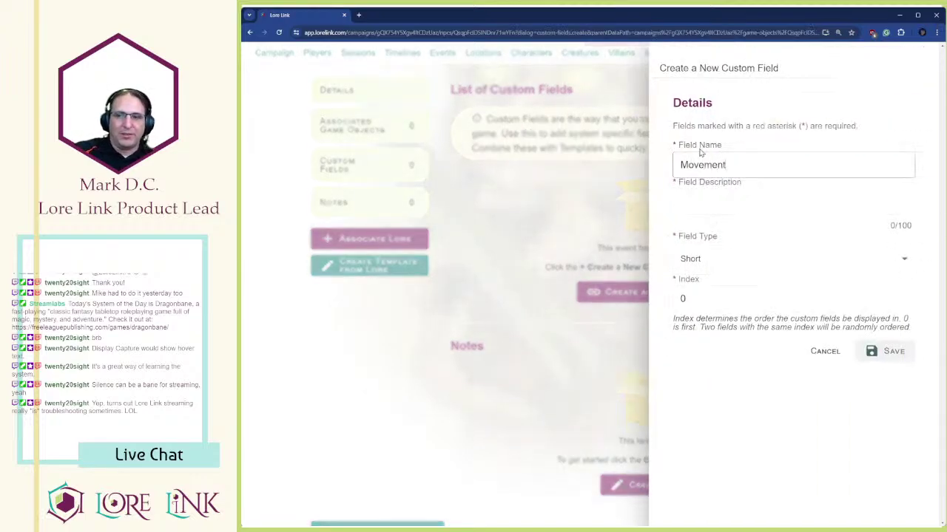
pyautogui.click(761, 201)
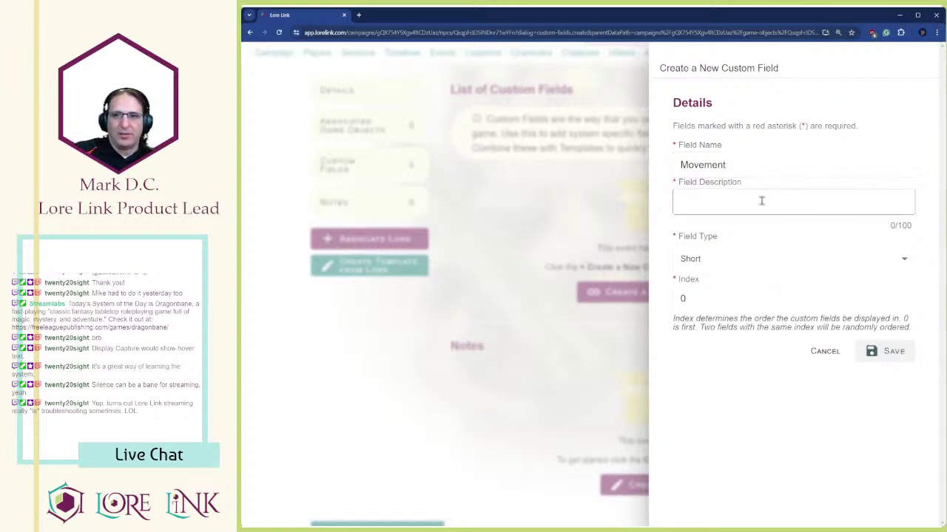
pyautogui.write('Distanc')
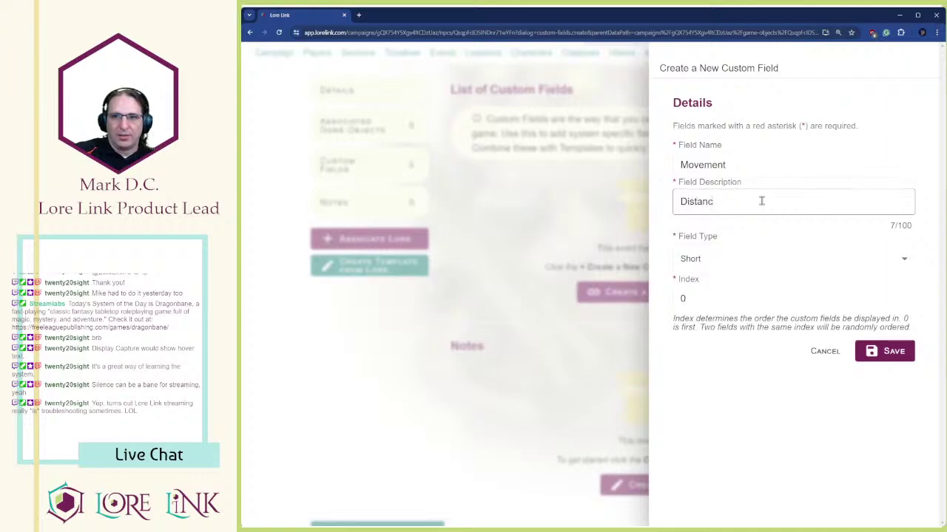
pyautogui.write('e in Meters')
# - Set the Movement field's type to Number, save it and update the character form with it
pyautogui.click(744, 264)
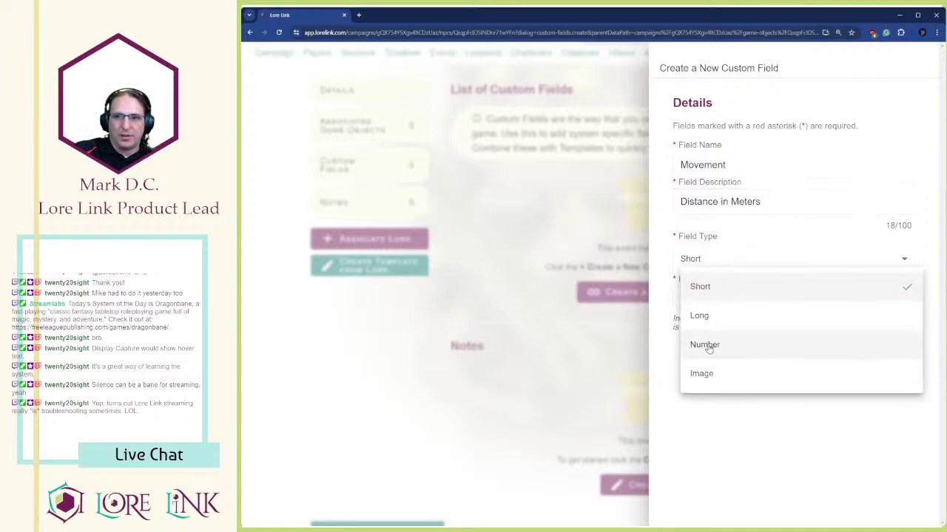
pyautogui.click(707, 345)
pyautogui.click(889, 360)
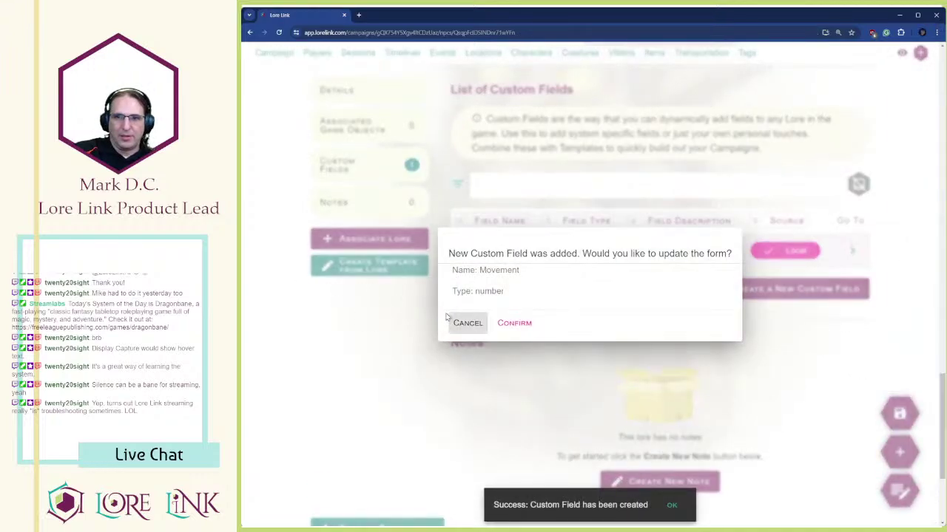
pyautogui.click(514, 323)
# - Start another custom field named Ferocity, with the description Number of Actions per Round
pyautogui.click(836, 362)
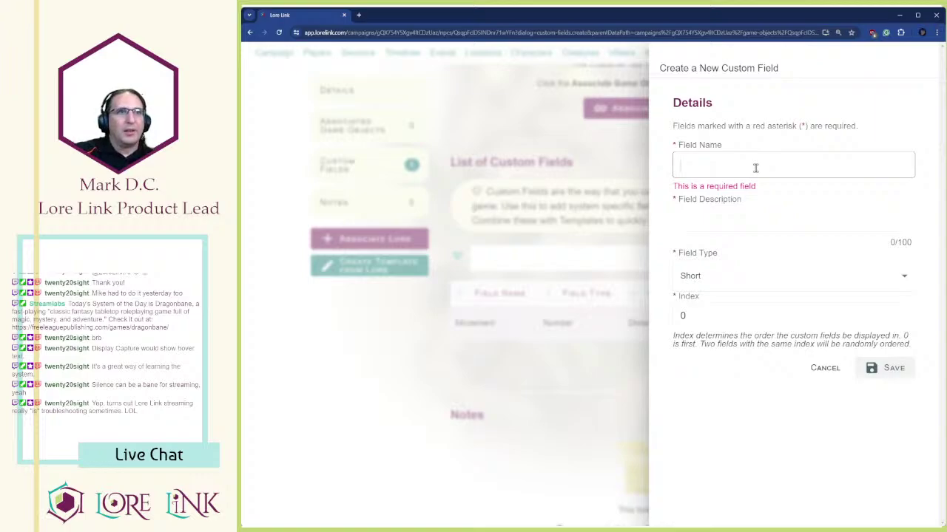
pyautogui.write('D')
pyautogui.press('BackSpace')
pyautogui.write('Ferocity')
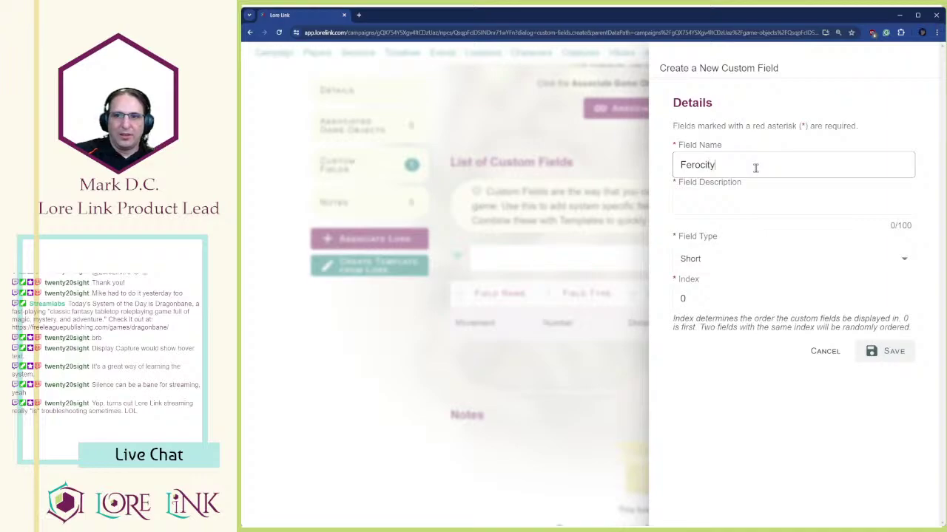
pyautogui.press('Tab')
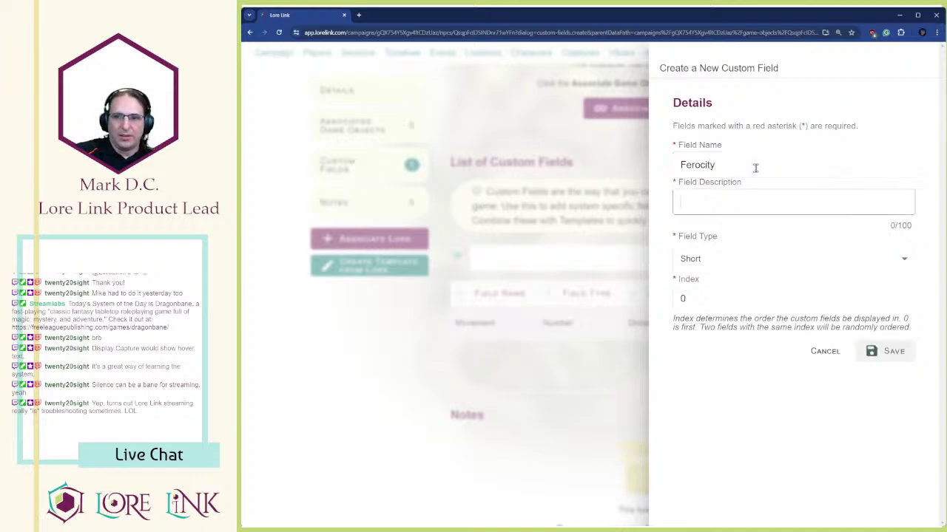
pyautogui.write('Number of Actions per Round')
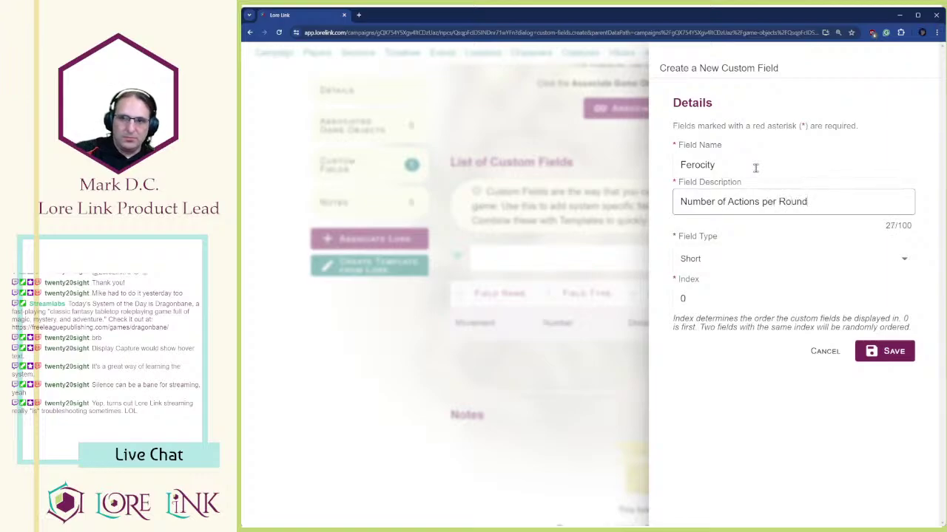
# - Give the Ferocity field the Number type and index 1, save it and update the form
pyautogui.click(714, 258)
pyautogui.click(704, 343)
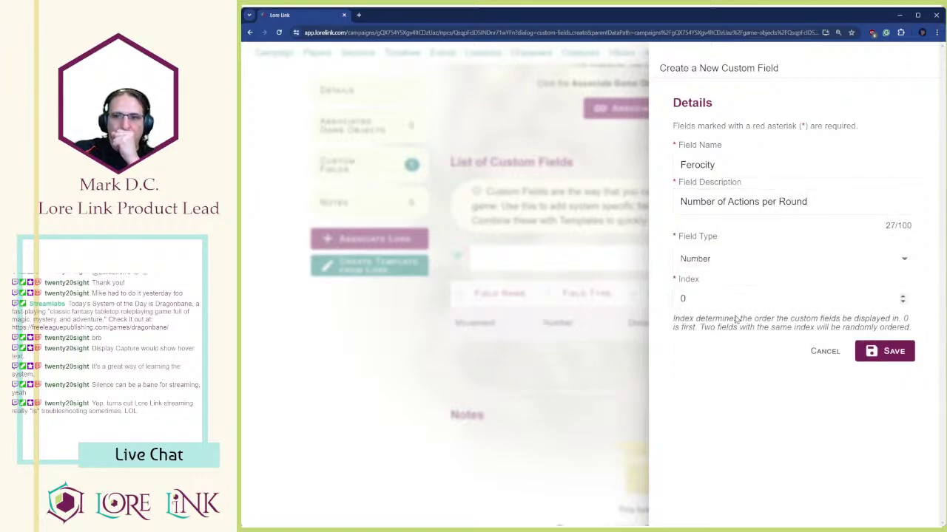
pyautogui.press('Up')
pyautogui.click(885, 351)
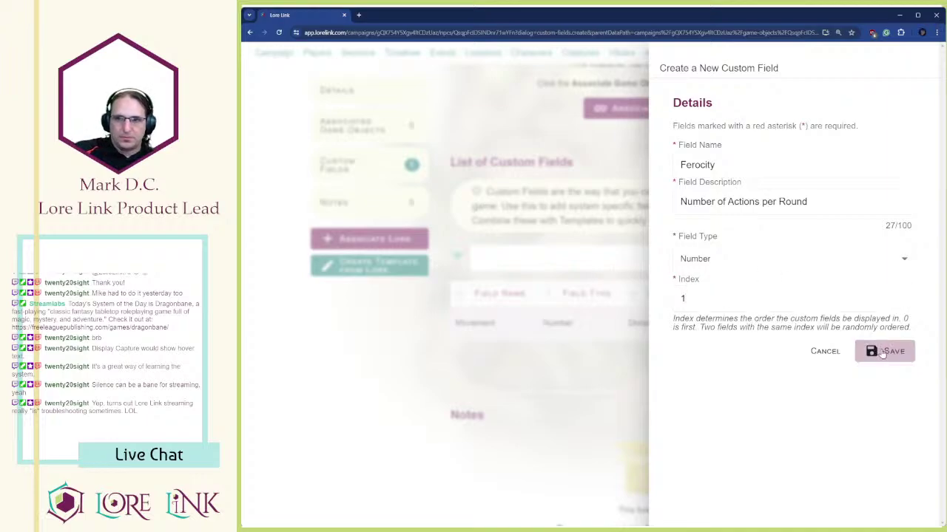
pyautogui.click(522, 323)
# - Create a Short custom field named Armor with the description Type and Amount, and update the form with it
pyautogui.scroll(-2, 685, 274)
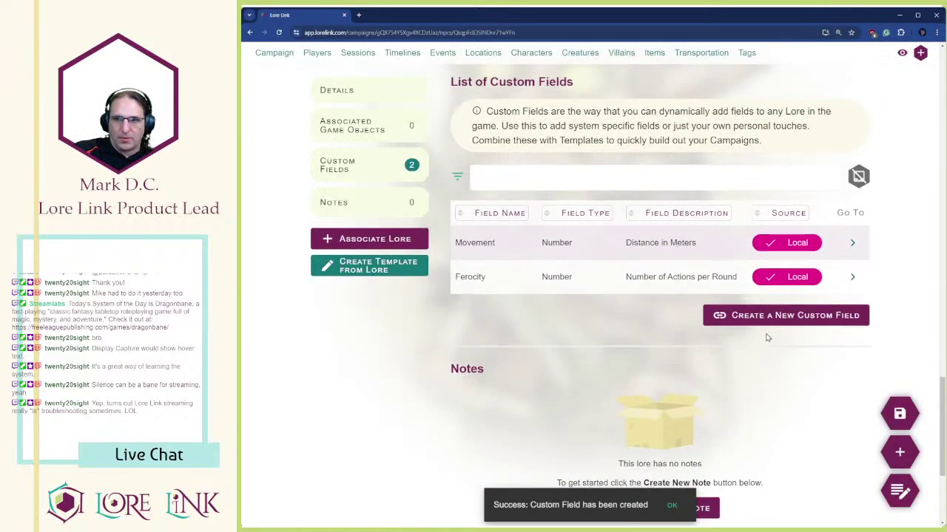
pyautogui.click(747, 318)
pyautogui.click(718, 165)
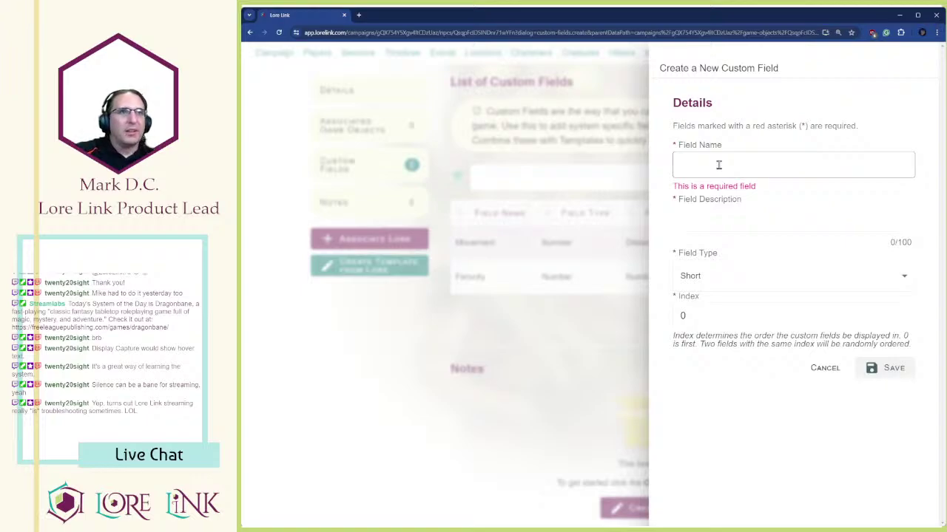
pyautogui.write('Armor')
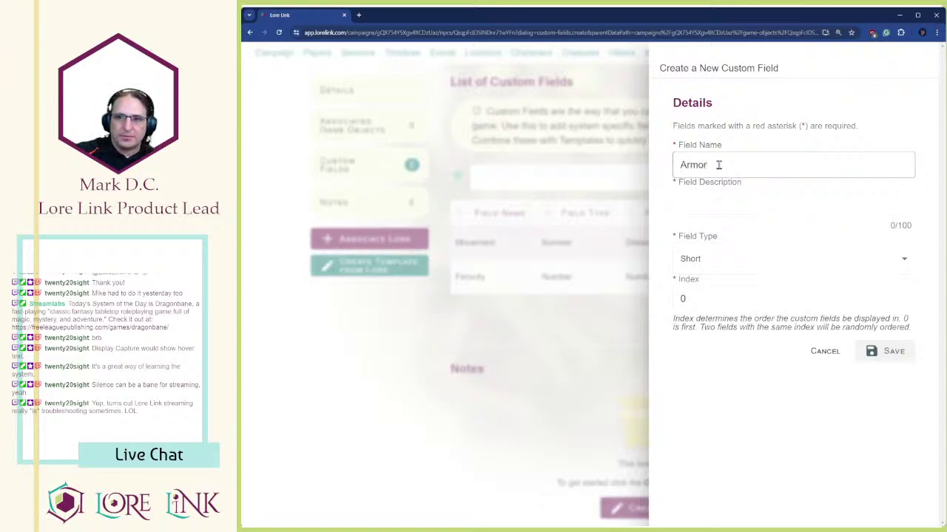
pyautogui.click(729, 198)
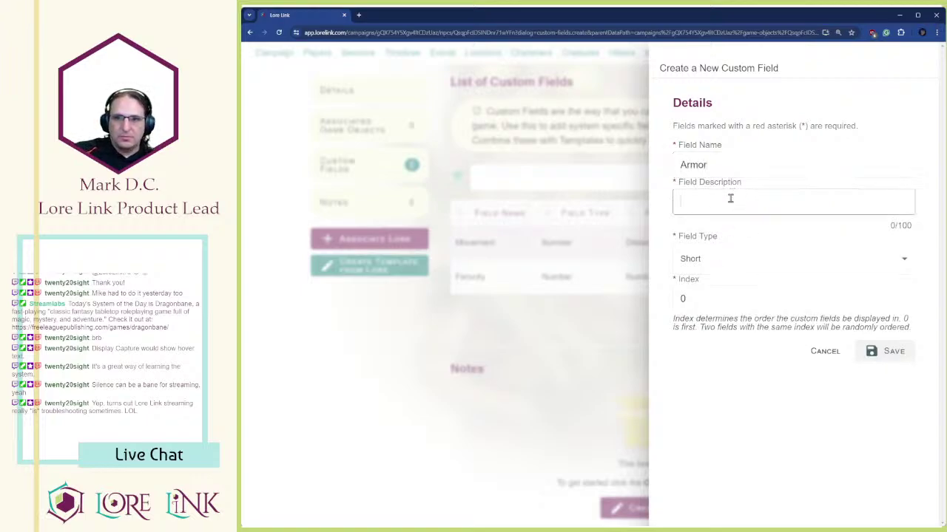
pyautogui.write('Type an')
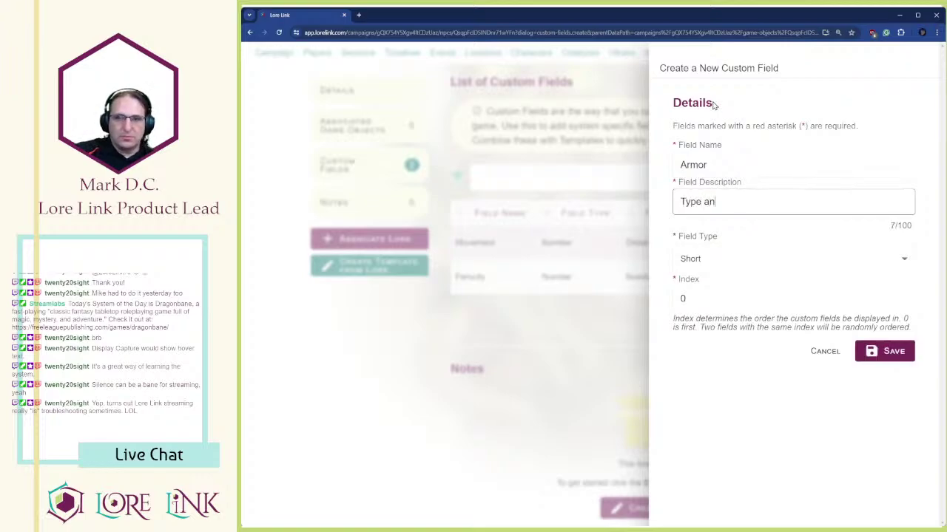
pyautogui.write('d Amoun')
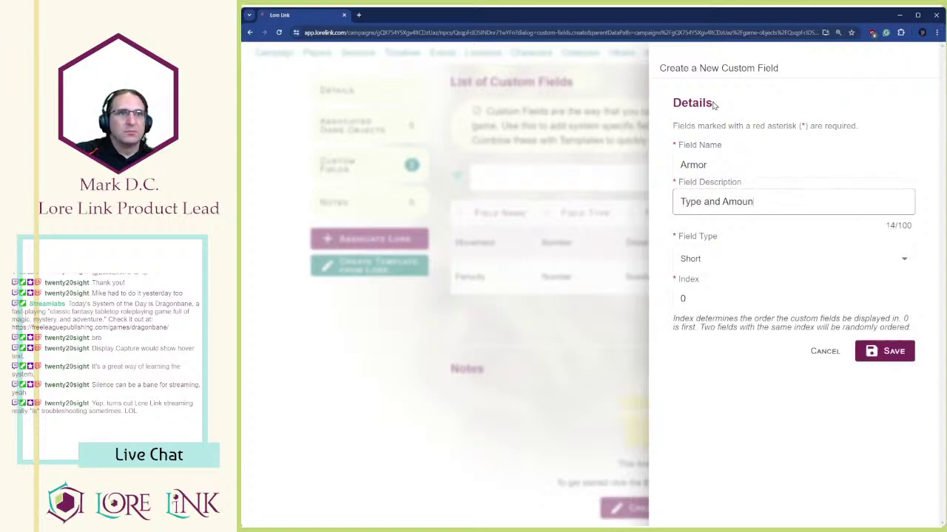
pyautogui.write('t')
pyautogui.click(880, 352)
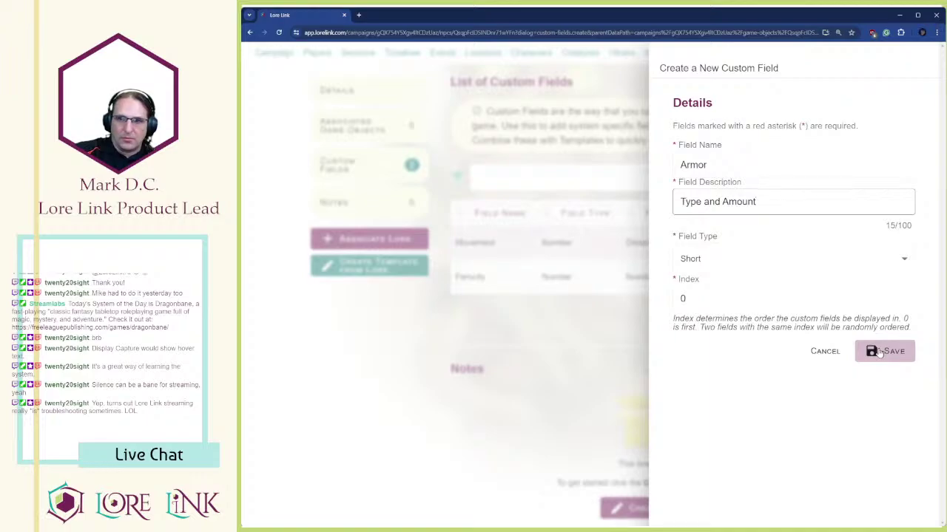
pyautogui.click(515, 323)
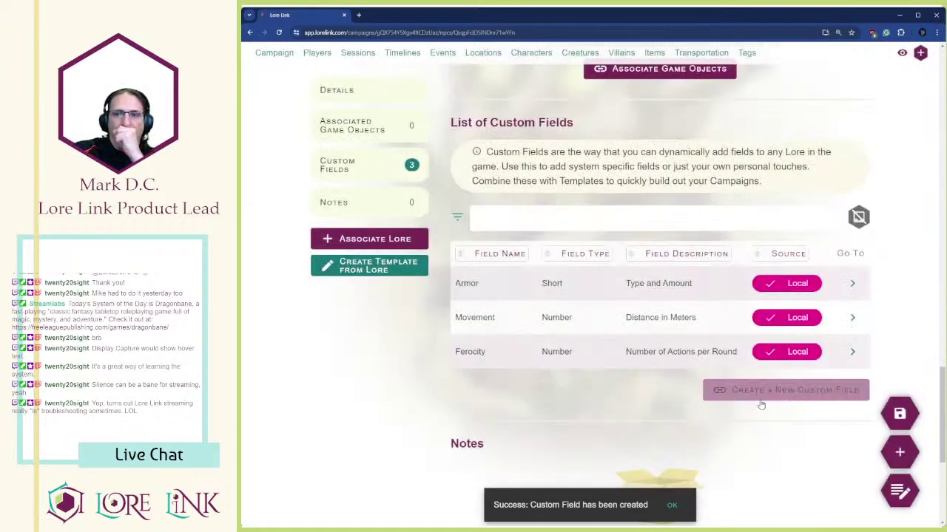
# - Create a Long custom field named Skills at index 3, described as List of Skills, and update the form with it
pyautogui.click(759, 404)
pyautogui.click(703, 169)
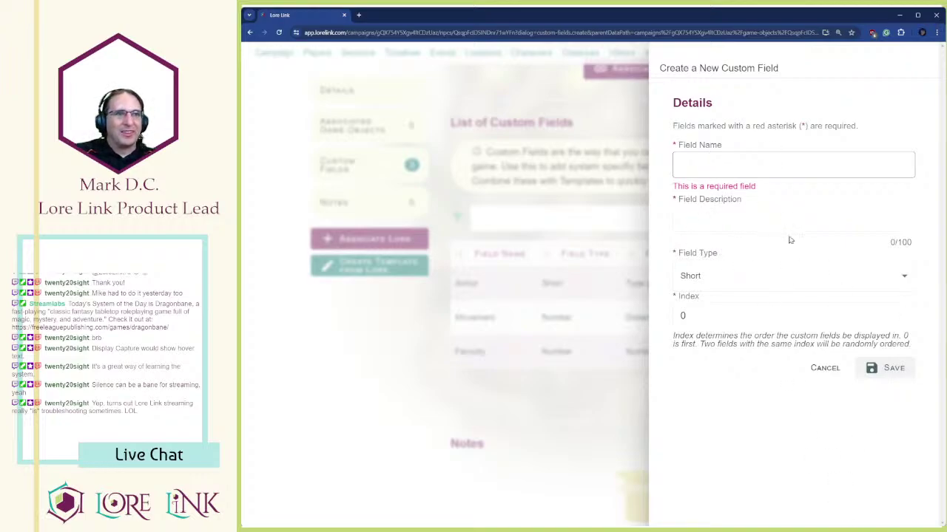
pyautogui.write('Skills')
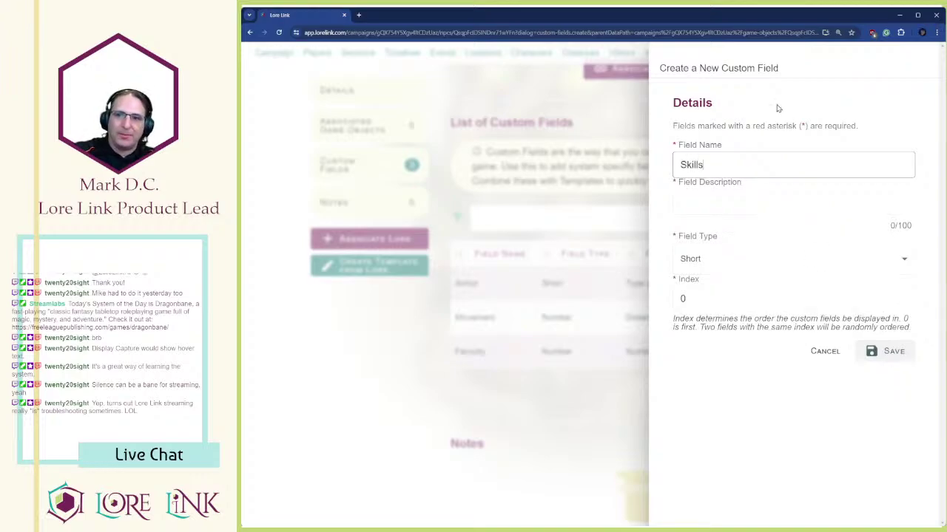
pyautogui.click(777, 268)
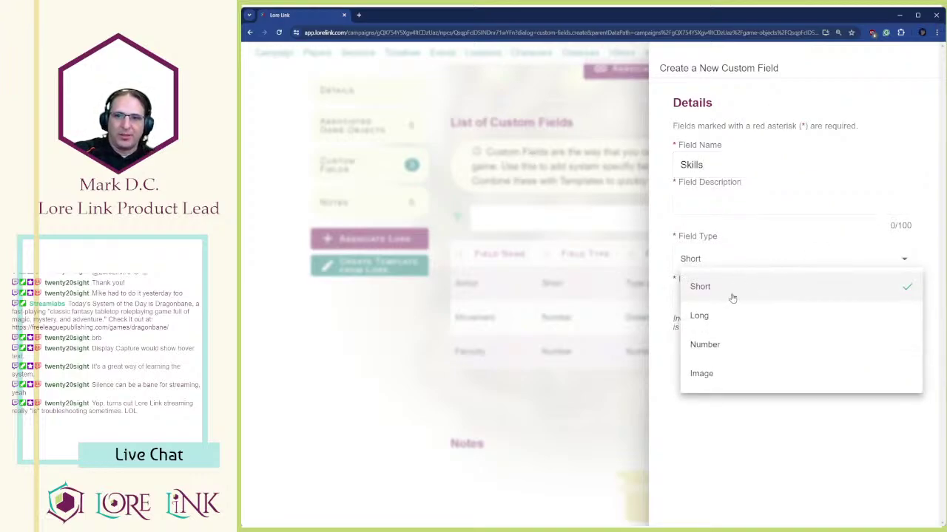
pyautogui.click(728, 316)
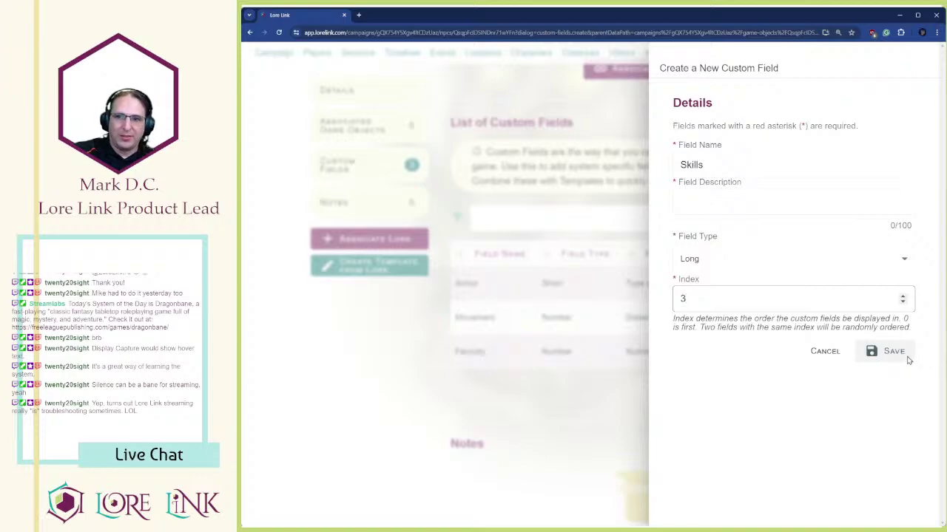
pyautogui.click(752, 198)
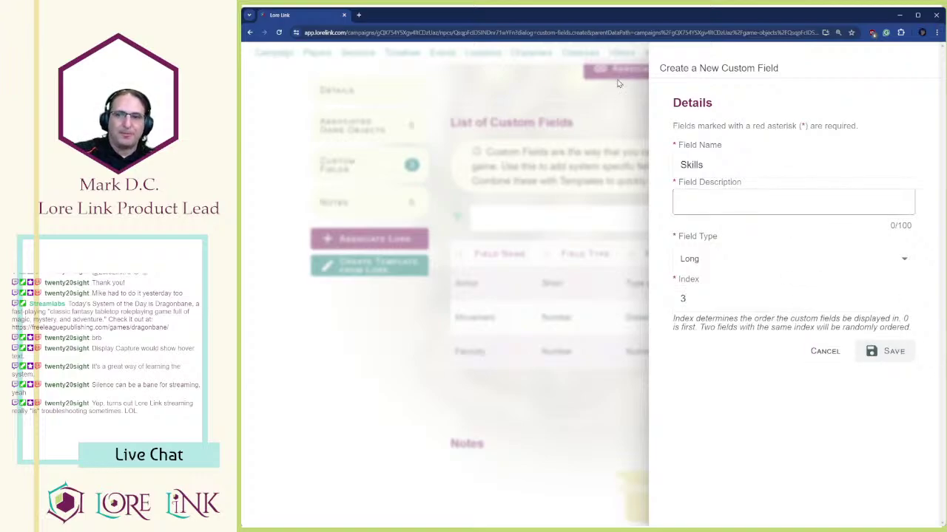
pyautogui.write('List of Skills')
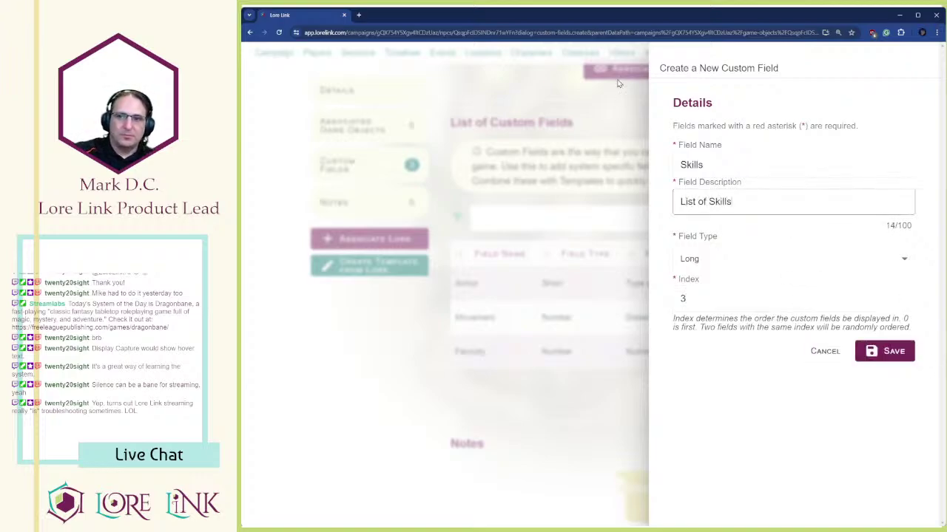
pyautogui.click(895, 352)
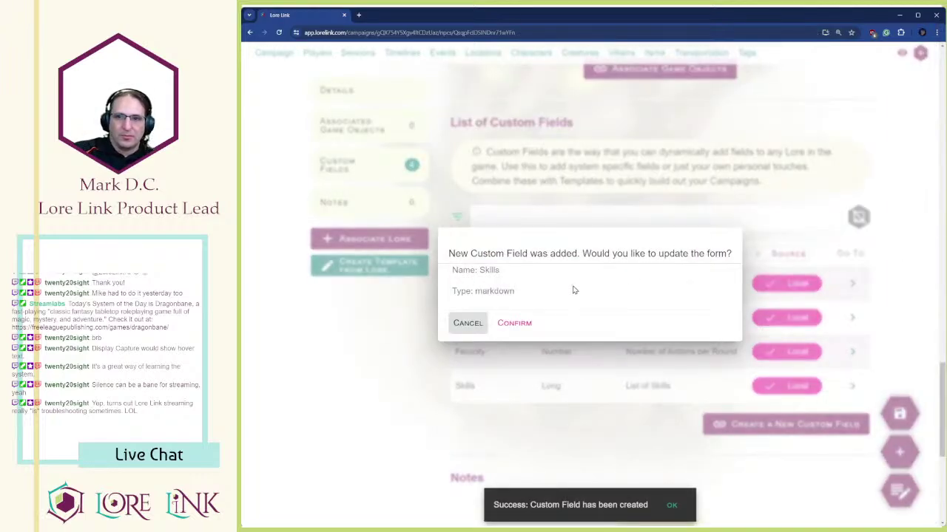
pyautogui.click(514, 324)
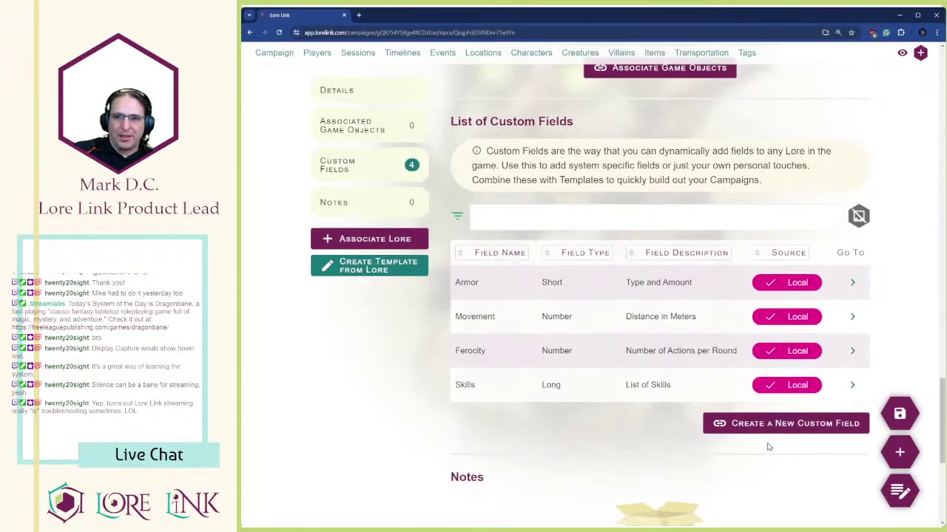
# - Create a Long custom field named Attacks at index 4, described as Random Attack Table, and update the form with it
pyautogui.click(769, 424)
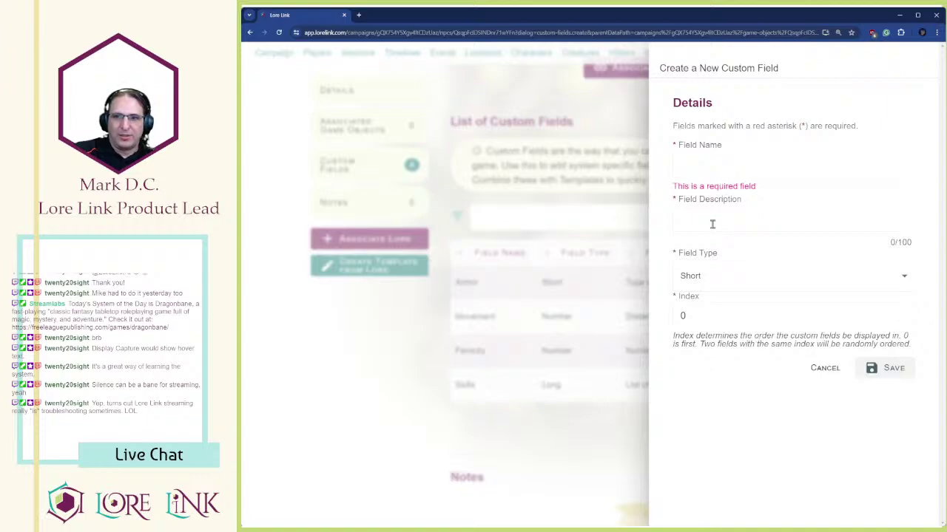
pyautogui.click(715, 157)
pyautogui.write('Attacks')
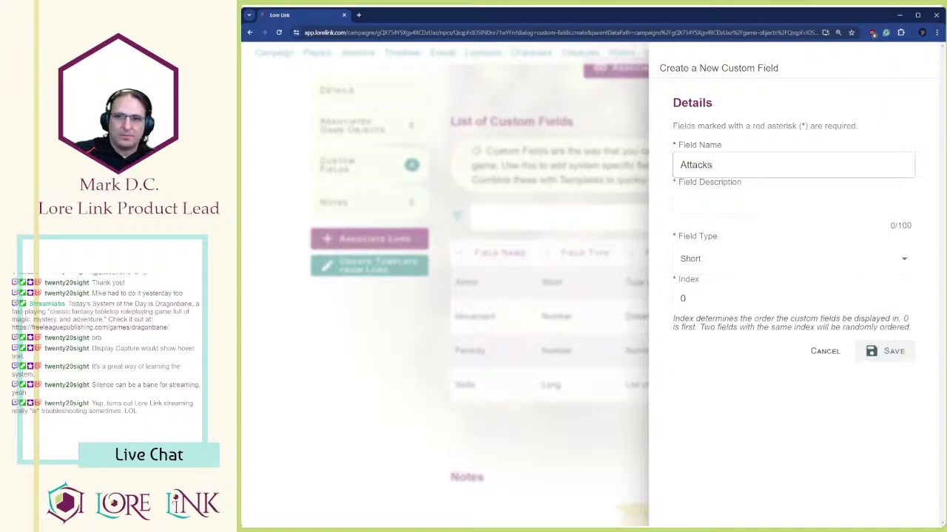
pyautogui.click(690, 204)
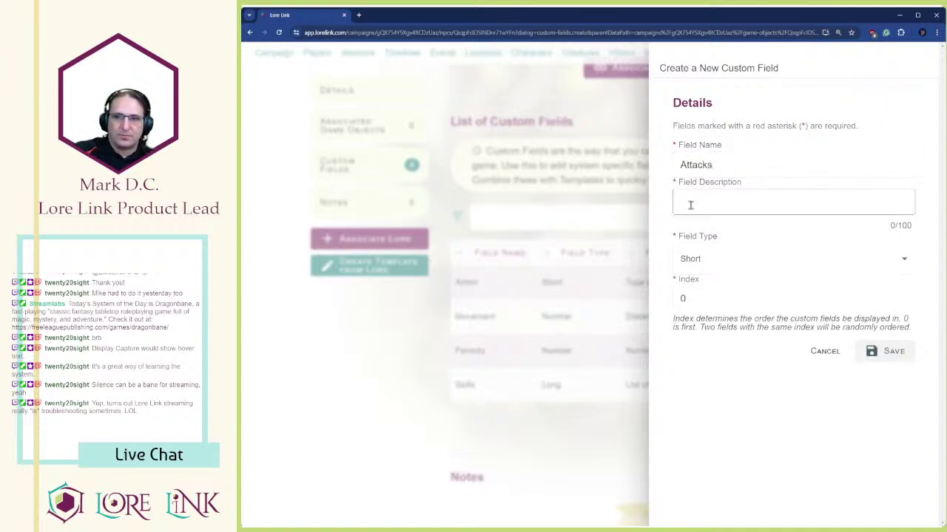
pyautogui.write('Random Attack Table')
pyautogui.click(760, 262)
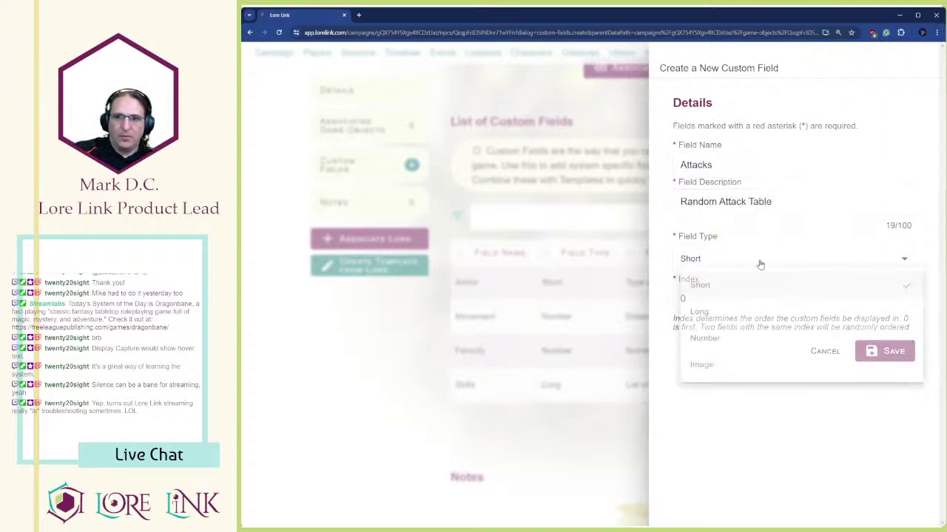
pyautogui.click(721, 313)
pyautogui.click(782, 305)
pyautogui.press('BackSpace')
pyautogui.write('4')
pyautogui.click(884, 350)
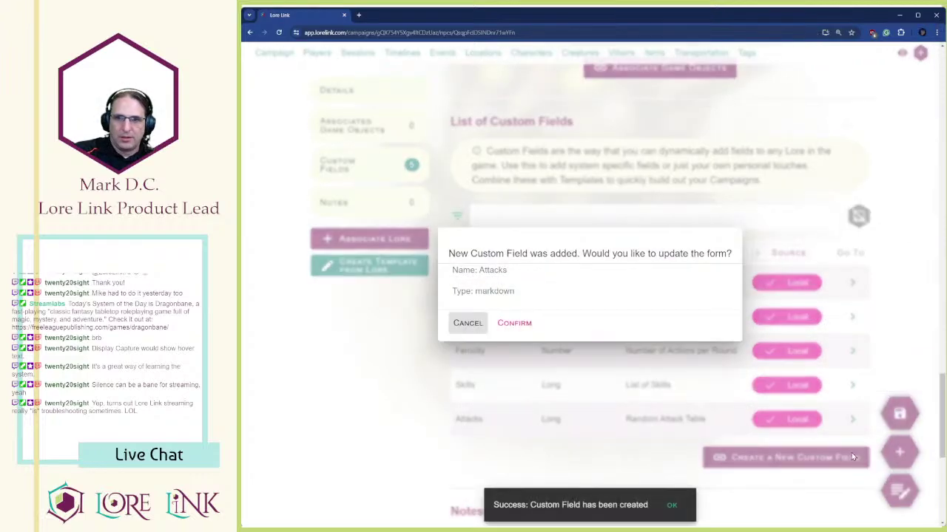
pyautogui.click(514, 323)
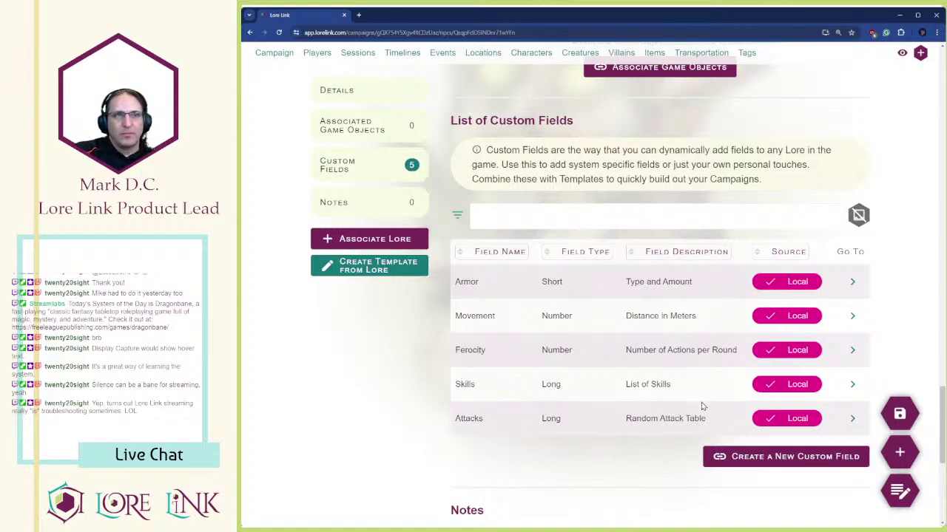
# - Fill in Grub's custom fields with Movement 12 and Ferocity 1
pyautogui.scroll(5, 703, 406)
pyautogui.scroll(-3, 722, 295)
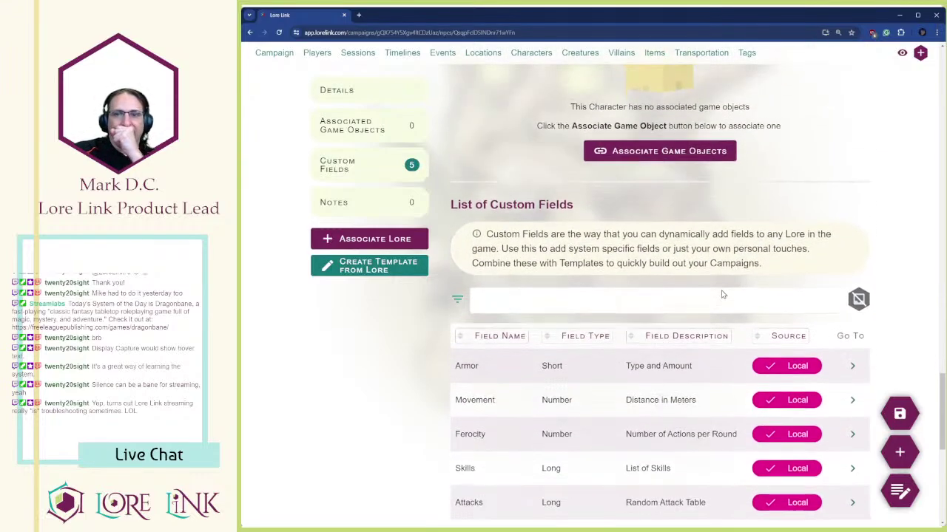
pyautogui.scroll(8, 722, 294)
pyautogui.scroll(-3, 668, 397)
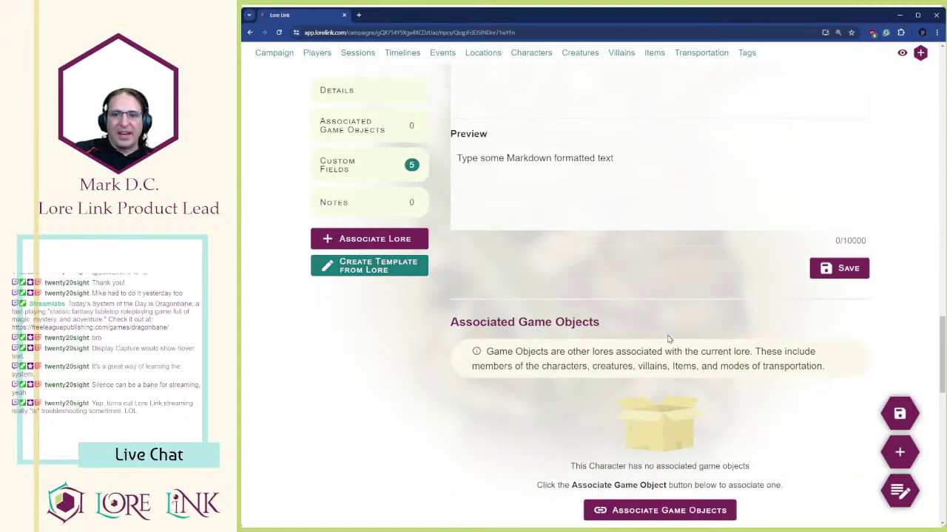
pyautogui.scroll(2, 668, 339)
pyautogui.scroll(-10, 628, 310)
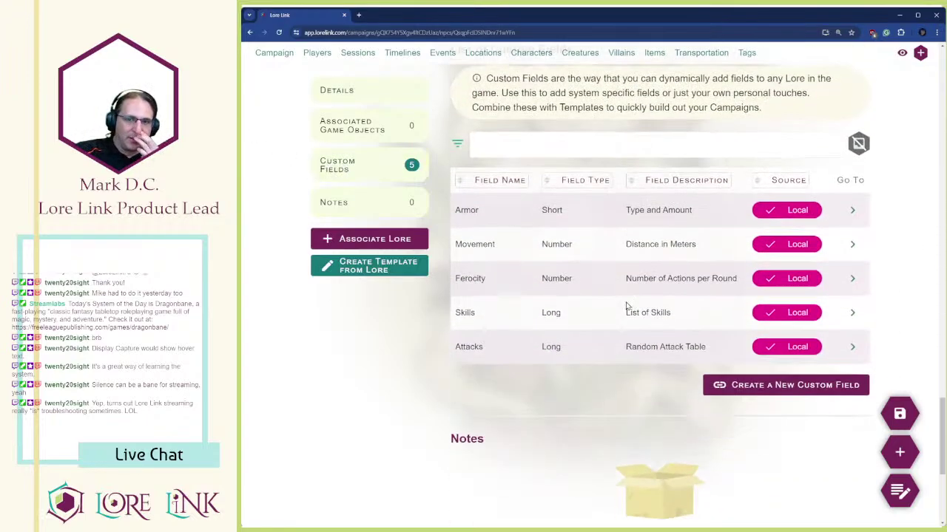
pyautogui.scroll(5, 627, 305)
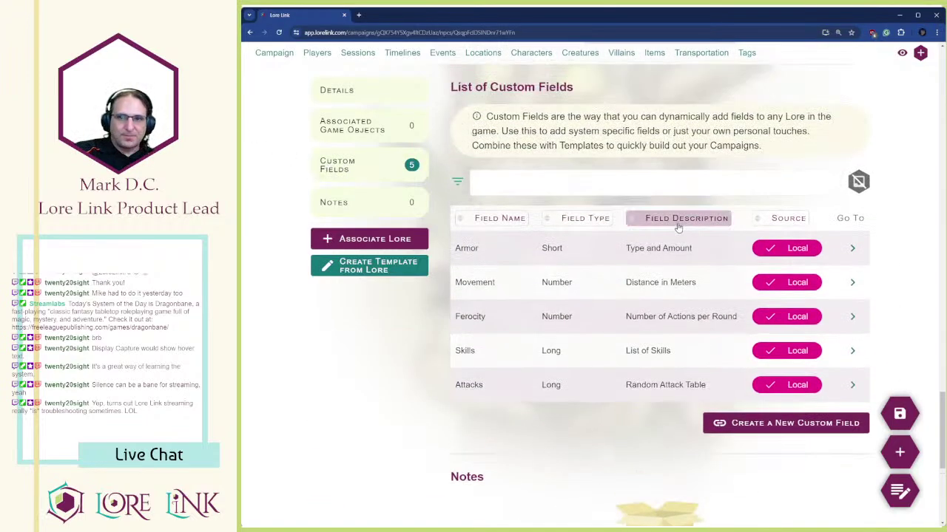
pyautogui.scroll(8, 677, 228)
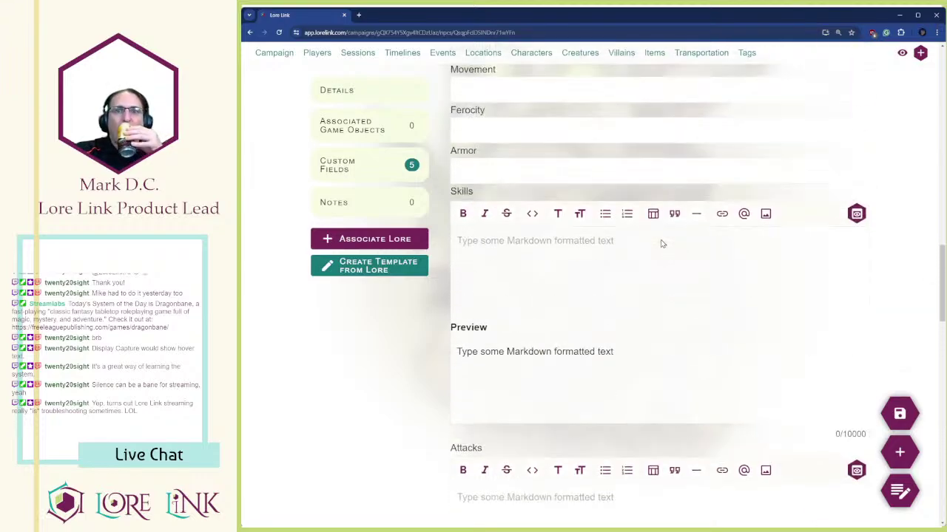
pyautogui.scroll(-3, 660, 252)
pyautogui.click(540, 203)
pyautogui.scroll(2, 558, 145)
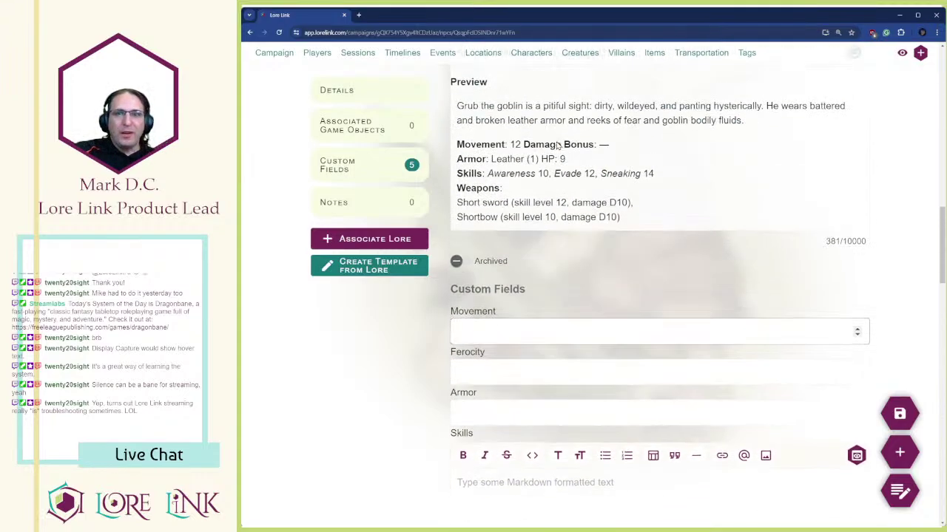
pyautogui.scroll(3, 532, 318)
pyautogui.scroll(-3, 503, 399)
pyautogui.scroll(-2, 481, 449)
pyautogui.scroll(2, 481, 450)
pyautogui.doubleClick(515, 145)
pyautogui.click(480, 332)
pyautogui.write('12')
pyautogui.click(494, 368)
pyautogui.write('1')
# - Copy Leather (1) from the description preview into Grub's Armor field
pyautogui.click(496, 412)
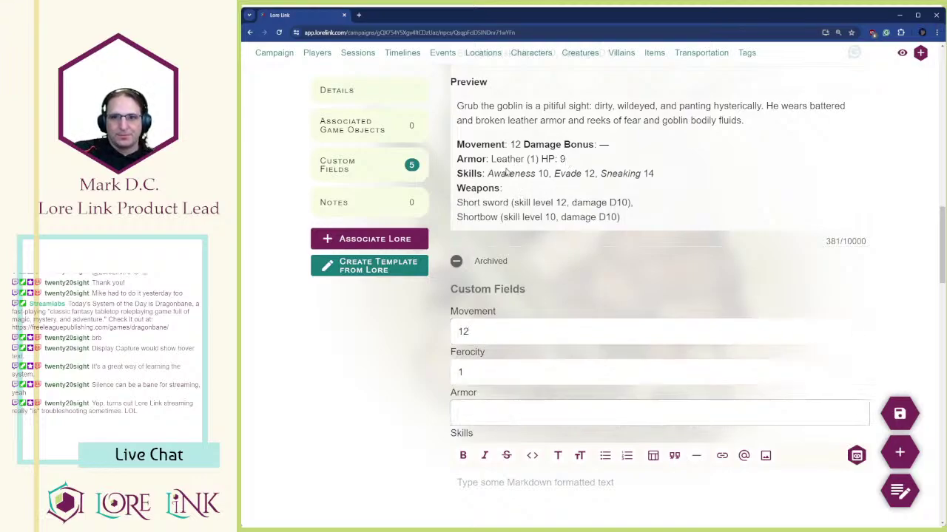
pyautogui.moveTo(488, 160); pyautogui.dragTo(539, 160)
pyautogui.hotkey('ctrl', 'c')
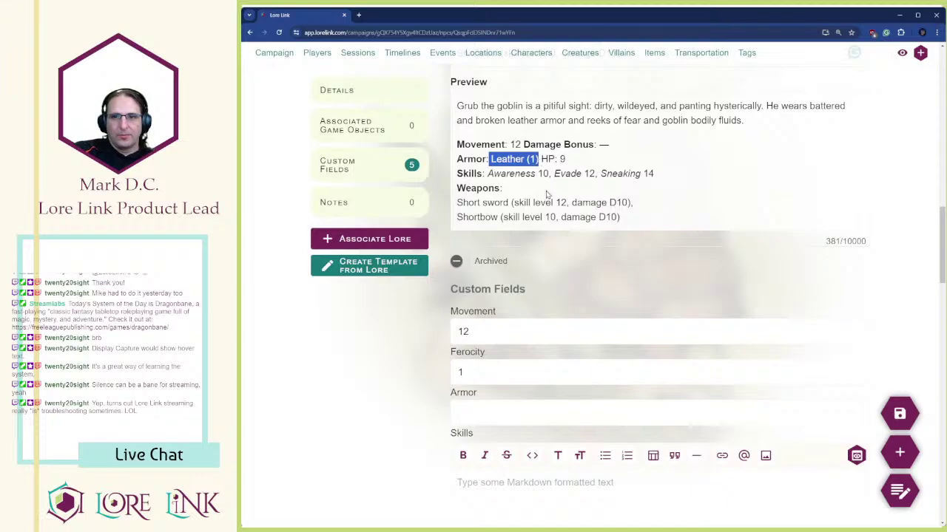
pyautogui.click(511, 414)
pyautogui.hotkey('ctrl', 'v')
# - Start another custom field for Grub named HP, with the description Hit Points
pyautogui.scroll(-4, 585, 343)
pyautogui.scroll(-15, 599, 340)
pyautogui.click(808, 224)
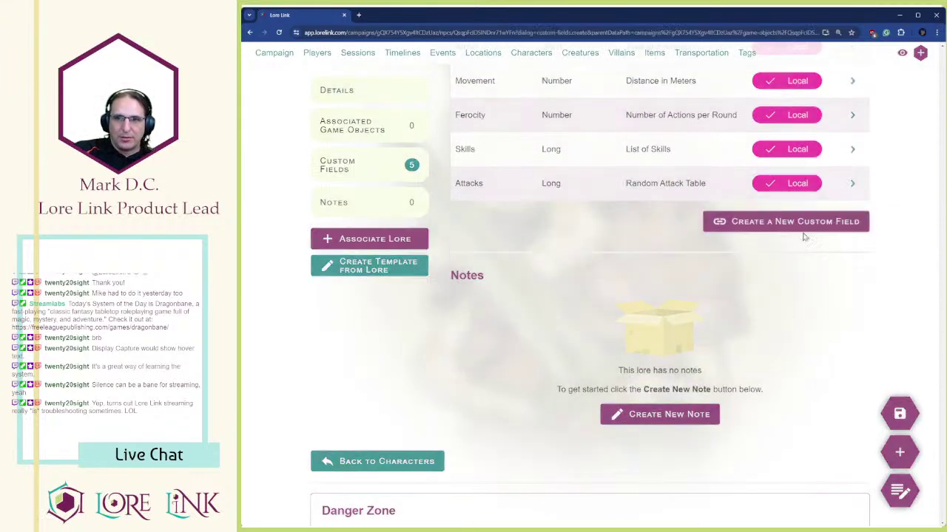
pyautogui.click(703, 153)
pyautogui.write('H')
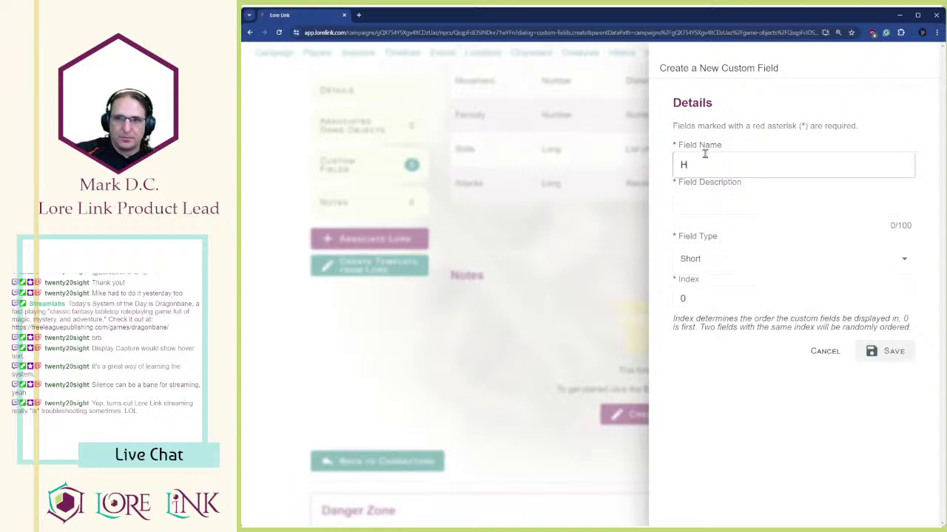
pyautogui.write('P')
pyautogui.press('Tab')
pyautogui.write('Hit')
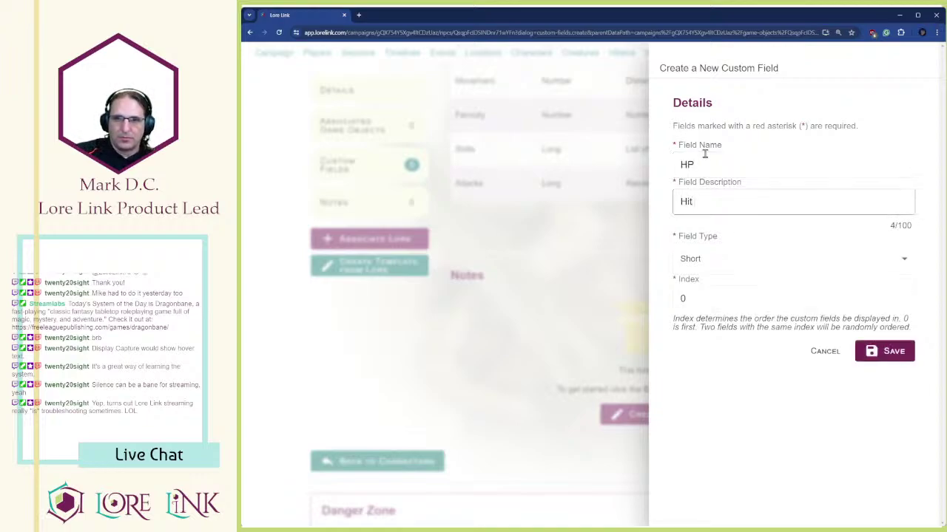
pyautogui.write(' Points')
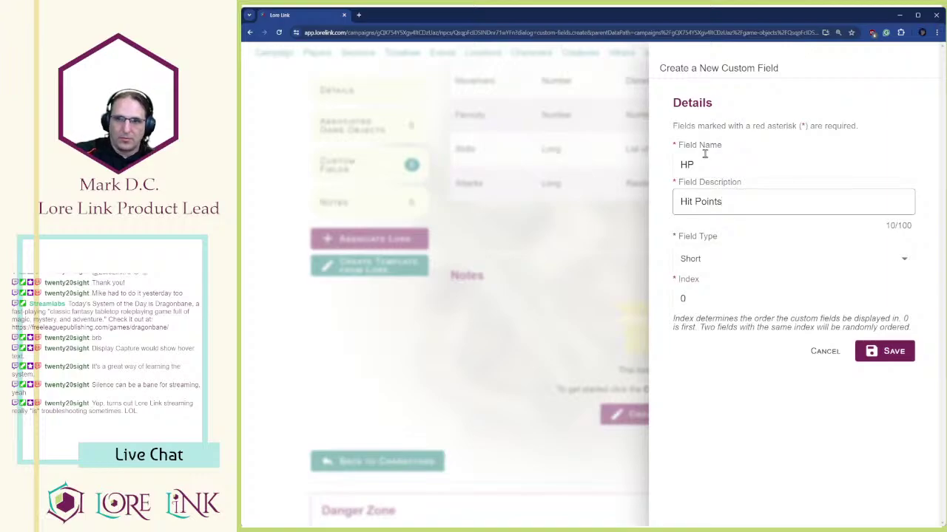
# - Give the HP field the Number type and index 6, save it and update the form
pyautogui.click(776, 267)
pyautogui.click(706, 343)
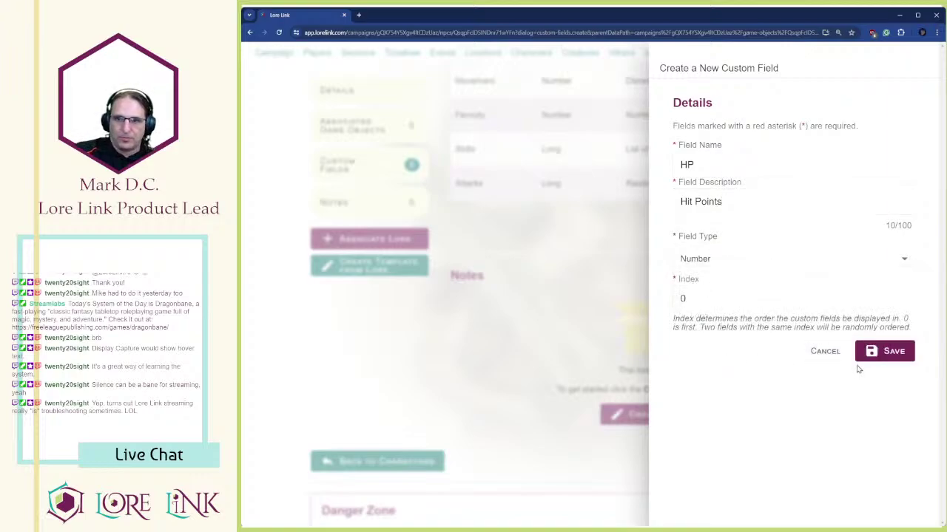
pyautogui.click(756, 298)
pyautogui.write('6')
pyautogui.click(904, 352)
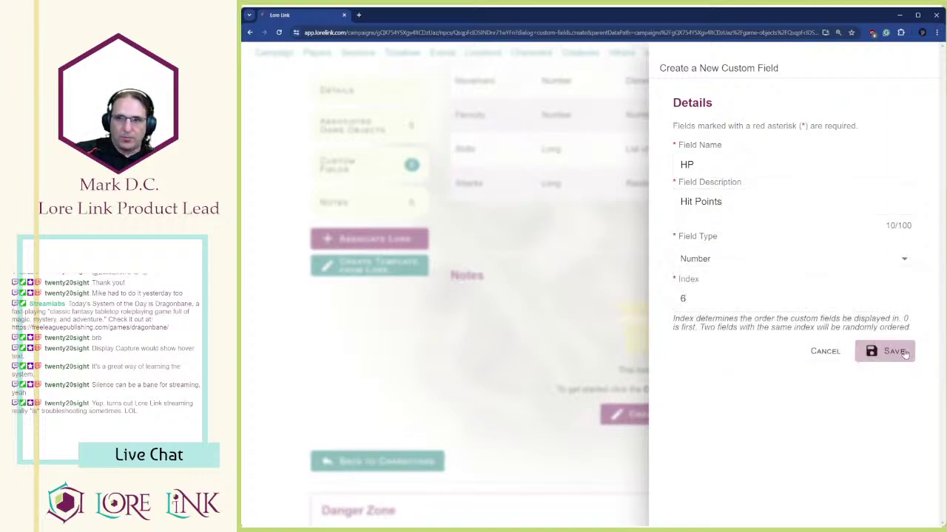
pyautogui.click(513, 323)
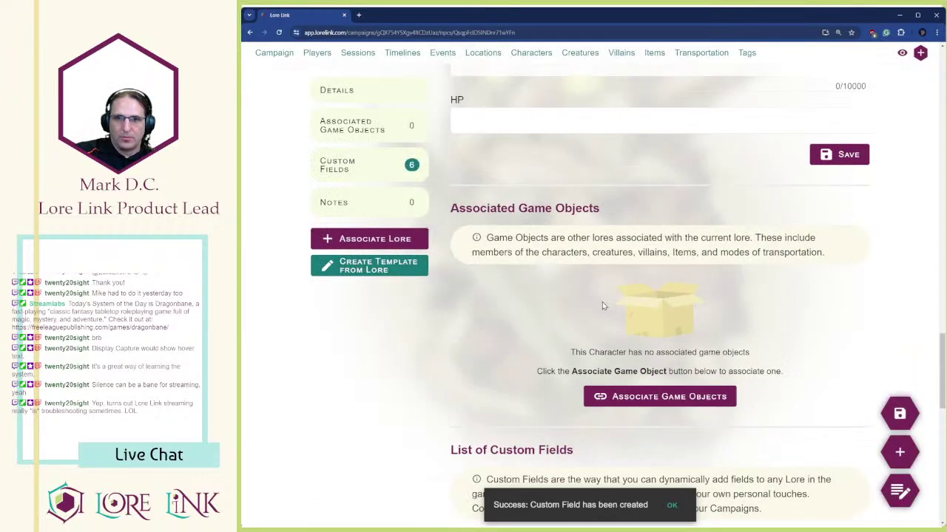
# - Enter 12 as Grub's Movement value in the updated form
pyautogui.scroll(5, 603, 306)
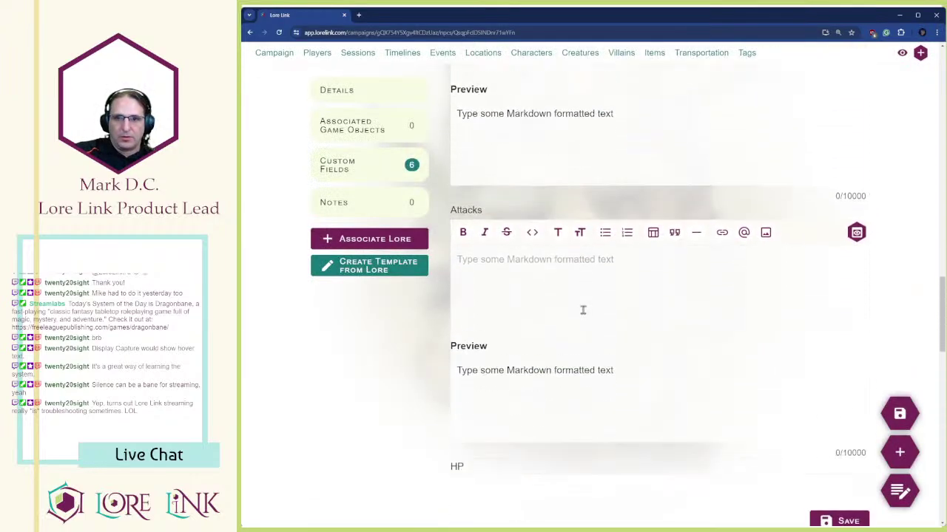
pyautogui.scroll(-1, 547, 281)
pyautogui.click(542, 215)
pyautogui.scroll(4, 543, 196)
pyautogui.scroll(1, 577, 215)
pyautogui.scroll(-1, 574, 211)
pyautogui.scroll(2, 474, 177)
pyautogui.click(504, 215)
pyautogui.write('2')
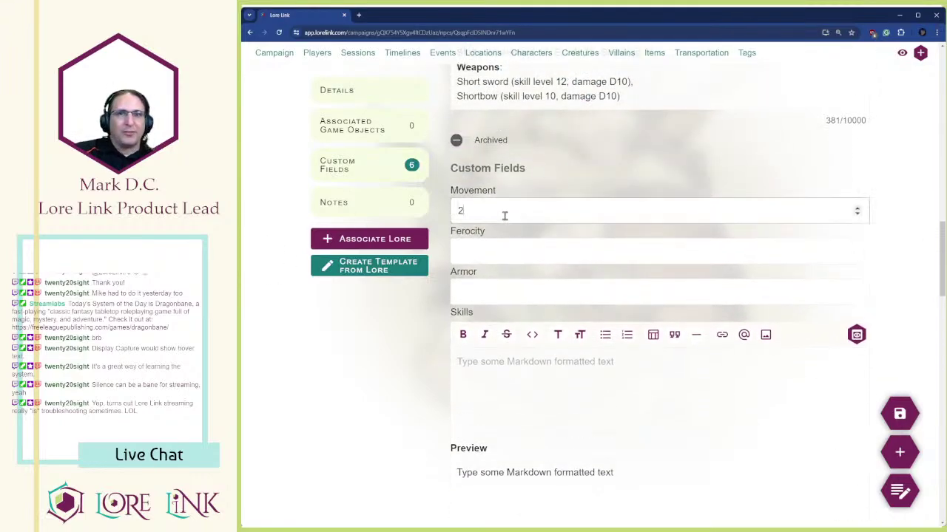
pyautogui.write('7')
pyautogui.scroll(2, 504, 216)
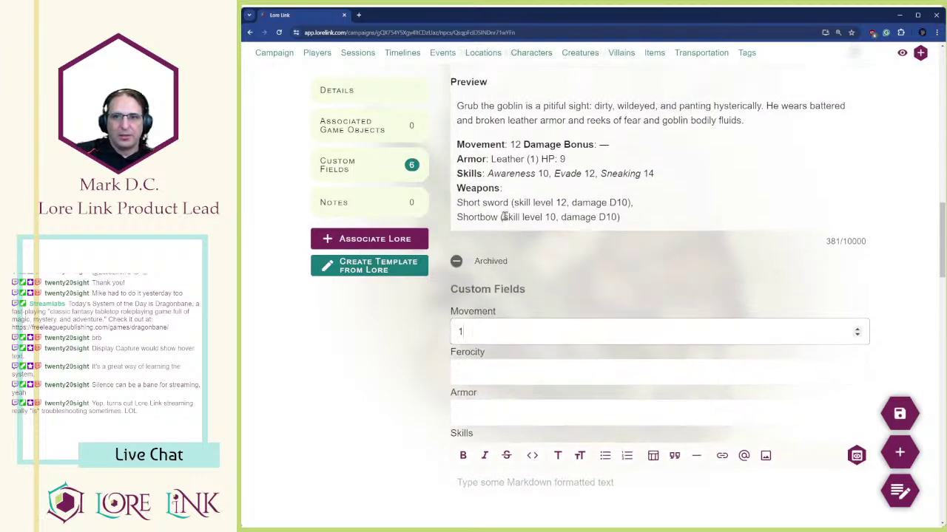
# - Set Grub's Armor to Leather - 1, leaving Ferocity empty, and save the character
pyautogui.click(504, 376)
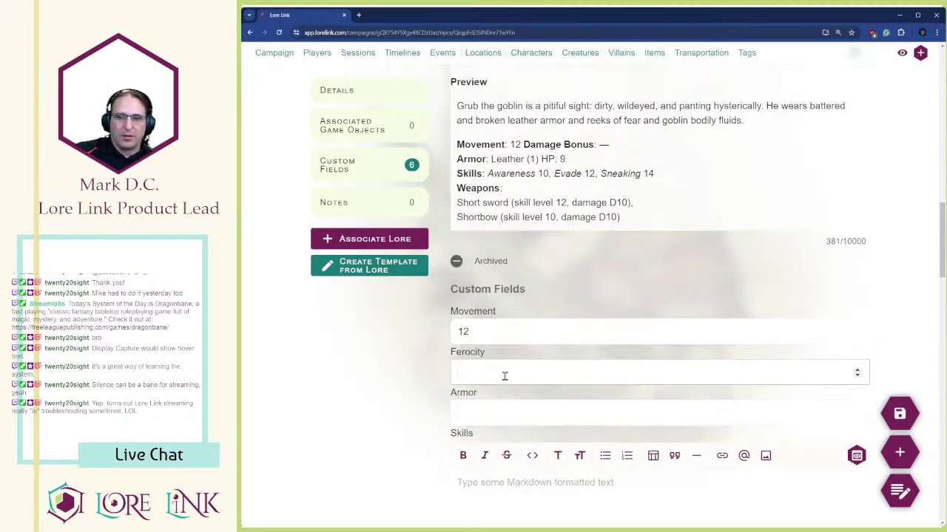
pyautogui.press('Tab')
pyautogui.write('Leather')
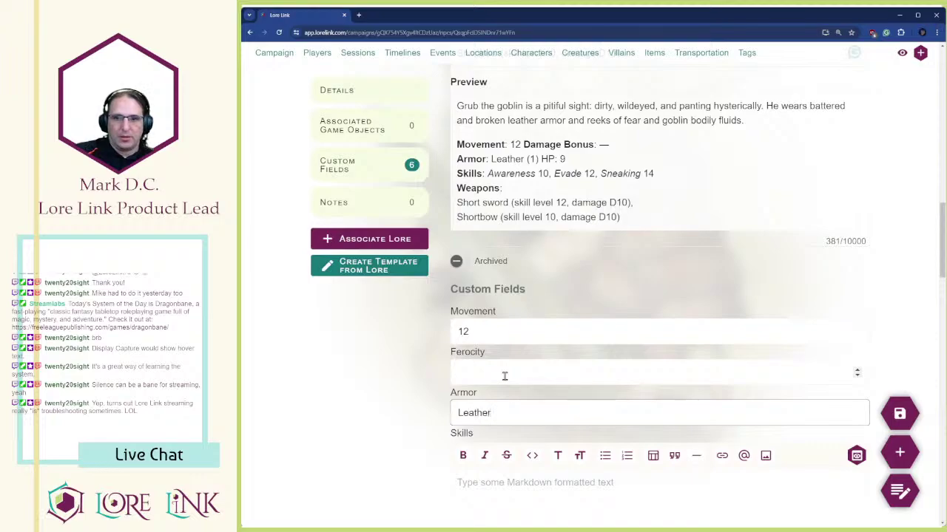
pyautogui.scroll(-3, 631, 372)
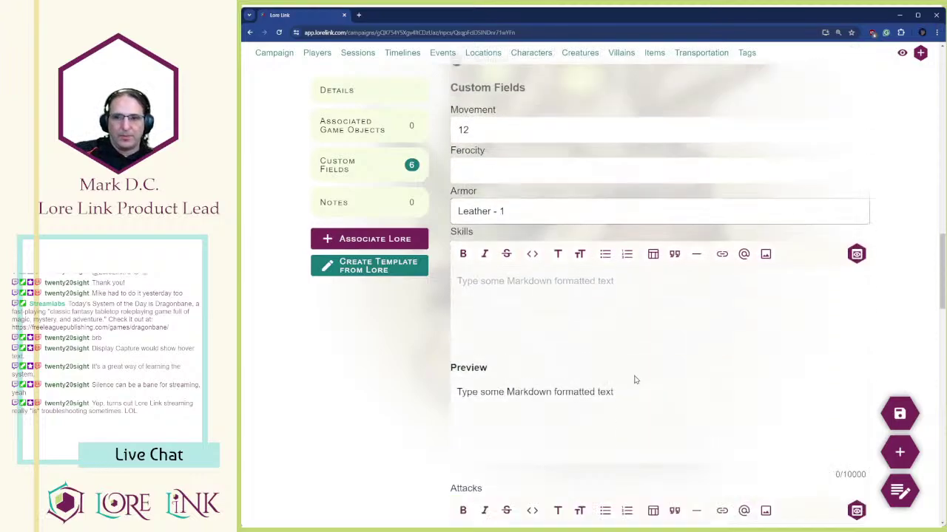
pyautogui.hotkey('ctrl', 's')
# - Switch Grub to the read-only view and examine how the custom fields and their values are listed under Details
pyautogui.scroll(4, 705, 435)
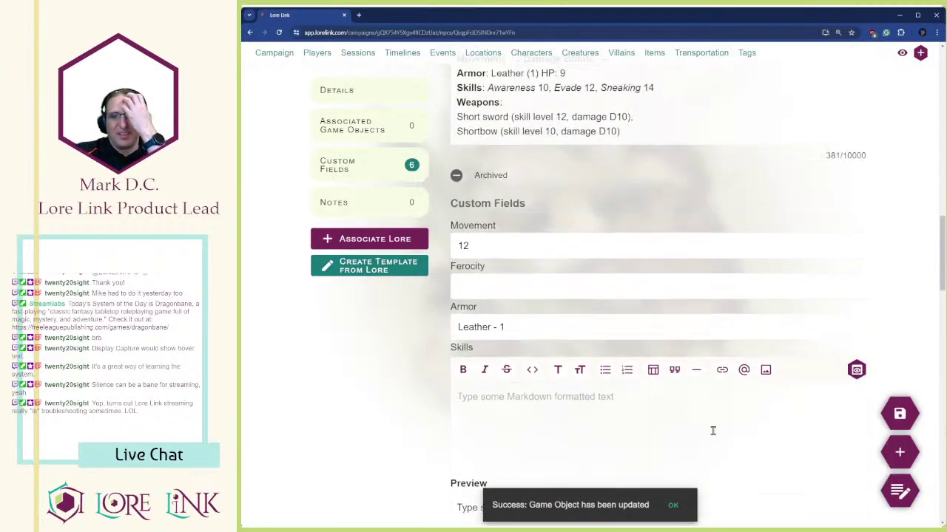
pyautogui.click(901, 52)
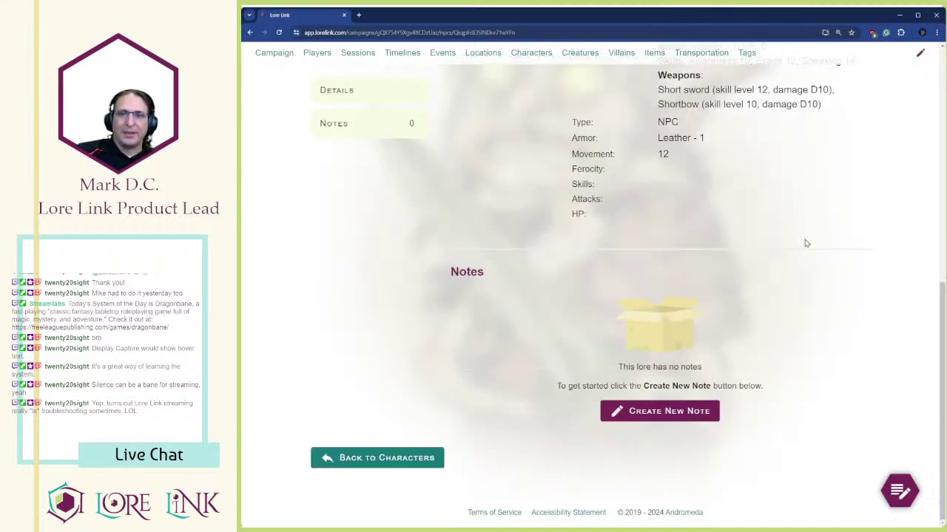
pyautogui.moveTo(554, 200); pyautogui.dragTo(672, 308)
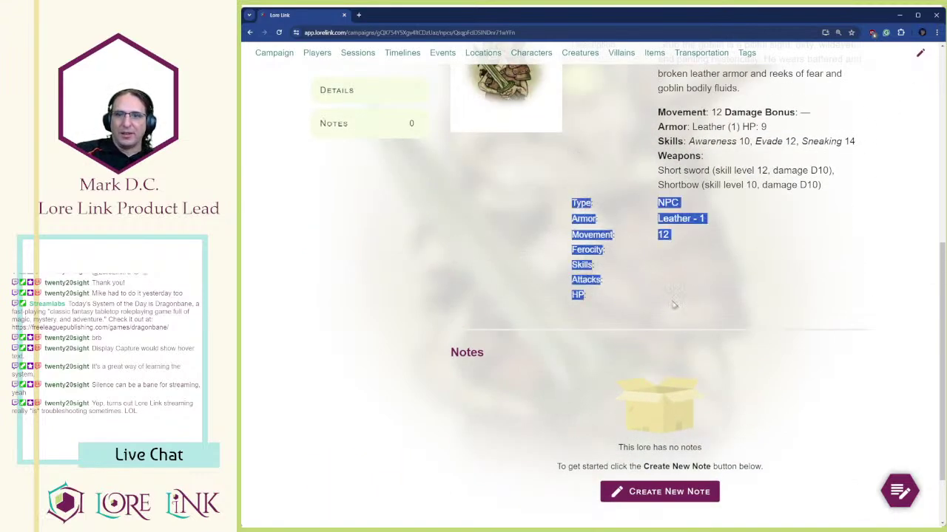
pyautogui.scroll(2, 651, 266)
pyautogui.click(647, 224)
pyautogui.click(648, 357)
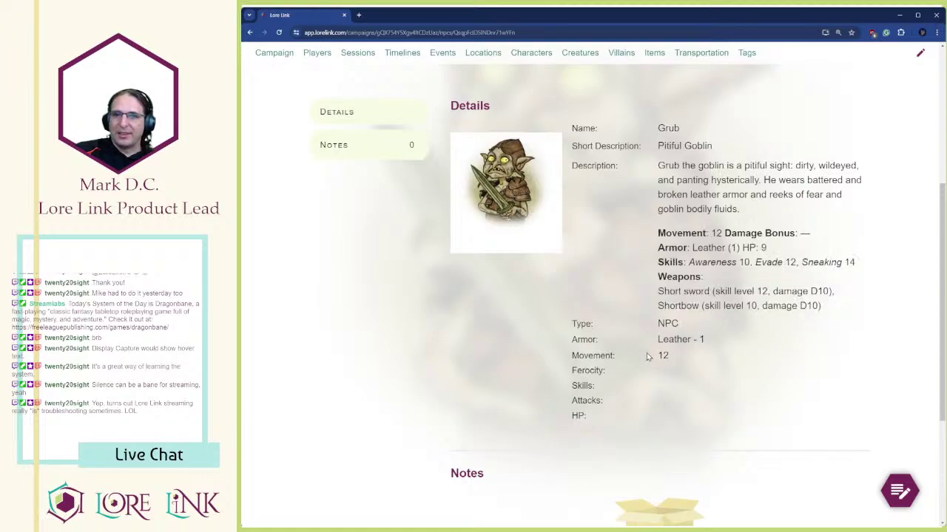
pyautogui.moveTo(654, 324); pyautogui.dragTo(691, 435)
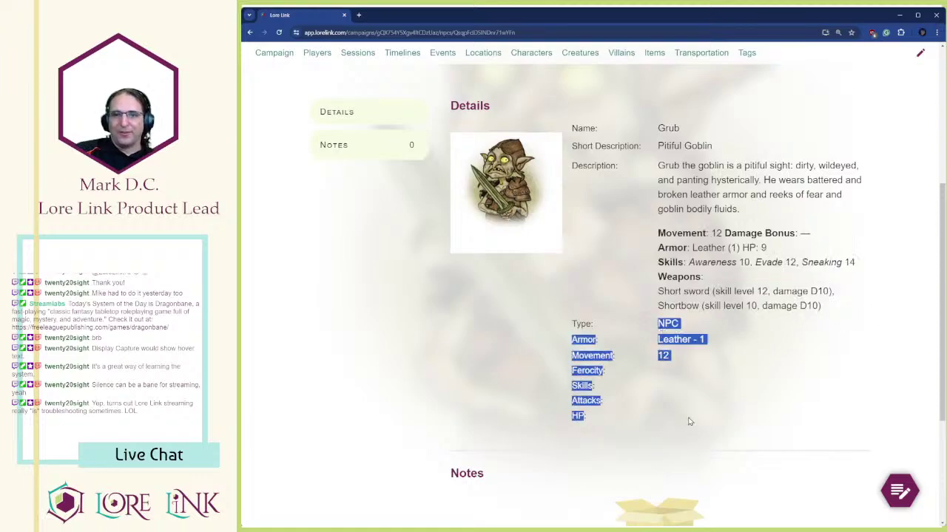
pyautogui.click(687, 392)
# - Return to editing Grub and create a template from this character with its custom fields
pyautogui.click(920, 53)
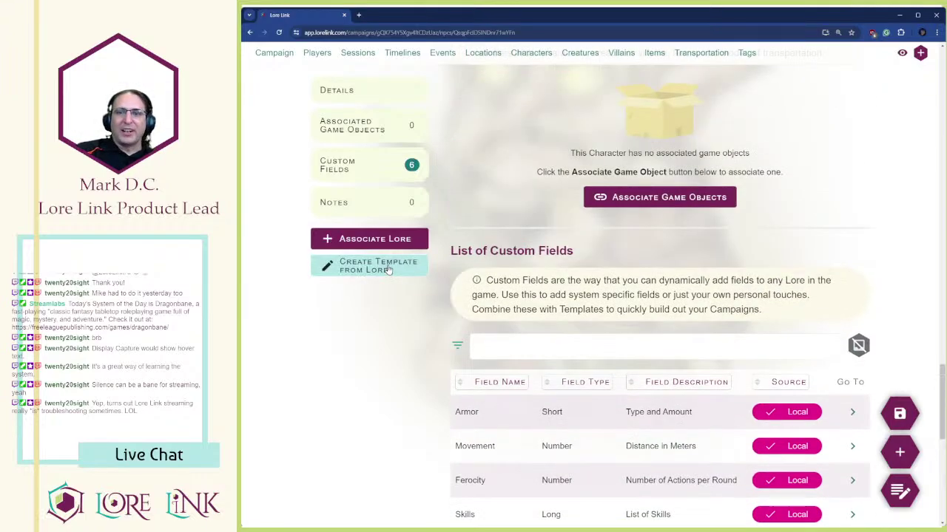
pyautogui.scroll(-3, 370, 251)
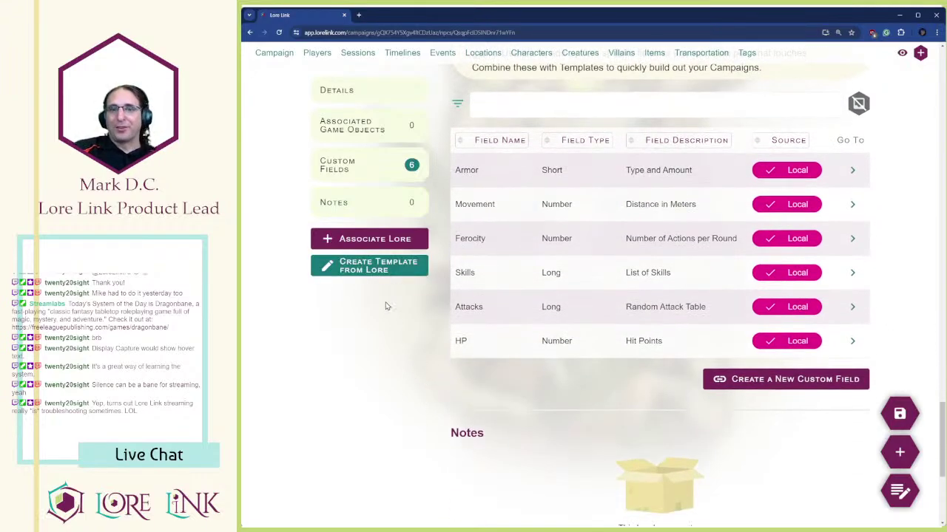
pyautogui.click(392, 268)
pyautogui.click(482, 315)
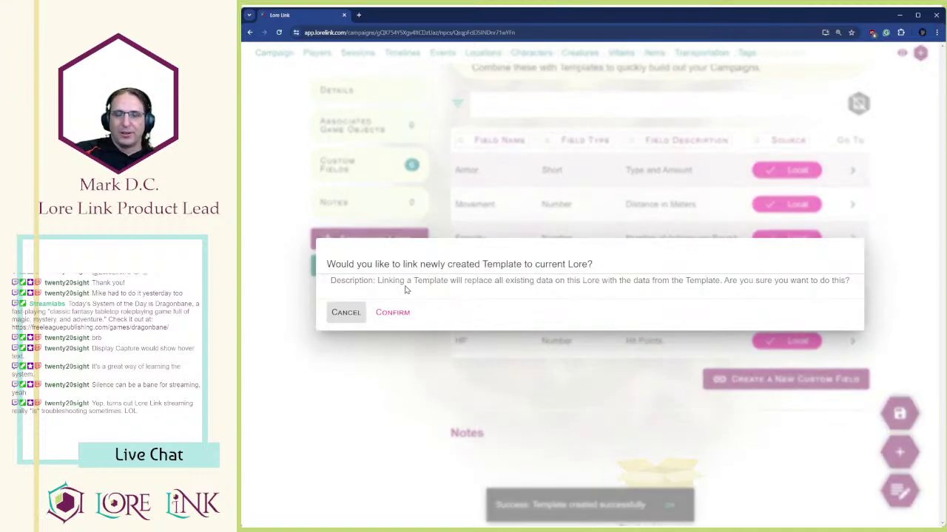
# - Link Grub to the newly created template, accept the handling of identically named custom fields, and check the Based on Template field
pyautogui.click(392, 322)
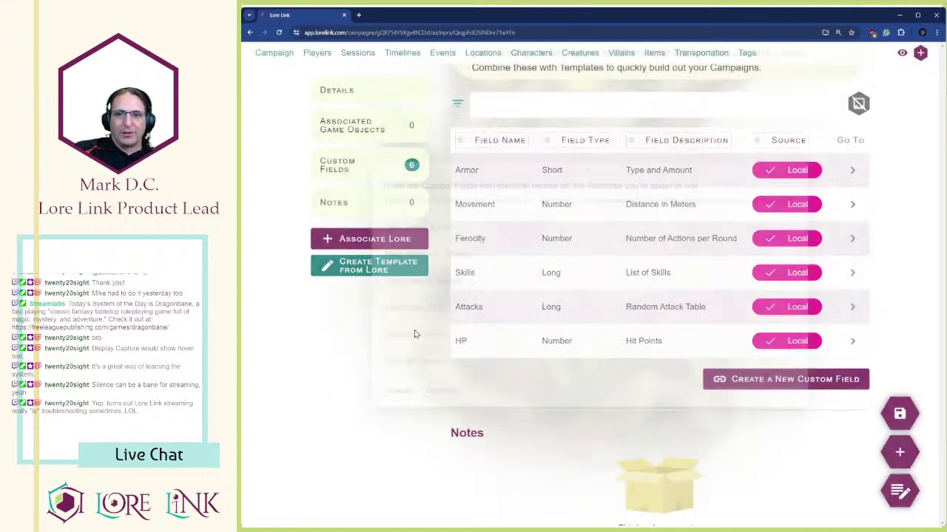
pyautogui.click(430, 408)
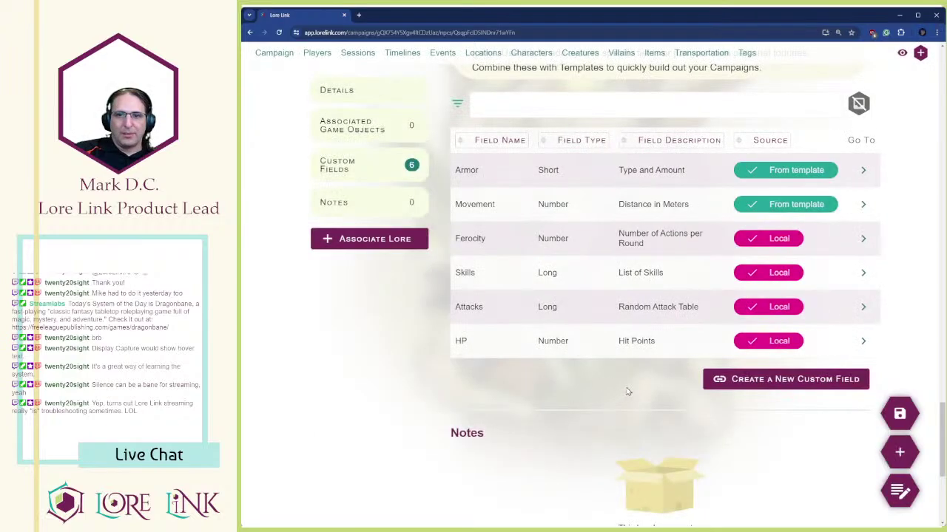
pyautogui.scroll(6, 630, 377)
pyautogui.scroll(15, 627, 366)
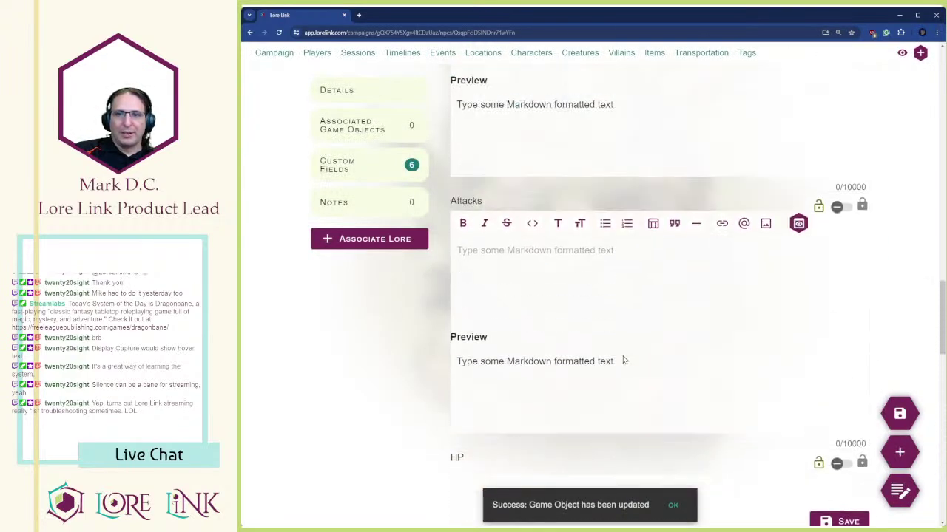
pyautogui.scroll(3, 610, 226)
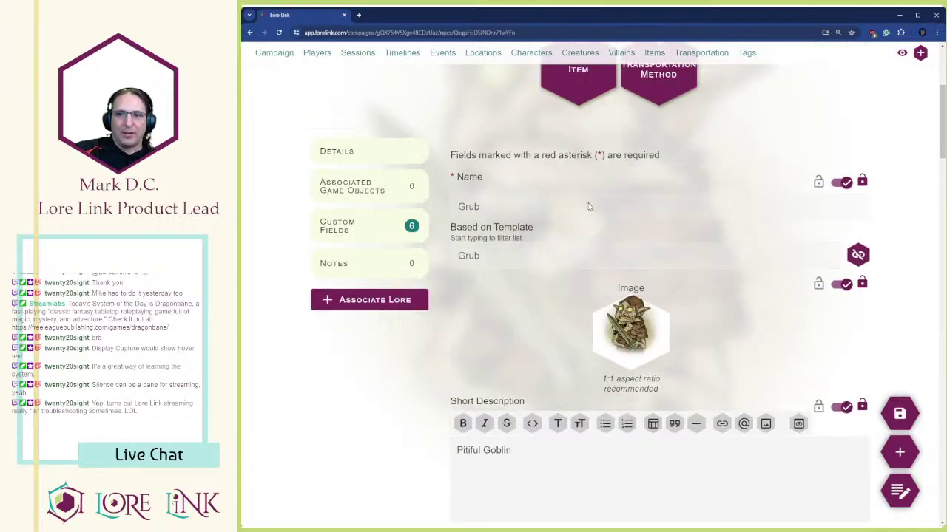
pyautogui.scroll(2, 332, 93)
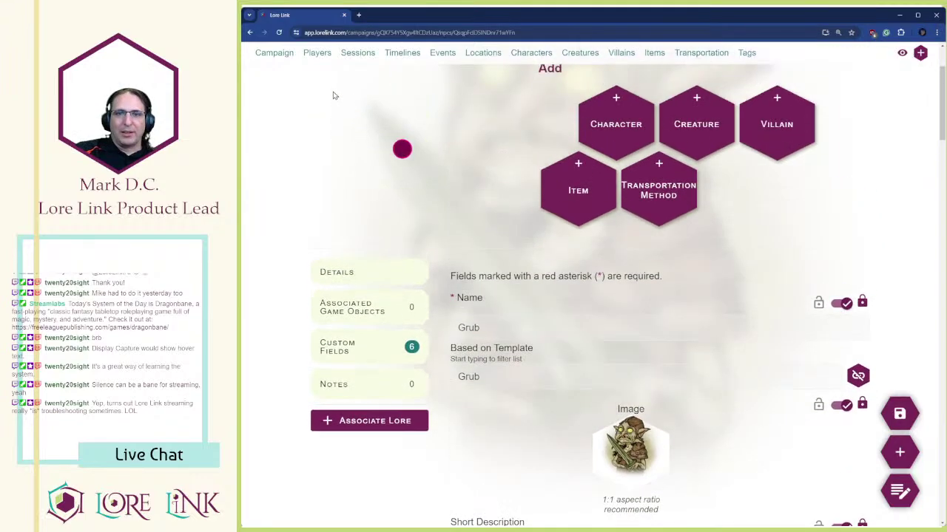
# - Create a new character linked to the Grub template, taking over the template's data, and save it to the character list
pyautogui.click(531, 53)
pyautogui.scroll(-3, 555, 127)
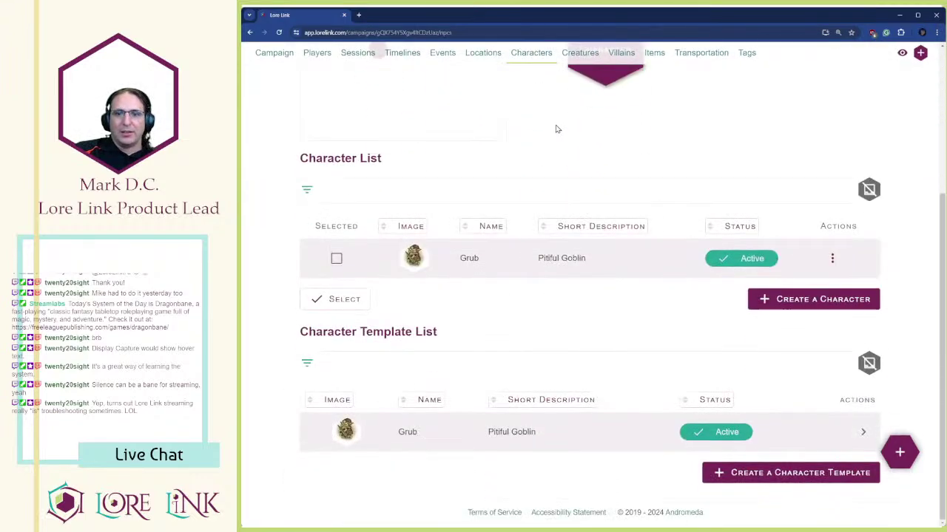
pyautogui.click(855, 305)
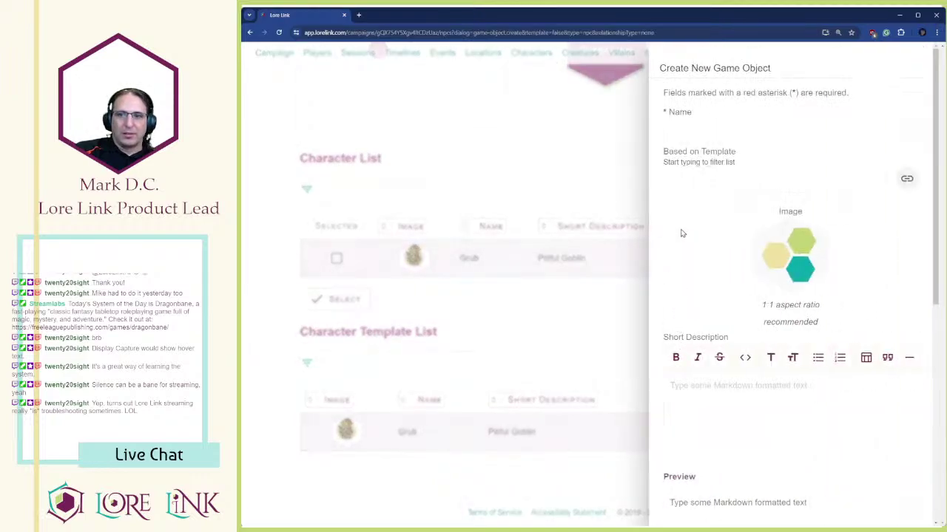
pyautogui.scroll(-1, 677, 222)
pyautogui.click(715, 141)
pyautogui.click(706, 186)
pyautogui.click(907, 139)
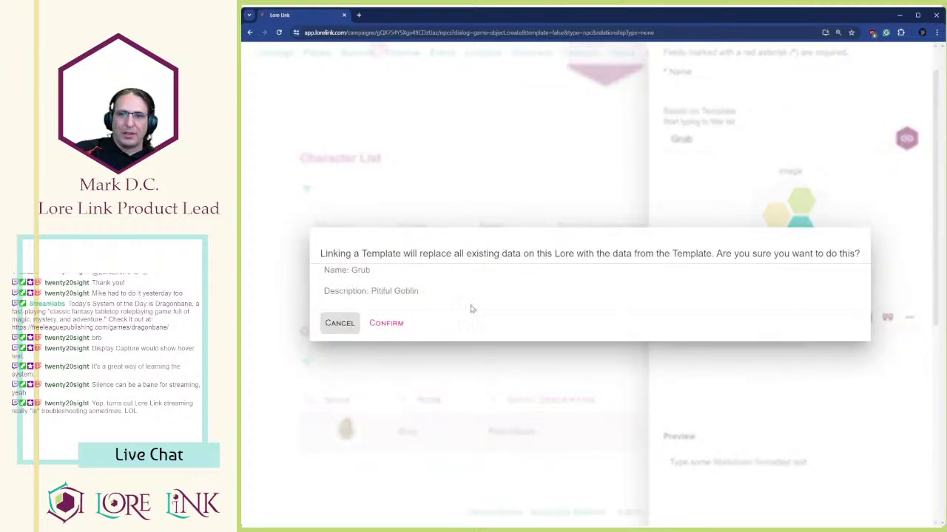
pyautogui.click(386, 322)
pyautogui.scroll(-6, 728, 211)
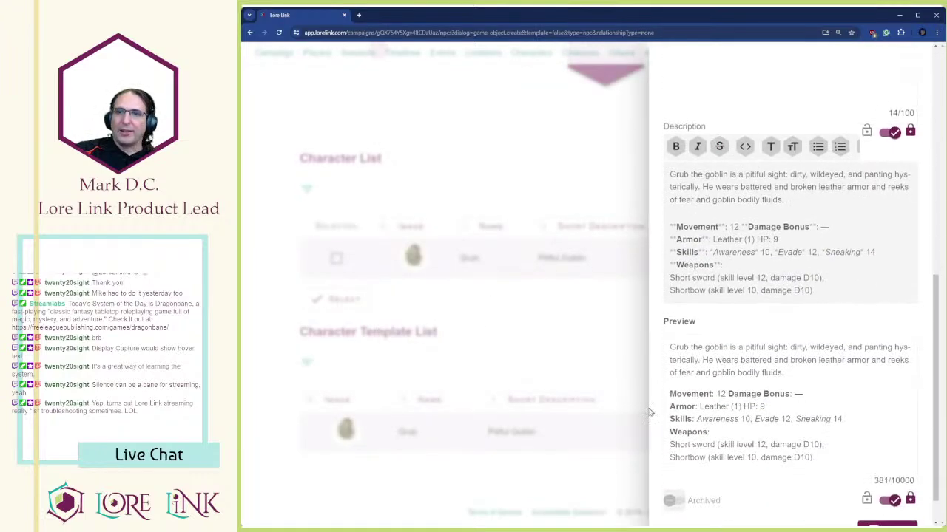
pyautogui.click(884, 494)
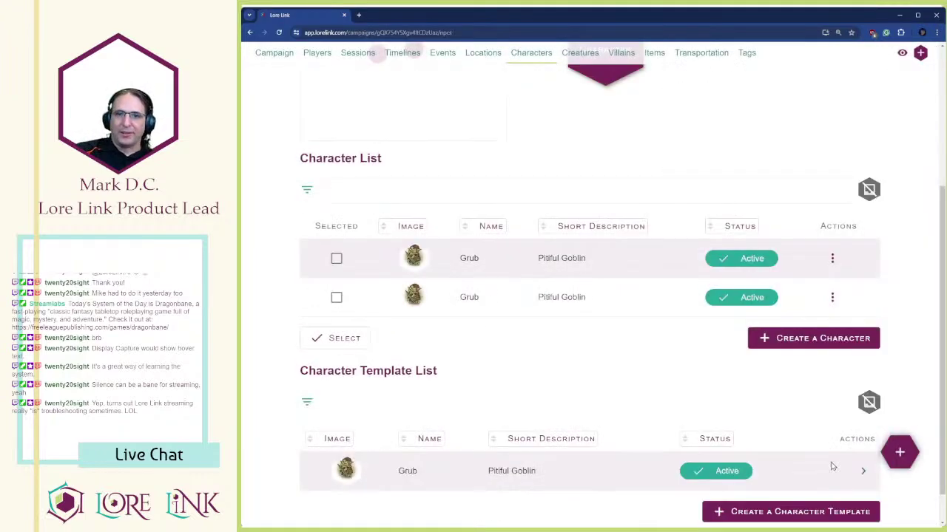
# - Open the second Grub in the character list and examine its template-based details and custom fields
pyautogui.click(831, 297)
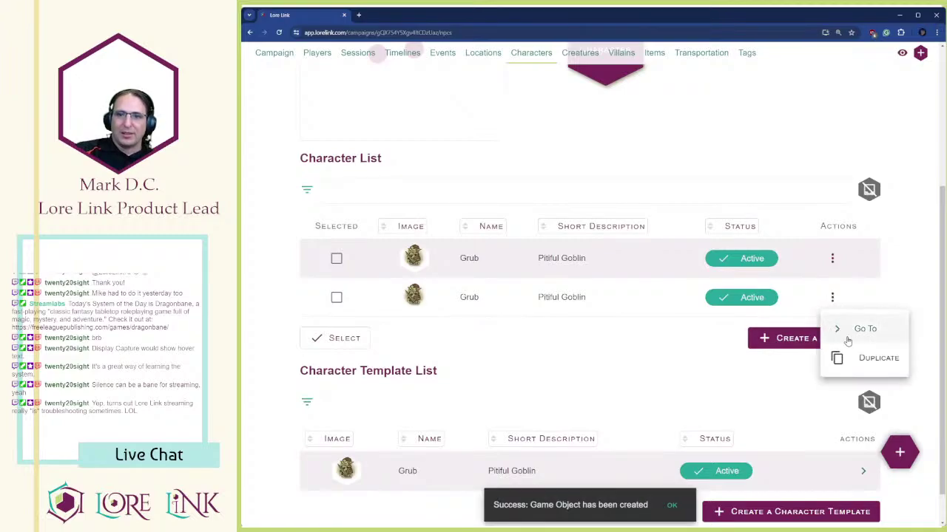
pyautogui.click(849, 330)
pyautogui.scroll(-10, 679, 307)
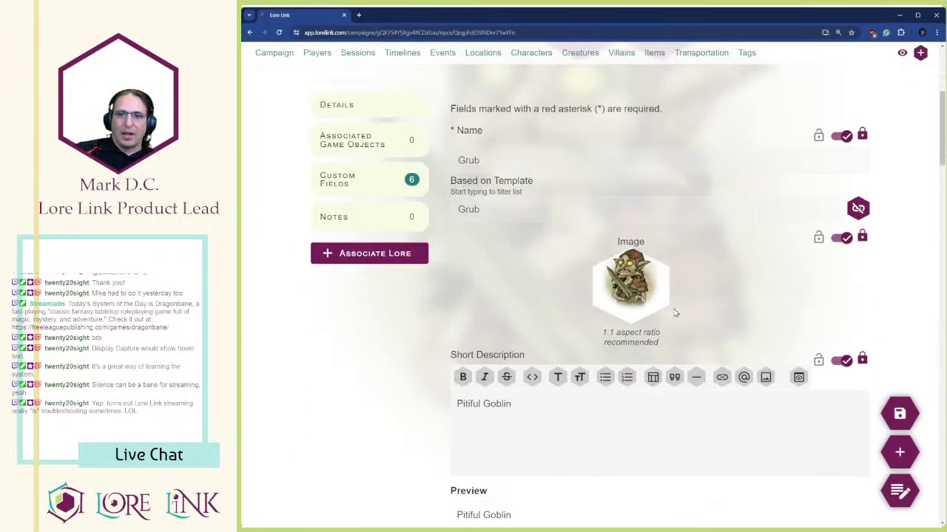
pyautogui.scroll(-5, 501, 292)
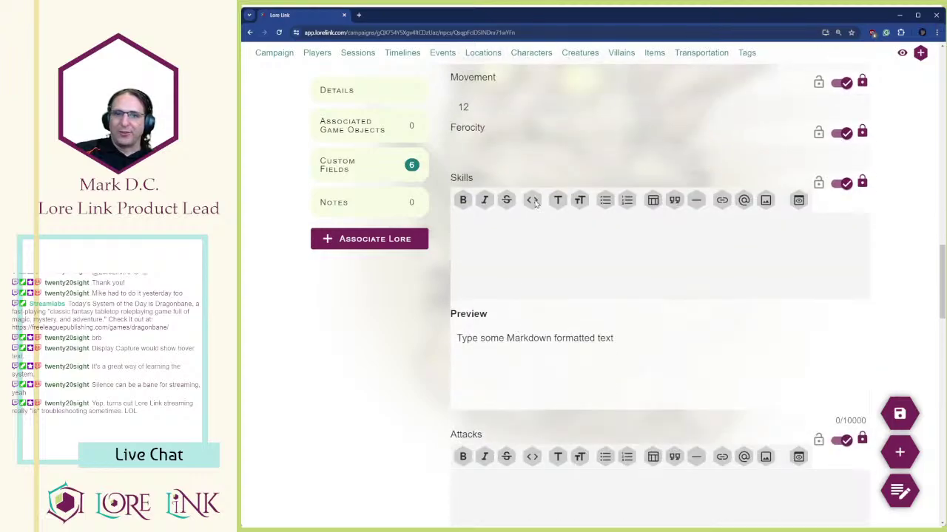
pyautogui.scroll(15, 737, 382)
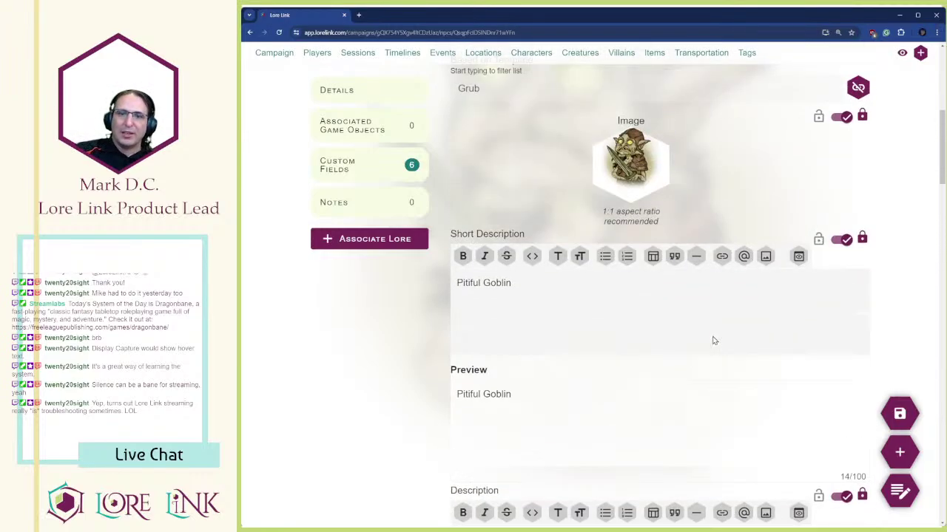
# - Return to the characters overview, open the Grub character template, and select its name for replacement
pyautogui.hotkey('alt', 'Left')
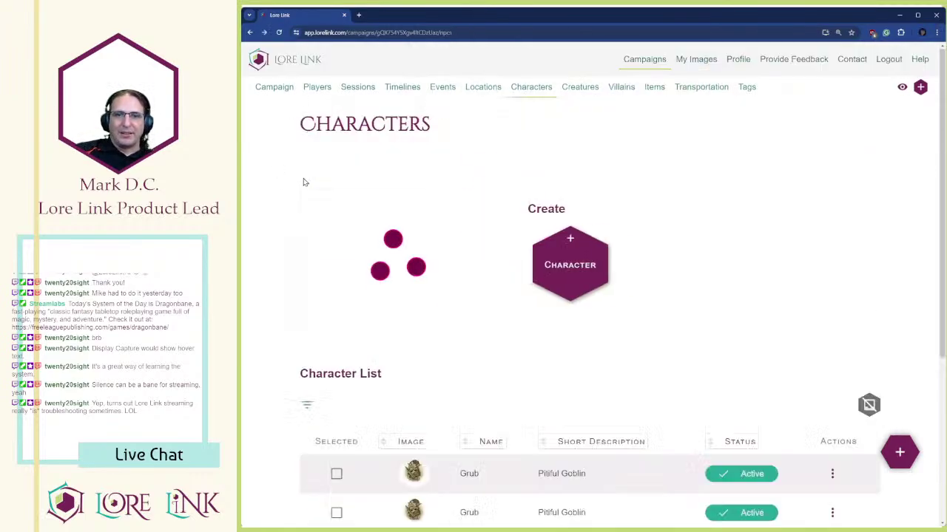
pyautogui.click(862, 431)
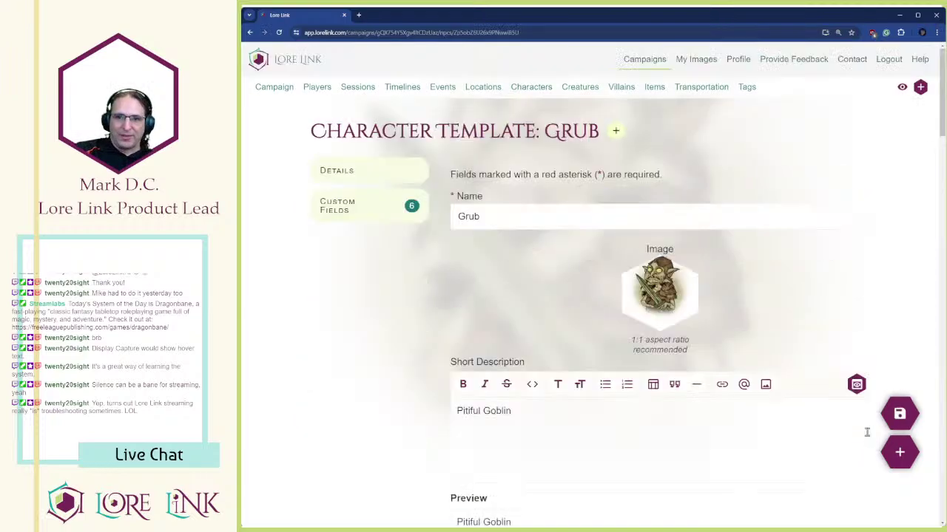
pyautogui.moveTo(486, 210); pyautogui.dragTo(426, 209)
pyautogui.write('M')
pyautogui.press('BackSpace')
pyautogui.write('Charac')
pyautogui.press('BackSpace')
pyautogui.press('BackSpace')
pyautogui.press('BackSpace')
pyautogui.press('BackSpace')
pyautogui.press('BackSpace')
pyautogui.press('BackSpace')
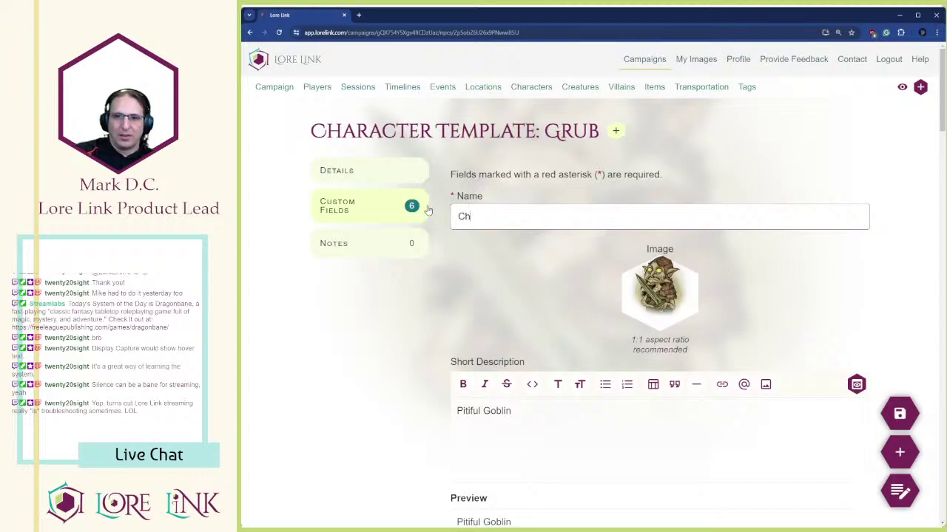
# - Rename the character template as Dragonbane Character
pyautogui.write('Dragonbane character')
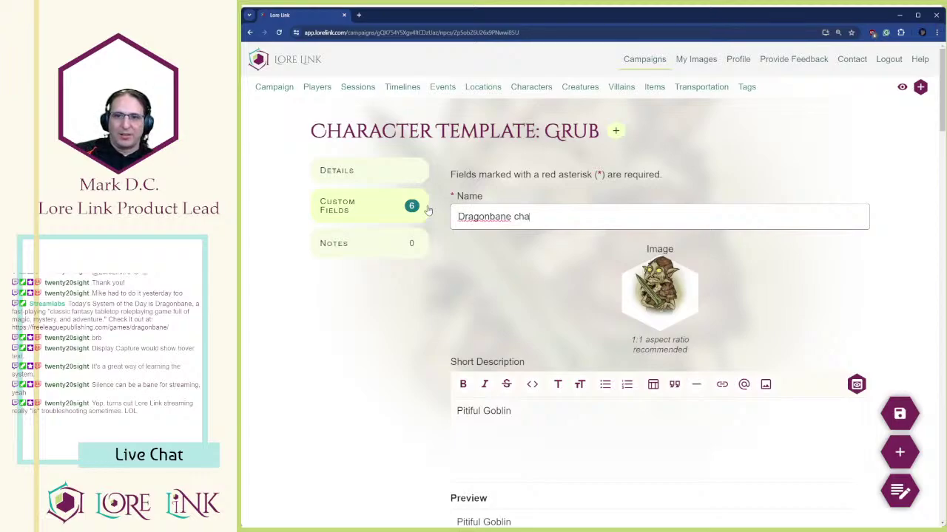
pyautogui.hotkey('ctrl', 'Left')
pyautogui.press('Delete')
pyautogui.write('C')
# - Clear the template's short description and full description, then save the template
pyautogui.scroll(-2, 571, 401)
pyautogui.moveTo(514, 250); pyautogui.dragTo(433, 284)
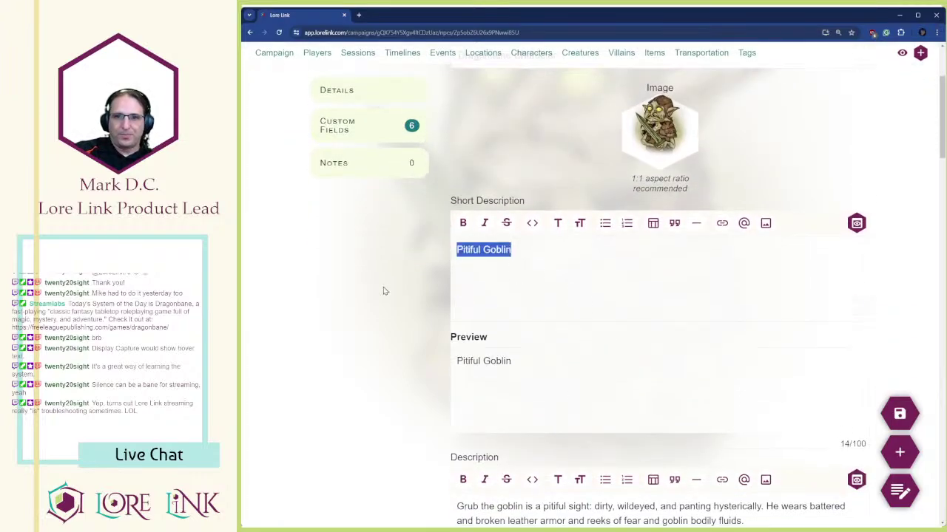
pyautogui.press('BackSpace')
pyautogui.scroll(-3, 658, 295)
pyautogui.click(689, 363)
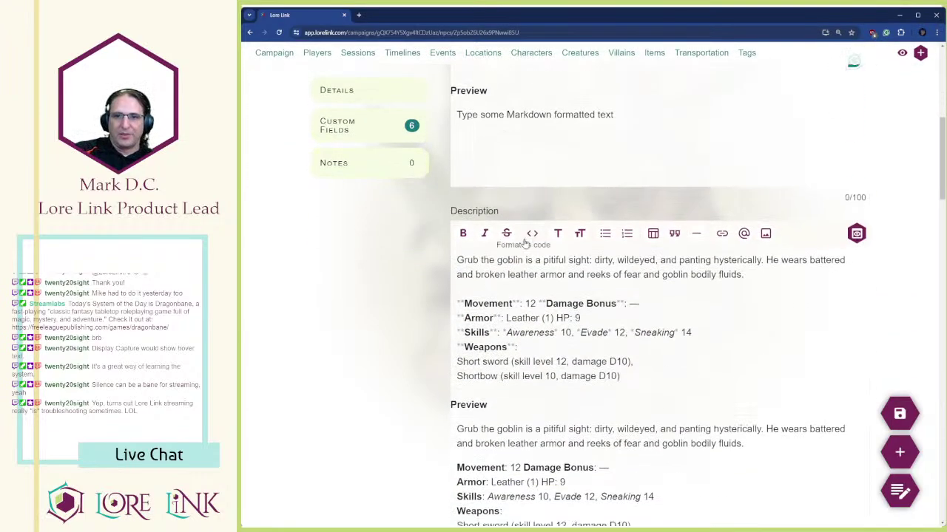
pyautogui.scroll(-2, 688, 363)
pyautogui.hotkey('ctrl', 'a')
pyautogui.press('BackSpace')
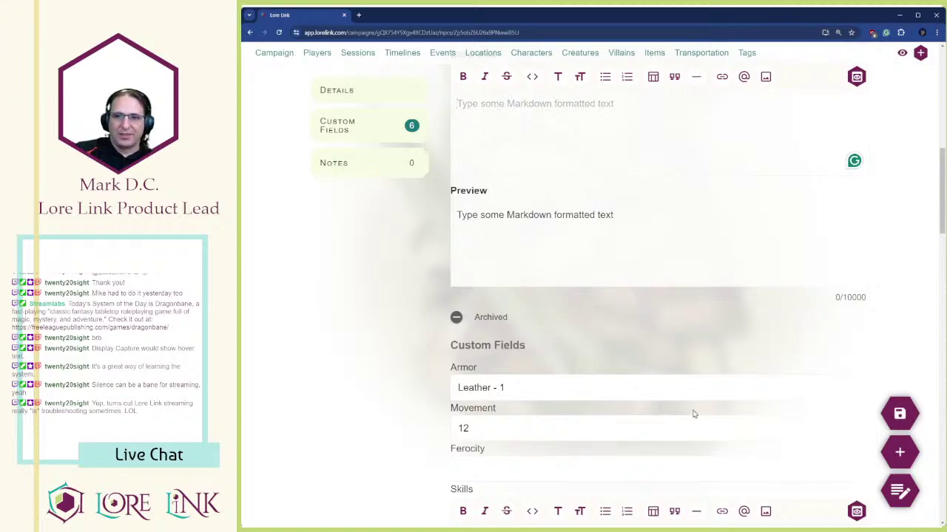
pyautogui.click(900, 413)
# - Return to the list of campaigns and open the Riddermound campaign for editing
pyautogui.scroll(8, 757, 414)
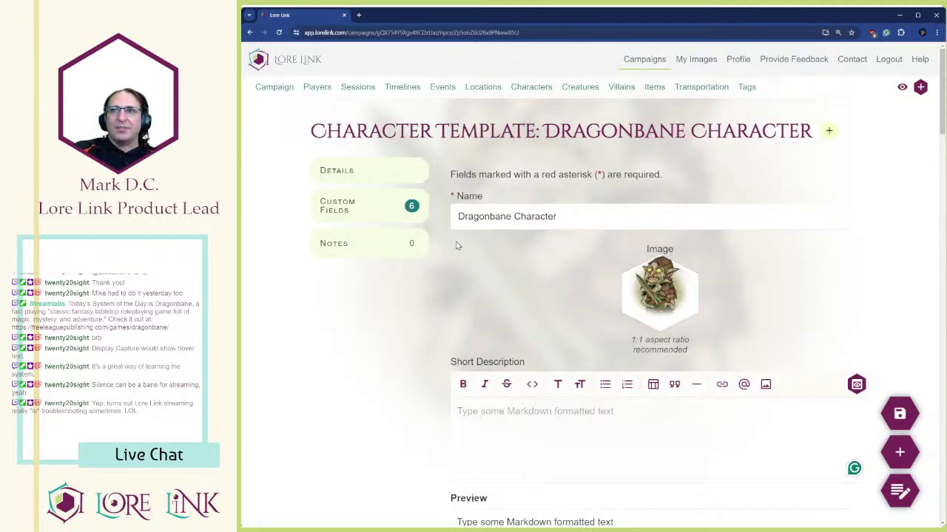
pyautogui.click(279, 89)
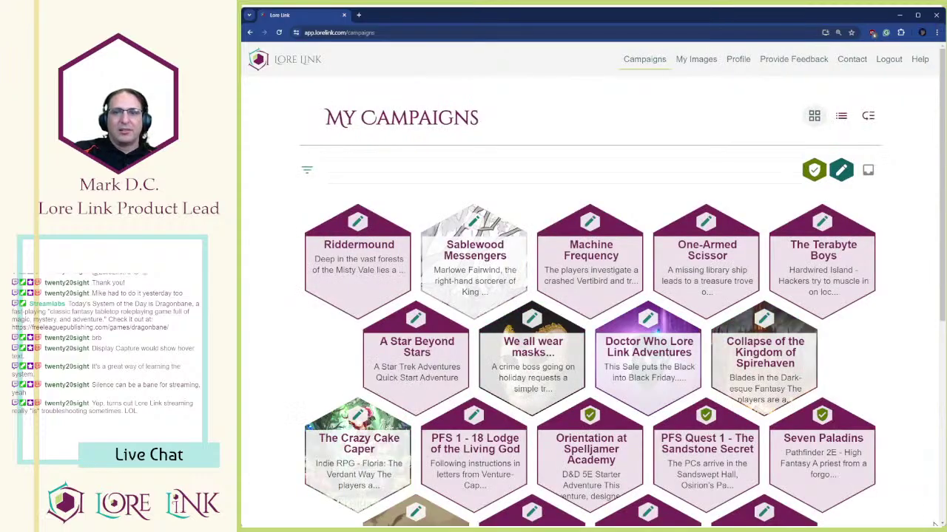
pyautogui.click(348, 265)
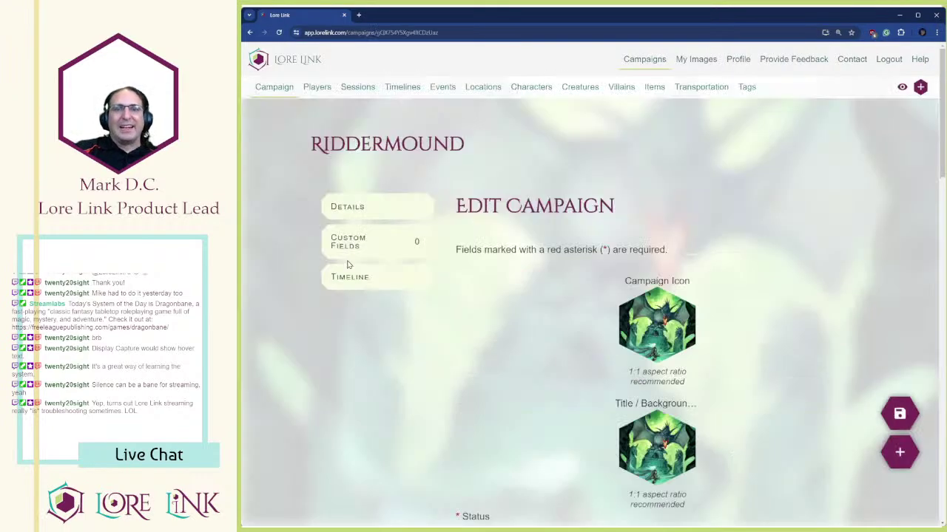